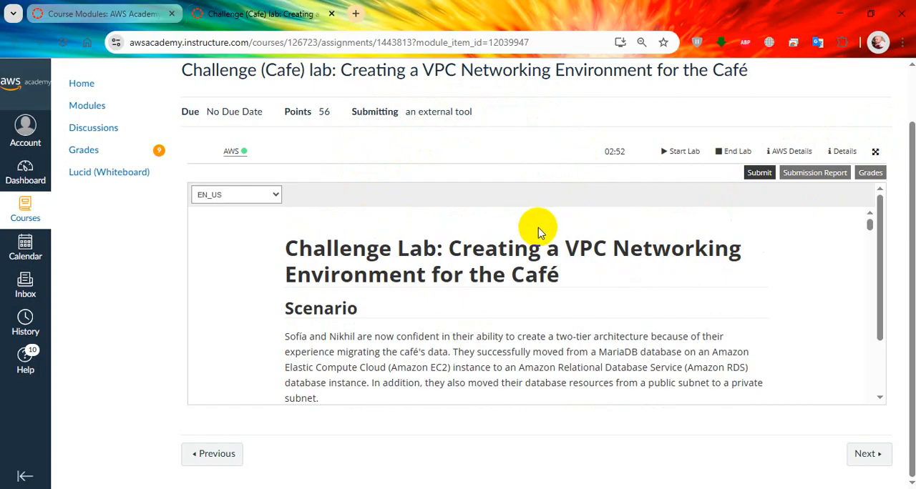
Read the lab's scenario, overview and objectives up to the example of the final architecture
scroll(526, 258, "down", 1)
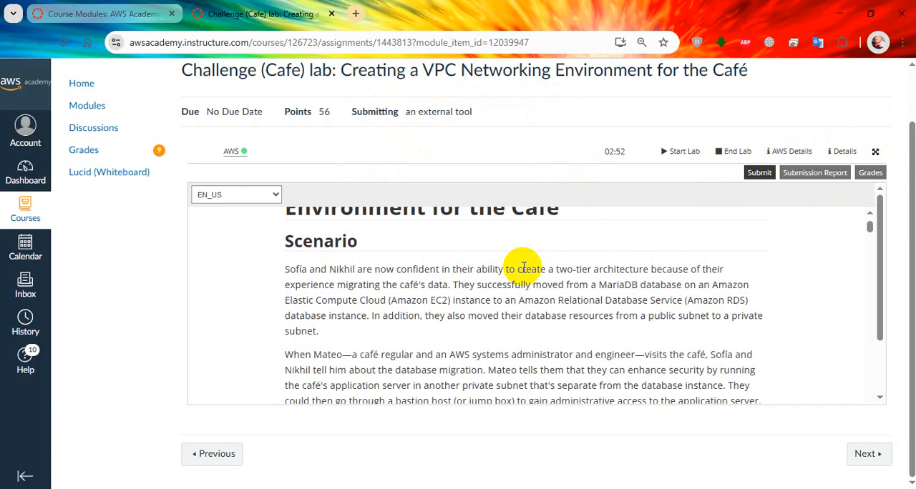
scroll(365, 322, "down", 2)
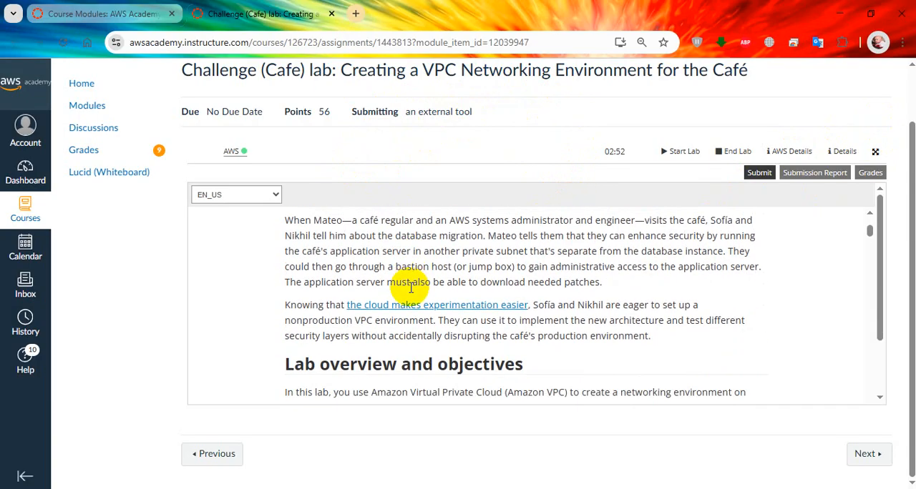
scroll(438, 270, "down", 3)
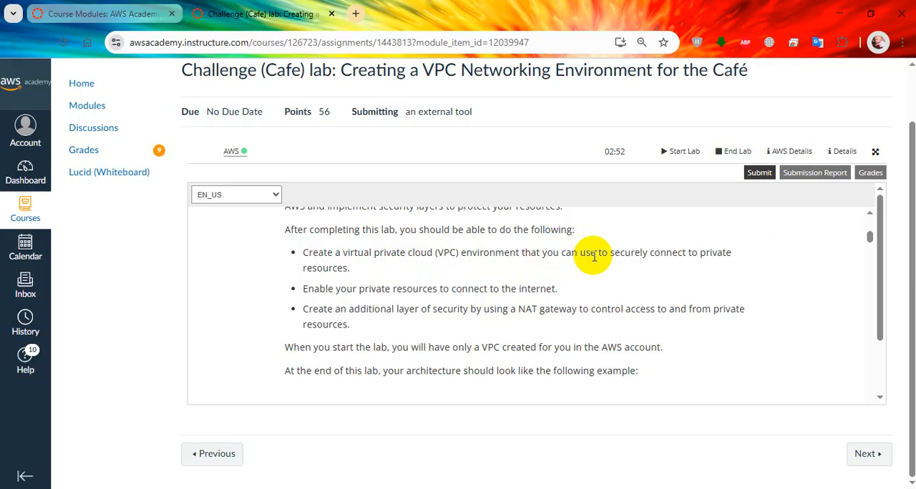
left_click_drag(615, 251, 639, 252)
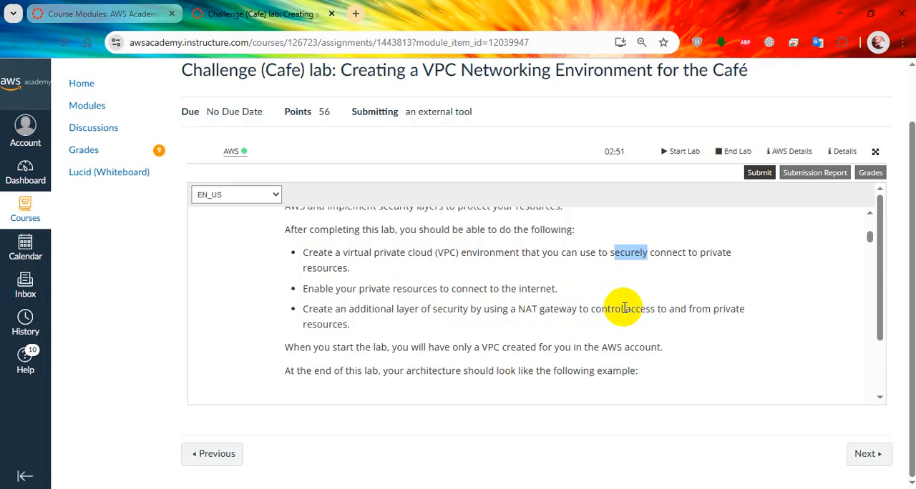
scroll(475, 302, "down", 1)
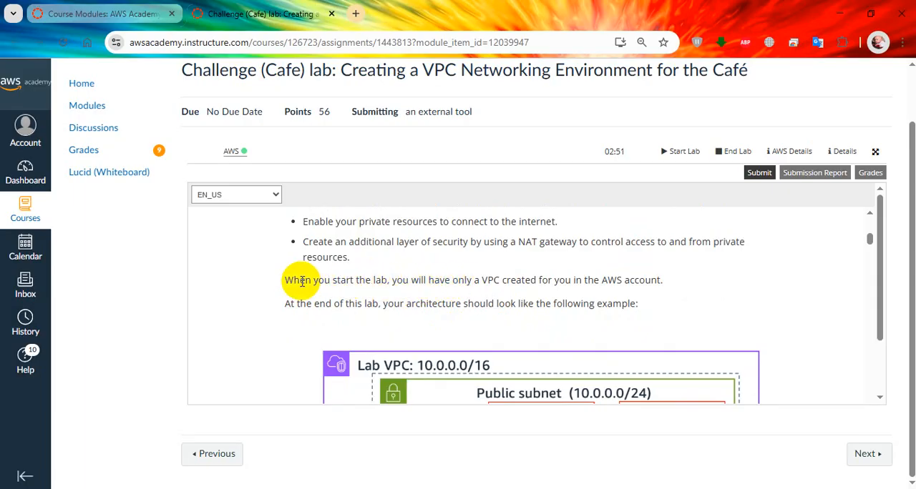
left_click_drag(296, 282, 587, 280)
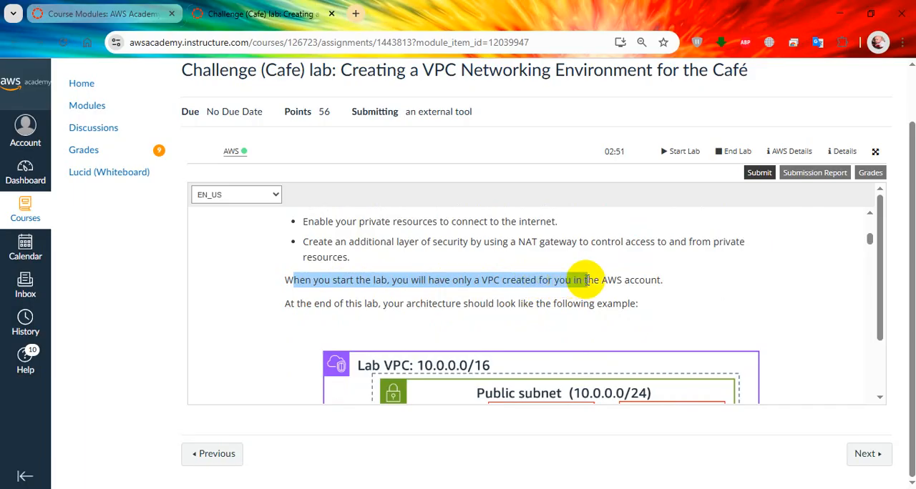
scroll(590, 287, "down", 1)
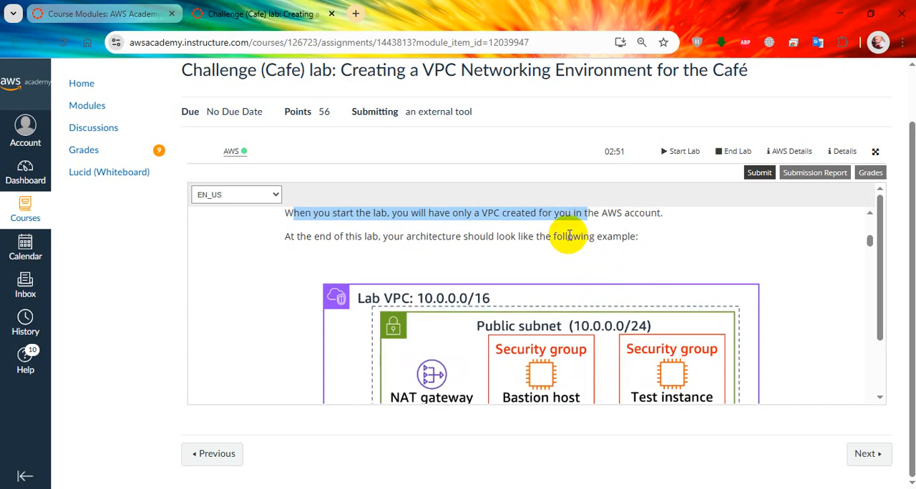
scroll(549, 246, "down", 3)
scroll(566, 243, "up", 3)
scroll(579, 300, "down", 1)
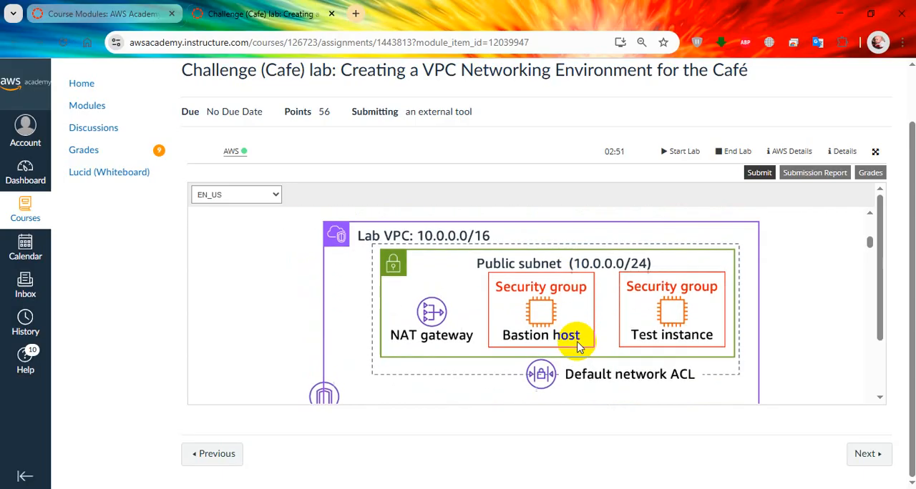
Open the lab's final architecture diagram in its own browser tab, examine it, and close that tab
right_click(569, 301)
left_click(615, 107)
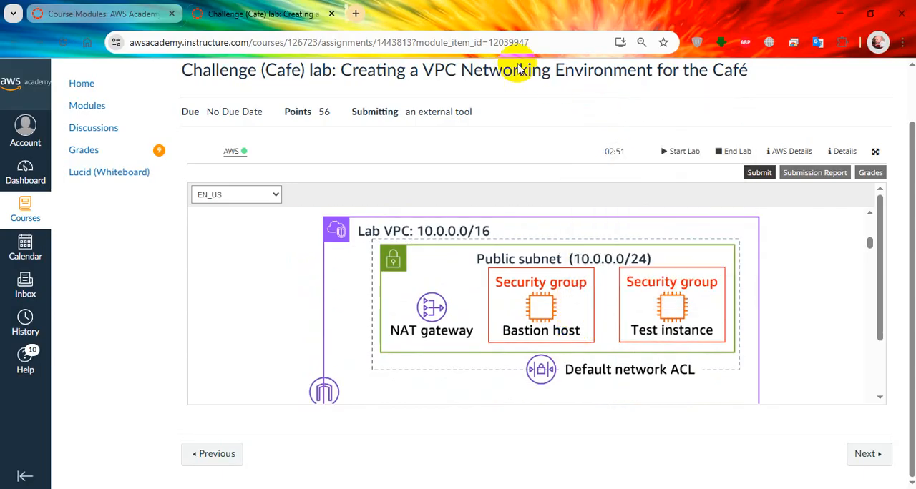
left_click(462, 13)
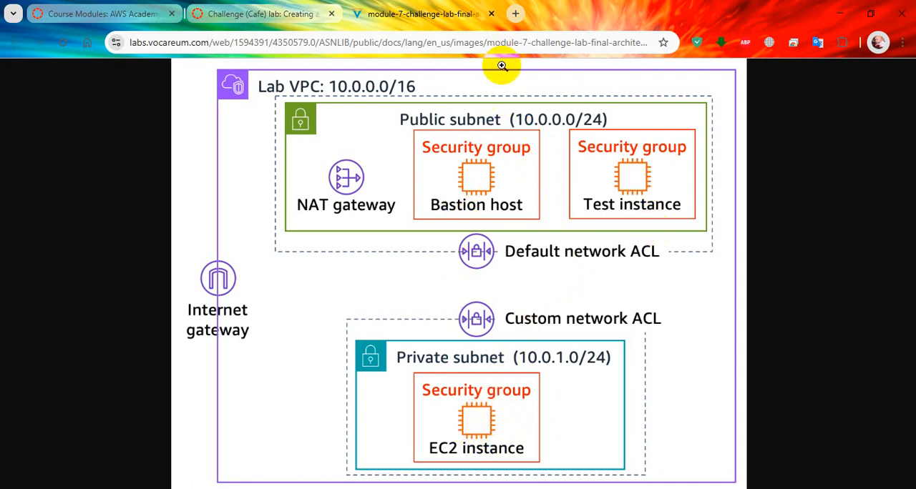
left_click(491, 14)
Read through the lab start instructions to Task 1 and launch the AWS Management Console from the lab page
scroll(545, 294, "down", 10)
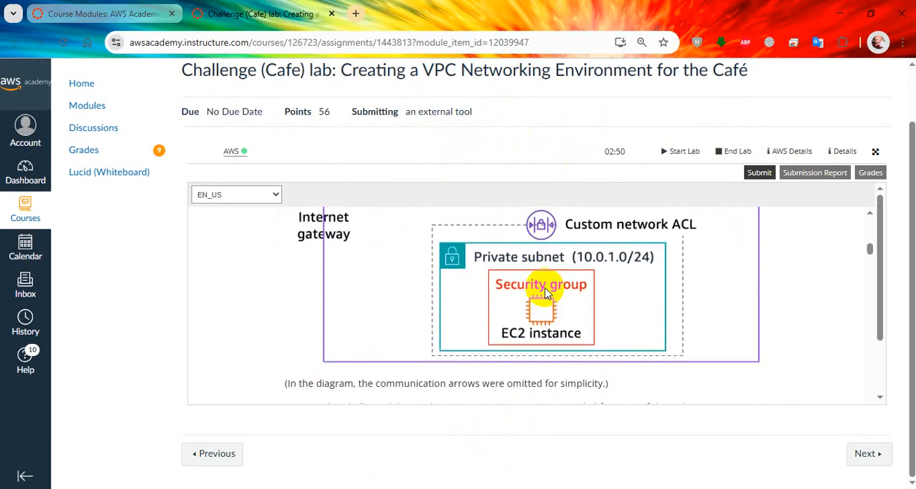
left_click_drag(430, 277, 593, 290)
scroll(599, 295, "down", 3)
scroll(600, 295, "down", 5)
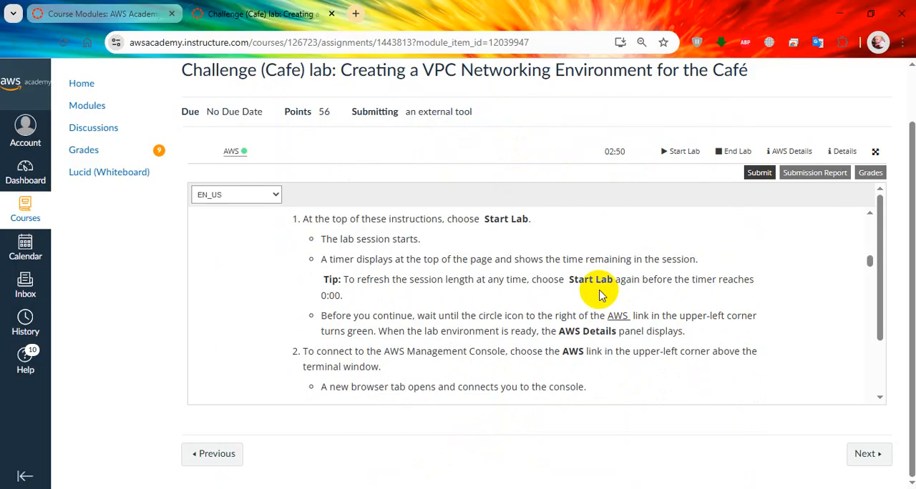
scroll(598, 286, "down", 5)
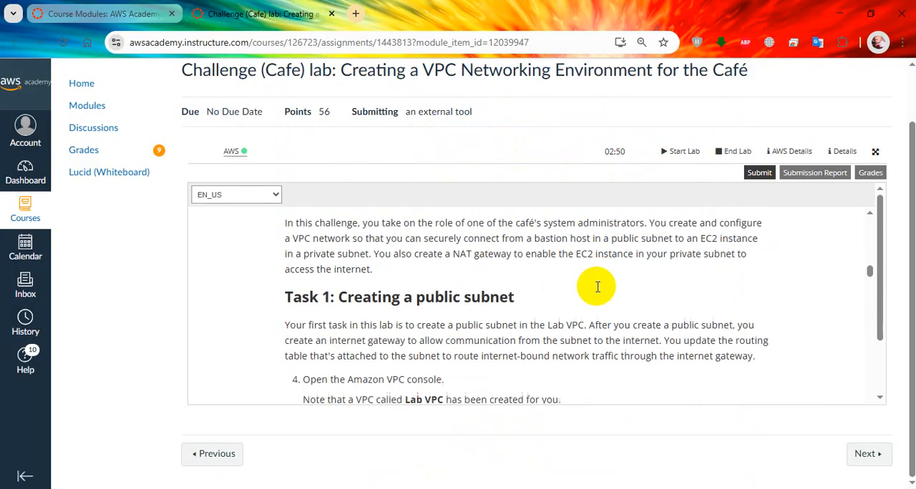
scroll(474, 287, "up", 1)
scroll(474, 327, "down", 1)
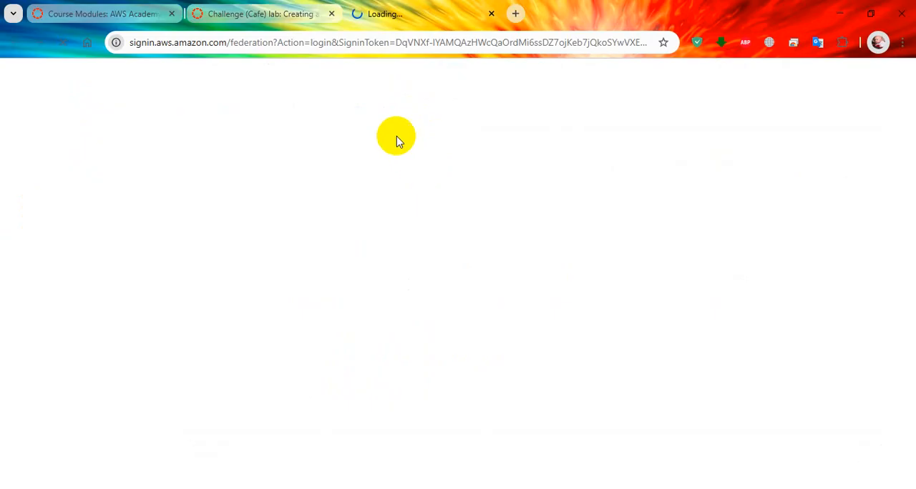
Copy the subnet name "Public Subnet" from item 5 of Task 1 in the lab instructions
left_click(252, 16)
scroll(579, 340, "down", 1)
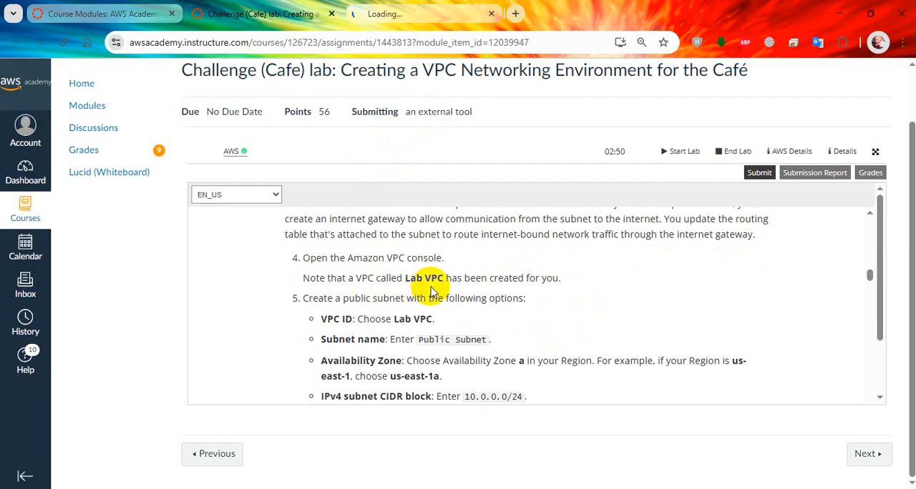
scroll(476, 274, "down", 1)
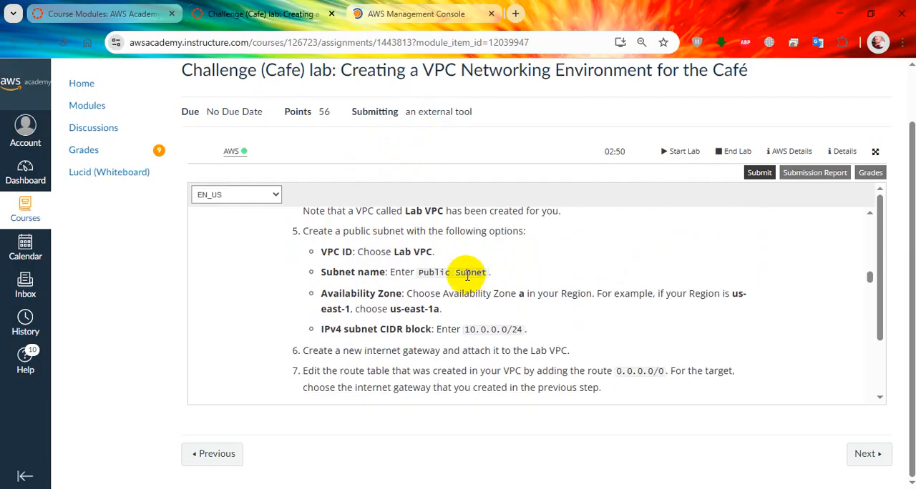
left_click_drag(419, 274, 484, 274)
right_click(483, 274)
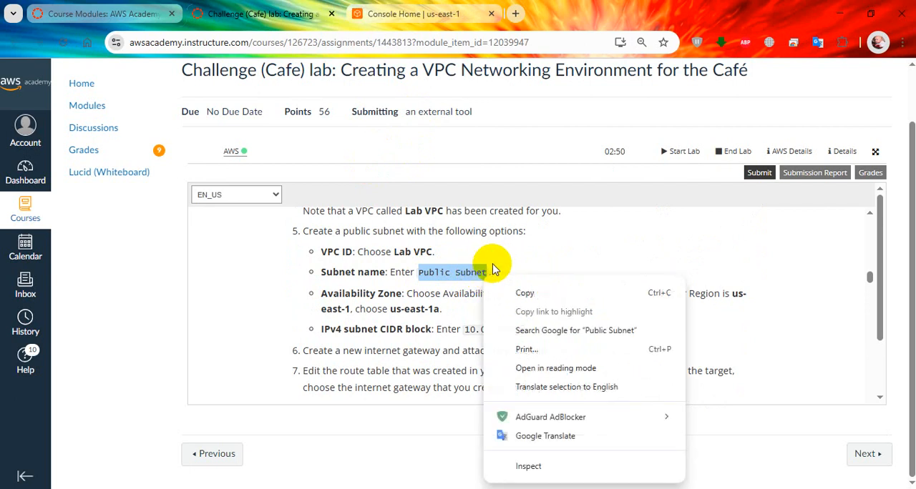
left_click(523, 292)
Switch to the AWS Management Console, search for "vpc" and open the VPC service
left_click(443, 20)
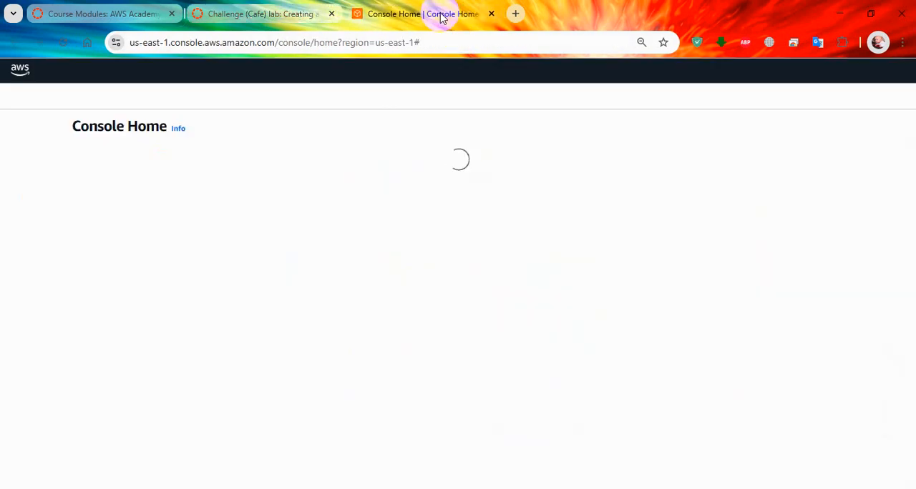
left_click(262, 13)
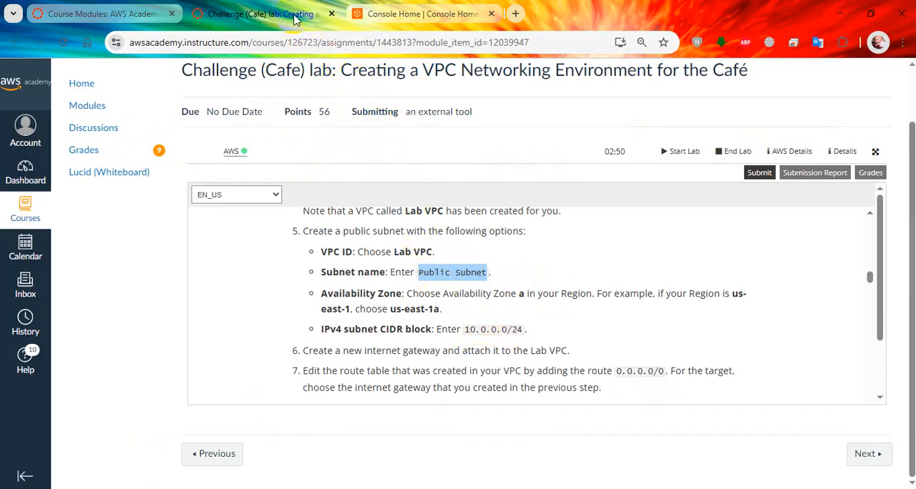
left_click(419, 14)
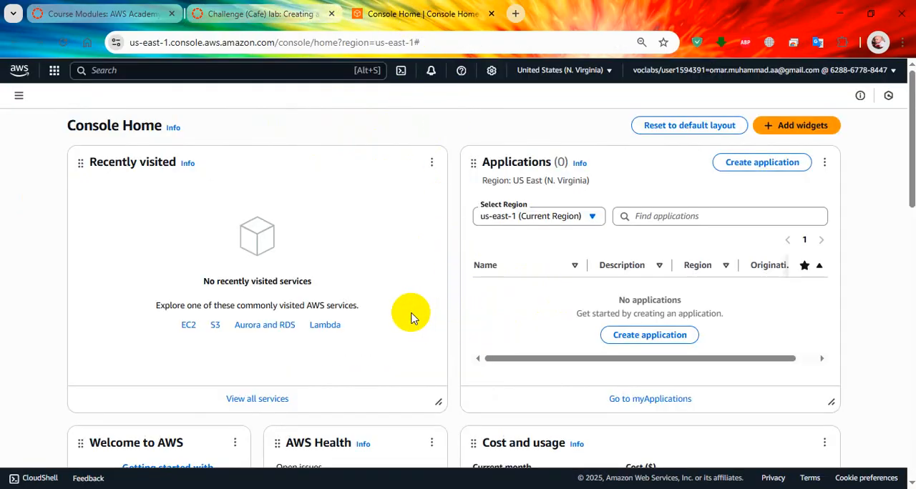
scroll(333, 270, "down", 2)
scroll(322, 279, "up", 2)
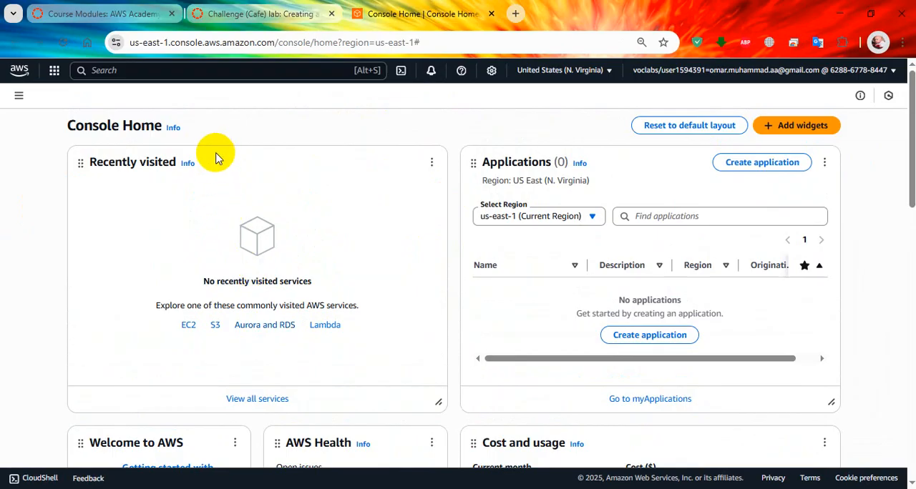
left_click(199, 74)
type("vp")
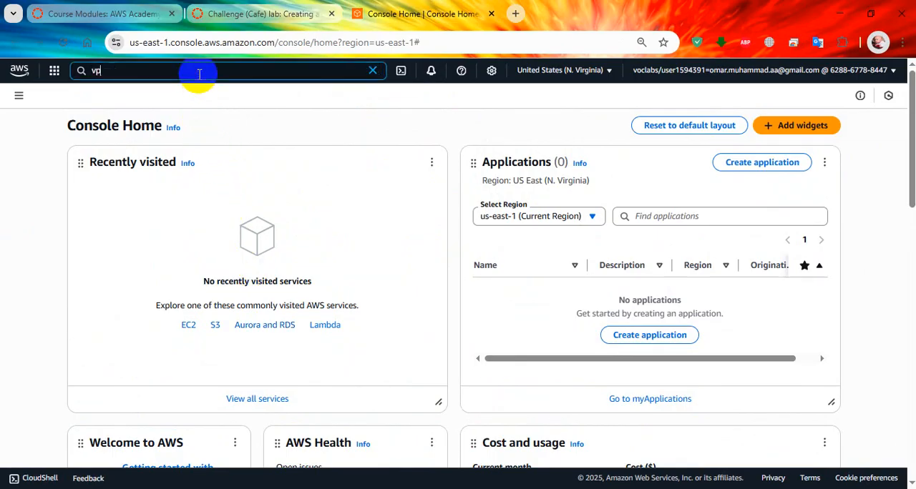
type("c")
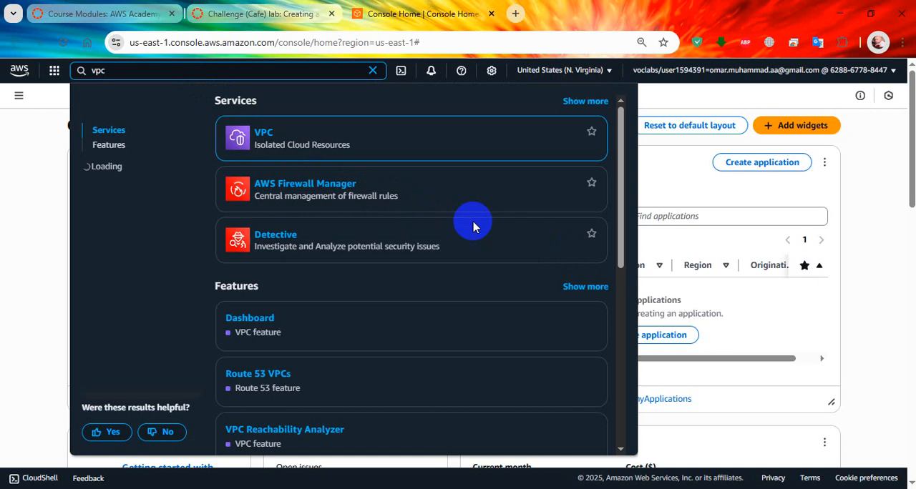
left_click(269, 135)
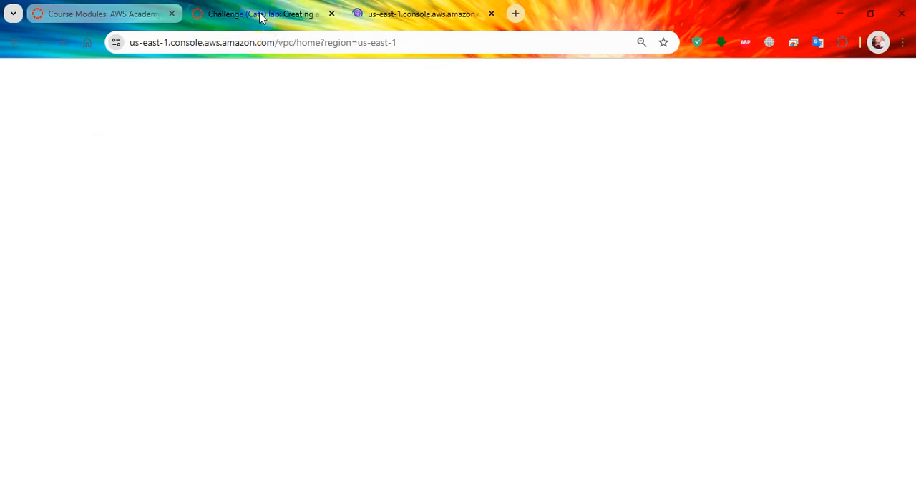
Start a new subnet from the VPC console's Subnets page, choosing Lab VPC as its VPC per the lab instructions
mouse_move(260, 17)
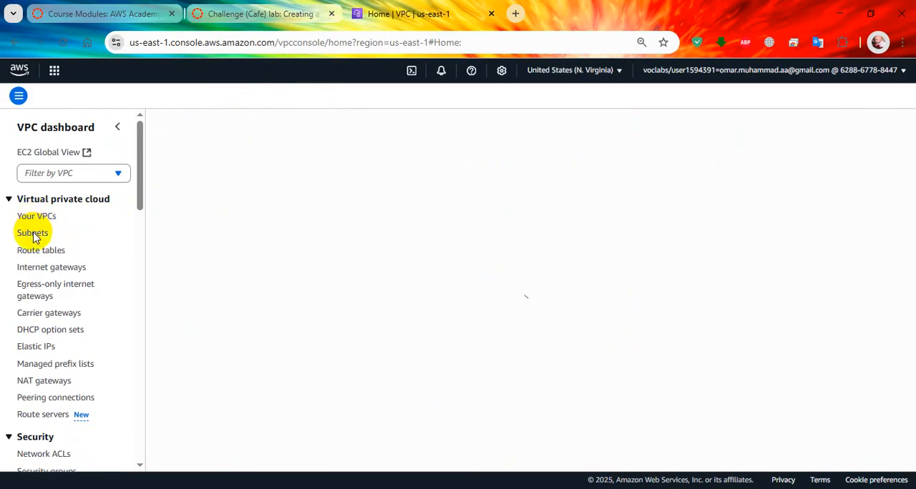
left_click(33, 234)
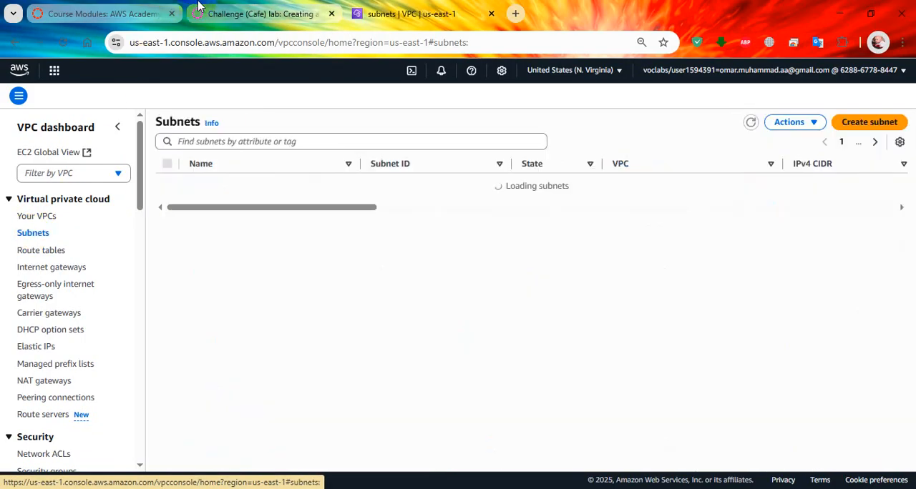
left_click(258, 14)
scroll(414, 303, "up", 1)
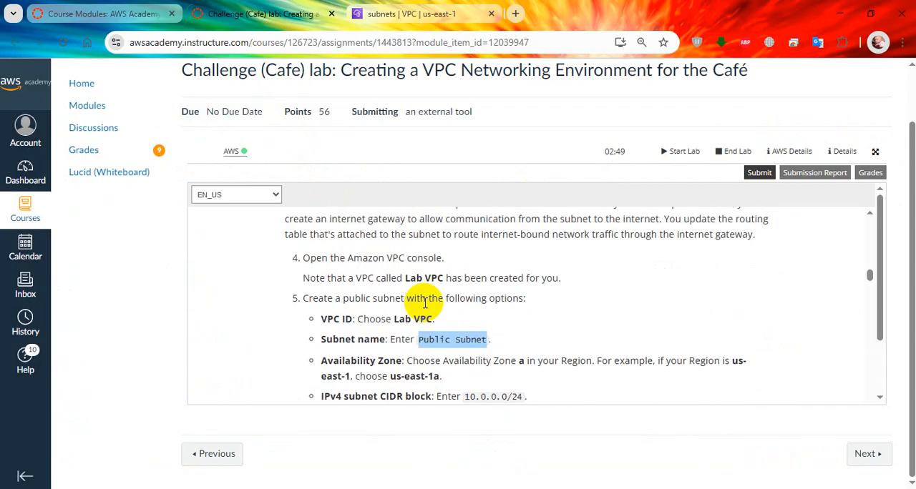
left_click(438, 9)
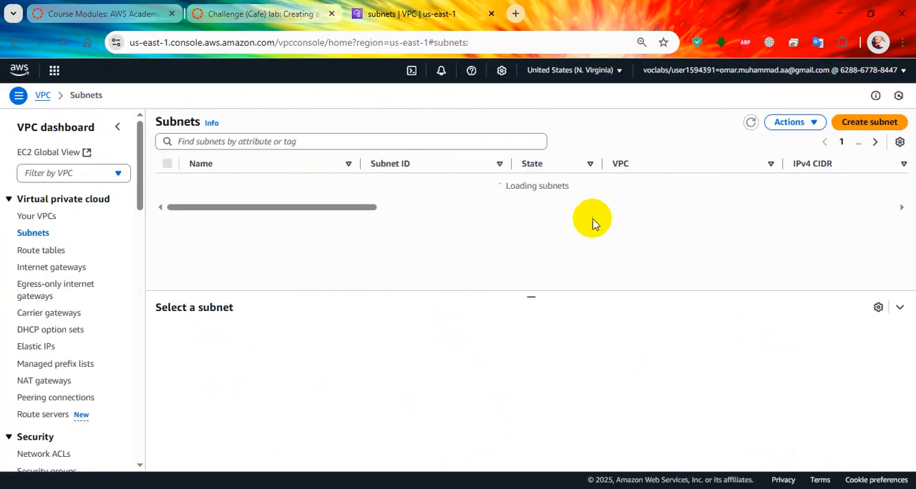
left_click(880, 125)
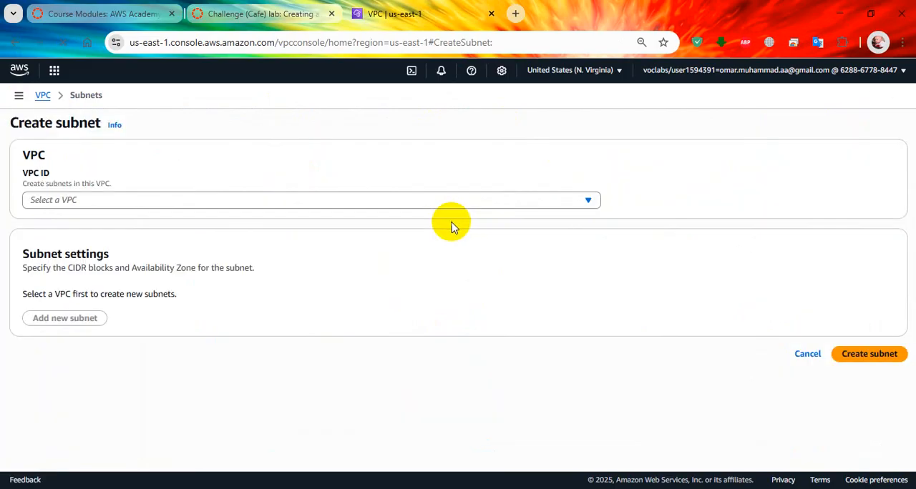
left_click(390, 201)
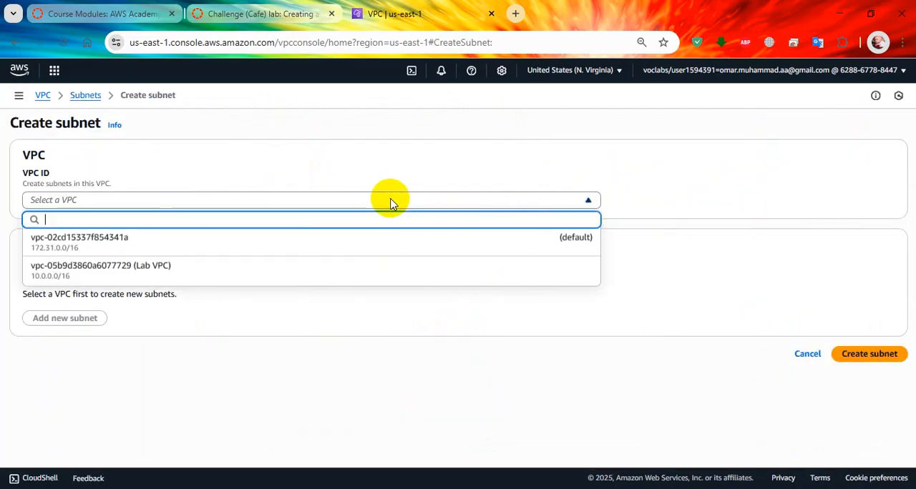
left_click(337, 271)
Name the new subnet "Public Subnet" and set its Availability Zone to us-east-1a
scroll(147, 323, "down", 2)
left_click(171, 296)
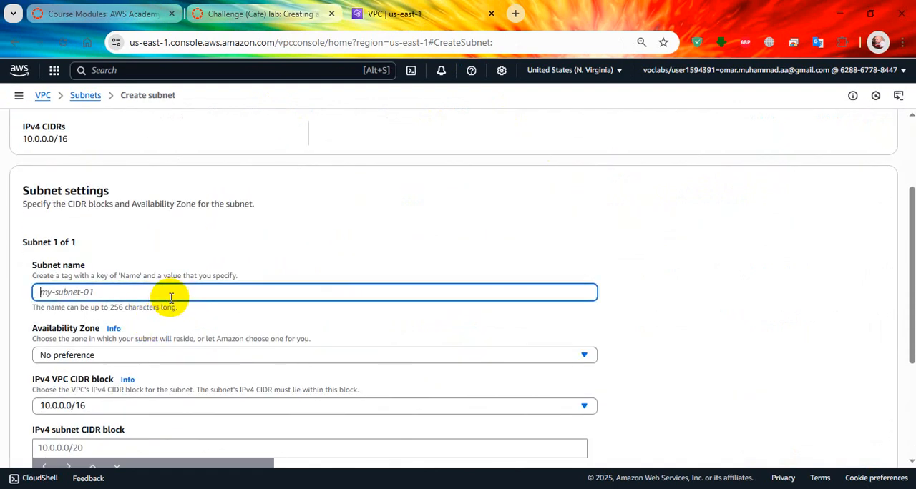
type("Public Subnet")
scroll(214, 255, "down", 1)
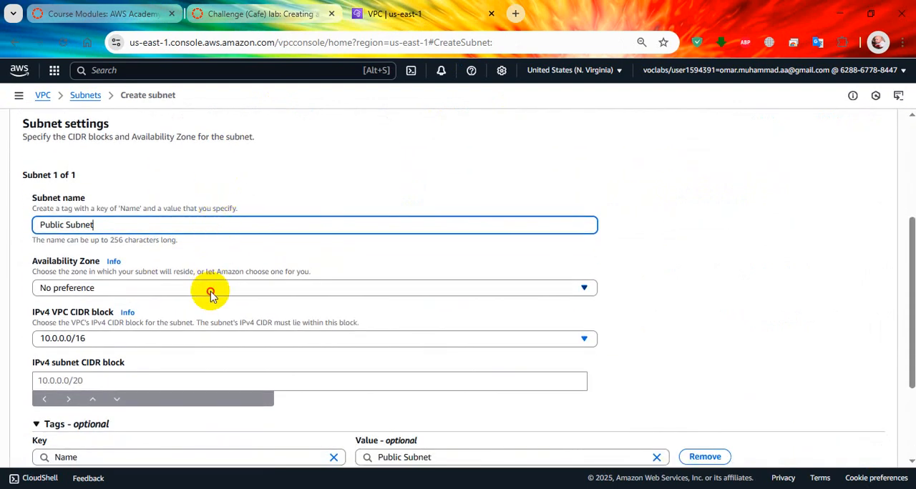
left_click(210, 291)
left_click(212, 342)
Set the IPv4 subnet CIDR block to 10.0.0.0/24 per the lab instructions and create the subnet
scroll(312, 211, "down", 2)
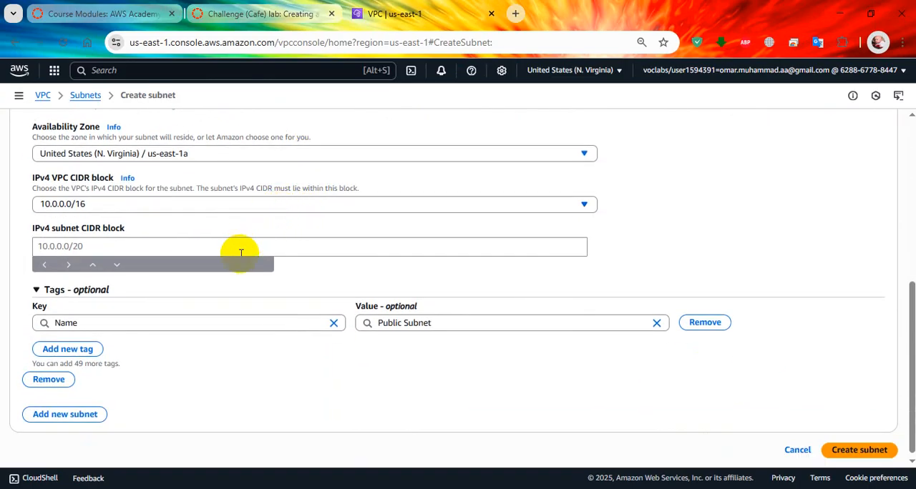
left_click(230, 246)
left_click(258, 14)
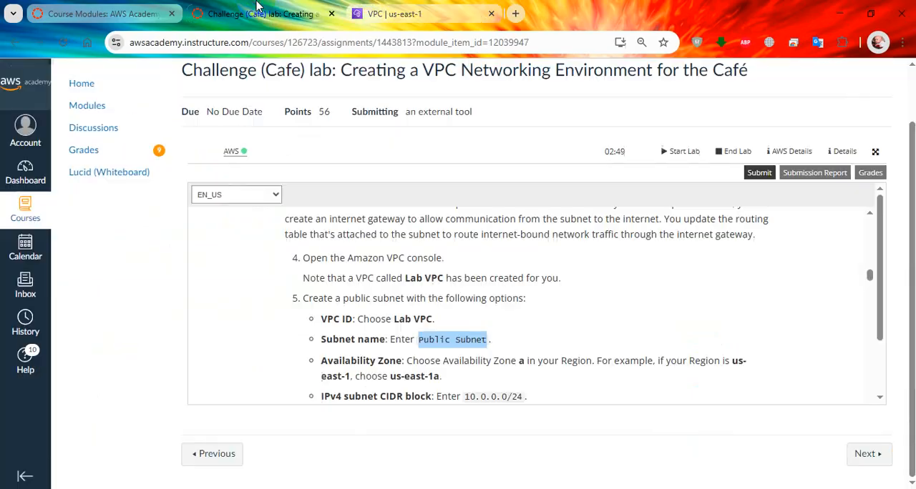
left_click(400, 13)
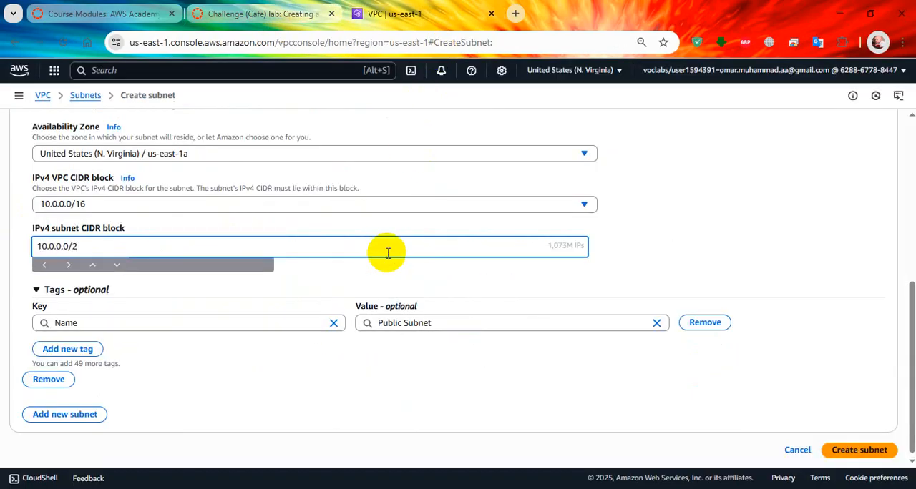
type("4")
left_click(737, 229)
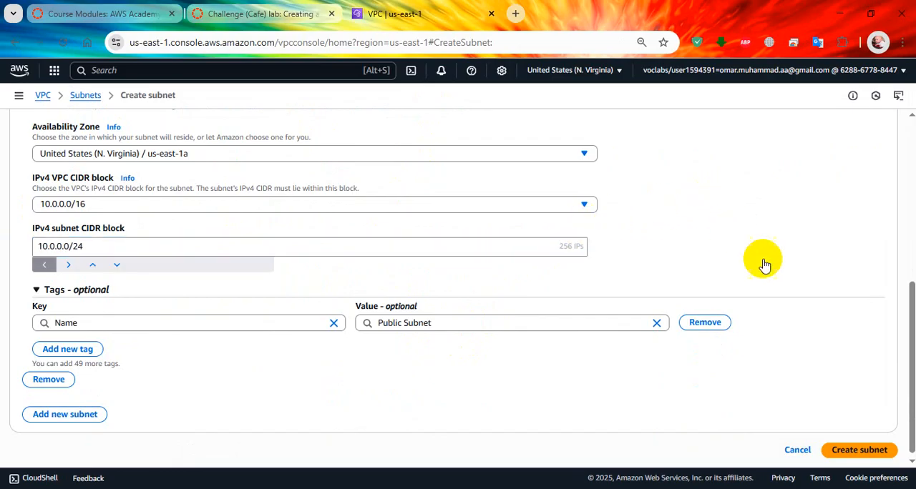
left_click(880, 456)
Check items 6 and 7 of the lab instructions and open the VPC console's Internet gateways page in a new tab
left_click(287, 12)
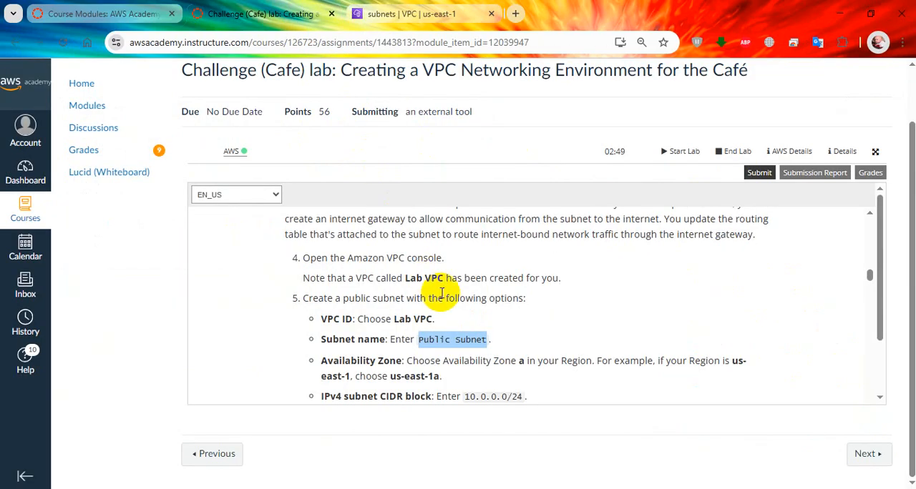
scroll(480, 322, "down", 1)
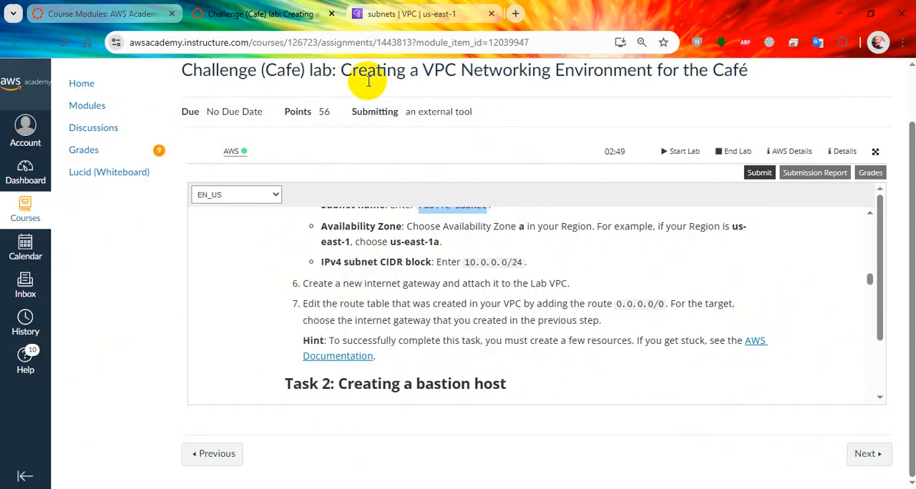
left_click(383, 15)
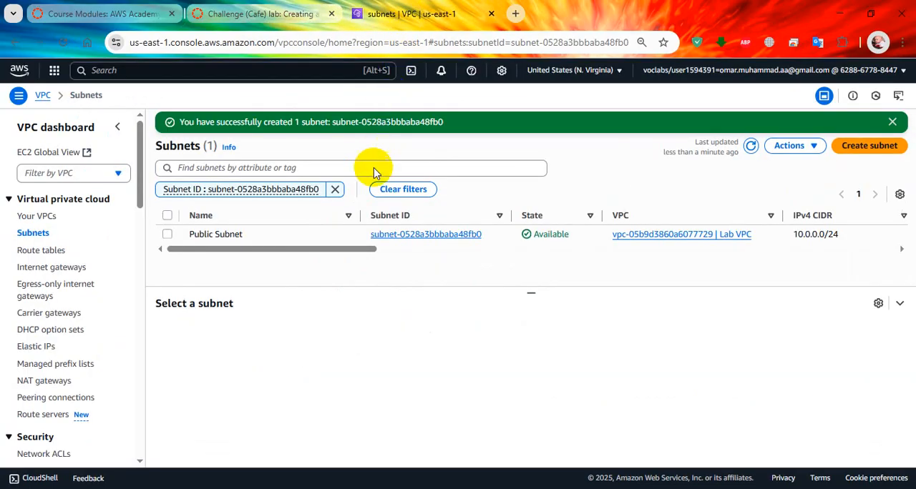
middle_click(50, 267)
left_click(519, 8)
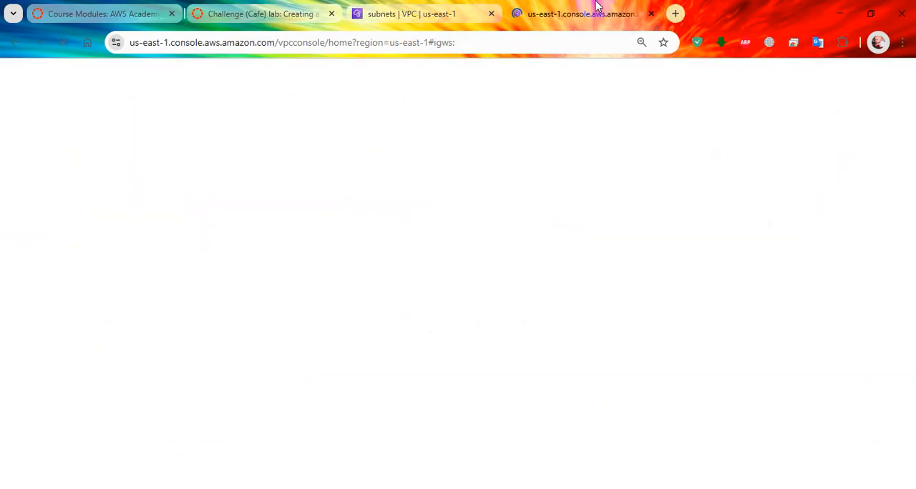
left_click(272, 11)
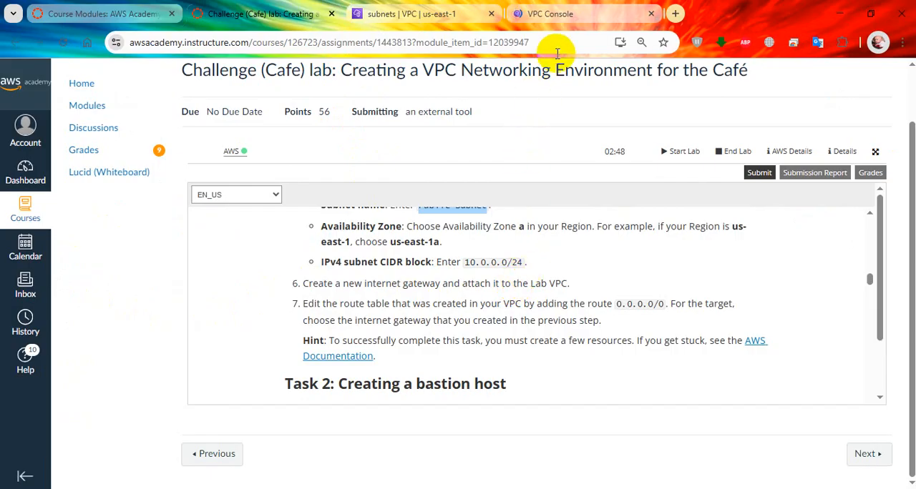
left_click(577, 6)
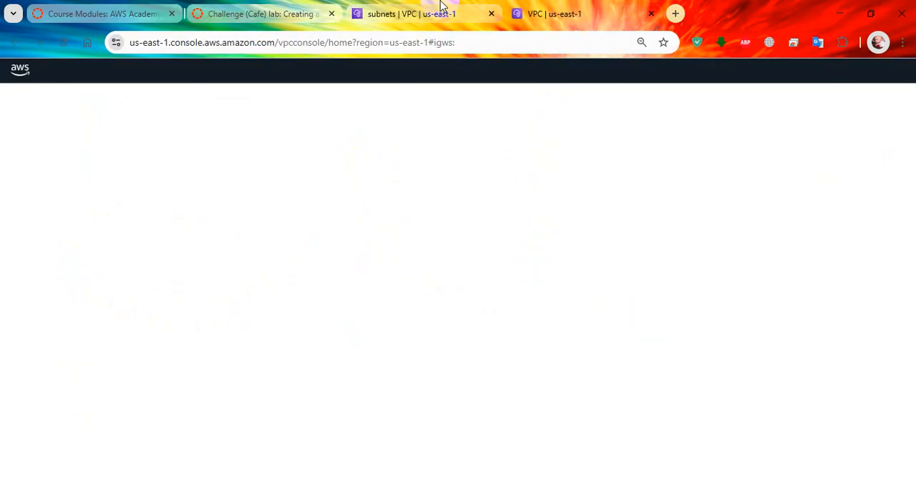
left_click(440, 8)
left_click(579, 10)
Create an internet gateway with the name tag "IGW"
left_click(852, 120)
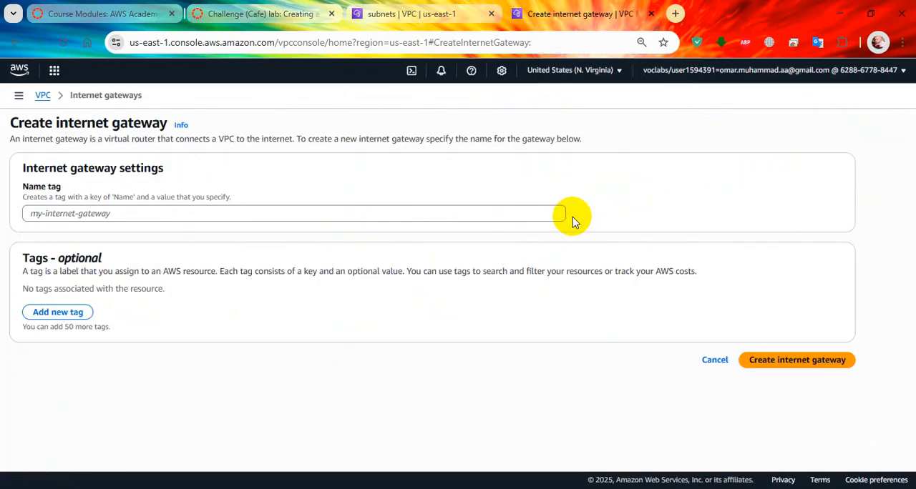
left_click(473, 210)
type("IGW")
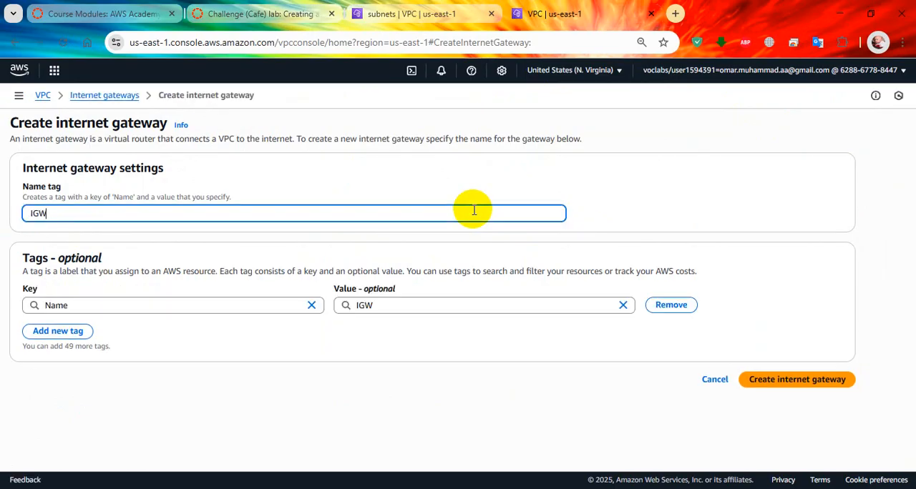
left_click(800, 381)
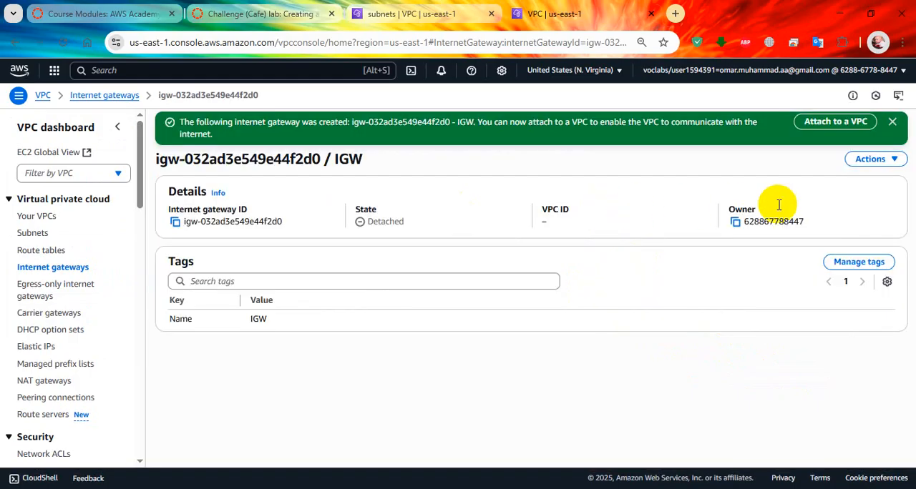
Attach the IGW internet gateway to Lab VPC
left_click(891, 161)
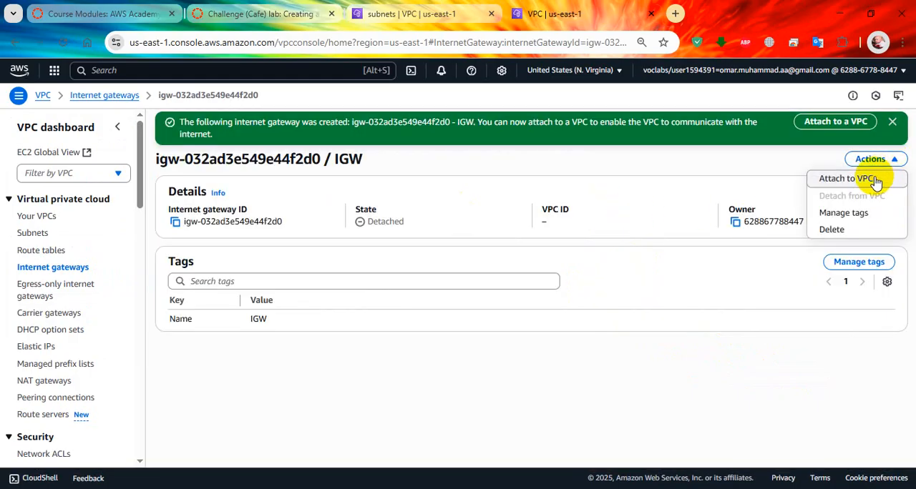
left_click(876, 183)
left_click(511, 212)
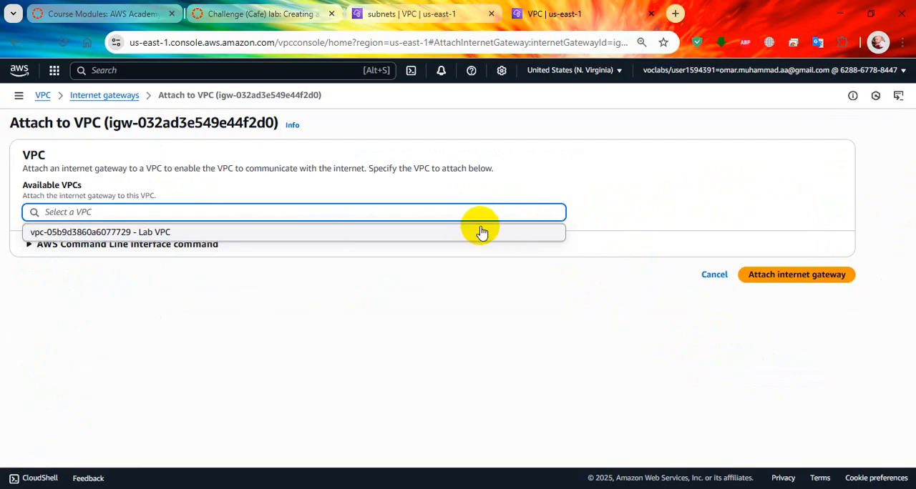
left_click(469, 233)
left_click(810, 276)
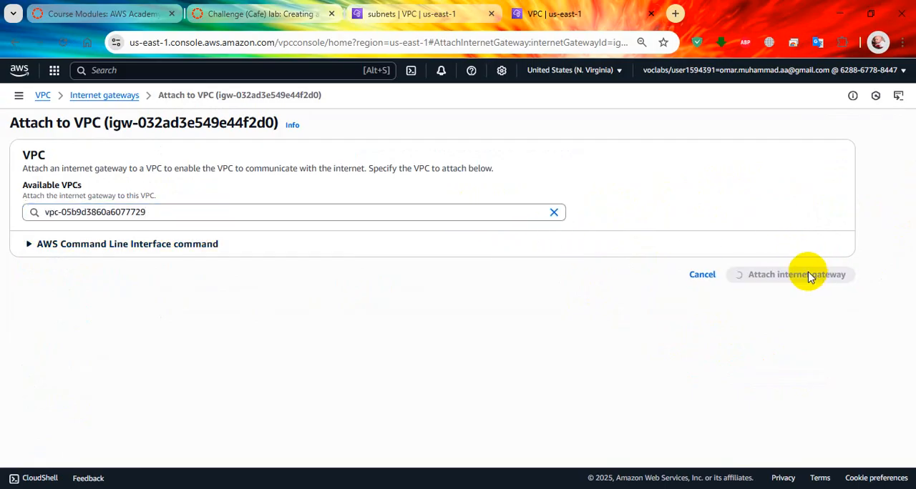
Read item 7 of the lab instructions on the route table, its required route and its target
left_click(430, 18)
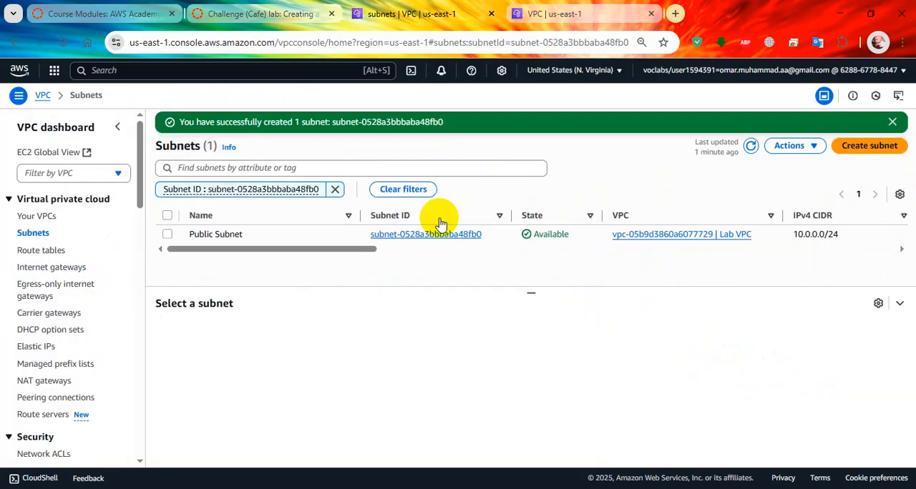
left_click(308, 16)
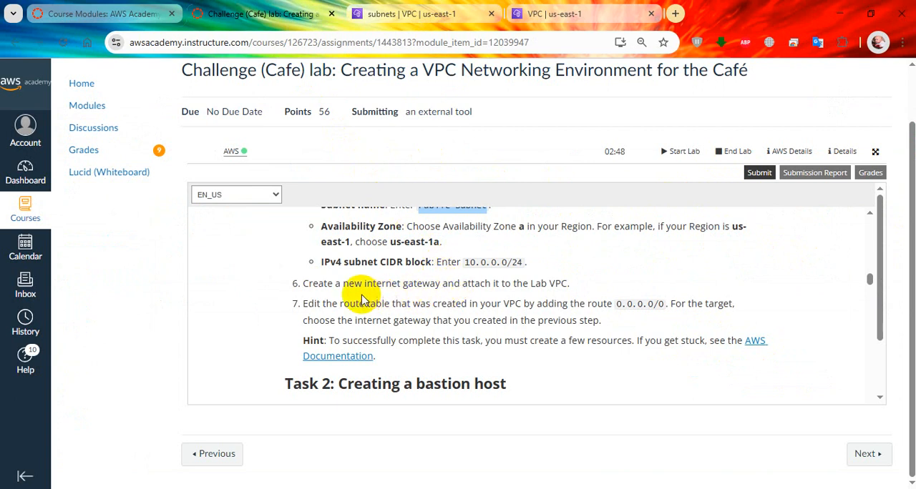
left_click_drag(342, 303, 470, 303)
scroll(500, 308, "down", 1)
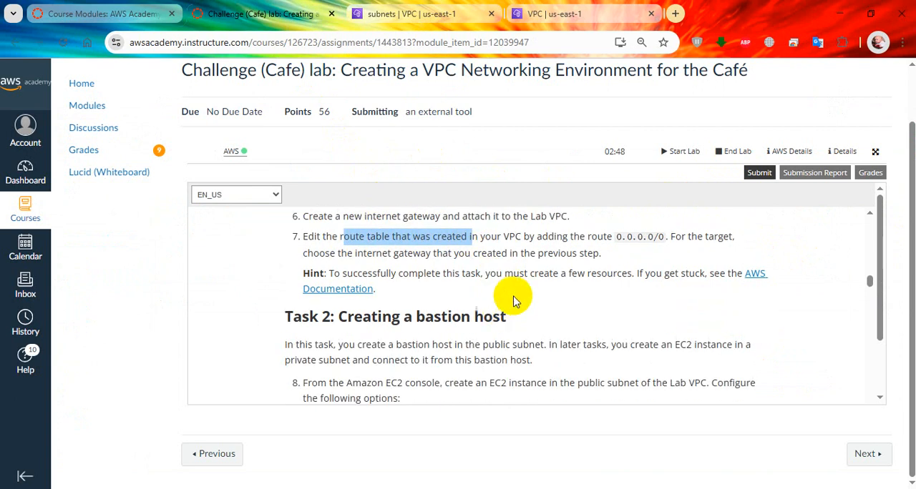
scroll(550, 261, "up", 1)
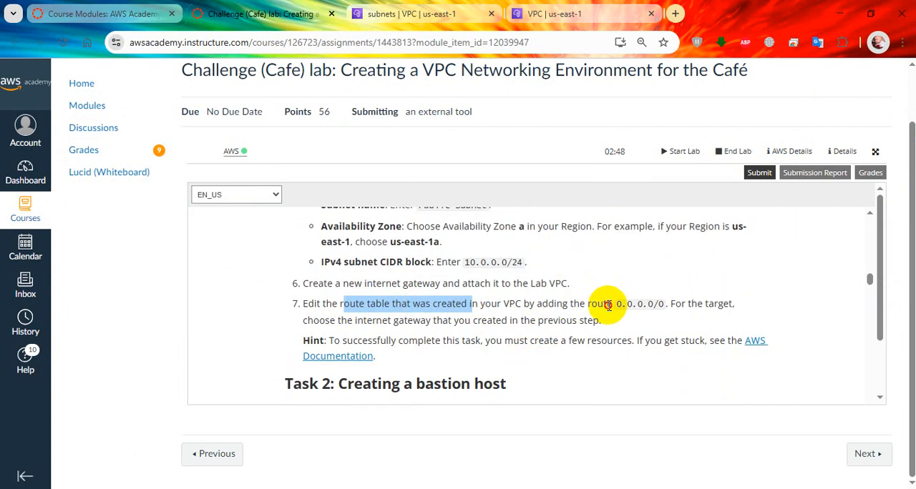
left_click_drag(607, 304, 672, 305)
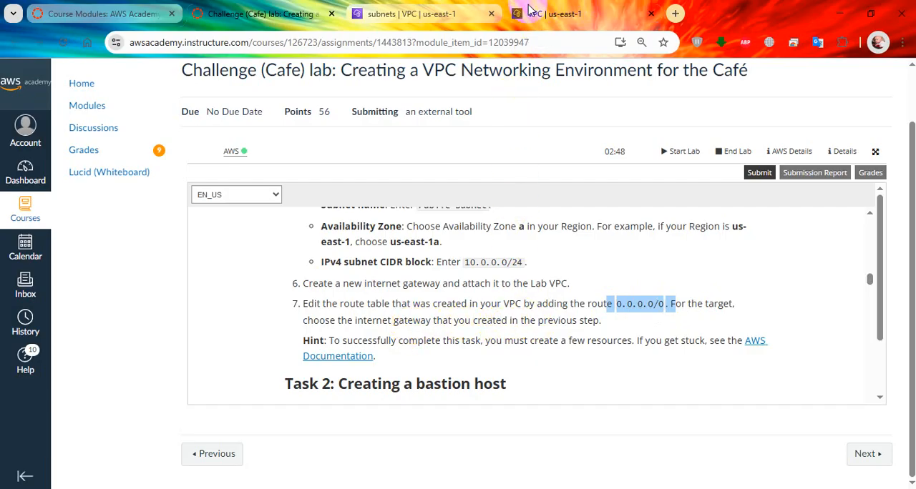
Open the VPC console's Route tables page in a new tab, rechecking the lab's route table instruction
left_click(574, 8)
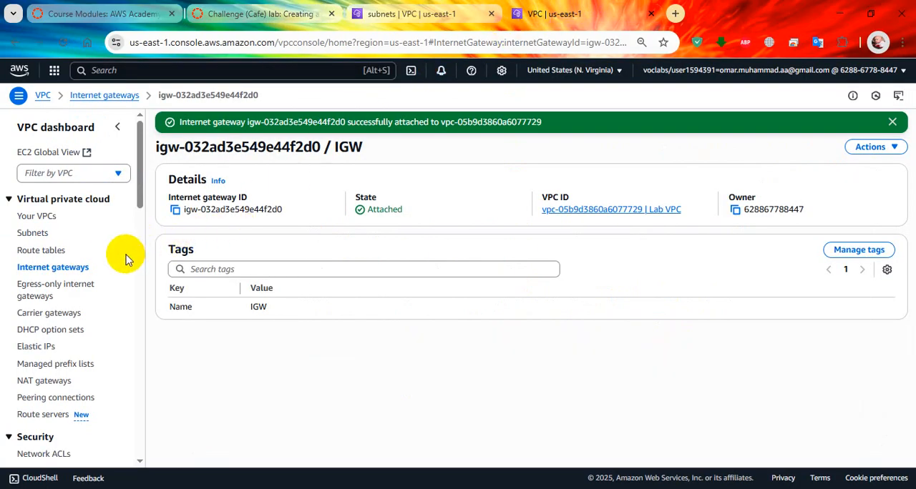
middle_click(49, 249)
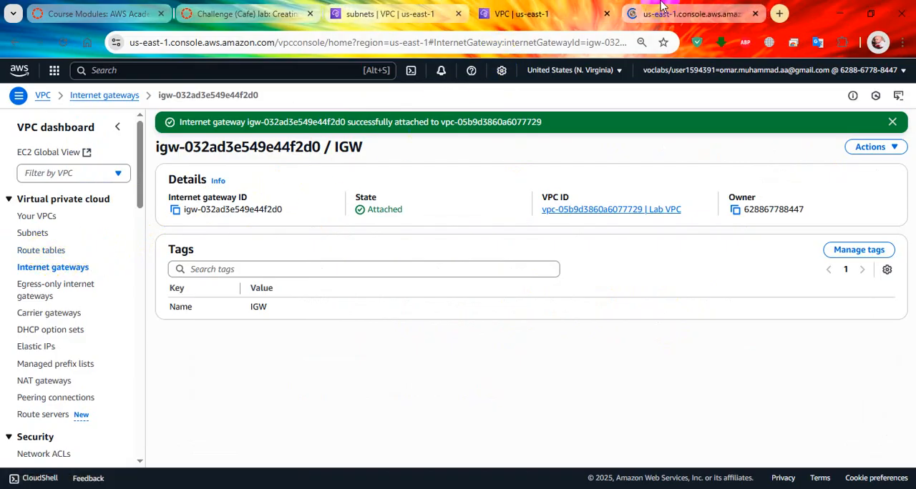
left_click(679, 8)
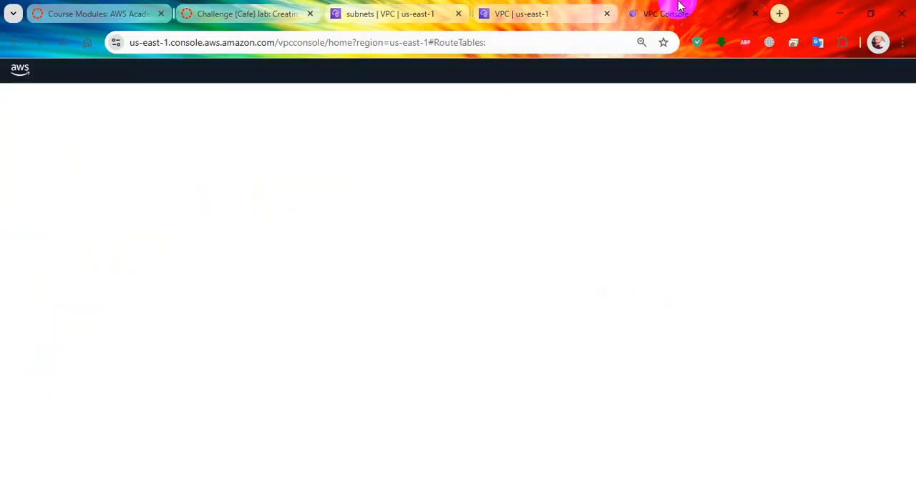
left_click(255, 7)
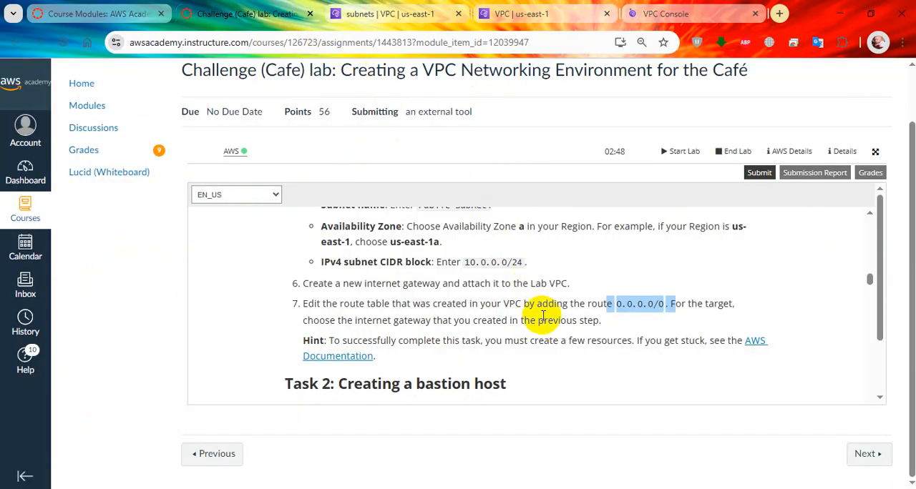
scroll(529, 329, "down", 1)
scroll(526, 337, "up", 1)
left_click(673, 13)
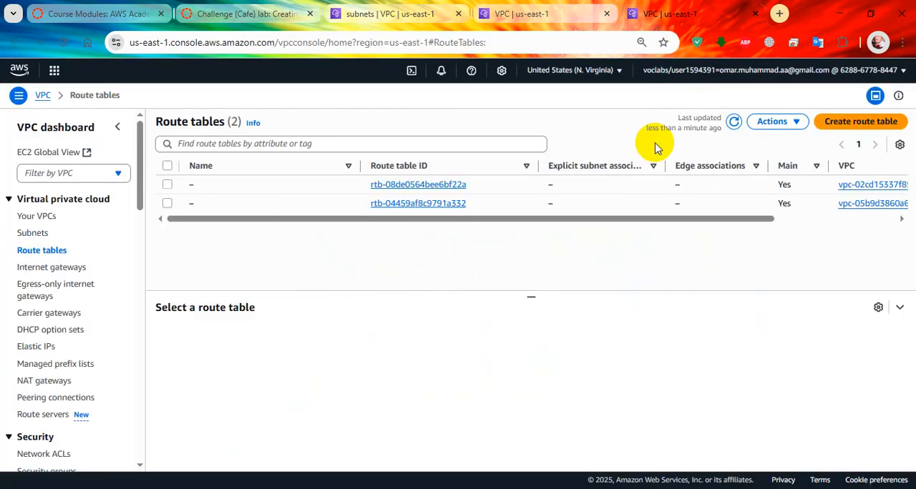
Create a route table named "Public Route Table" in Lab VPC
left_click(847, 126)
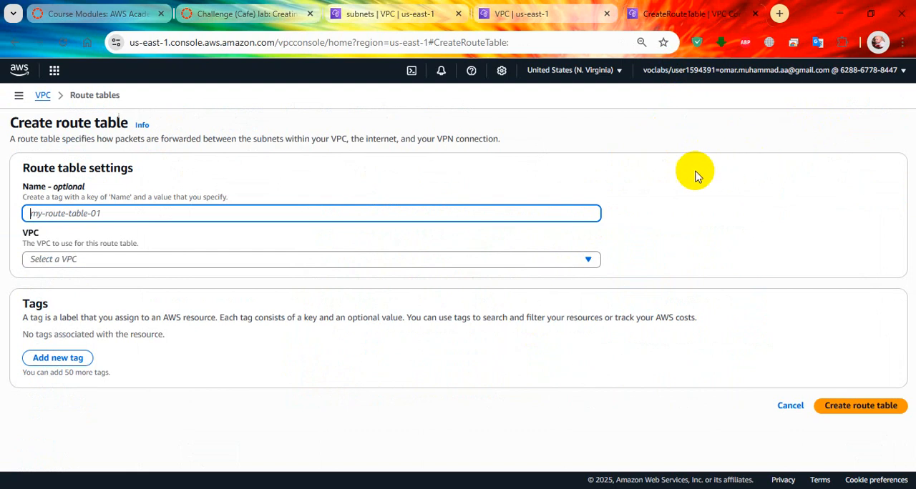
type("Public Route Tabl")
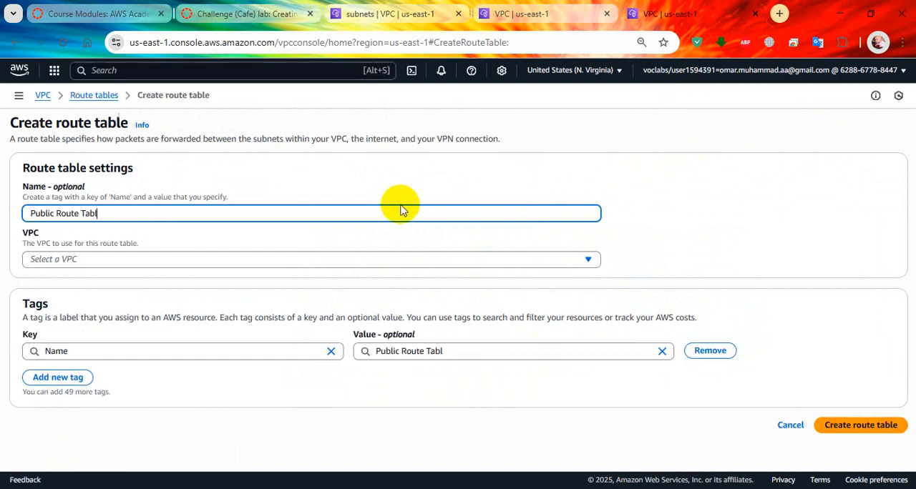
type("e")
left_click(528, 256)
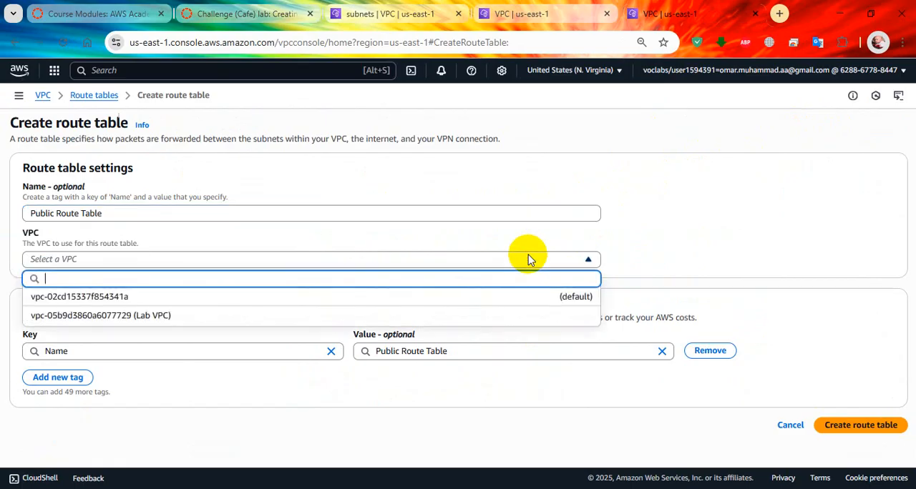
left_click(474, 315)
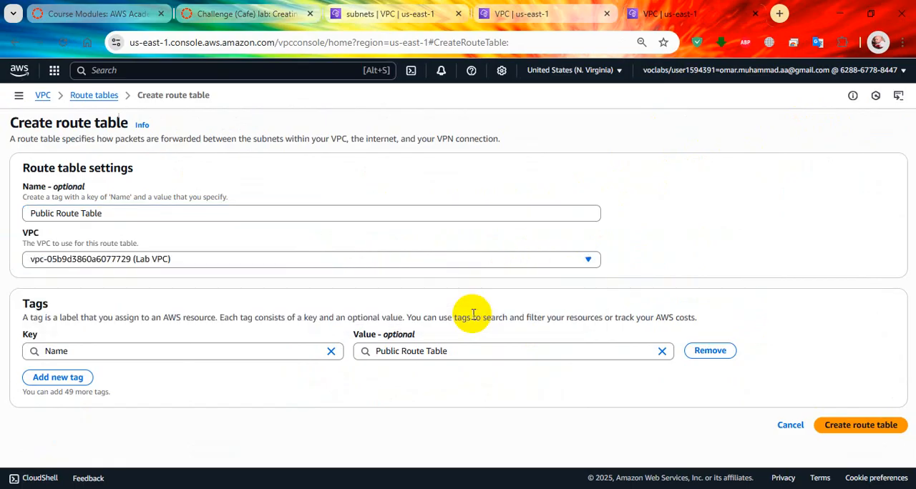
left_click(847, 427)
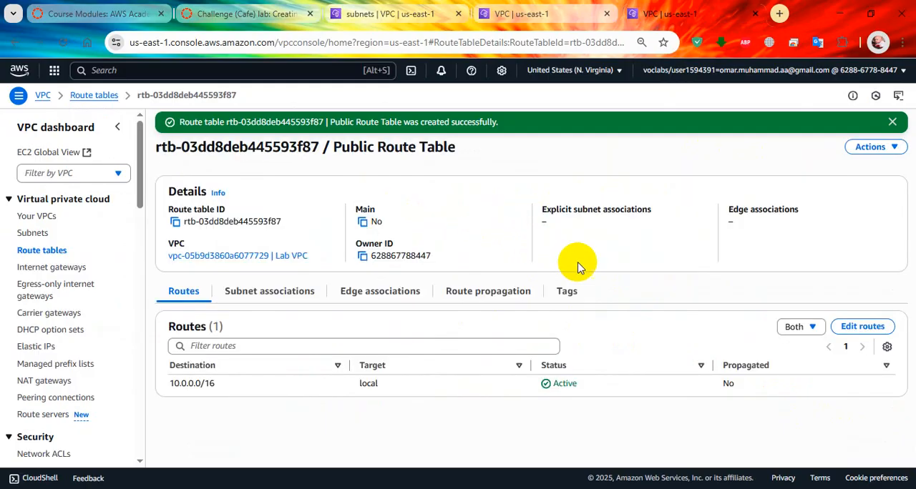
Add a 0.0.0.0/0 route to Public Route Table targeting the IGW internet gateway, and save the changes
left_click(840, 327)
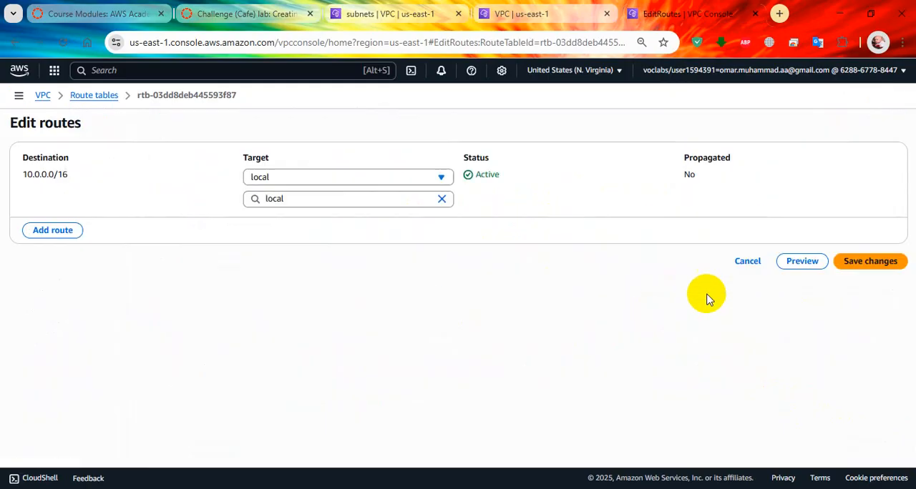
left_click(54, 230)
left_click(178, 219)
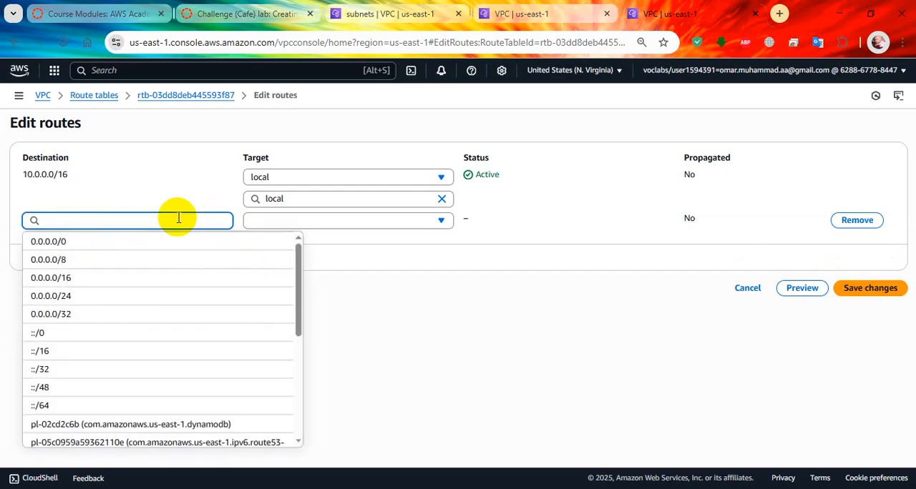
left_click(48, 241)
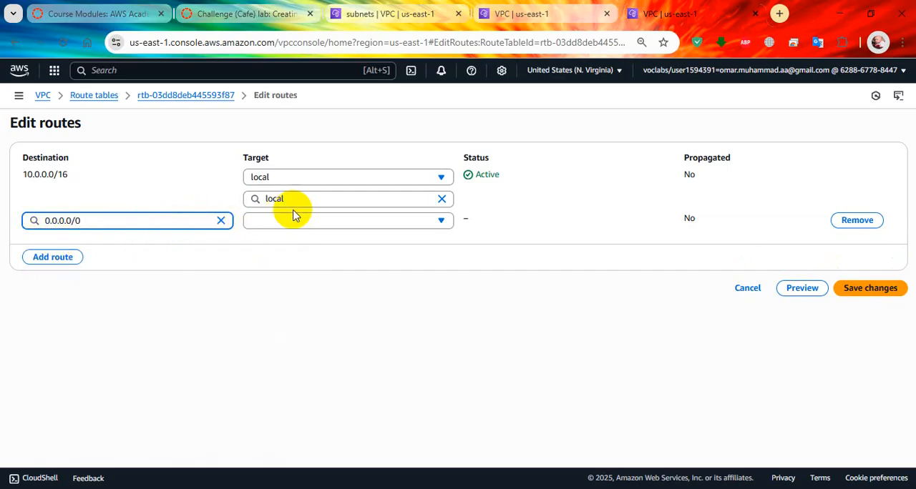
left_click(367, 225)
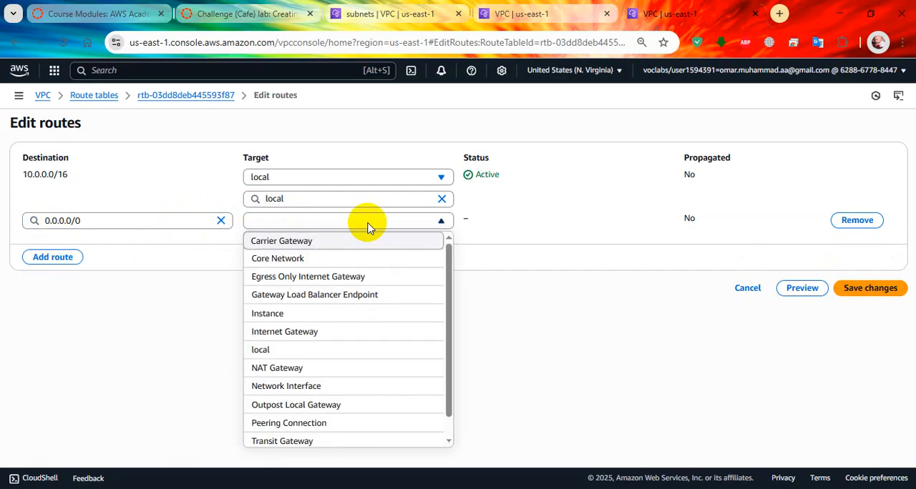
key("Down")
key("Down")
key("Down")
key("Down")
key("Down")
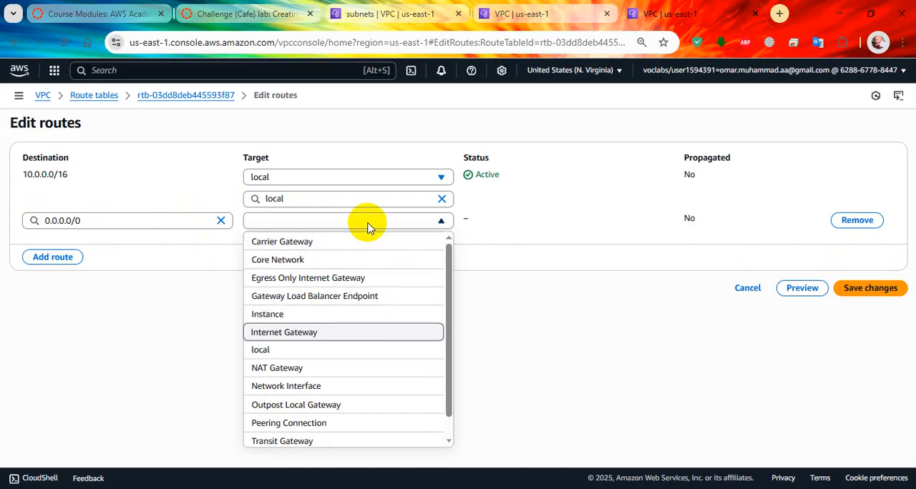
left_click(337, 333)
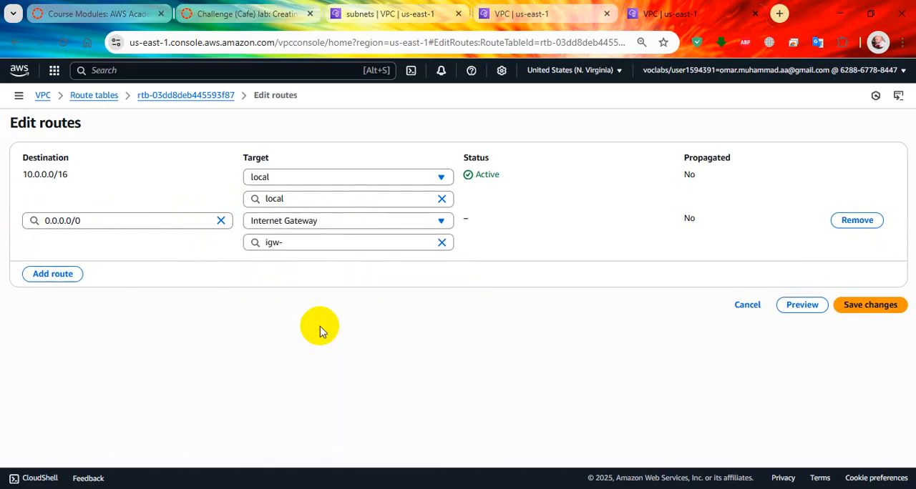
left_click(350, 243)
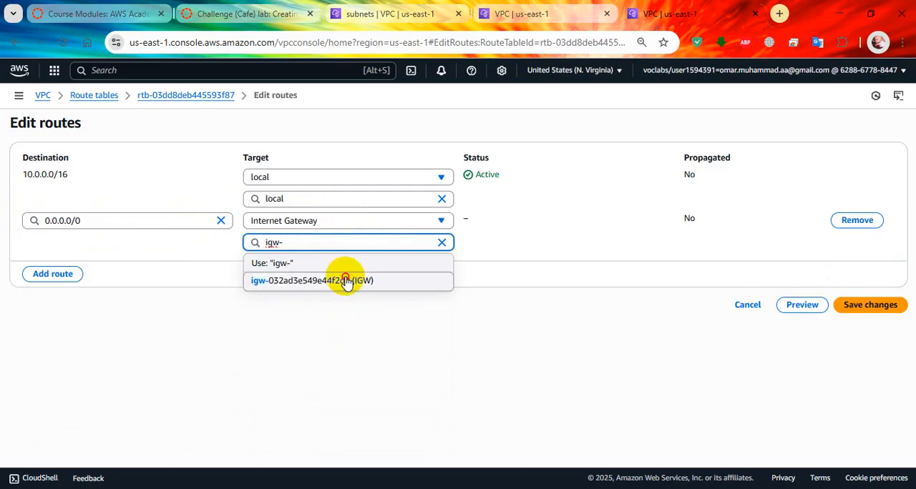
left_click(348, 280)
left_click(838, 306)
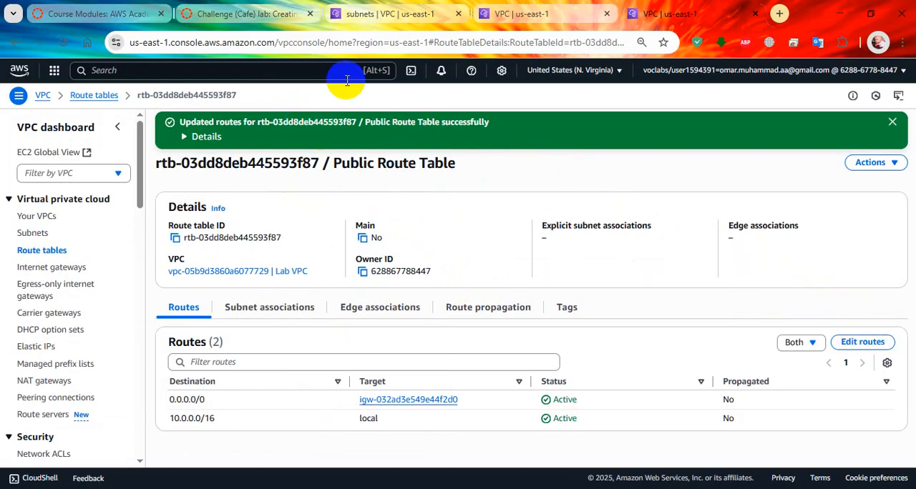
Return to the lab instructions page, recheck item 7 and submit the Task 1 work for grading
left_click(247, 14)
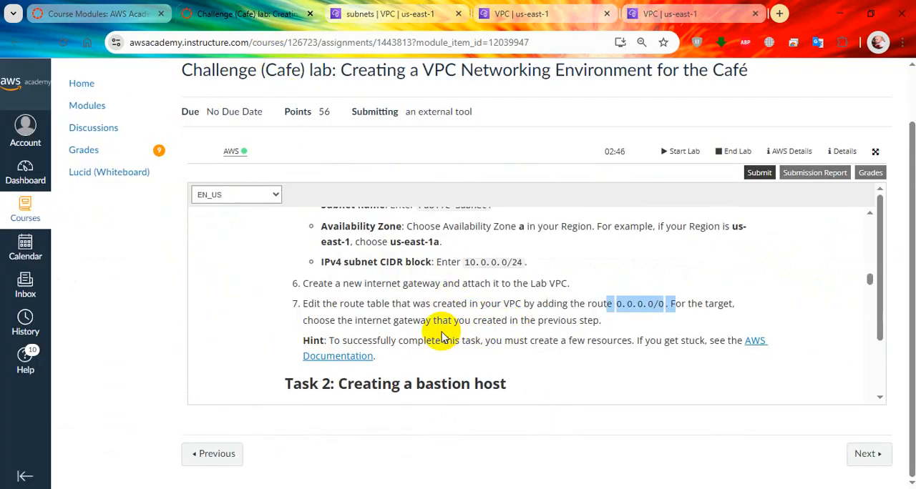
scroll(444, 343, "down", 1)
scroll(472, 318, "up", 1)
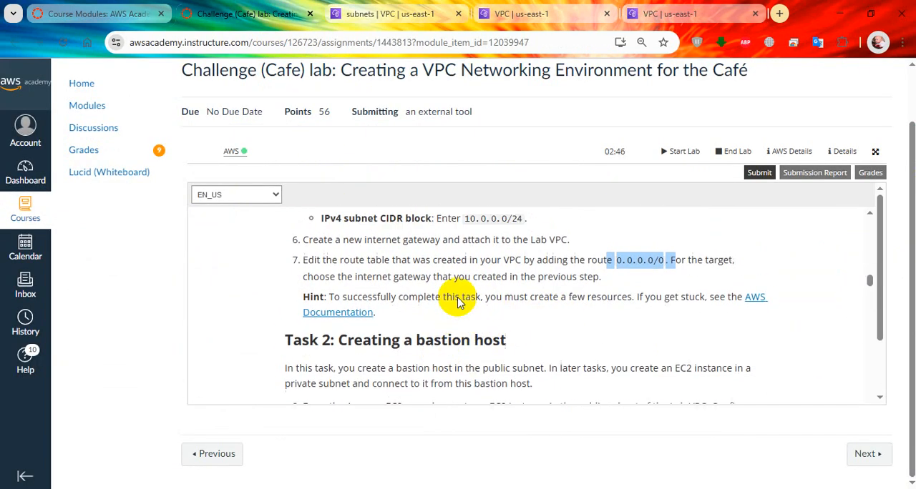
left_click(759, 174)
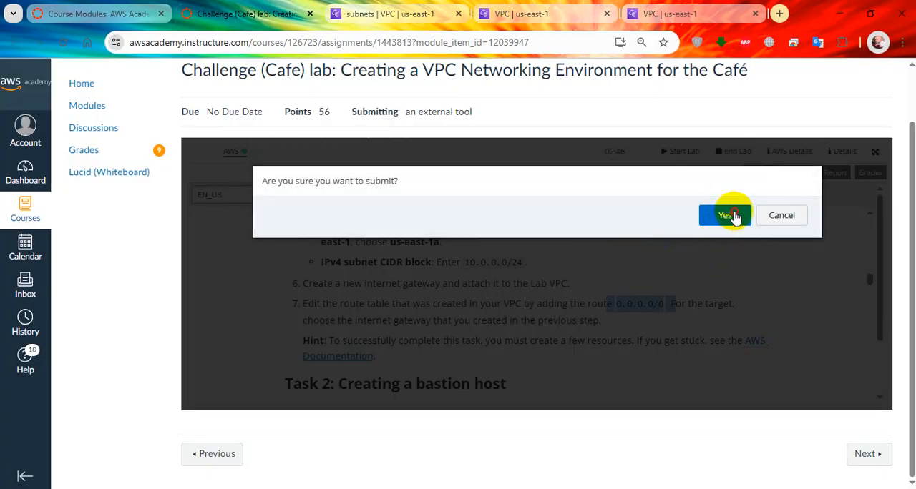
left_click(726, 215)
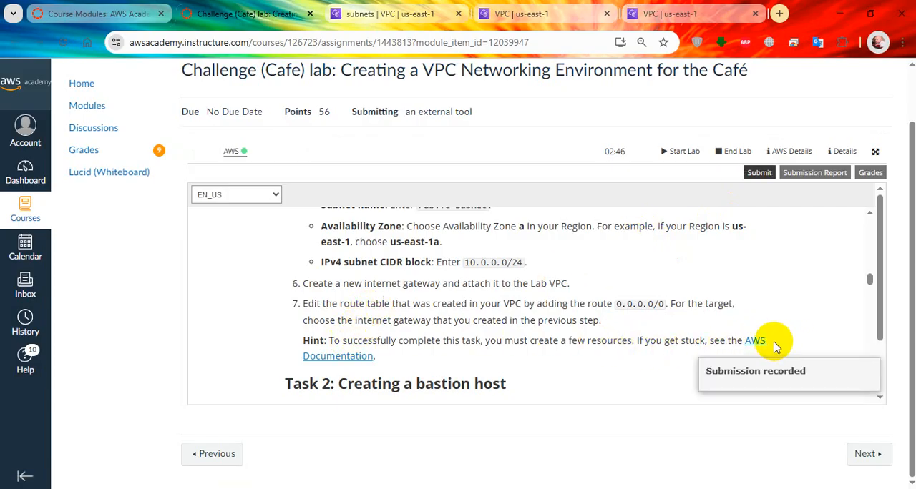
Read the start of Task 2 on creating a bastion host and copy the instance name "Bastion Host" from item 8
scroll(644, 331, "down", 1)
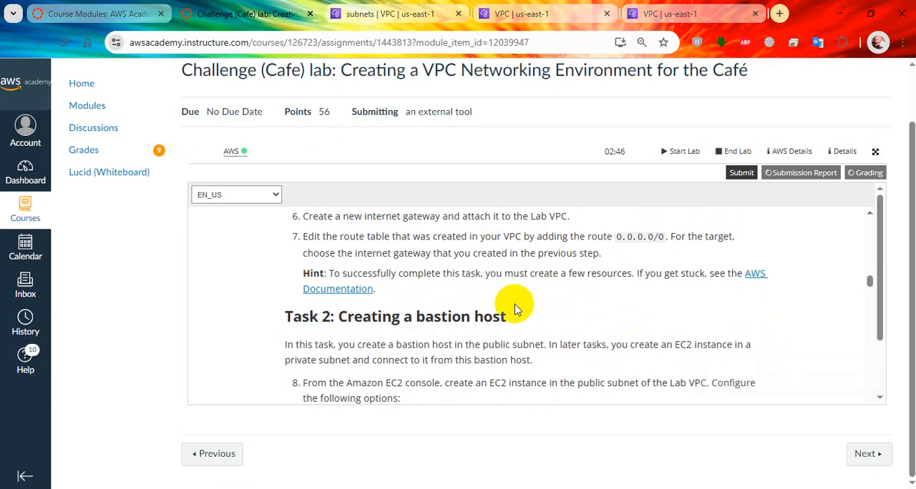
scroll(504, 306, "down", 1)
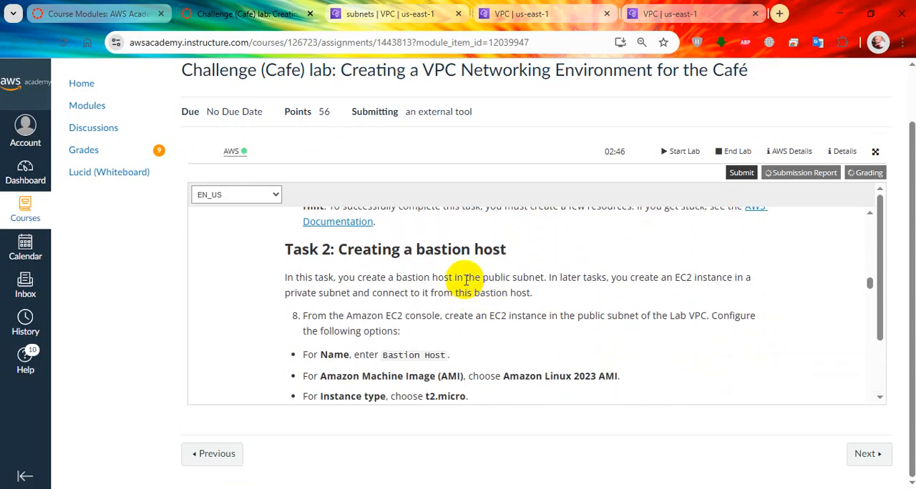
scroll(466, 281, "down", 1)
scroll(462, 286, "up", 1)
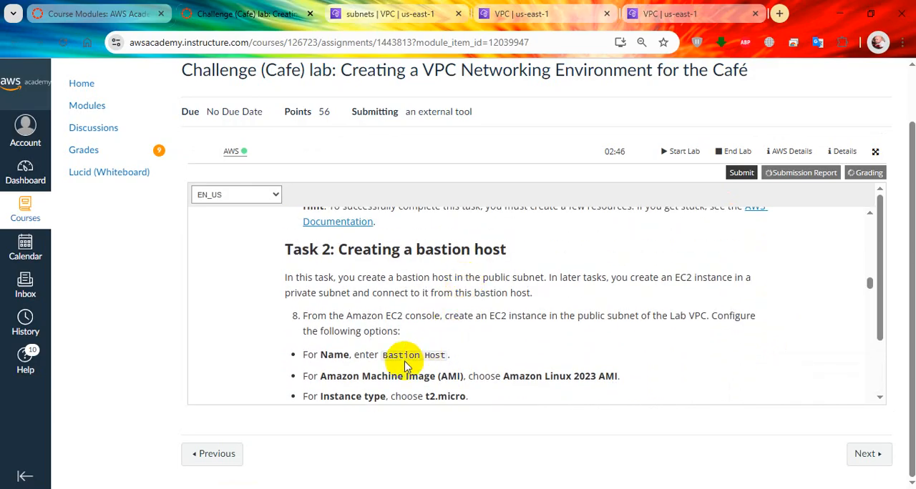
left_click_drag(383, 358, 446, 357)
right_click(445, 358)
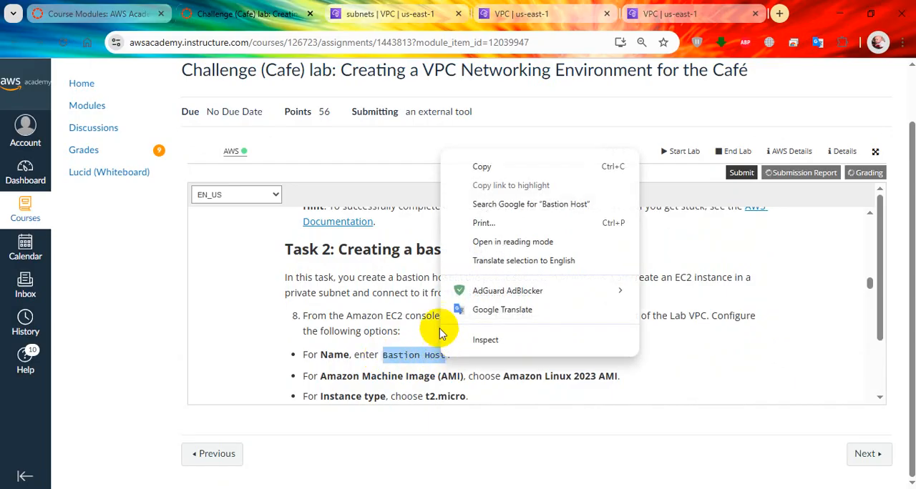
left_click(455, 167)
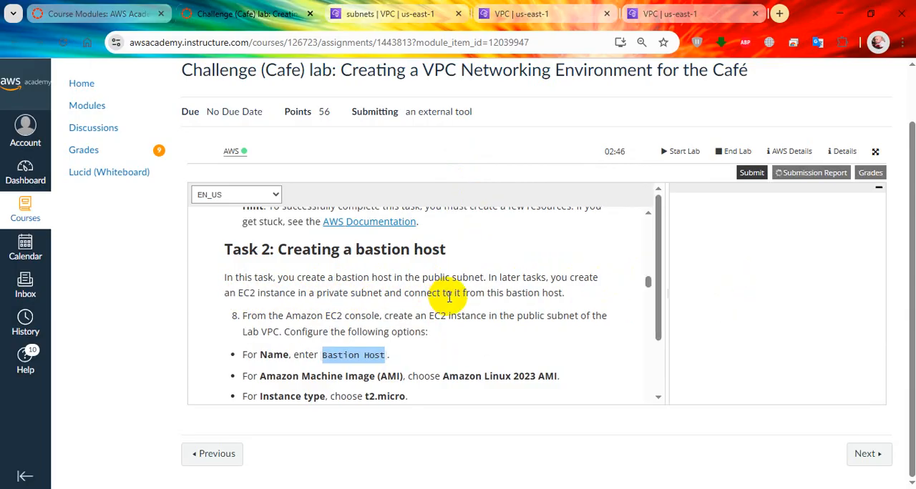
Widen the submission results pane to read the Task 1 scores, and shrink it again to enlarge the instructions
scroll(468, 292, "down", 1)
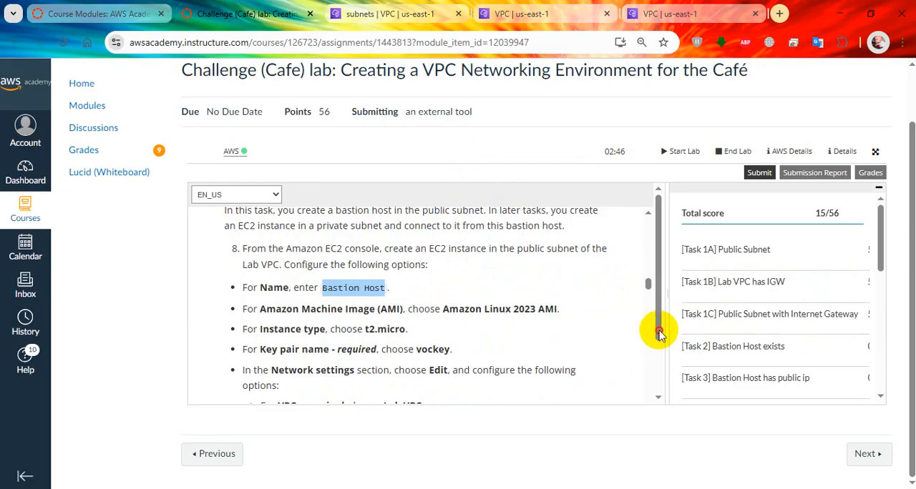
left_click_drag(660, 334, 627, 332)
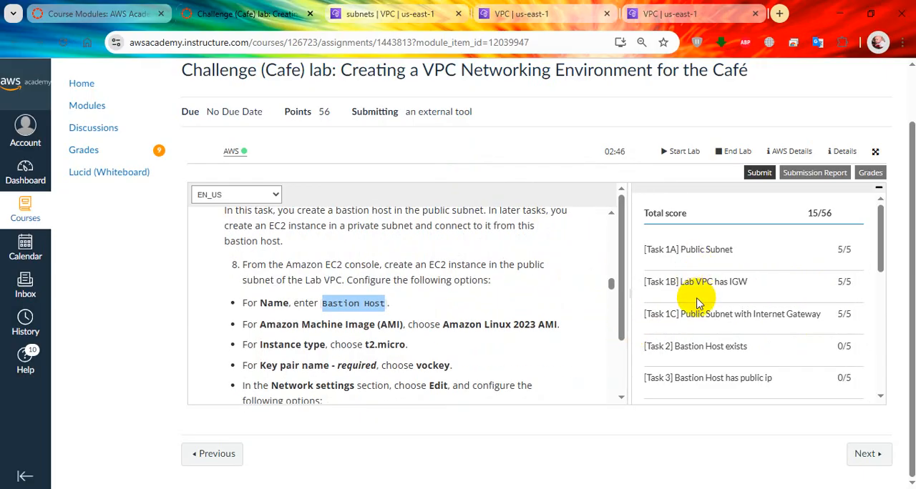
left_click_drag(629, 345, 849, 327)
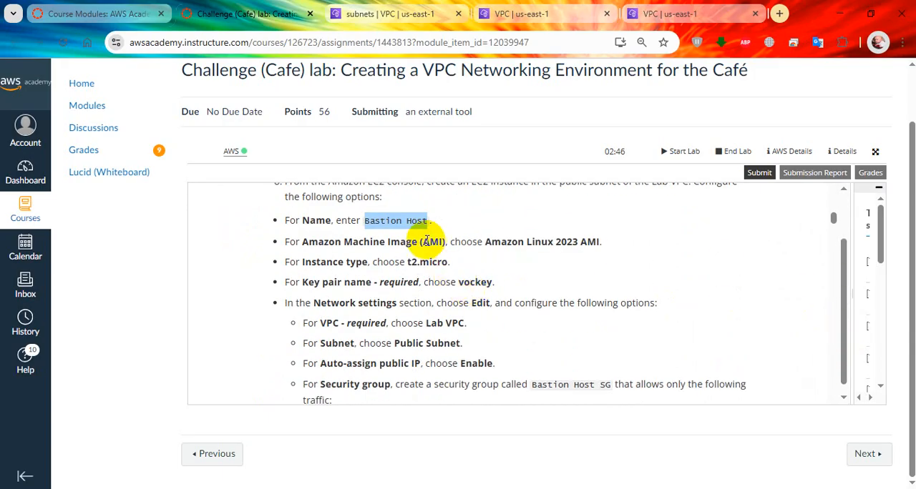
Recopy the "Bastion Host" name, search the AWS console for ec2 and open the EC2 service in a new tab
right_click(416, 220)
left_click(450, 236)
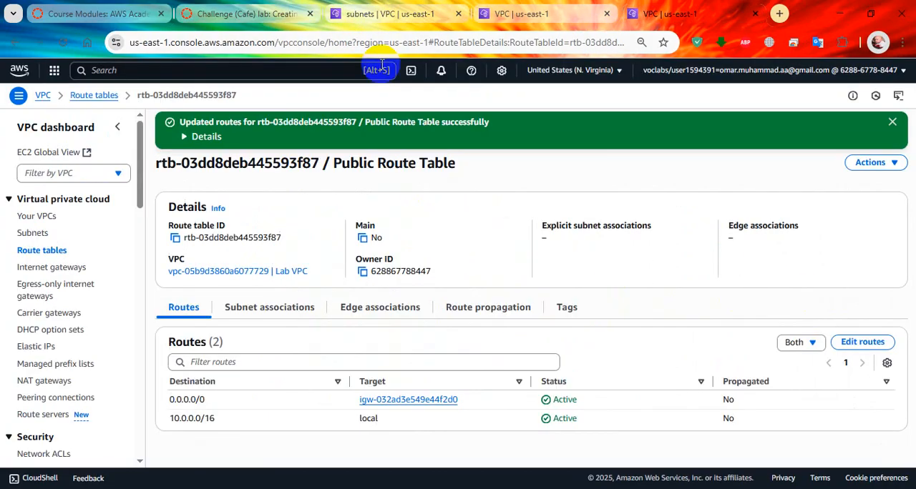
left_click(665, 13)
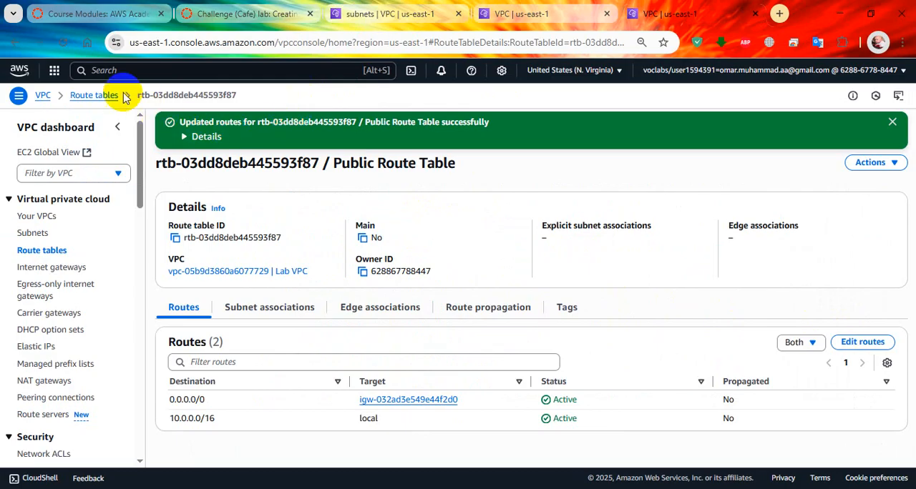
left_click(153, 74)
type("ec2")
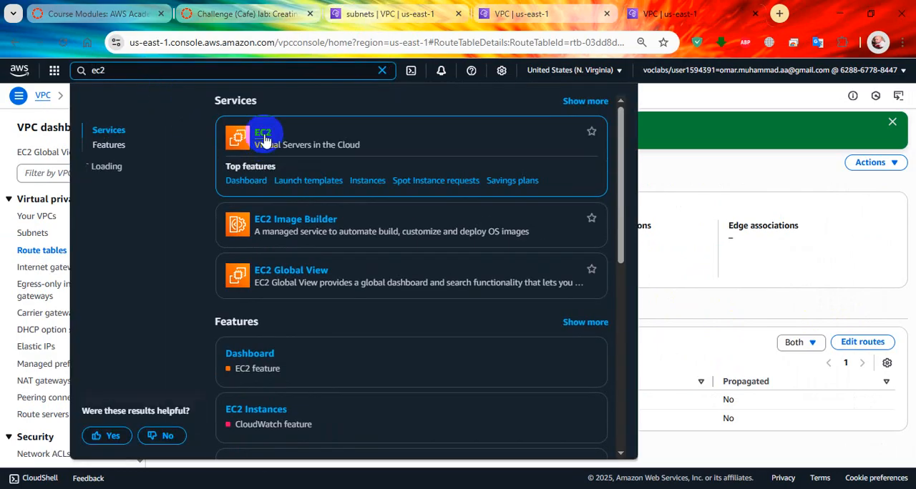
middle_click(442, 107)
left_click(699, 115)
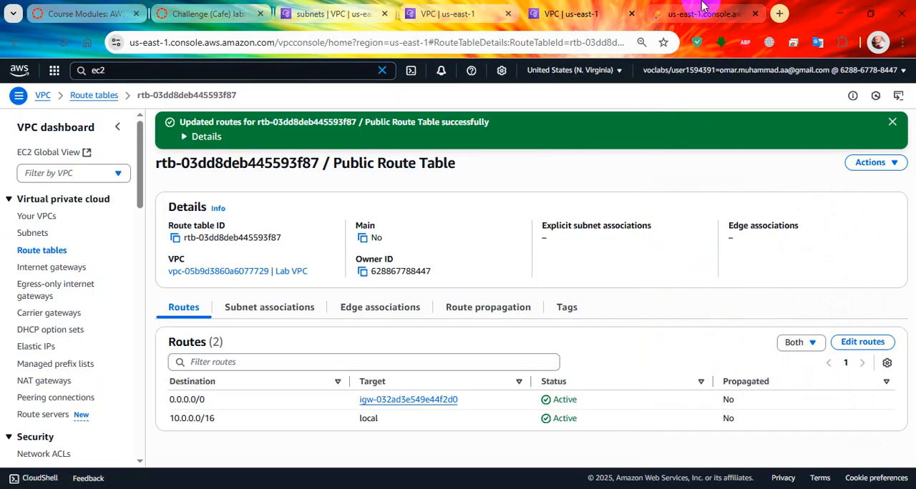
left_click(701, 14)
Read the lab's AMI, instance type, key pair, network and security group options for the bastion host, and return to the EC2 dashboard
left_click(230, 12)
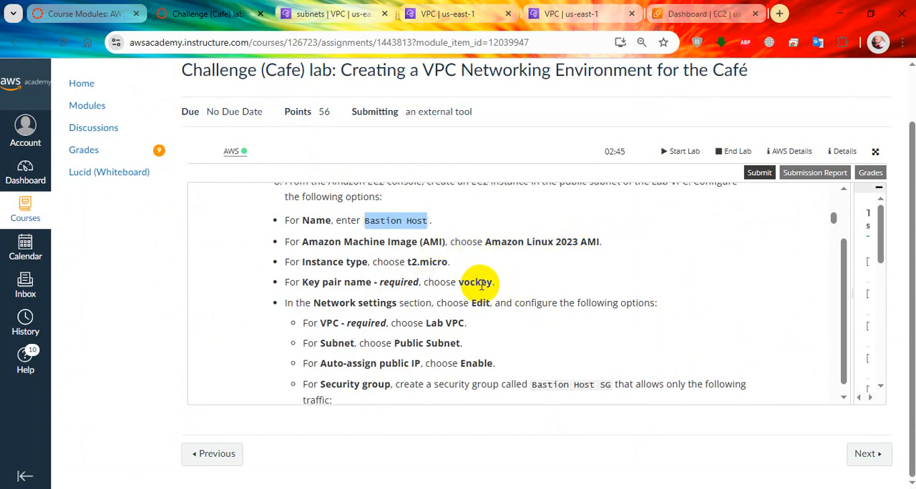
scroll(492, 308, "down", 1)
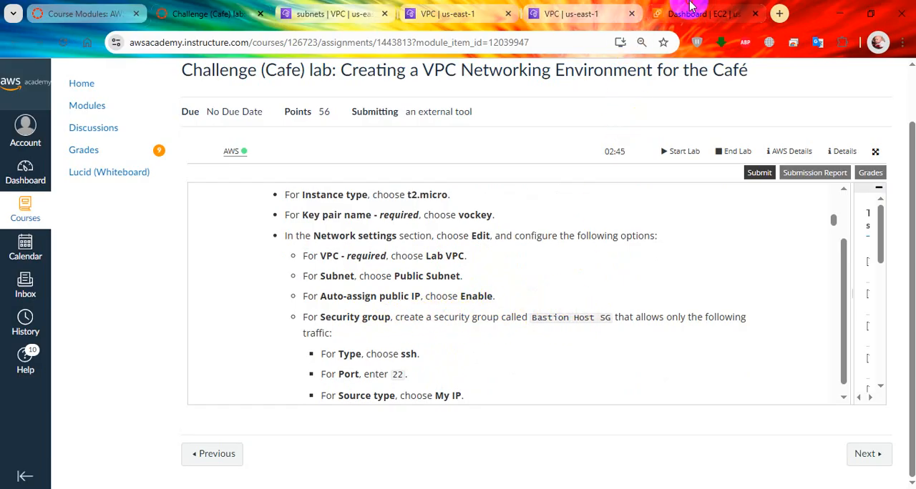
left_click(715, 14)
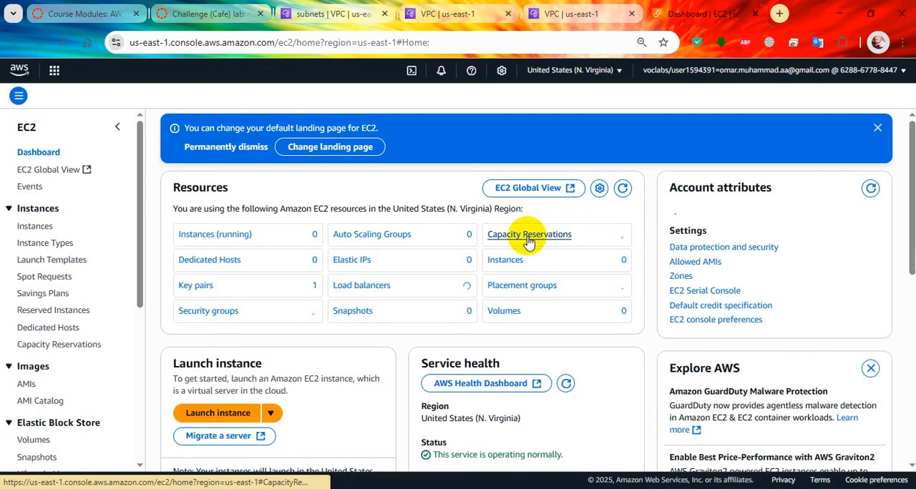
Open the form for launching a new EC2 instance and name the instance "Bastion Host"
left_click(235, 415)
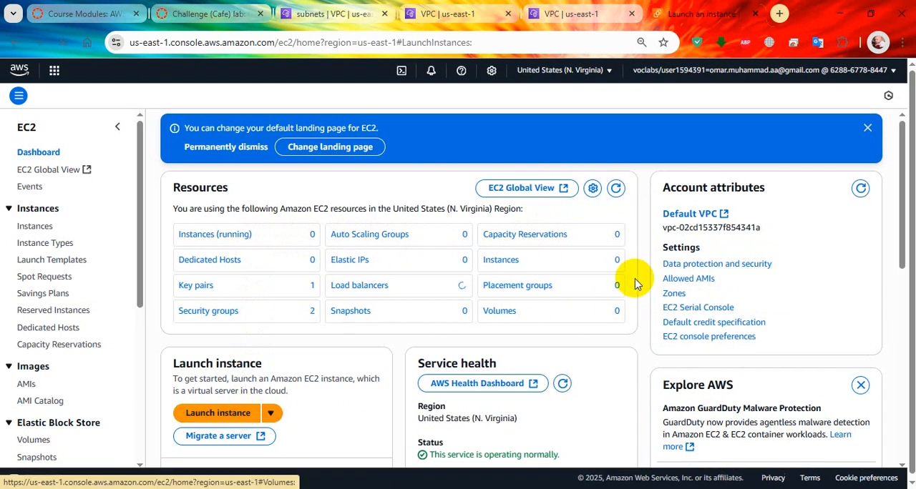
left_click(225, 421)
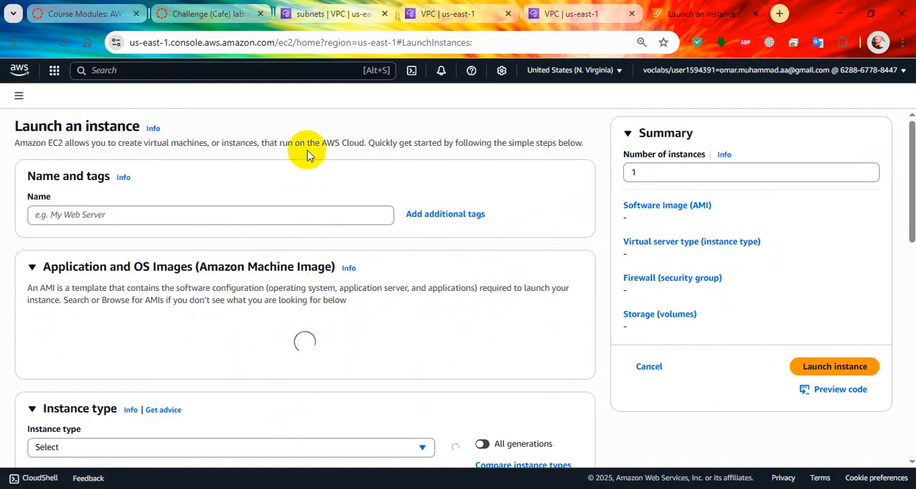
left_click(324, 211)
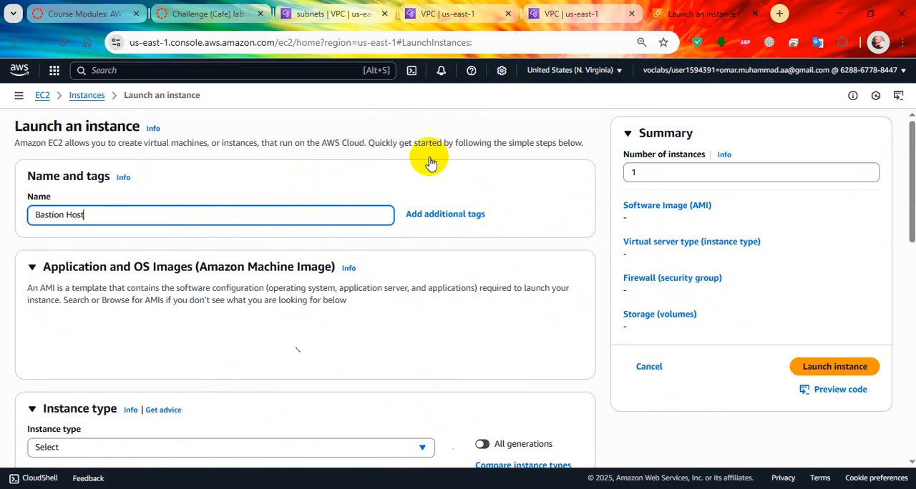
Keep the Amazon Linux 2023 kernel-6.1 AMI and set the instance type to t2.micro
scroll(355, 215, "down", 1)
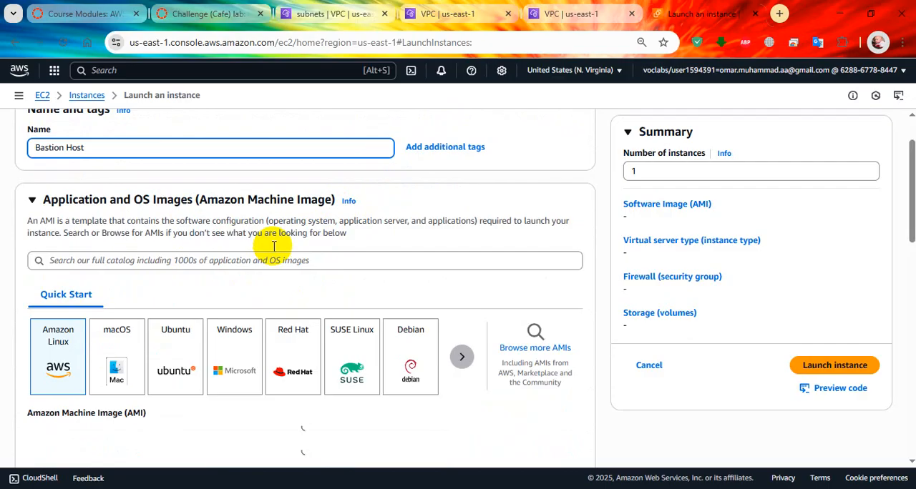
scroll(381, 242, "down", 2)
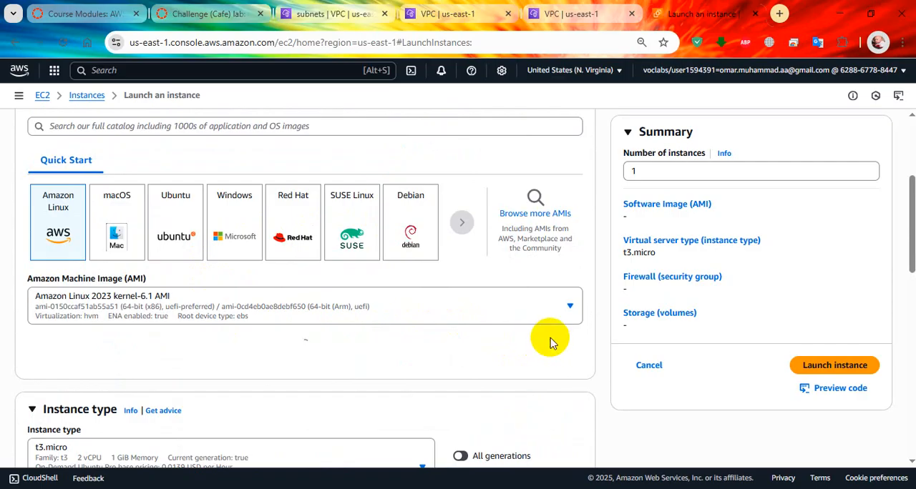
scroll(386, 344, "down", 1)
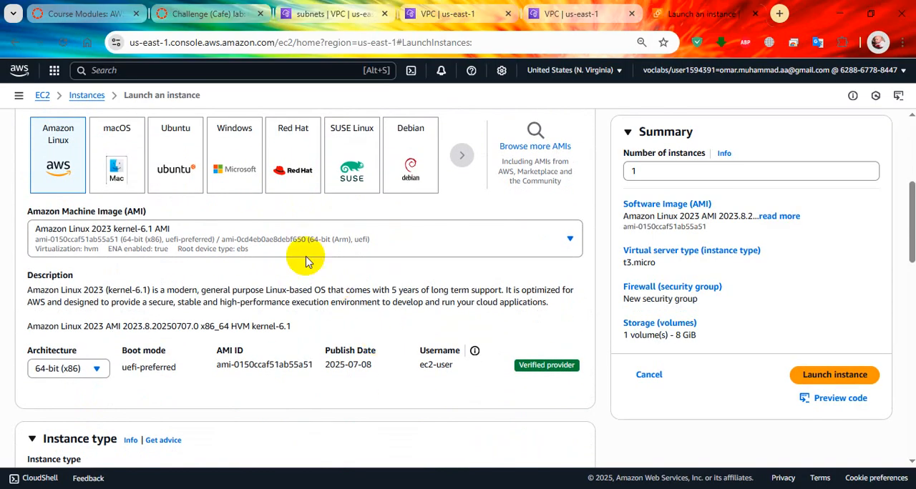
scroll(205, 228, "down", 1)
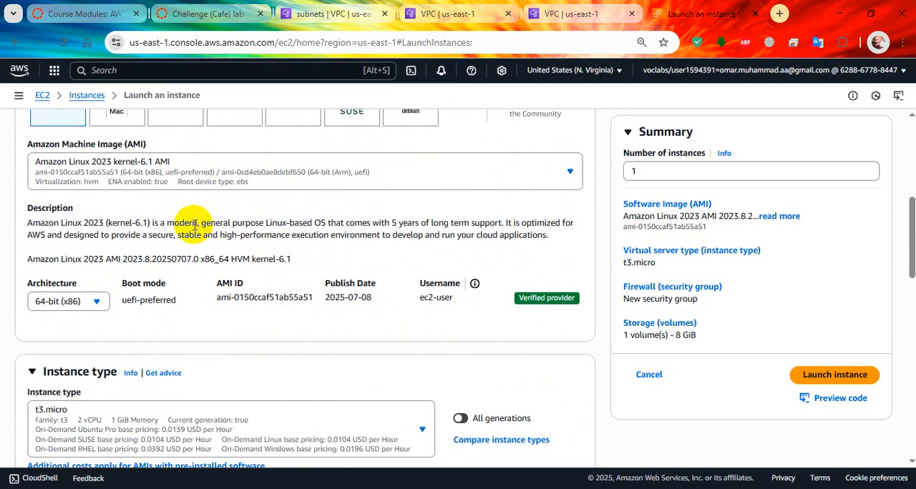
scroll(193, 237, "down", 1)
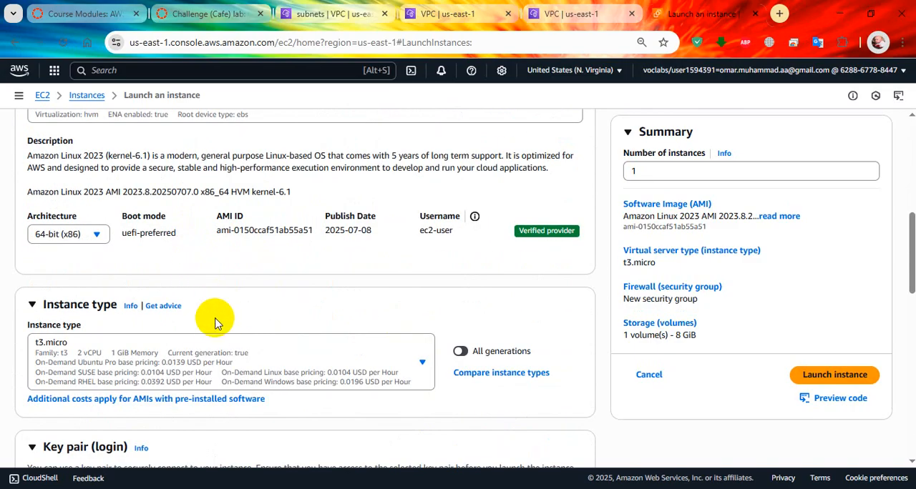
left_click(240, 371)
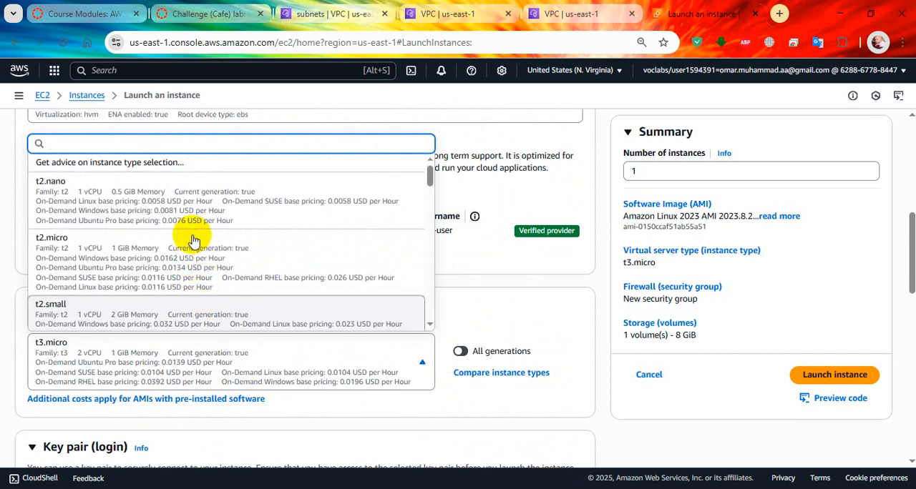
left_click(195, 254)
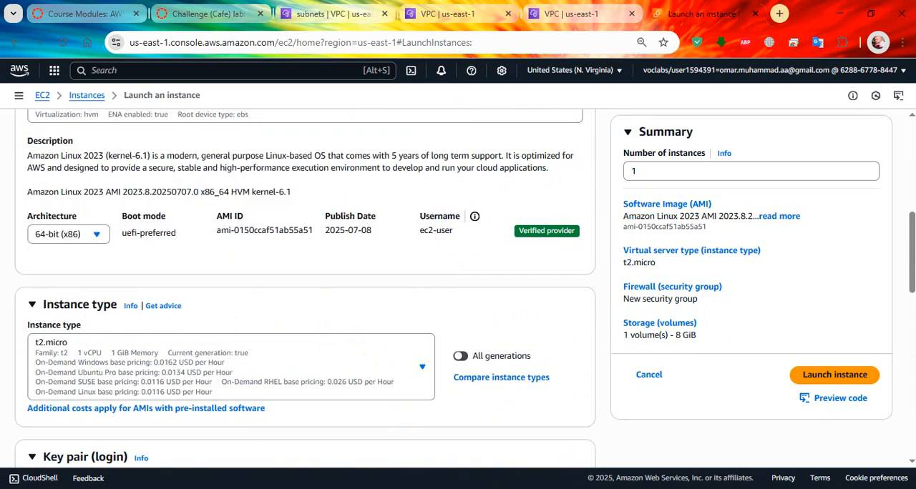
Choose the existing vockey key pair for logging in to the instance
scroll(454, 302, "down", 2)
scroll(453, 303, "down", 2)
left_click(375, 251)
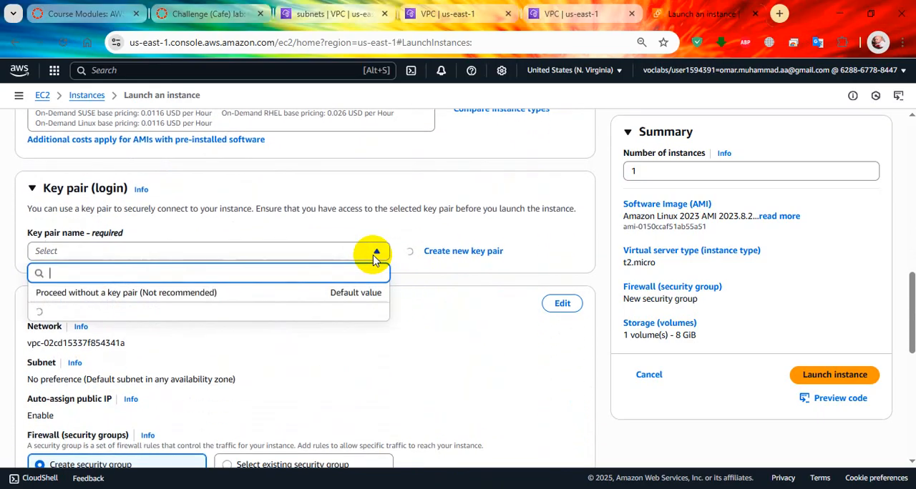
left_click(310, 315)
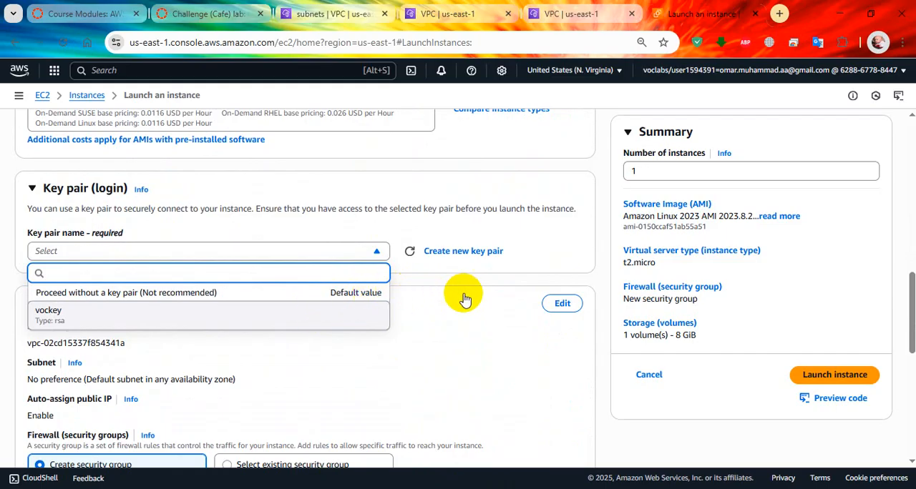
Edit the network settings to use Lab VPC with Public Subnet, and enable auto-assigning of a public IP
left_click(561, 304)
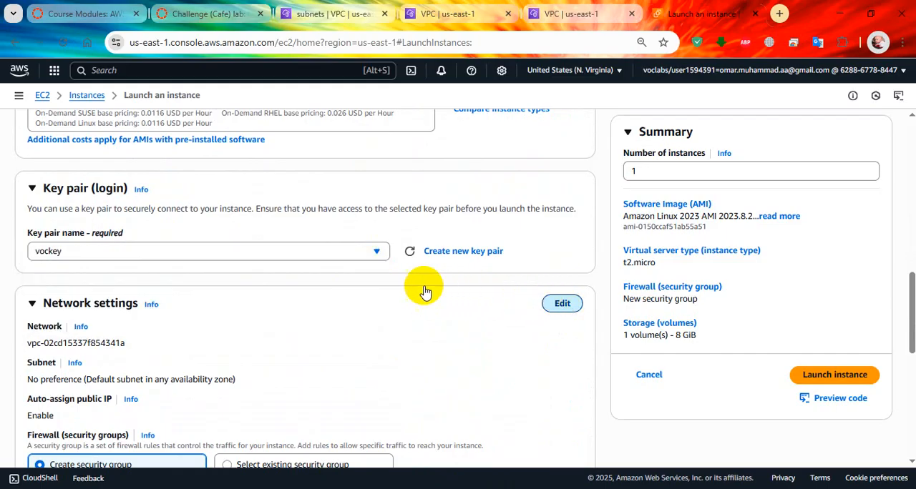
scroll(343, 266, "down", 2)
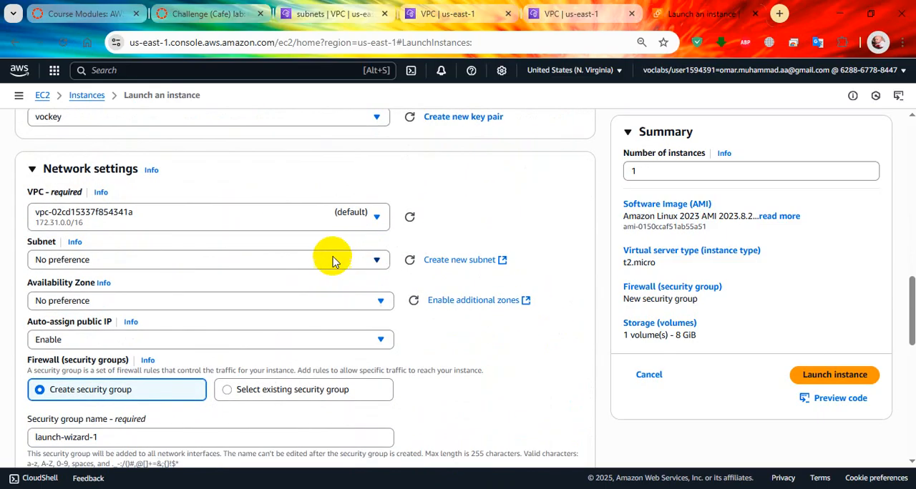
left_click(321, 214)
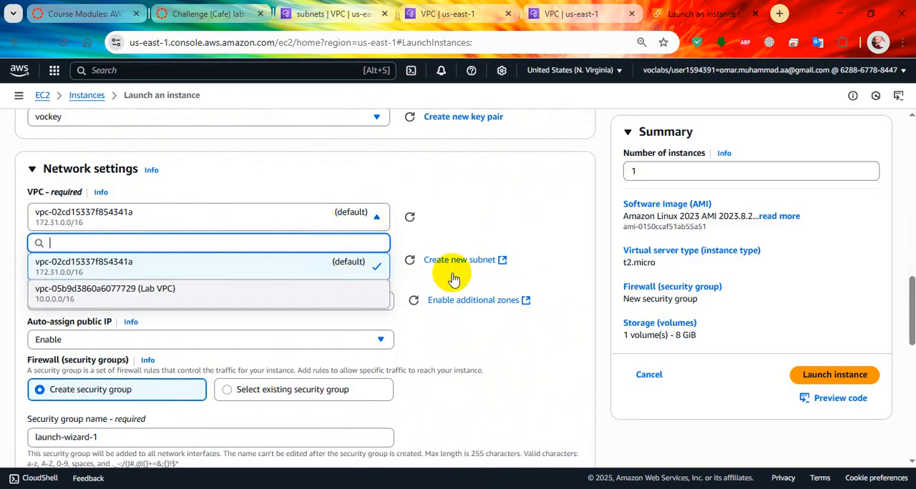
left_click(234, 294)
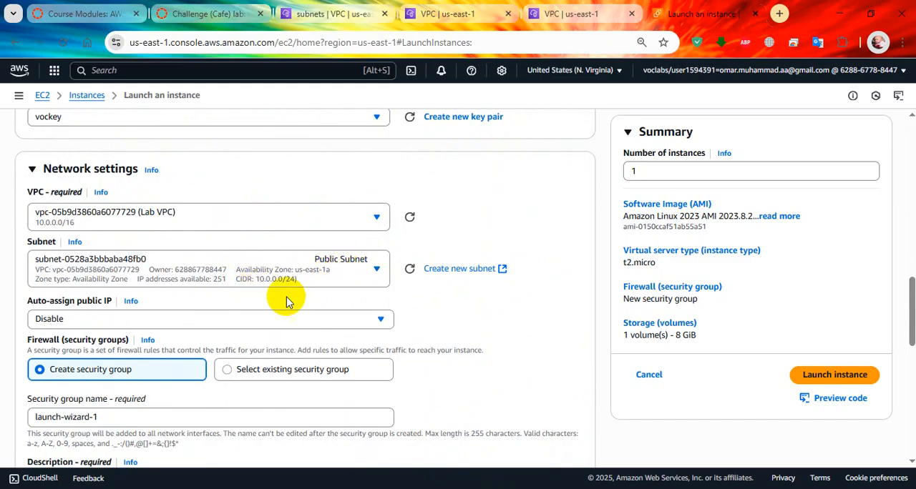
left_click(204, 322)
left_click(204, 345)
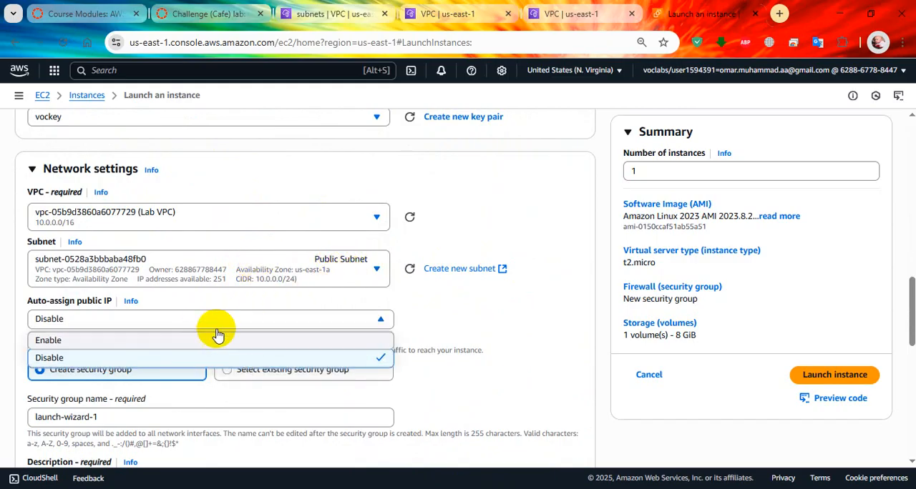
Copy the security group name "Bastion Host SG" from the lab instructions and read its required traffic rule
scroll(315, 310, "down", 1)
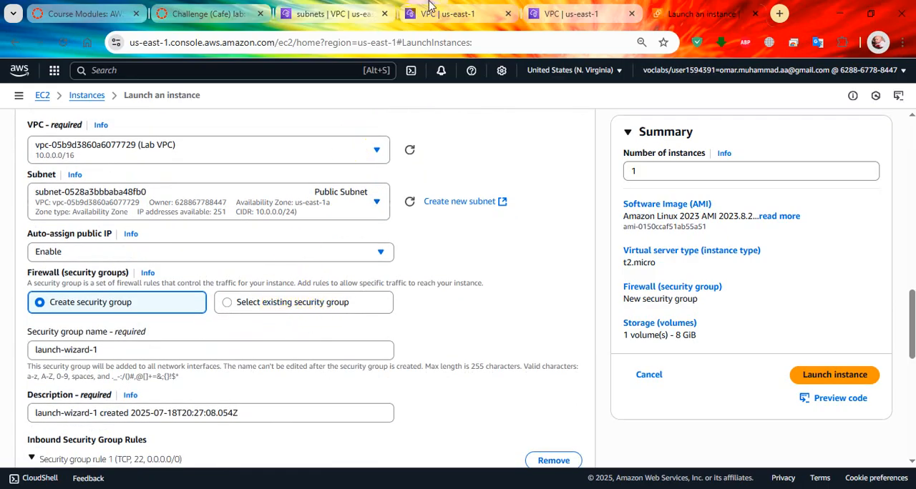
left_click(211, 14)
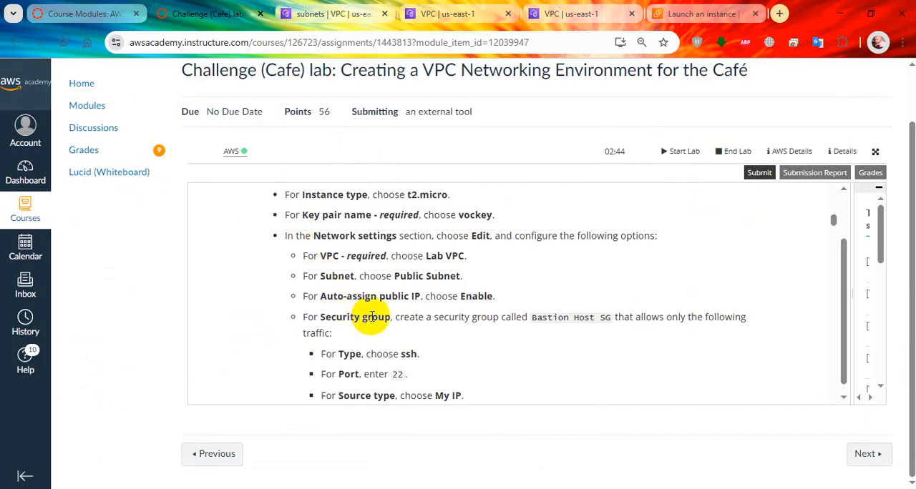
left_click_drag(541, 318, 613, 320)
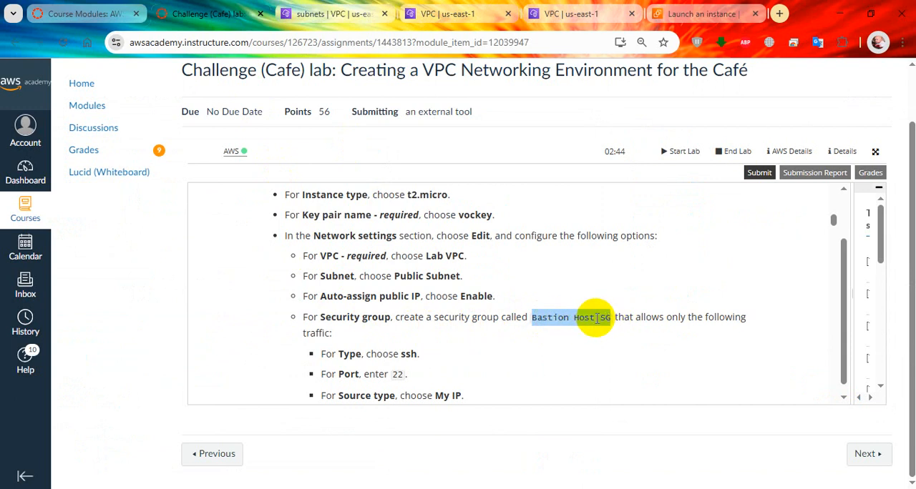
right_click(597, 318)
left_click(637, 125)
scroll(536, 239, "down", 1)
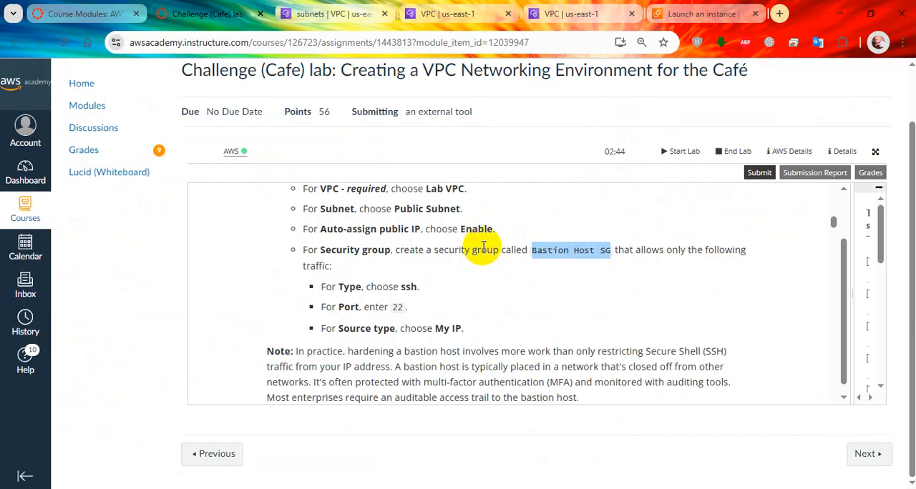
Return to the instance launch form and set both the new security group's name and description to "Bastion Host SG"
left_click(701, 14)
scroll(236, 317, "down", 1)
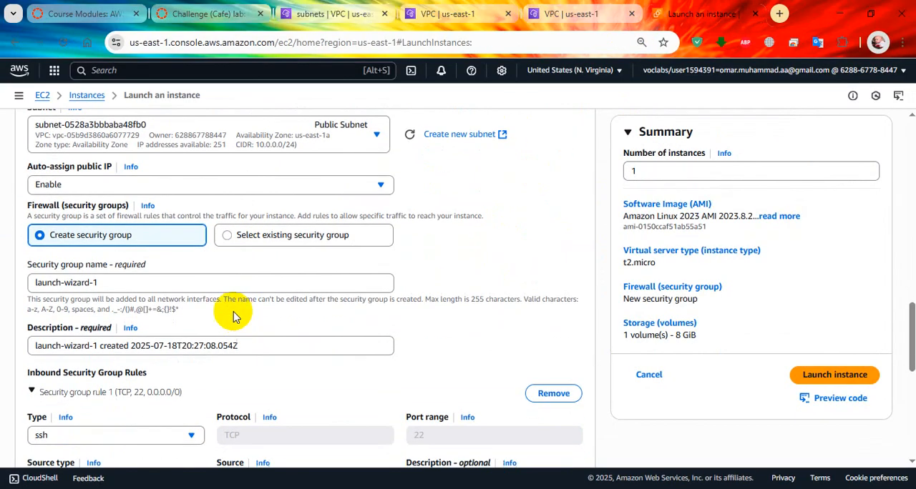
left_click_drag(178, 283, 1, 279)
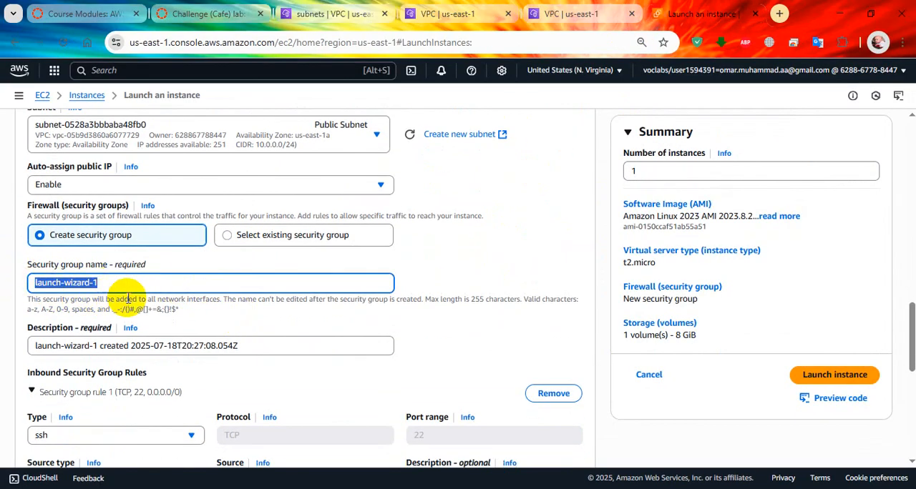
left_click(111, 247)
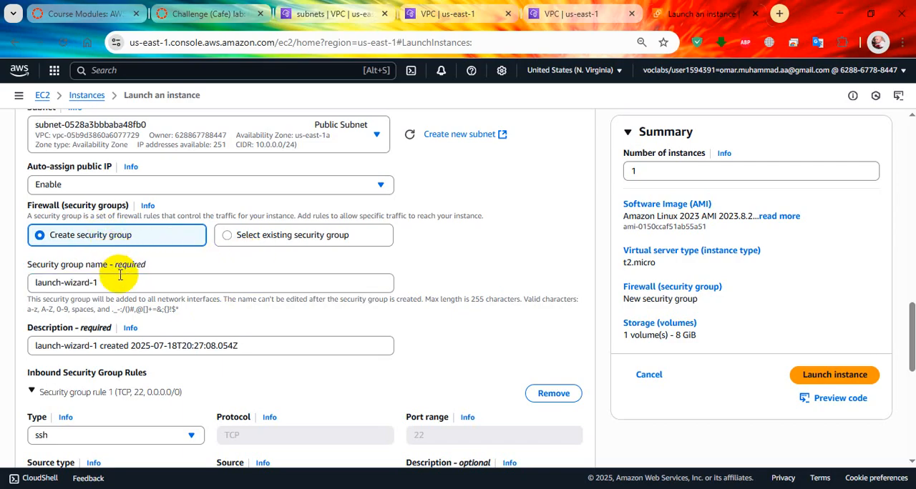
left_click_drag(107, 283, 6, 278)
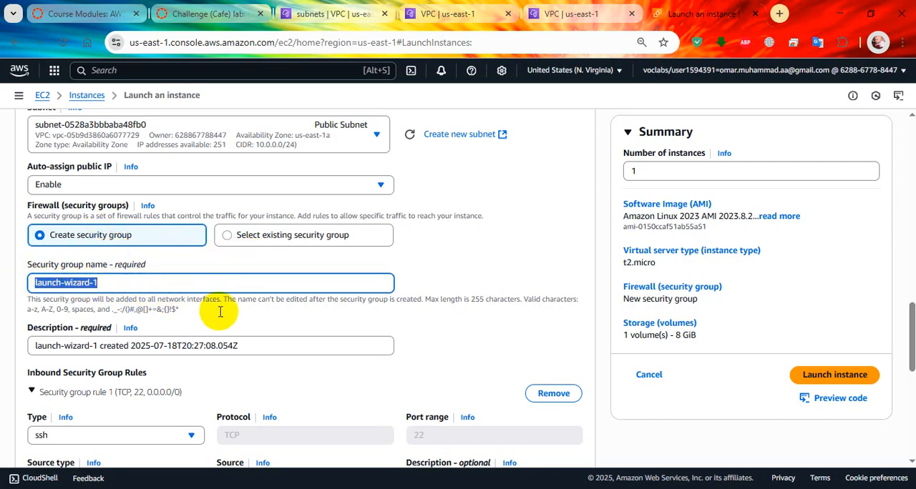
key("ctrl+v")
scroll(225, 310, "down", 1)
left_click_drag(248, 276, 4, 271)
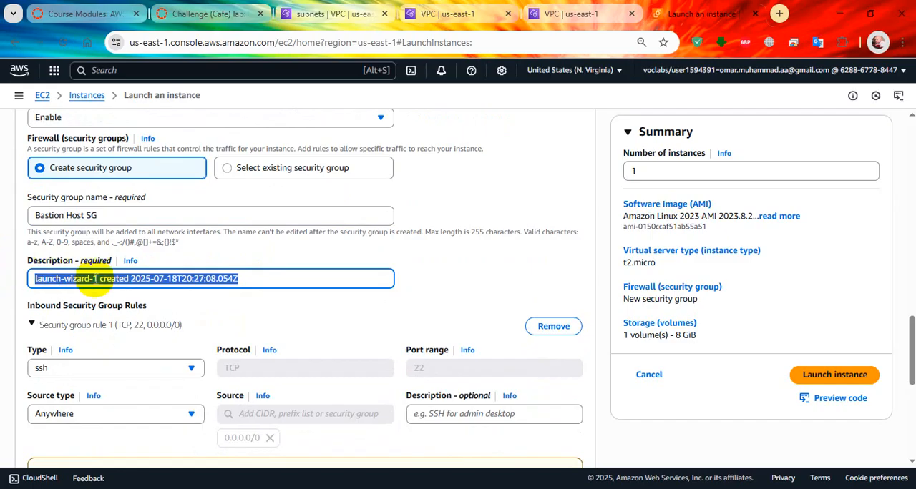
key("ctrl+v")
Set the source type of the inbound ssh rule to My IP
scroll(262, 317, "down", 1)
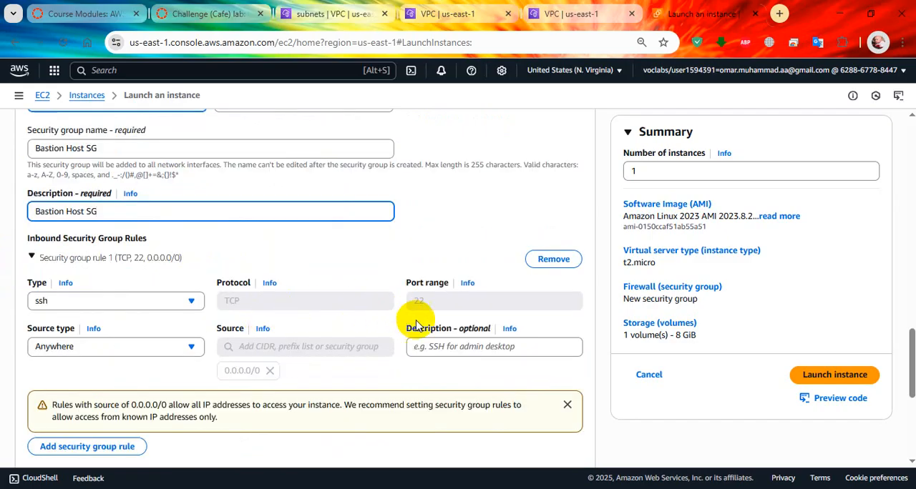
left_click(122, 351)
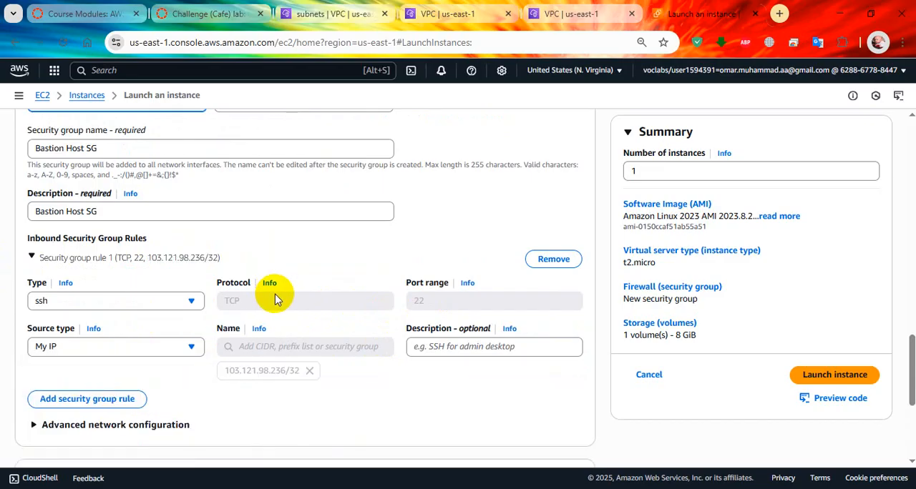
scroll(278, 302, "down", 1)
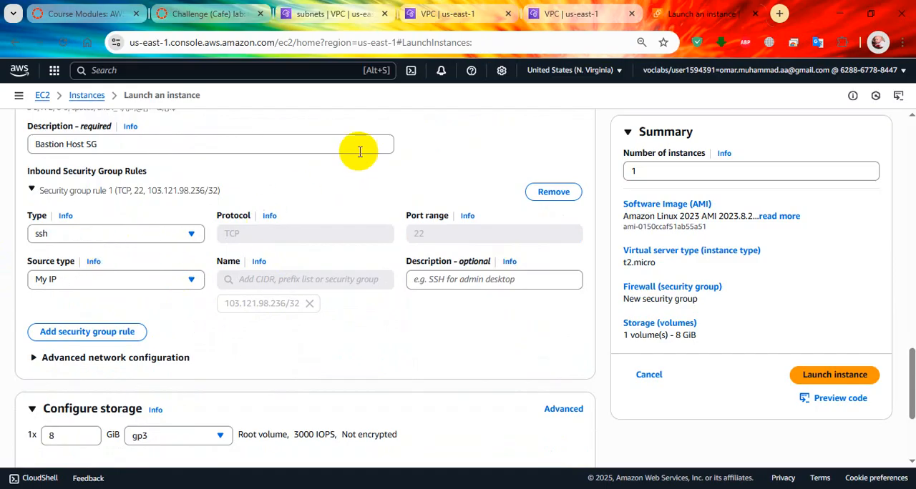
Read ahead in the lab instructions to Task 3's SSH key download, and review the storage section of the launch form
left_click(229, 23)
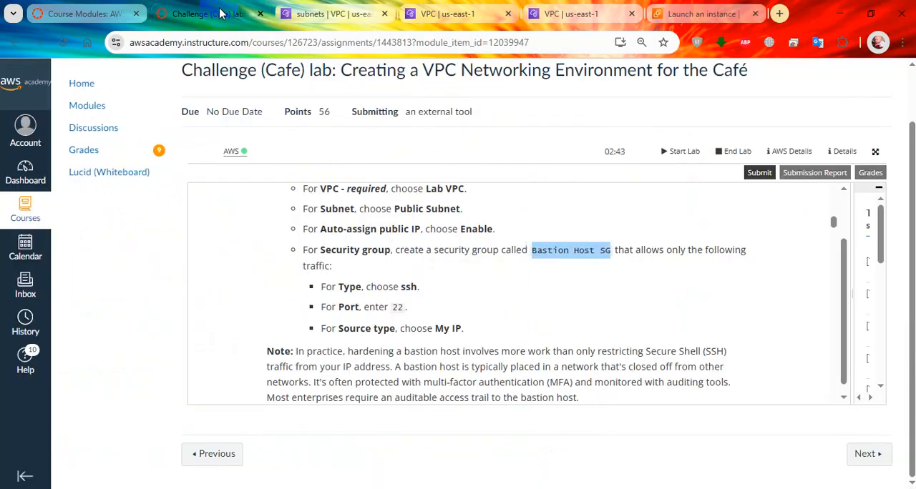
scroll(479, 299, "down", 2)
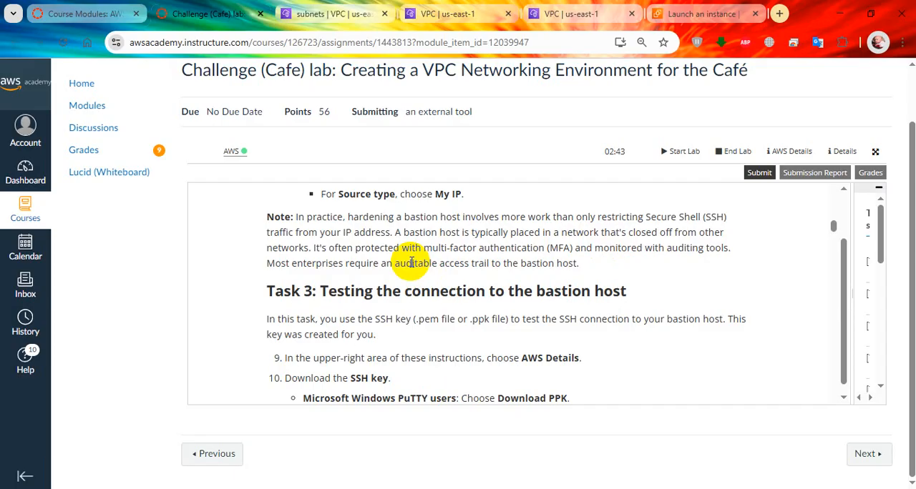
scroll(365, 232, "down", 1)
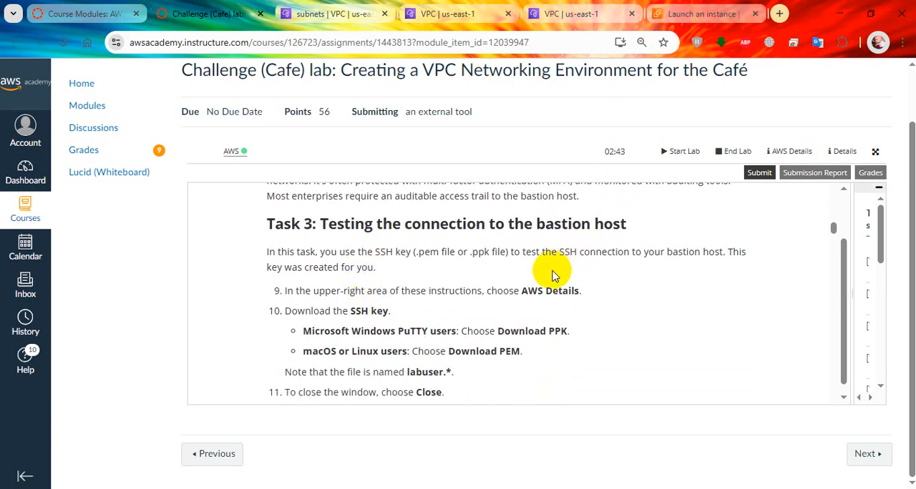
left_click(712, 7)
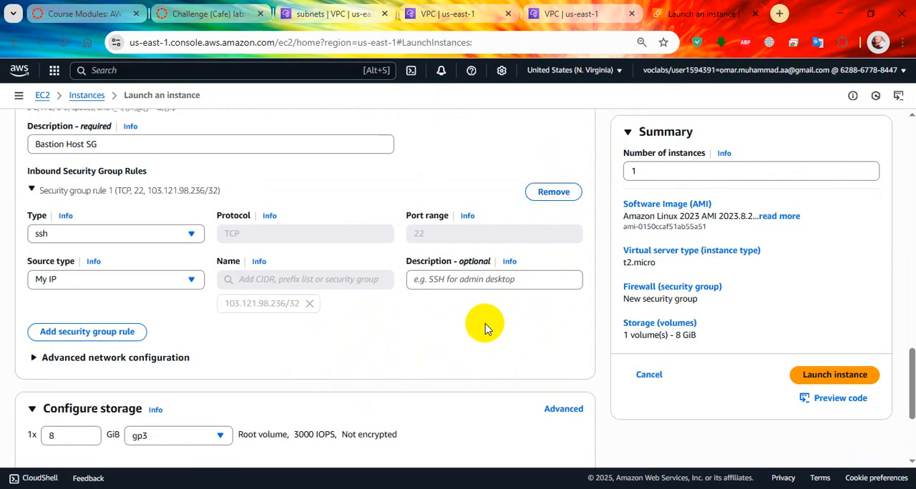
scroll(328, 347, "down", 3)
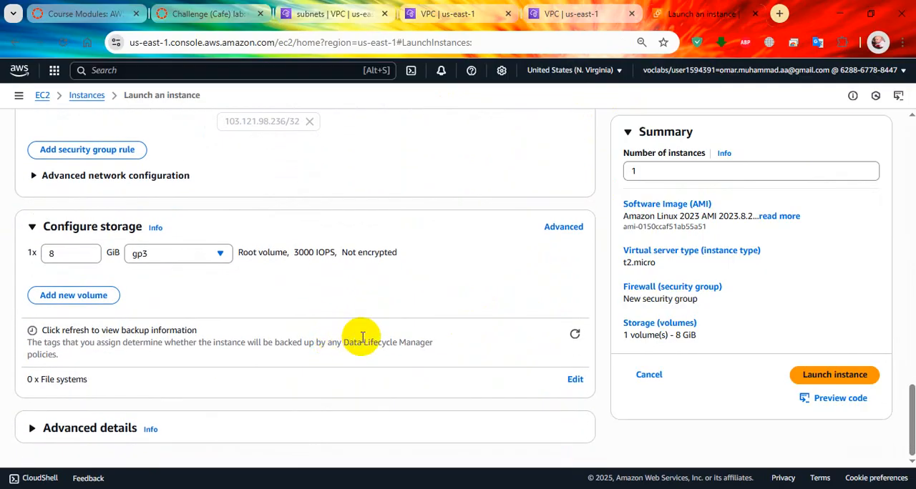
Recheck the lab's required bastion host options in Task 2, and launch the configured instance
left_click(236, 14)
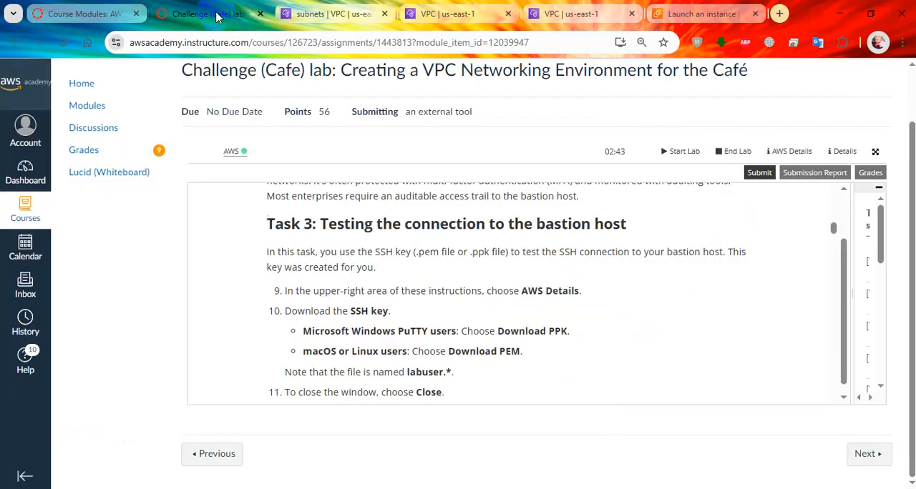
scroll(419, 327, "up", 4)
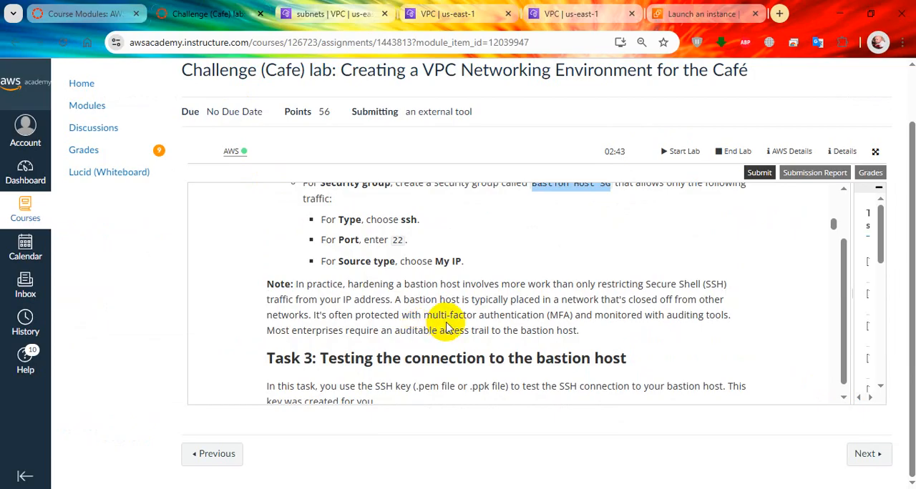
scroll(422, 327, "up", 3)
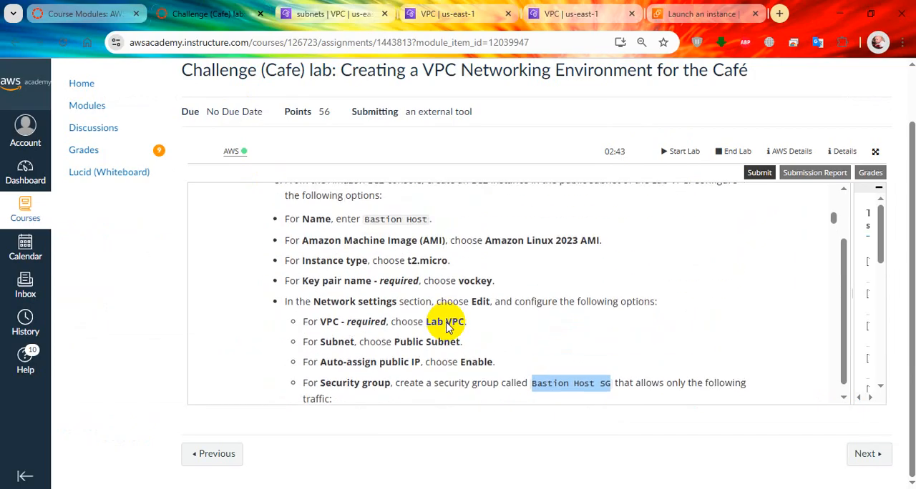
scroll(447, 324, "down", 2)
left_click(702, 14)
left_click(843, 383)
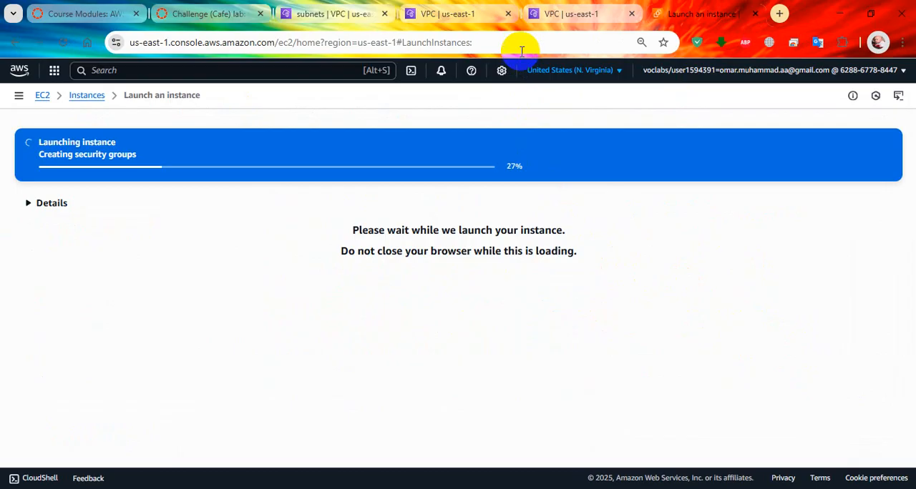
Return to the lab instructions, display the AWS Details, and download the lab's SSH key as a PPK file
left_click(227, 7)
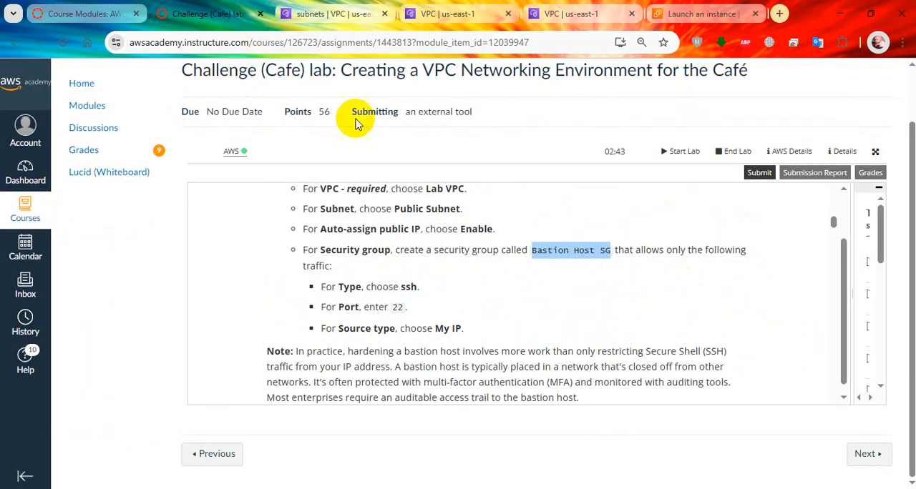
scroll(580, 311, "down", 3)
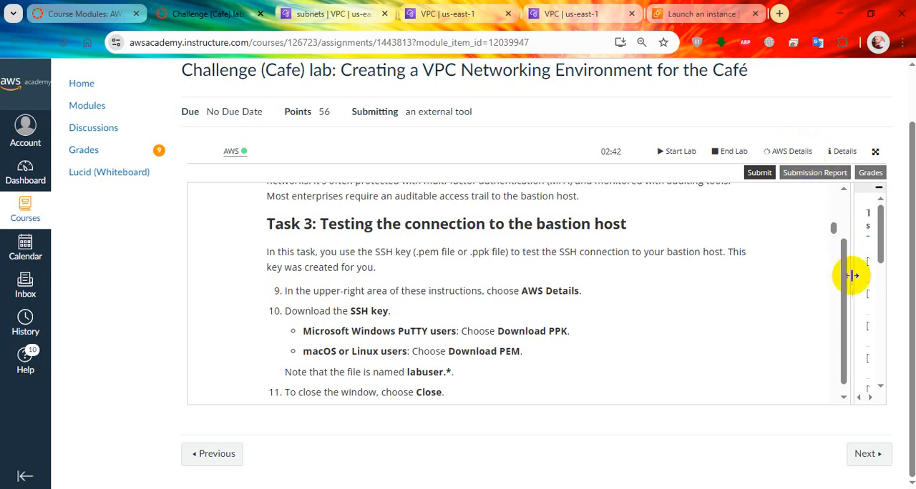
left_click_drag(852, 298, 684, 300)
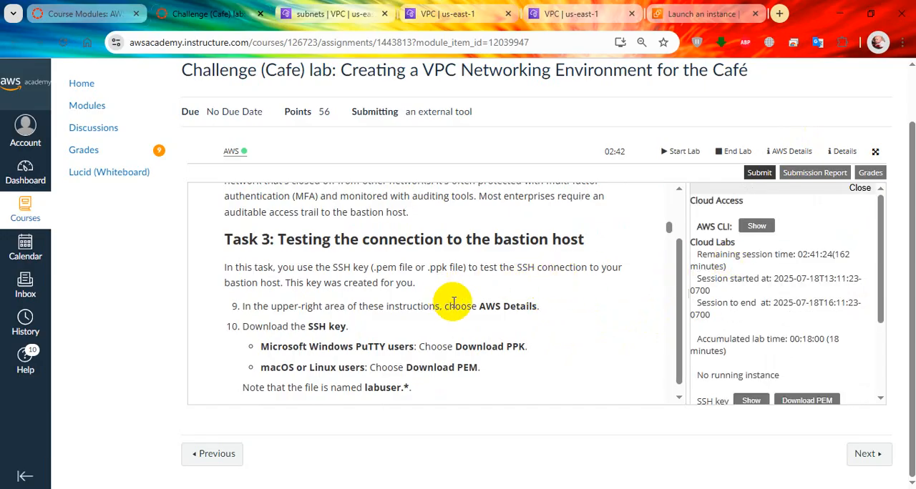
scroll(486, 320, "down", 1)
scroll(489, 322, "down", 2)
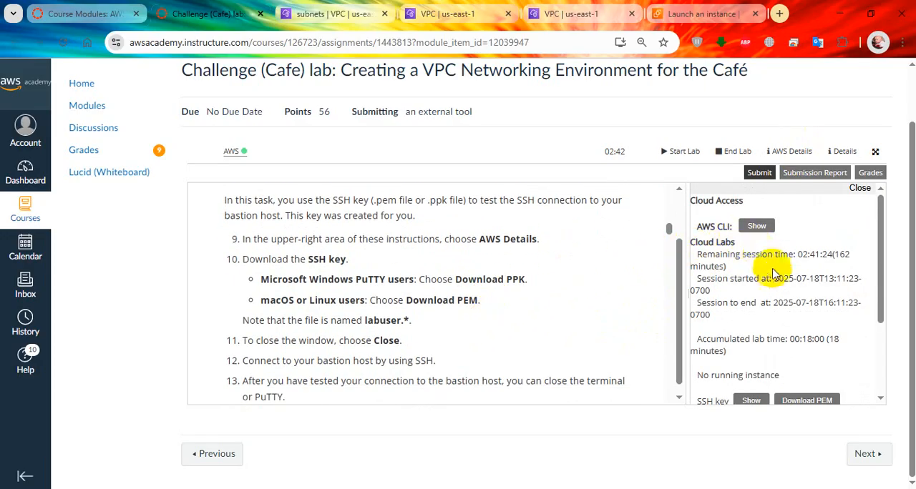
scroll(716, 240, "down", 3)
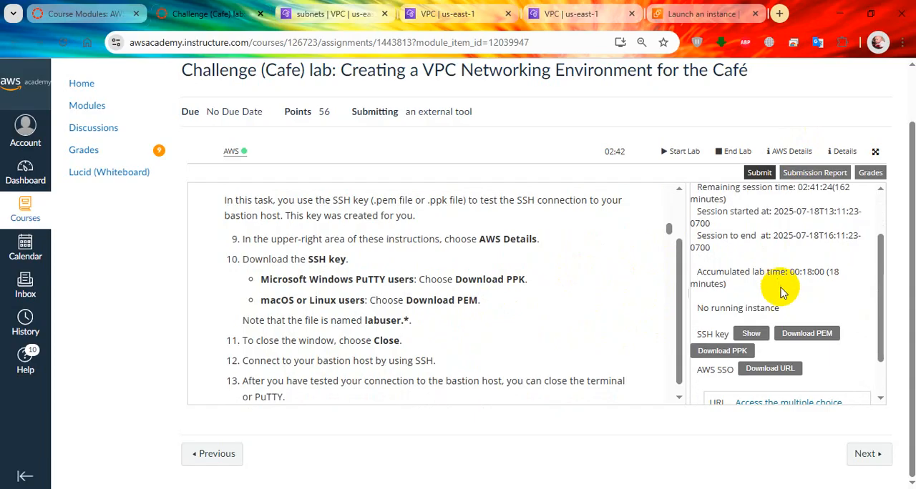
left_click(734, 354)
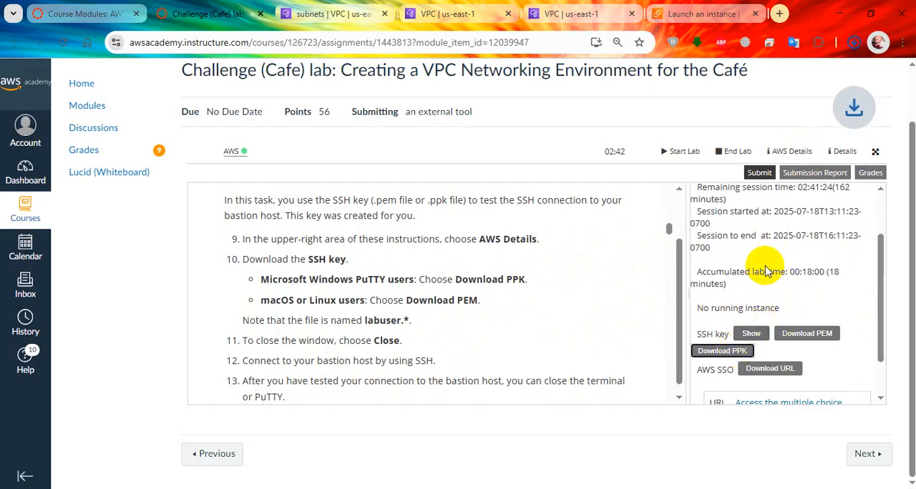
left_click(852, 46)
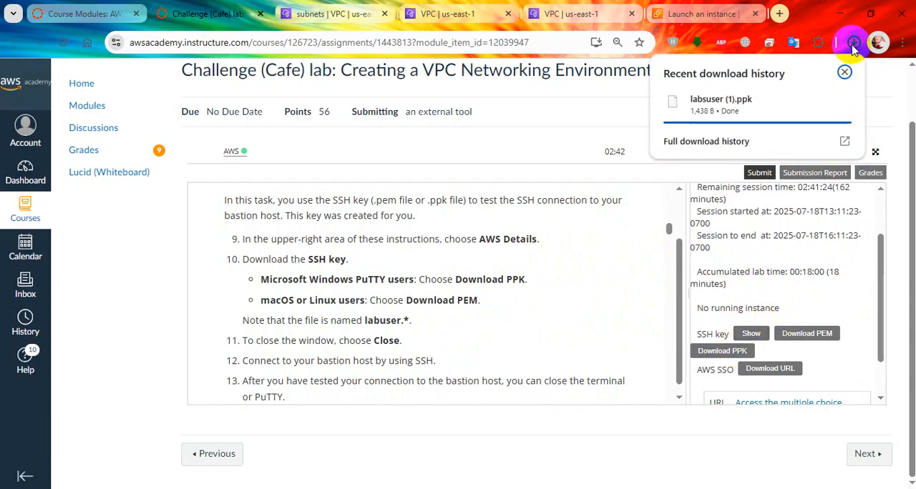
left_click(477, 301)
Open the PuTTY configuration window, then bring the lab instructions back to the front
left_click(410, 488)
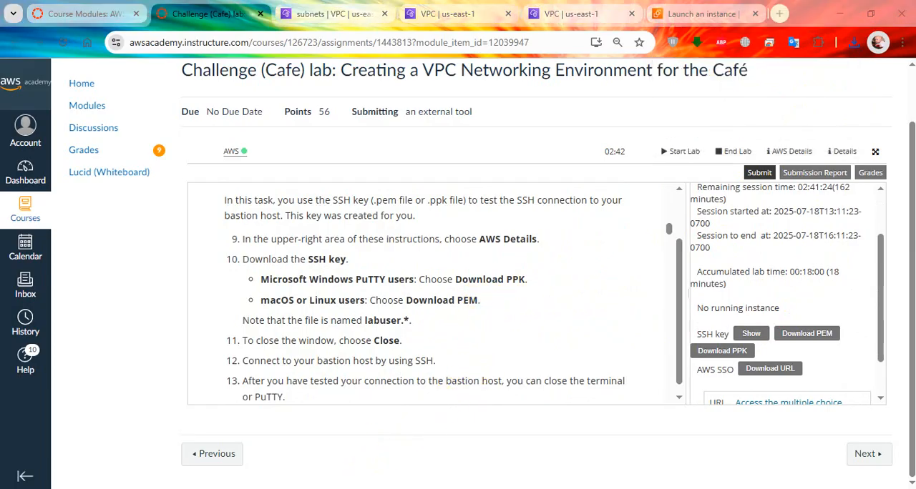
left_click_drag(447, 117, 527, 101)
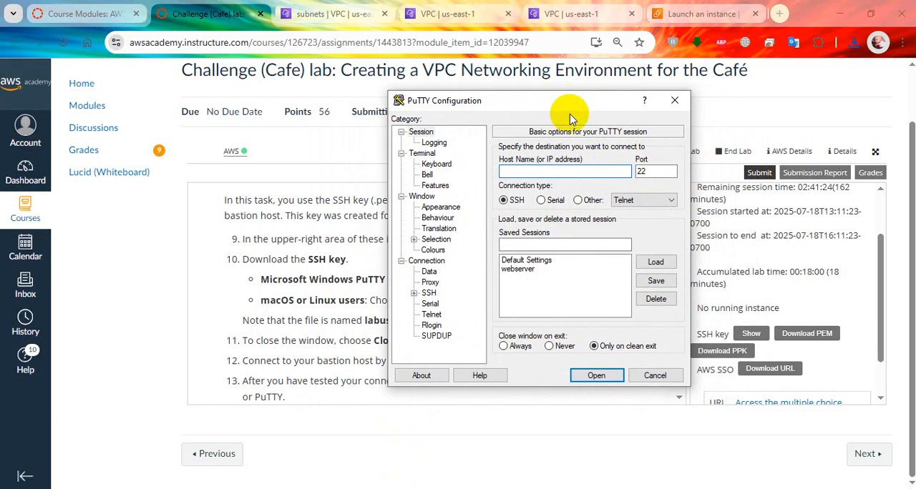
left_click(288, 283)
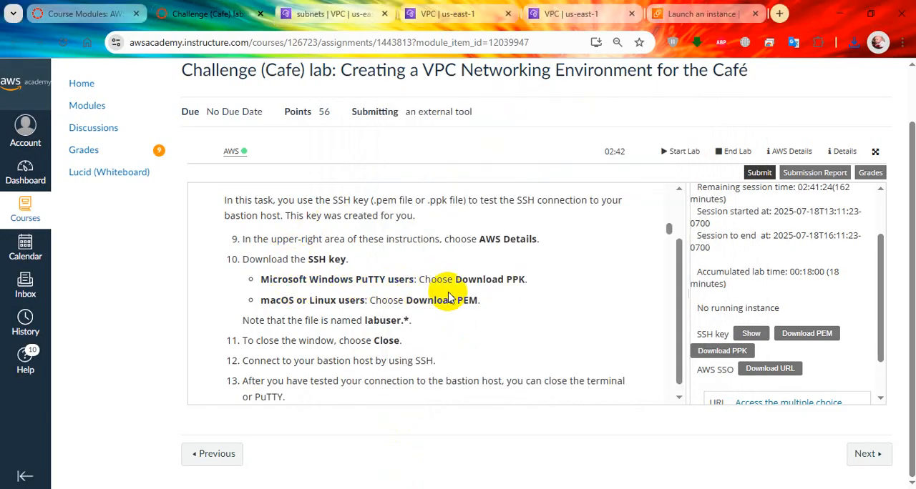
Read through Task 3's instructions for connecting to the bastion host over SSH, including the PuTTY keepalive note
scroll(343, 322, "down", 1)
scroll(301, 285, "down", 1)
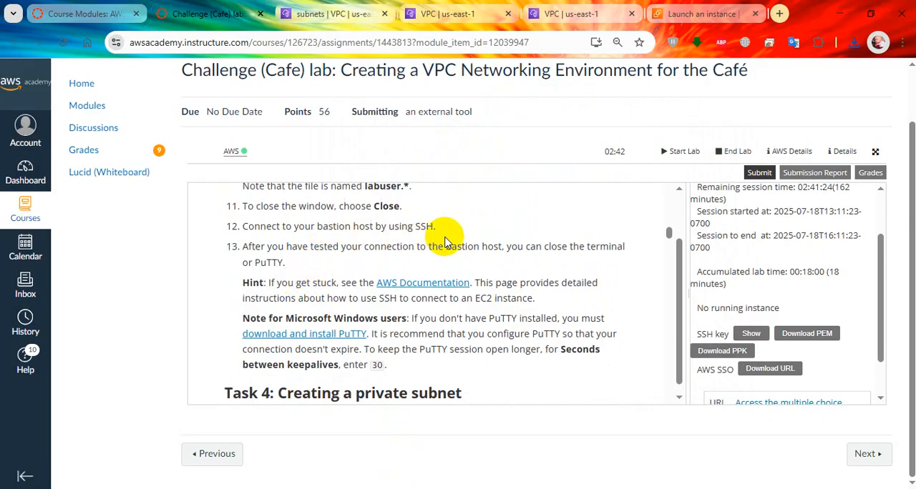
key("alt+Tab")
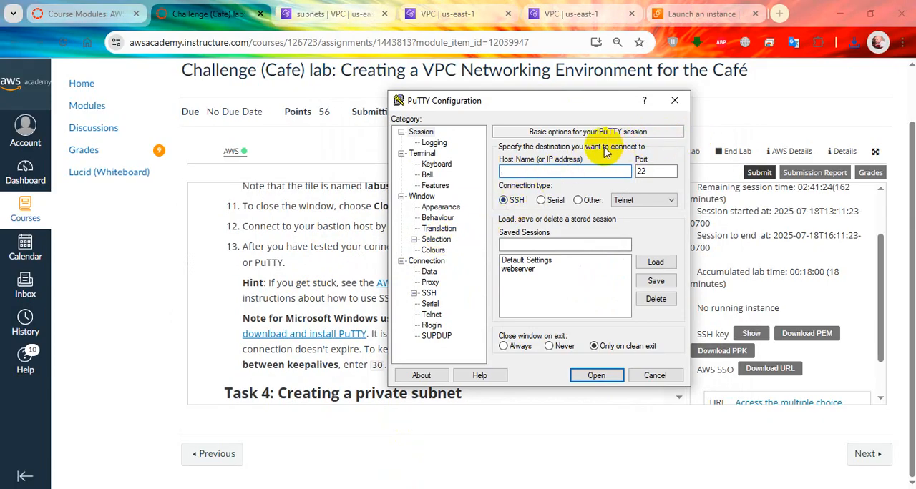
left_click(304, 288)
scroll(405, 271, "down", 2)
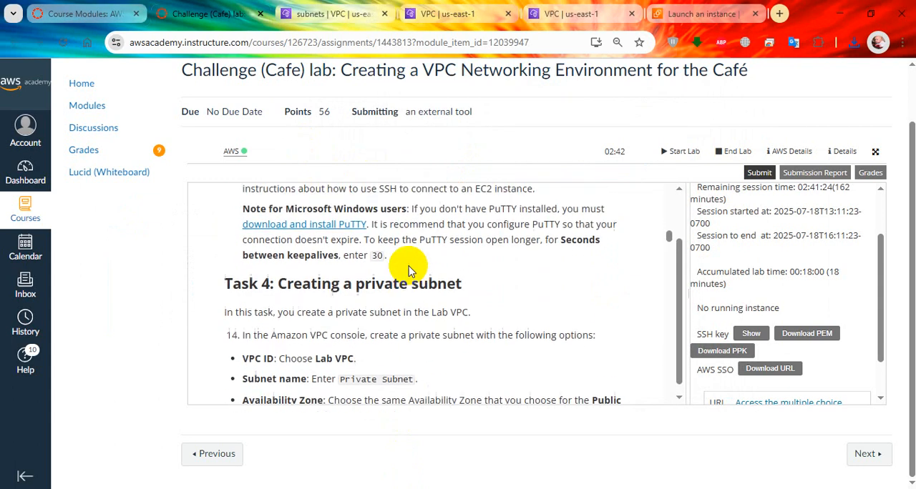
scroll(409, 271, "up", 2)
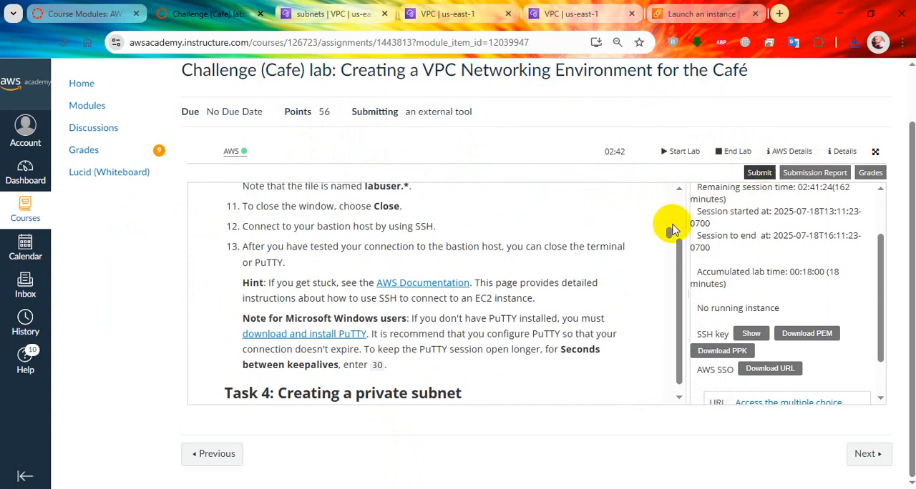
scroll(430, 379, "up", 3)
scroll(425, 321, "up", 1)
scroll(425, 311, "down", 4)
scroll(437, 312, "up", 2)
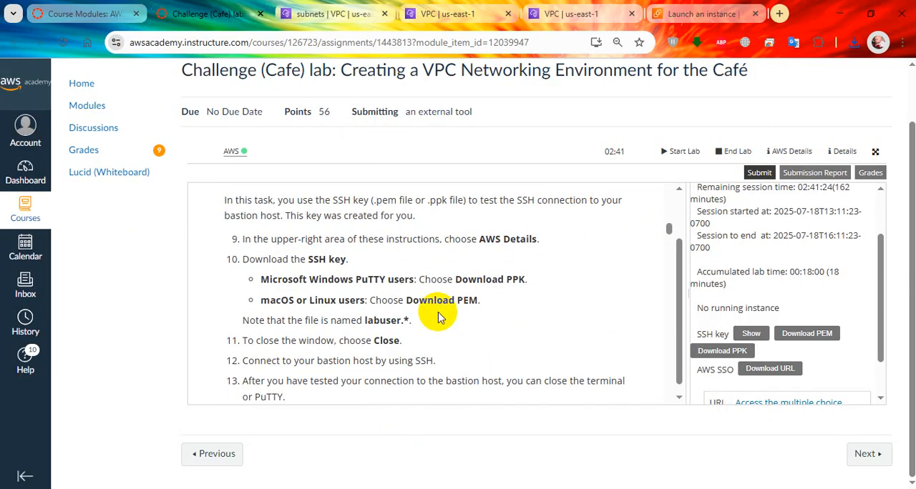
scroll(429, 302, "up", 4)
scroll(458, 331, "down", 3)
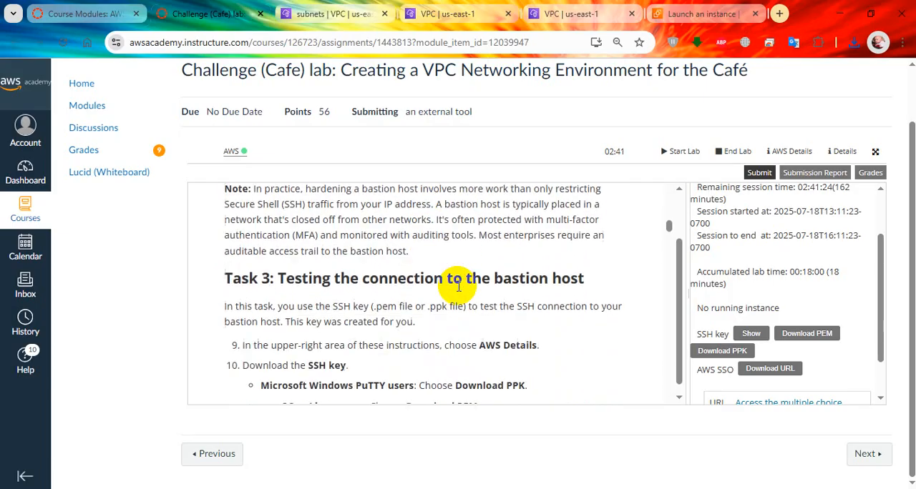
Submit the current lab work for grading, confirm the submission, and review Task 3's remaining instructions
left_click(760, 174)
left_click(730, 217)
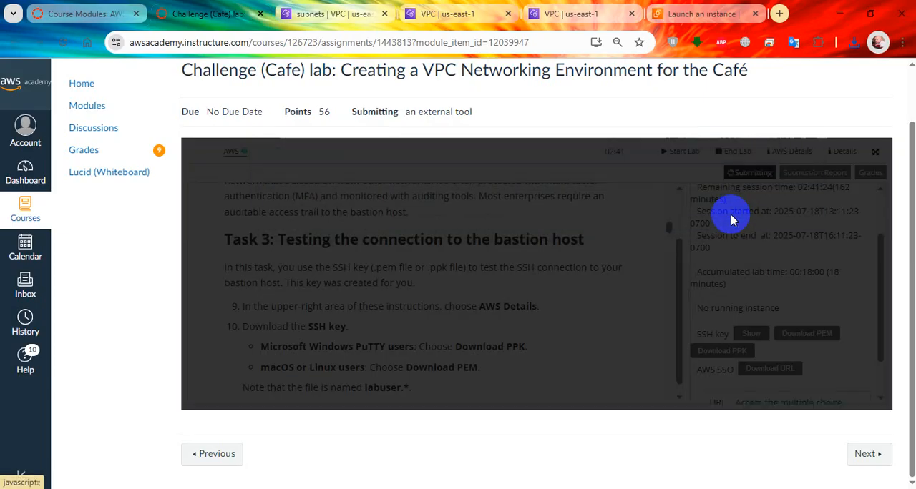
scroll(740, 262, "up", 2)
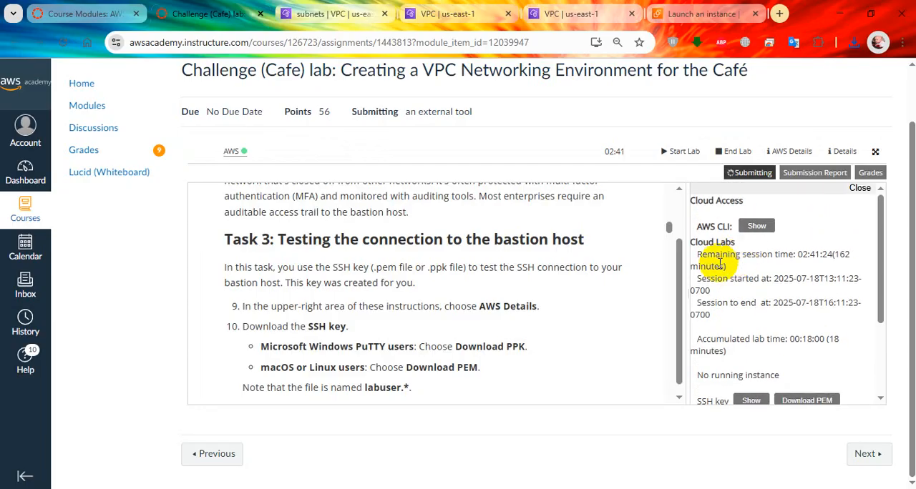
scroll(461, 326, "down", 1)
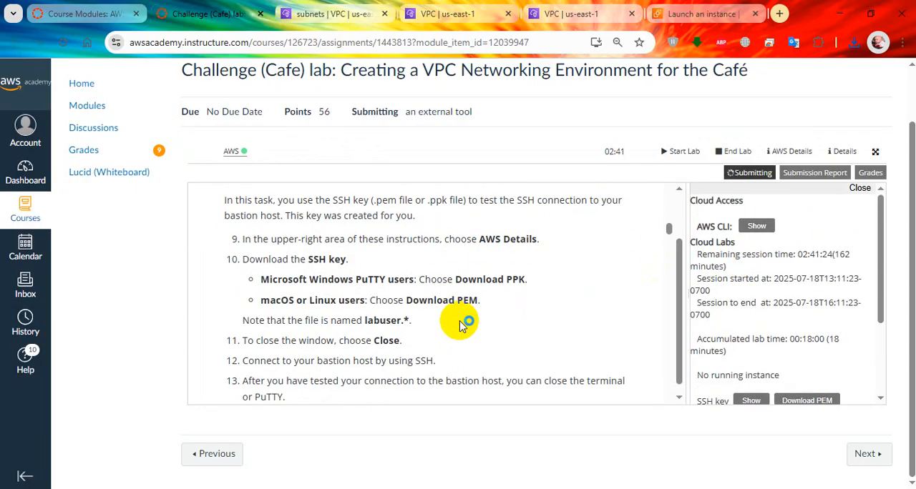
scroll(411, 308, "down", 1)
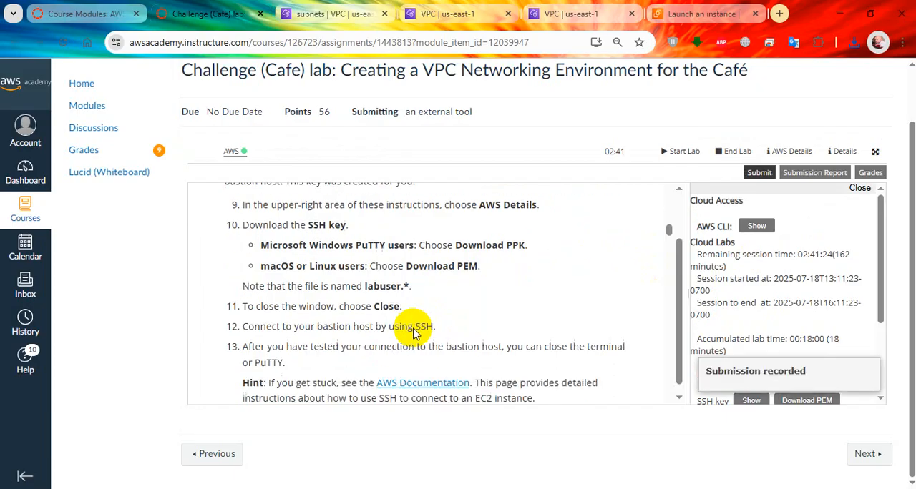
Return to the EC2 launch page and open the details of the newly launched instance
left_click(683, 8)
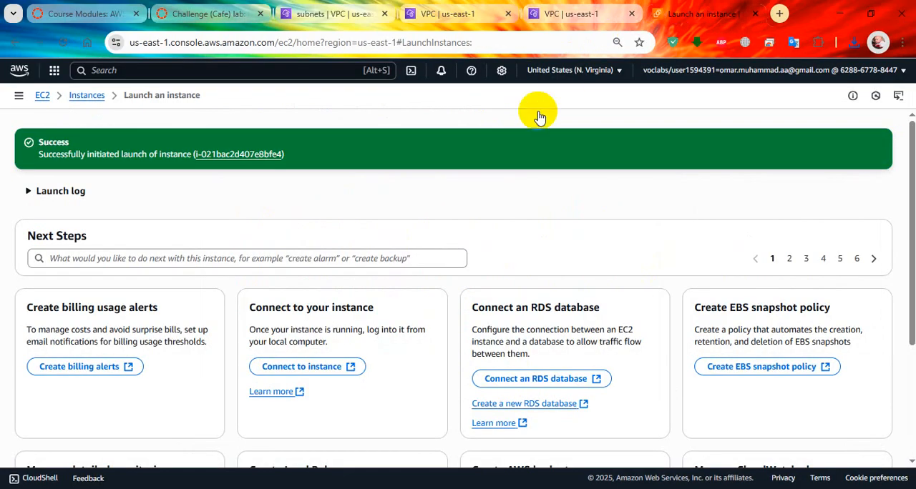
left_click(236, 156)
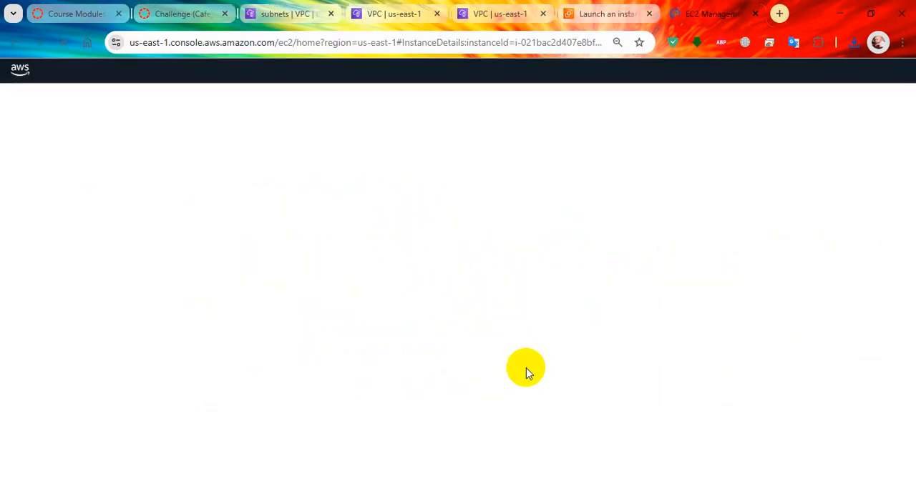
Switch to PuTTY and set the seconds between keepalives to 30
left_click(487, 488)
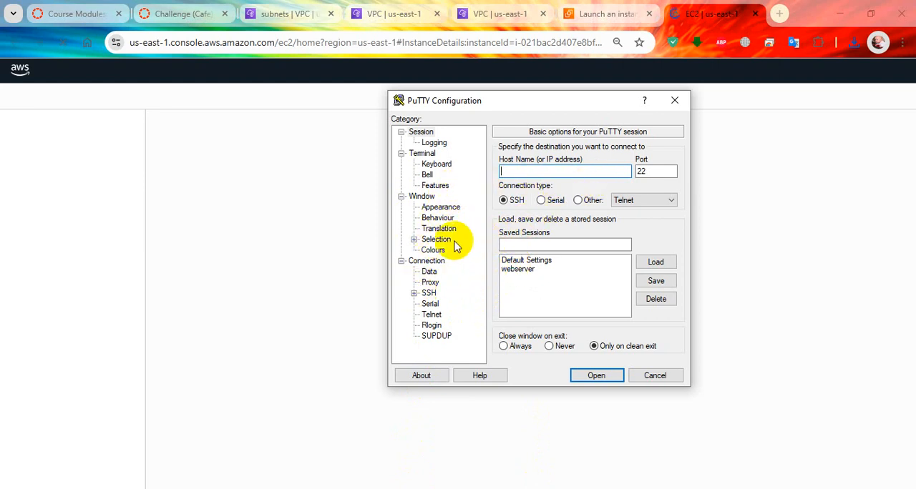
left_click(427, 260)
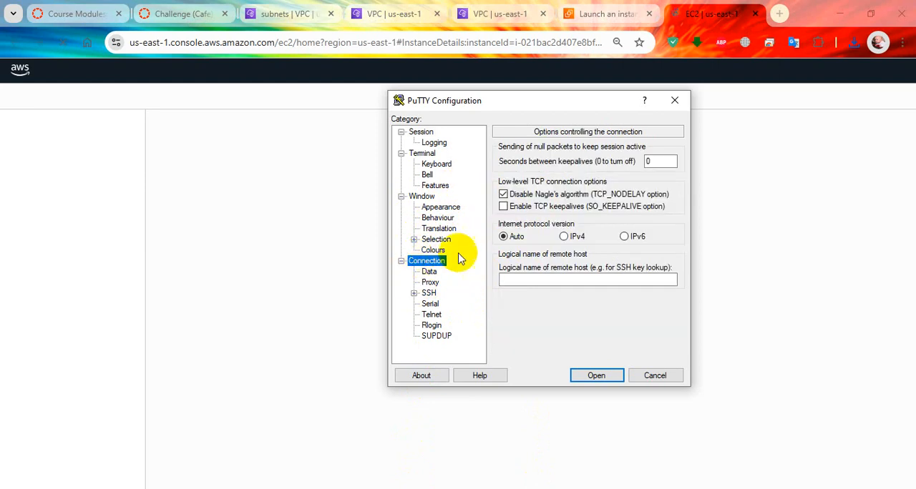
double_click(651, 161)
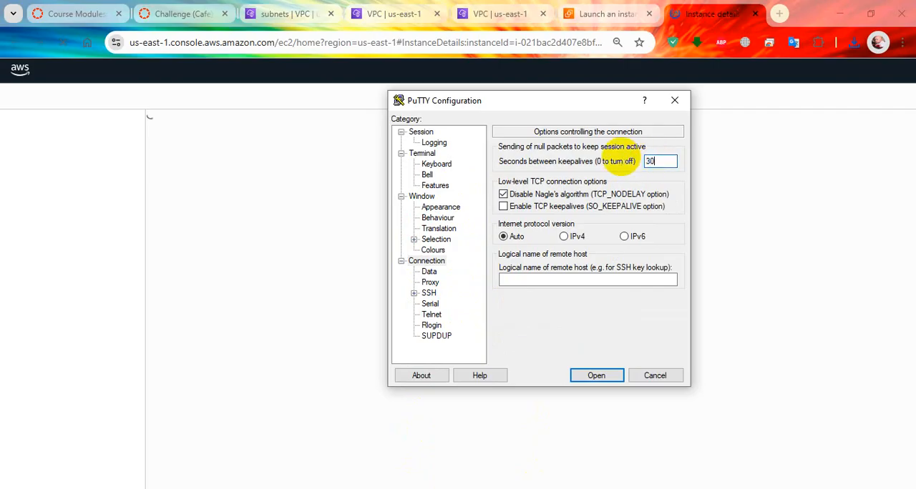
Select "labsuser (1).ppk" from the Downloads folder as the private key file in PuTTY's SSH authentication credentials
left_click(401, 260)
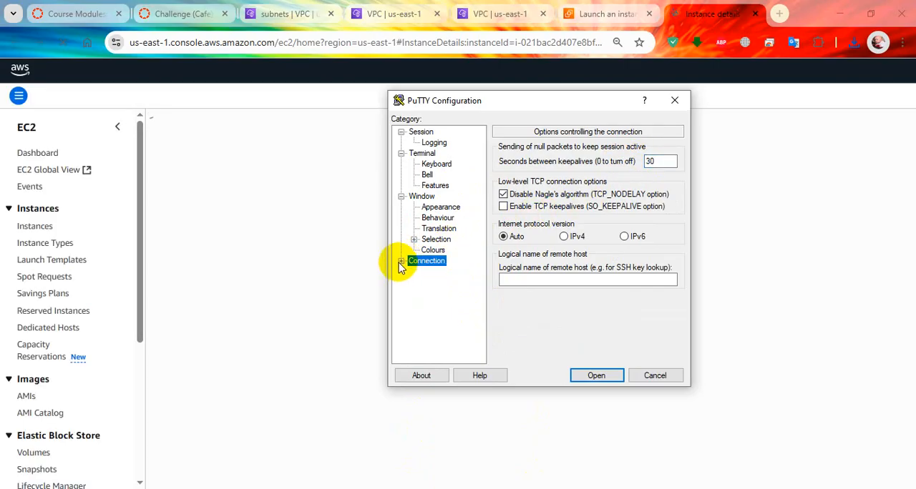
left_click(428, 293)
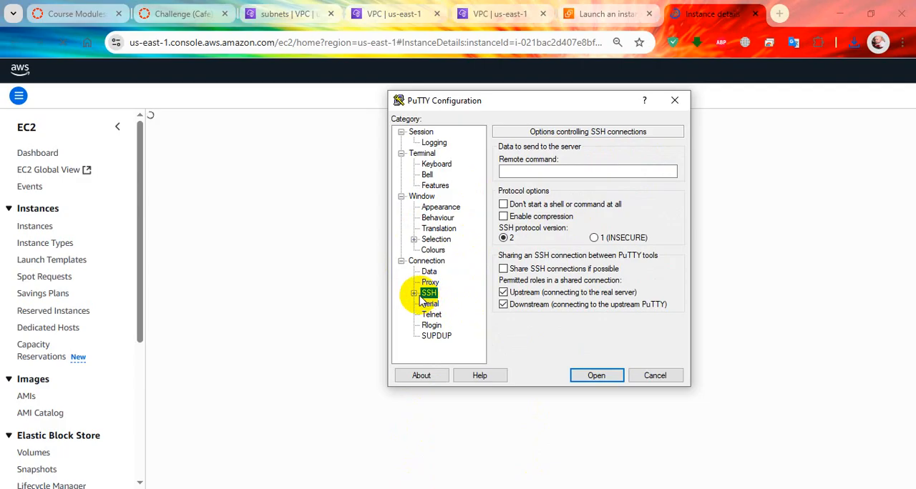
left_click(413, 293)
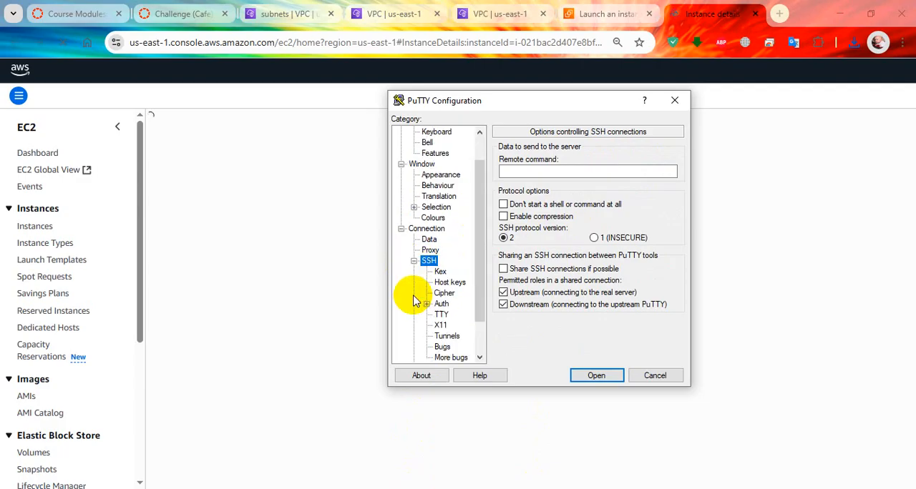
left_click(441, 303)
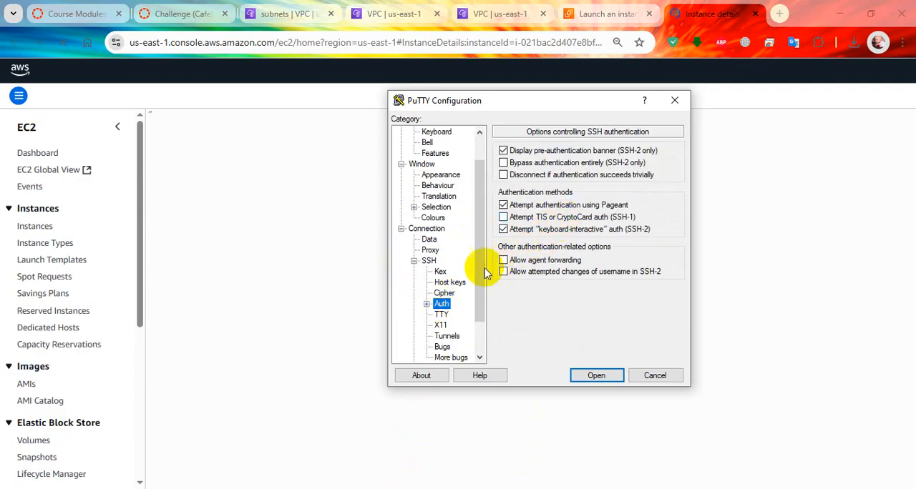
left_click(426, 304)
left_click(457, 317)
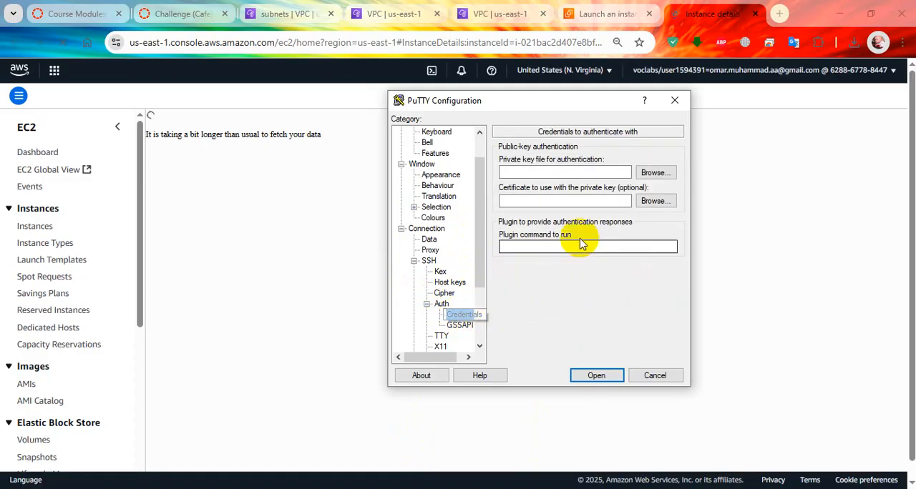
left_click(653, 173)
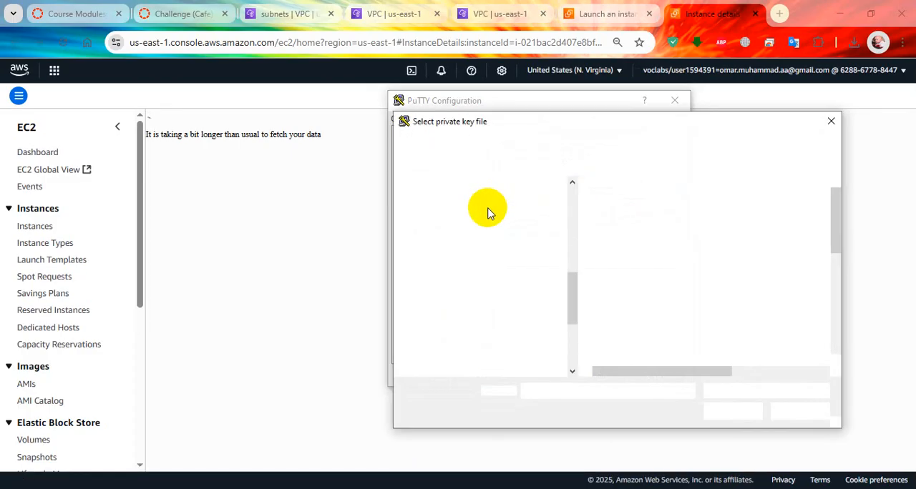
scroll(499, 236, "up", 1)
scroll(498, 236, "down", 4)
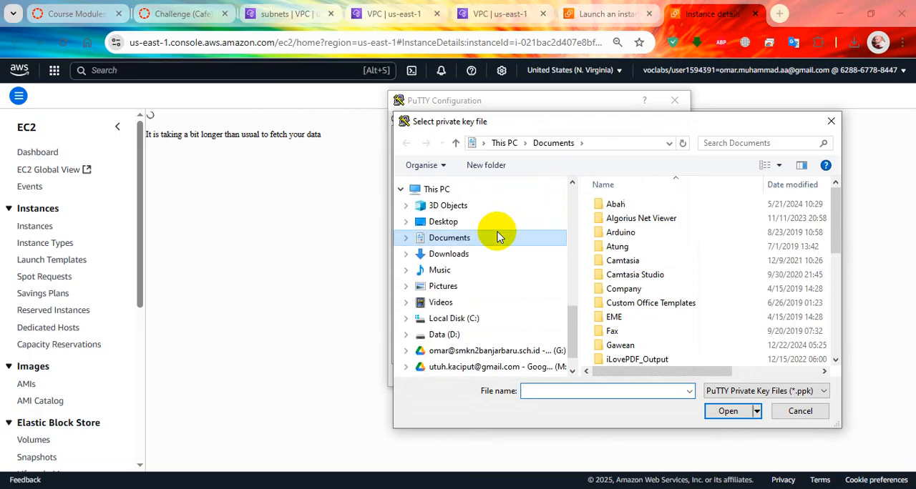
left_click(489, 255)
left_click(626, 208)
double_click(626, 207)
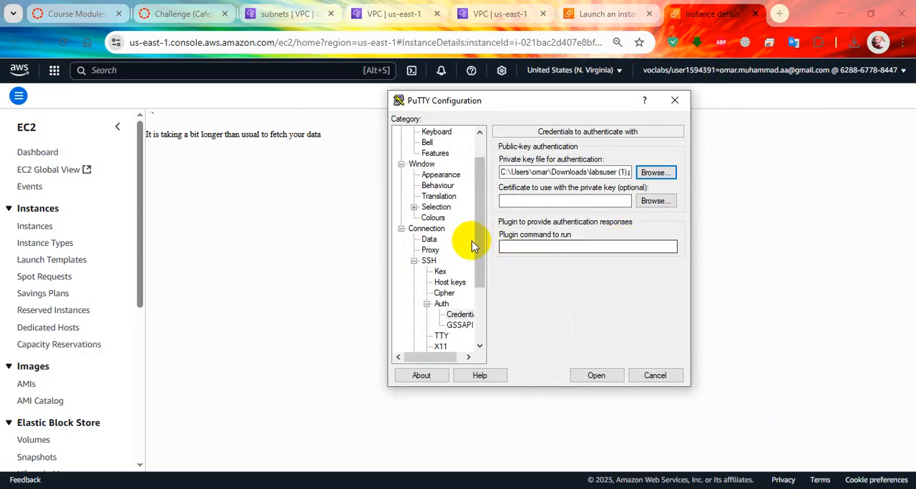
Start an SSH session in PuTTY on port 22 to the Bastion Host's public IPv4 address, 54.87.130.1
left_click(421, 131)
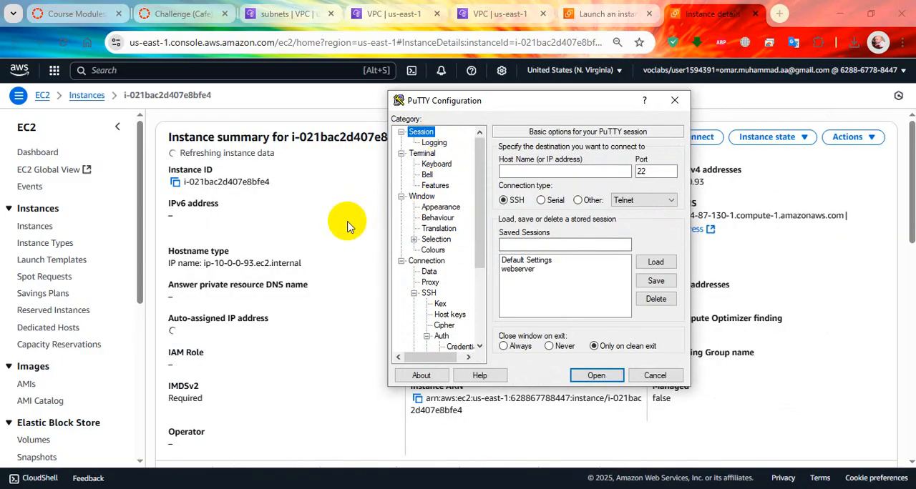
left_click(320, 226)
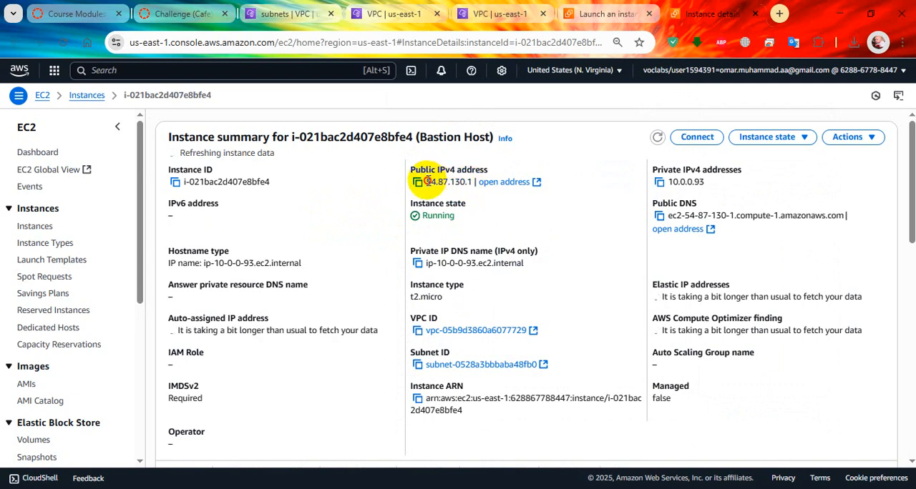
double_click(471, 184)
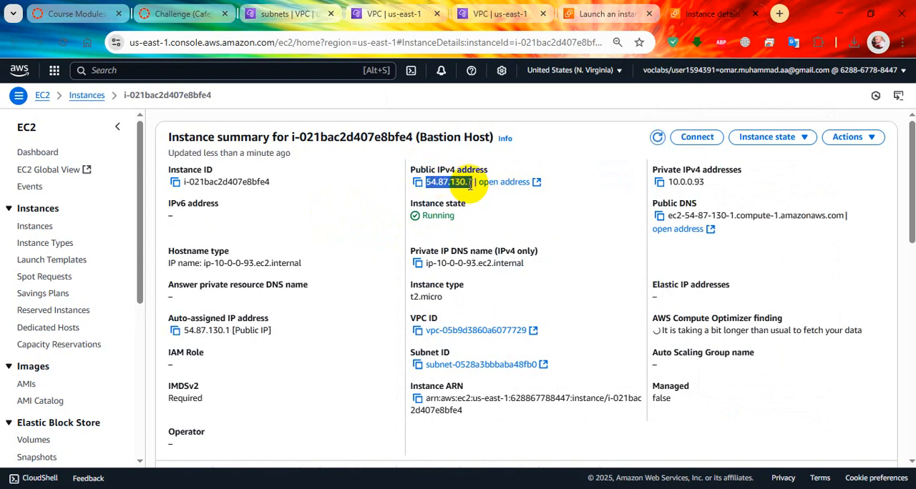
key("alt+Tab")
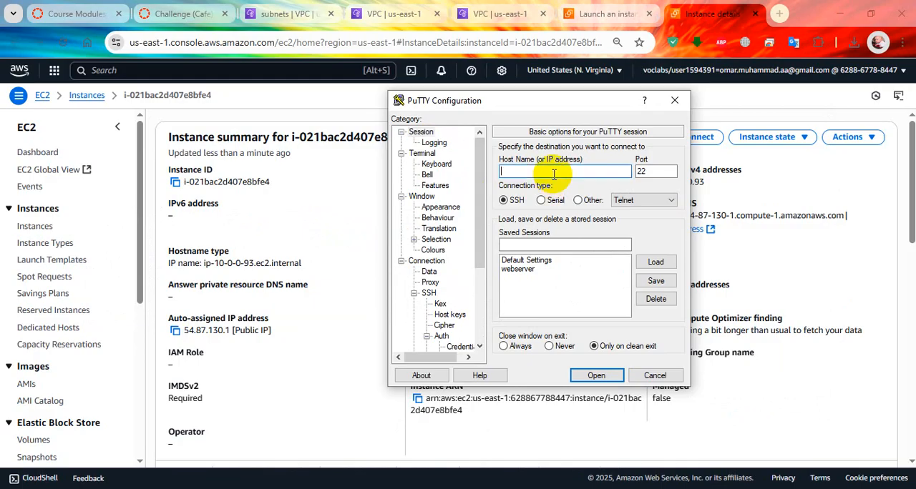
left_click(593, 375)
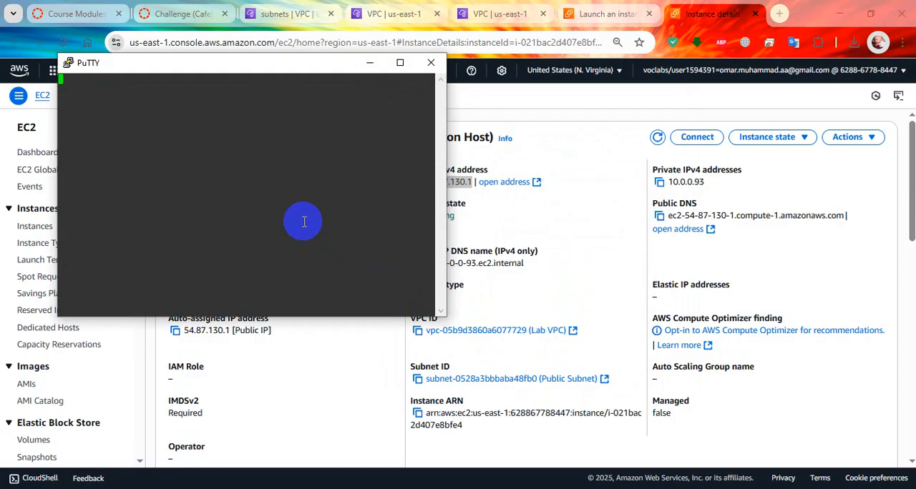
left_click_drag(250, 64, 671, 174)
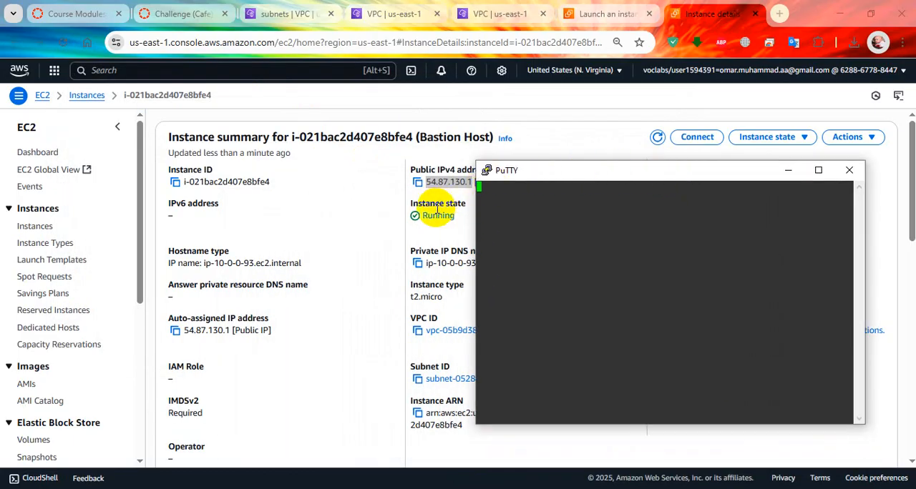
Review the Bastion Host's instance summary, then check the PuTTY terminal again for a login prompt
left_click(347, 264)
scroll(509, 286, "down", 3)
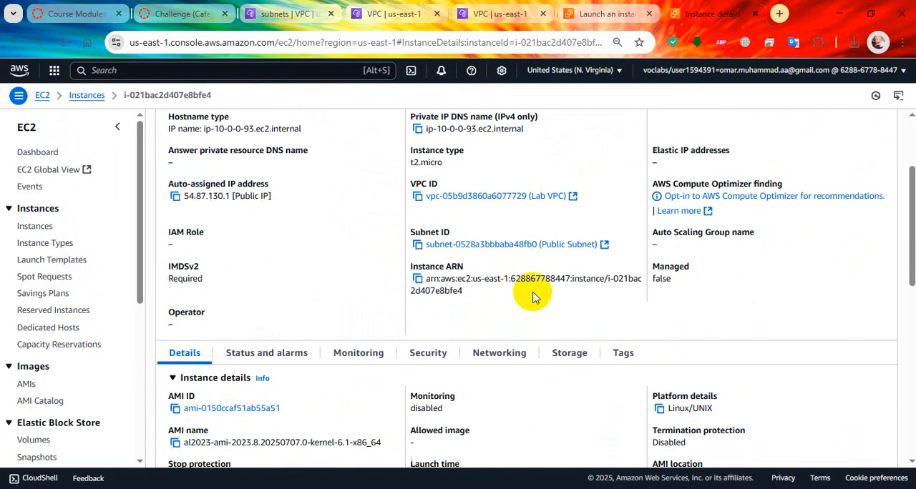
scroll(658, 329, "down", 2)
scroll(658, 301, "up", 5)
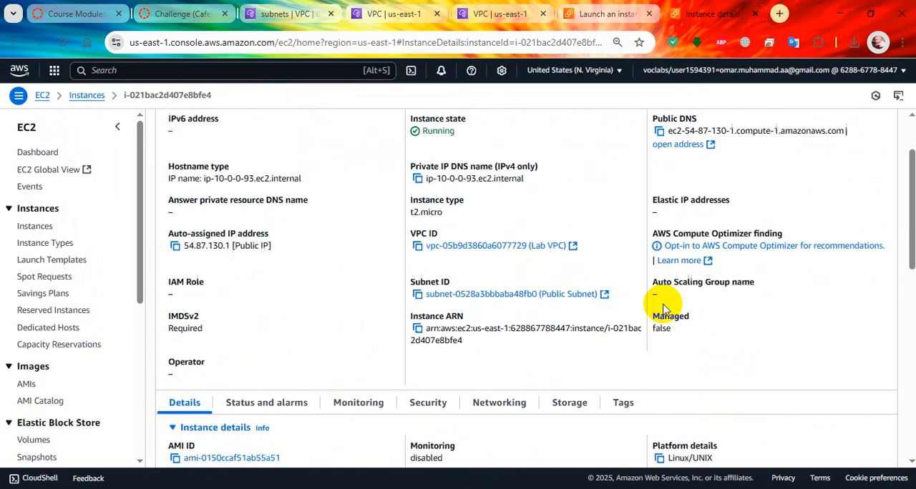
key("alt+Tab")
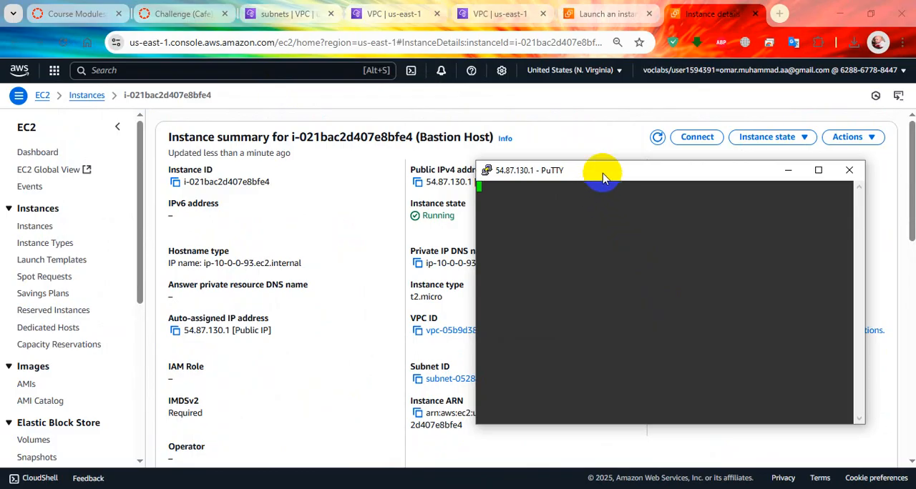
left_click_drag(606, 175, 646, 168)
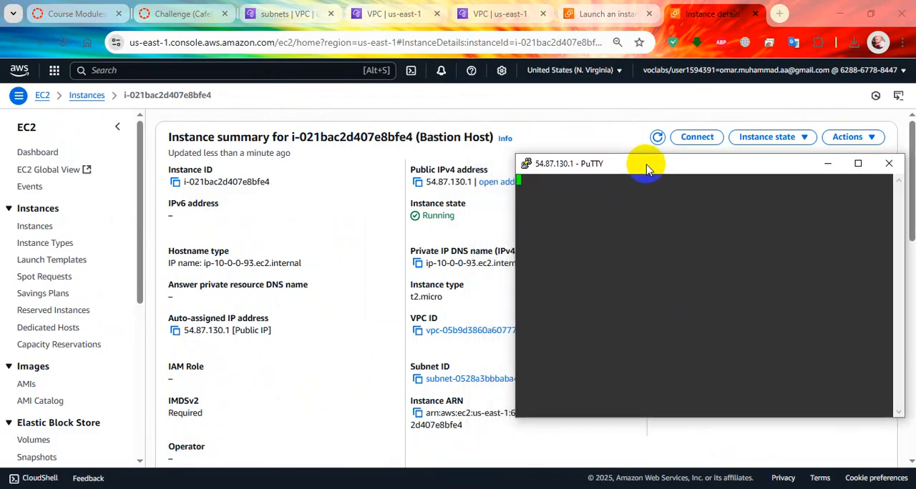
left_click(516, 300)
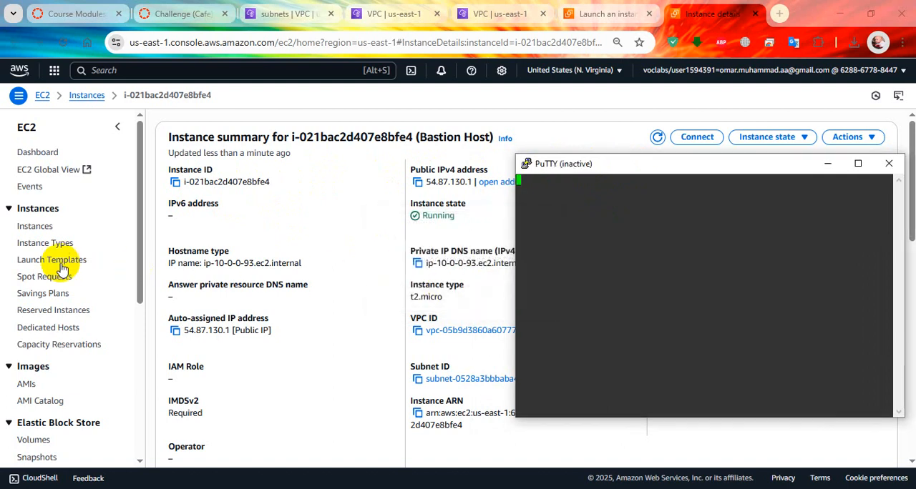
Open the EC2 instances list and check the Bastion Host's instance state and status check
left_click(36, 226)
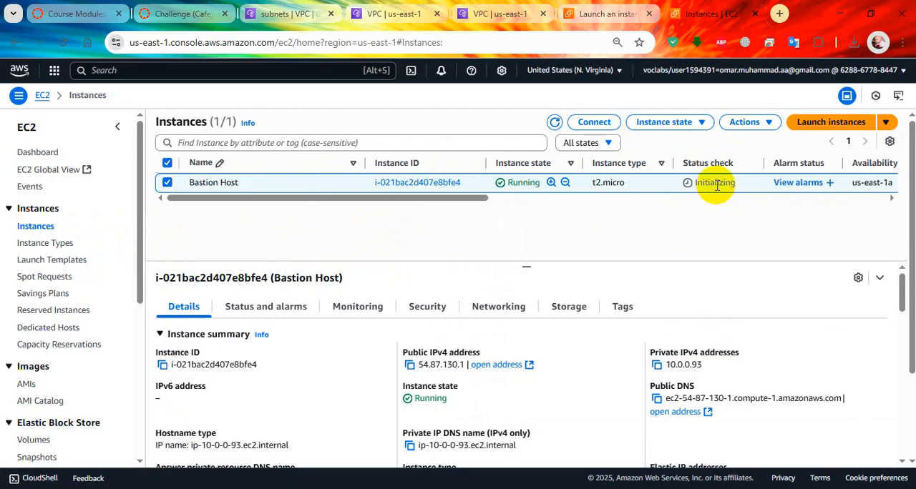
scroll(495, 247, "down", 3)
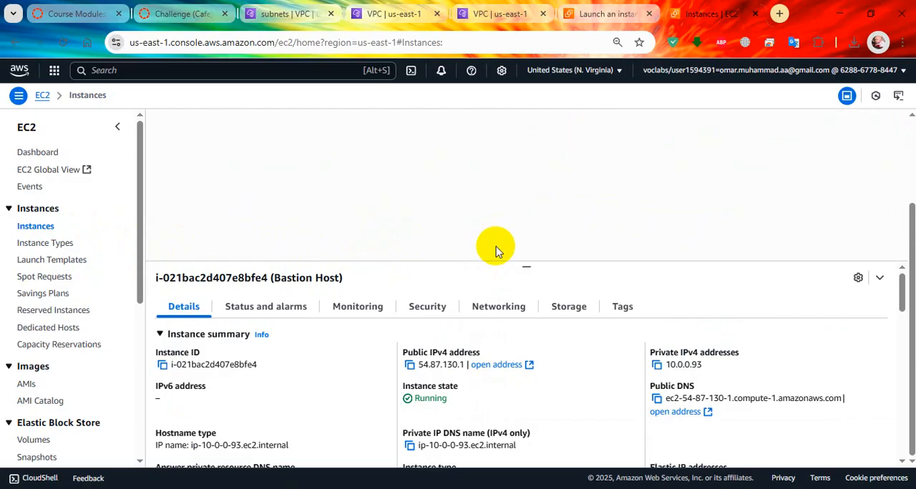
scroll(503, 267, "up", 3)
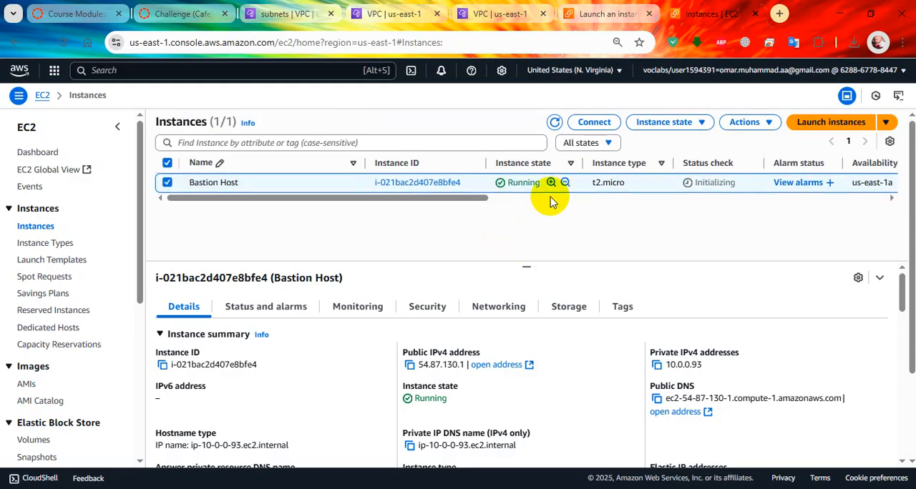
mouse_move(527, 268)
left_mouse_down()
mouse_move(527, 302)
mouse_move(530, 261)
left_mouse_up()
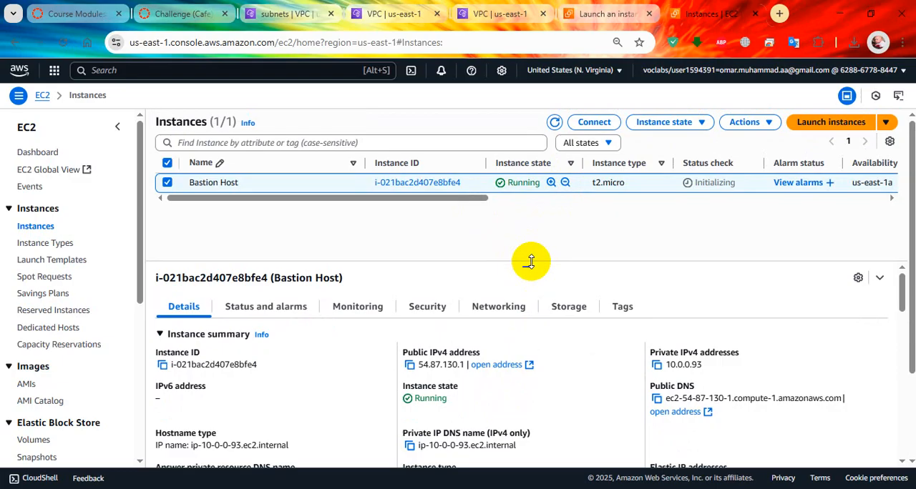
Restart the inactive PuTTY session to the Bastion Host
left_click_drag(613, 176, 613, 133)
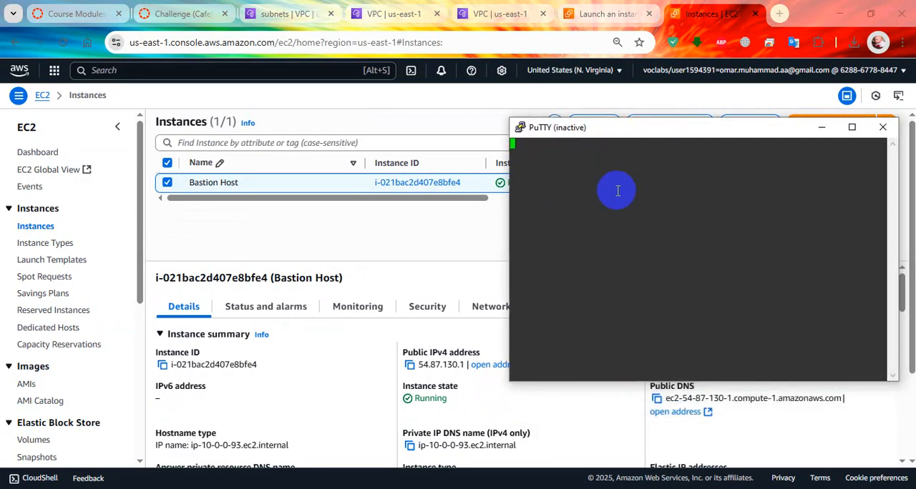
right_click(606, 130)
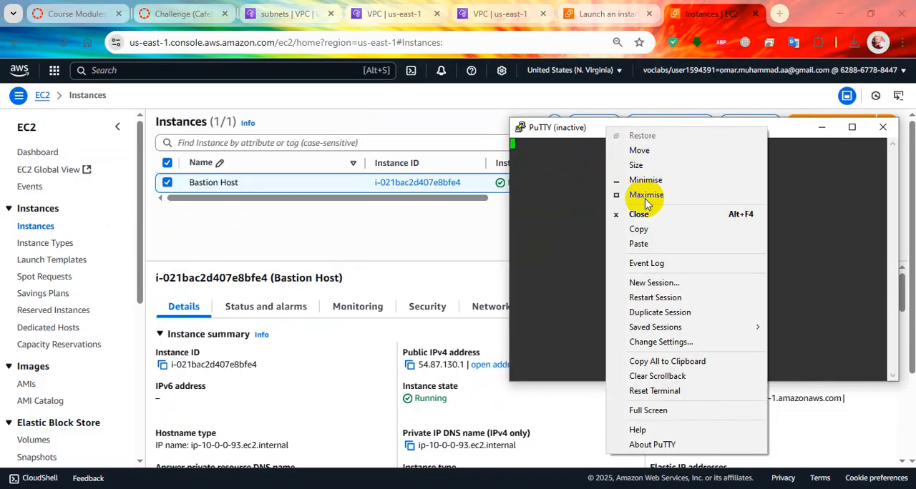
left_click(668, 295)
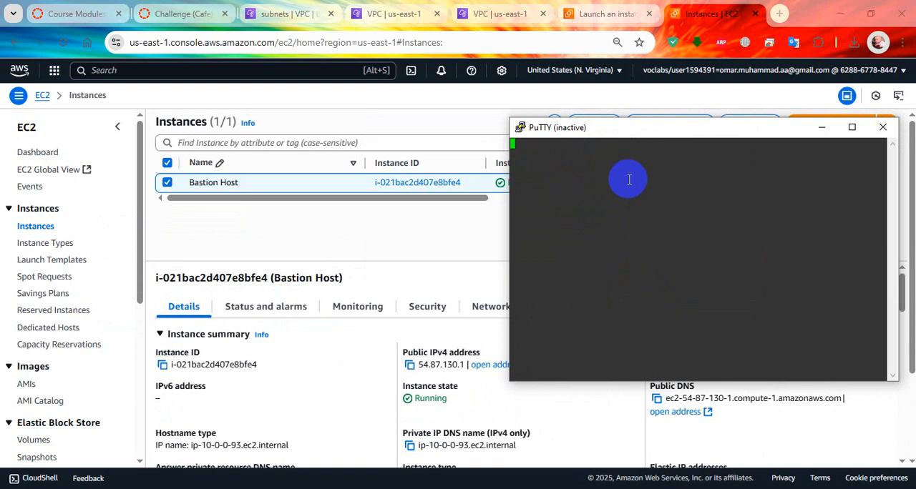
Open a new PuTTY session configuration beside the terminal and paste the copied Bastion Host address as its host name
left_click_drag(630, 129, 497, 128)
right_click(497, 131)
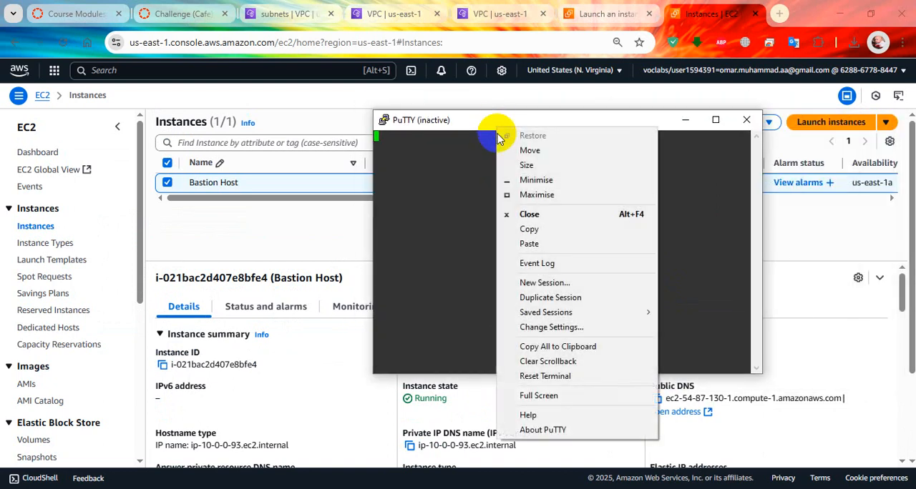
left_click(531, 284)
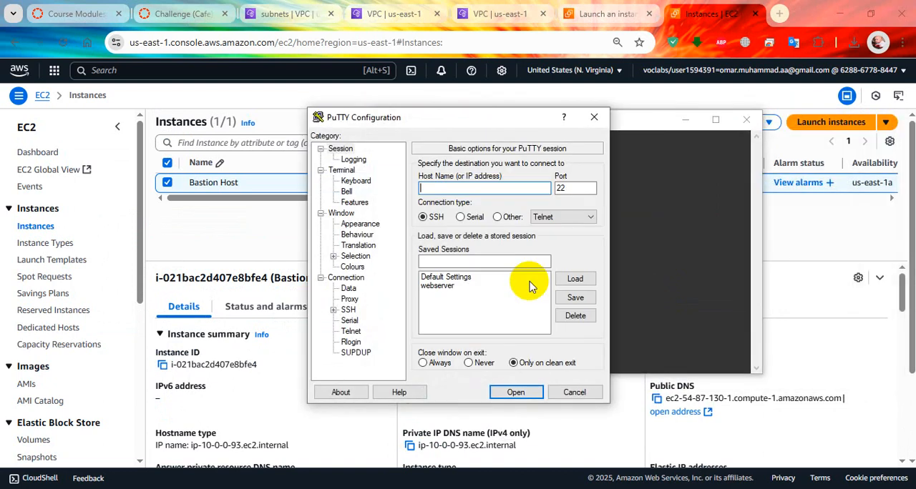
left_click_drag(535, 114, 333, 148)
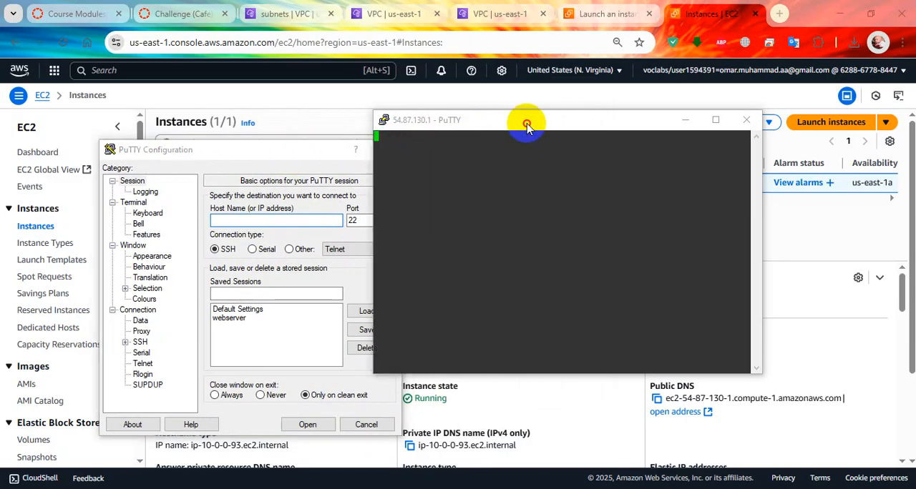
left_click_drag(527, 122, 625, 145)
left_click_drag(299, 156, 277, 171)
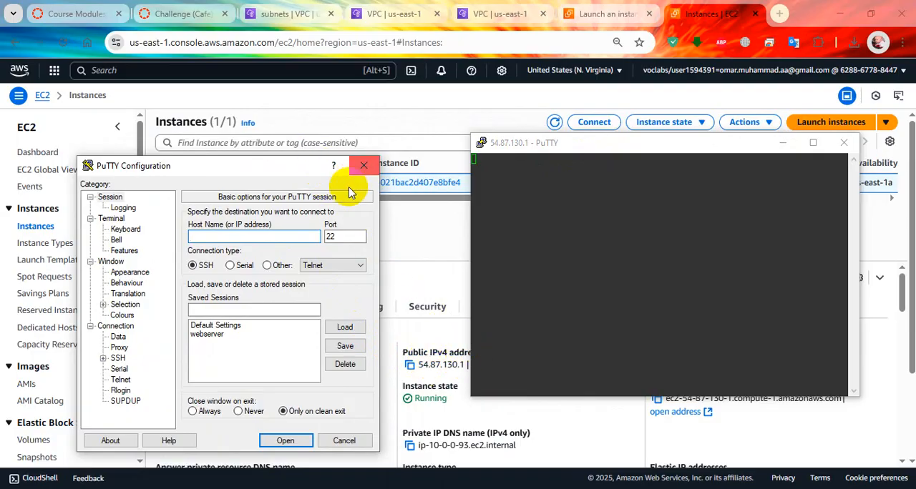
right_click(278, 236)
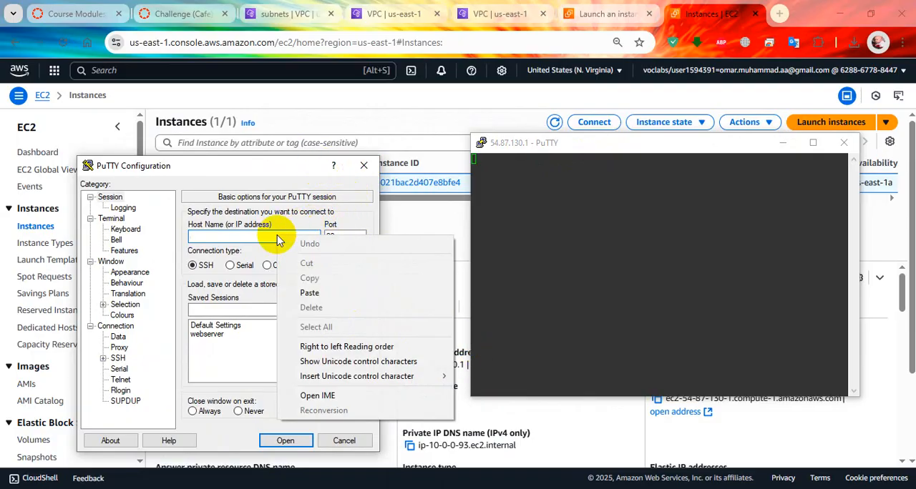
left_click(320, 296)
Return to the EC2 console and examine the Bastion Host's inbound and outbound security group rules
left_click(412, 270)
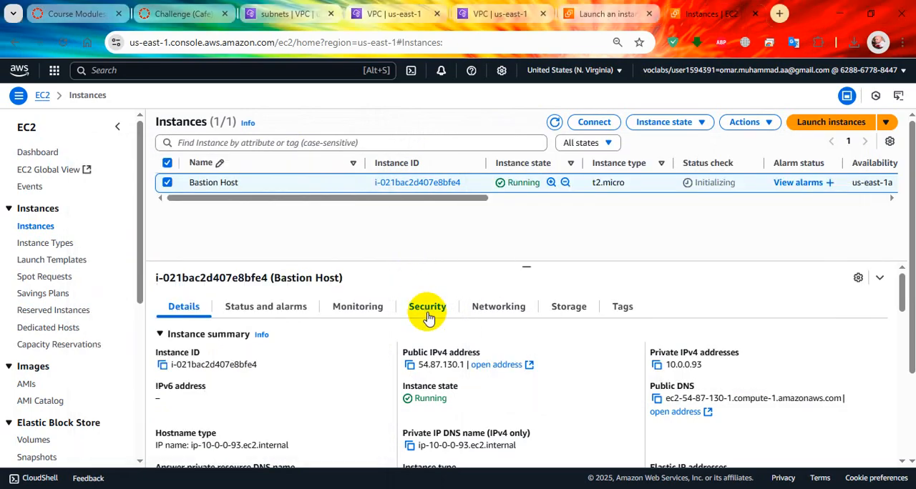
left_click(432, 309)
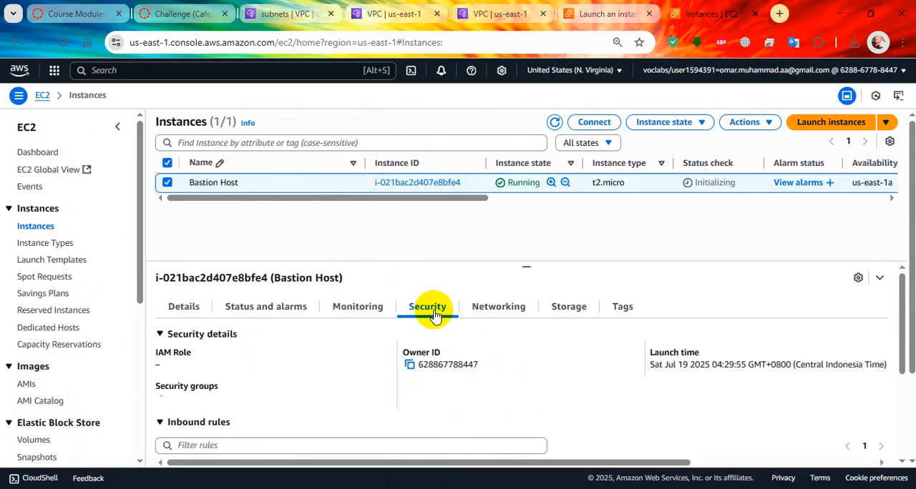
scroll(405, 385, "down", 4)
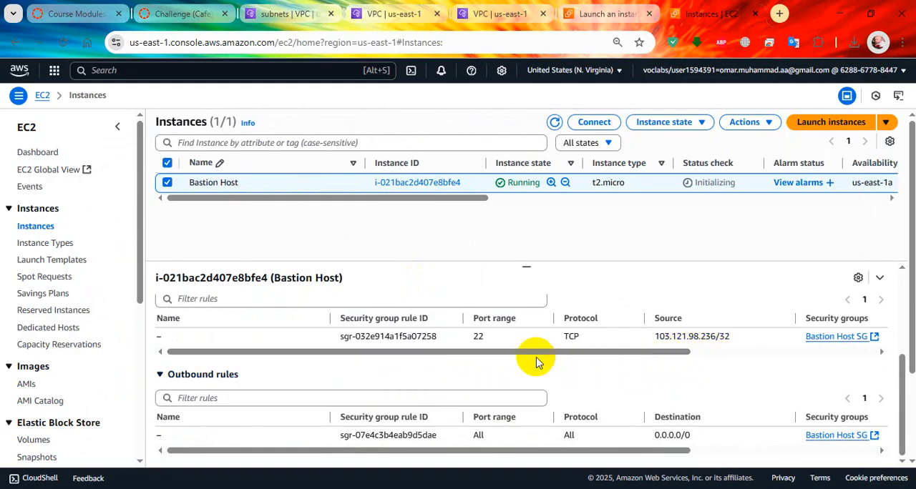
scroll(522, 358, "up", 1)
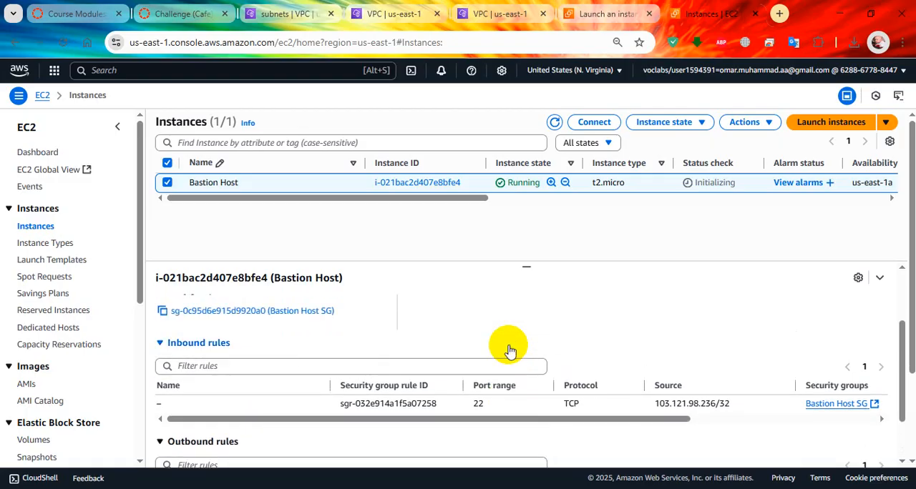
Switch to a private Firefox window, search for "what is my ip" and look up the public IPv4 address on whatismyipaddress.com
key("super+r")
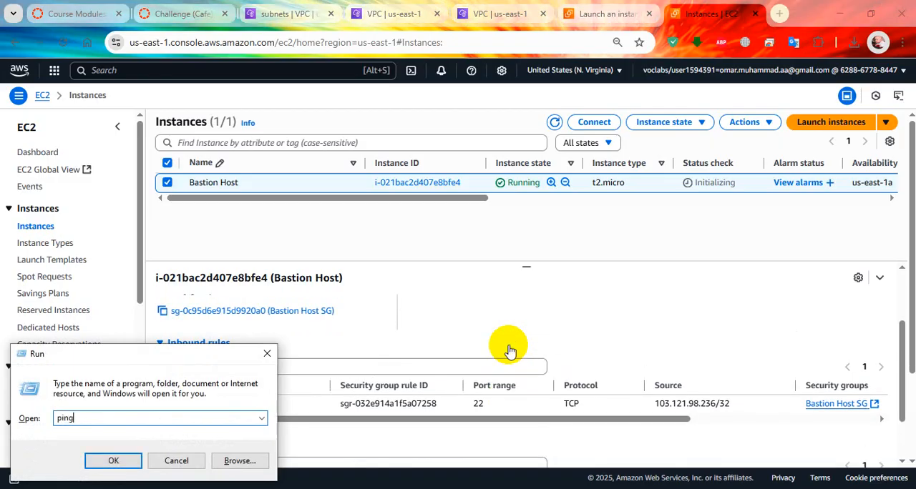
key("Escape")
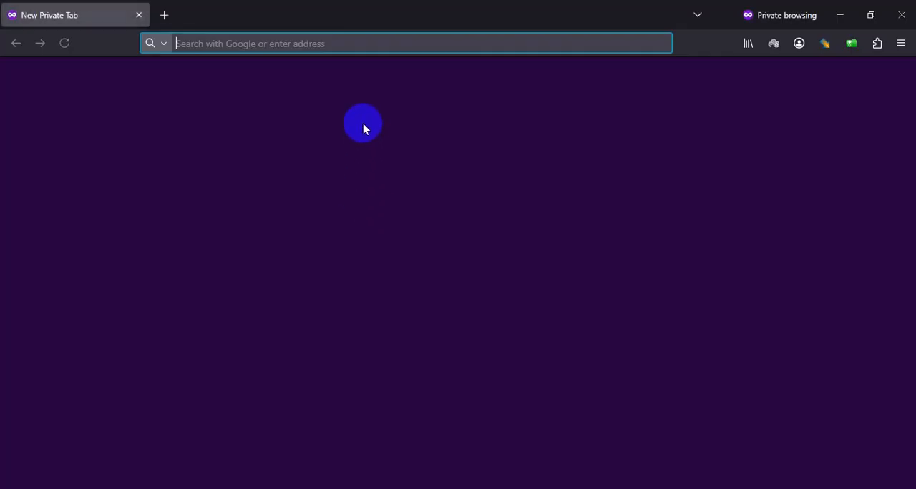
type("what is my ip")
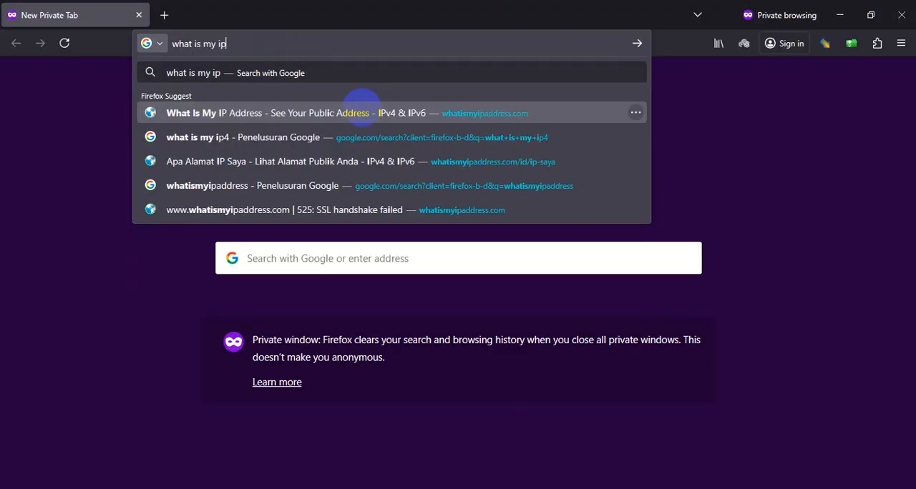
key("Return")
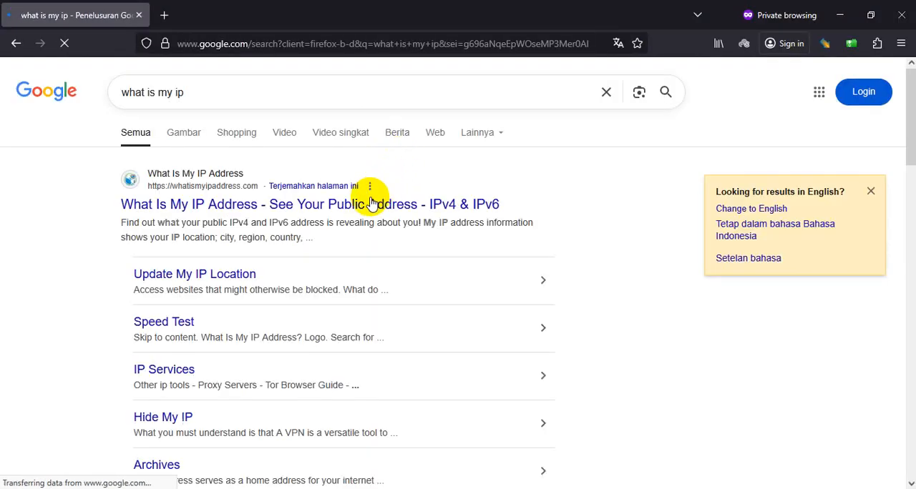
scroll(230, 242, "down", 3)
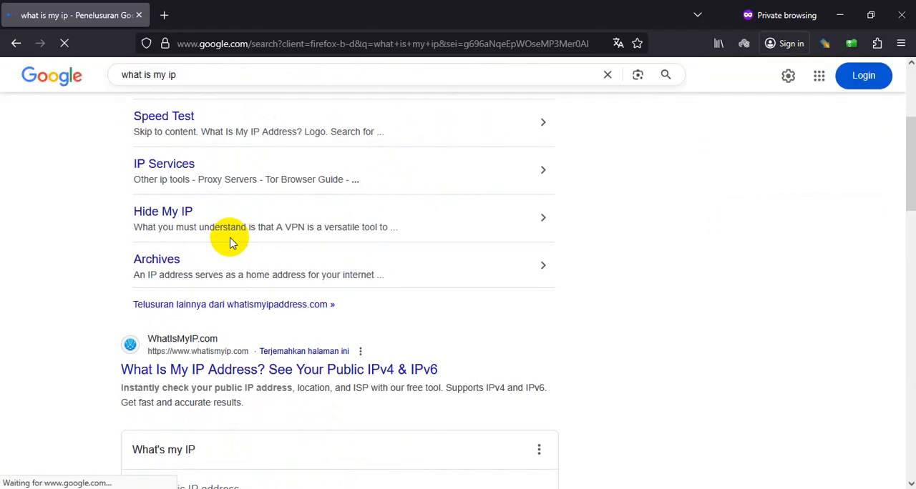
scroll(224, 282, "up", 3)
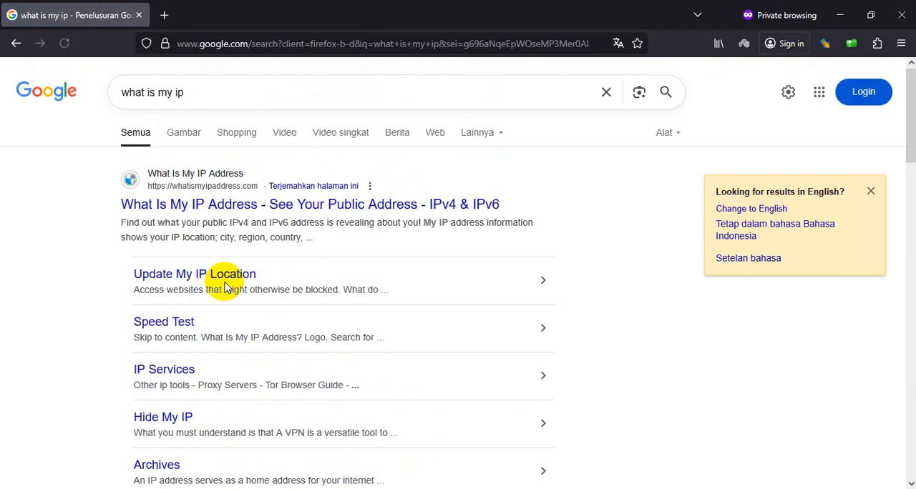
left_click(224, 212)
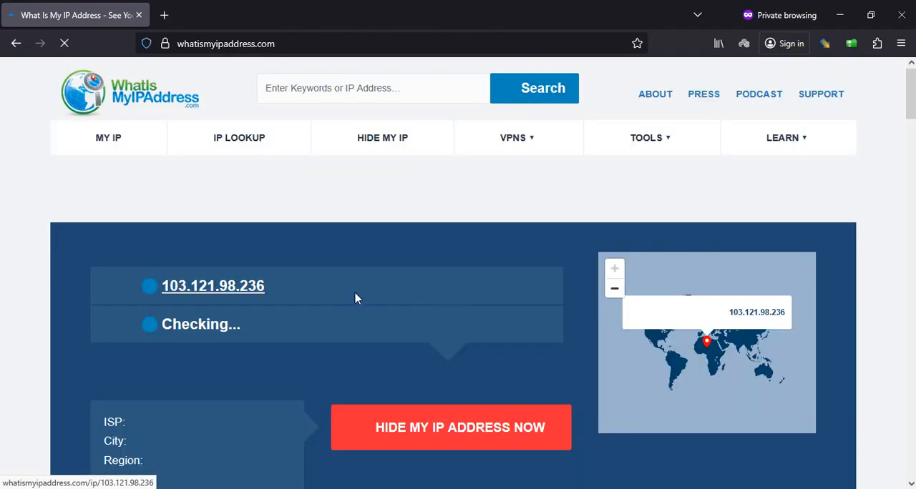
left_click_drag(355, 293, 276, 288)
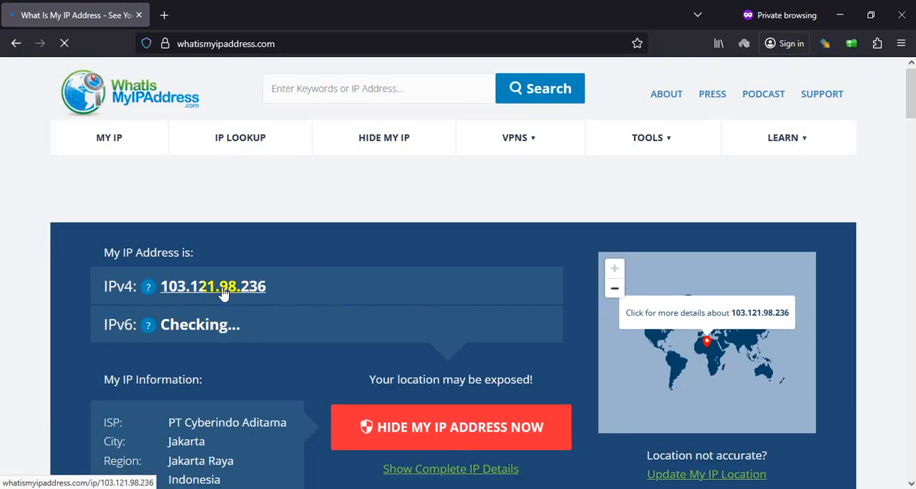
Compare the public IPv4 address on whatismyipaddress.com with the source of the Bastion Host's inbound SSH rule in the EC2 console
left_click_drag(200, 298, 333, 302)
key("alt+Tab")
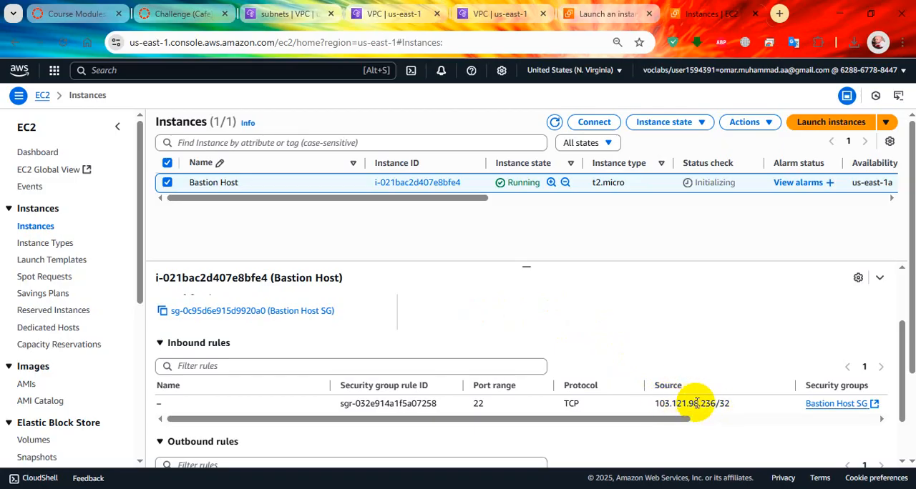
key("alt+Tab")
Switch to the PuTTY session for the Bastion Host, dismiss its error and refresh the EC2 instances list
key("alt+Tab")
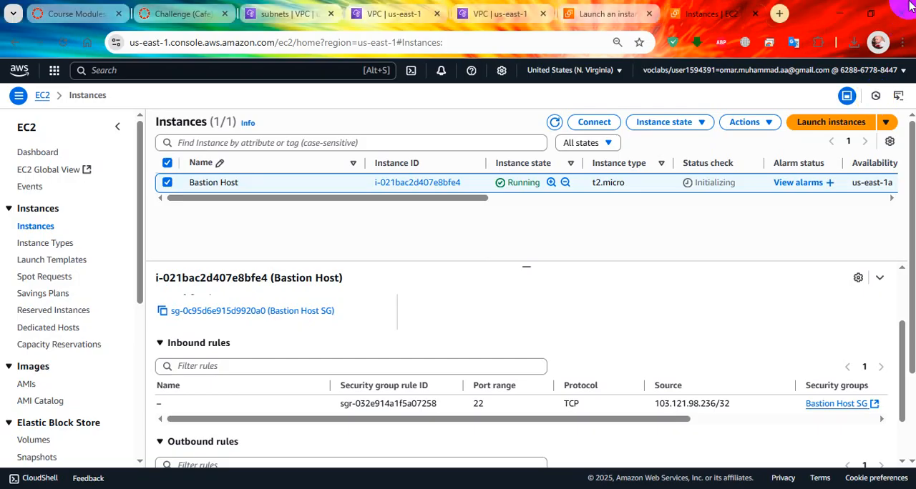
key("alt+Tab")
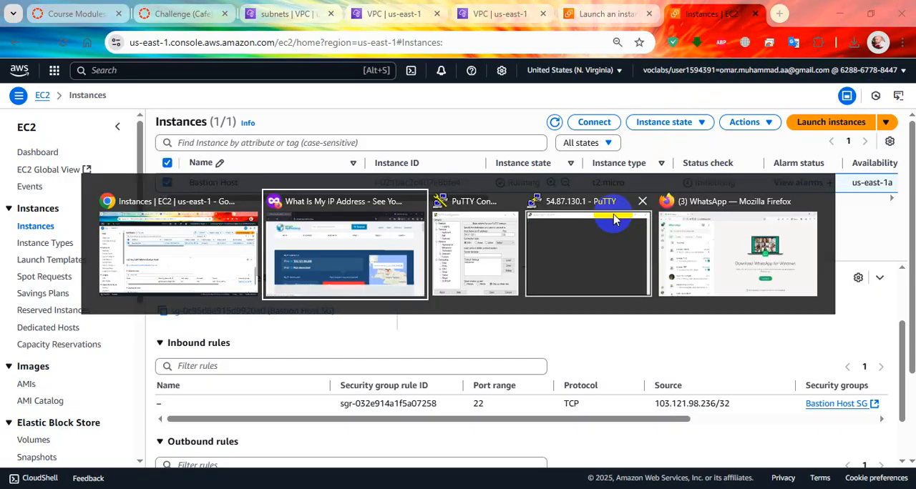
left_click(610, 215)
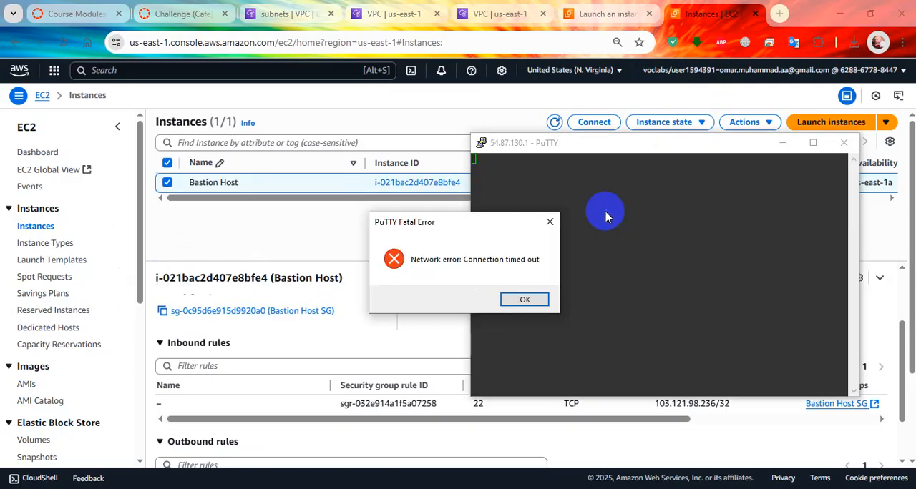
left_click(526, 299)
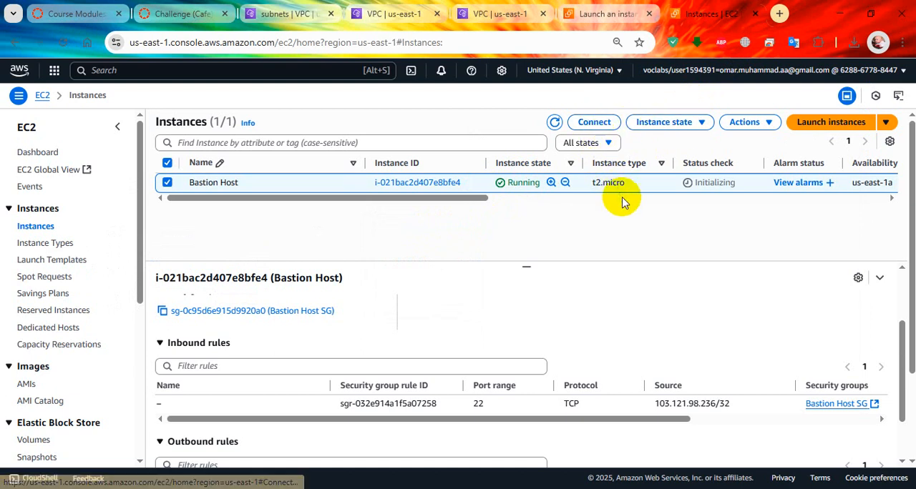
left_click(555, 124)
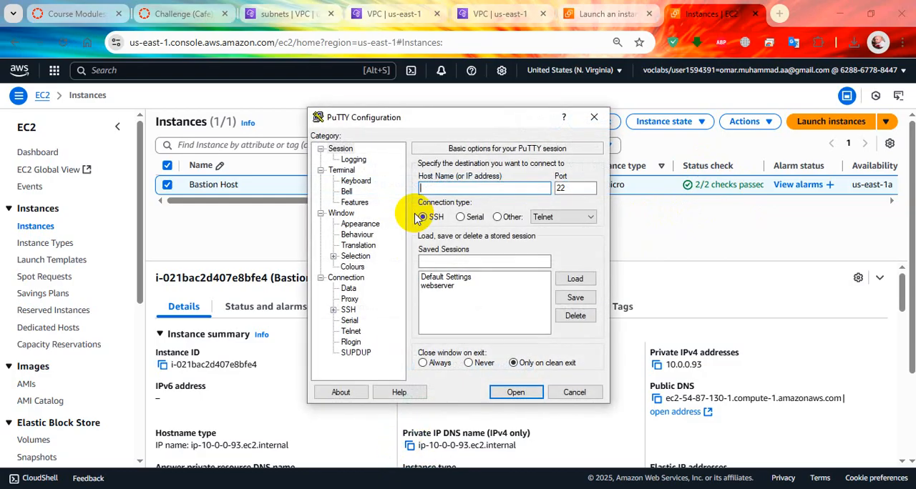
Copy the Bastion Host's public IPv4 address and try to open a PuTTY SSH session to 54.87.130.1 on port 22
left_click_drag(458, 125, 709, 115)
left_click(410, 365)
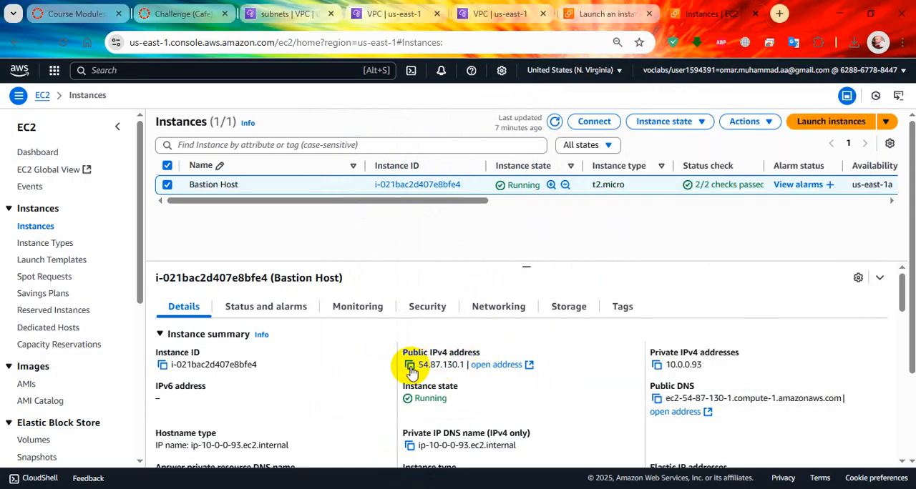
key("alt+Tab")
left_click(704, 178)
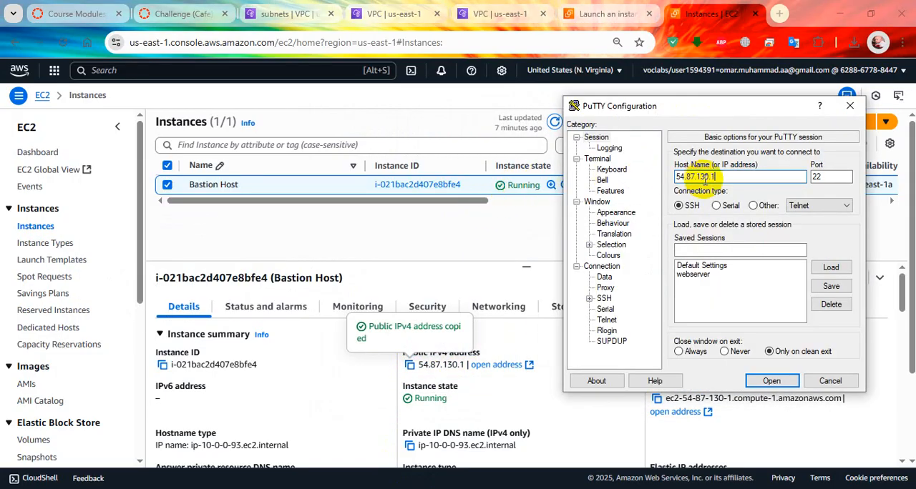
left_click(769, 381)
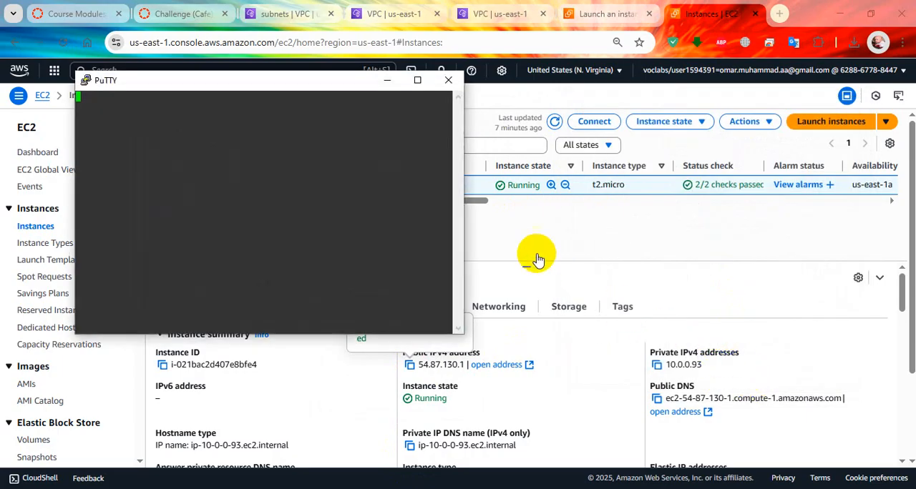
left_click_drag(310, 92, 528, 169)
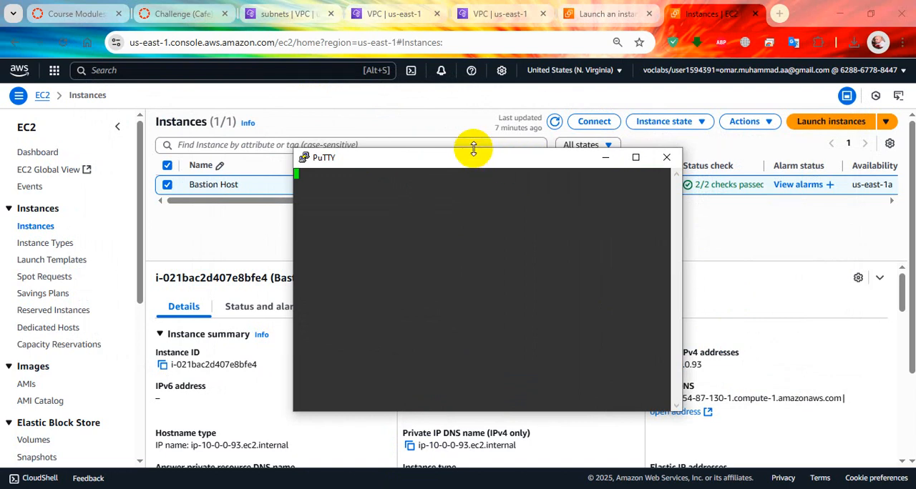
Return to the EC2 console and examine the Bastion Host's instance summary and networking settings, including its VPC, subnet and IP addresses
left_click(771, 273)
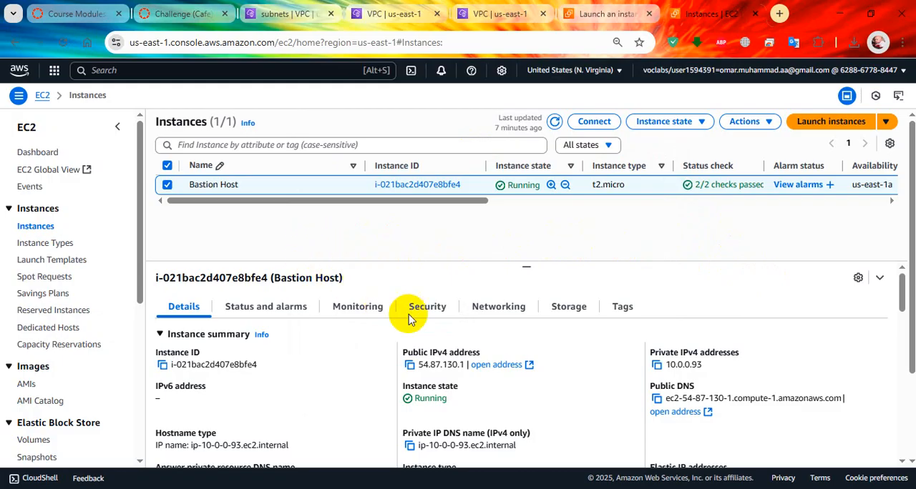
scroll(475, 348, "down", 2)
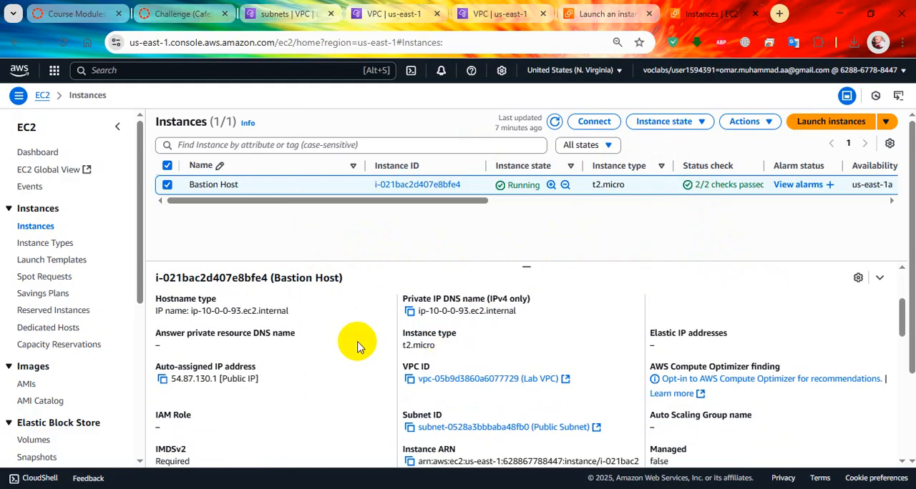
scroll(454, 343, "down", 1)
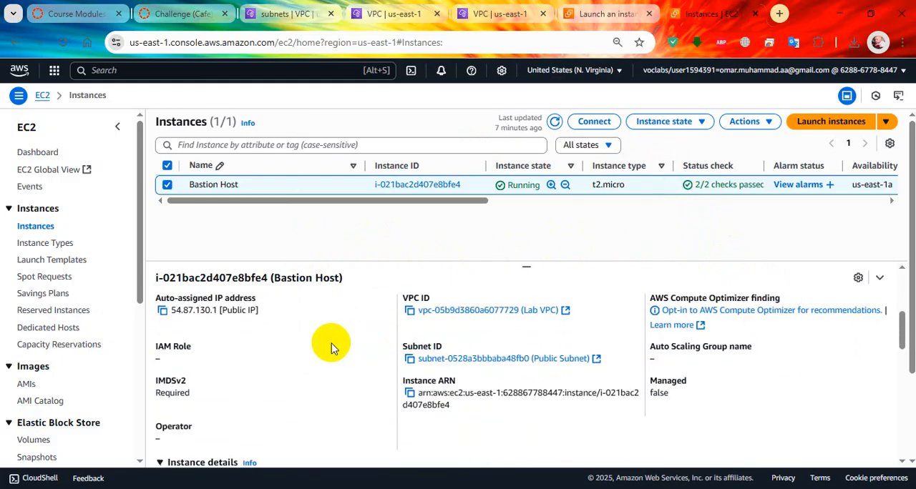
scroll(331, 348, "down", 1)
scroll(247, 336, "up", 1)
scroll(307, 336, "down", 2)
scroll(437, 334, "up", 4)
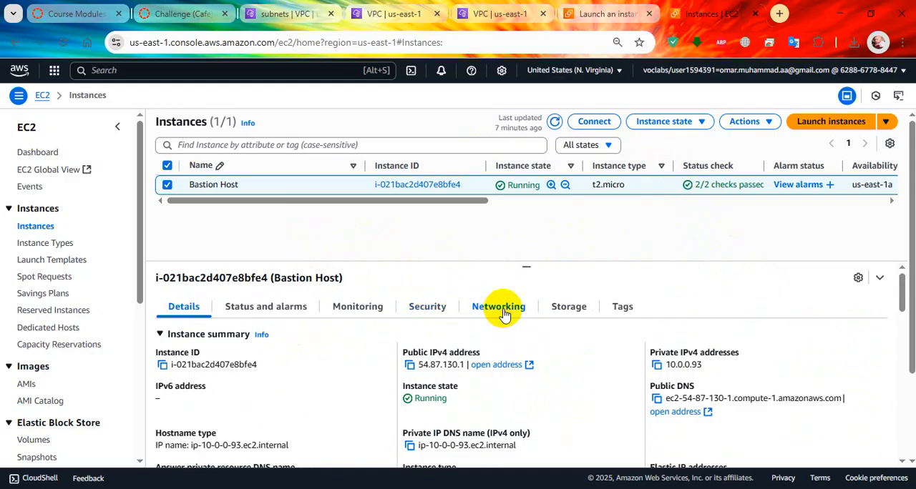
left_click(503, 313)
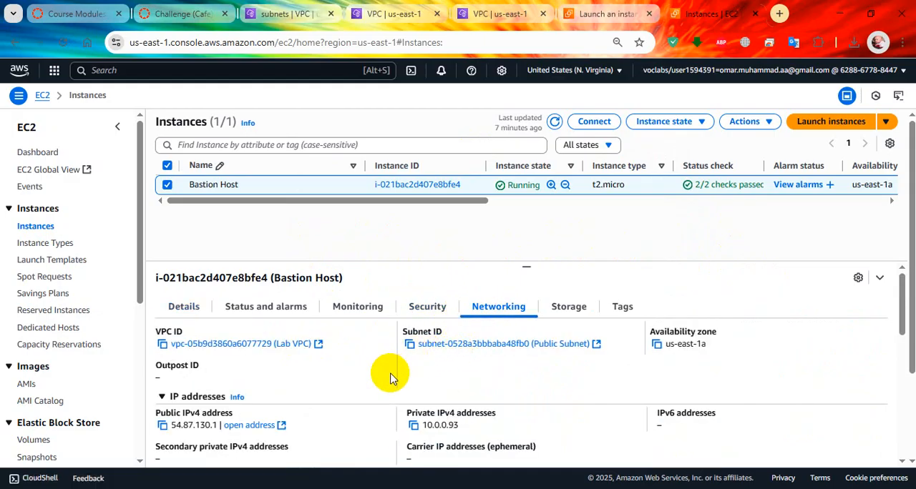
scroll(390, 378, "down", 2)
scroll(390, 377, "up", 2)
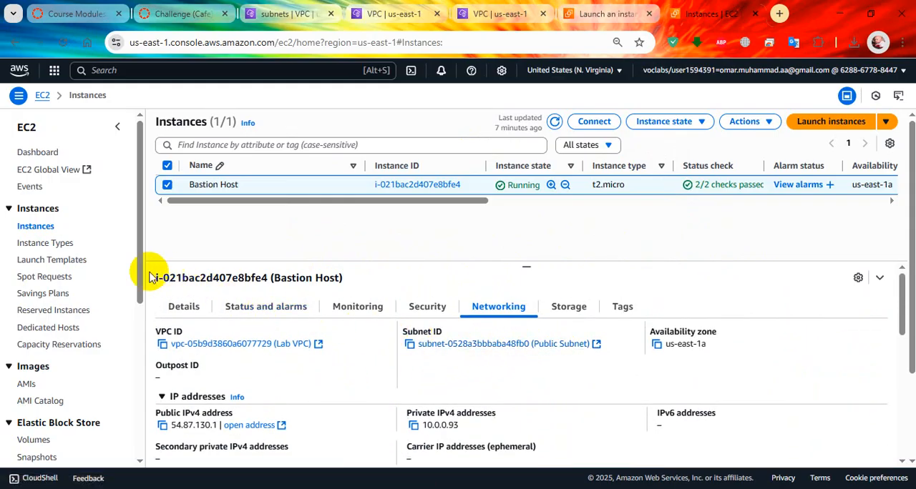
Switch to the VPC console and open the route table information of the Public Subnet in Lab VPC
left_click(495, 13)
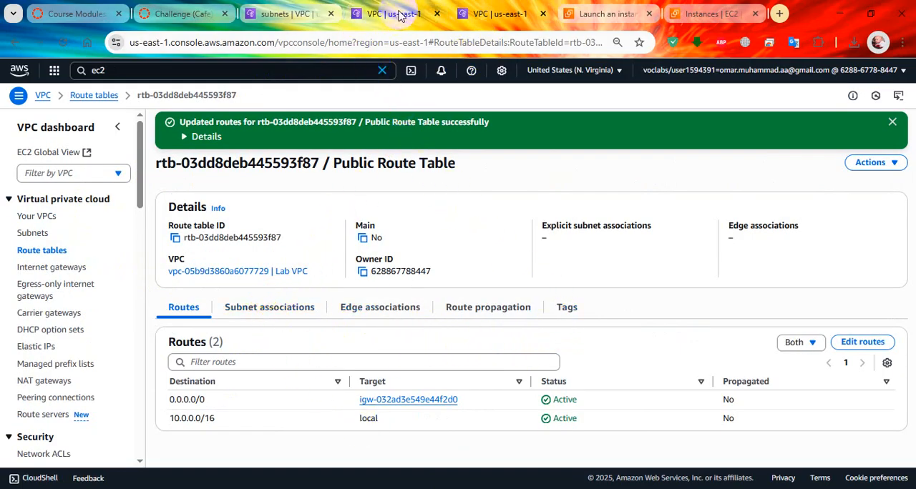
left_click(32, 233)
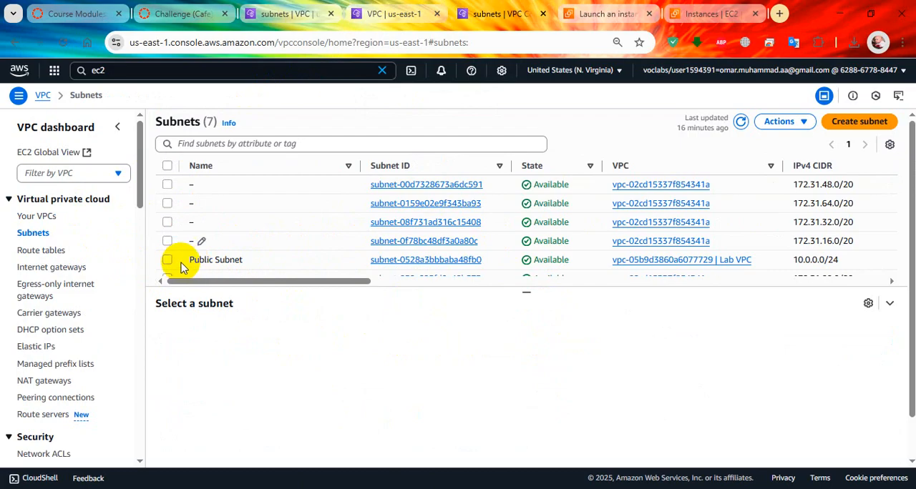
left_click(171, 262)
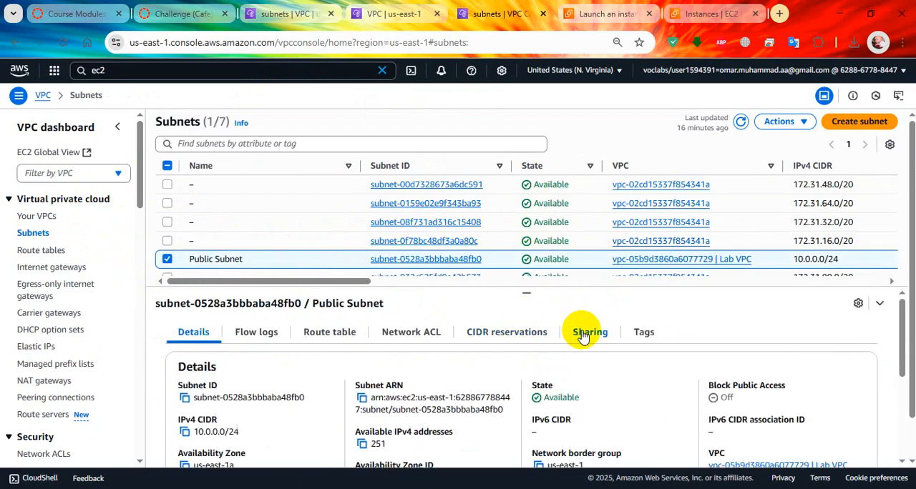
left_click(333, 333)
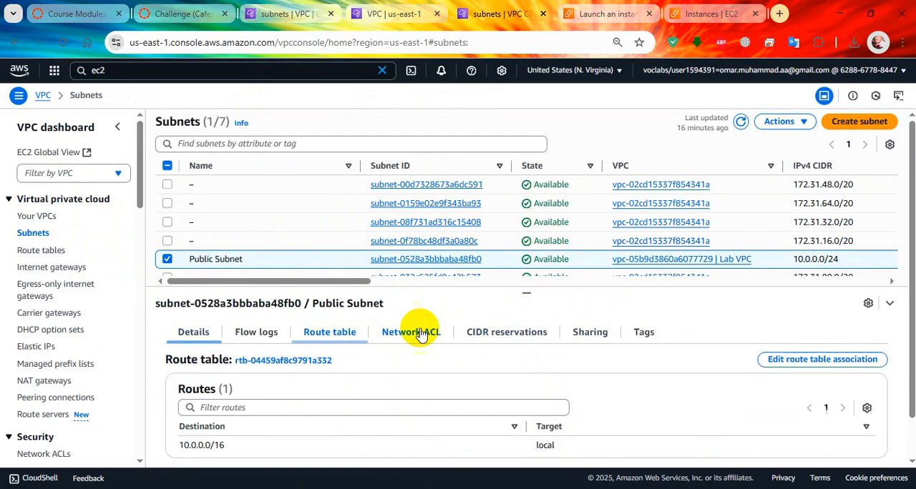
left_click_drag(527, 291, 619, 276)
Change the Public Subnet's route table association to Public Route Table, save it and review the subnet's routes
left_click(813, 342)
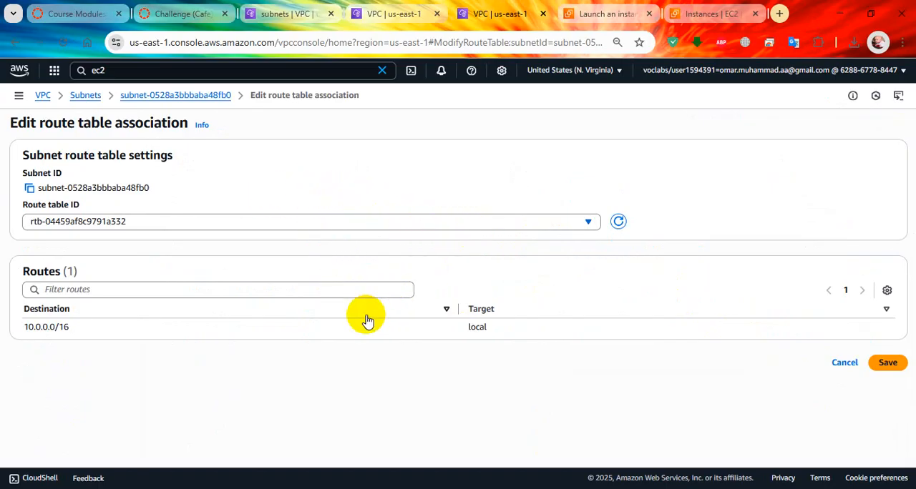
left_click(451, 223)
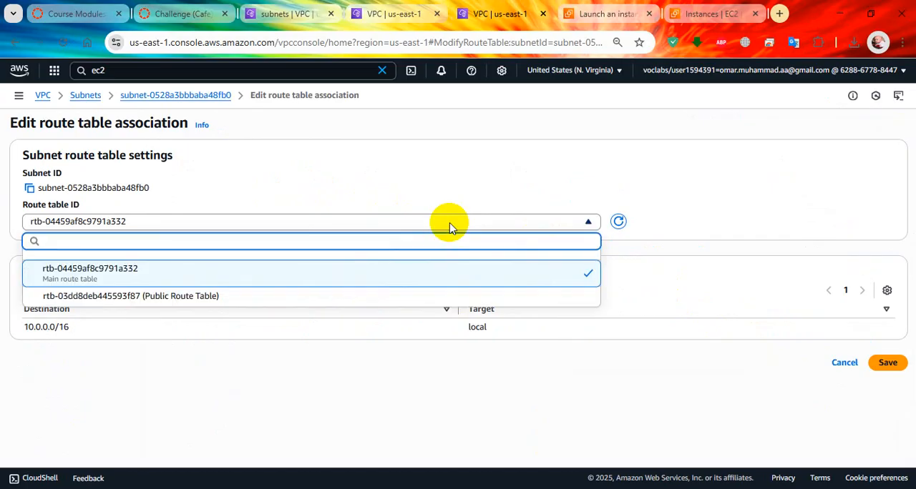
left_click(405, 292)
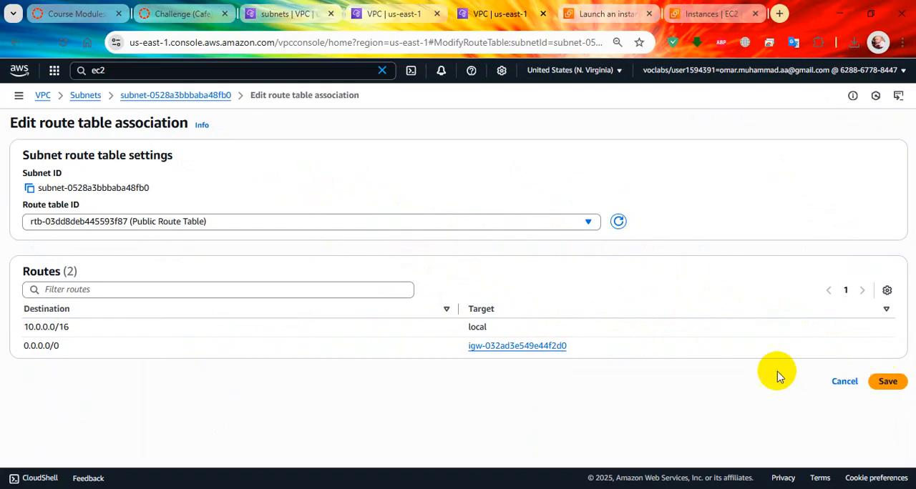
left_click(898, 385)
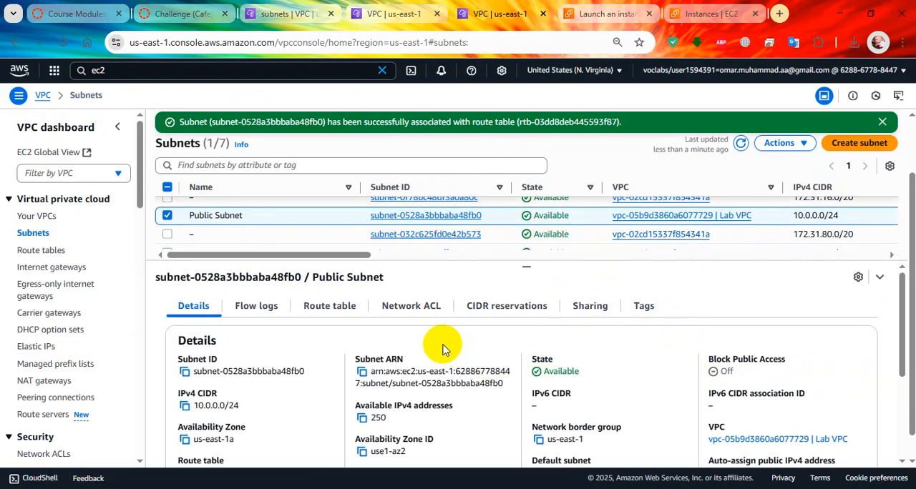
left_click(326, 307)
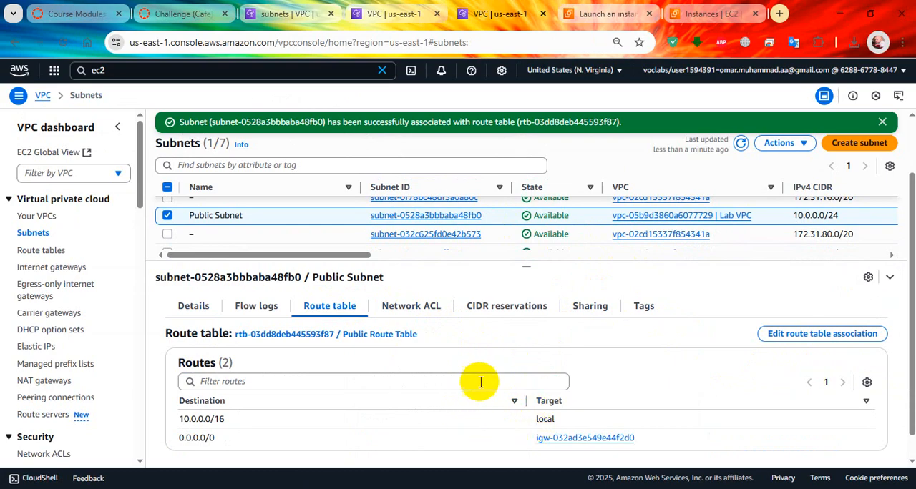
Dismiss the PuTTY error, restart the session to the Bastion Host and cancel the connection at the host key alert
key("alt+Tab")
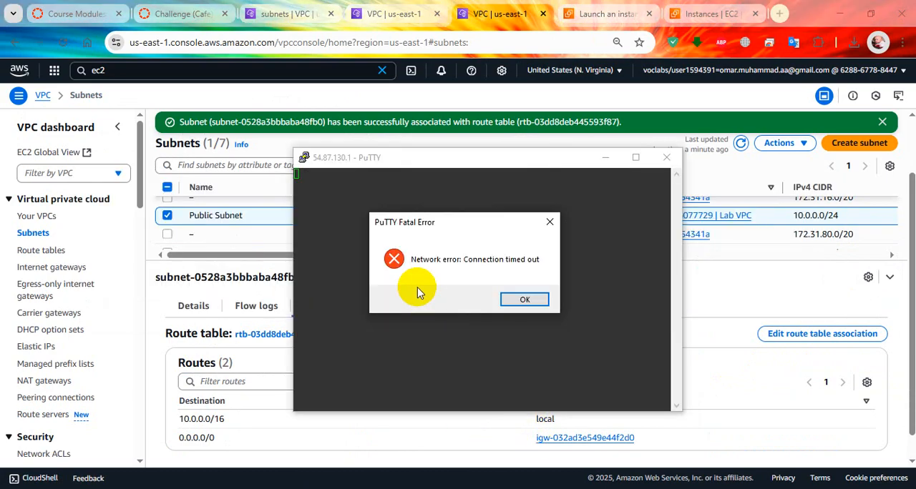
left_click(523, 299)
right_click(423, 162)
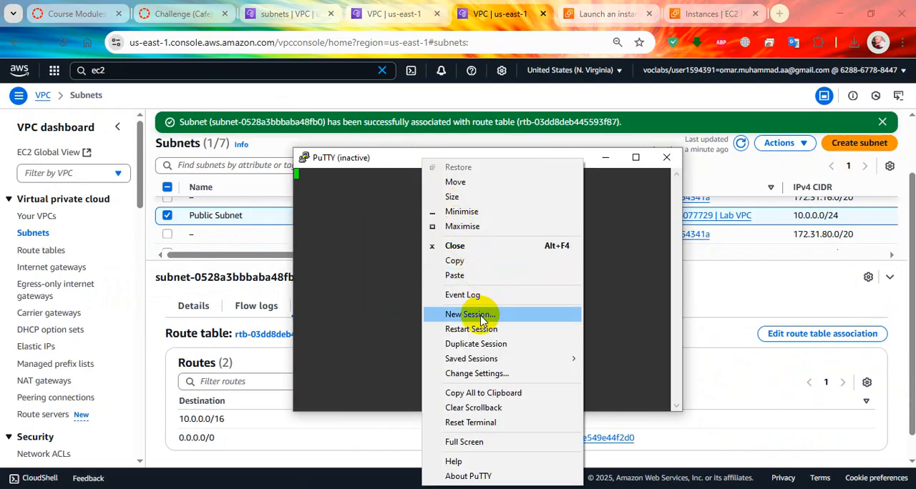
left_click(469, 315)
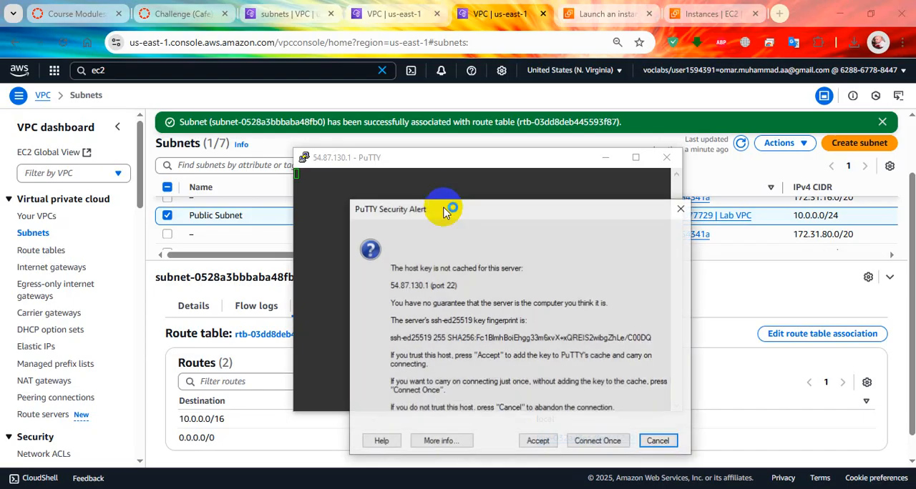
left_click(664, 445)
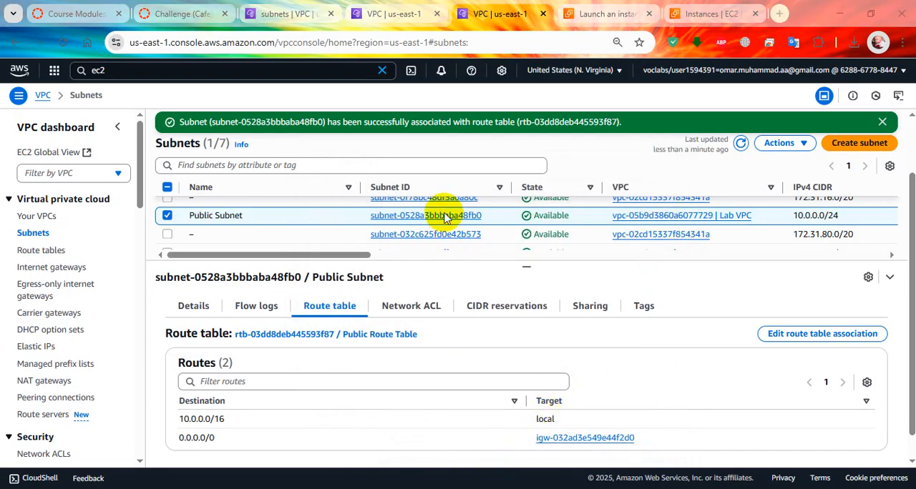
Set up a new PuTTY session with host name 54.87.130.1 and 30 seconds between keepalives
type("54.87.130.1")
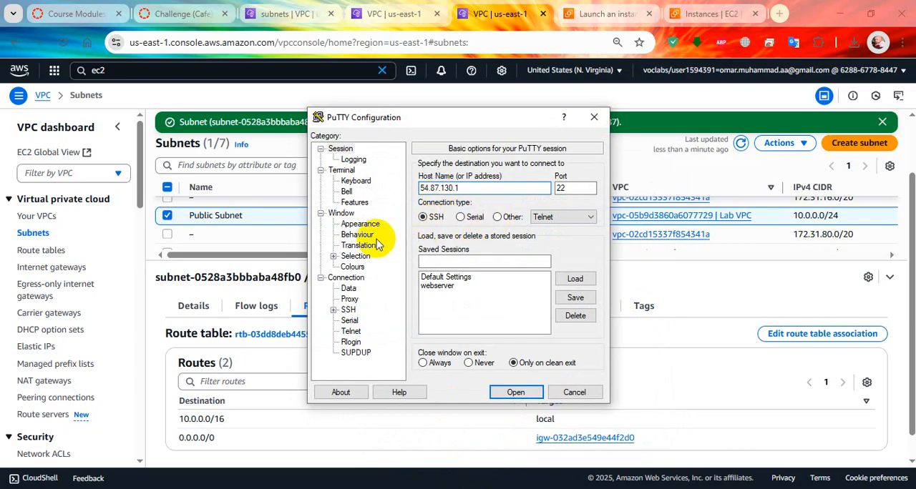
left_click(352, 266)
left_click(349, 288)
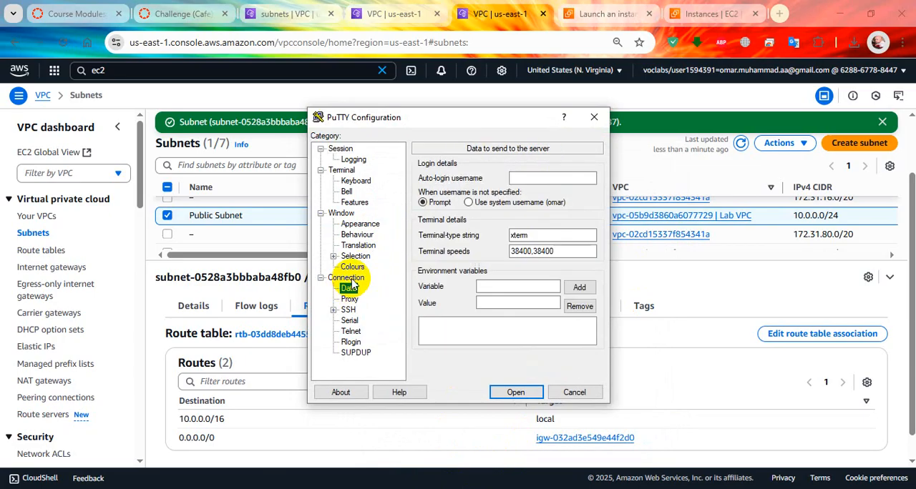
left_click(346, 278)
left_click(575, 178)
left_click_drag(576, 178, 520, 178)
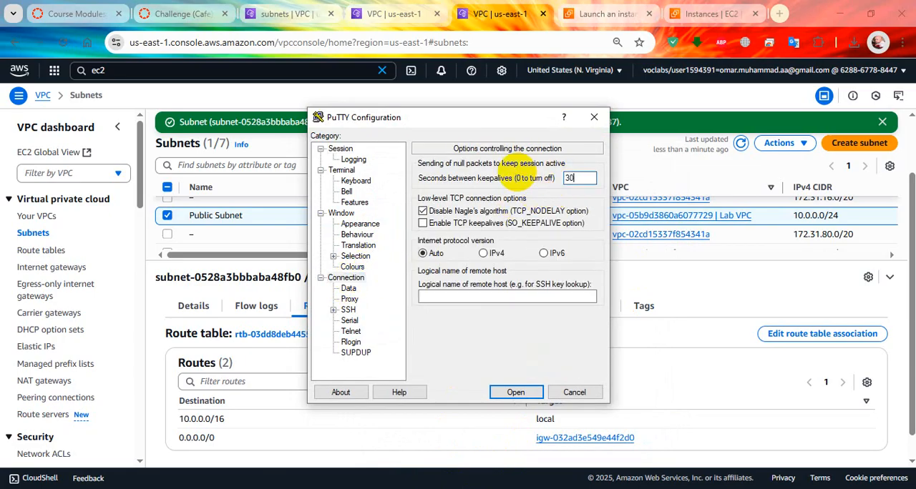
Load labsuser (1).ppk from Downloads as the private key file for the session's SSH authentication
left_click(333, 309)
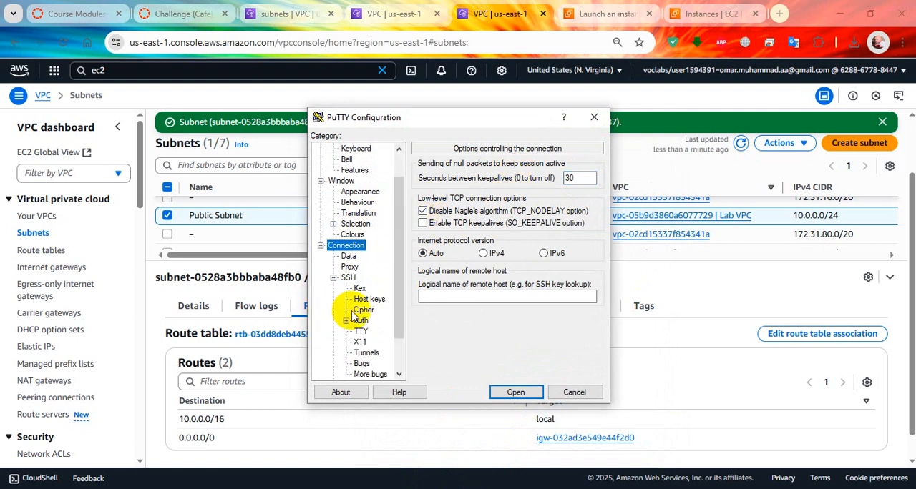
left_click(362, 321)
left_click(347, 320)
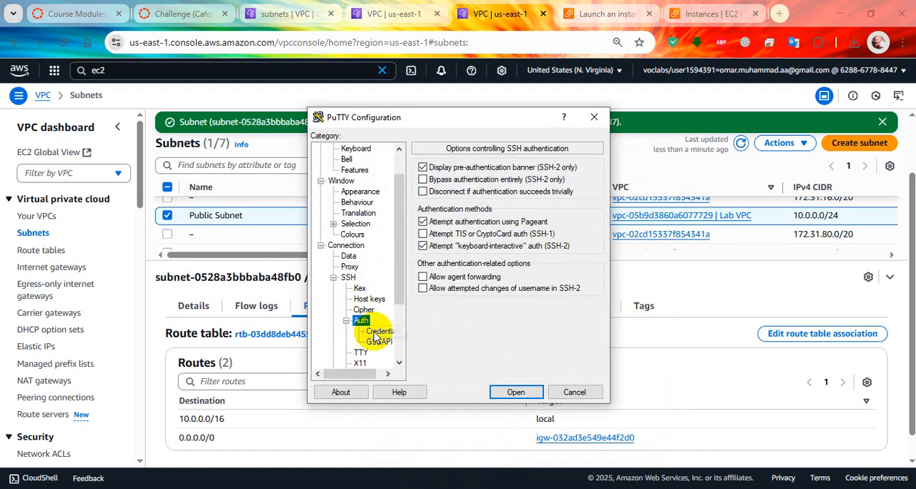
left_click(378, 332)
left_click(574, 189)
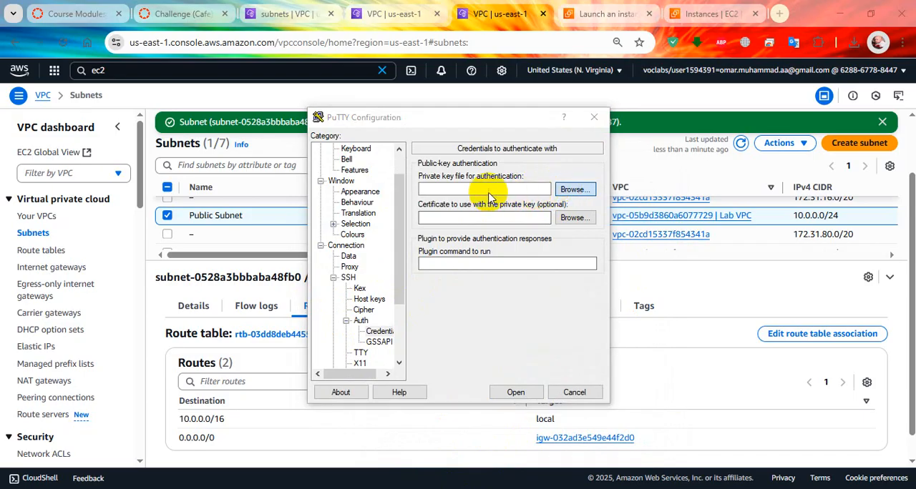
left_click(533, 223)
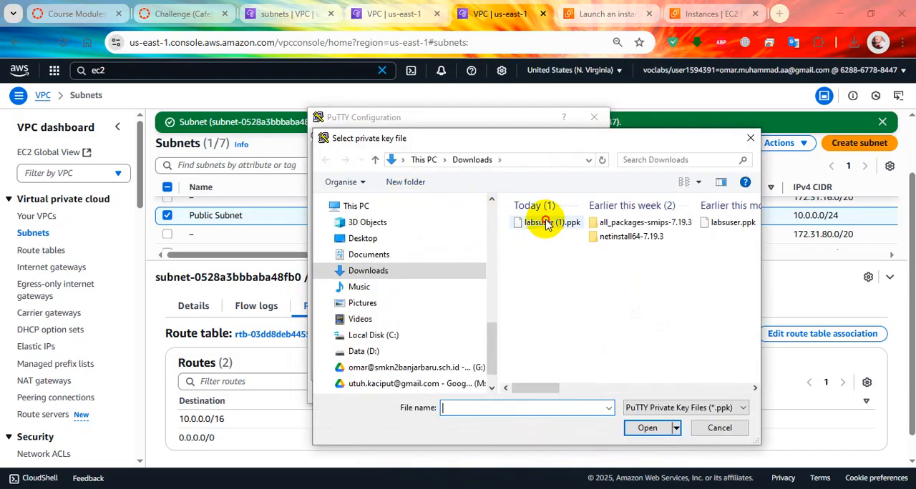
left_click(664, 429)
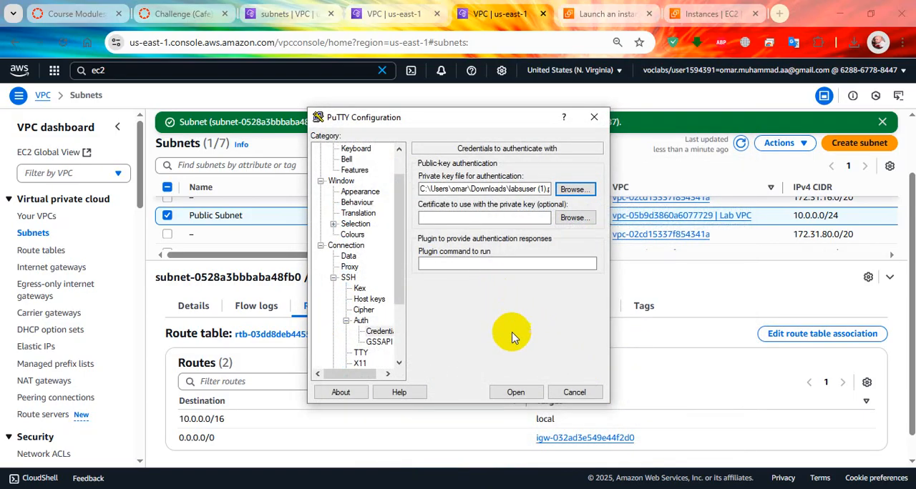
Open the session to 54.87.130.1, accept the server's host key and log in as ec2-user
left_click(524, 394)
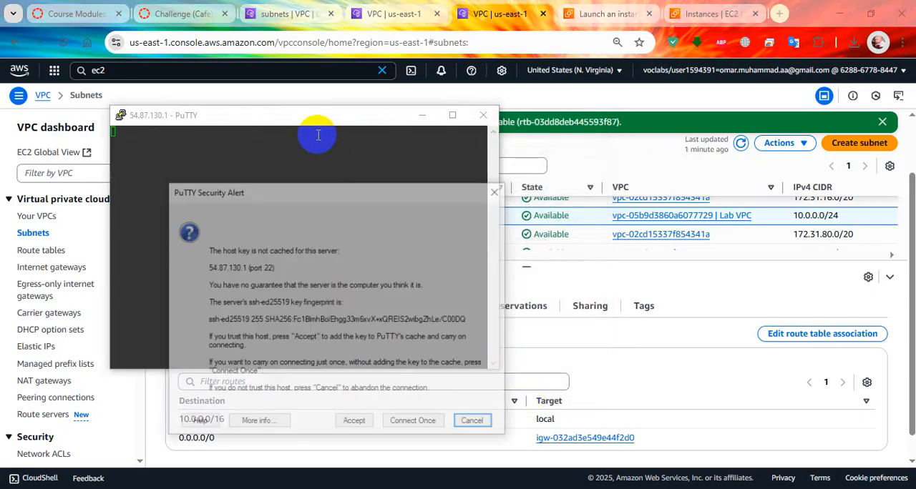
left_click(354, 423)
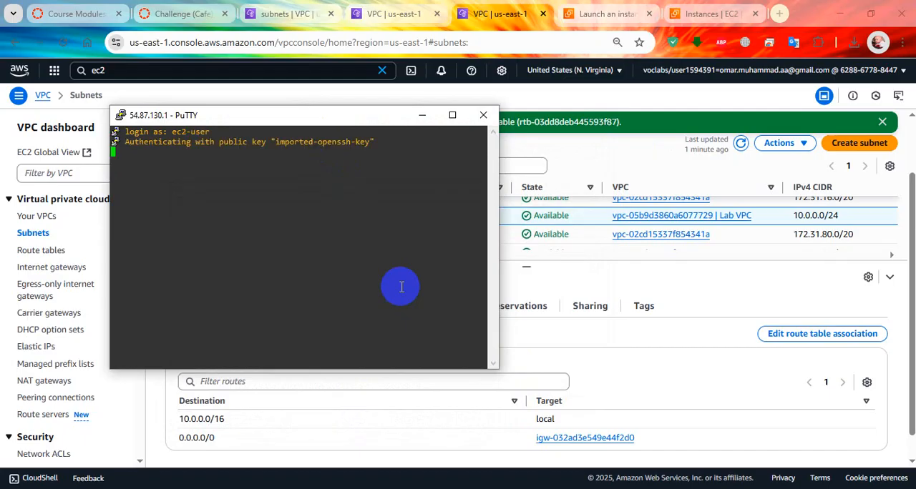
left_click_drag(298, 116, 571, 190)
Switch to the challenge lab page, submit the work for grading and widen the score area
left_click(164, 5)
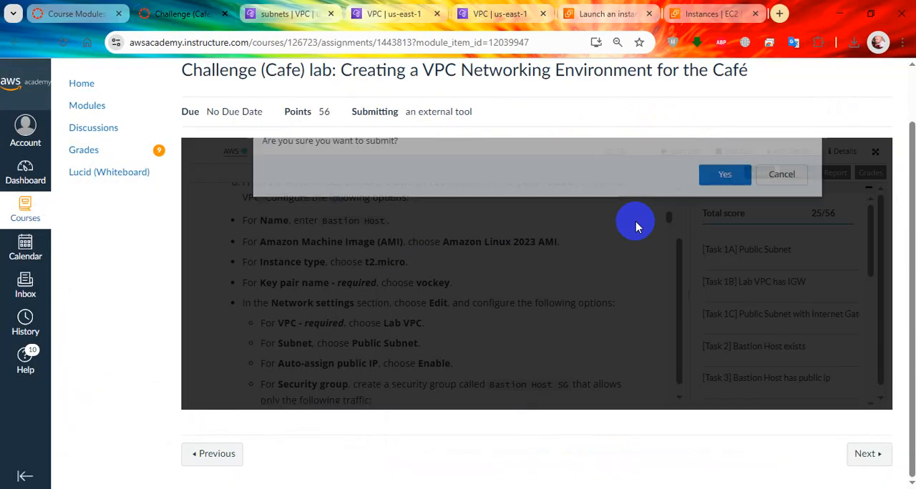
left_click(724, 215)
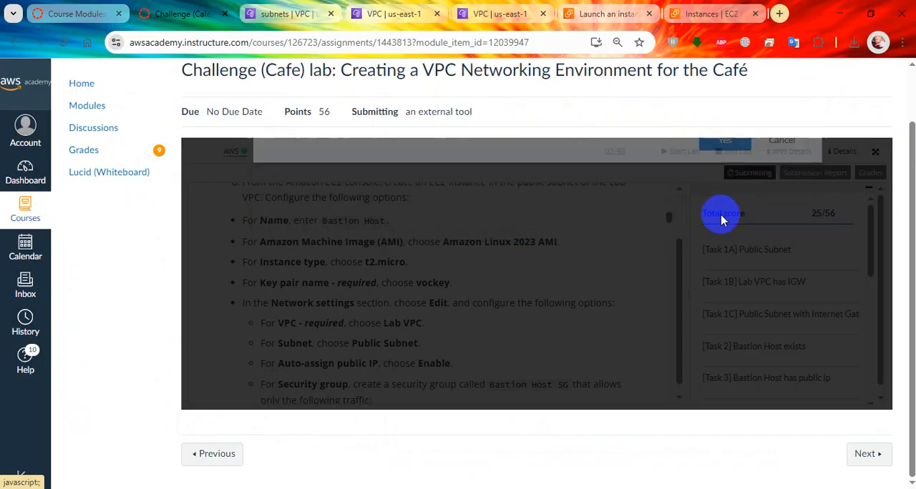
left_click_drag(687, 267, 649, 270)
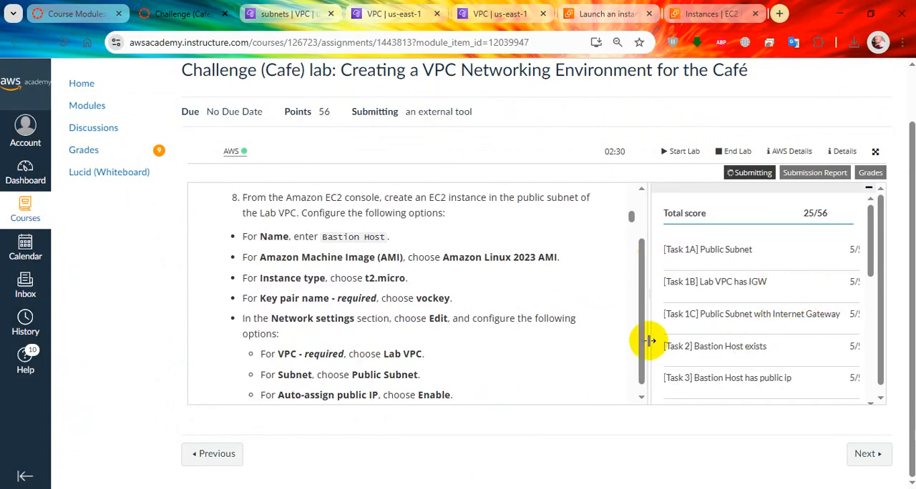
left_click_drag(650, 341, 628, 339)
Examine the individual task scores in the lab's grading list
scroll(794, 300, "down", 1)
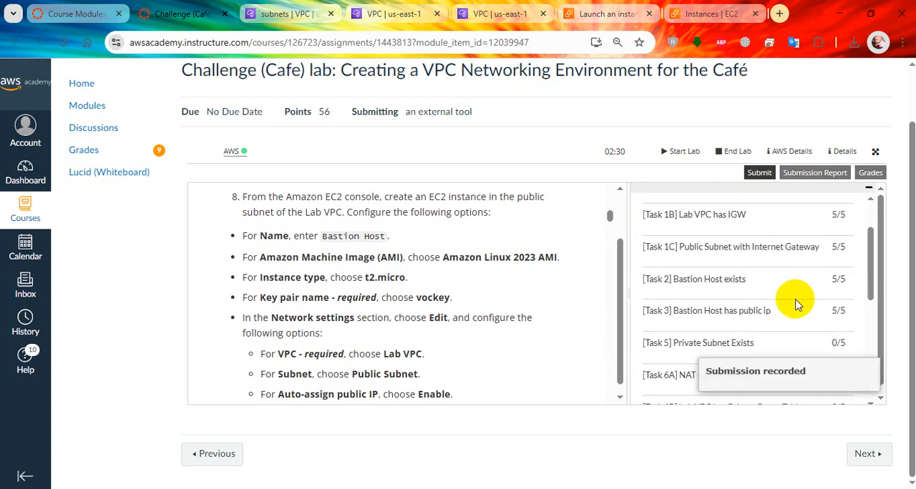
scroll(788, 342, "down", 2)
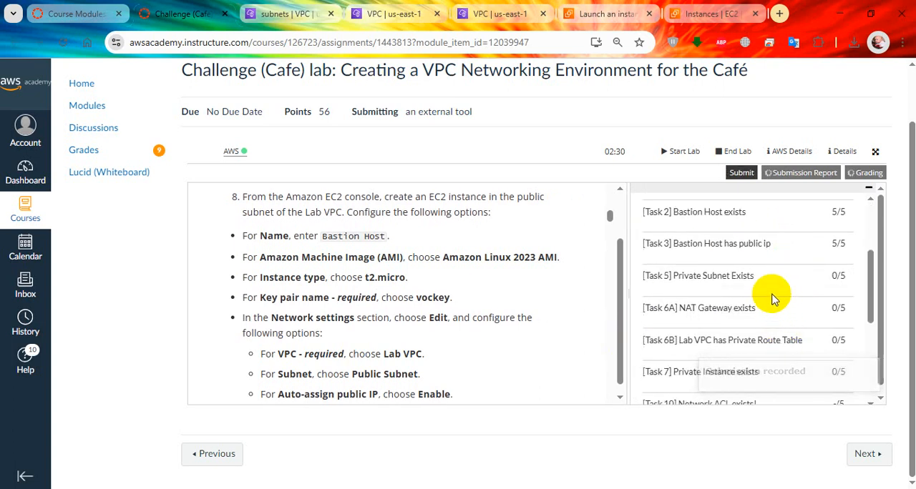
scroll(744, 298, "down", 1)
scroll(744, 297, "down", 1)
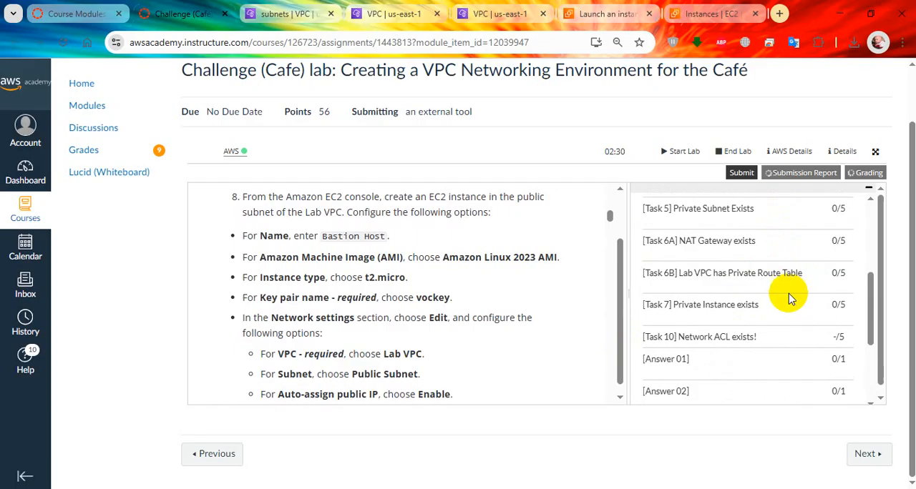
scroll(789, 286, "down", 2)
scroll(791, 300, "up", 4)
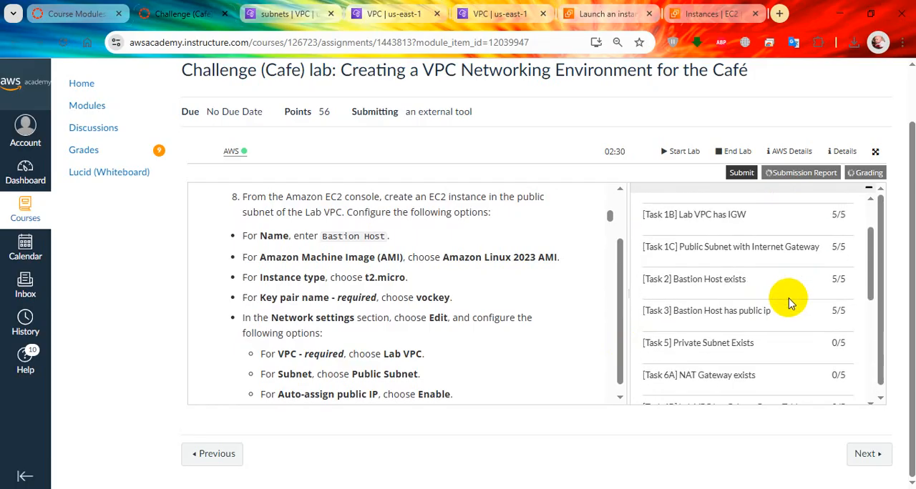
scroll(788, 298, "down", 2)
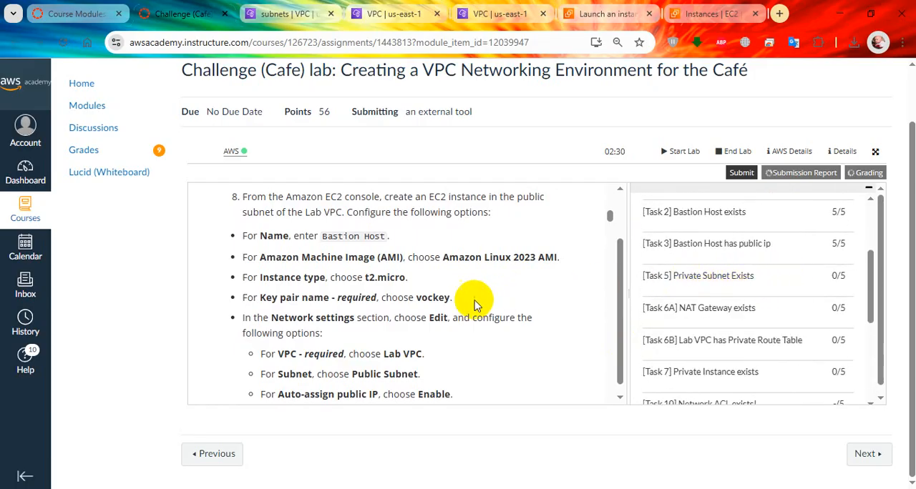
Find the Task 4 instructions for creating a private subnet and copy the subnet name Private Subnet
scroll(464, 304, "down", 1)
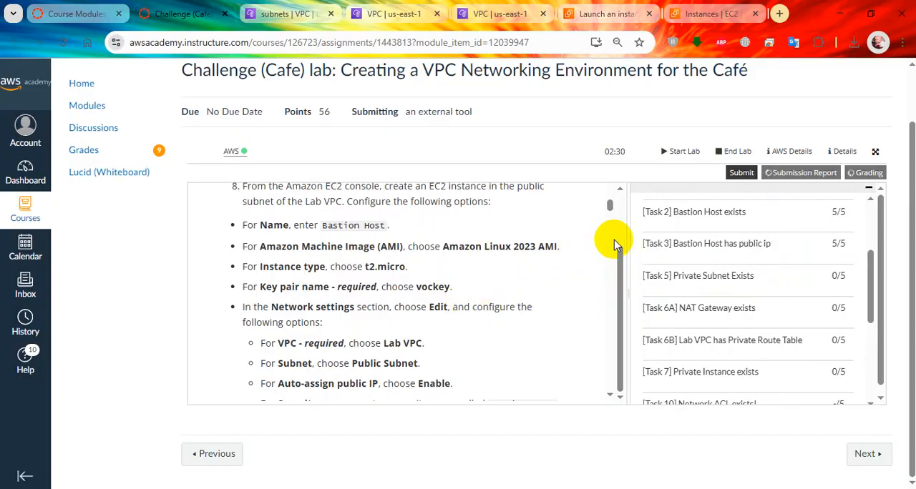
left_click_drag(609, 208, 611, 225)
scroll(506, 275, "up", 1)
scroll(506, 275, "down", 1)
scroll(505, 279, "down", 2)
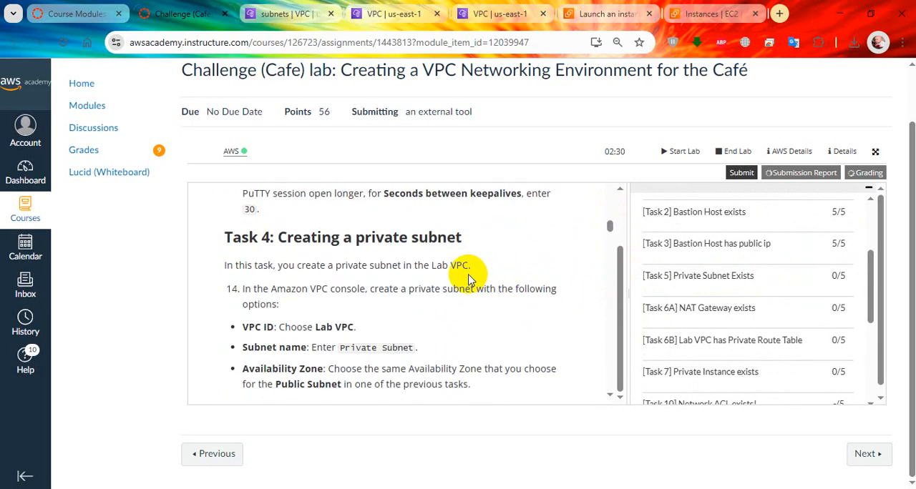
scroll(458, 304, "down", 1)
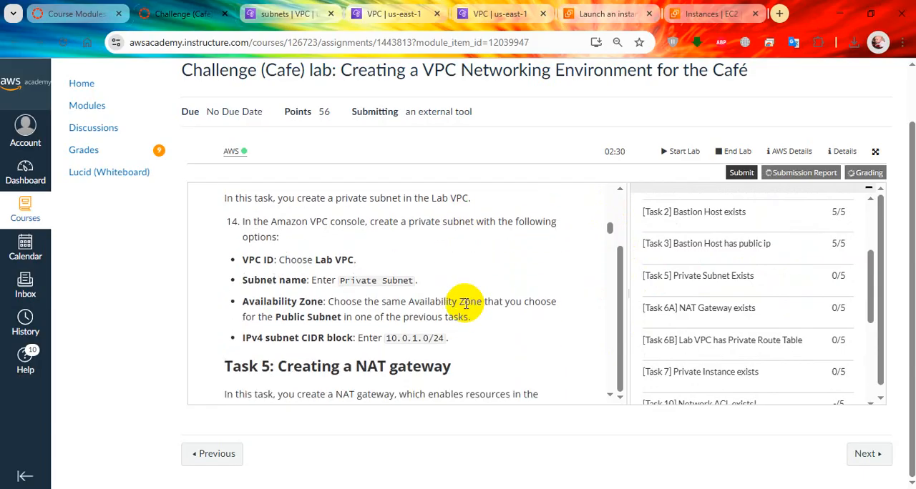
left_click_drag(398, 280, 341, 280)
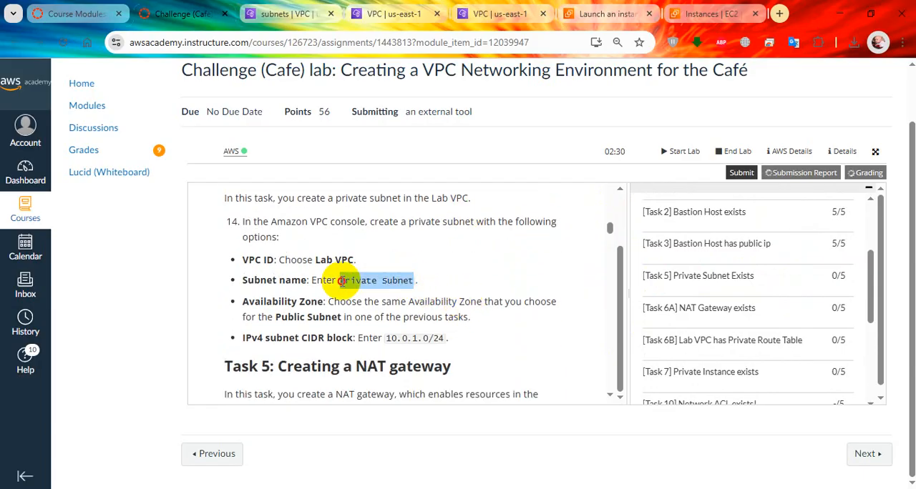
right_click(358, 282)
left_click(372, 299)
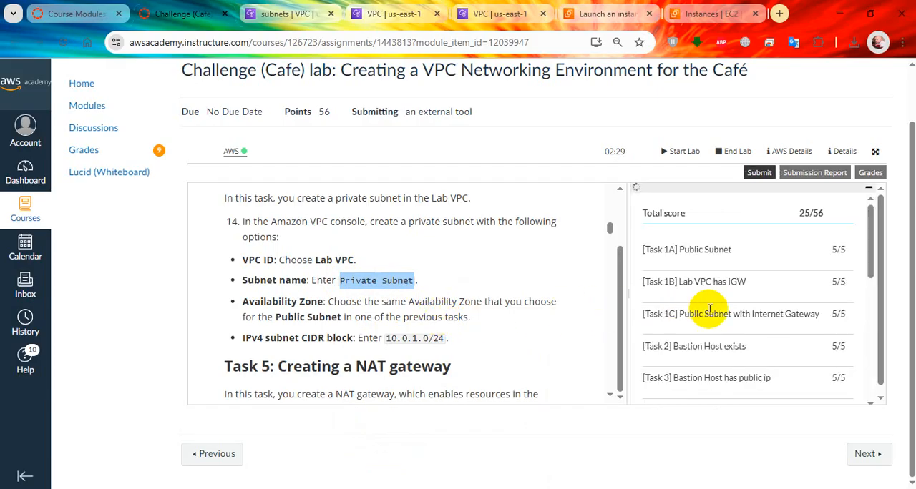
Check the refreshed task scores, then start a new subnet in the VPC console with Lab VPC as its VPC
scroll(793, 297, "down", 1)
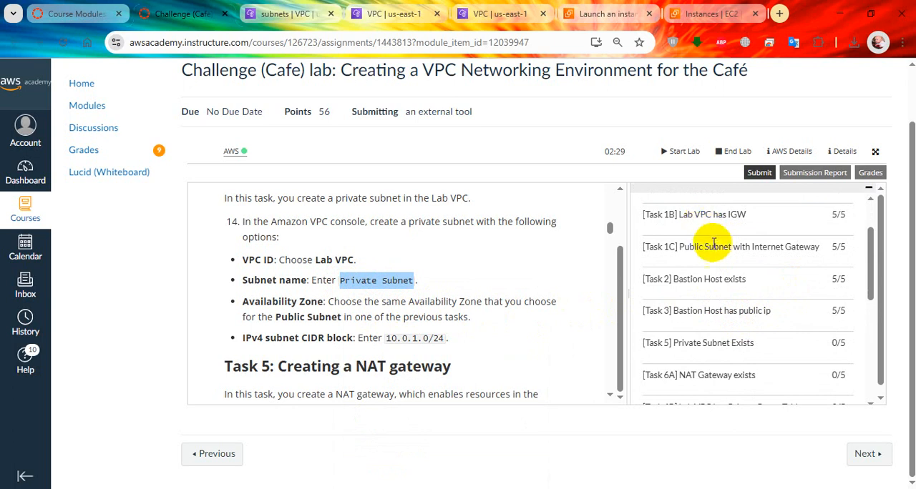
scroll(719, 275, "down", 1)
left_click(283, 14)
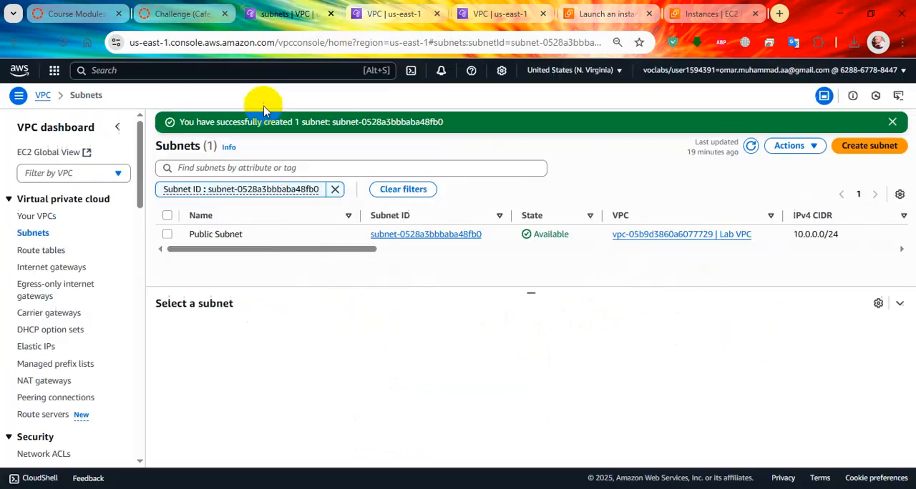
left_click(862, 145)
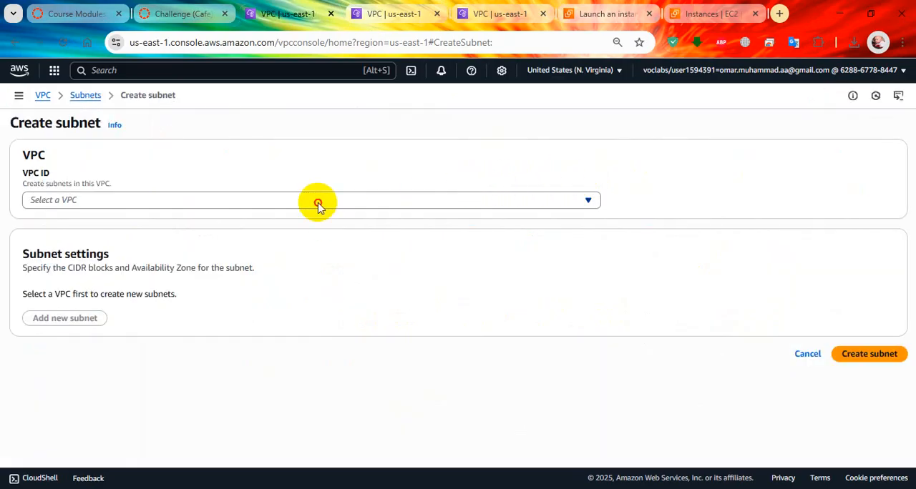
left_click(317, 200)
left_click(299, 268)
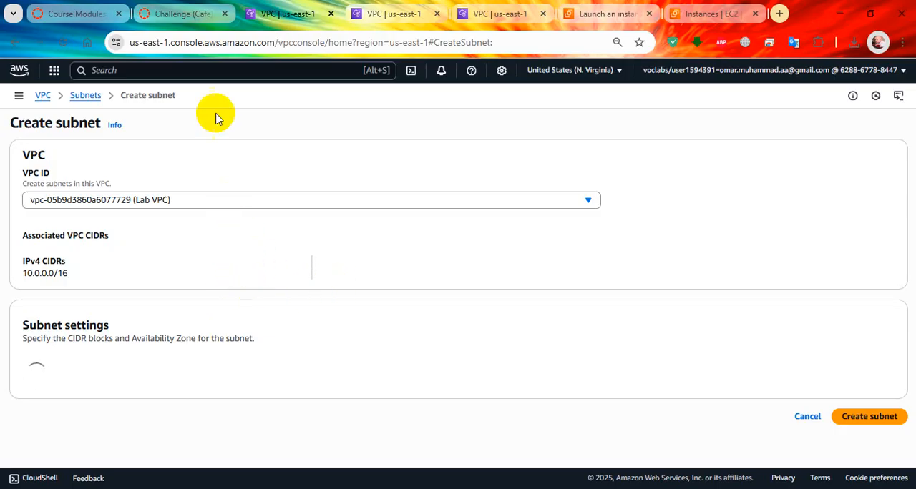
Recheck the Task 4 subnet options in the lab instructions and reload the subnet creation page
left_click(192, 11)
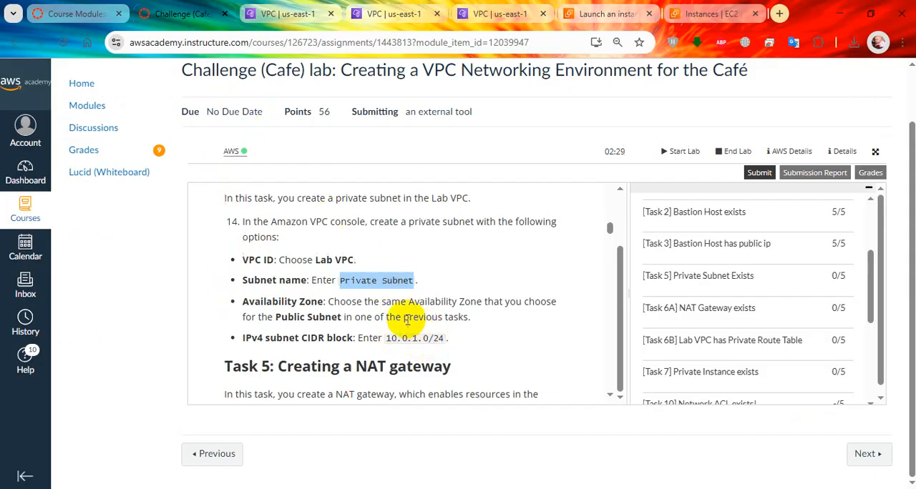
left_click(289, 12)
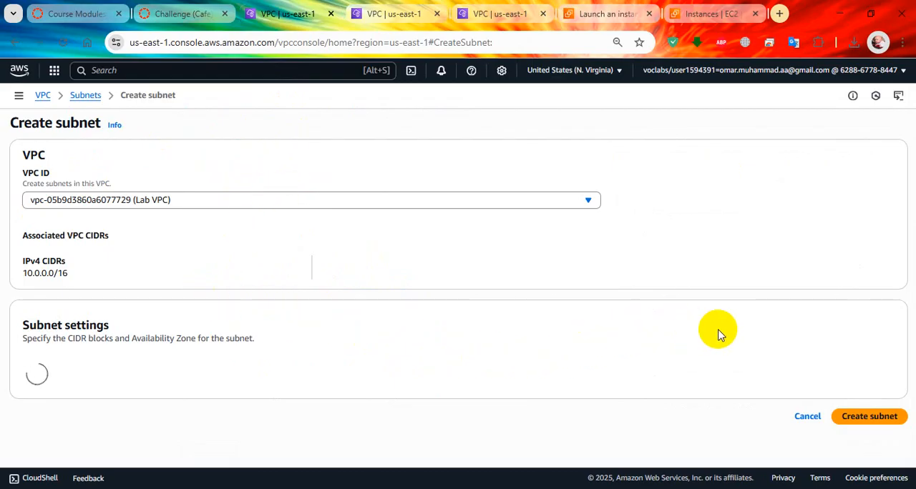
left_click(65, 43)
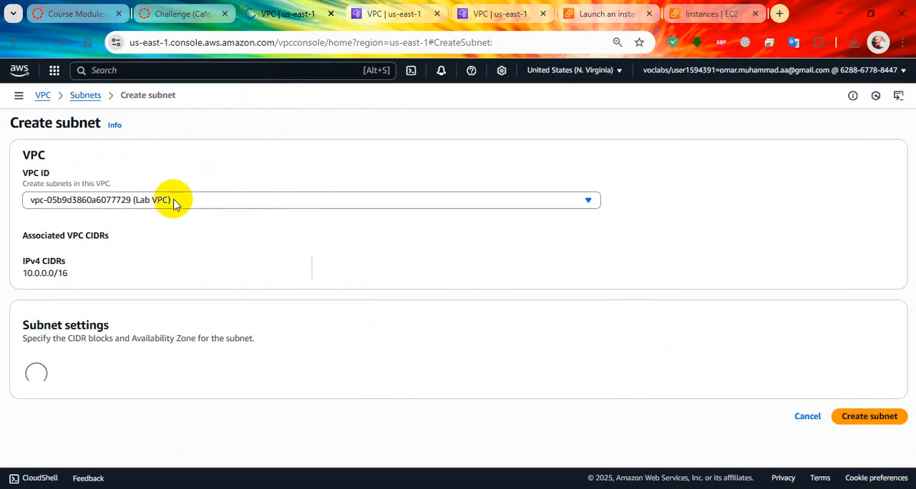
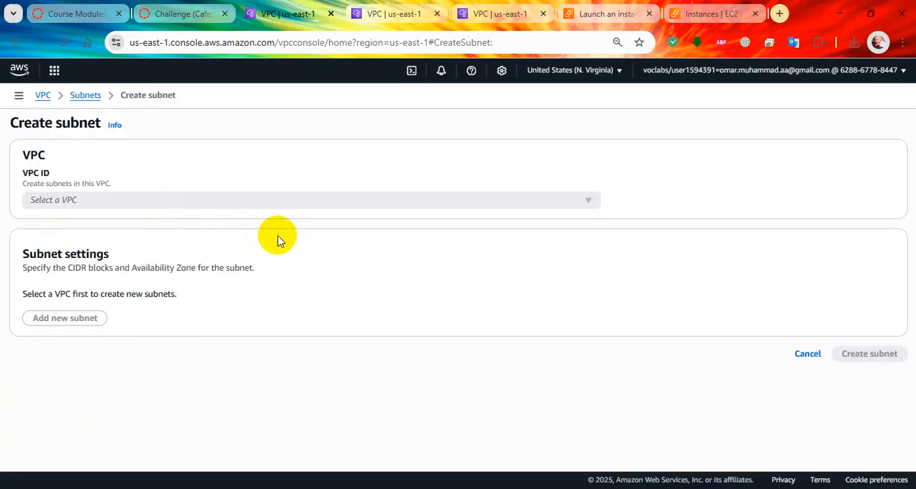
Choose Lab VPC for the new subnet and name the subnet Private Subnet
left_click(358, 200)
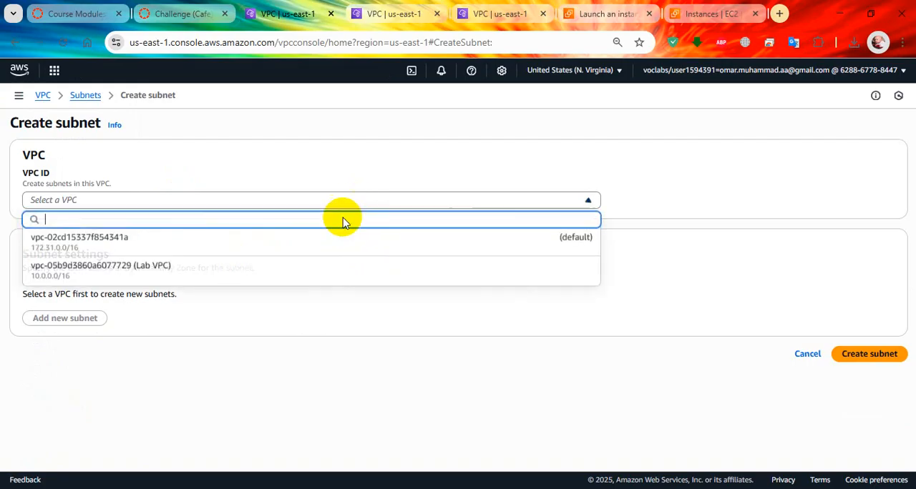
left_click(196, 274)
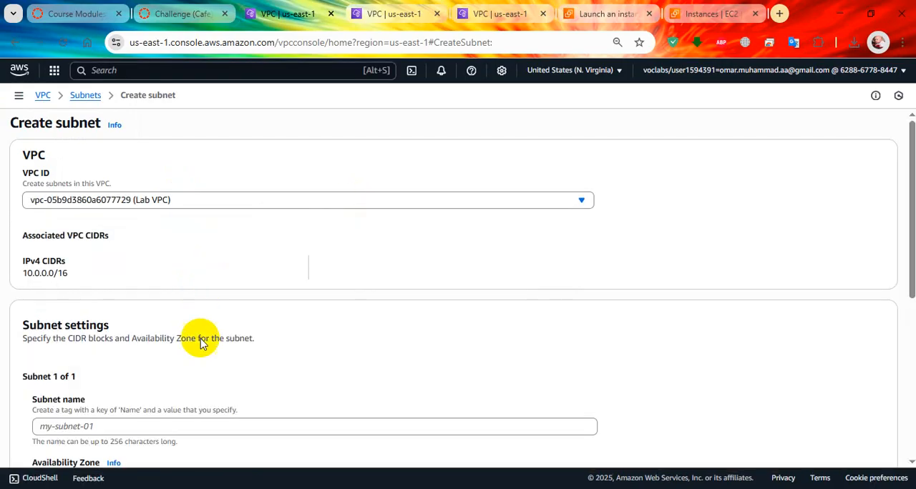
scroll(198, 339, "down", 2)
left_click(183, 293)
type("Private Subnet")
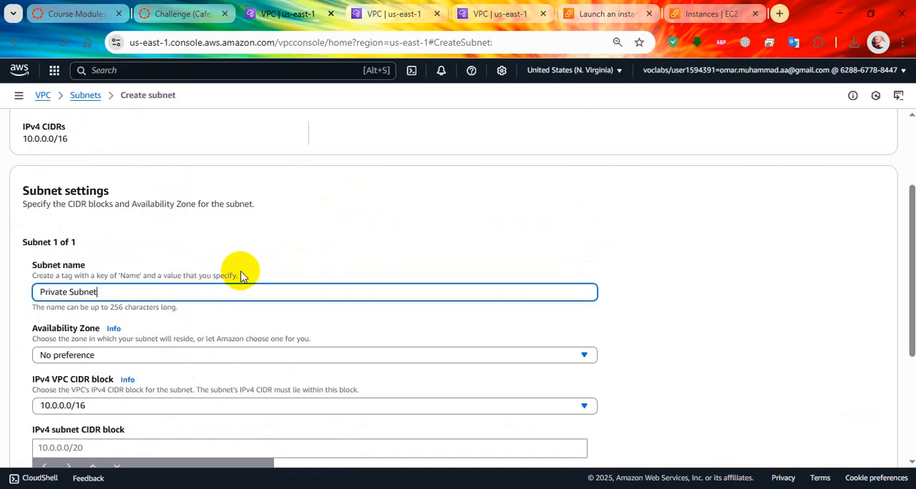
Set the subnet's Availability Zone to us-east-1a and its IPv4 subnet CIDR block to 10.0.1.0/24
scroll(241, 247, "down", 2)
left_click(243, 226)
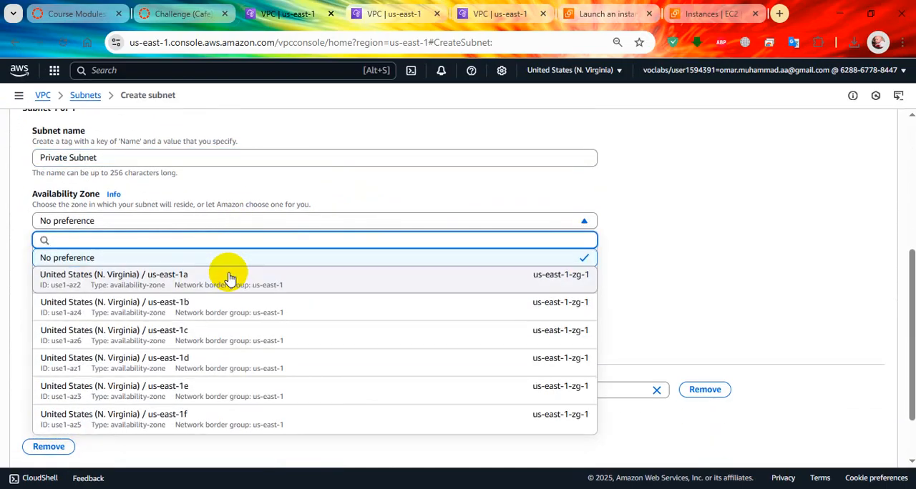
left_click(231, 276)
scroll(271, 266, "down", 2)
left_click(64, 199)
left_click(68, 216)
left_click(71, 240)
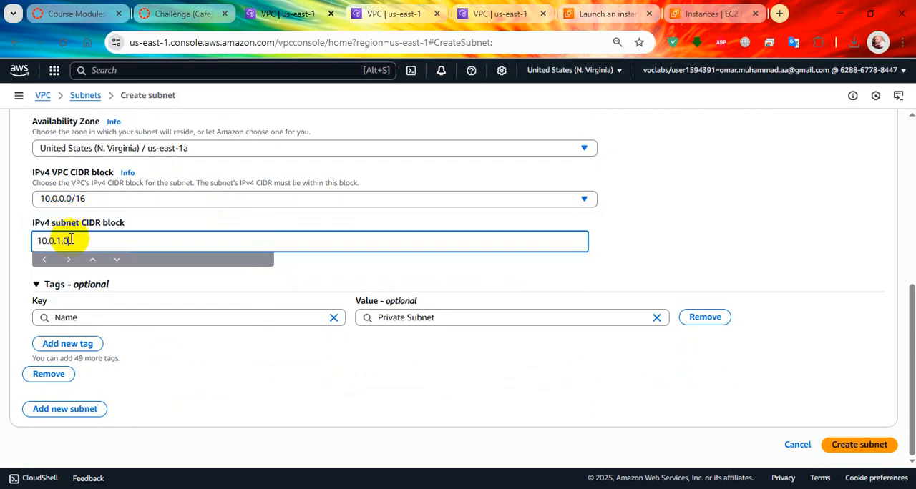
type("10.0.1.0/24")
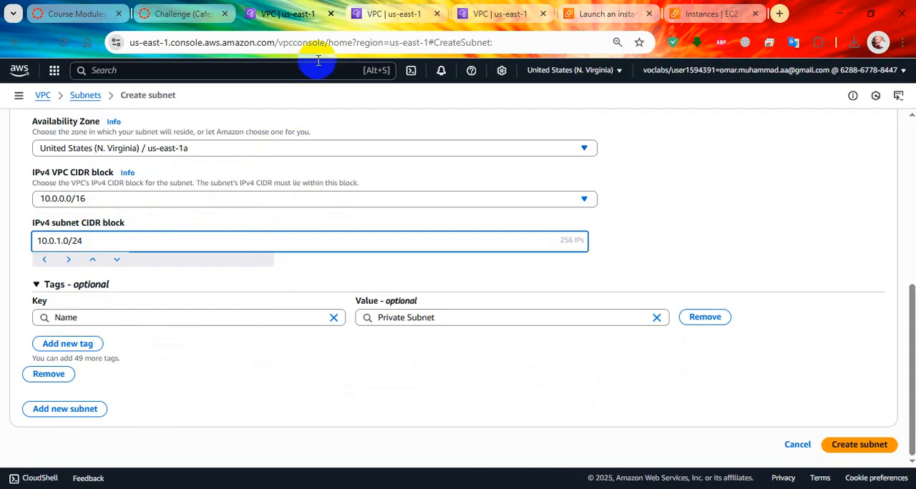
Check the subnet settings against the Task 4 lab instructions and create the subnet
left_click(207, 14)
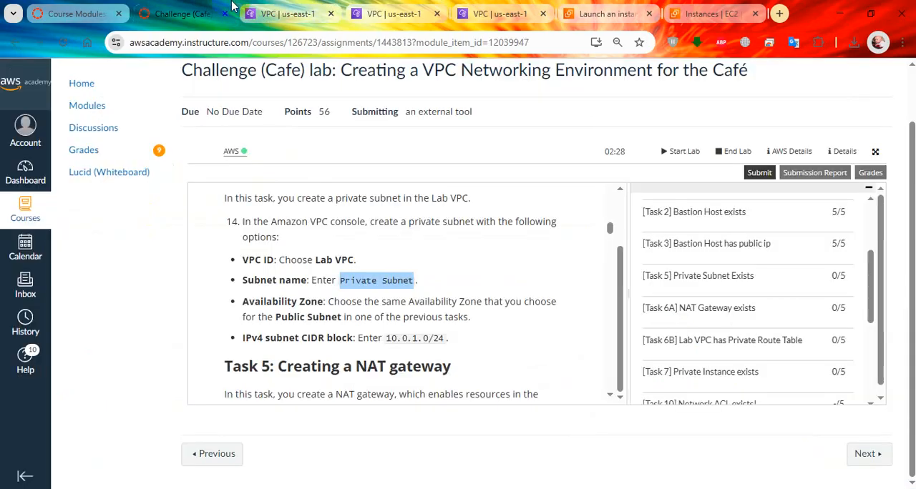
left_click(293, 10)
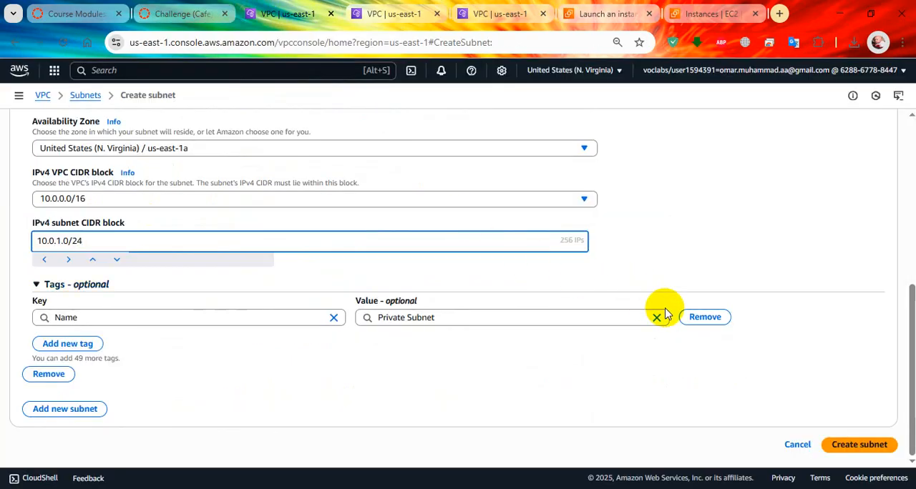
left_click(859, 444)
Find the Task 5 NAT gateway options in the lab instructions and copy the name Lab NAT Gateway
left_click(208, 15)
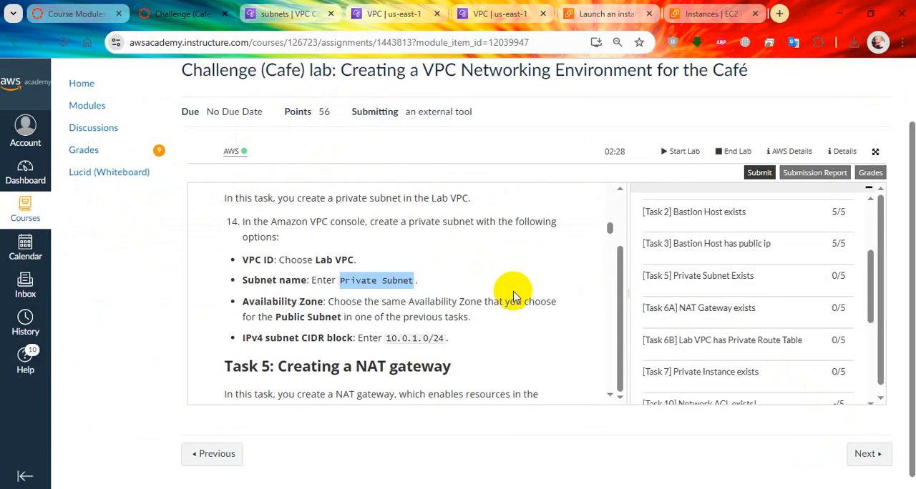
scroll(507, 313, "down", 2)
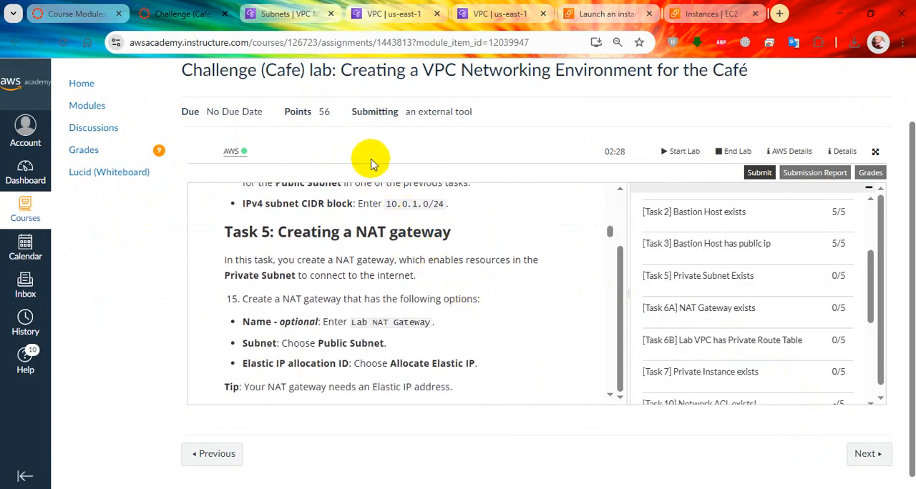
left_click_drag(352, 323, 421, 334)
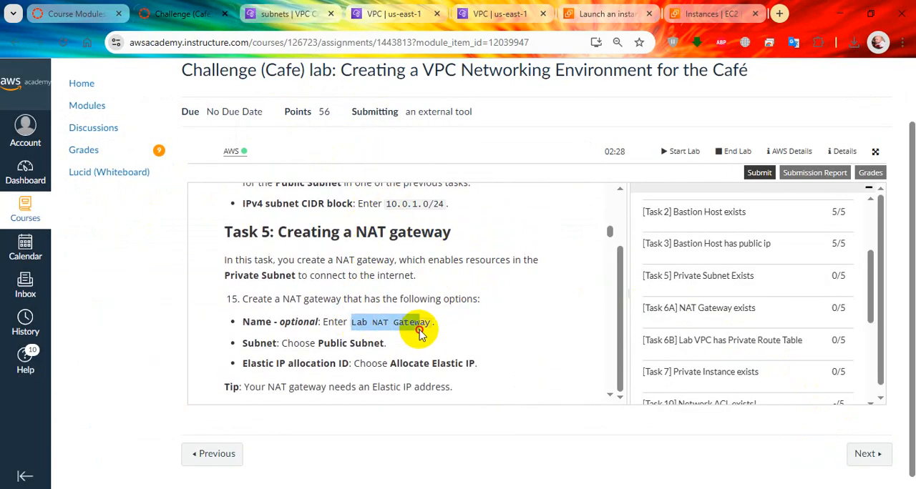
right_click(426, 323)
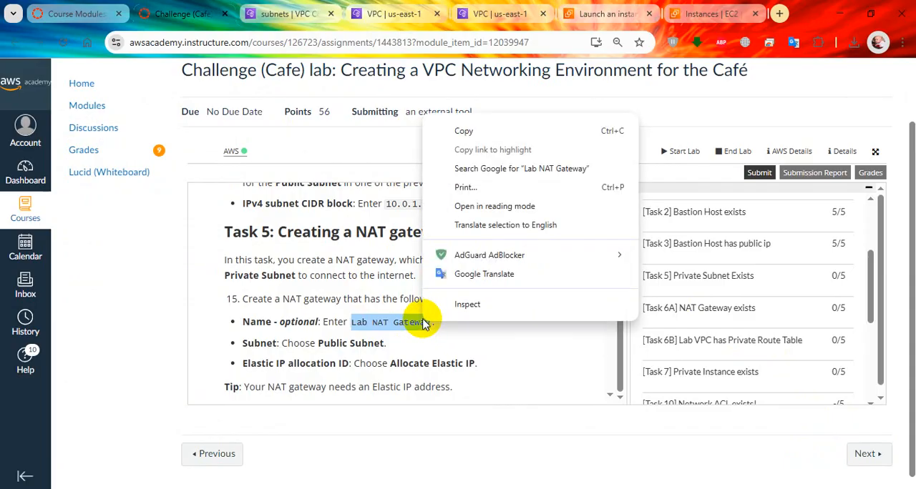
left_click(436, 127)
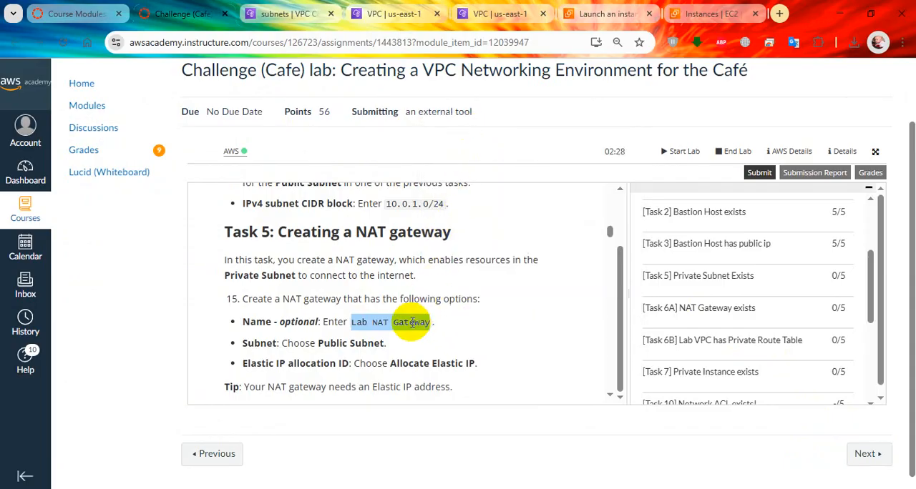
scroll(319, 358, "down", 1)
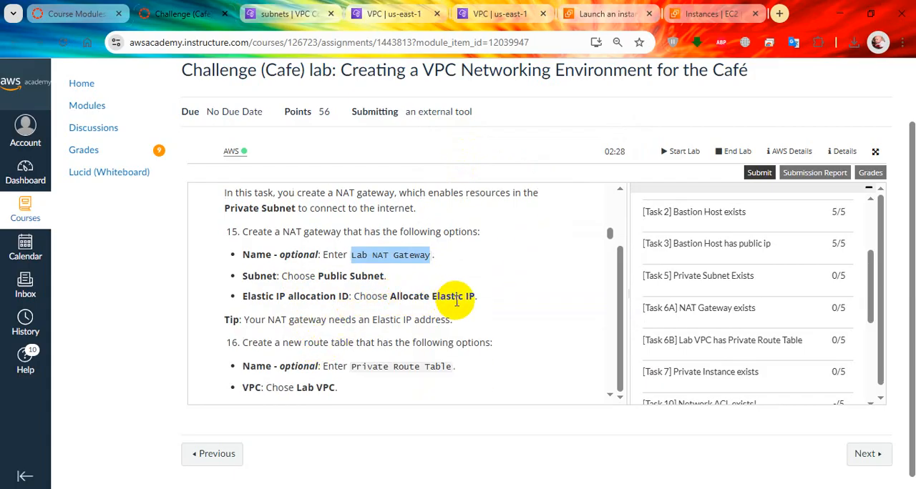
Start a new NAT gateway in the VPC console, named Lab NAT Gateway and placed in Public Subnet
left_click(286, 14)
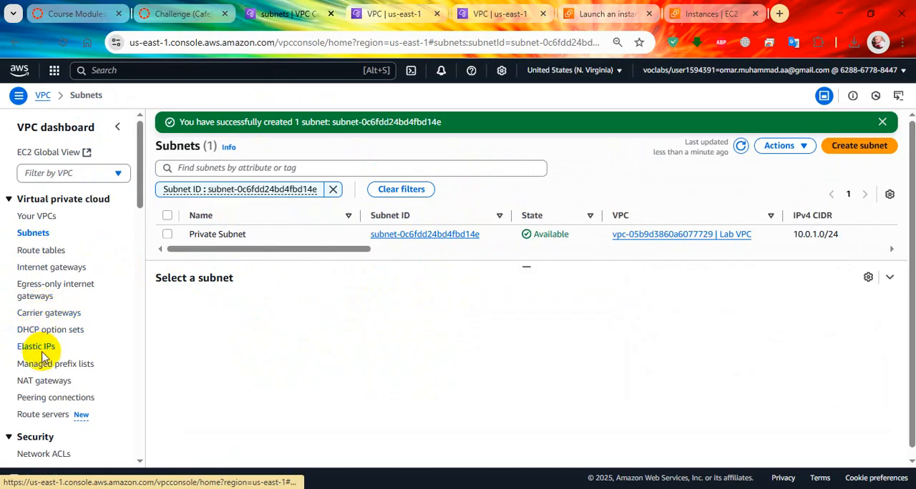
left_click(44, 382)
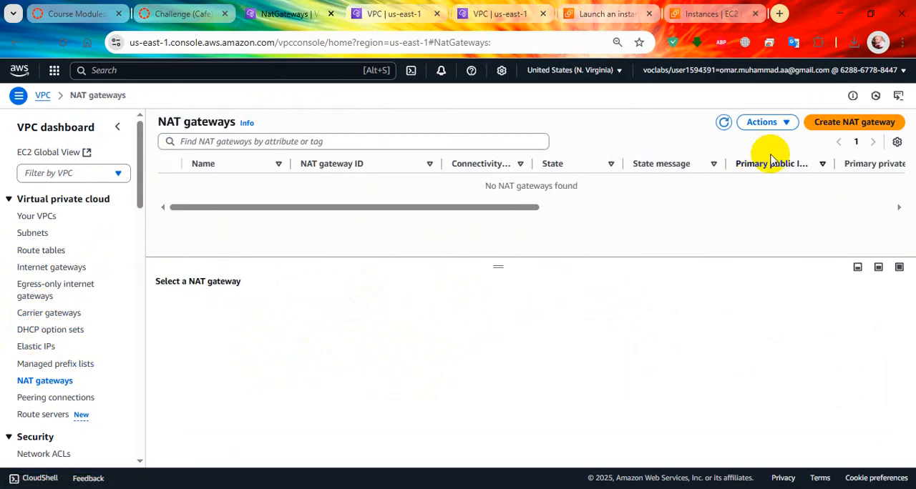
left_click(826, 122)
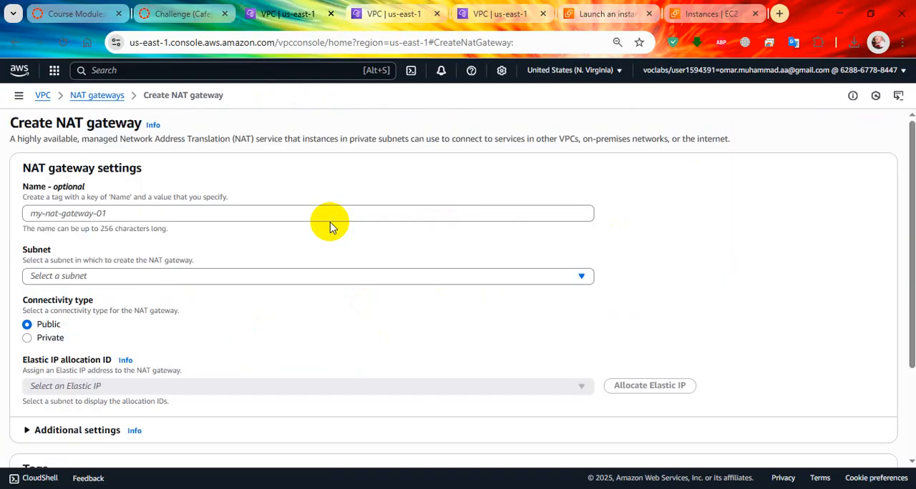
left_click(282, 211)
type("Lab NAT Gateway")
left_click(227, 278)
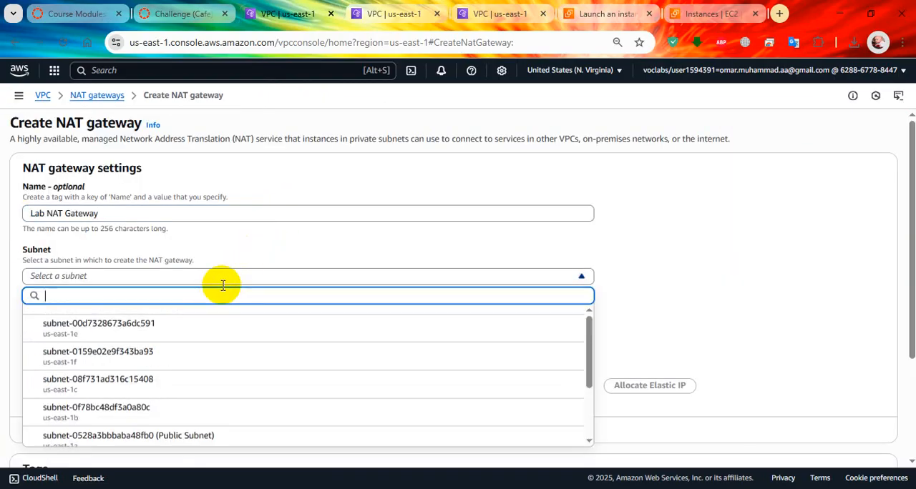
left_click(219, 436)
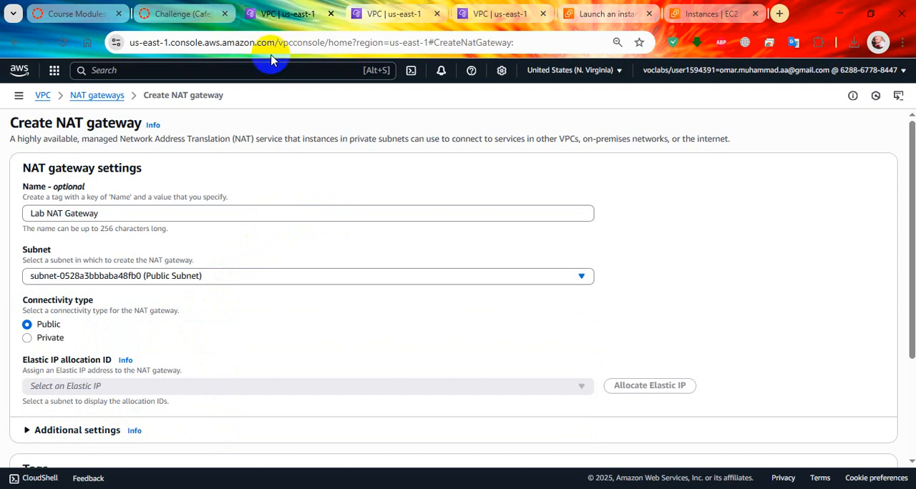
Check the Elastic IP option in the lab instructions and allocate an Elastic IP for the NAT gateway
left_click(183, 14)
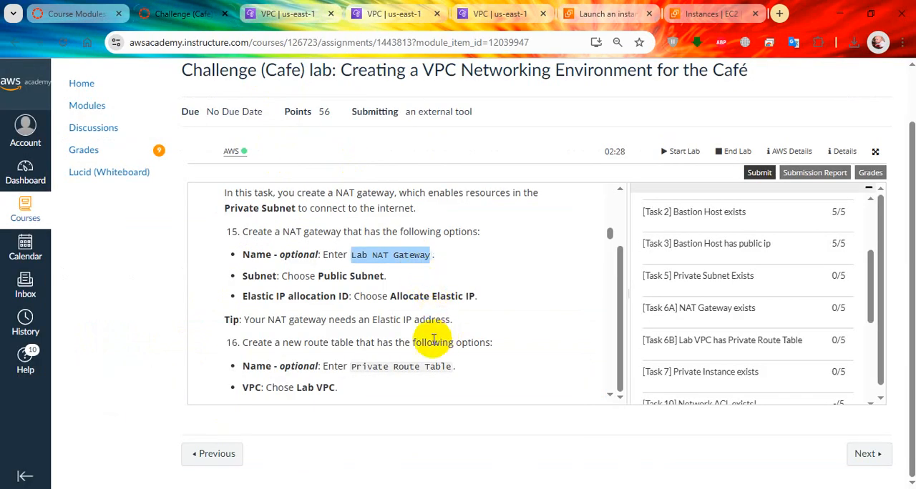
scroll(433, 340, "down", 2)
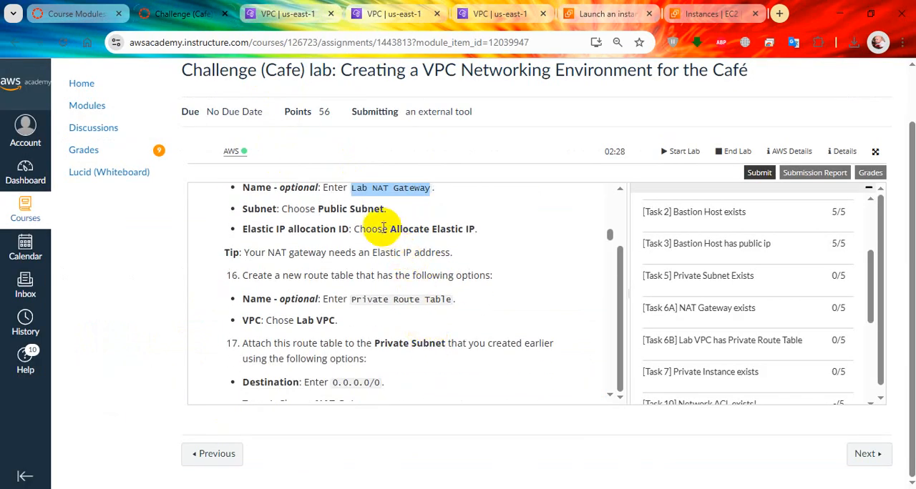
left_click(283, 14)
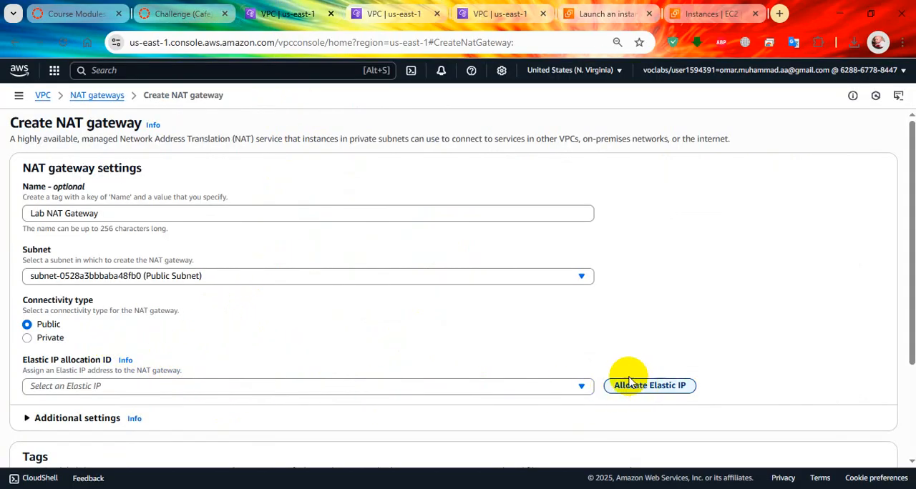
scroll(359, 172, "down", 1)
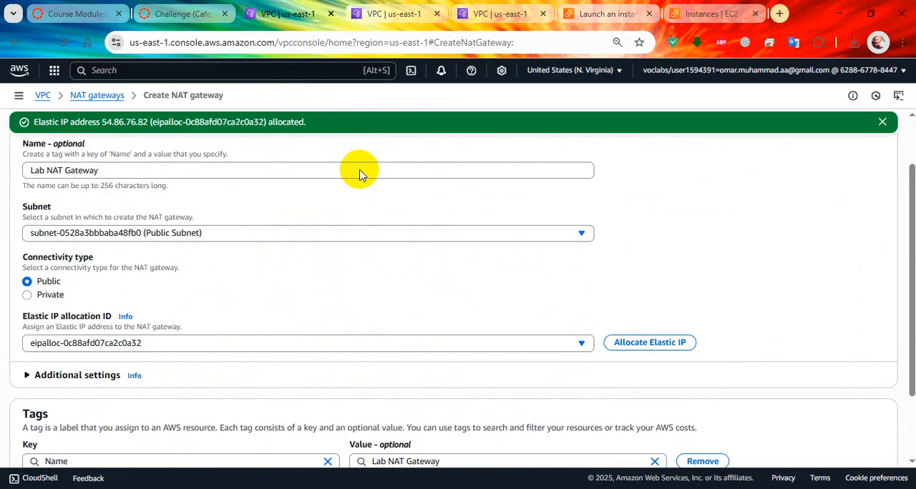
scroll(338, 207, "down", 2)
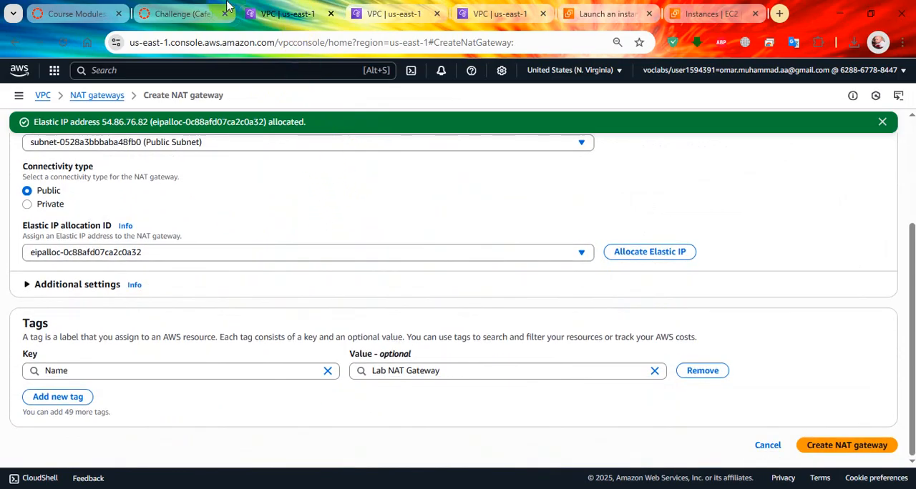
Recheck the Task 5 NAT gateway options in the lab instructions and create the NAT gateway
left_click(226, 6)
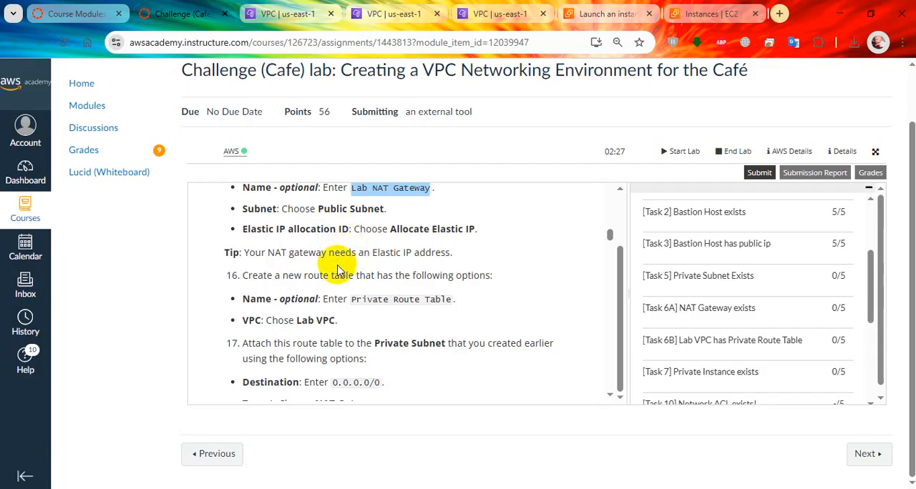
scroll(341, 270, "up", 1)
scroll(337, 270, "down", 1)
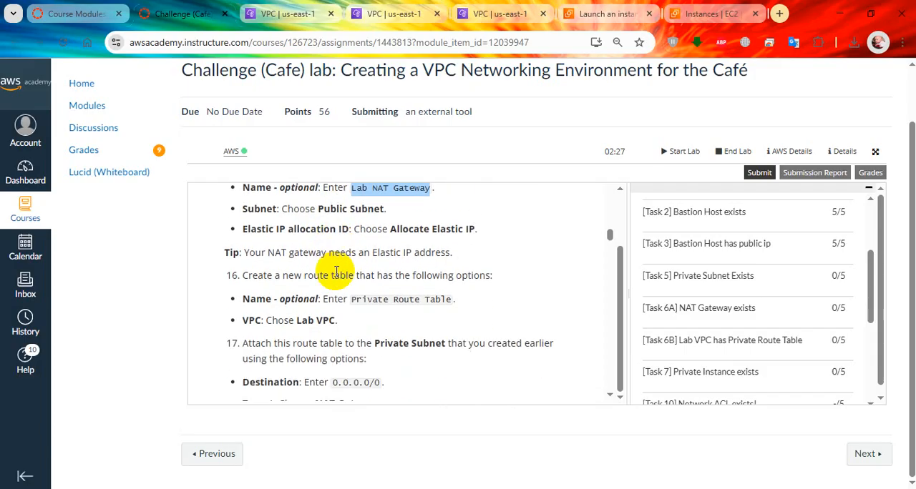
scroll(352, 256, "up", 1)
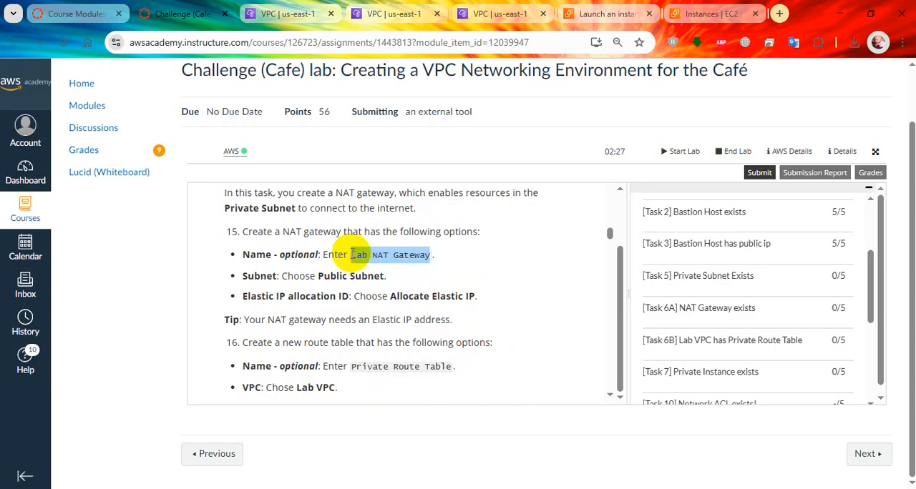
left_click(290, 14)
left_click(830, 436)
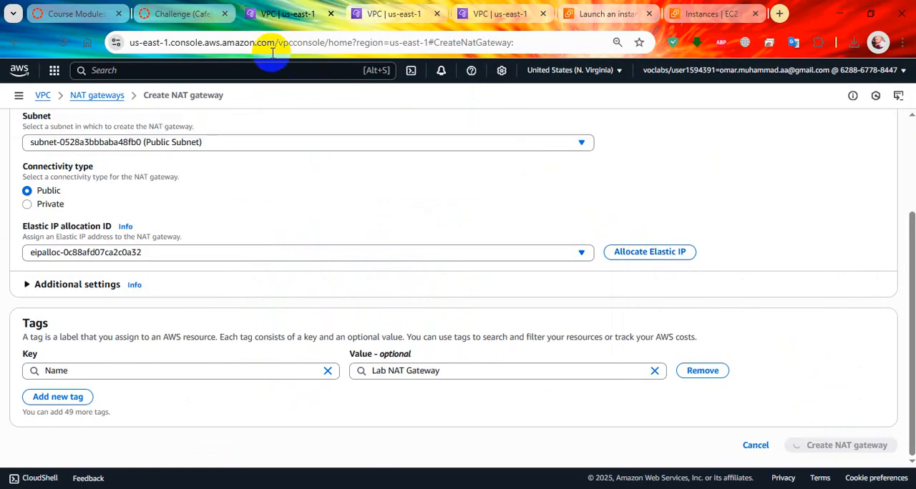
Find the route table options in step 16 of the lab instructions and copy the name Private Route Table
left_click(182, 14)
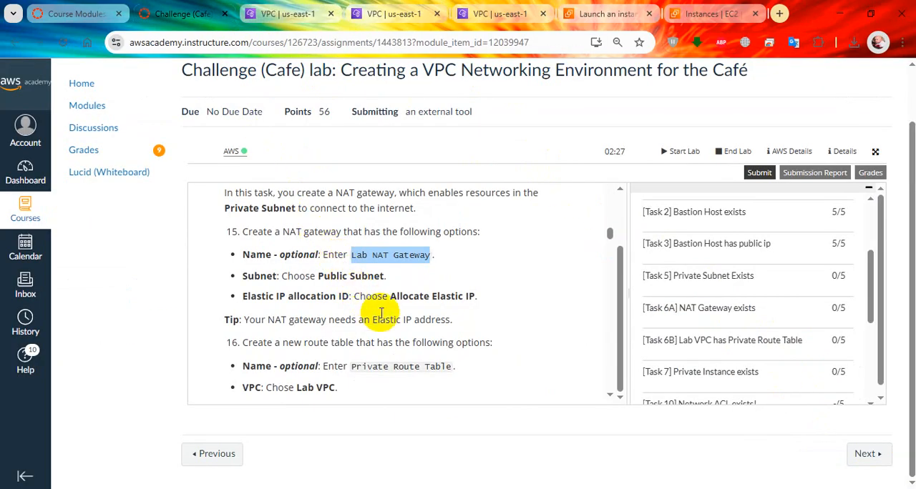
scroll(299, 299, "down", 1)
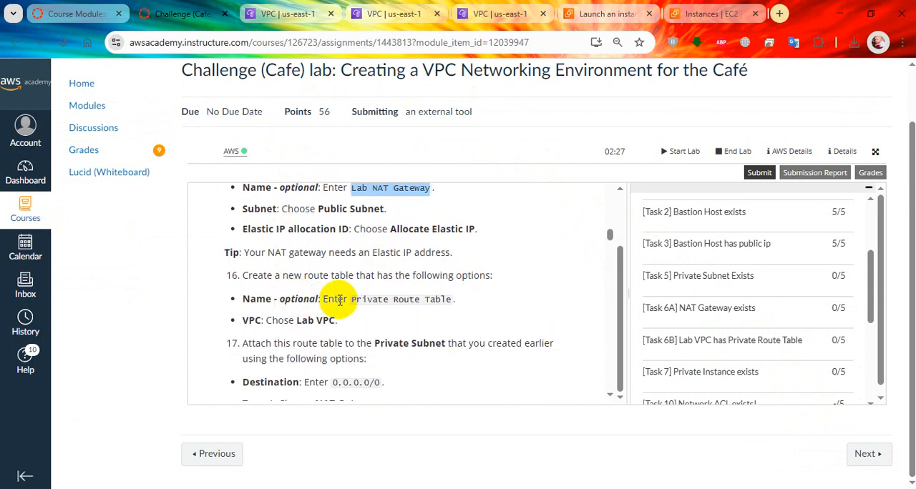
left_click_drag(349, 299, 439, 299)
right_click(444, 299)
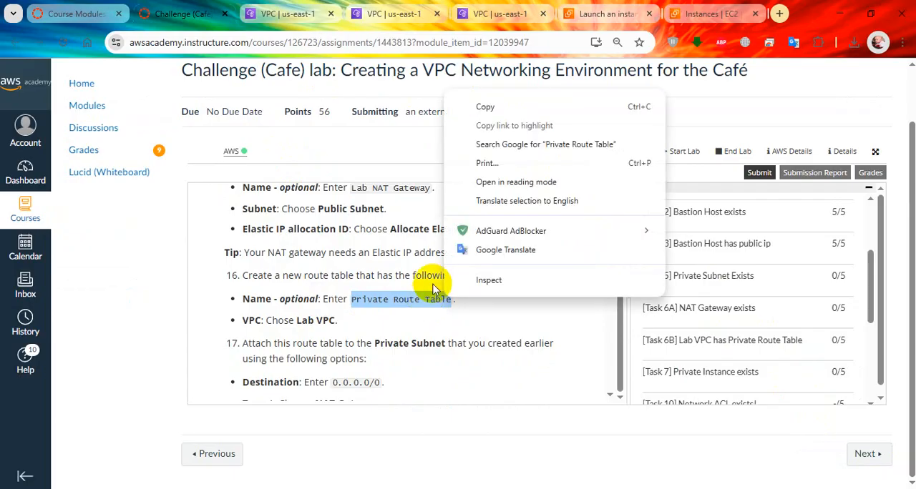
left_click(484, 107)
Create a route table named Private Route Table for Lab VPC in the VPC console
left_click(291, 8)
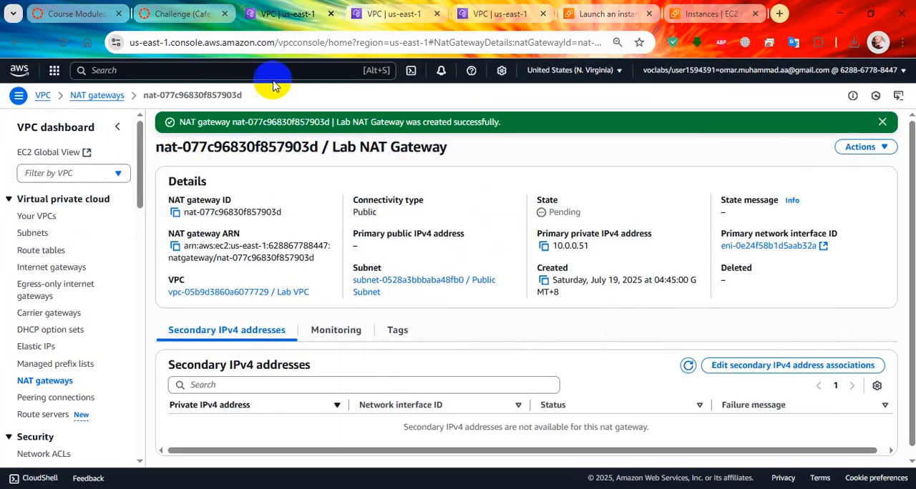
left_click(52, 258)
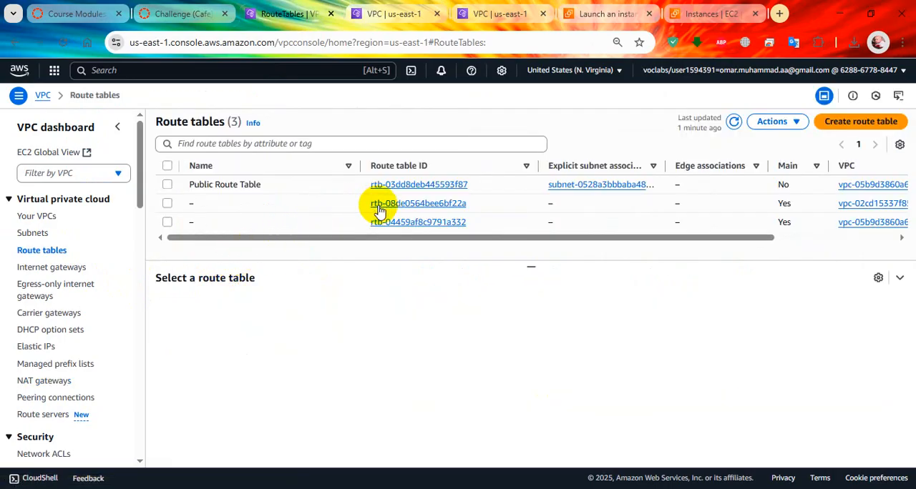
left_click(865, 122)
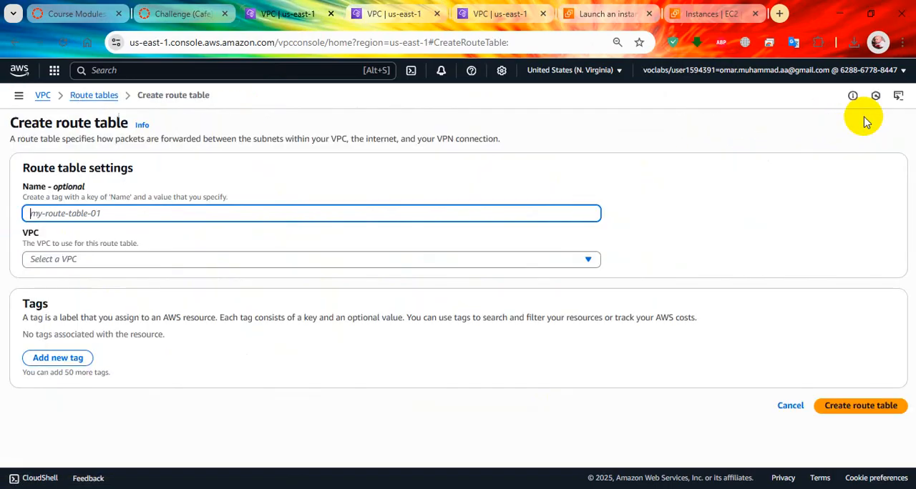
key("ctrl+v")
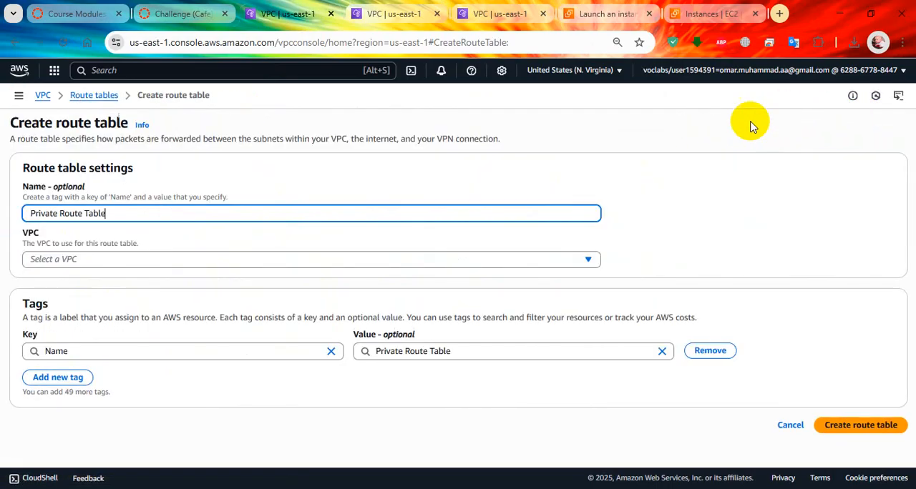
left_click(241, 261)
left_click(225, 315)
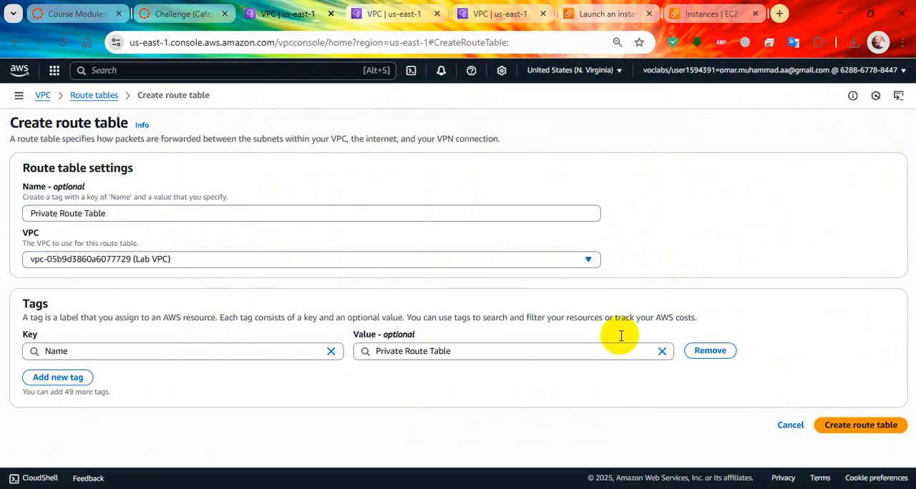
left_click(836, 425)
Find the route options in step 17 of the lab instructions and copy the destination 0.0.0.0/0
left_click(186, 6)
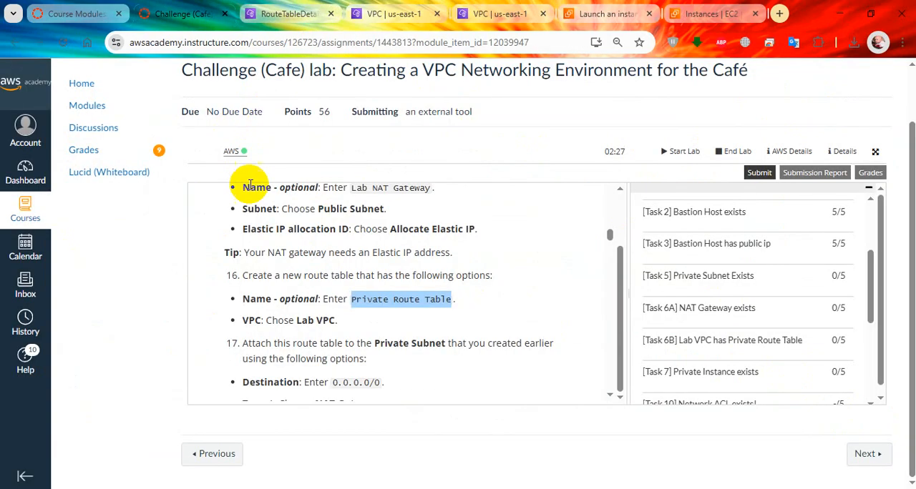
scroll(321, 336, "down", 1)
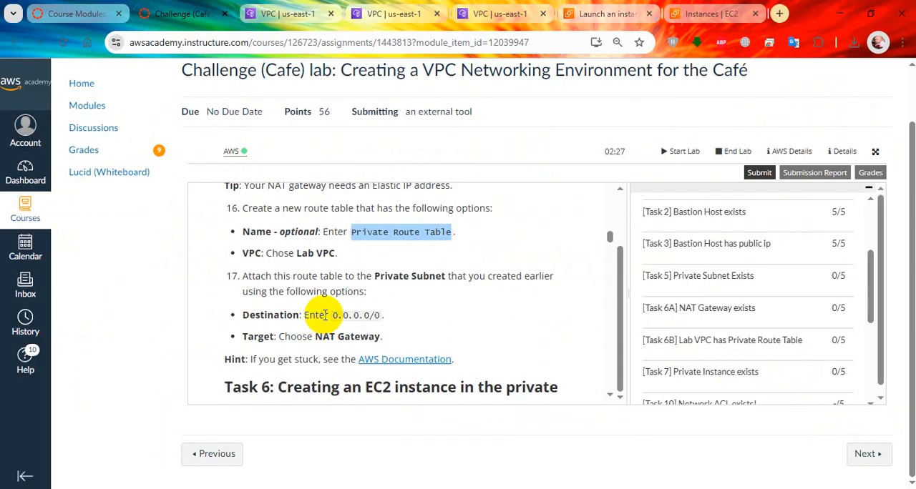
left_click_drag(331, 316, 364, 315)
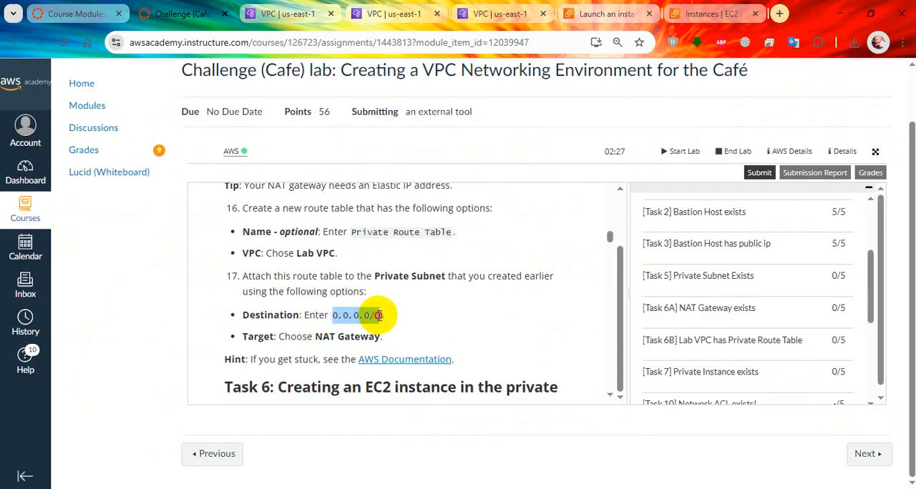
right_click(379, 315)
left_click(419, 124)
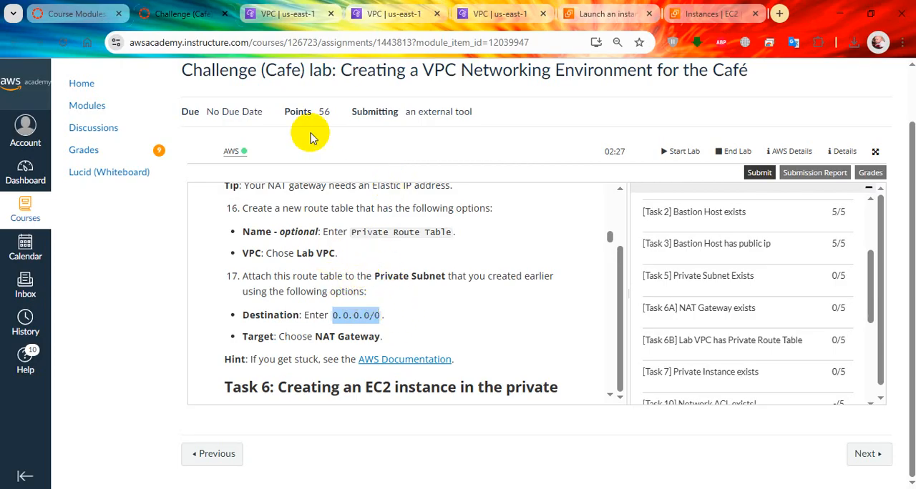
Add a route to Private Route Table with destination 0.0.0.0/0 targeting the lab's NAT gateway, and save the changes
left_click(301, 7)
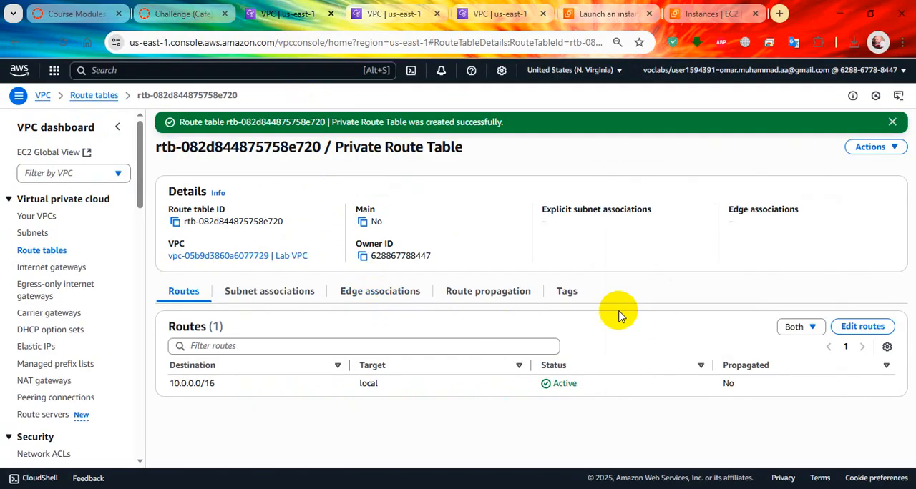
left_click(863, 327)
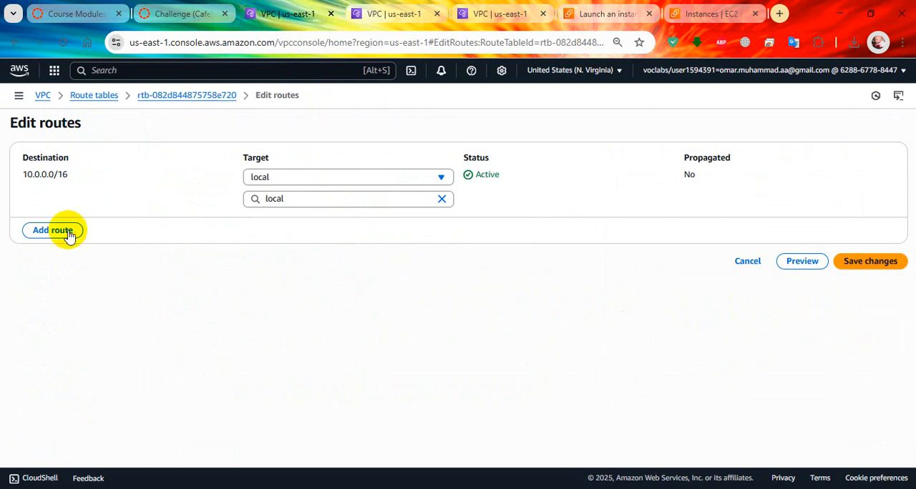
left_click(56, 231)
left_click(143, 221)
left_click(137, 243)
left_click(342, 222)
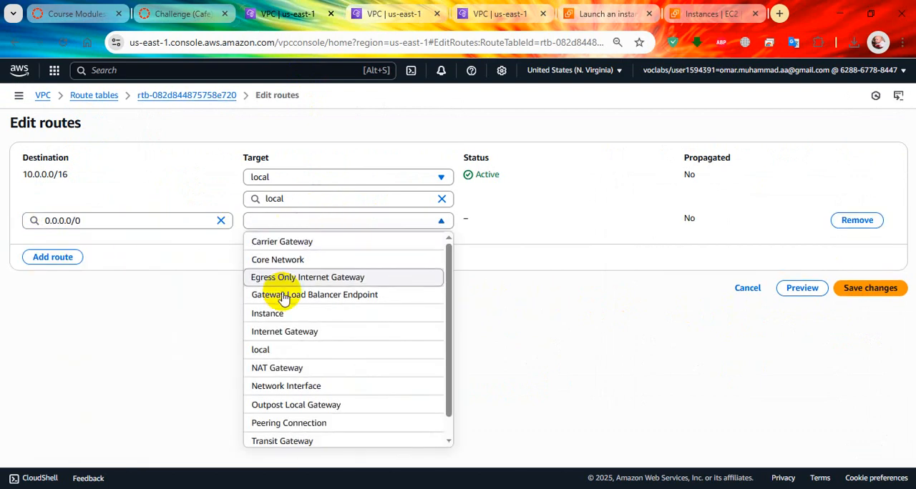
left_click(299, 368)
left_click(327, 241)
left_click(333, 280)
left_click(882, 296)
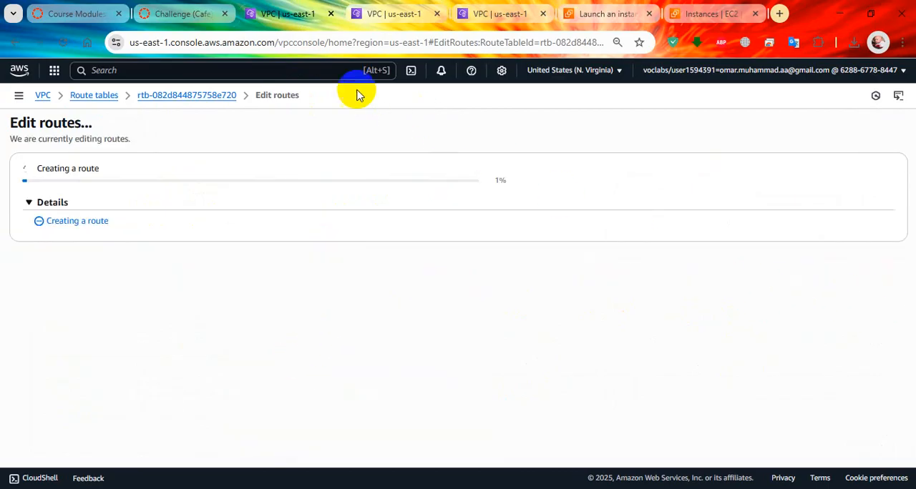
Review the private subnet attachment in step 17 and the start of Task 6 in the lab instructions
left_click(179, 11)
scroll(398, 312, "down", 1)
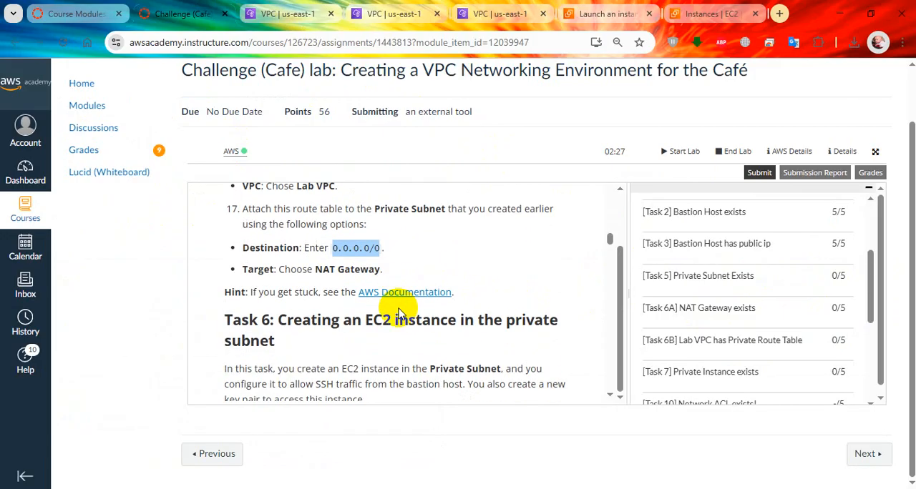
scroll(398, 312, "down", 1)
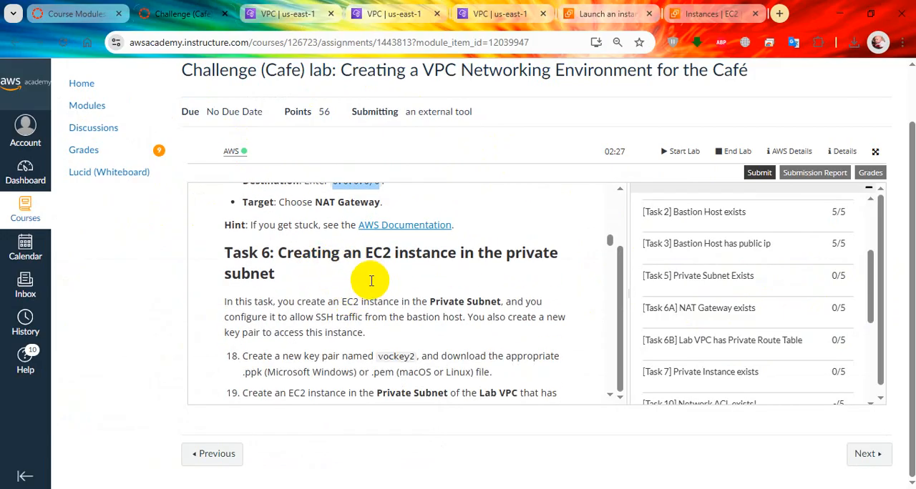
scroll(371, 280, "down", 1)
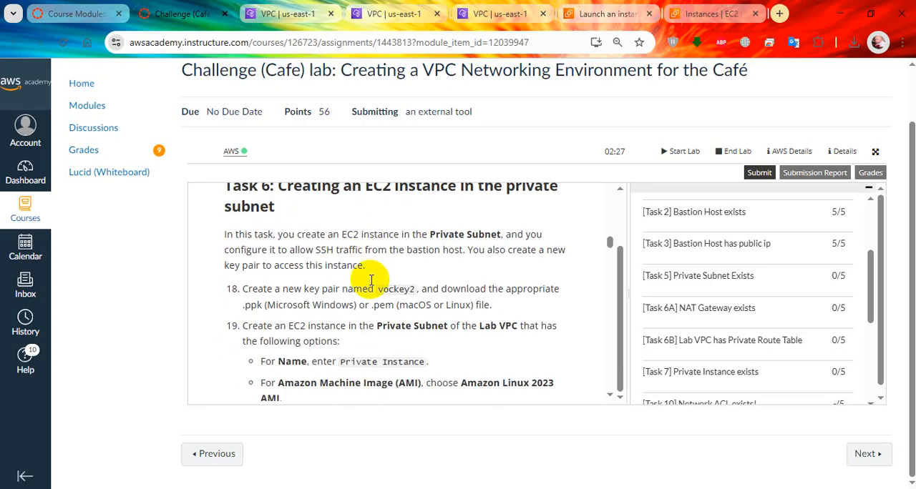
scroll(372, 280, "up", 1)
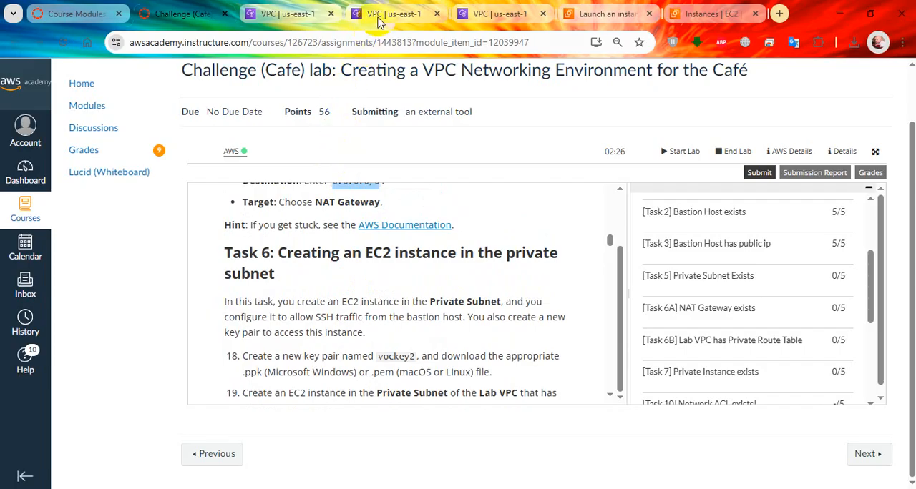
Associate Private Subnet with Private Route Table in the VPC console and check the subnet's routes
left_click(396, 7)
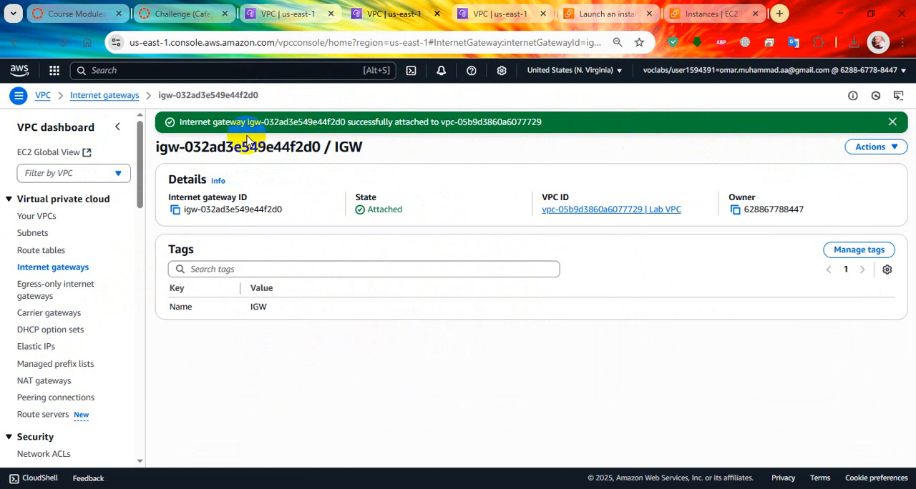
left_click(296, 17)
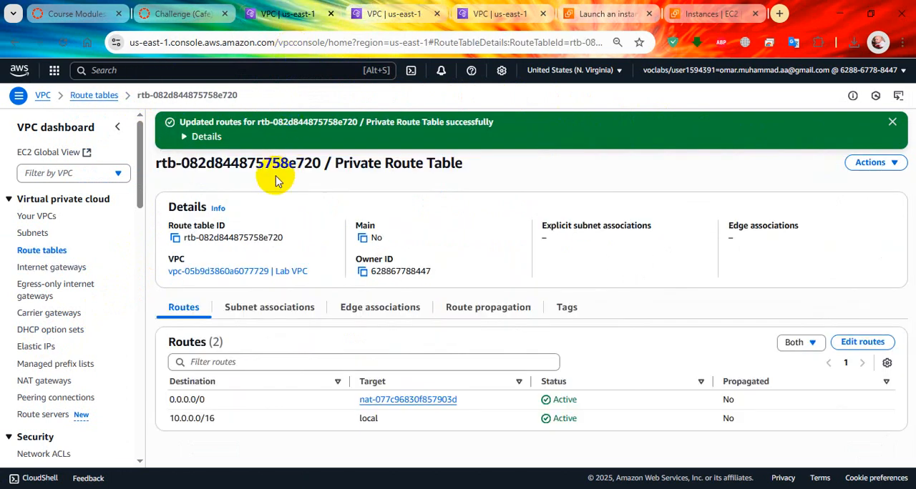
left_click(43, 234)
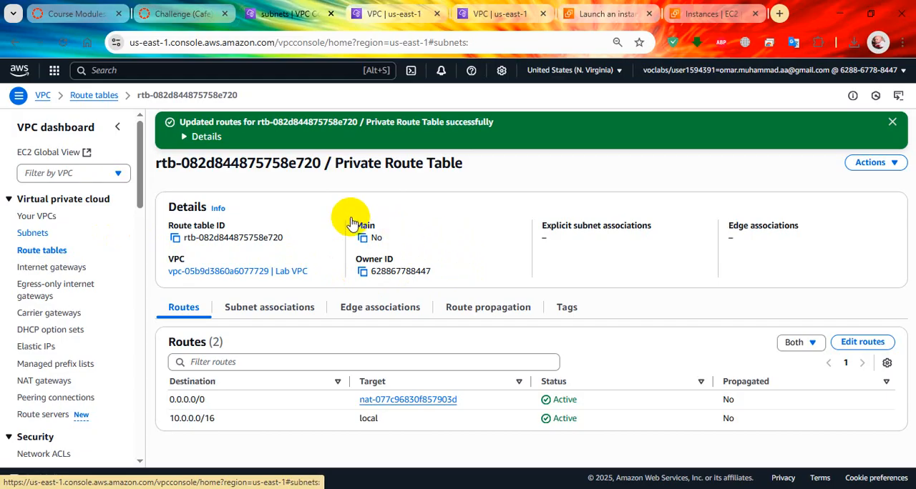
scroll(301, 225, "down", 3)
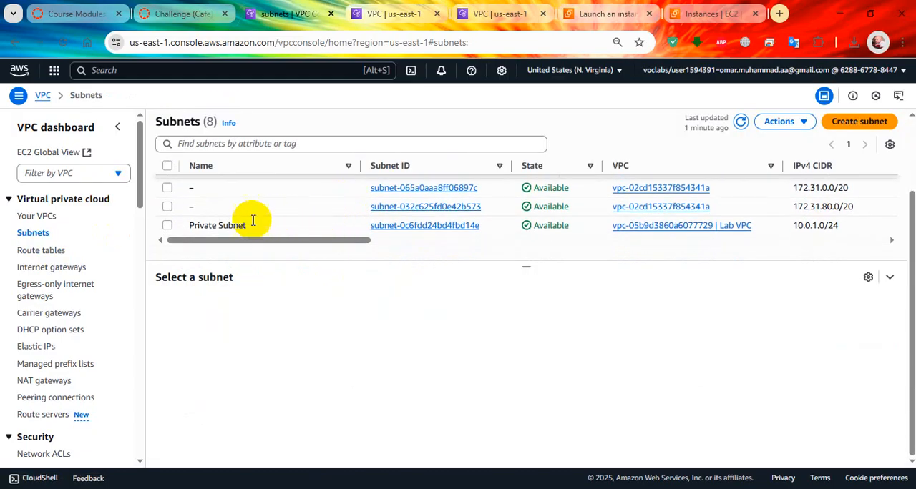
left_click(166, 226)
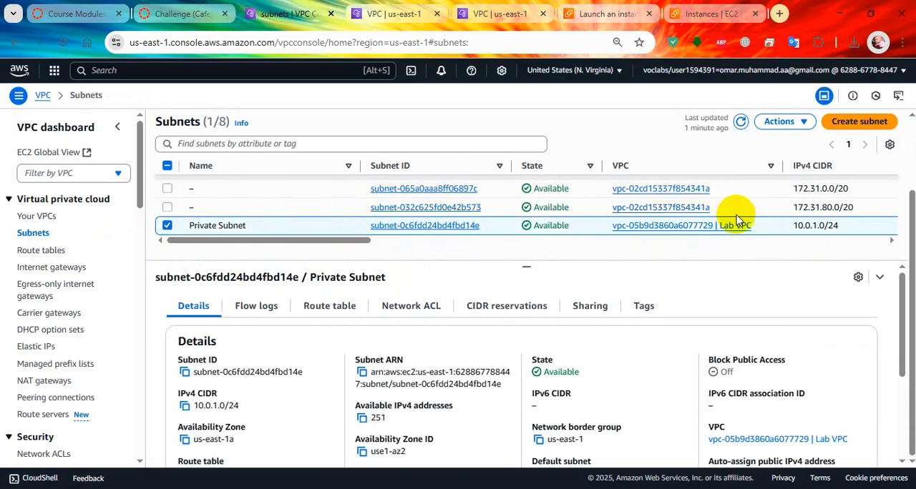
left_click(351, 306)
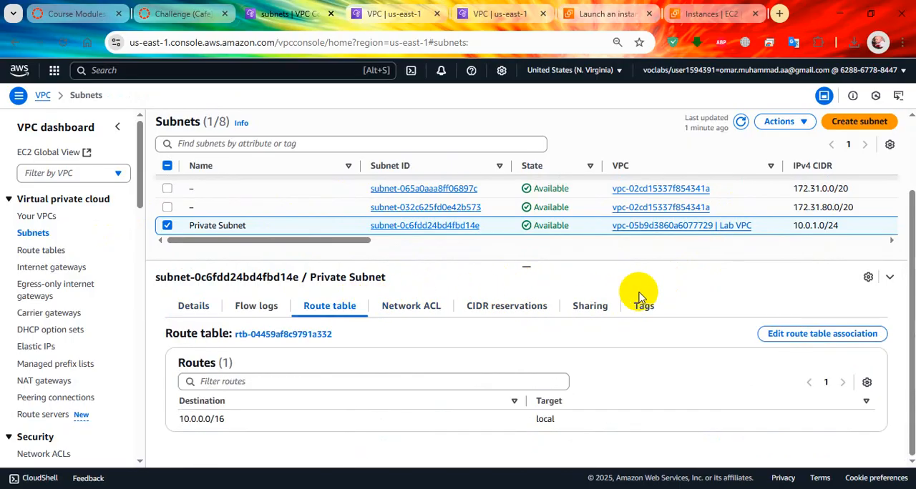
left_click(874, 334)
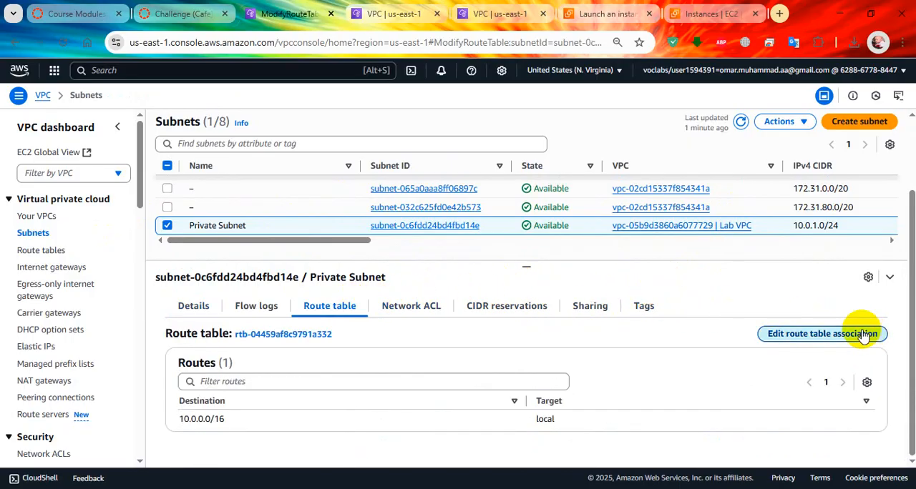
left_click(233, 221)
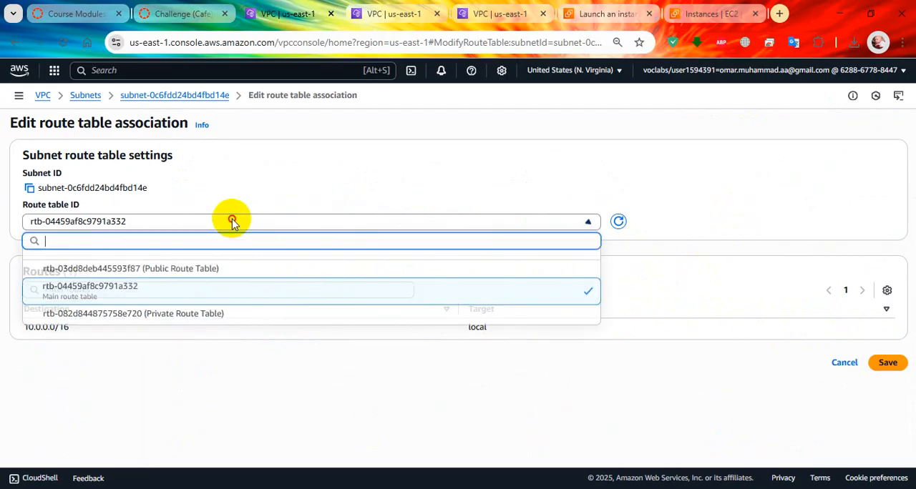
left_click(214, 316)
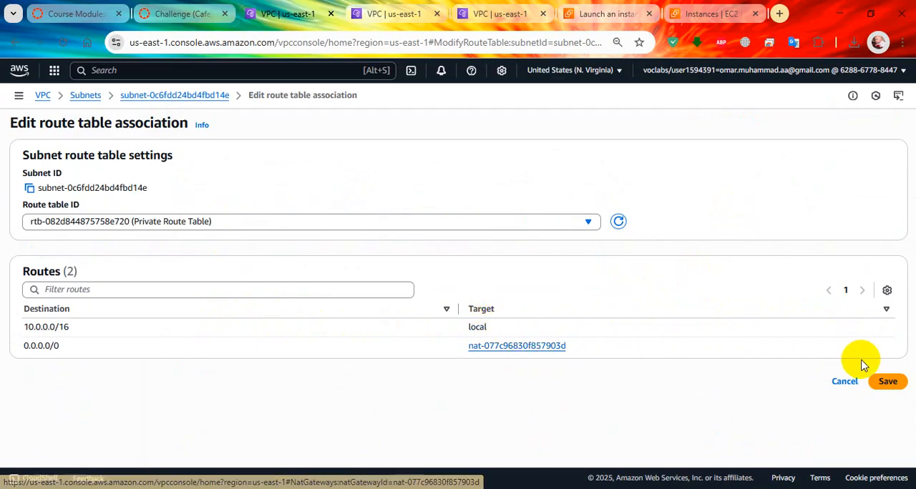
left_click(901, 384)
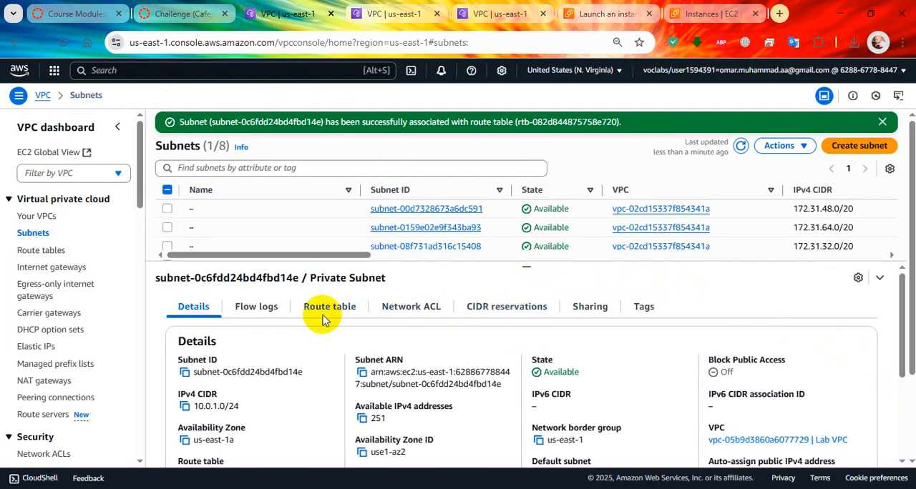
scroll(304, 222, "down", 3)
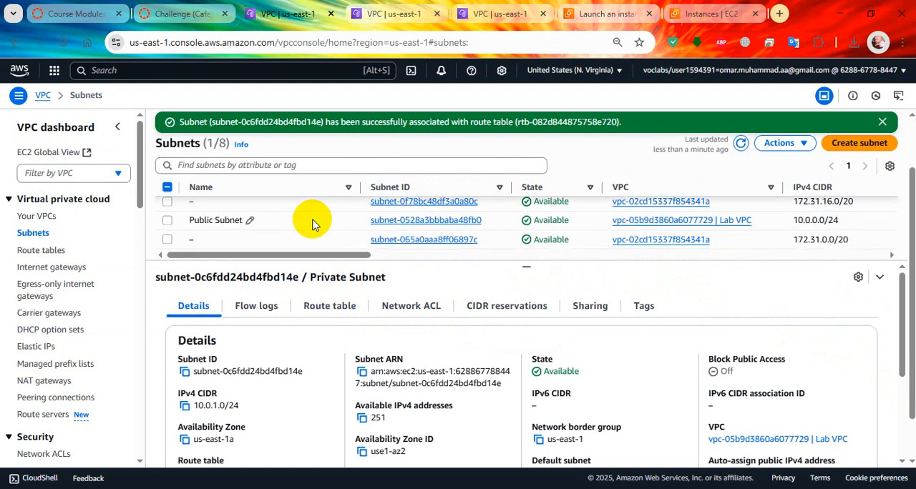
left_click(329, 307)
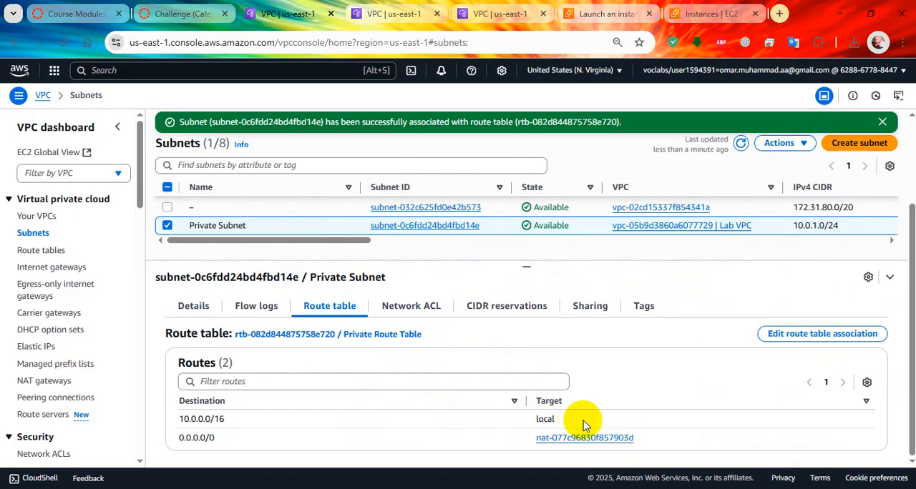
Widen the lab instructions, read the Task 6 key pair and instance options, and copy the name Private Instance
left_click(183, 13)
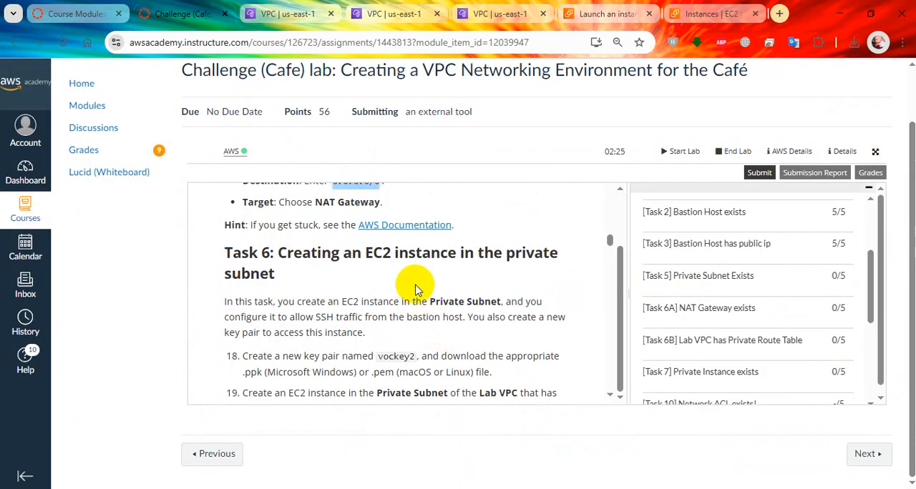
left_click_drag(628, 247, 714, 246)
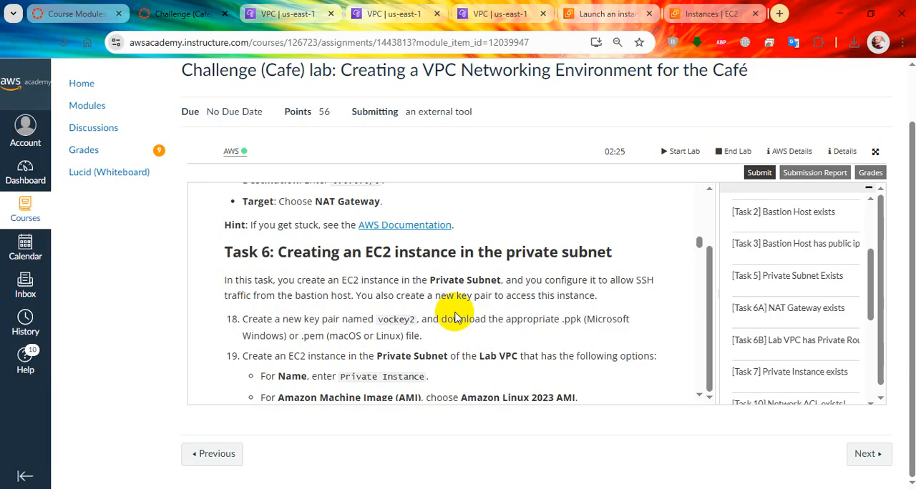
scroll(615, 307, "down", 1)
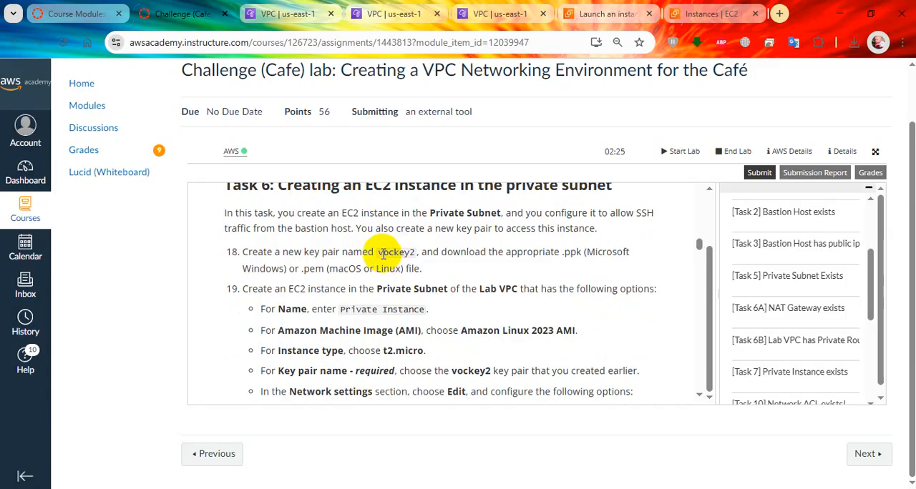
left_click_drag(379, 257, 409, 259)
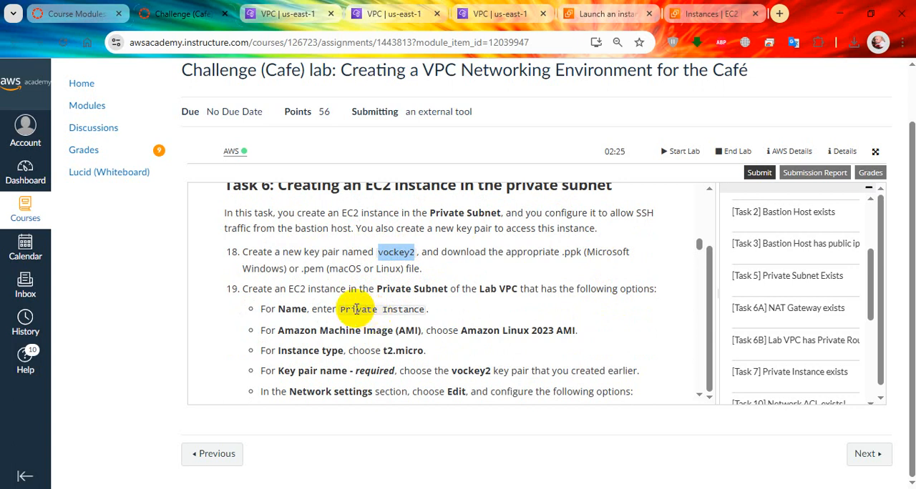
left_click_drag(342, 309, 426, 315)
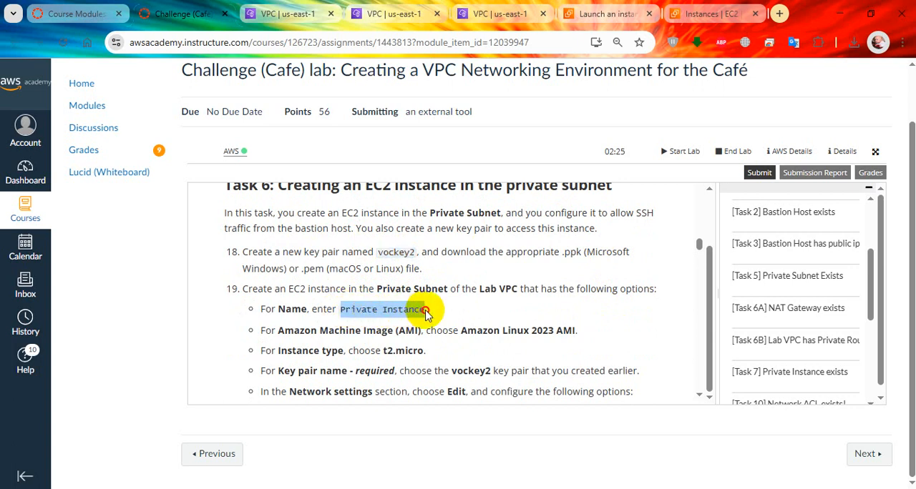
right_click(412, 309)
left_click(442, 62)
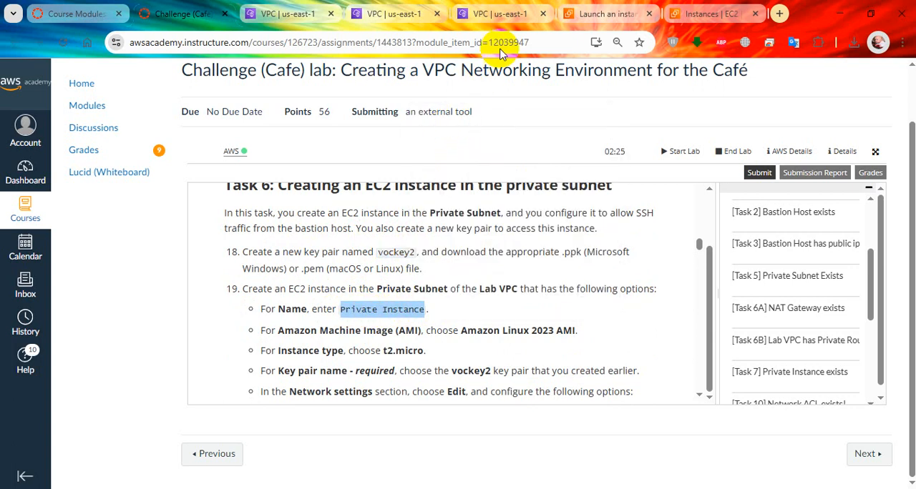
Start launching a new EC2 instance from the Instances page and name it Private Instance
left_click(588, 7)
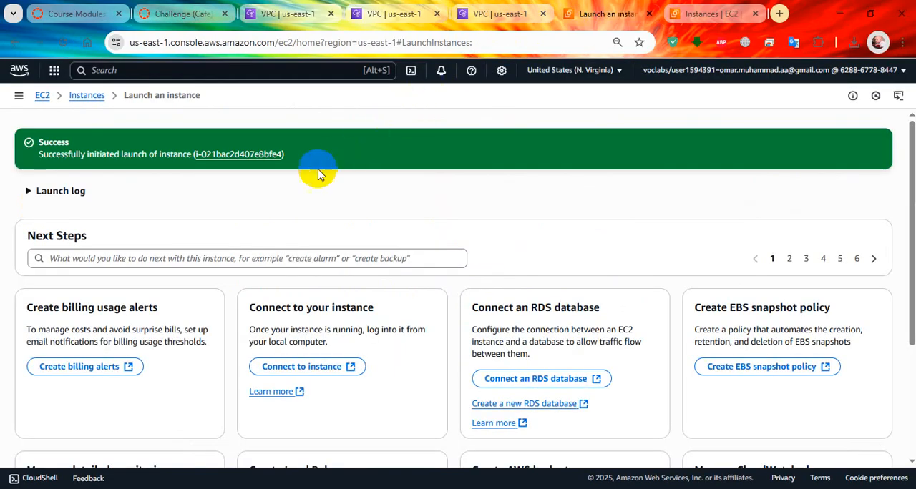
left_click(86, 94)
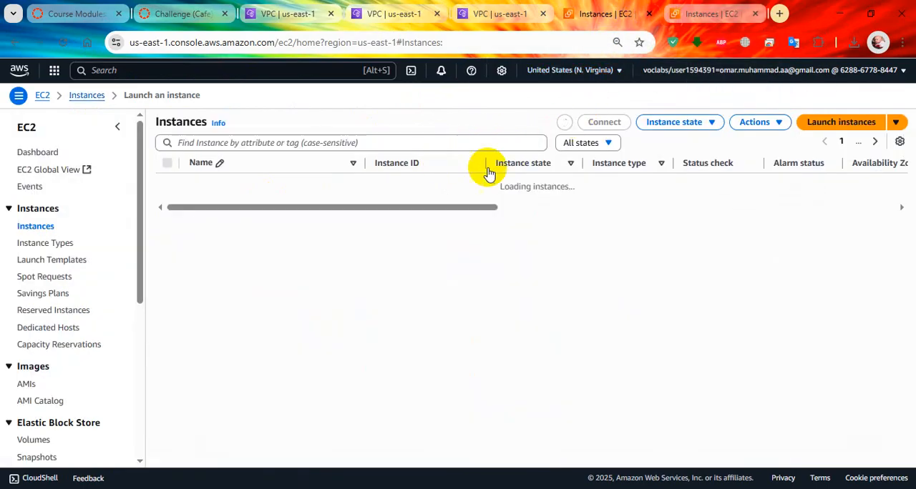
left_click(832, 121)
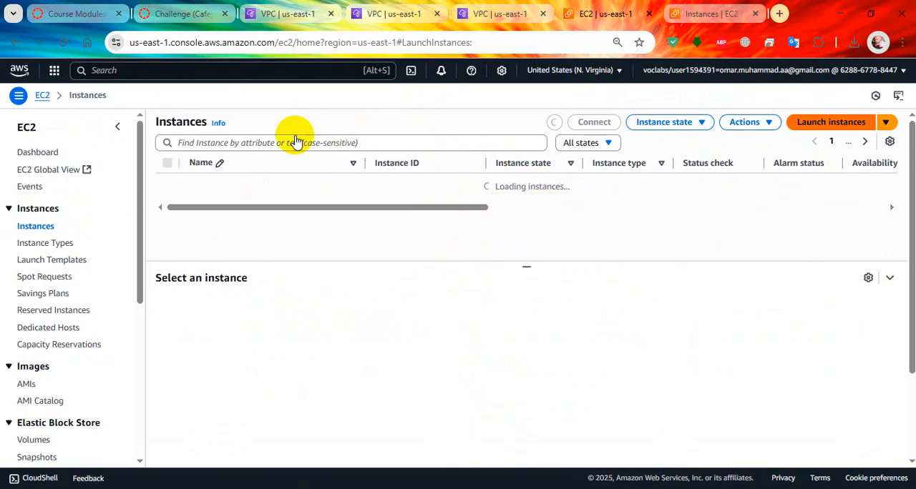
left_click(182, 14)
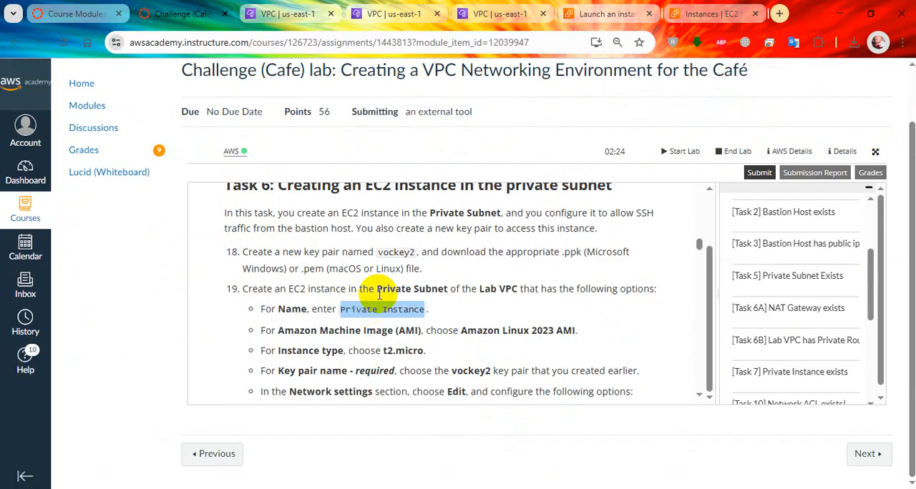
left_click(612, 13)
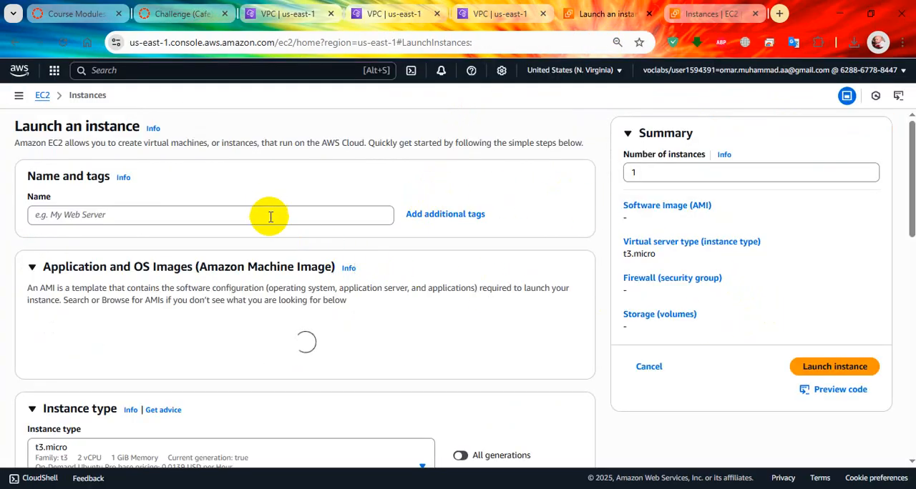
left_click(272, 219)
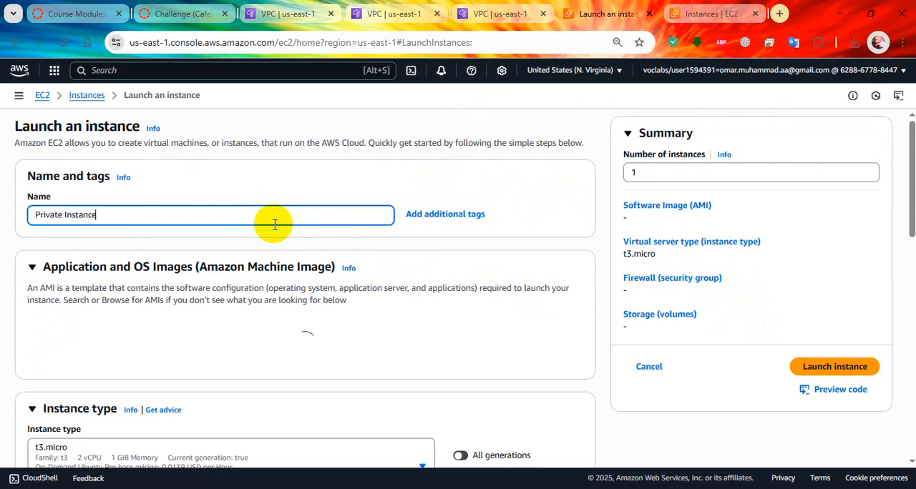
scroll(281, 234, "down", 1)
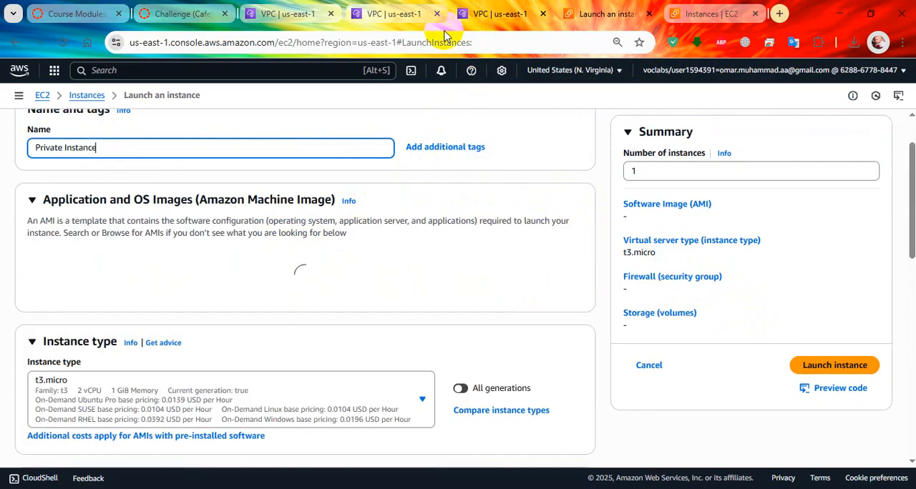
Read the private instance's AMI, type, key pair and network options in the lab instructions, and copy the name Private Instance SG
left_click(190, 13)
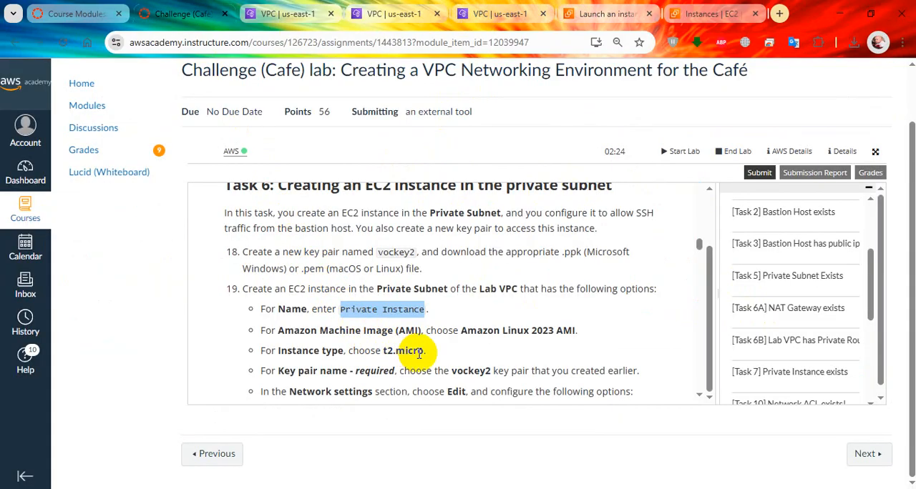
scroll(429, 354, "down", 1)
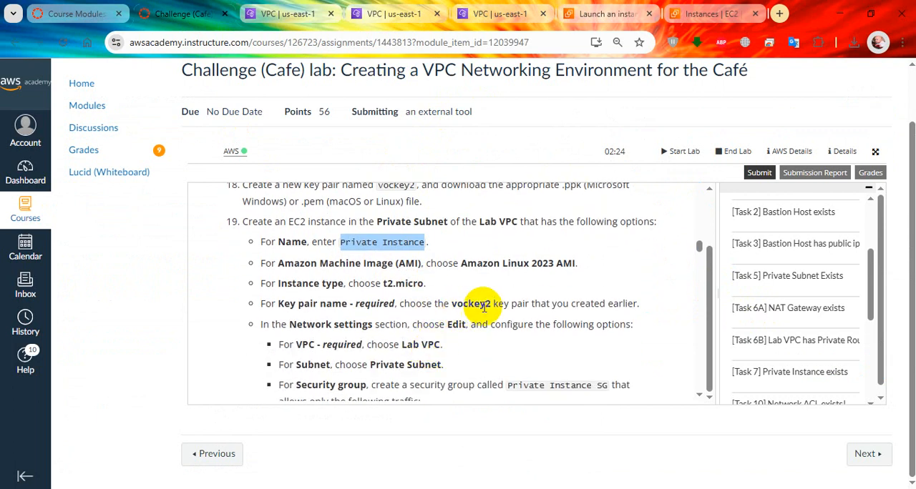
scroll(400, 337, "down", 1)
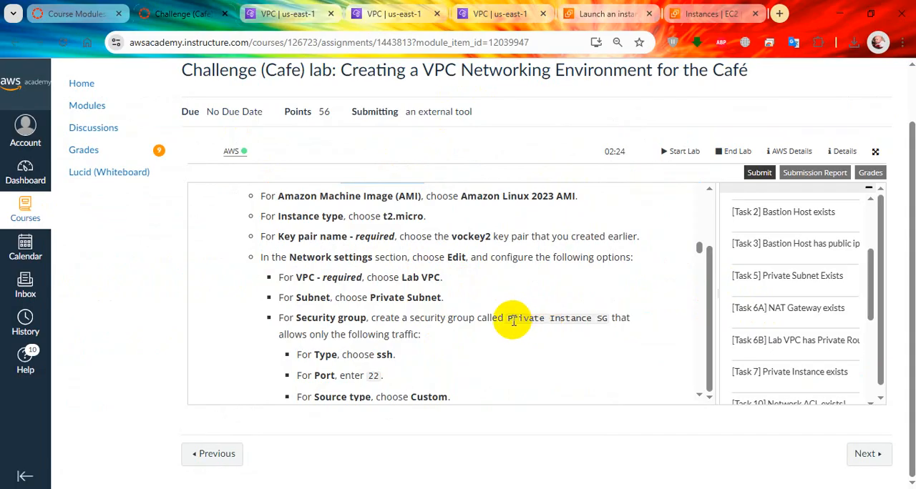
left_click_drag(509, 320, 612, 320)
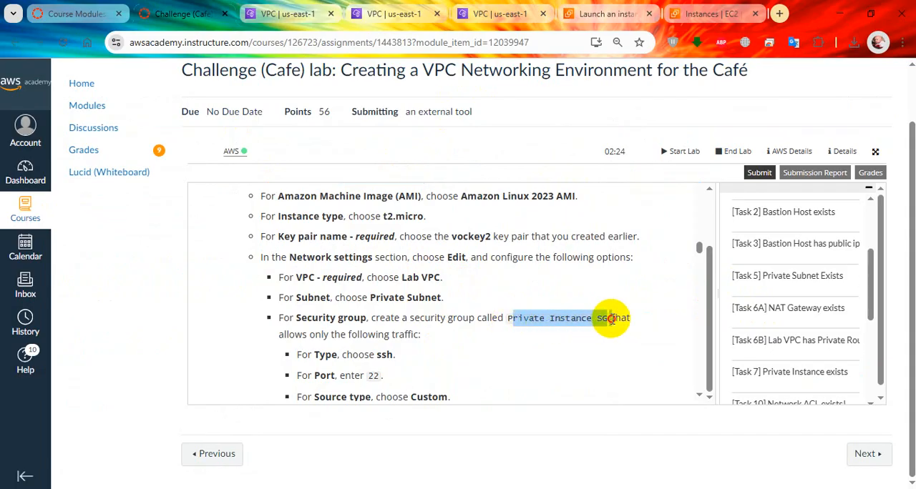
left_click_drag(507, 324, 606, 324)
right_click(601, 319)
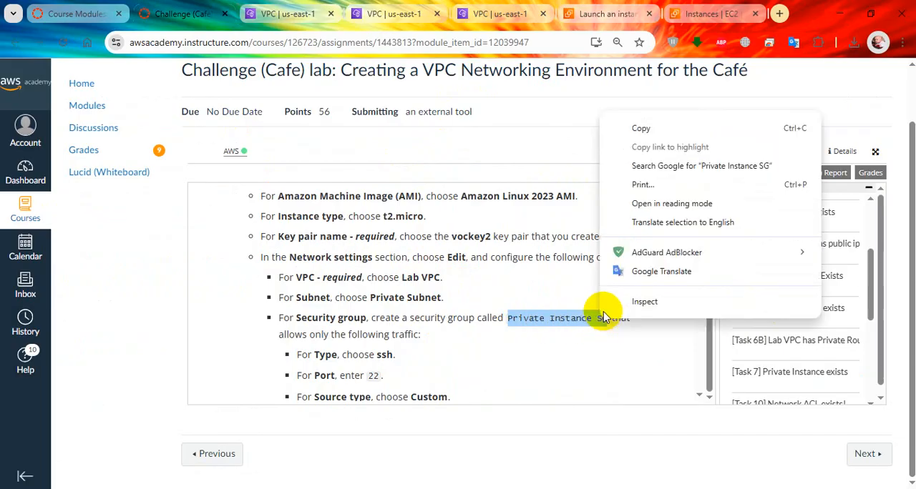
left_click(636, 134)
Review the SSH rule requirements for the private instance's security group and the start of Task 7, checking the EC2 pages in between
scroll(486, 280, "down", 1)
scroll(487, 282, "down", 1)
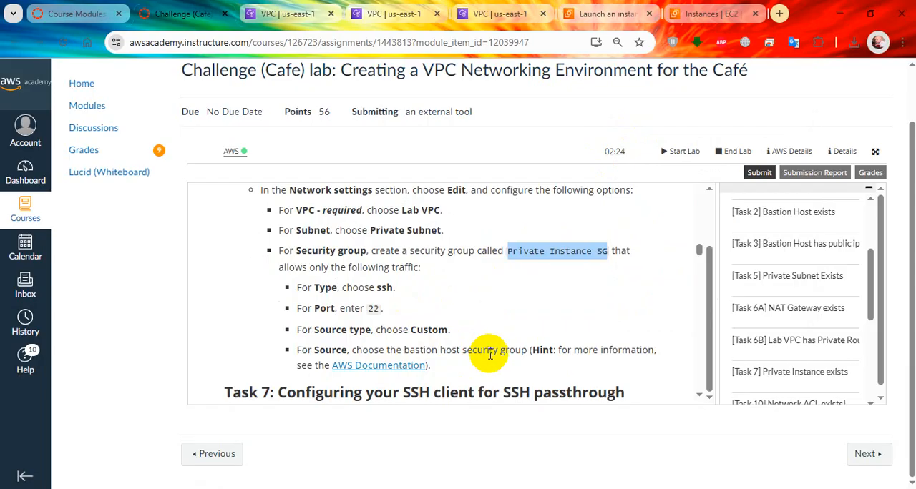
scroll(473, 352, "down", 1)
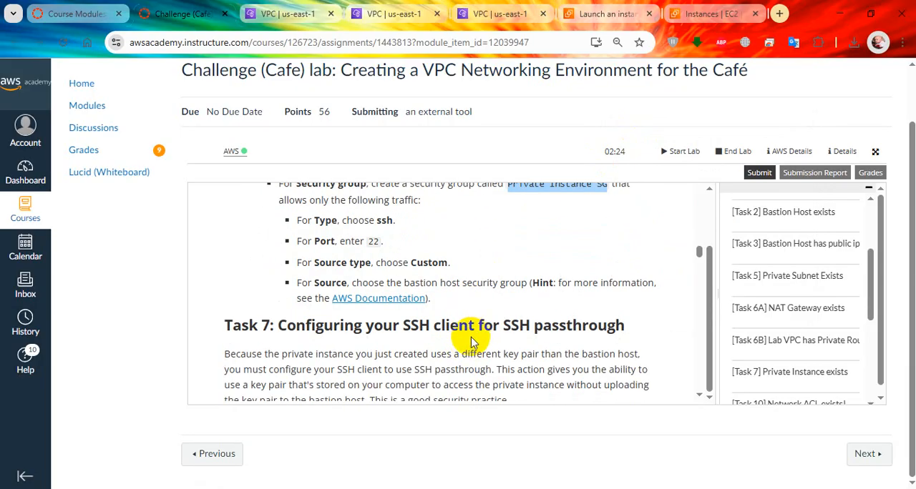
left_click(707, 14)
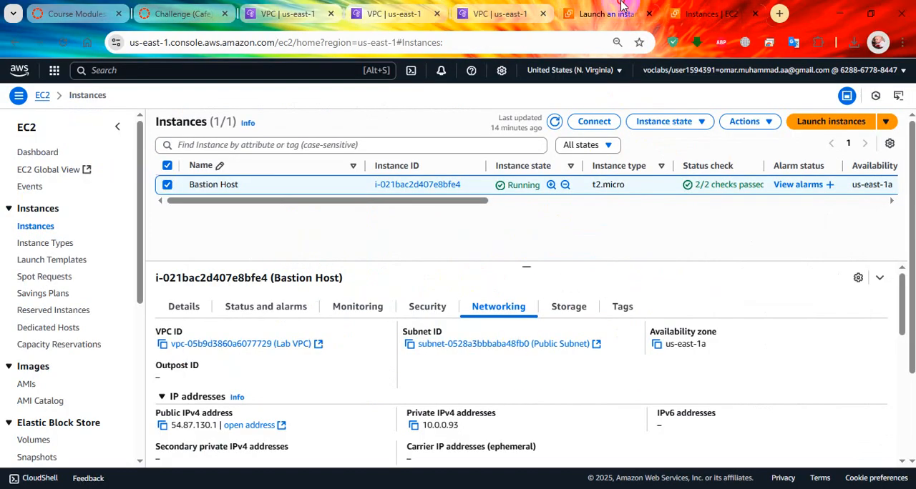
left_click(621, 7)
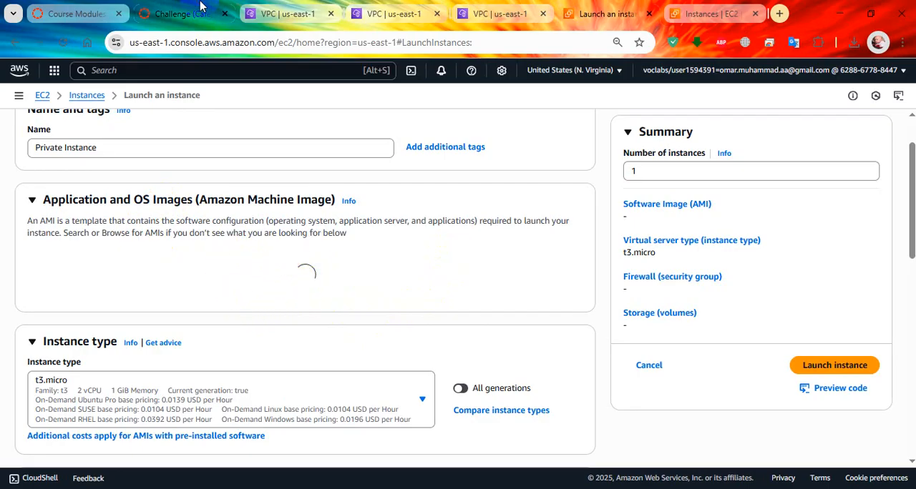
left_click(183, 14)
scroll(422, 332, "up", 3)
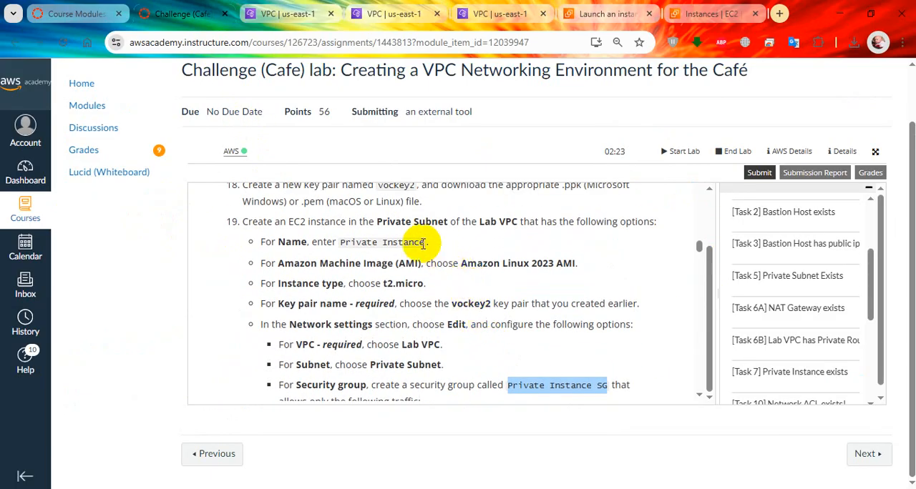
scroll(423, 244, "up", 1)
scroll(435, 244, "down", 5)
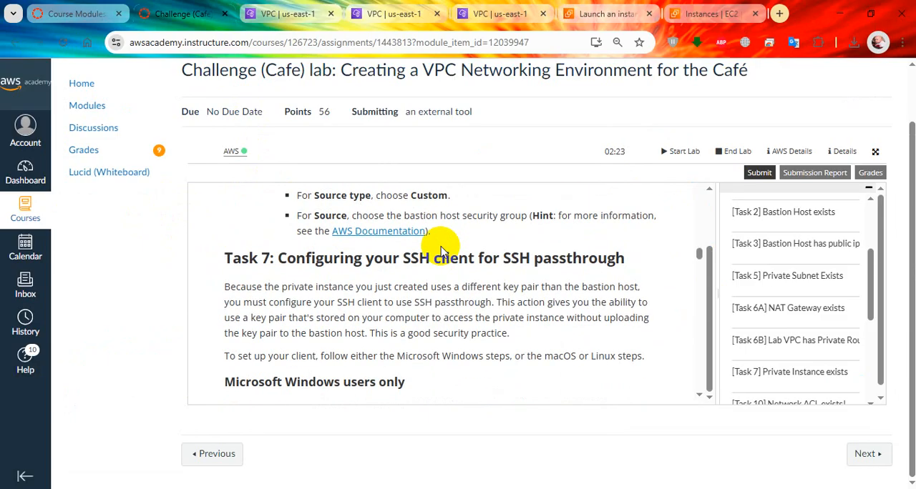
scroll(441, 250, "up", 7)
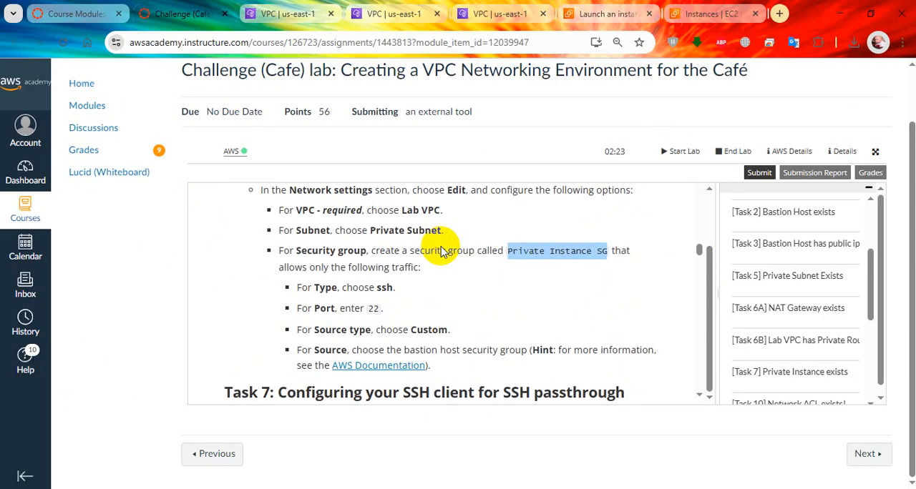
scroll(441, 251, "down", 1)
scroll(441, 251, "down", 2)
Set the private instance's type to t2.micro on the launch form and close two extra VPC browser tabs
left_click(605, 14)
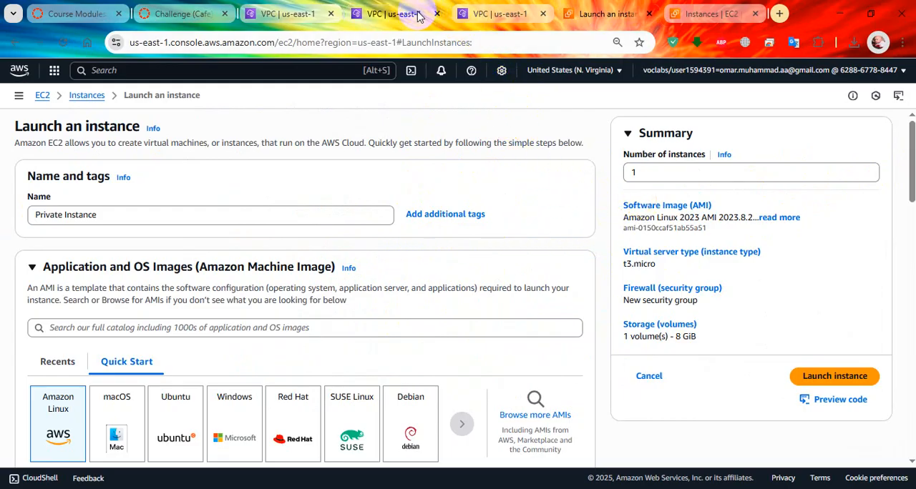
scroll(420, 17, "down", 2)
scroll(260, 342, "down", 2)
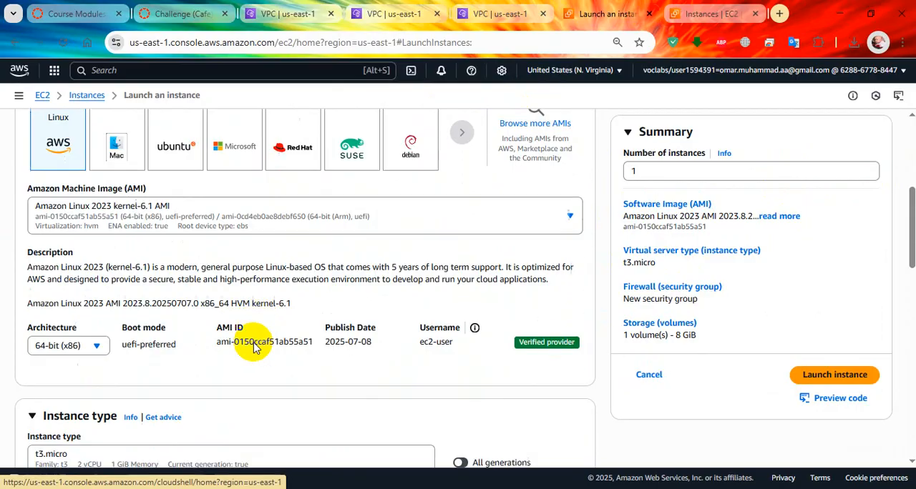
scroll(254, 347, "down", 3)
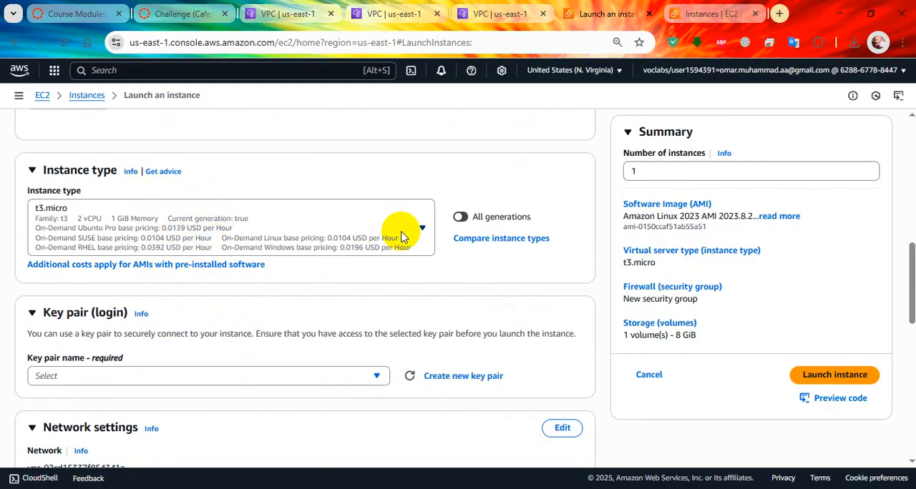
left_click(282, 235)
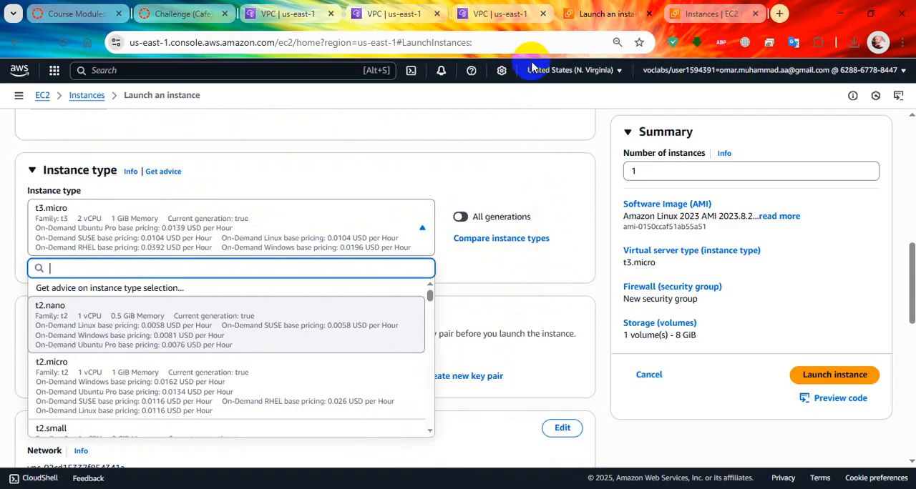
left_click(543, 13)
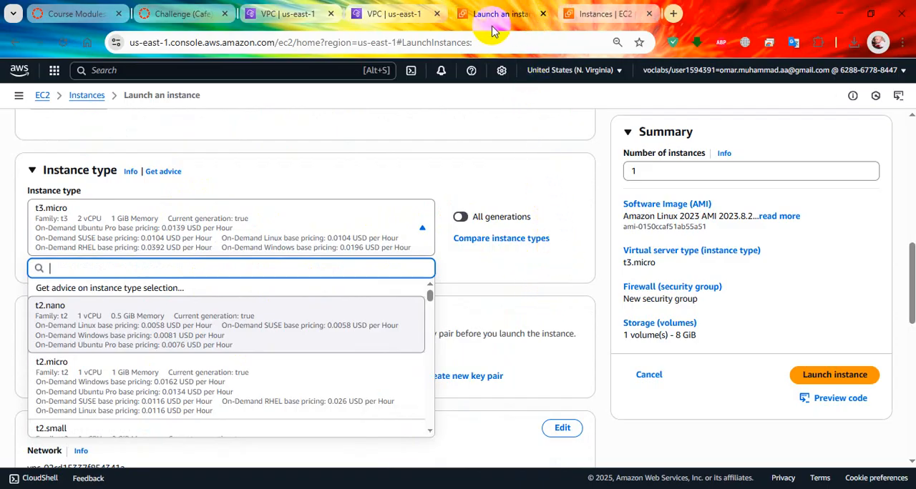
left_click(438, 14)
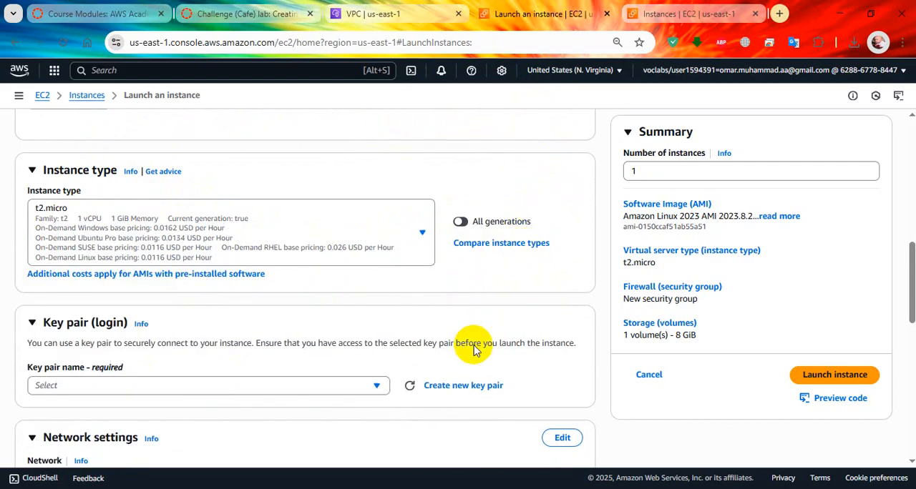
Create a new RSA key pair named vockey2 in .ppk format for the instance, checking the format against lab step 18
scroll(476, 354, "down", 1)
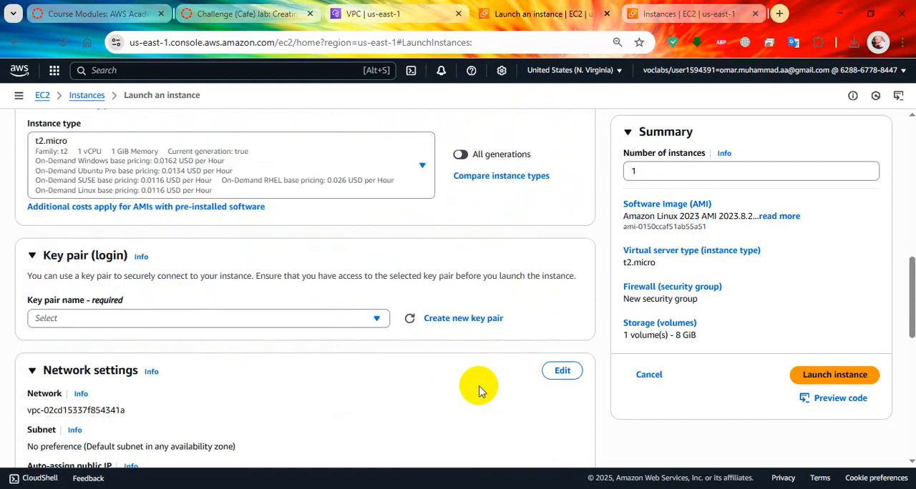
left_click(459, 319)
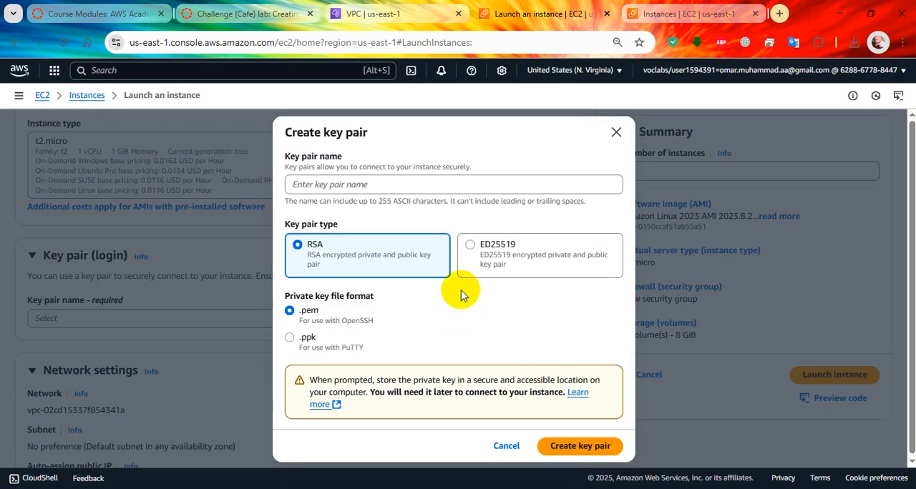
left_click(393, 186)
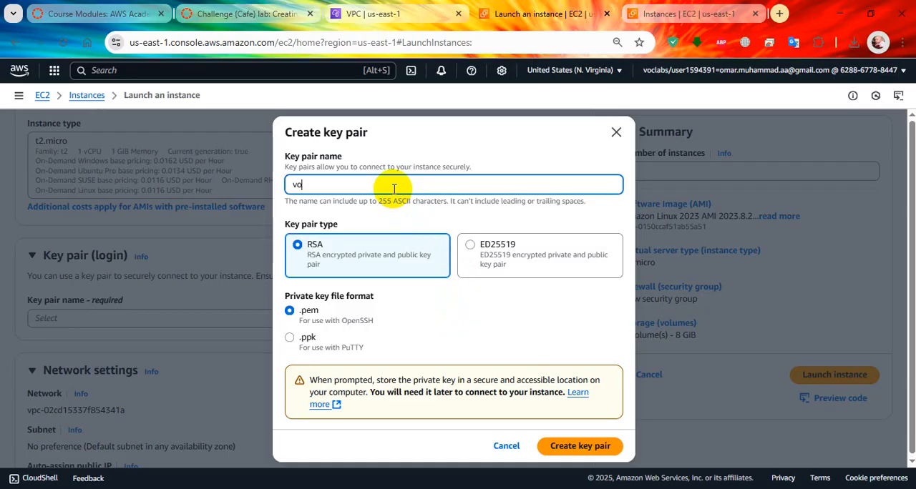
type("vockey2")
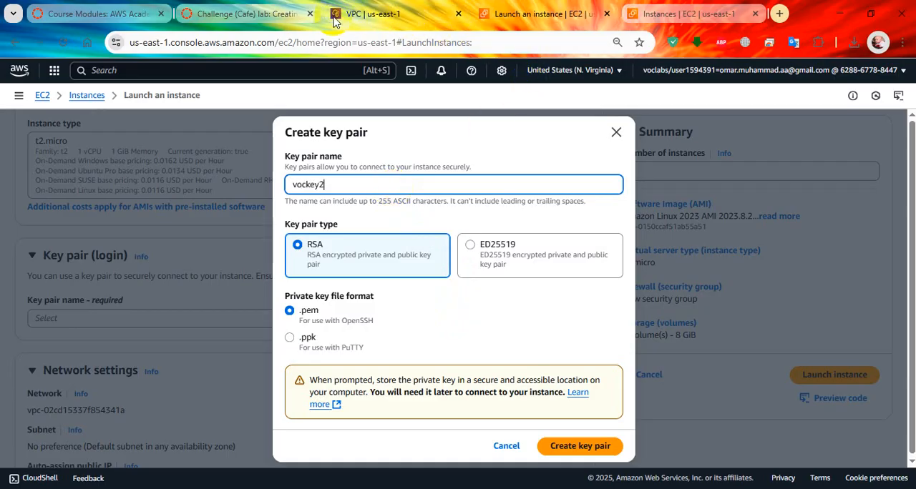
left_click(265, 16)
scroll(446, 328, "up", 5)
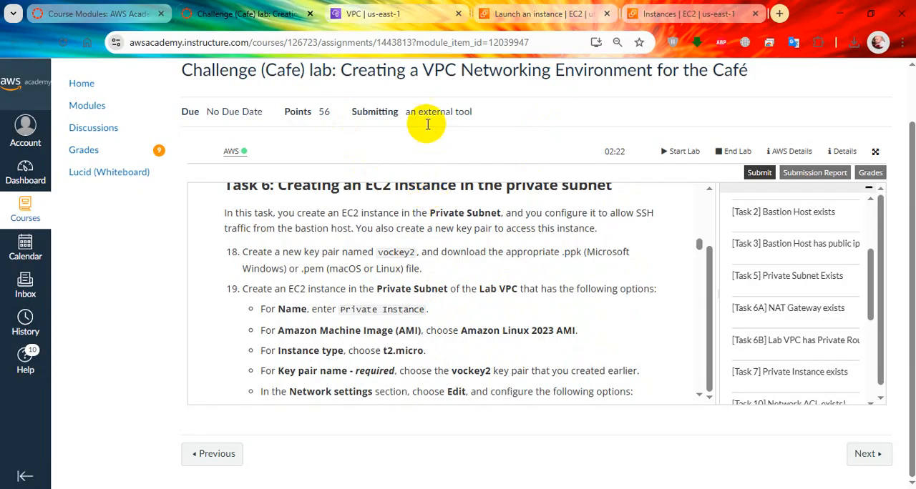
left_click(521, 14)
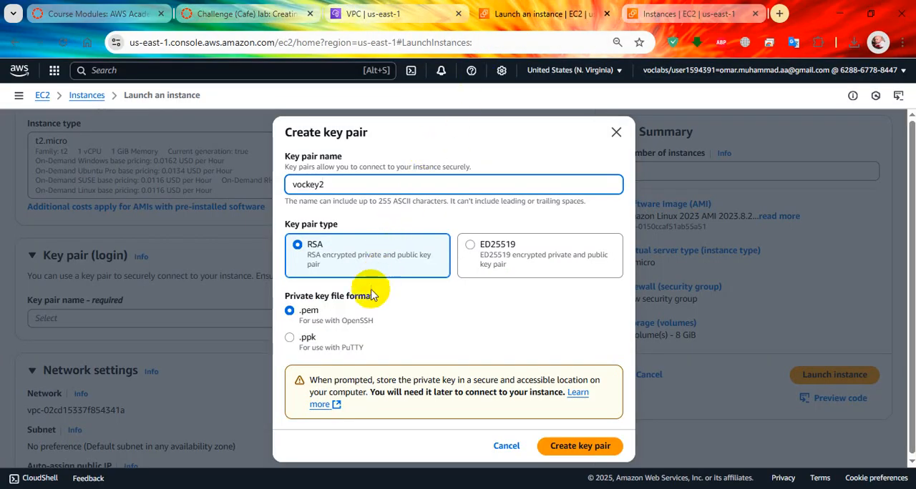
left_click(290, 340)
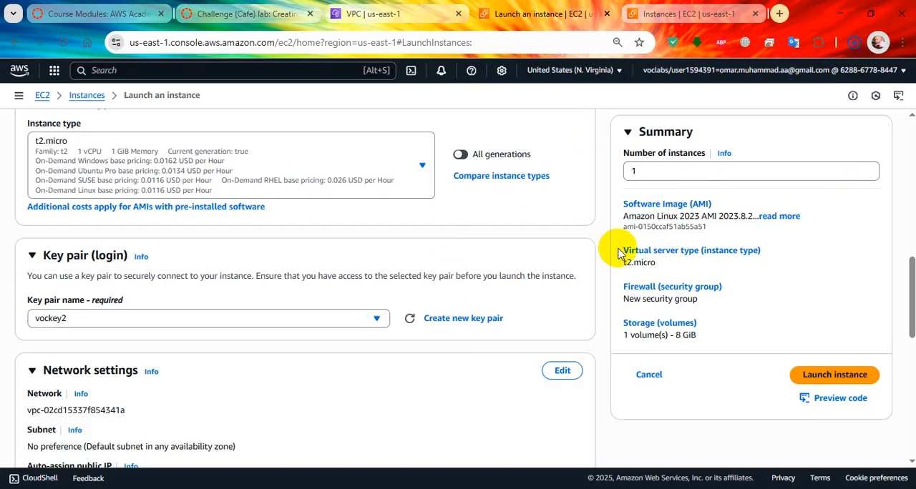
Set the instance's network to Lab VPC and its subnet to Private Subnet, checking the required options in the lab instructions
scroll(348, 341, "down", 3)
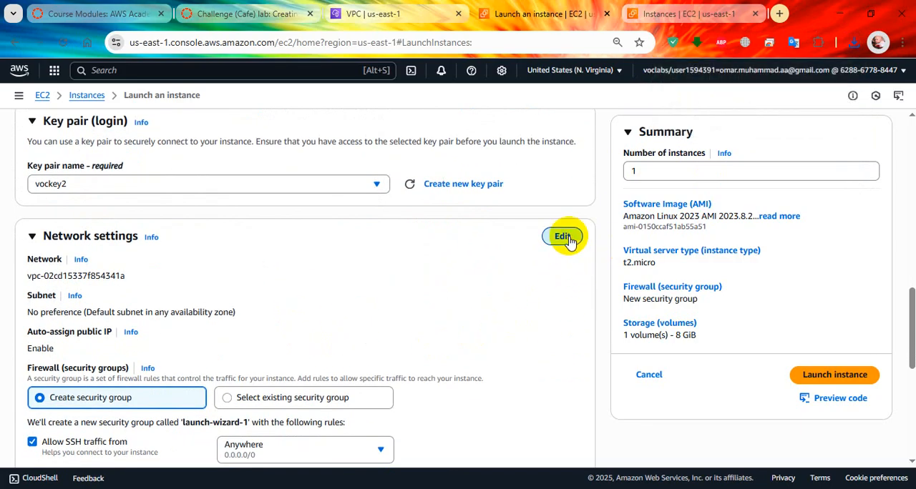
left_click(563, 237)
left_click(303, 282)
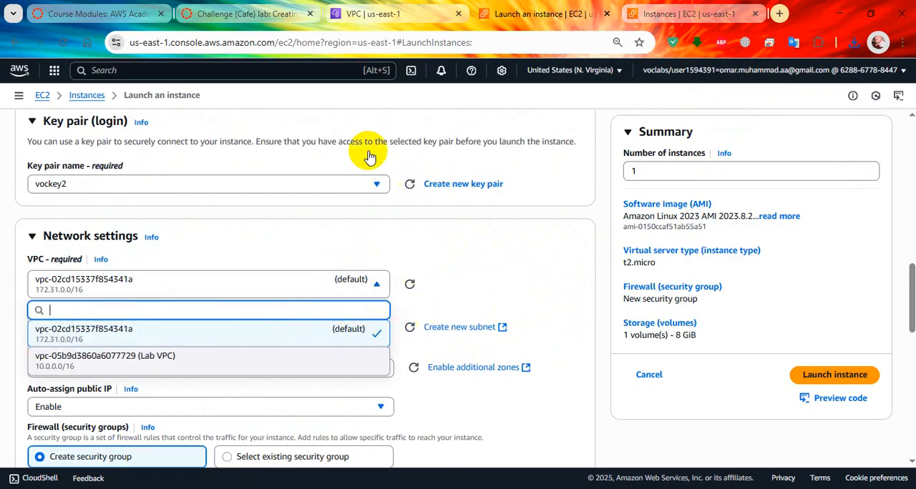
left_click(258, 7)
scroll(391, 295, "down", 1)
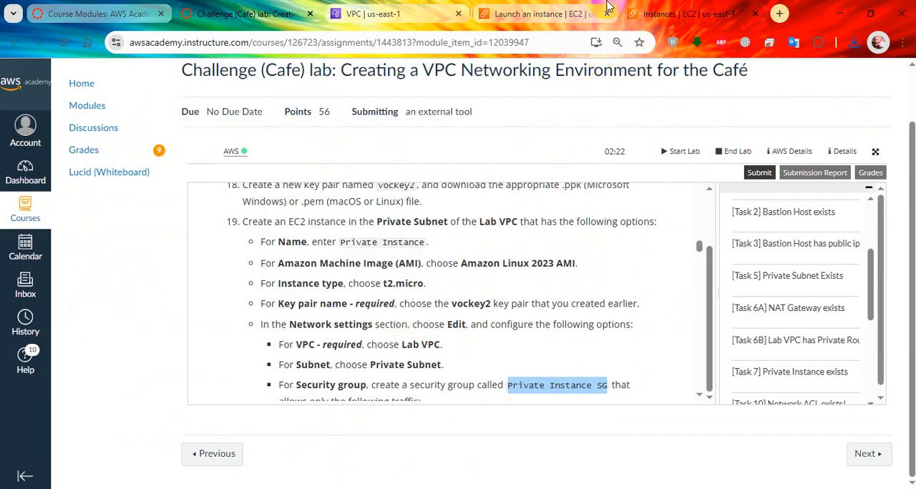
left_click(547, 12)
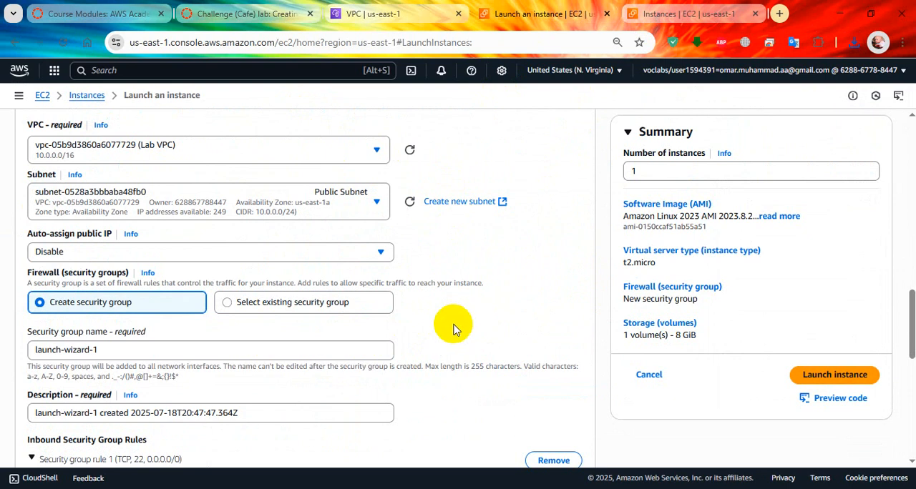
left_click(289, 204)
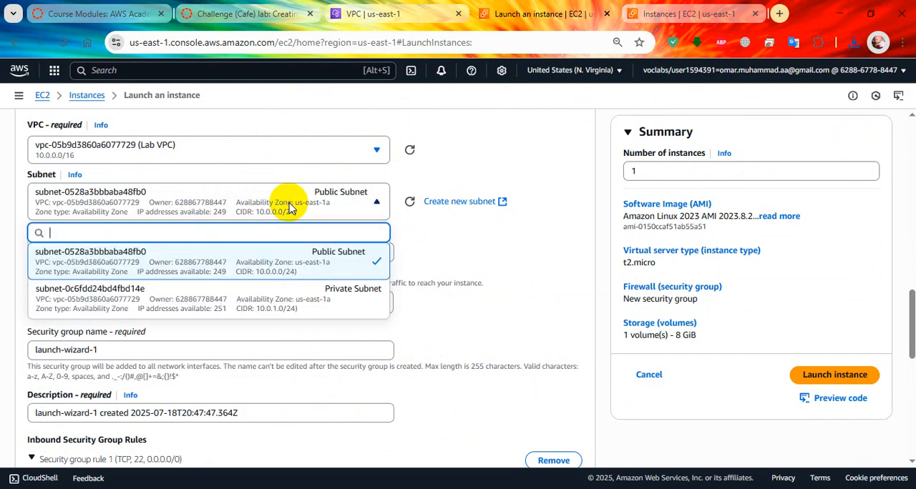
left_click(254, 300)
Check the security group requirements in the lab instructions and copy the name Private Instance SG for the launch form
left_click(243, 13)
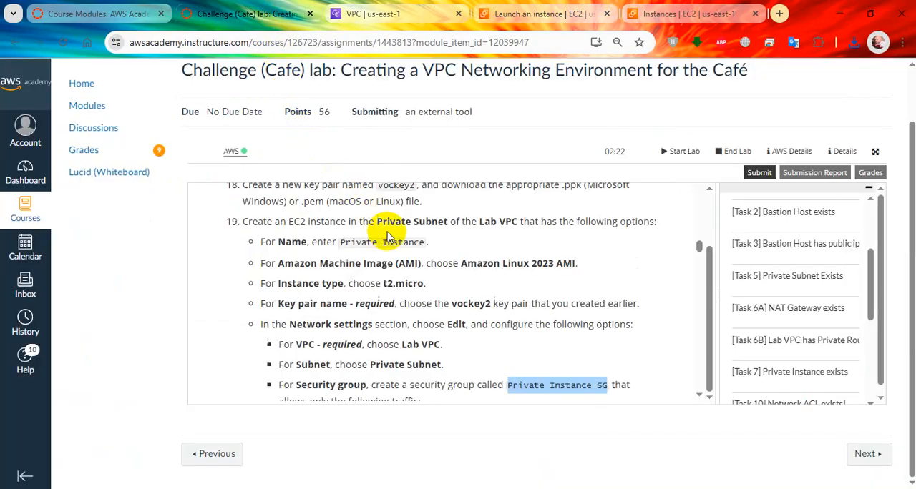
scroll(441, 347, "down", 1)
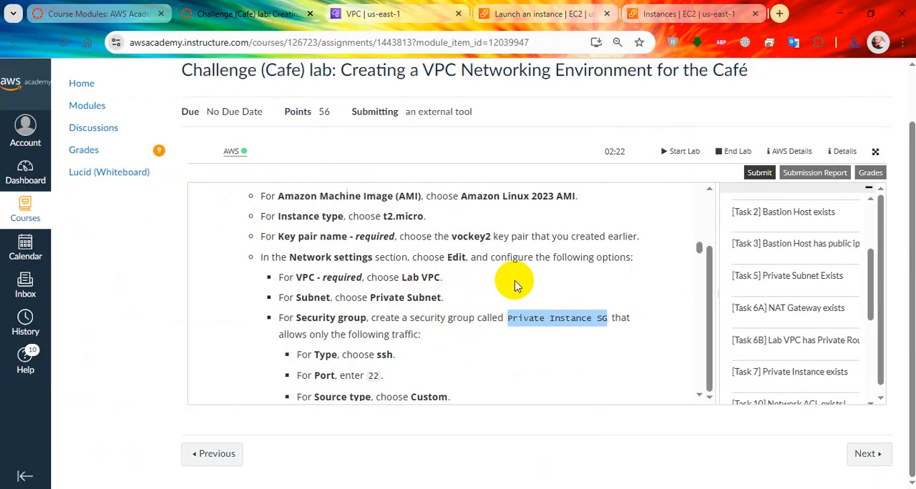
left_click(614, 8)
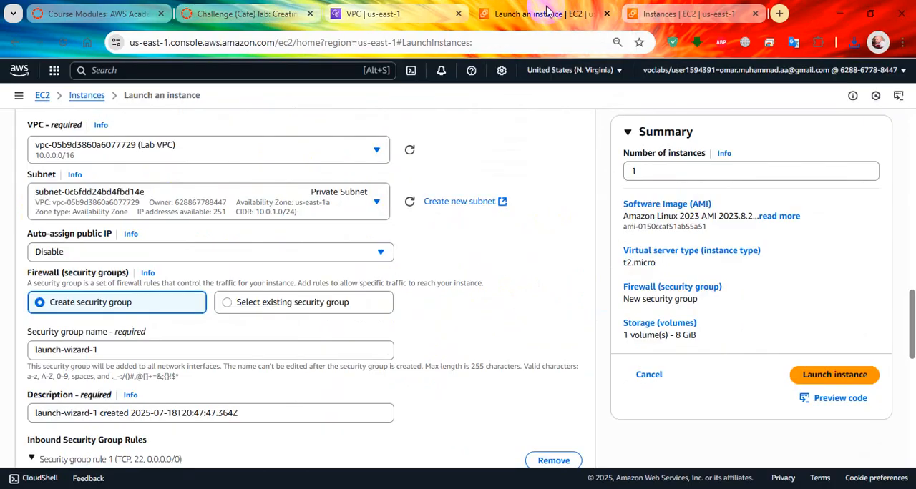
scroll(132, 265, "down", 1)
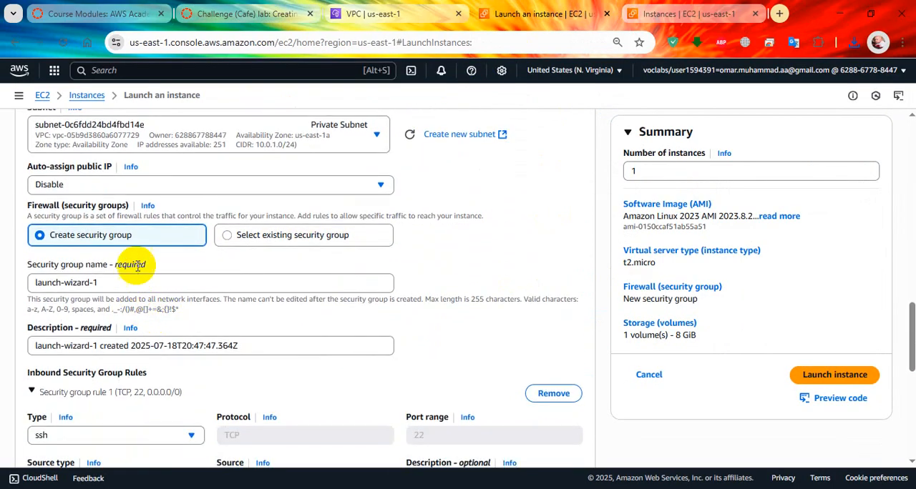
left_click(236, 13)
right_click(538, 315)
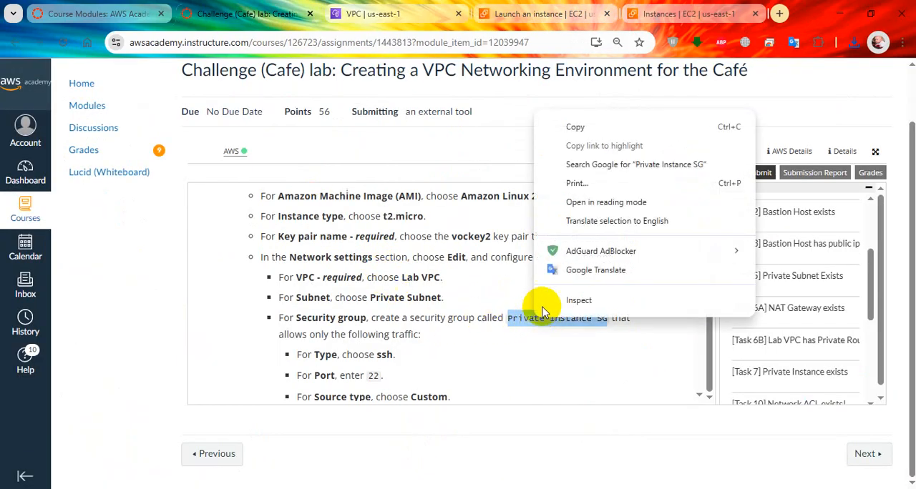
left_click(580, 129)
left_click(523, 15)
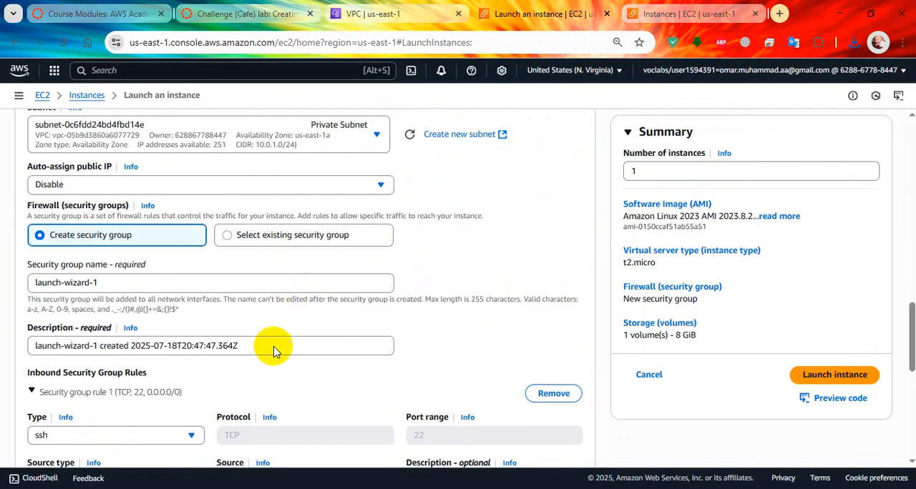
Set both the name and the description of the new security group to Private Instance SG
left_click(140, 283)
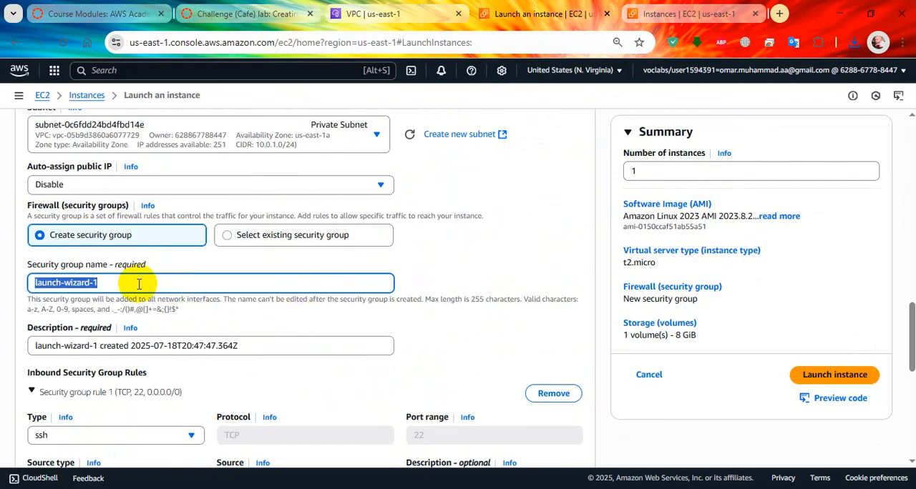
key("ctrl+v")
key("Tab")
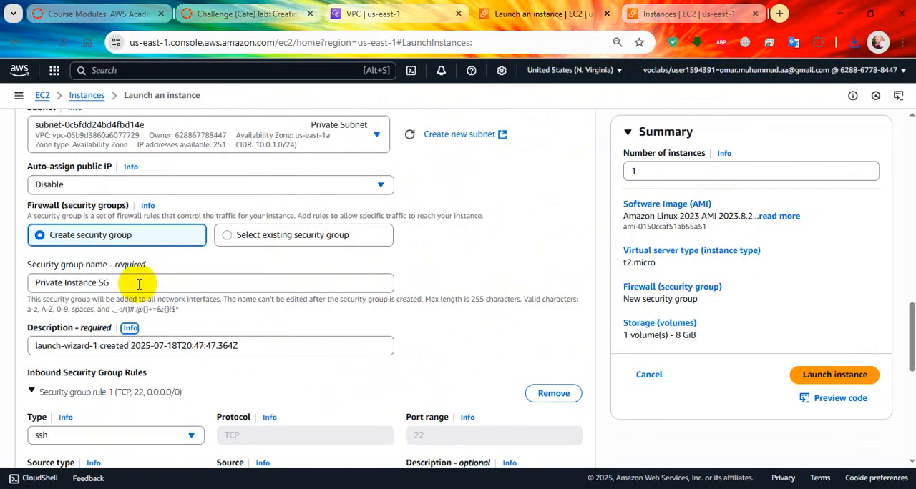
left_click(233, 345)
key("ctrl+a")
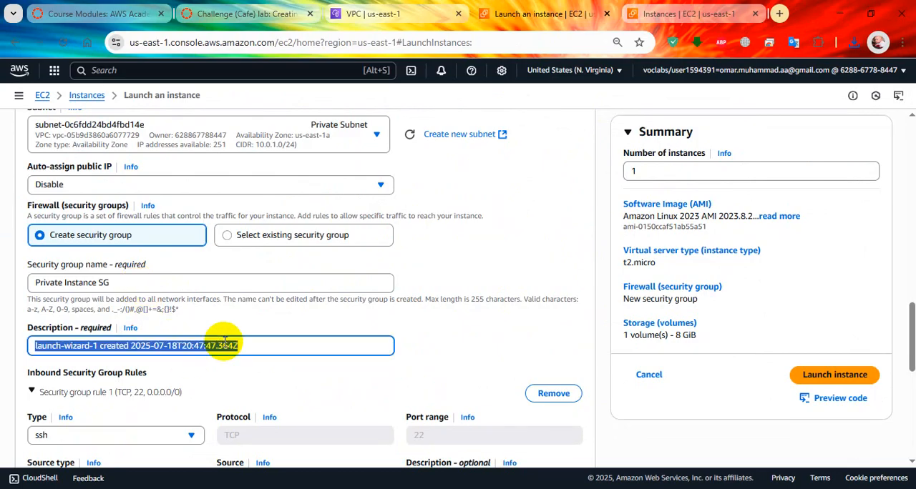
key("ctrl+v")
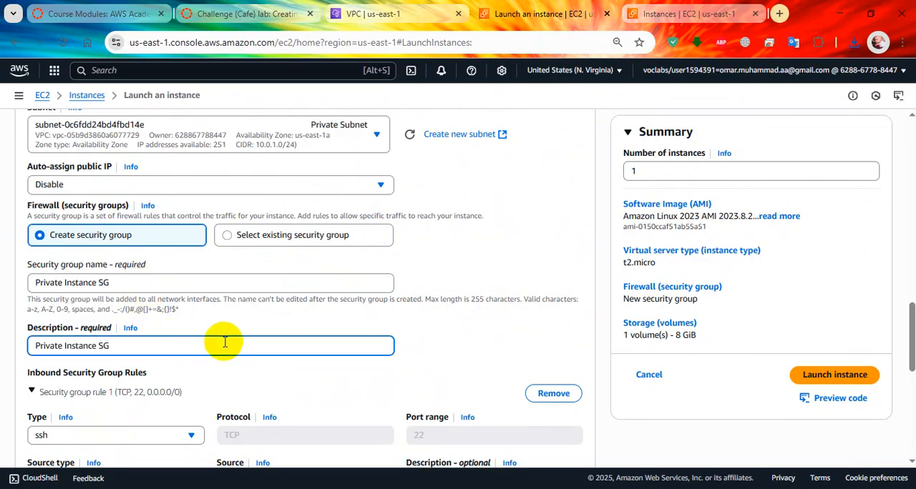
Set the inbound SSH rule's source type to Custom and its source to the Bastion Host SG security group
scroll(225, 342, "down", 2)
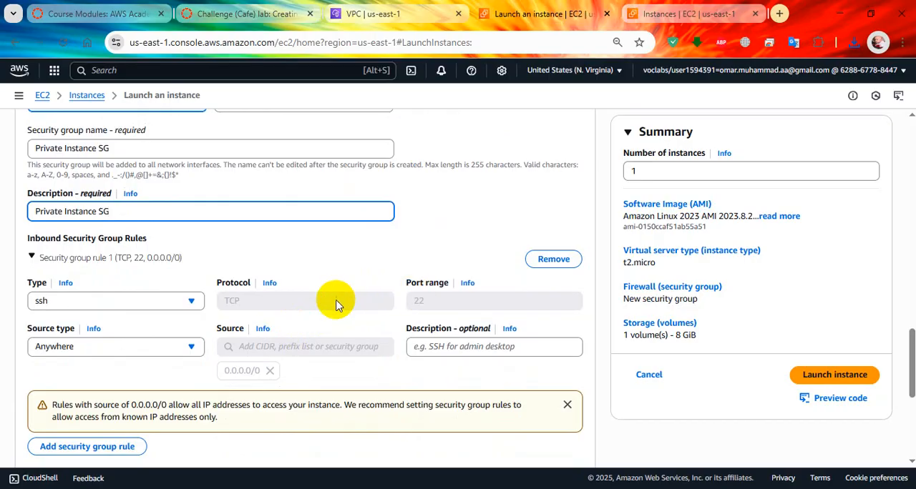
left_click(187, 351)
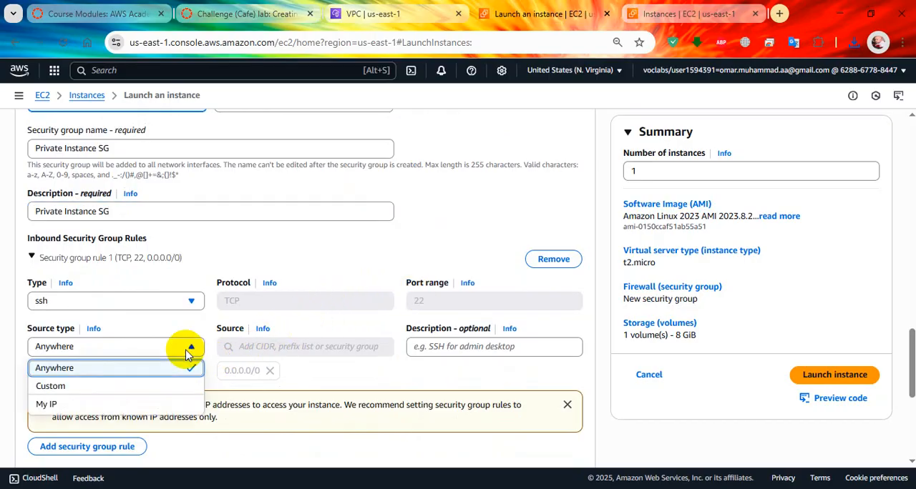
left_click(166, 390)
left_click(292, 344)
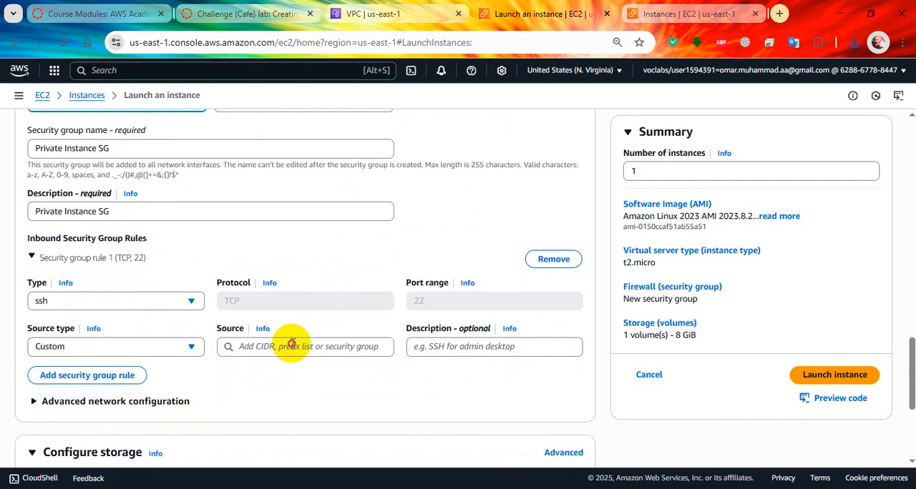
type("sg")
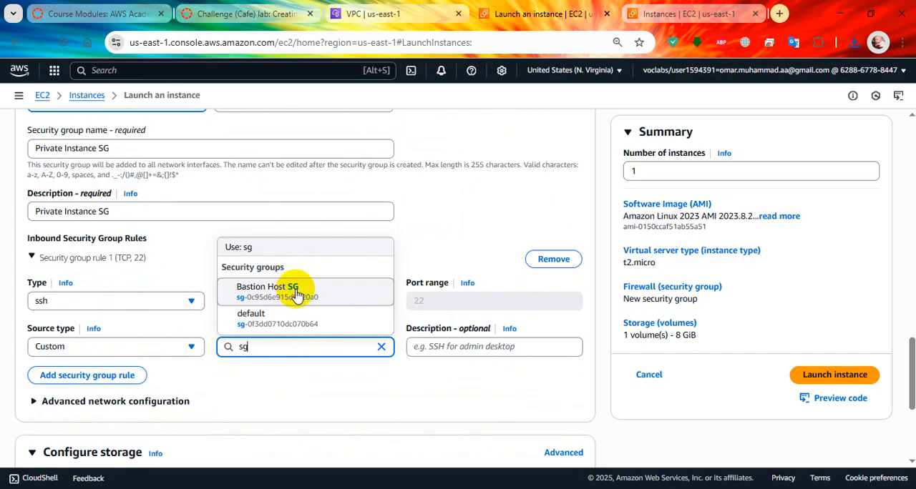
key("Return")
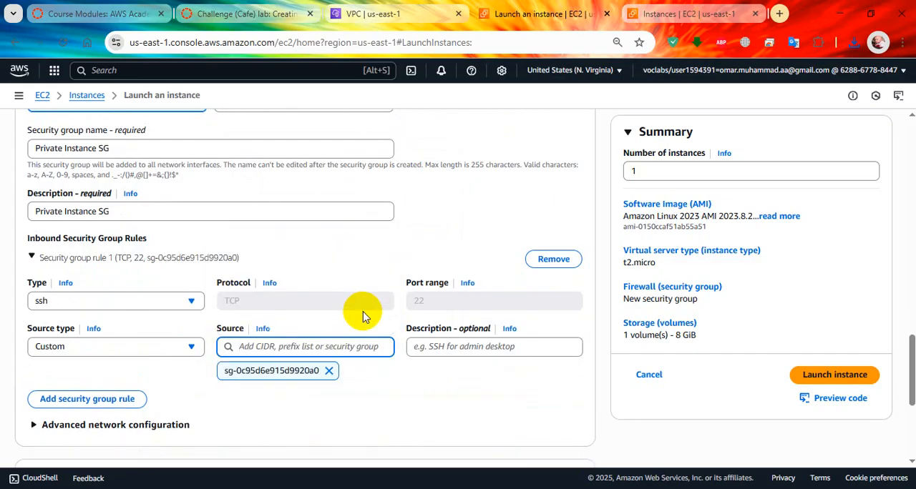
Check the SSH rule against the lab instructions and launch the private instance
scroll(265, 336, "down", 4)
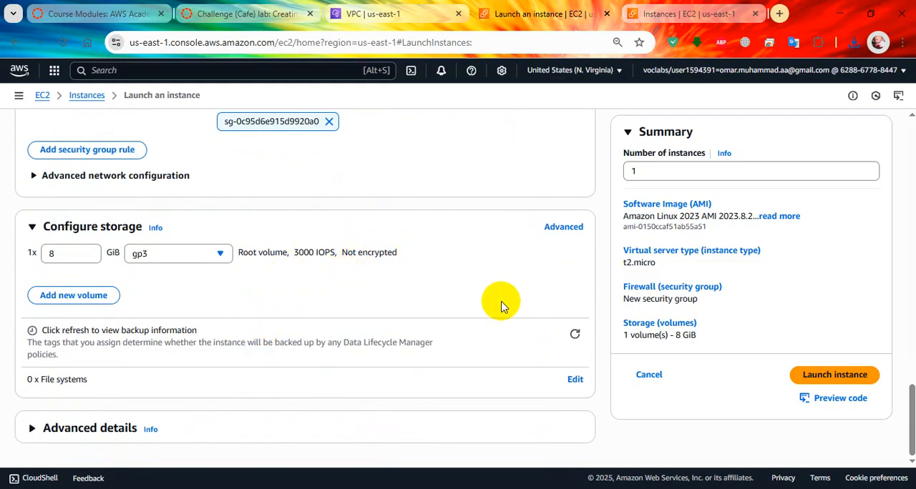
left_click(243, 14)
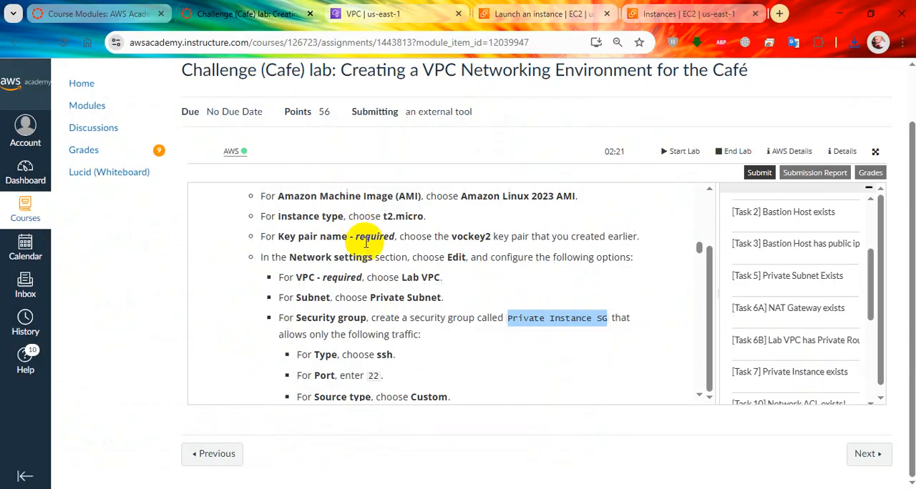
scroll(411, 315, "down", 3)
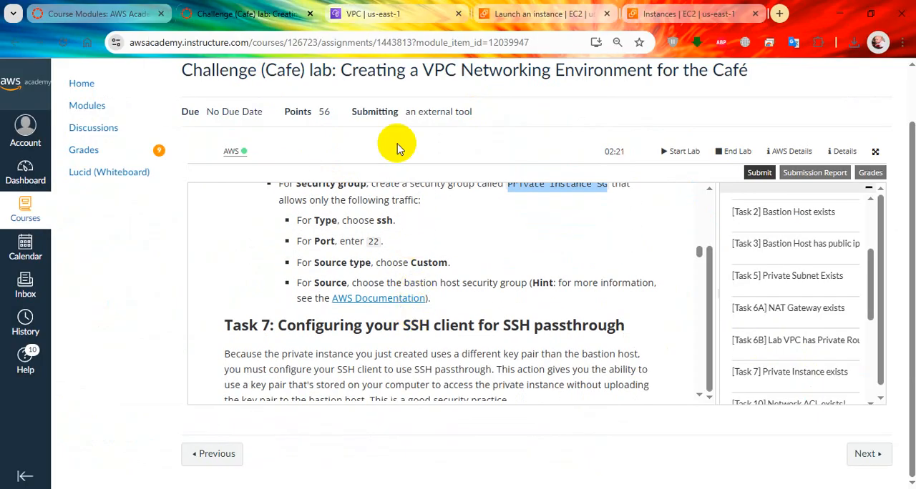
left_click(372, 13)
left_click(544, 13)
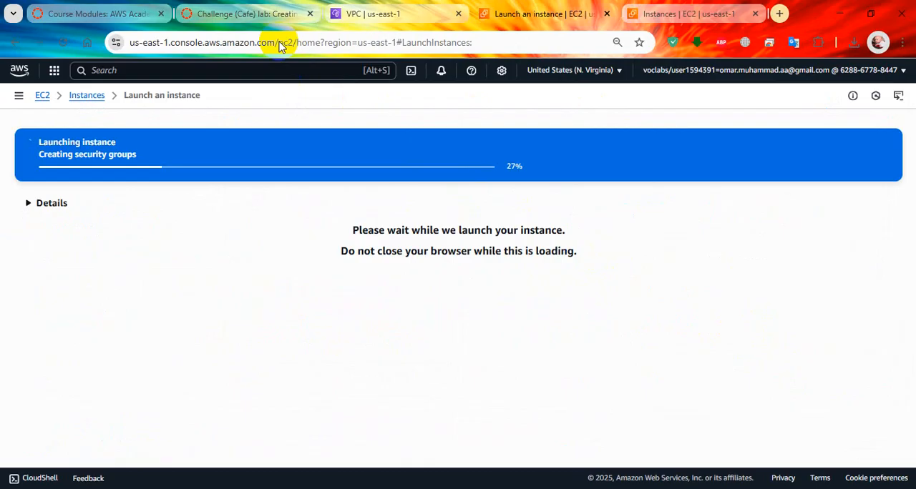
Read the Windows steps of Task 7 in the lab instructions and open the linked PuTTY download page
left_click(240, 26)
scroll(365, 214, "down", 3)
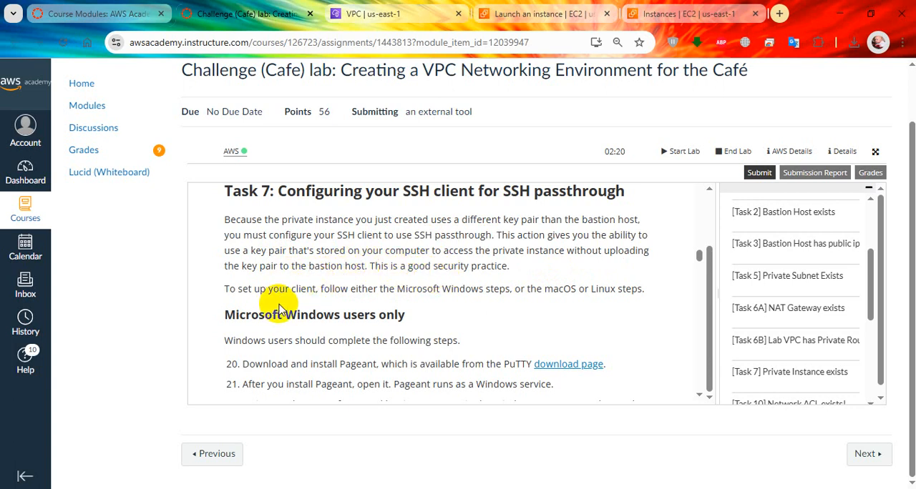
scroll(329, 291, "down", 1)
scroll(362, 267, "down", 1)
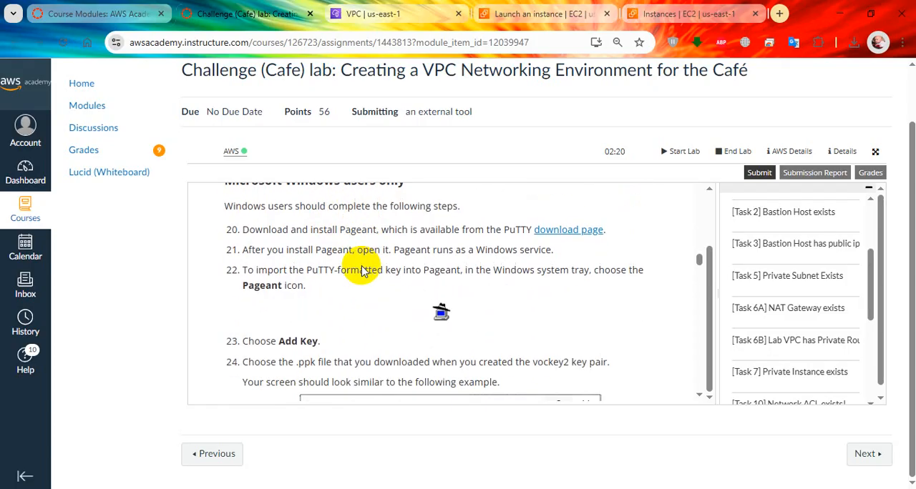
scroll(384, 267, "up", 1)
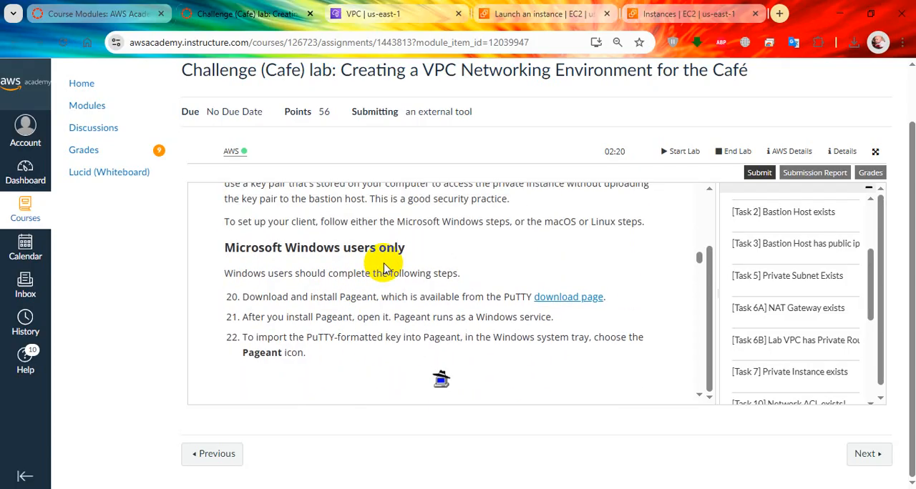
left_click(583, 300)
left_click(329, 17)
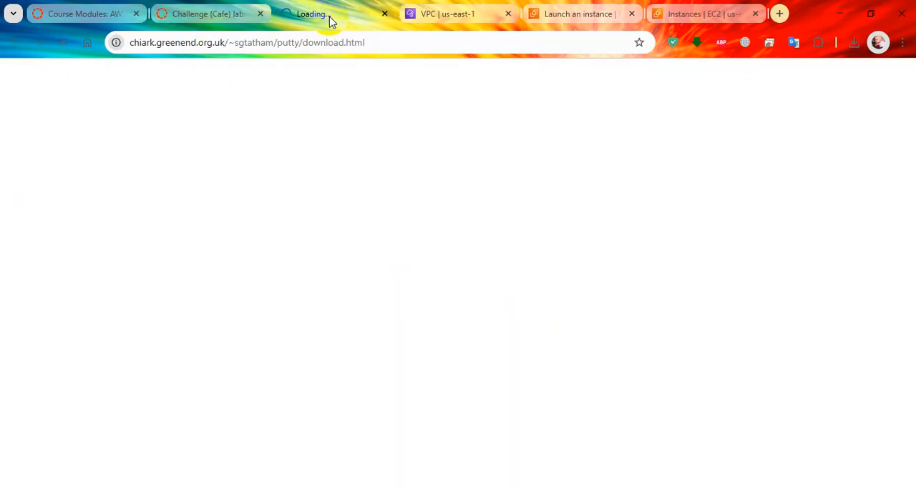
left_click(224, 16)
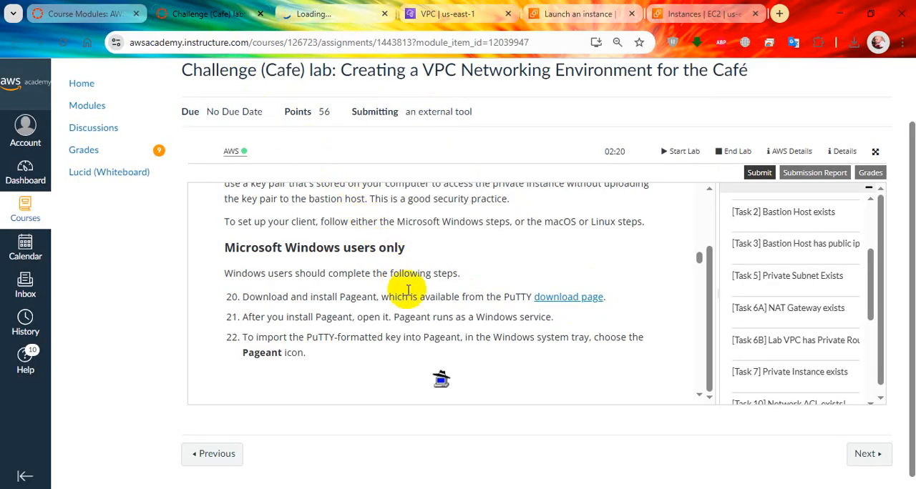
scroll(408, 290, "down", 1)
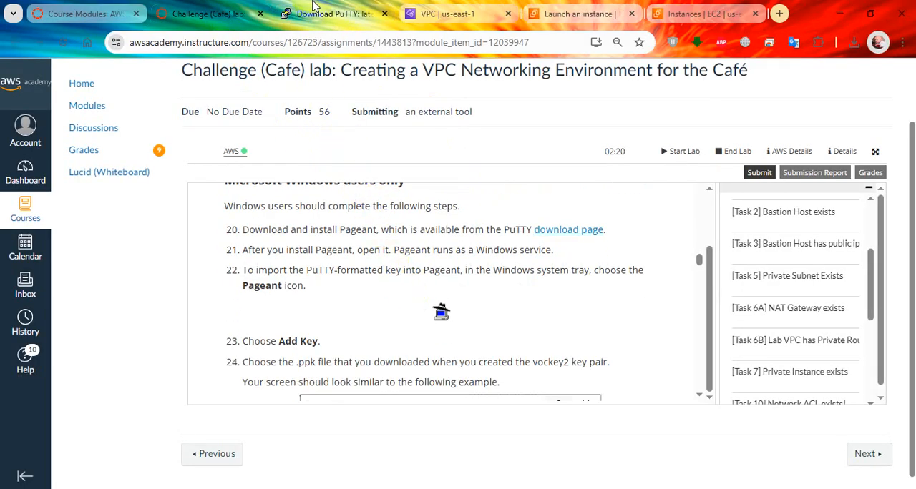
left_click(331, 14)
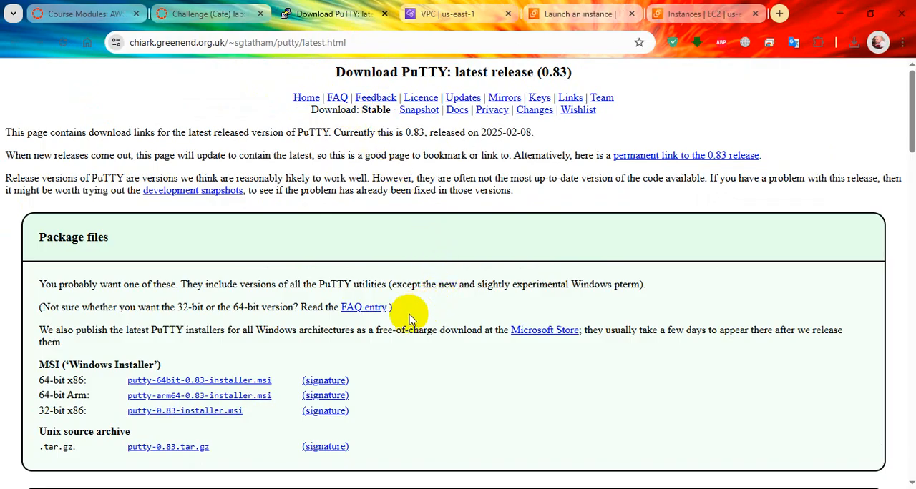
Search the PuTTY download page for "pagea" and download the 64-bit x86 pageant.exe
key("ctrl+f")
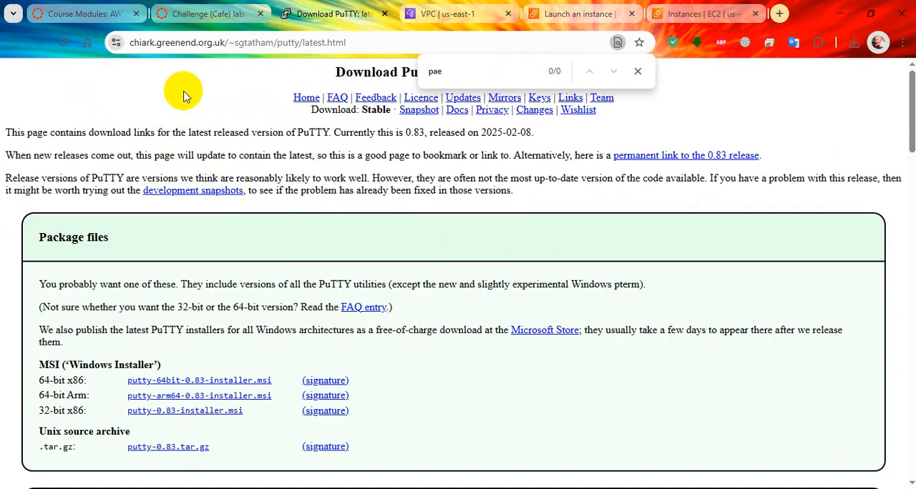
left_click(208, 14)
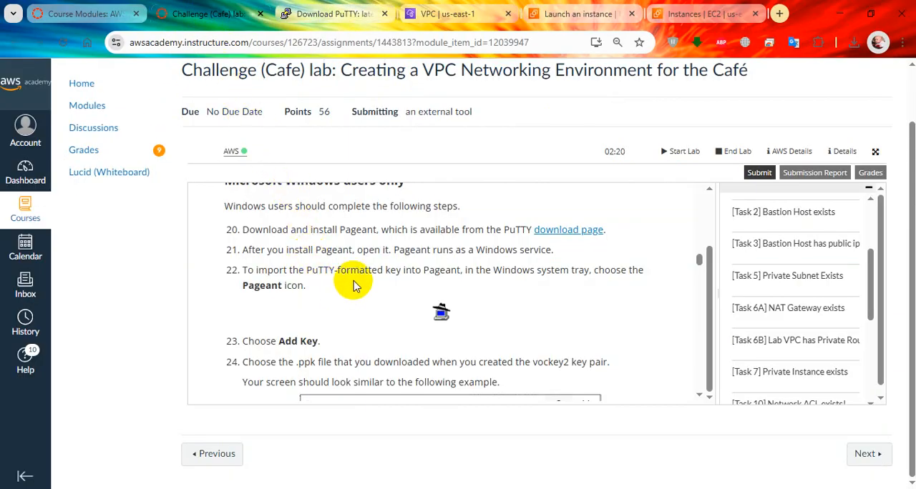
left_click(327, 8)
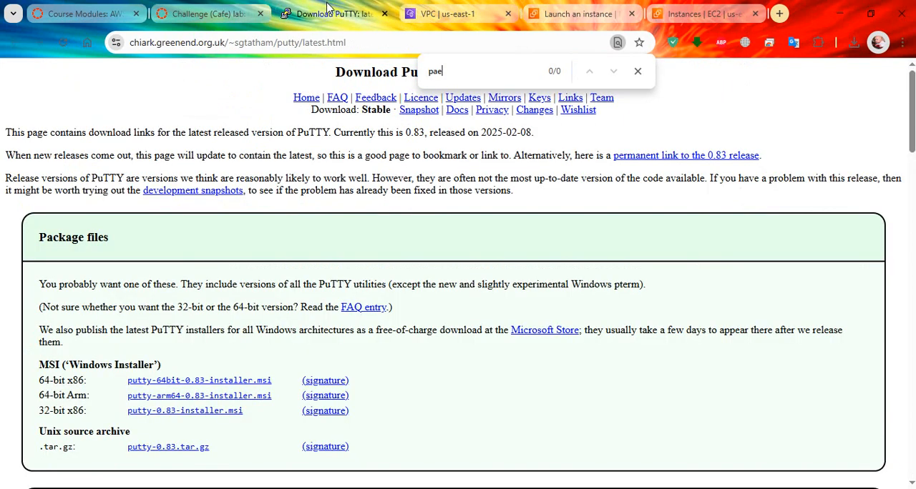
key("BackSpace")
type("ge")
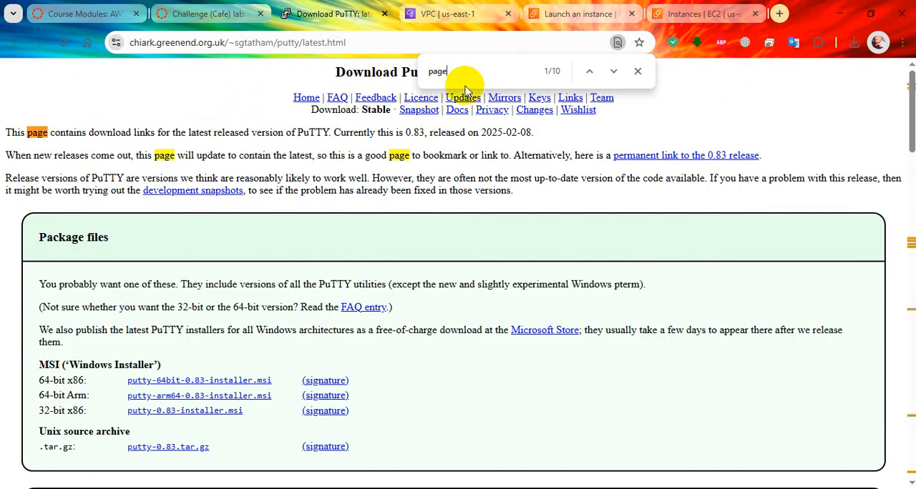
type("a")
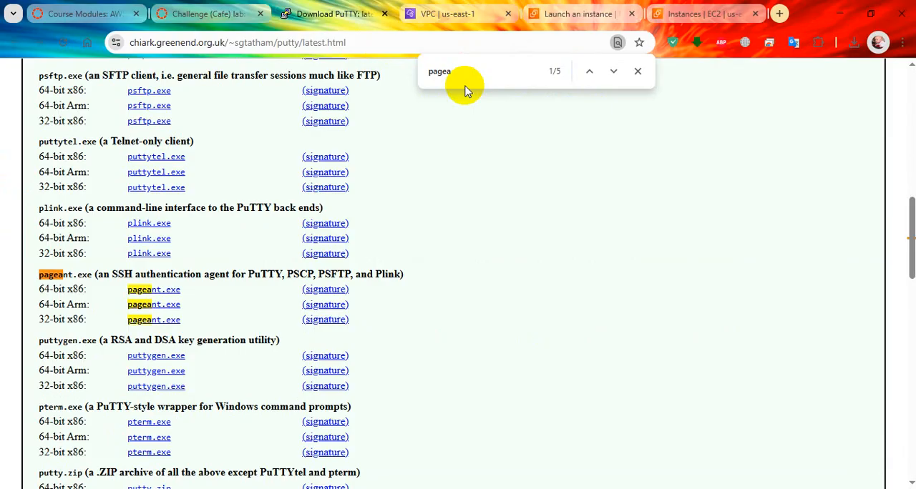
middle_click(174, 297)
left_click(384, 3)
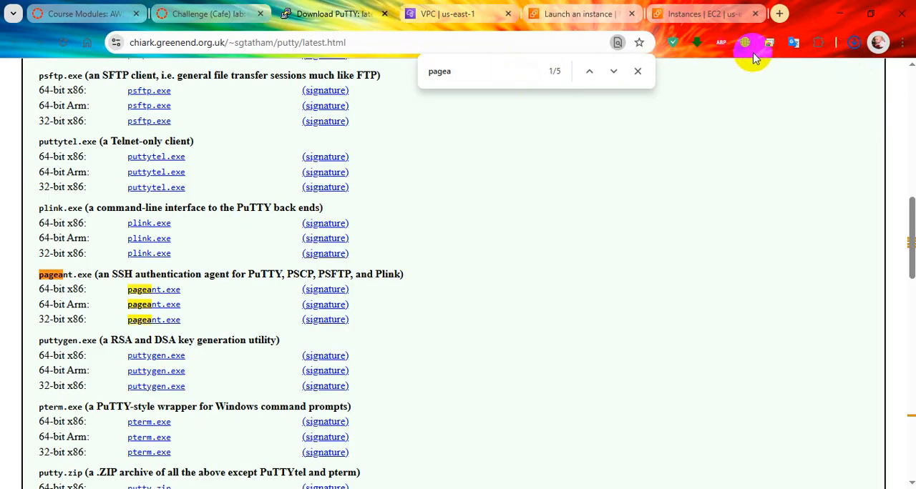
Run the downloaded pageant.exe and close the page search
left_click(855, 51)
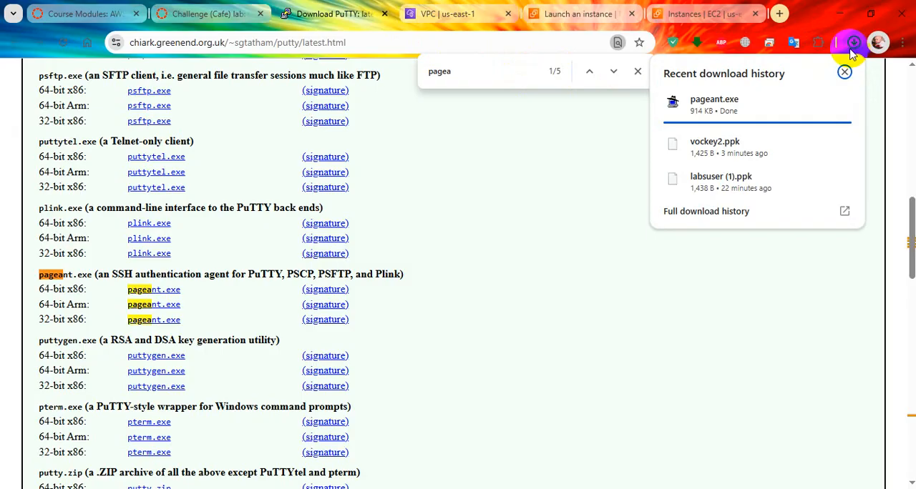
left_click(750, 107)
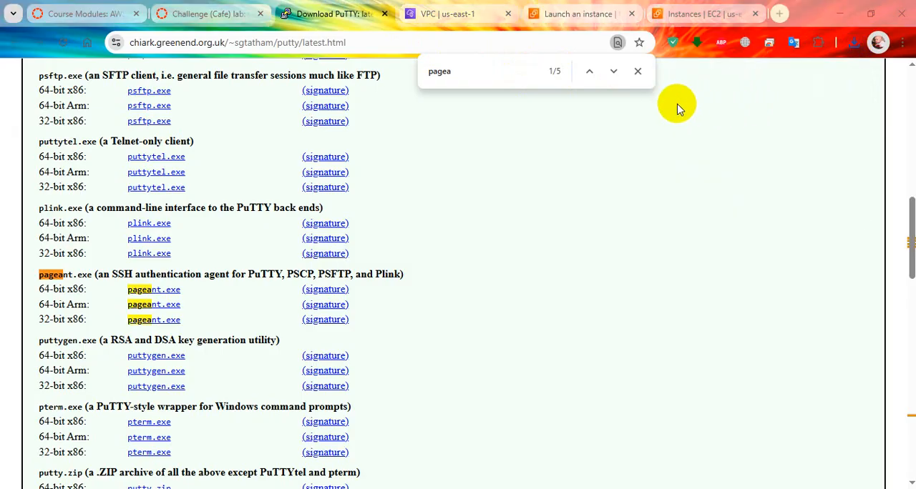
left_click(638, 71)
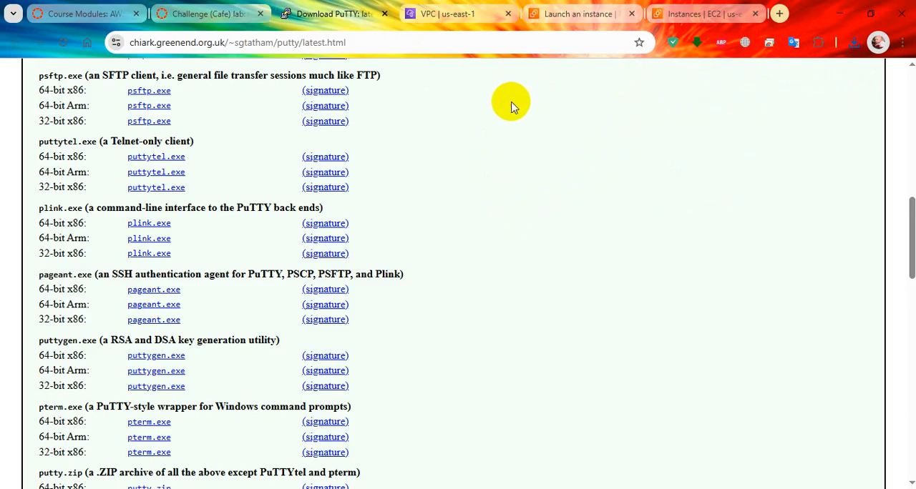
Look through the other "pagea" matches on the download page and open the downloaded pageant.exe again
key("ctrl+f")
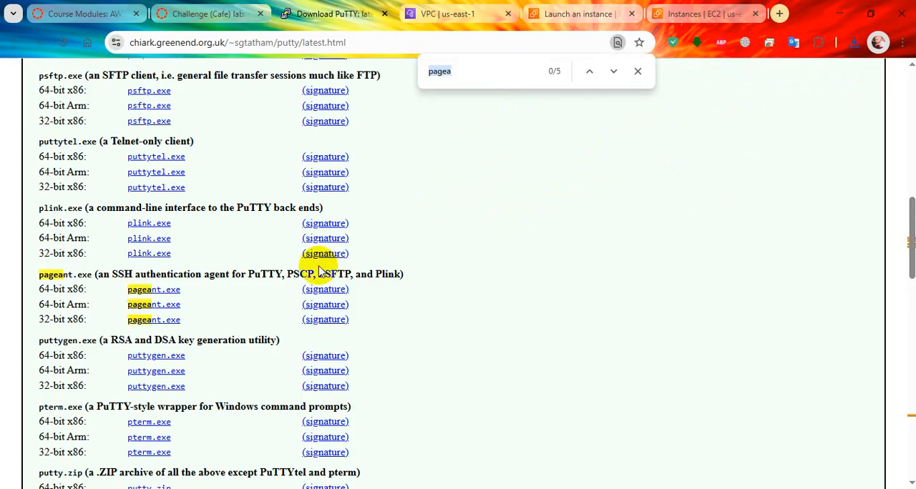
left_click(614, 71)
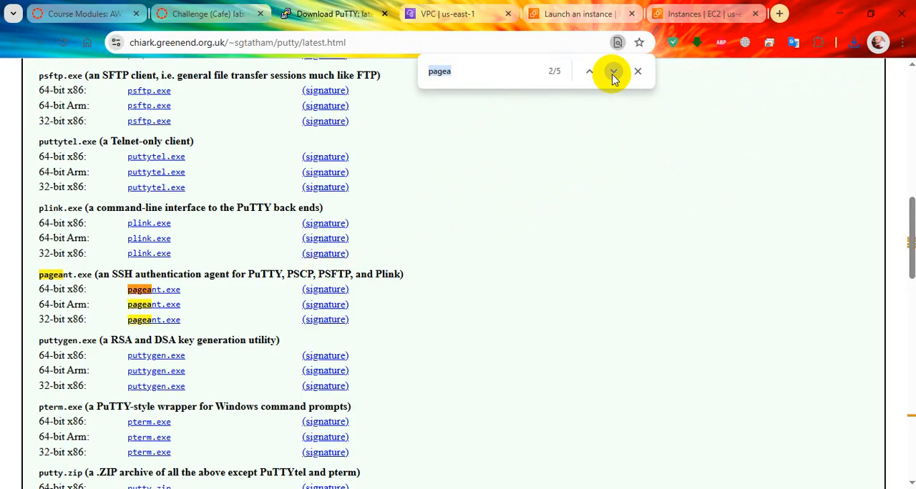
left_click(612, 73)
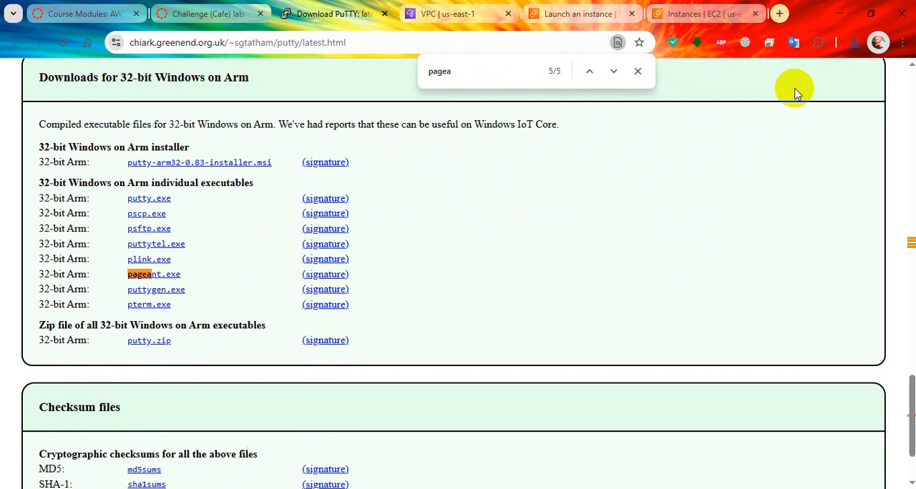
left_click(637, 71)
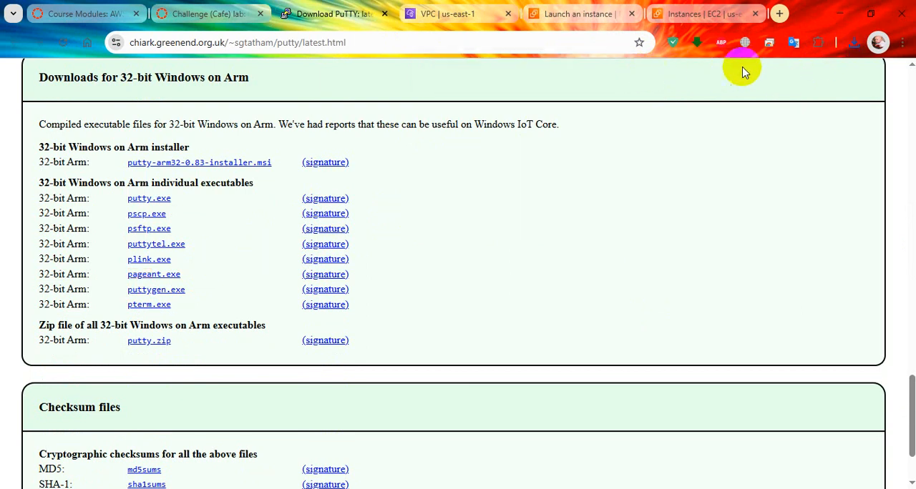
left_click(852, 42)
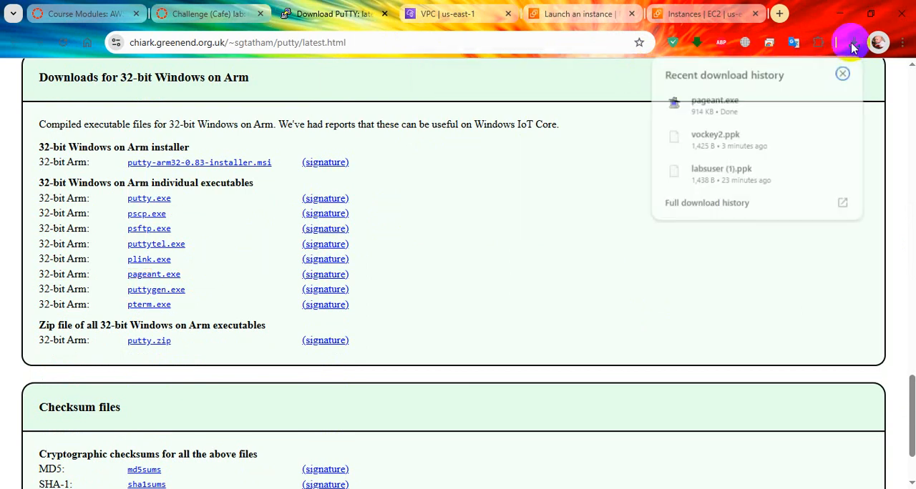
left_click(731, 108)
left_click(505, 299)
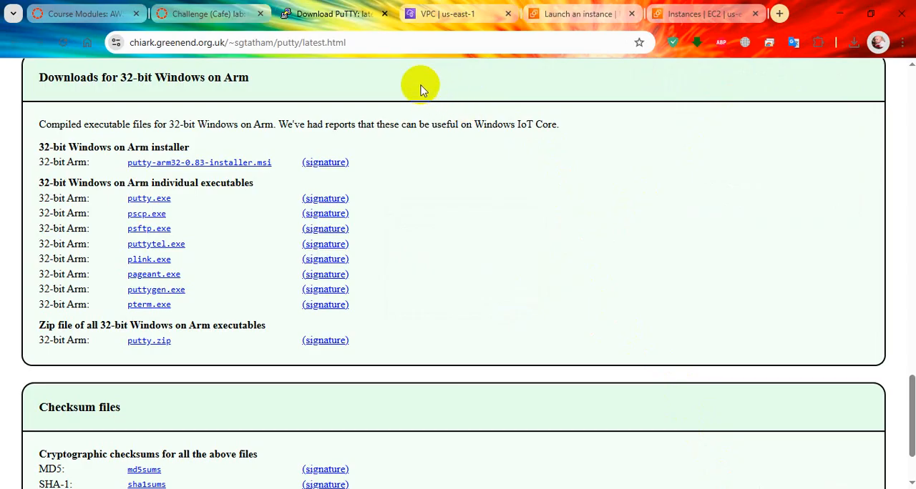
Read lab steps 20 to 24 on importing the PuTTY-formatted key and open Pageant's private key file selection
left_click(209, 15)
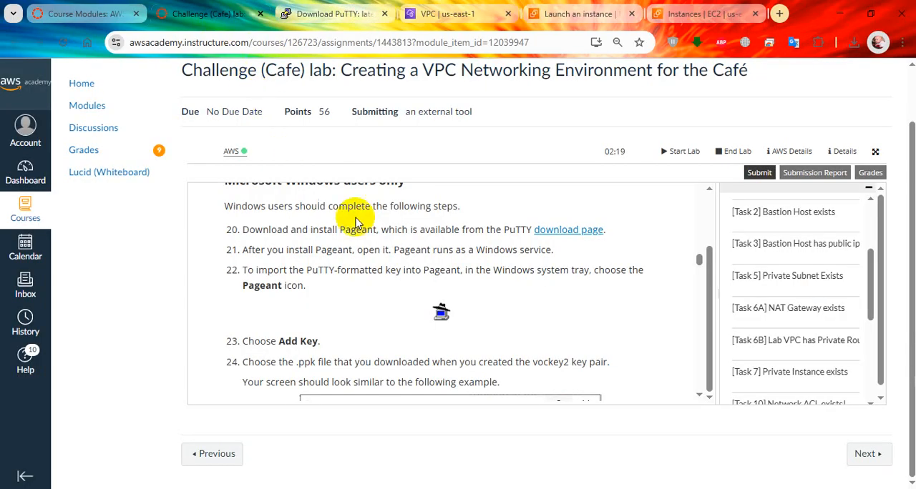
scroll(437, 312, "down", 1)
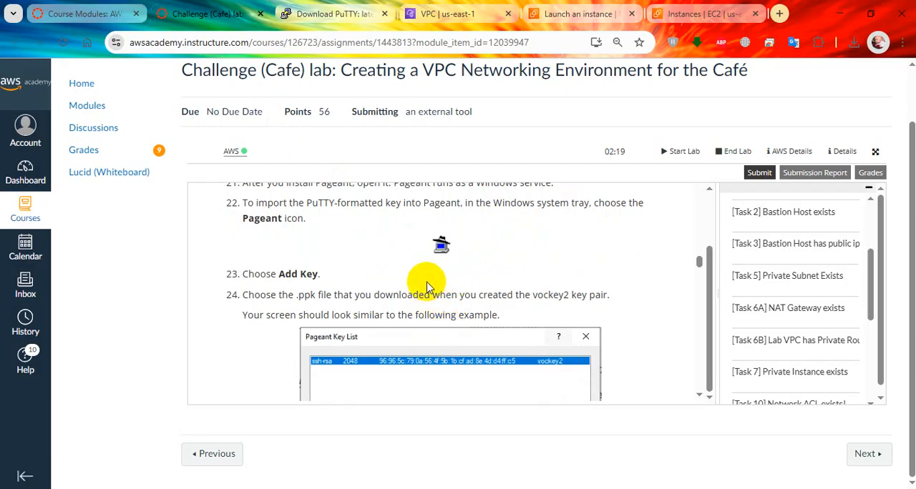
scroll(423, 282, "up", 1)
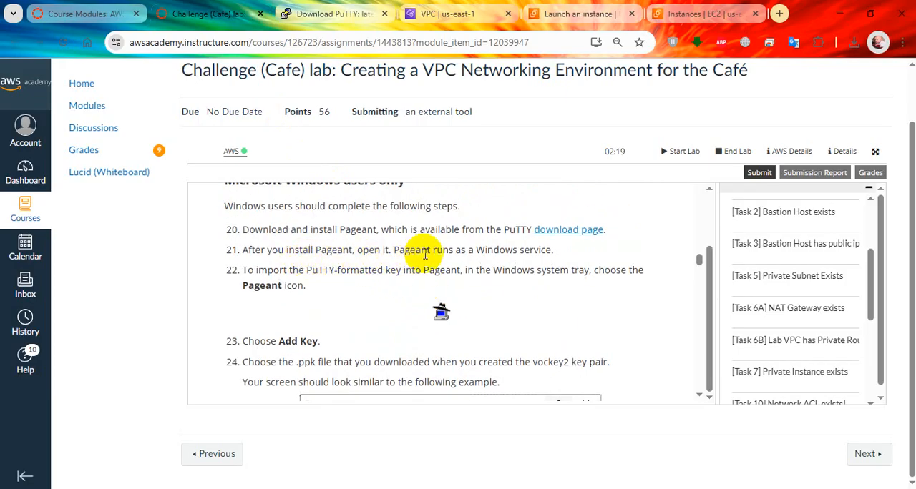
left_click_drag(395, 251, 501, 250)
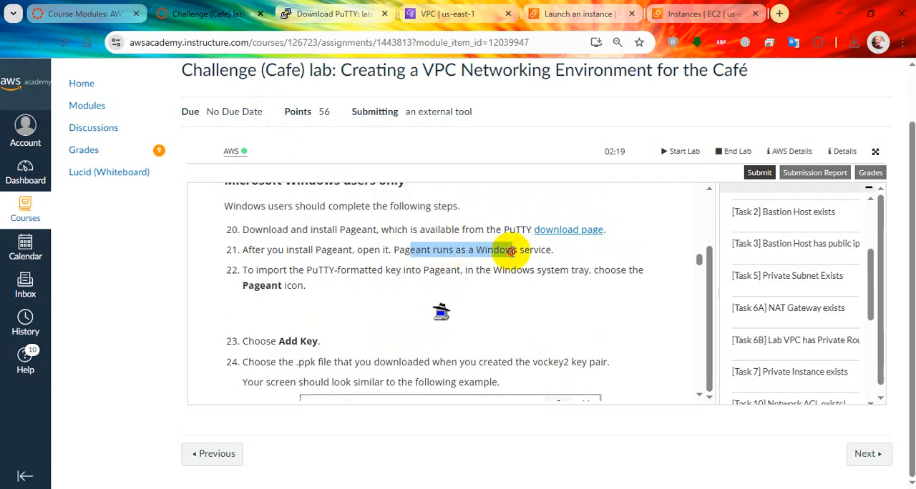
left_click_drag(290, 269, 426, 272)
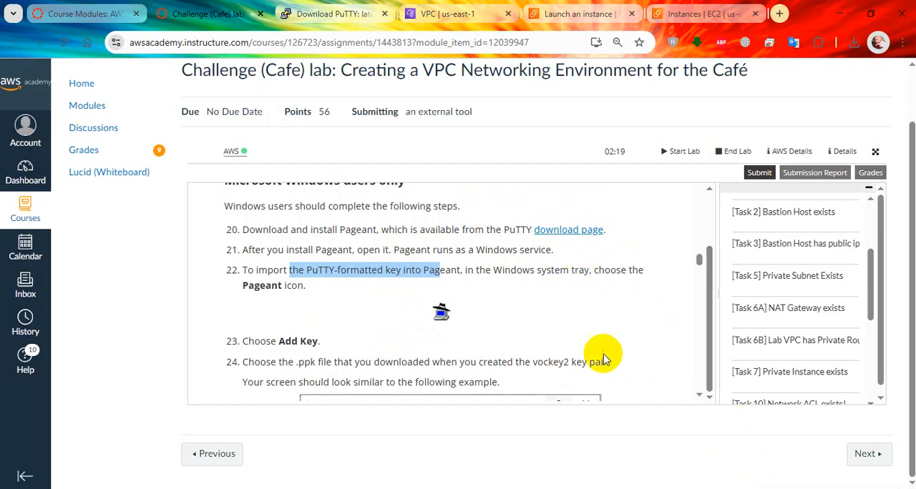
scroll(599, 354, "down", 1)
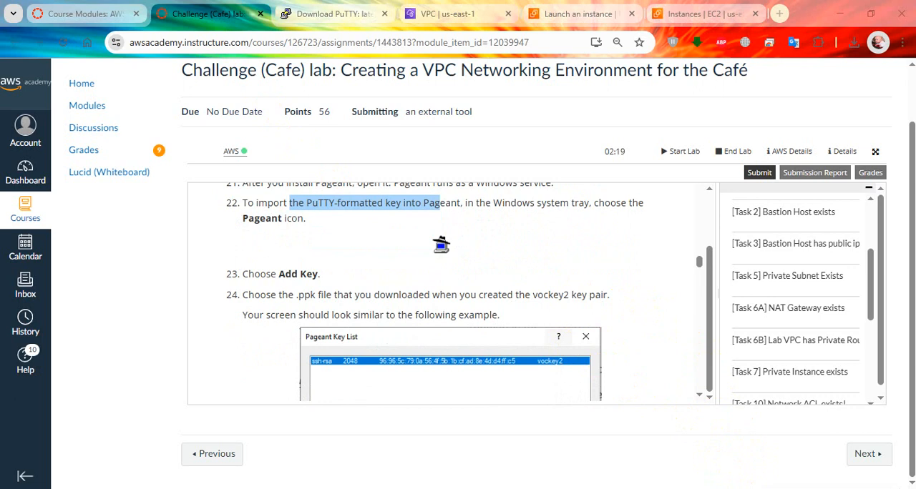
right_click(626, 488)
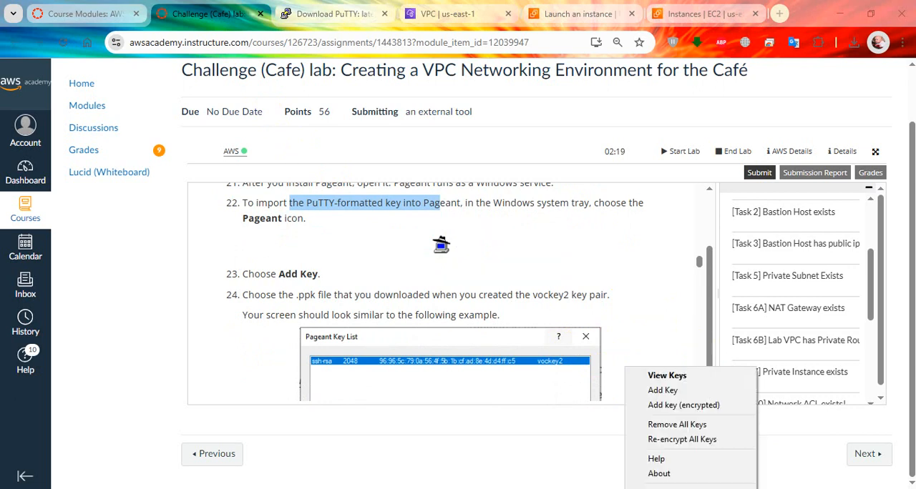
left_click(698, 390)
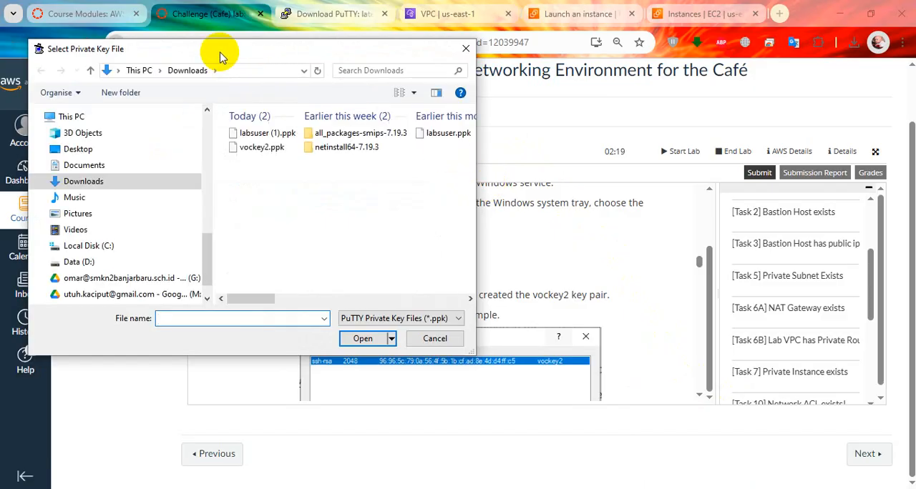
Check in lab step 24 which key file is required and load vockey2.ppk from Downloads into Pageant
left_click(551, 267)
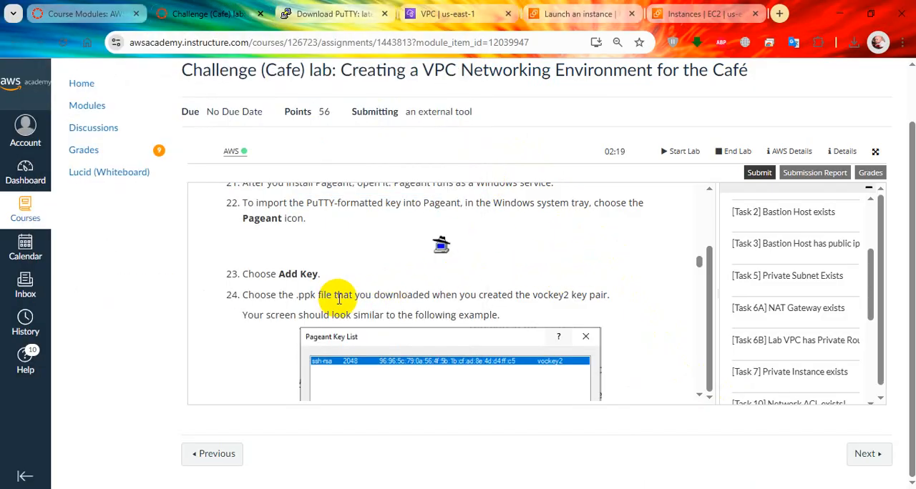
scroll(376, 290, "down", 1)
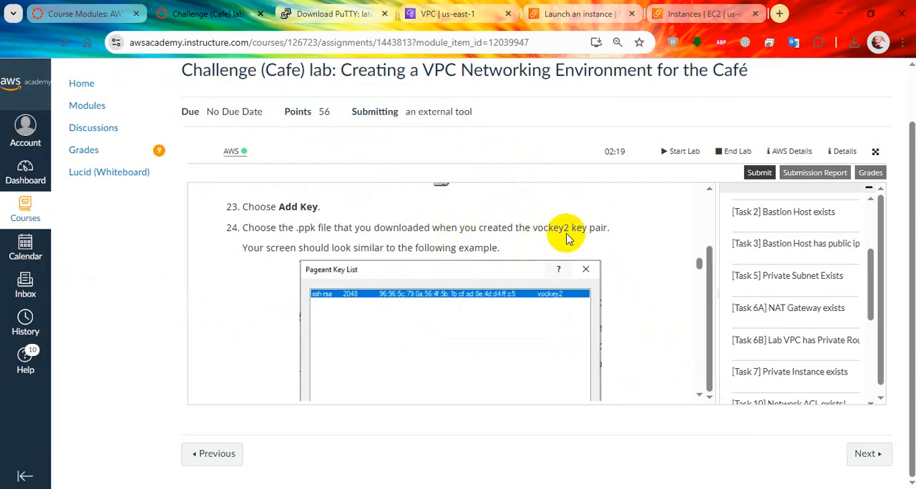
scroll(565, 247, "down", 1)
scroll(558, 252, "up", 1)
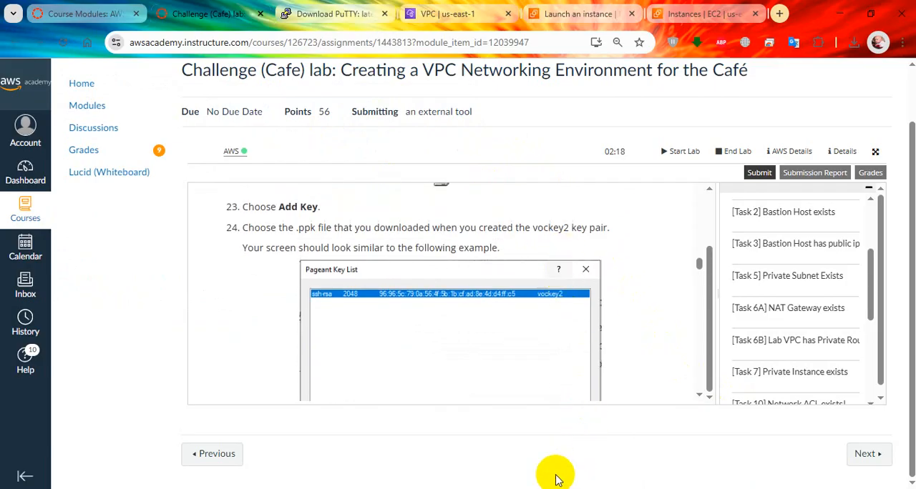
mouse_move(408, 488)
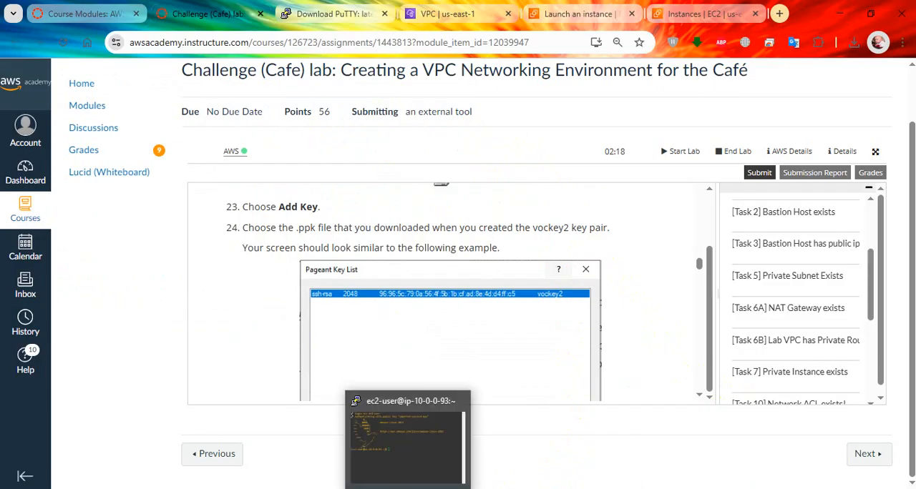
left_click(758, 488)
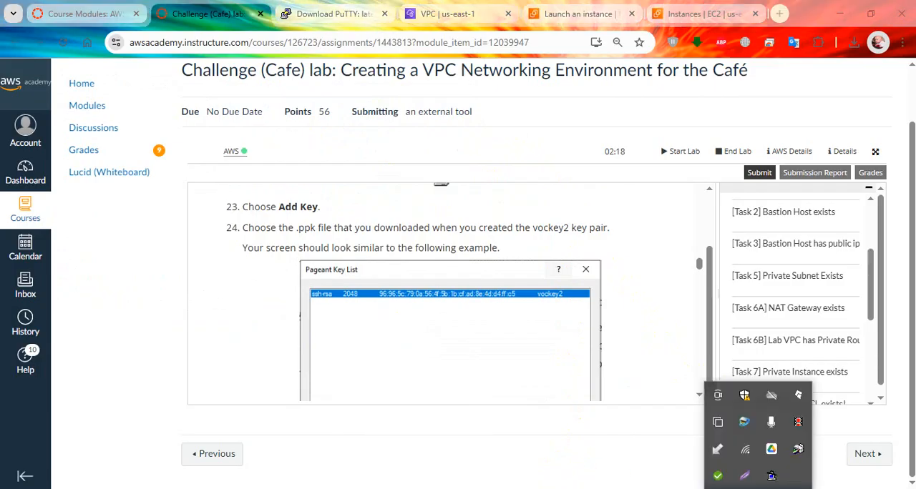
left_click(649, 345)
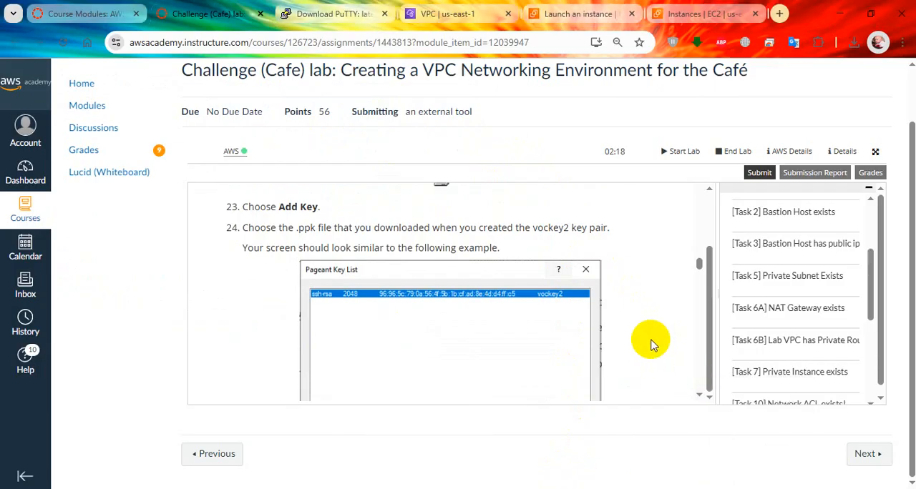
key("alt+Tab")
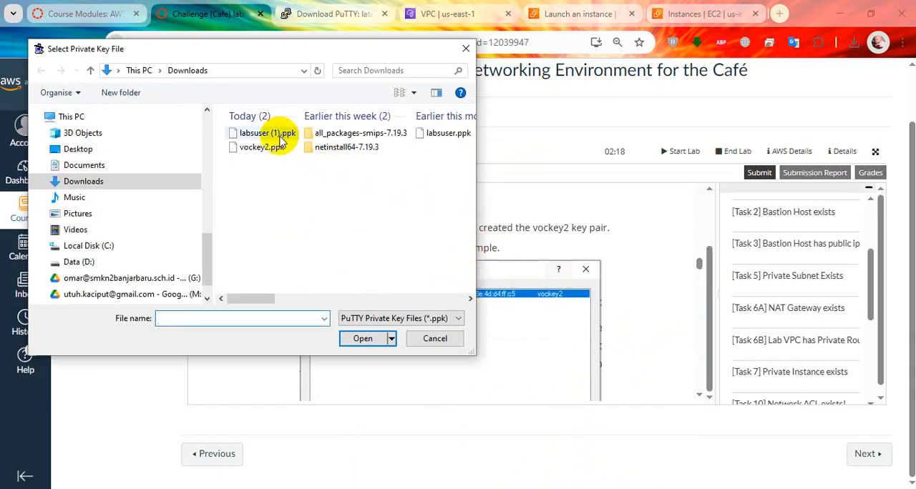
left_click(262, 146)
left_click(366, 338)
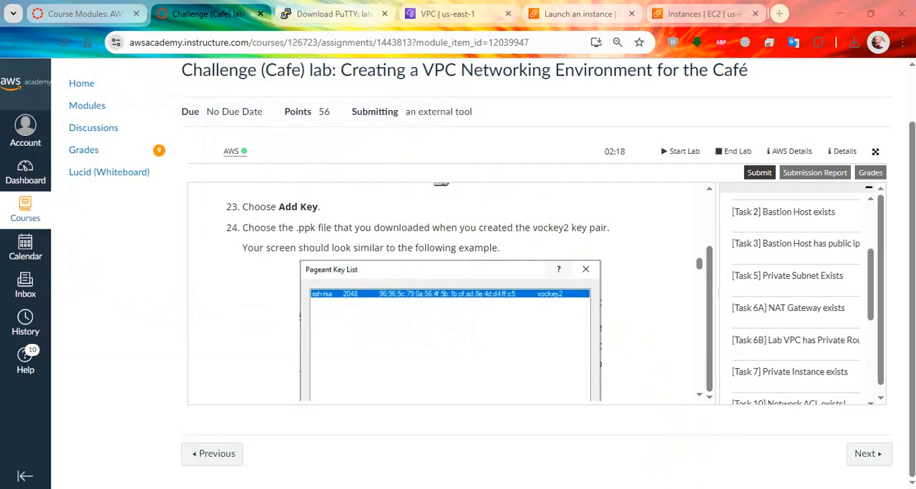
Read lab step 25 on adding the first key and add vockey2.ppk from Downloads to Pageant again
left_click(758, 488)
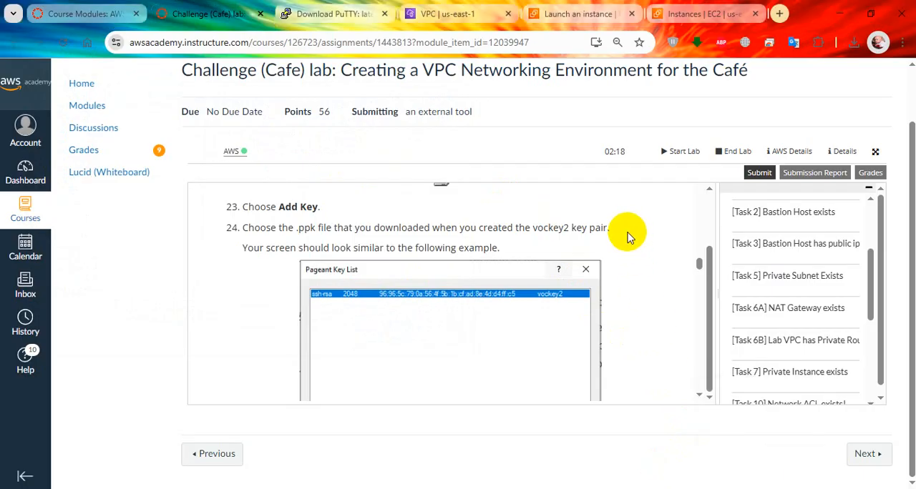
key("alt+Tab")
left_click(207, 257)
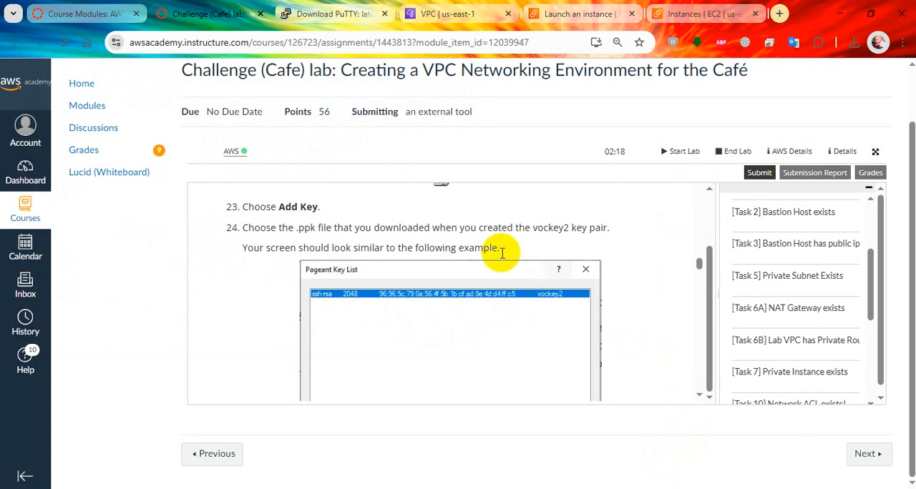
scroll(507, 252, "down", 2)
scroll(476, 253, "down", 4)
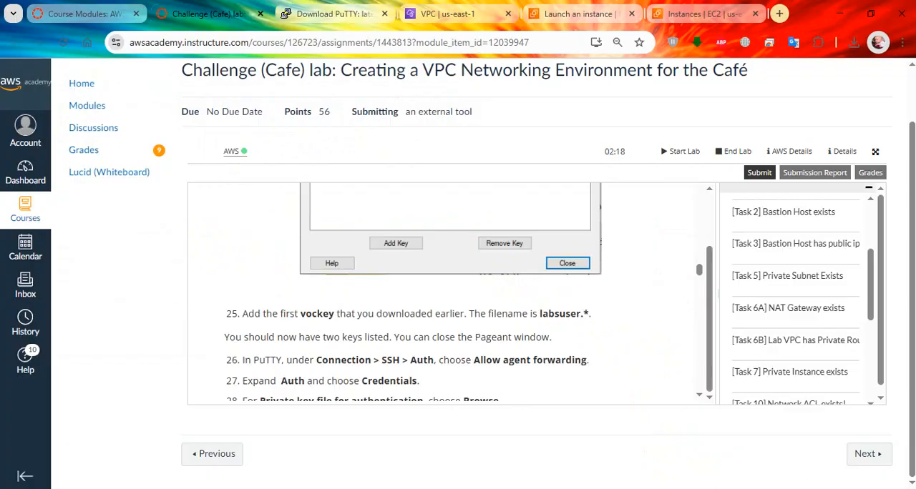
left_click(757, 488)
right_click(771, 478)
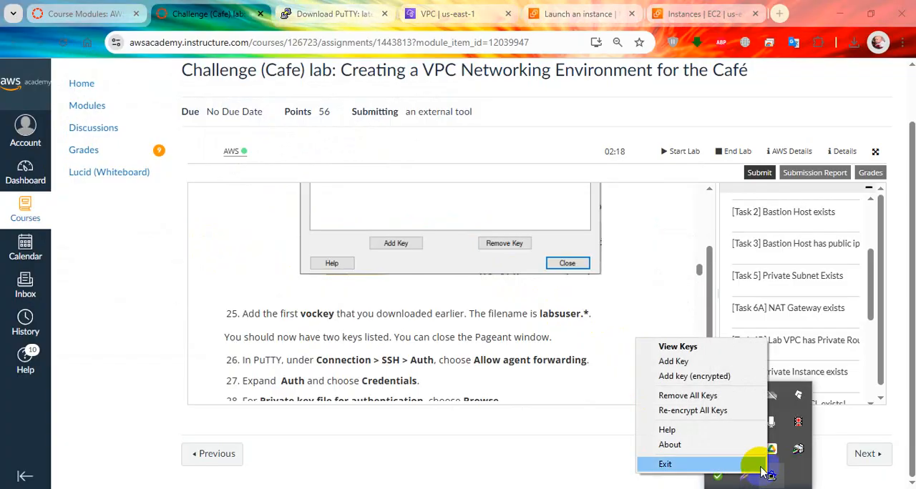
left_click(703, 365)
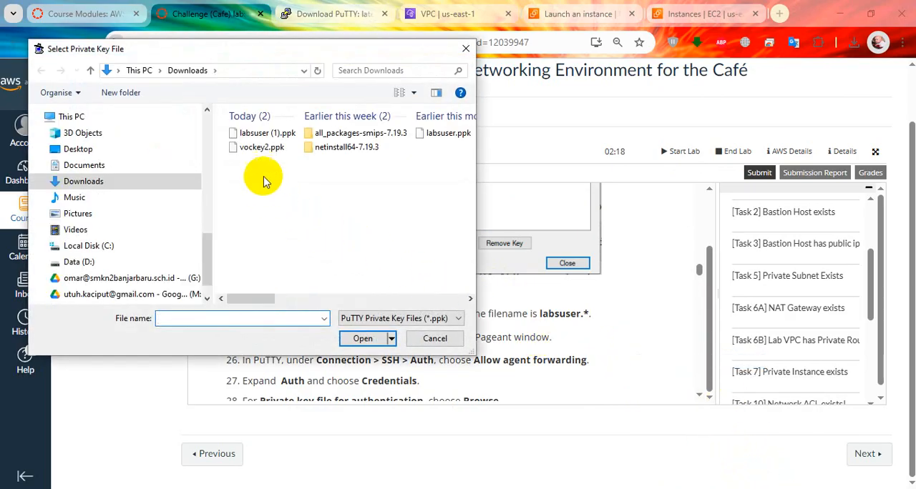
left_click(262, 146)
left_click(363, 338)
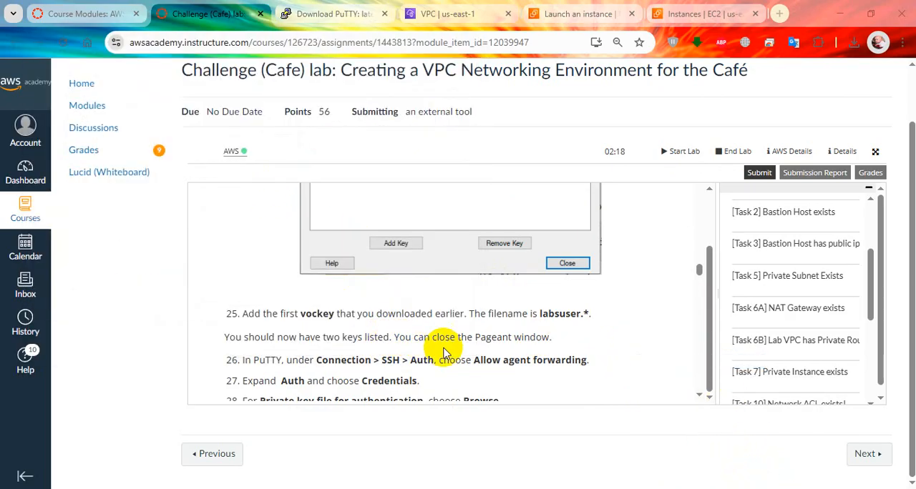
Check which keys are loaded in Pageant's key list and close the list
left_click(757, 488)
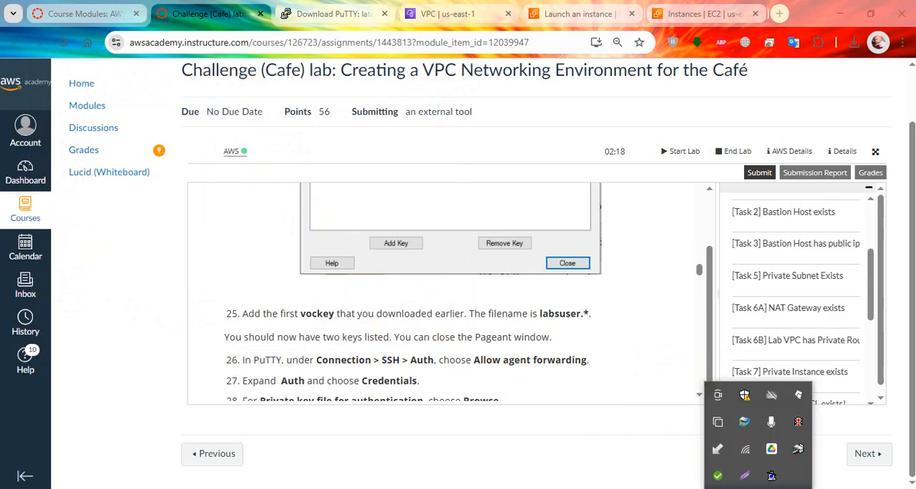
left_click(755, 488)
left_click(757, 488)
right_click(771, 476)
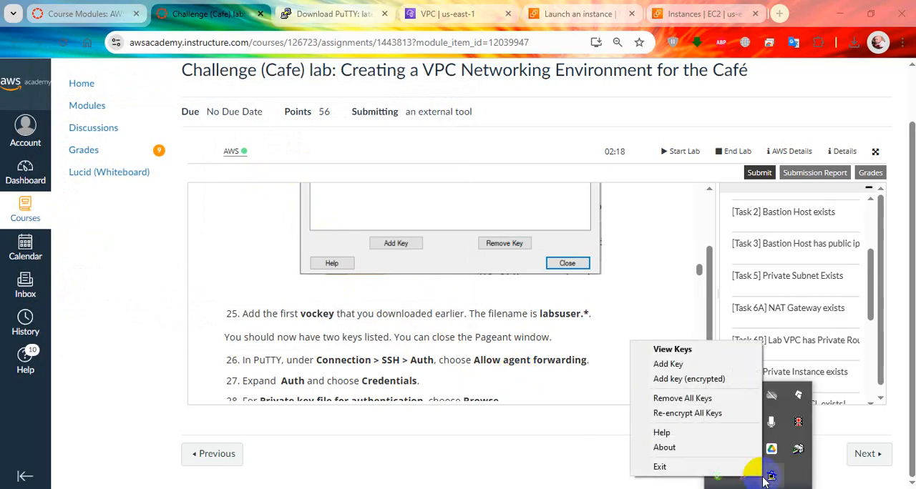
left_click(684, 349)
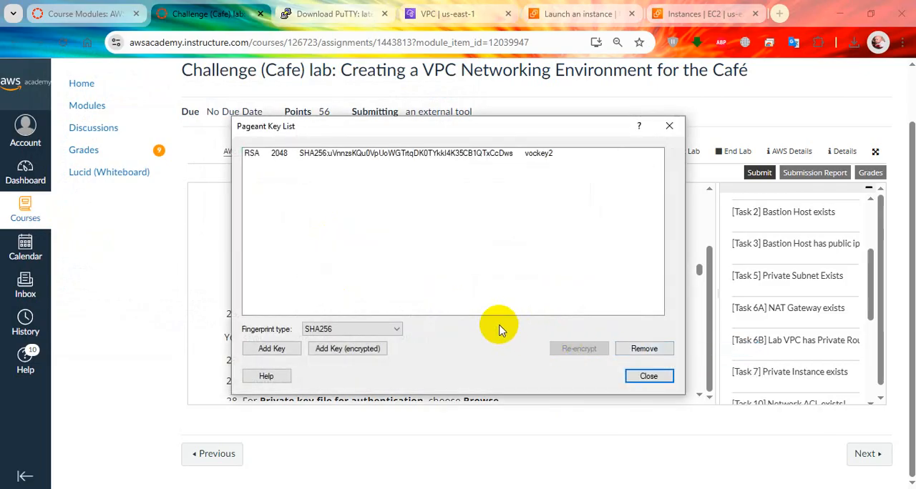
left_click(650, 378)
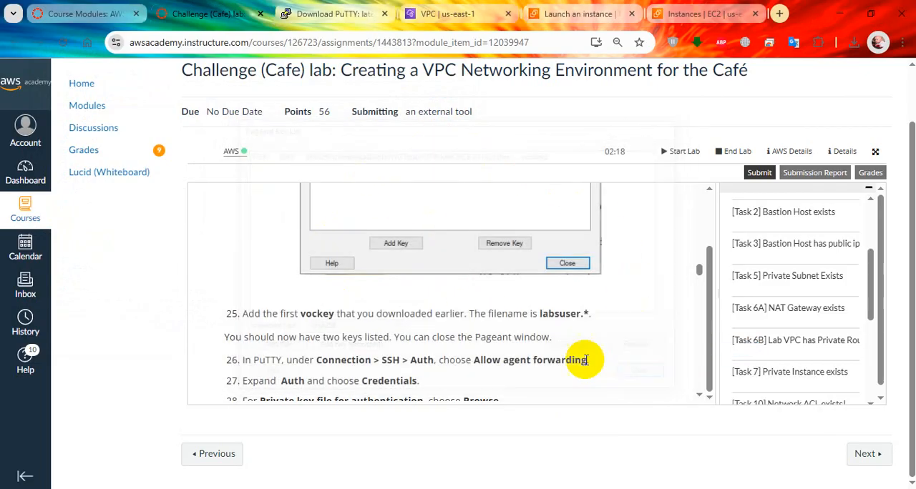
Recheck lab step 25 and load labsuser (1).ppk from Downloads into Pageant
scroll(453, 333, "down", 1)
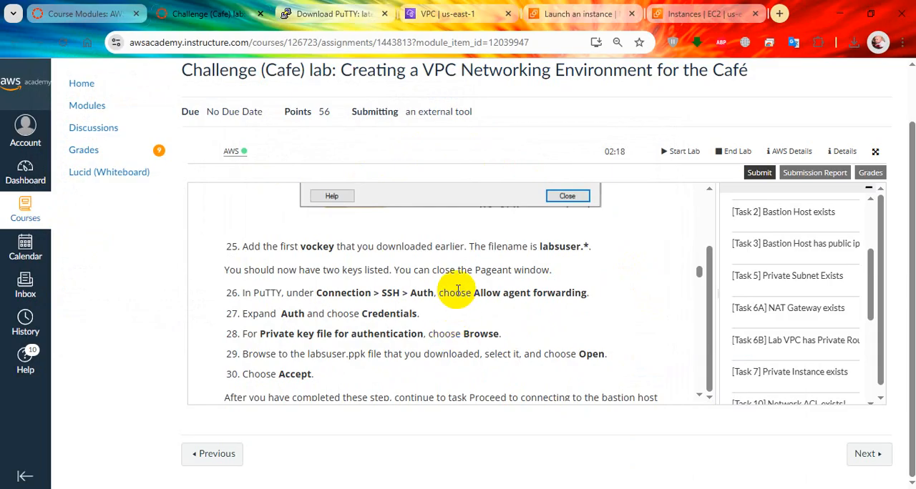
scroll(458, 291, "up", 1)
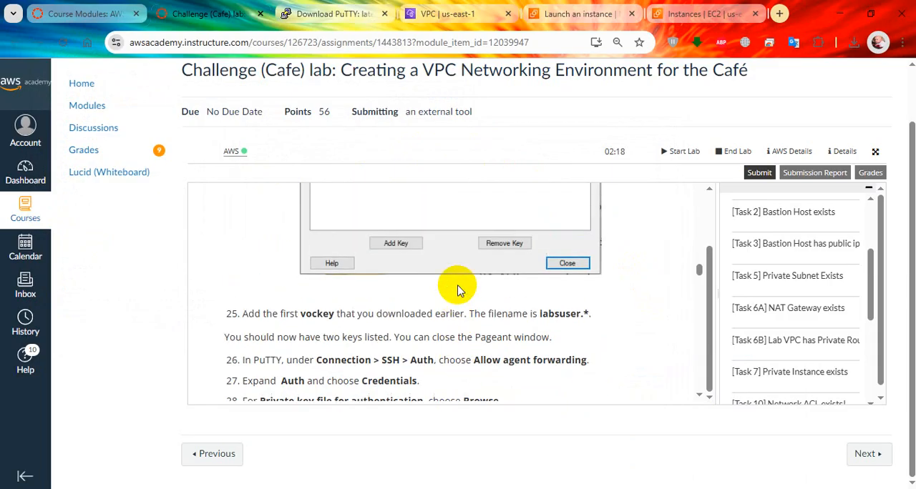
scroll(458, 291, "down", 1)
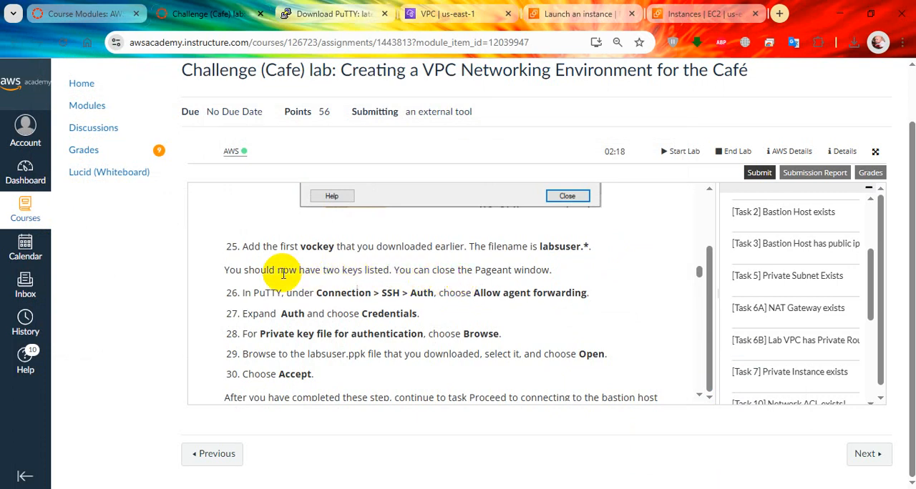
scroll(390, 271, "up", 1)
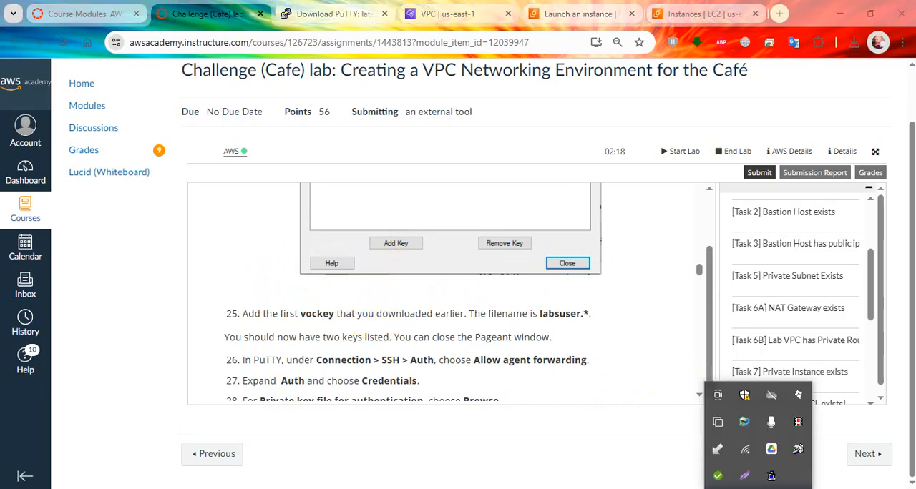
right_click(771, 476)
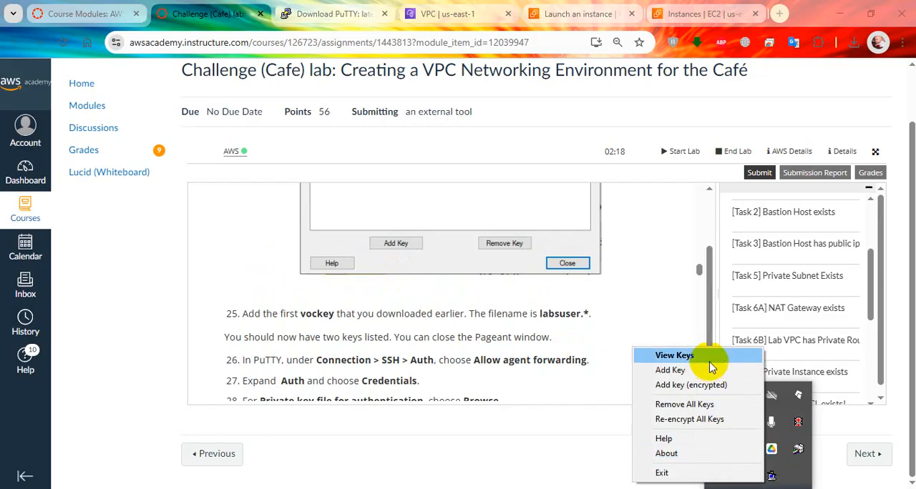
left_click(688, 370)
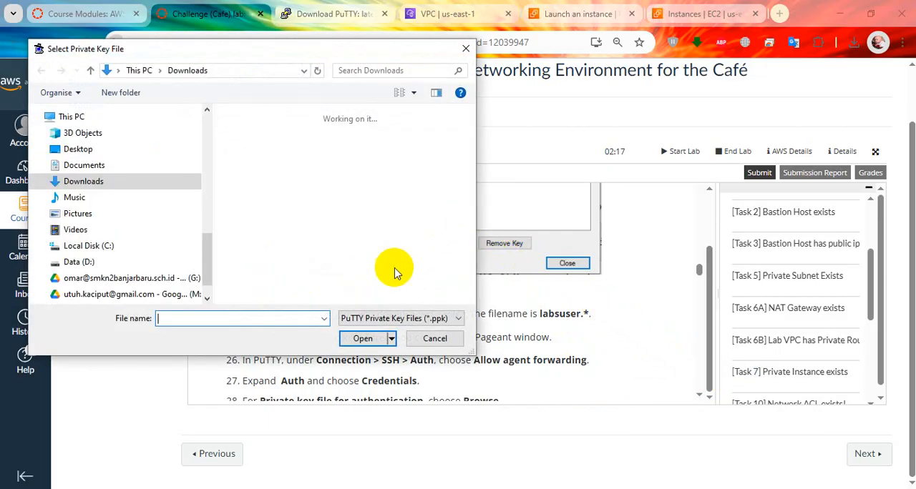
left_click(270, 138)
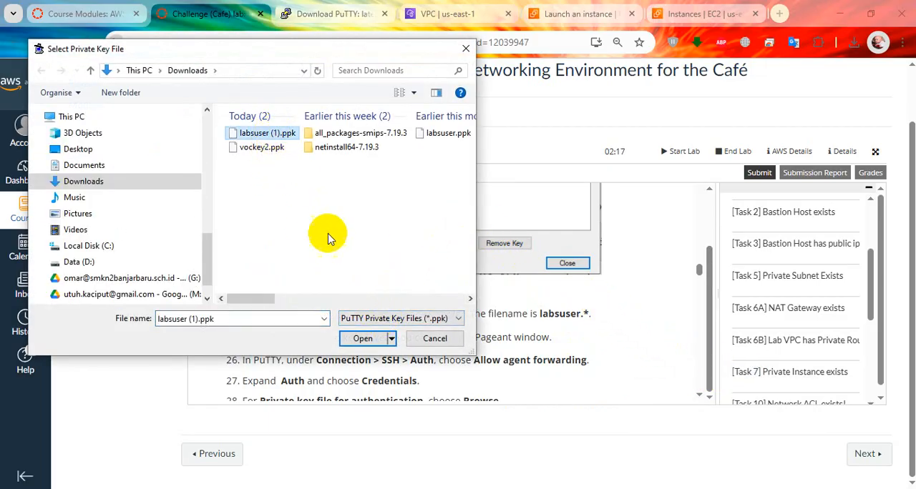
left_click(361, 339)
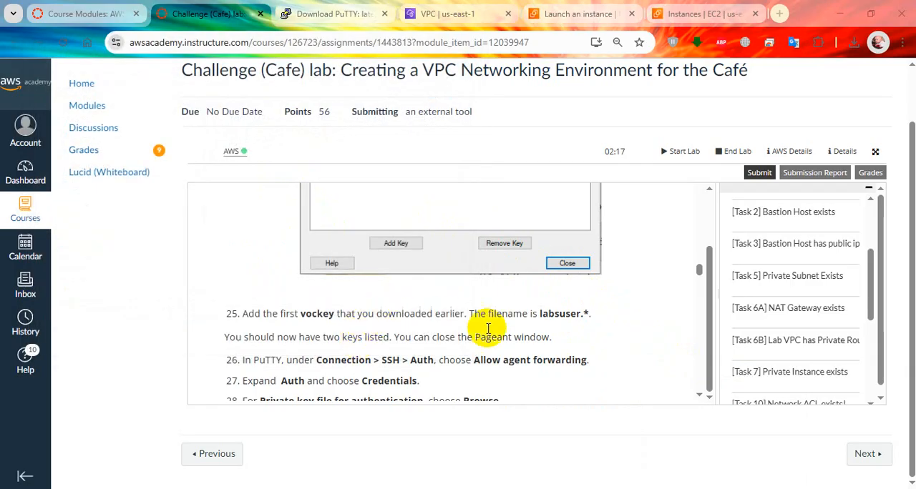
Review Pageant's key list for both the vockey2 and labsuser keys and close it
right_click(756, 488)
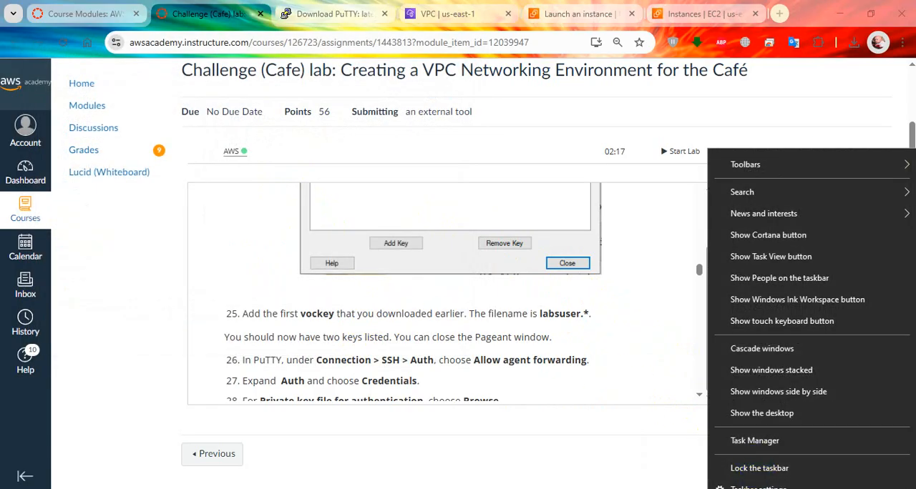
left_click(758, 488)
left_click(760, 488)
right_click(771, 473)
left_click(737, 345)
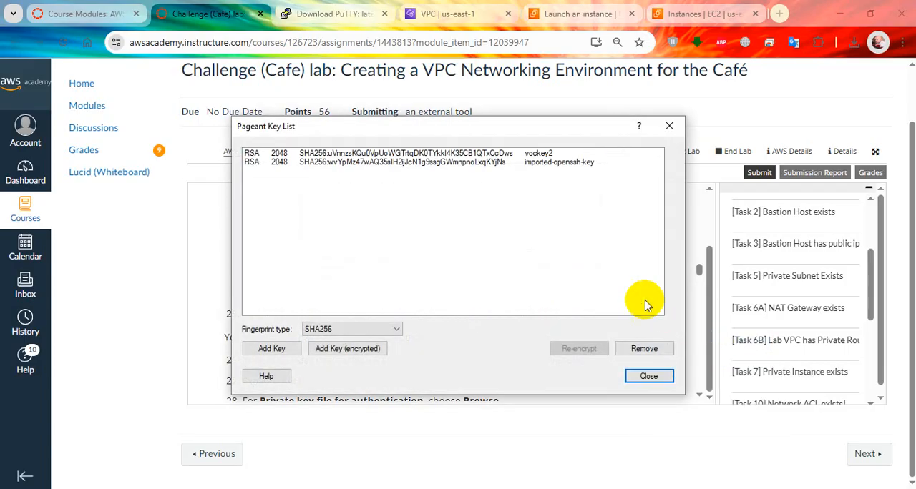
left_click_drag(394, 130, 807, 137)
left_click(363, 334)
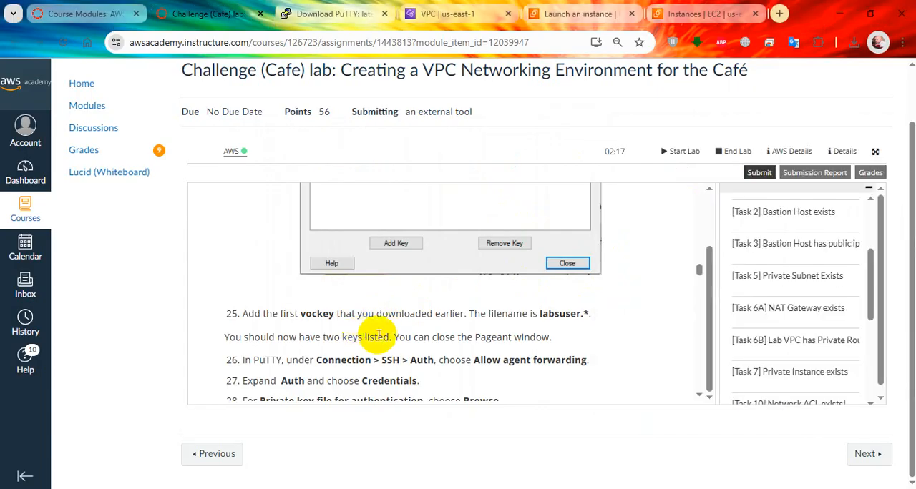
Read lab steps 26 to 30 and end the open PuTTY session to the bastion host
scroll(394, 335, "down", 1)
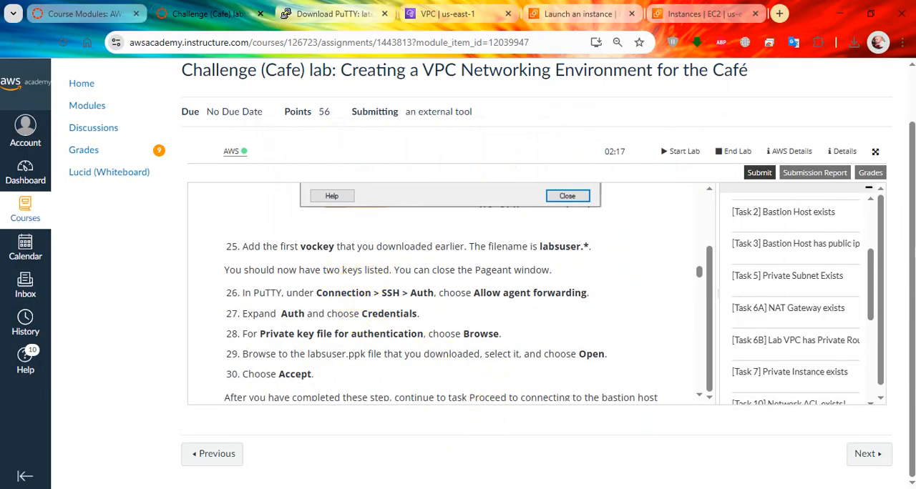
key("alt+Tab")
left_click(754, 195)
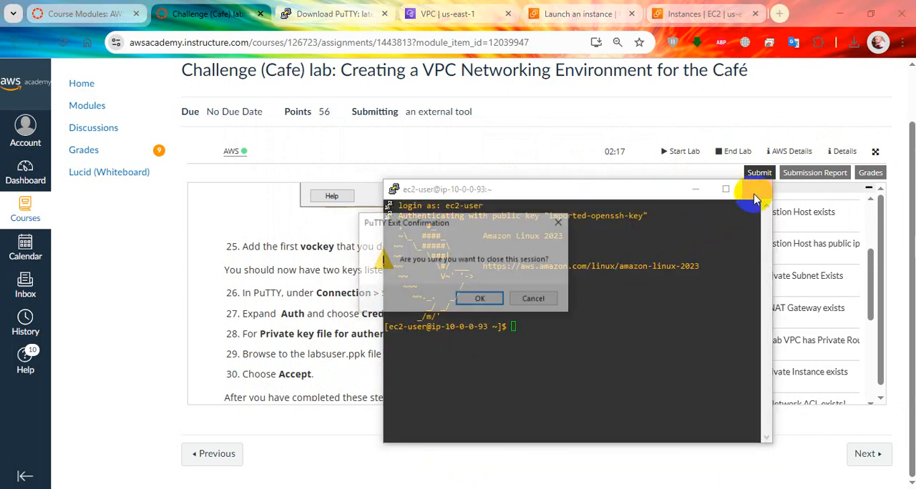
left_click(476, 298)
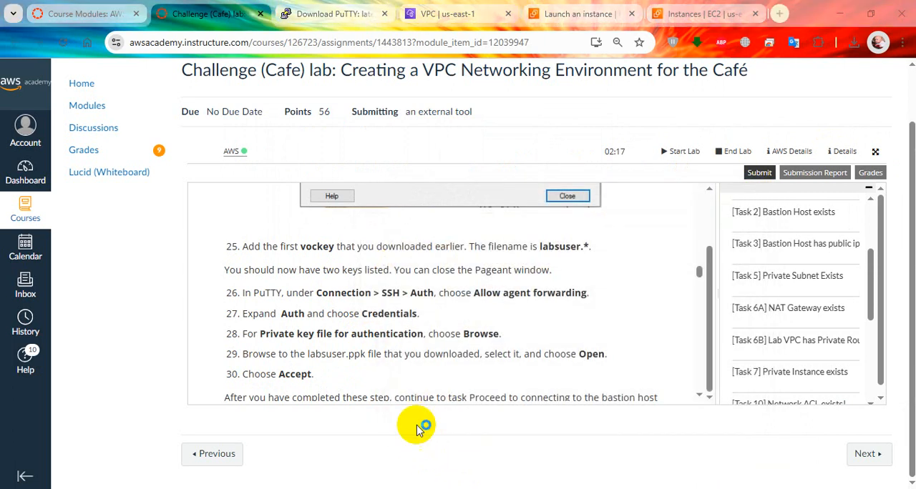
Allow agent forwarding in the SSH authentication options of a new PuTTY configuration
left_click_drag(434, 113, 658, 85)
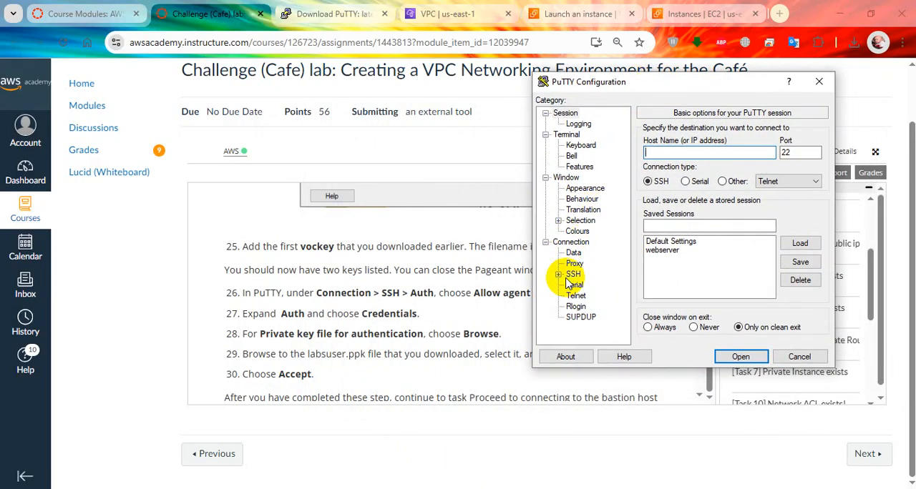
double_click(571, 277)
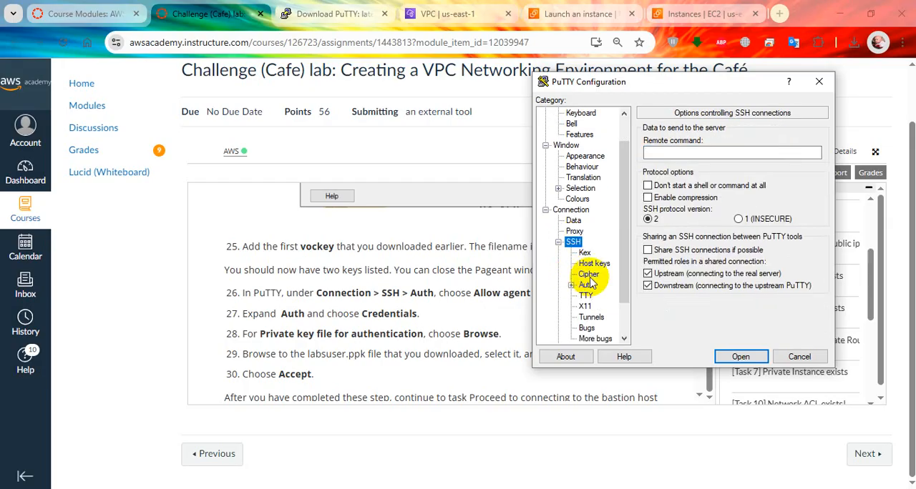
left_click(631, 316)
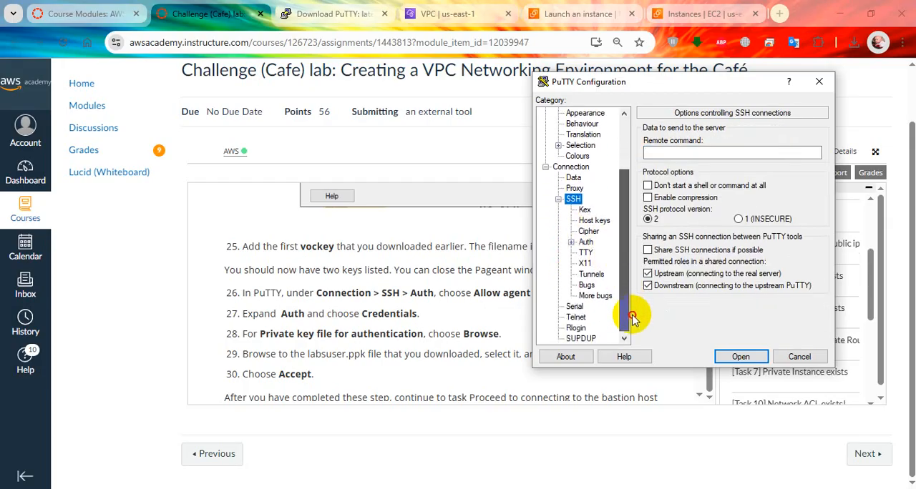
left_click_drag(614, 85, 675, 97)
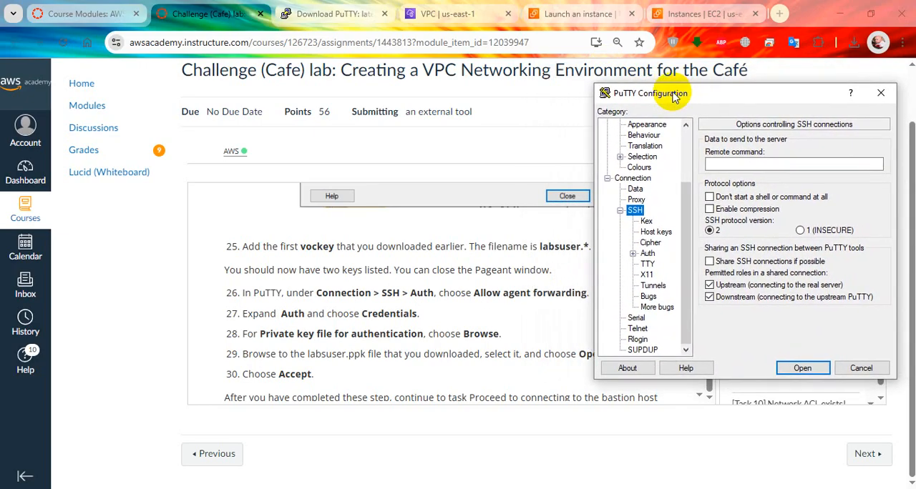
left_click(648, 254)
double_click(647, 254)
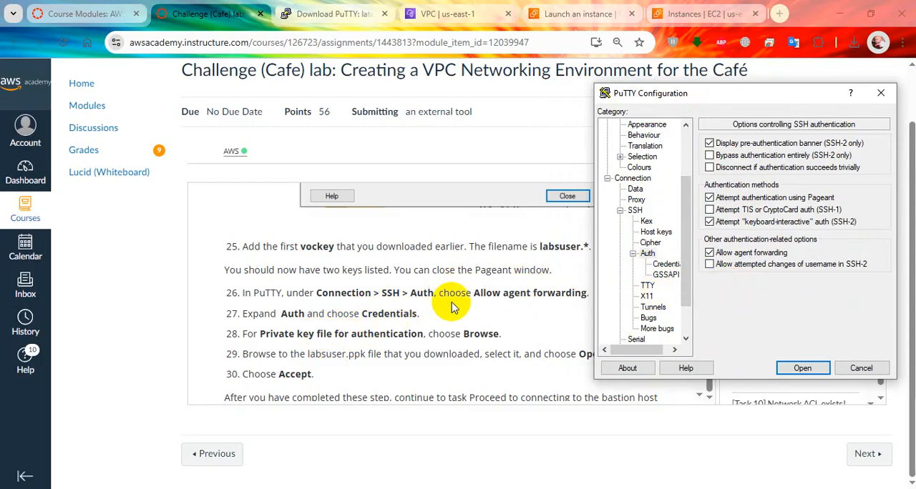
Set labsuser (1).ppk from Downloads as PuTTY's private key file for authentication, following lab steps 27 to 29
left_click(658, 265)
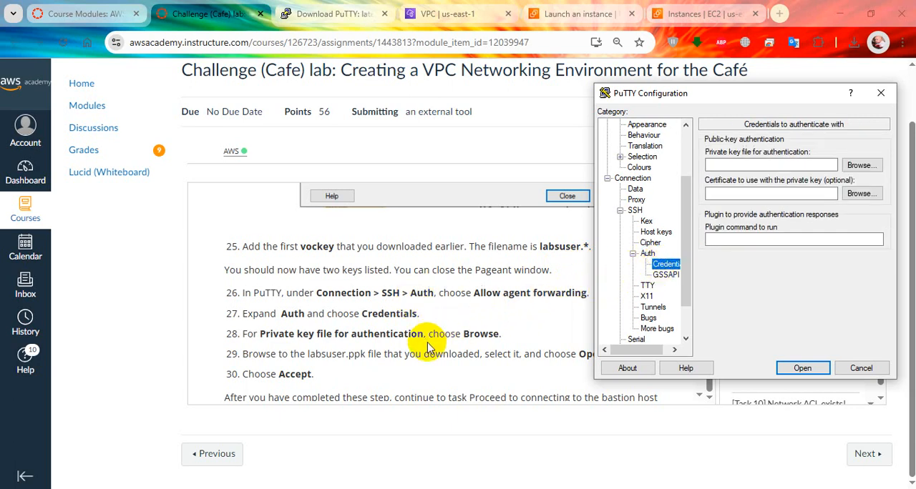
left_click(449, 351)
scroll(450, 354, "down", 3)
scroll(451, 336, "down", 1)
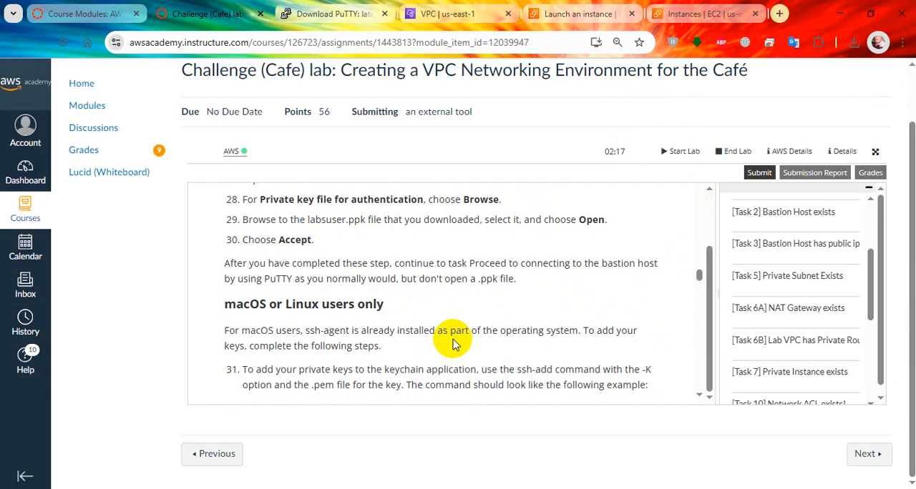
key("alt+Tab")
left_click(859, 166)
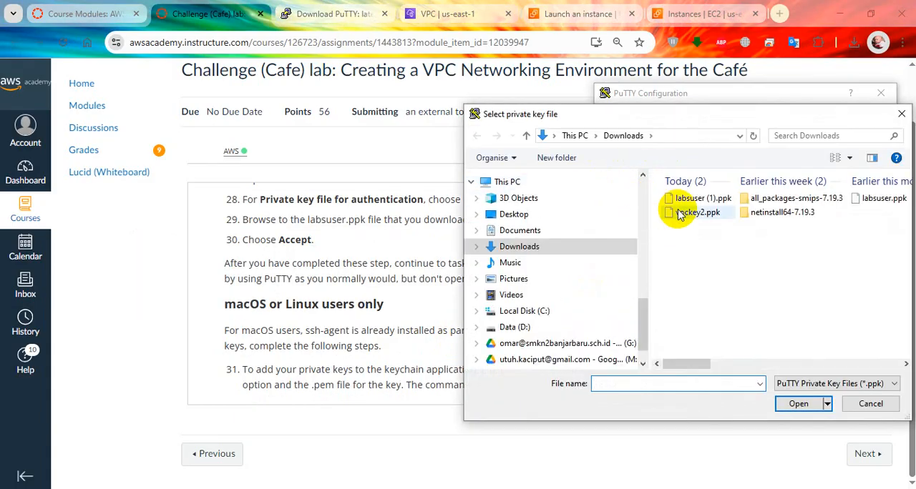
left_click(692, 201)
double_click(692, 202)
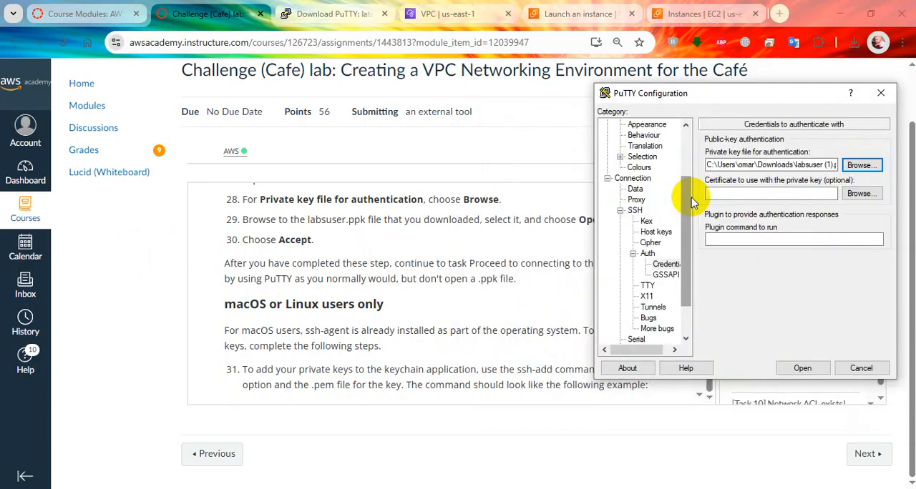
Read lab steps 31 to 35 on the SSH agent and recheck PuTTY steps 26 to 30, moving the configuration window aside
scroll(461, 299, "down", 1)
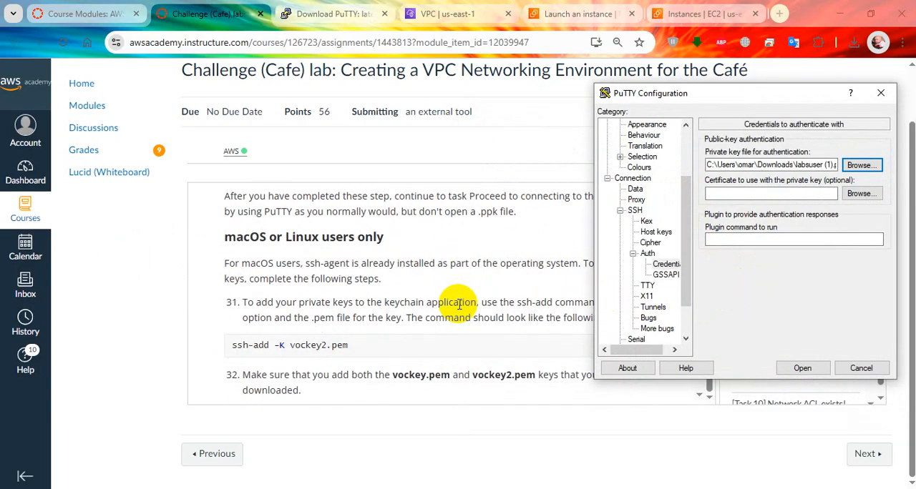
scroll(458, 304, "down", 10)
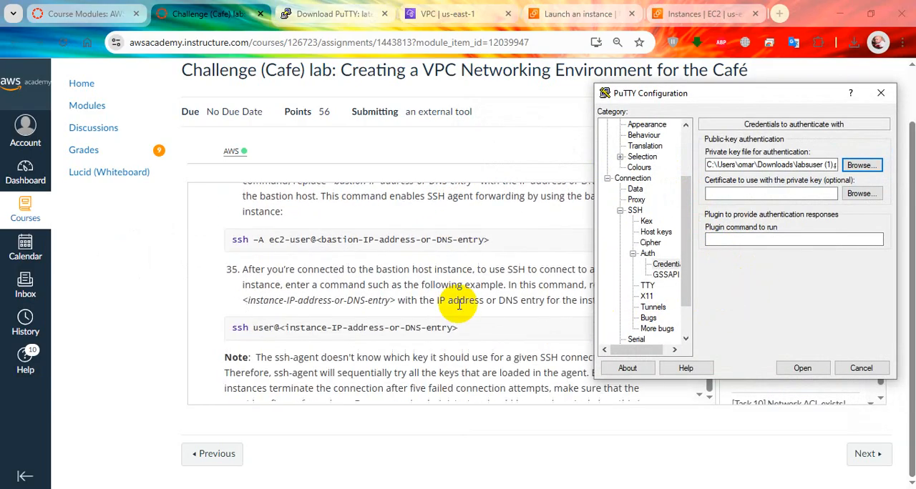
scroll(458, 305, "down", 2)
scroll(458, 304, "up", 1)
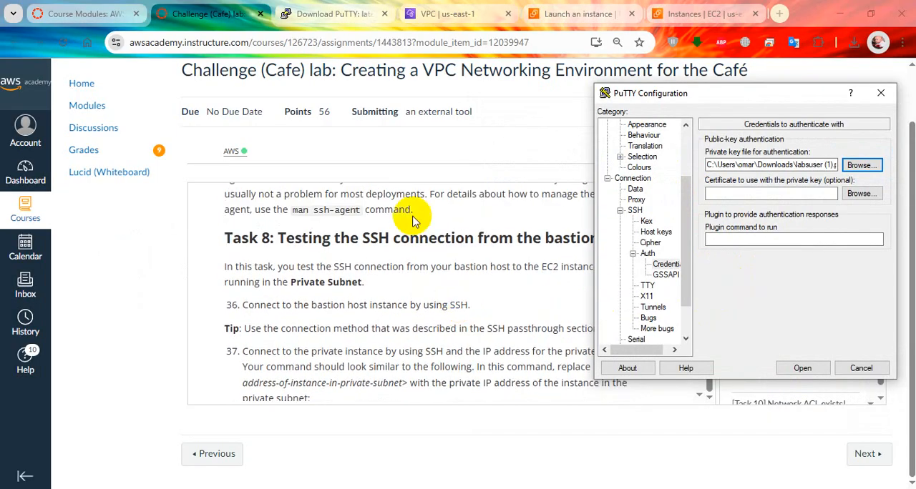
left_click_drag(669, 93, 745, 105)
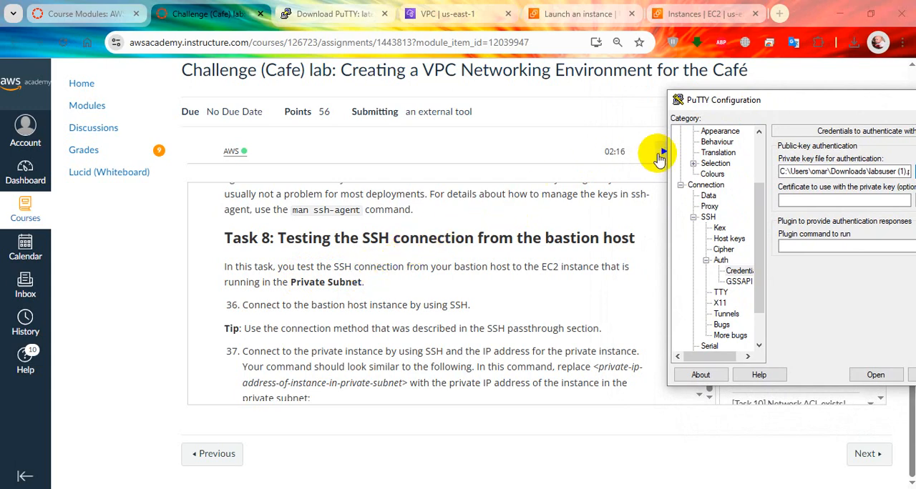
scroll(503, 237, "up", 10)
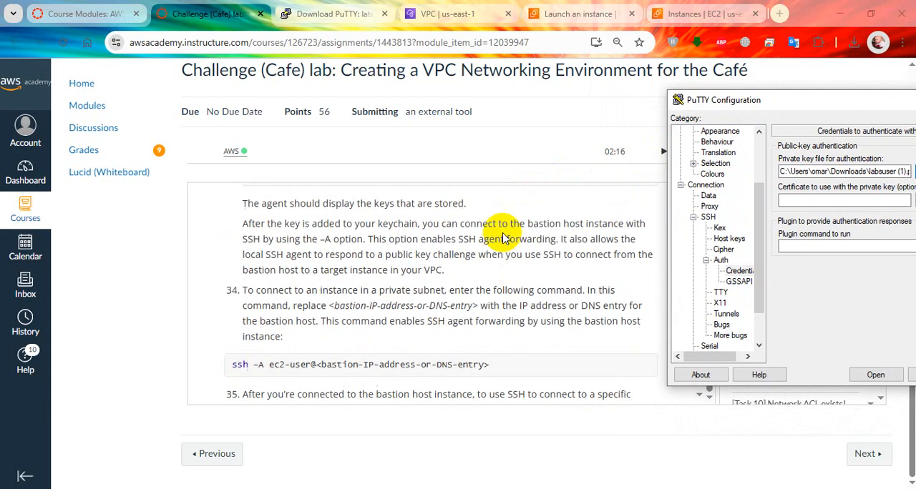
scroll(503, 238, "up", 3)
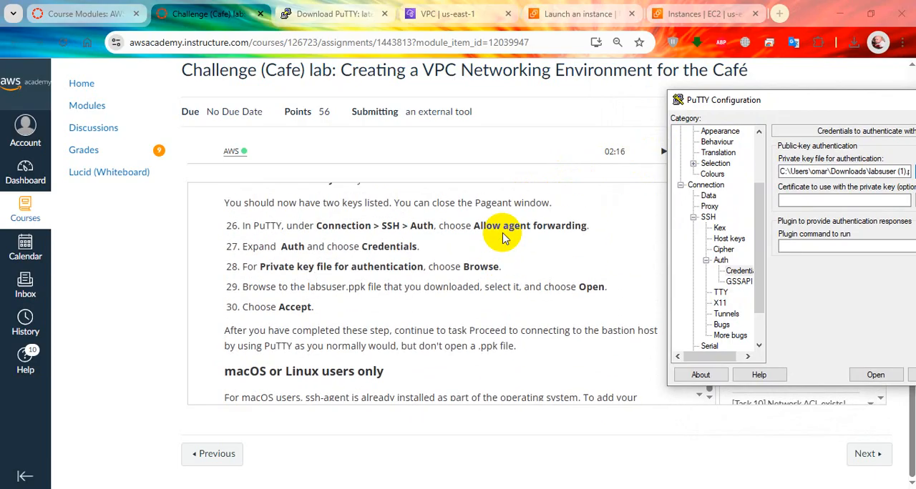
left_click(443, 342)
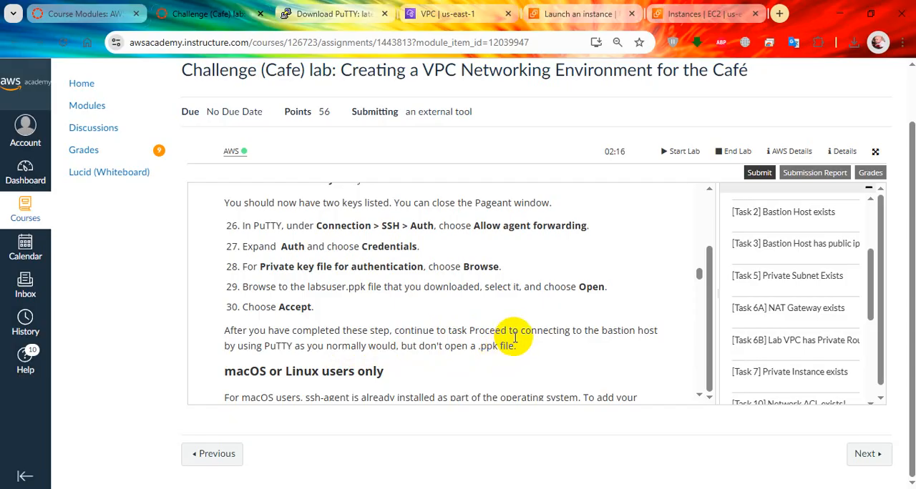
Read Task 8, steps 36 to 38, on testing SSH from the bastion host to the private instance and pinging 8.8.8.8
scroll(514, 338, "down", 10)
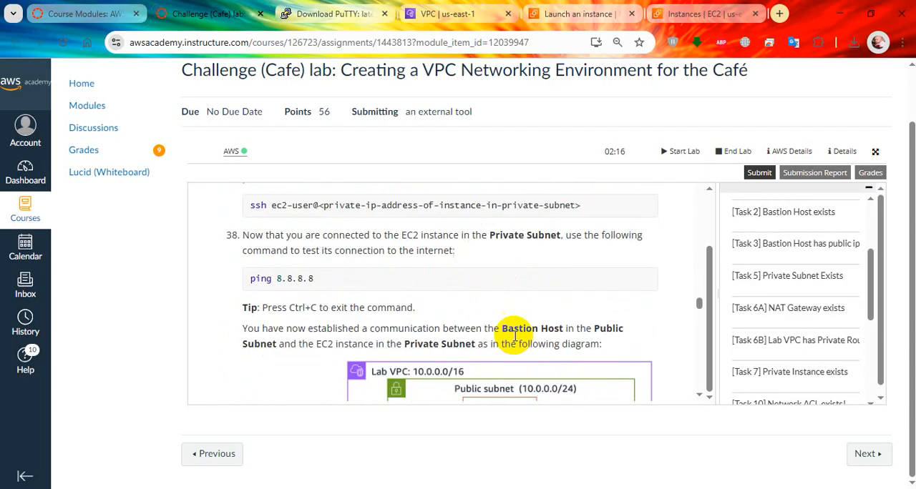
scroll(515, 337, "up", 3)
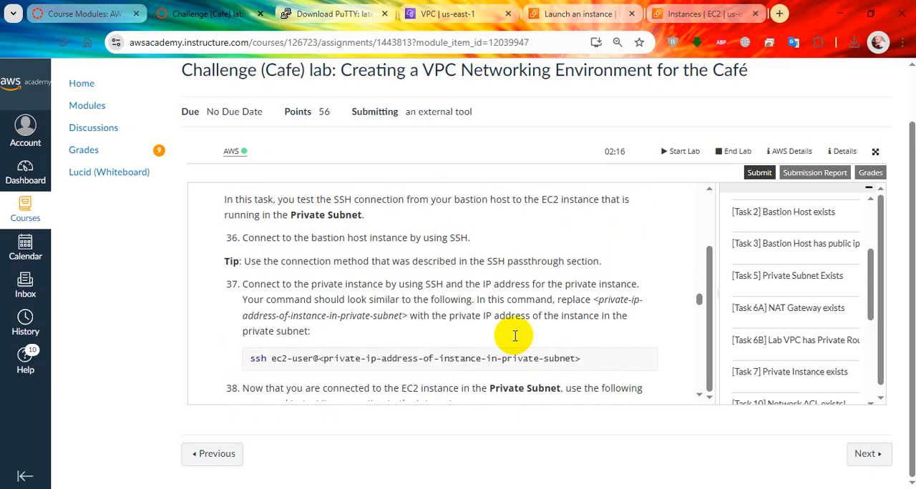
scroll(515, 337, "up", 1)
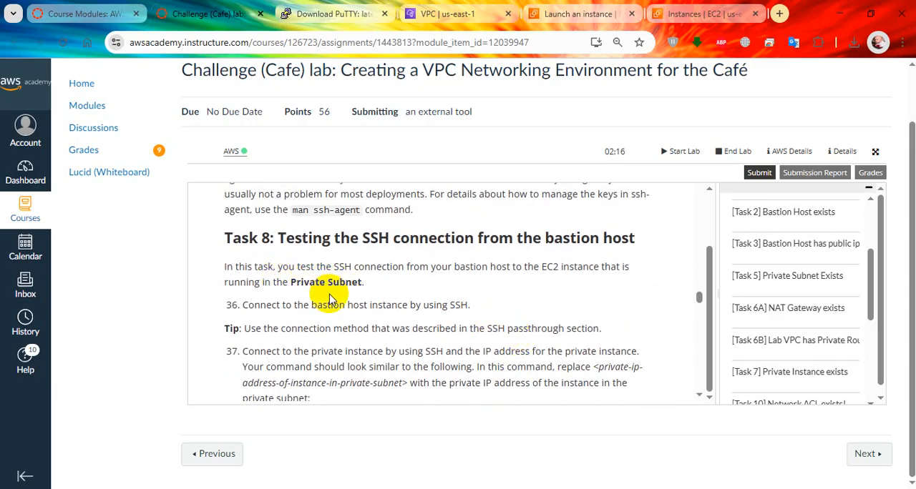
scroll(329, 299, "down", 1)
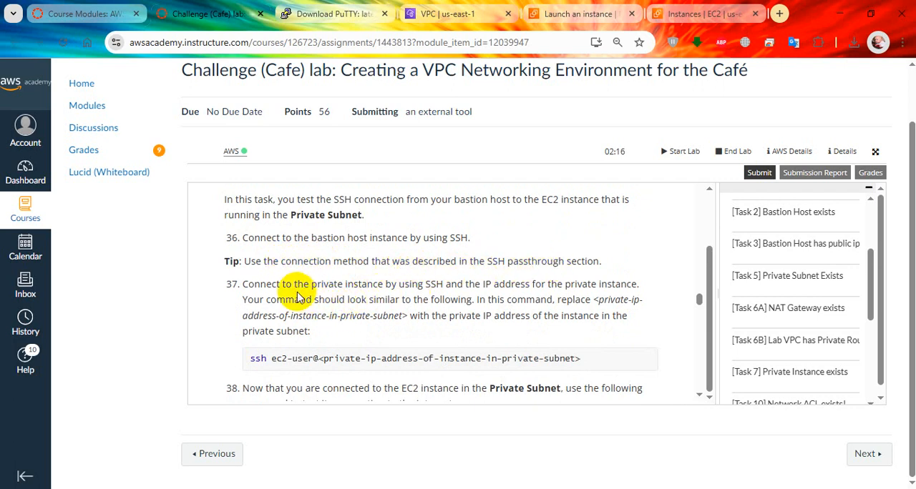
scroll(306, 290, "down", 1)
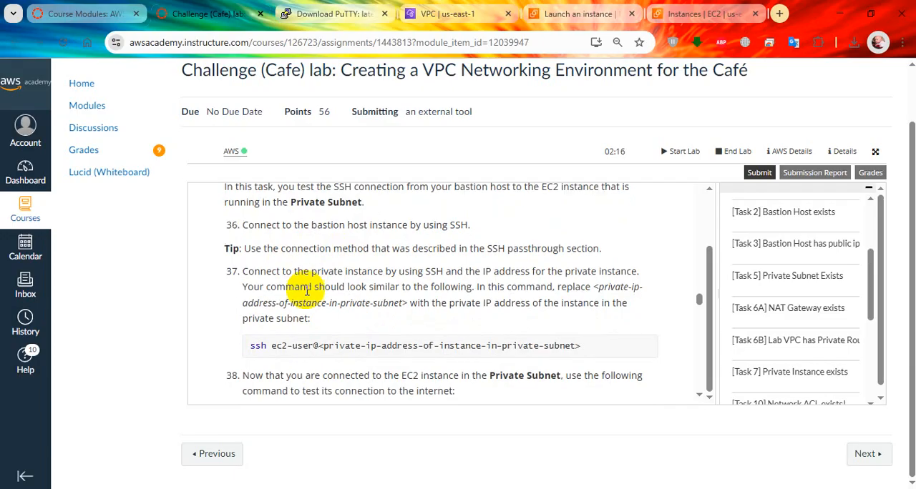
scroll(307, 290, "down", 1)
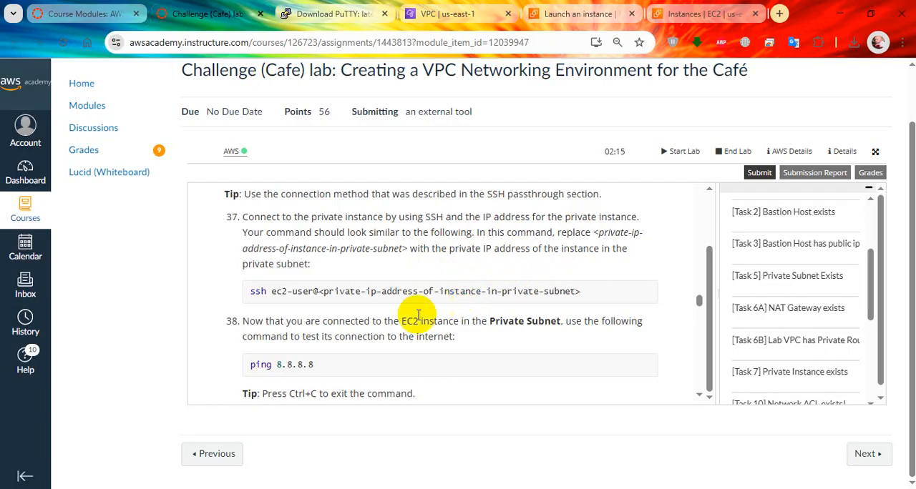
scroll(390, 358, "down", 2)
scroll(379, 344, "up", 5)
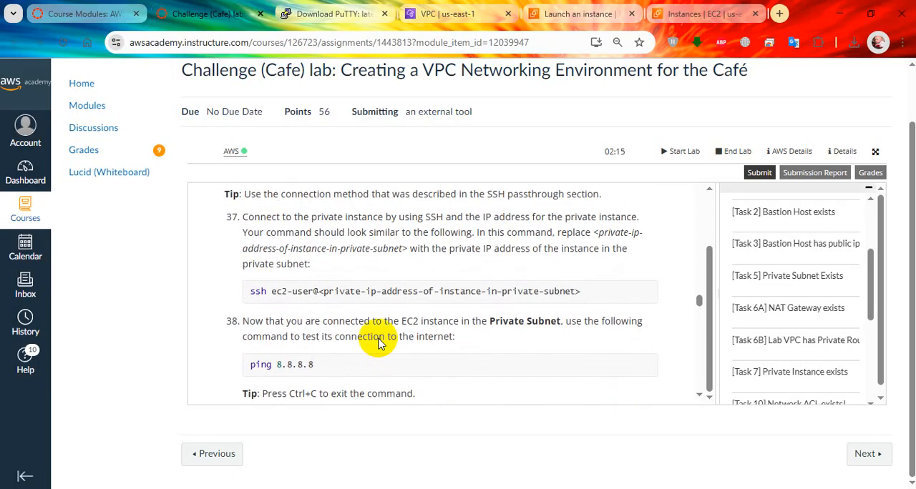
scroll(379, 344, "down", 1)
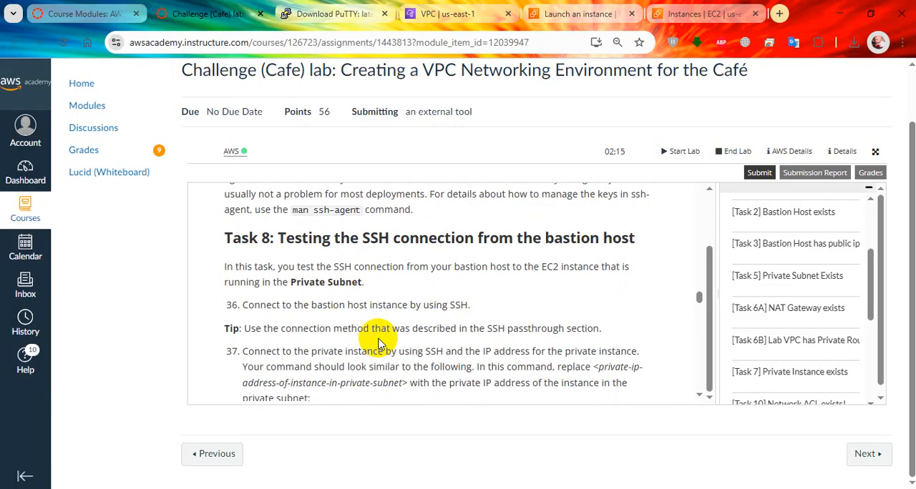
Open a PuTTY SSH session to the Bastion Host's public IPv4 address, 54.87.130.1, and log in as ec2-user
key("alt+Tab")
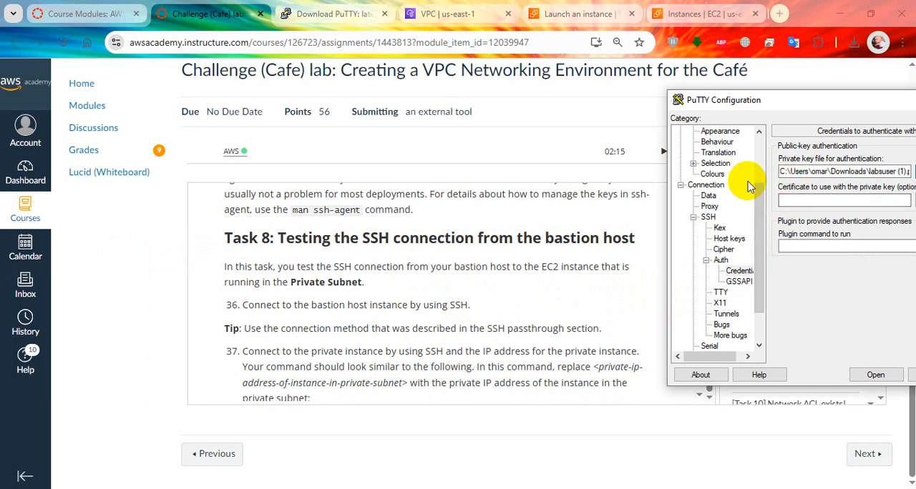
left_click_drag(758, 241, 760, 163)
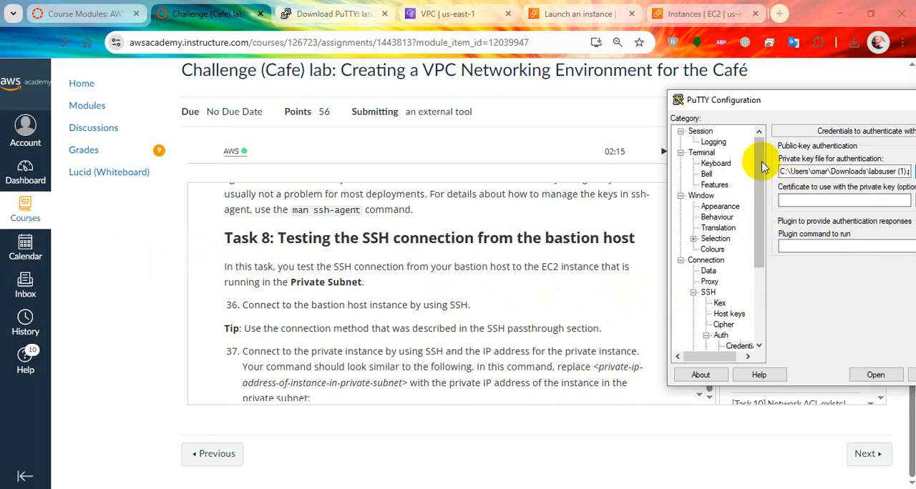
left_click(698, 132)
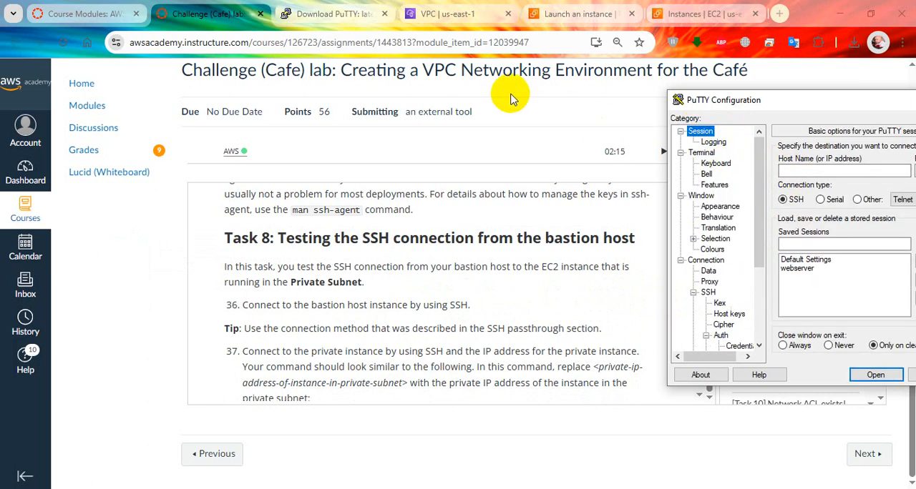
left_click(703, 14)
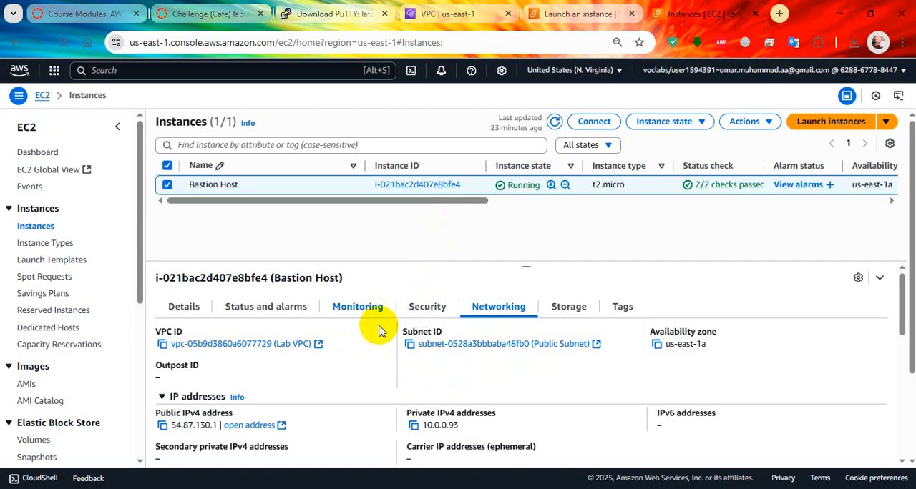
left_click(161, 427)
key("alt+Tab")
left_click(811, 169)
key("ctrl+v")
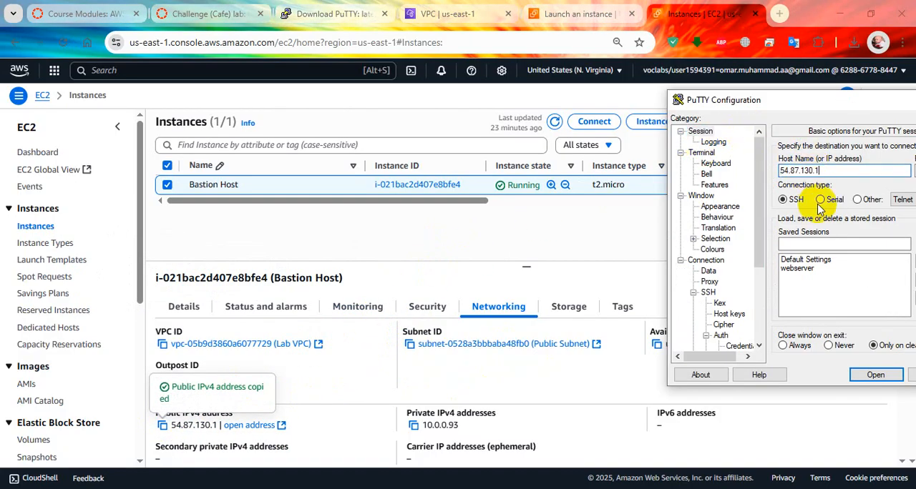
left_click(875, 375)
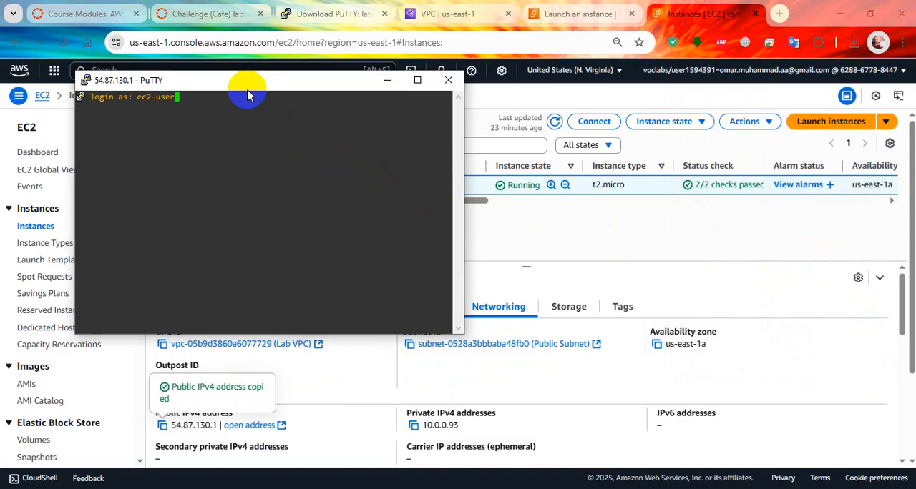
left_click_drag(248, 95, 630, 165)
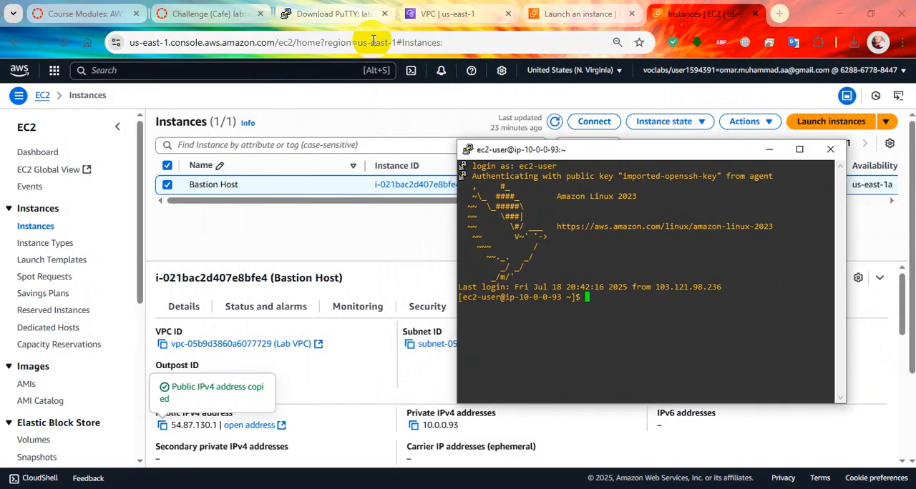
Check lab steps 37 and 38, refresh the EC2 instances list, and select Private Instance to show its details
left_click(207, 13)
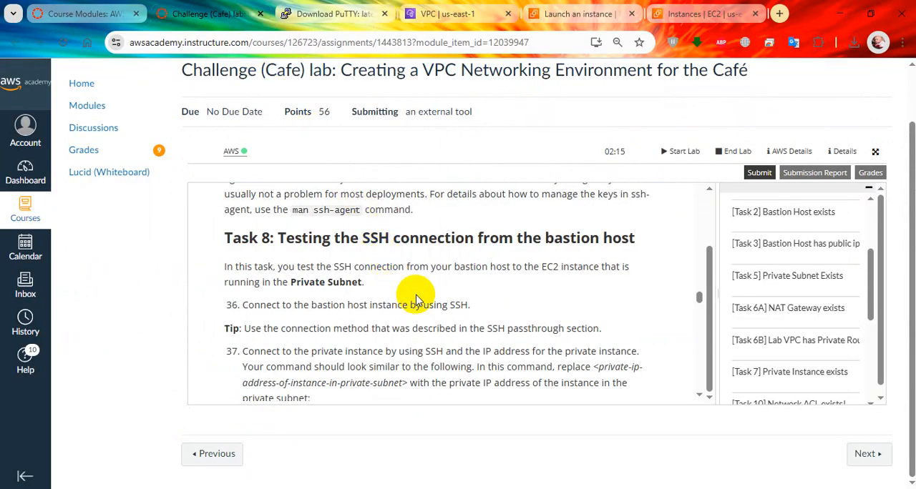
scroll(419, 299, "down", 5)
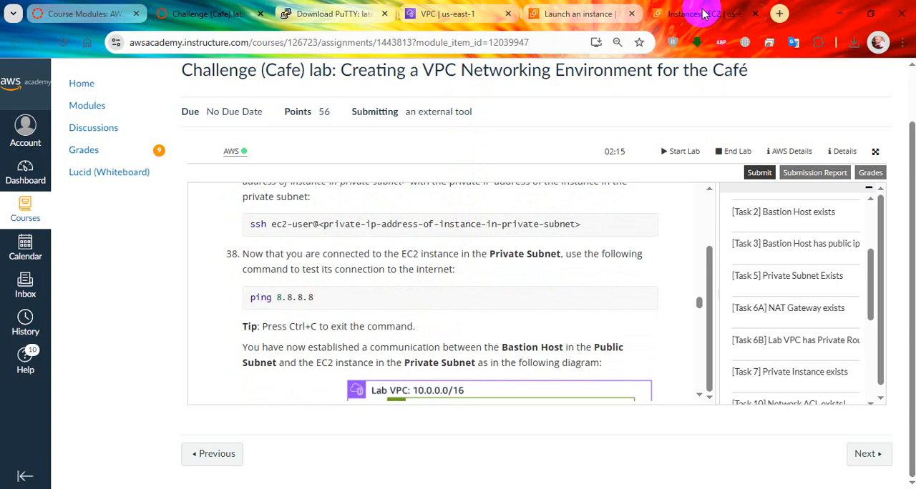
left_click(673, 14)
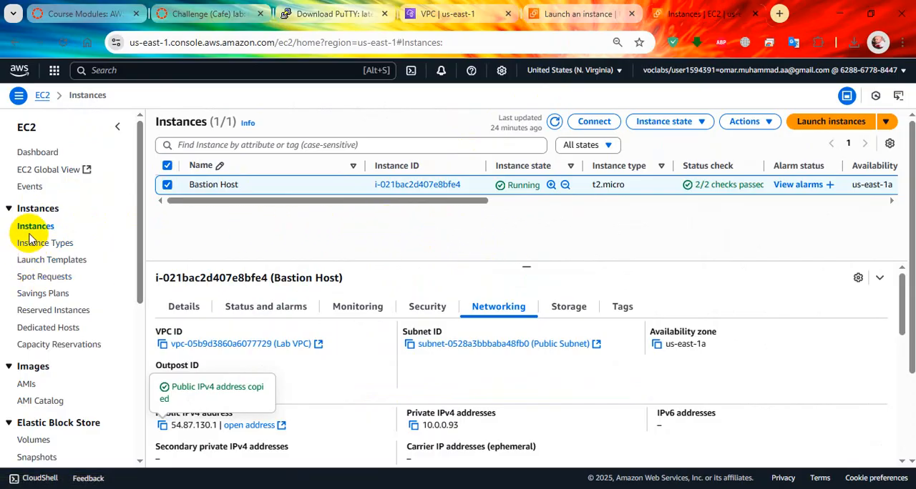
left_click(167, 185)
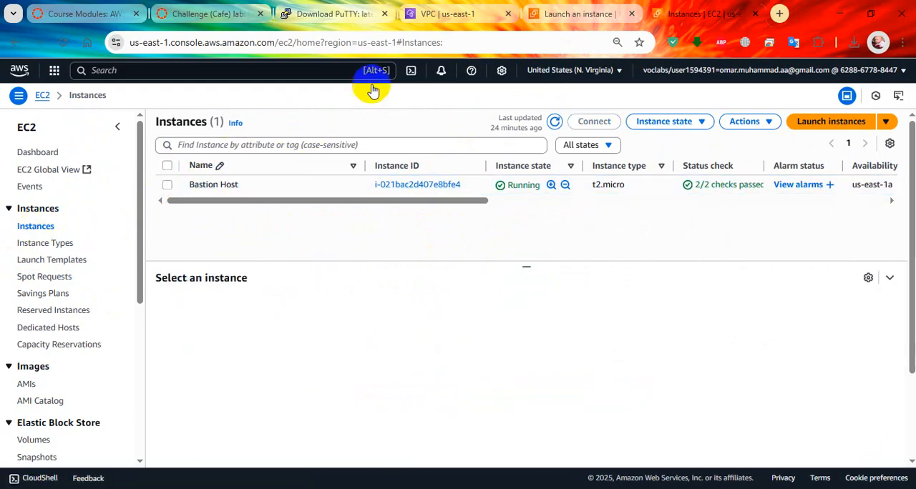
left_click(554, 122)
left_click(555, 14)
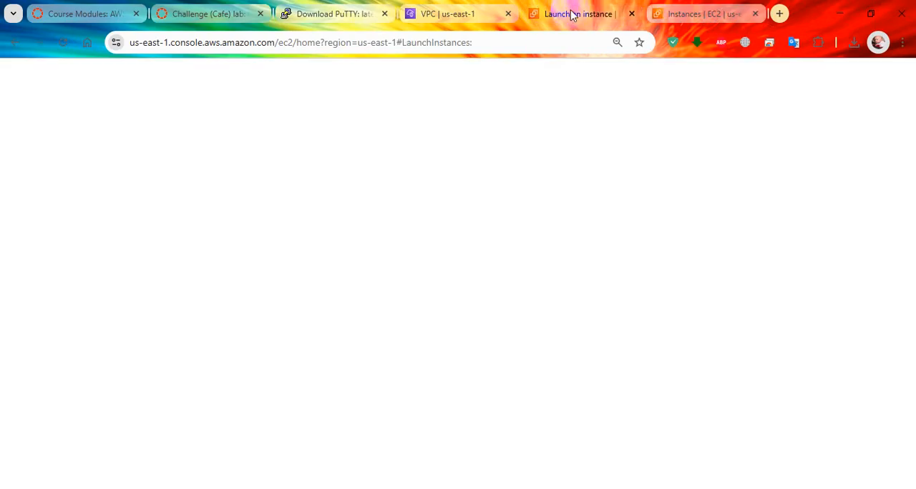
left_click(687, 14)
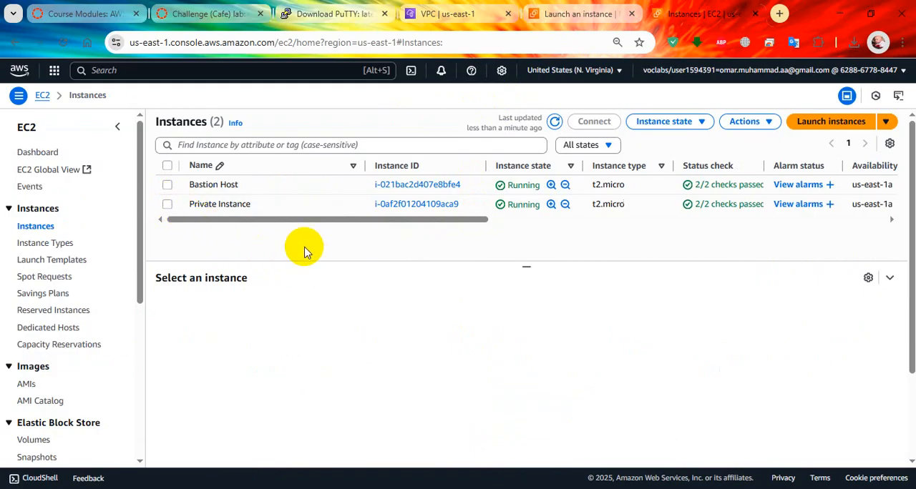
left_click(304, 204)
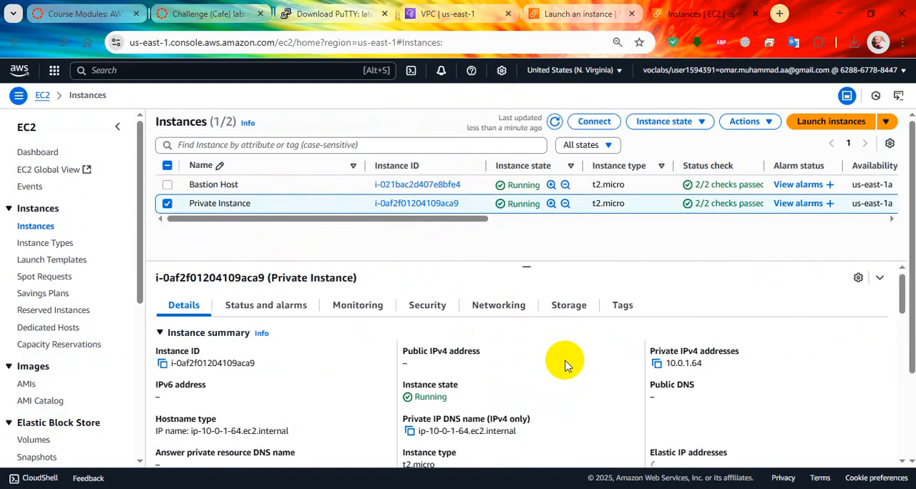
Recheck lab step 37 and copy the Private Instance's private IPv4 address from its EC2 details
left_click(207, 14)
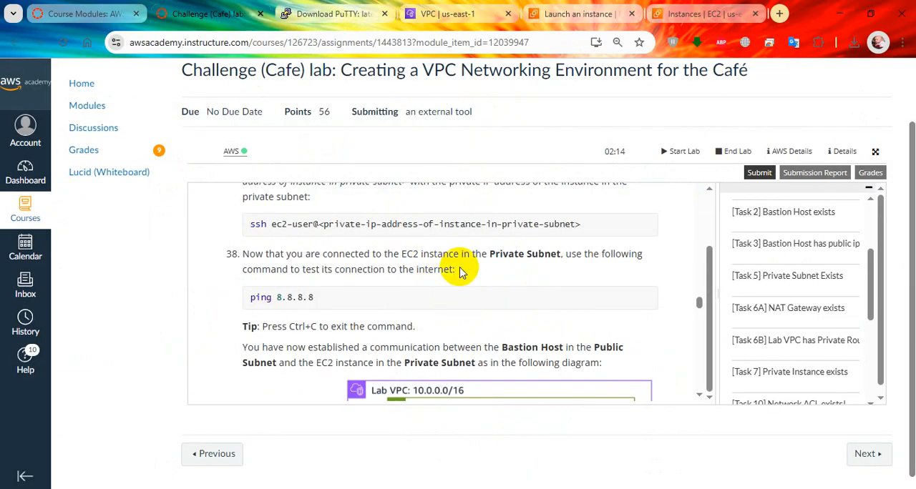
scroll(460, 272, "up", 1)
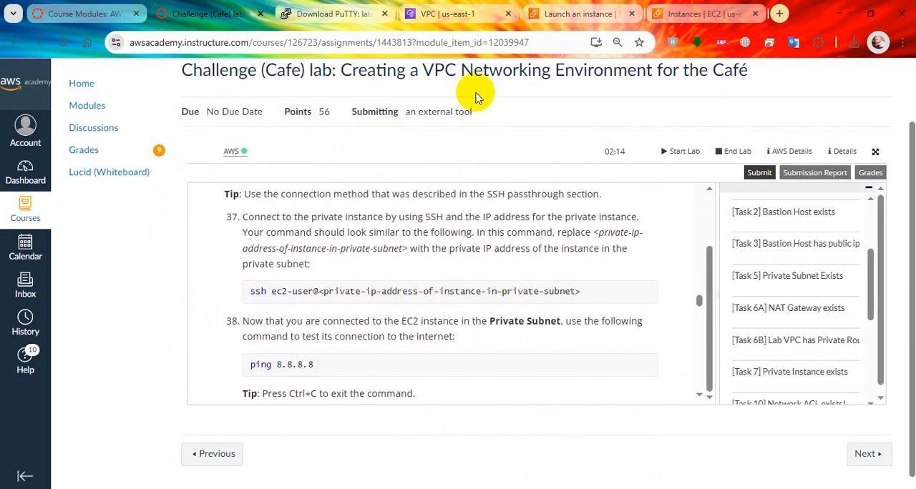
left_click(705, 13)
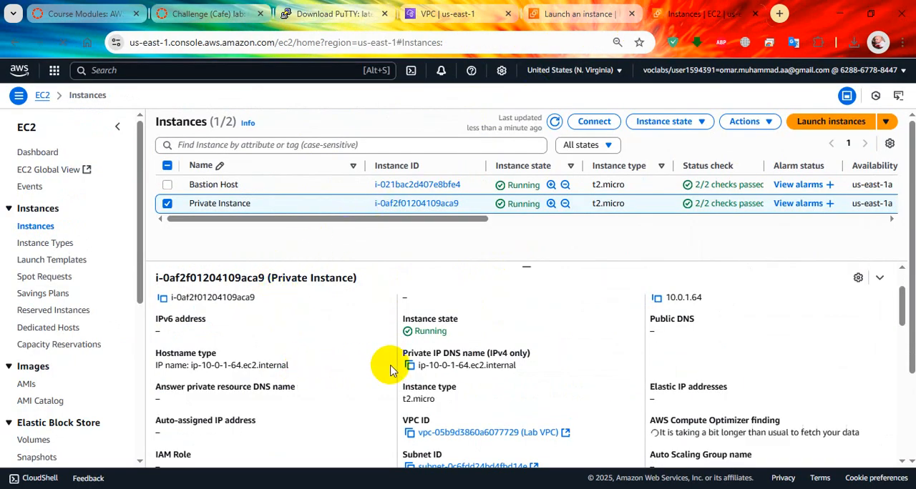
scroll(589, 378, "up", 1)
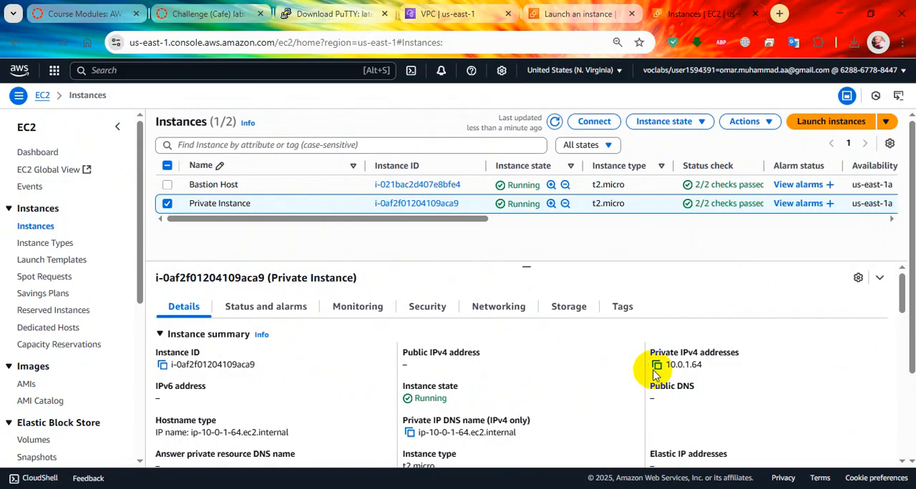
left_click(658, 367)
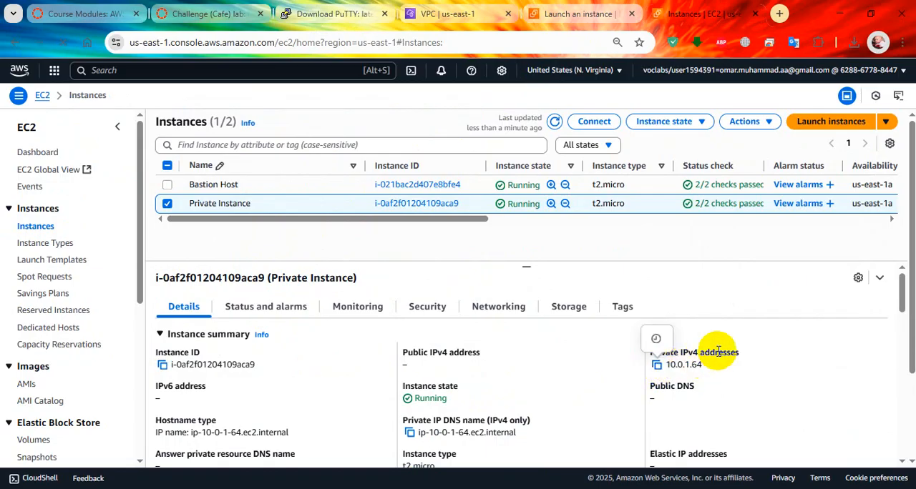
In the PuTTY session on the bastion host, connect with ssh 10.0.1.64 and accept the host key with yes
key("alt+Tab")
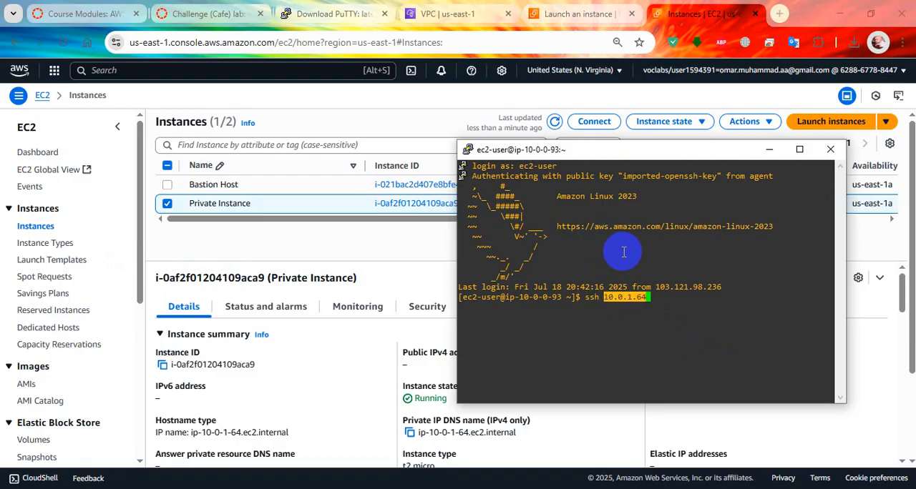
key("Return")
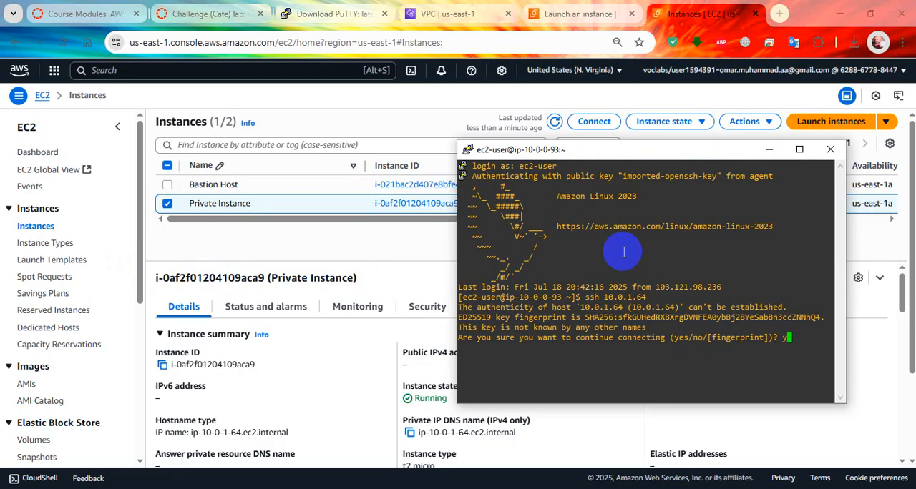
type("yes")
key("Return")
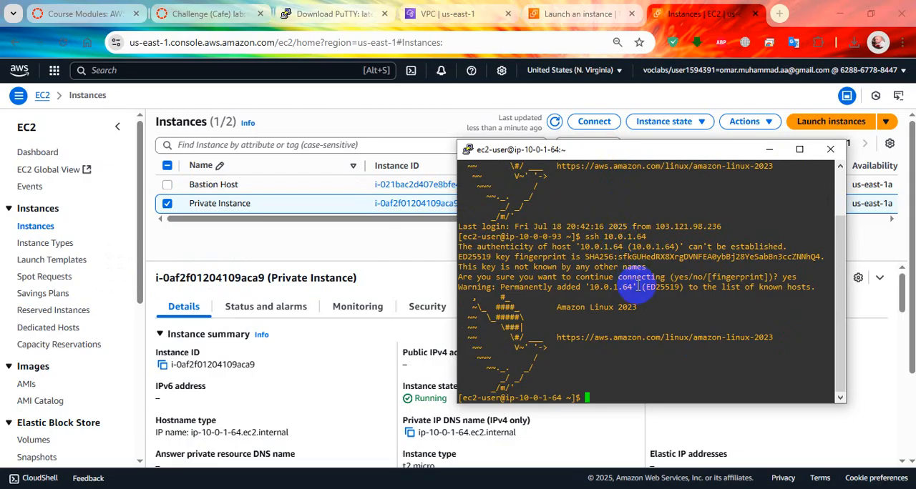
List the private instance's network interfaces with ip a and review the session output back to the bastion login
type("ip a")
key("Return")
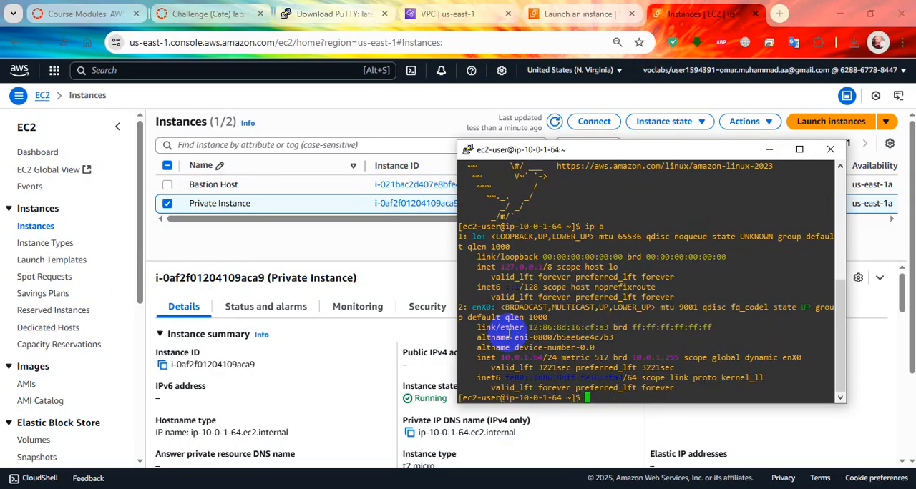
scroll(584, 267, "up", 8)
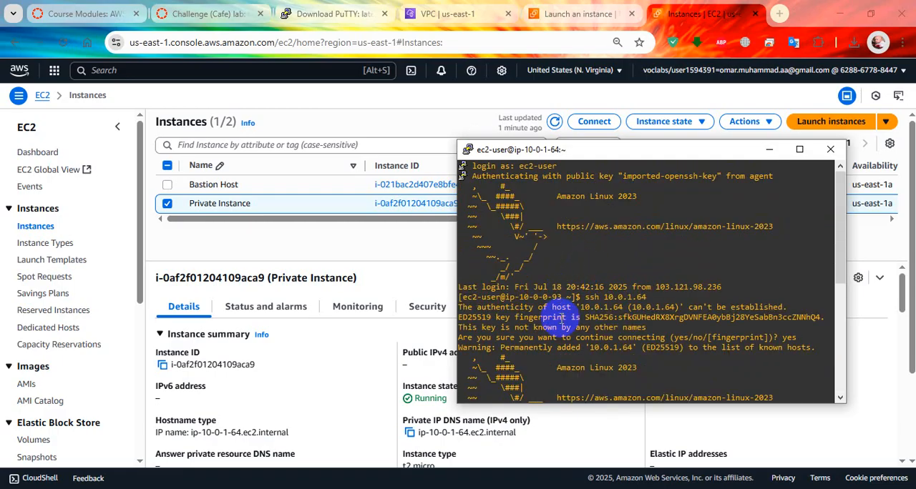
scroll(579, 301, "down", 8)
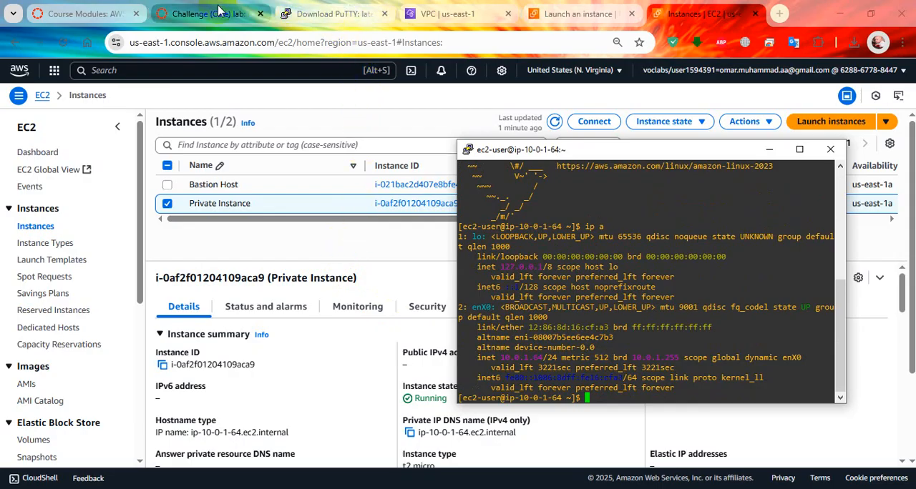
scroll(575, 246, "up", 10)
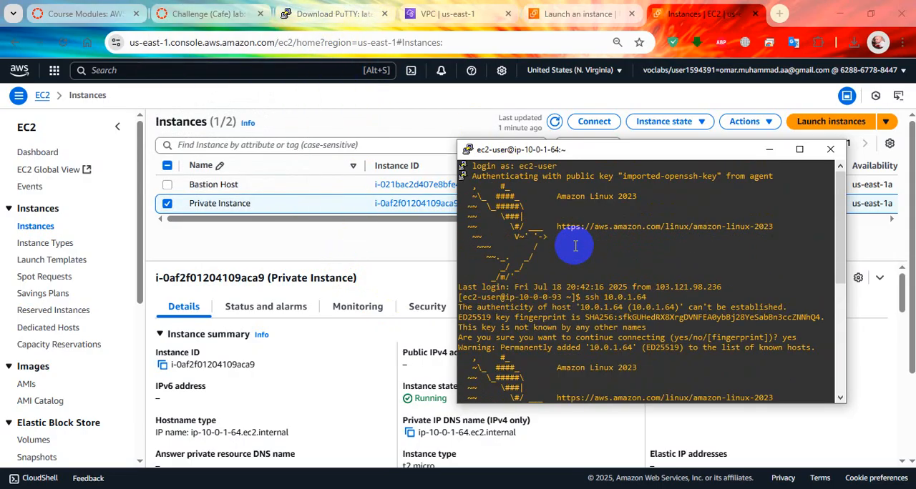
scroll(557, 247, "down", 10)
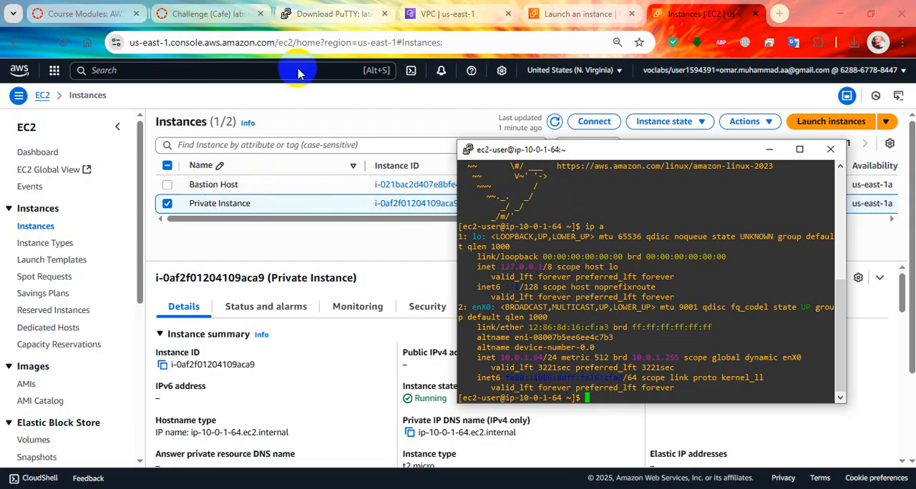
Check lab step 38, run ping 8.8.8.8 from the private instance's terminal, and stop it after a few replies
left_click(207, 13)
scroll(458, 358, "down", 1)
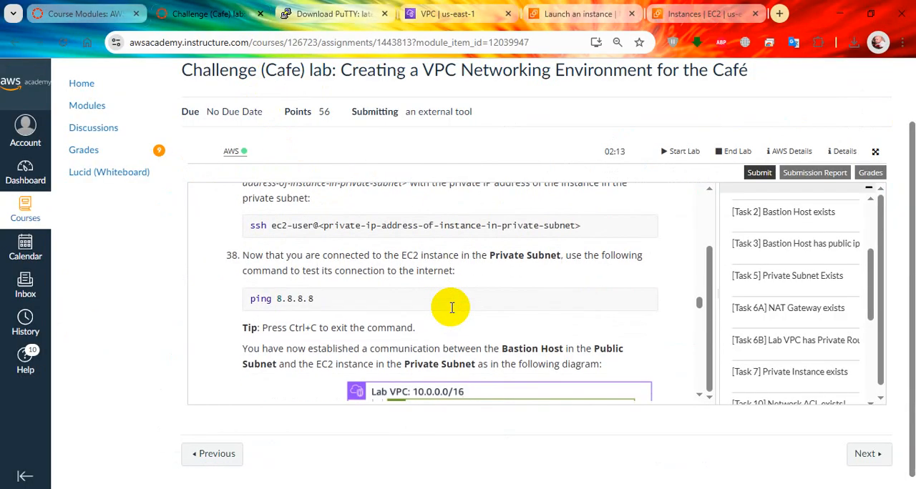
key("alt+Tab")
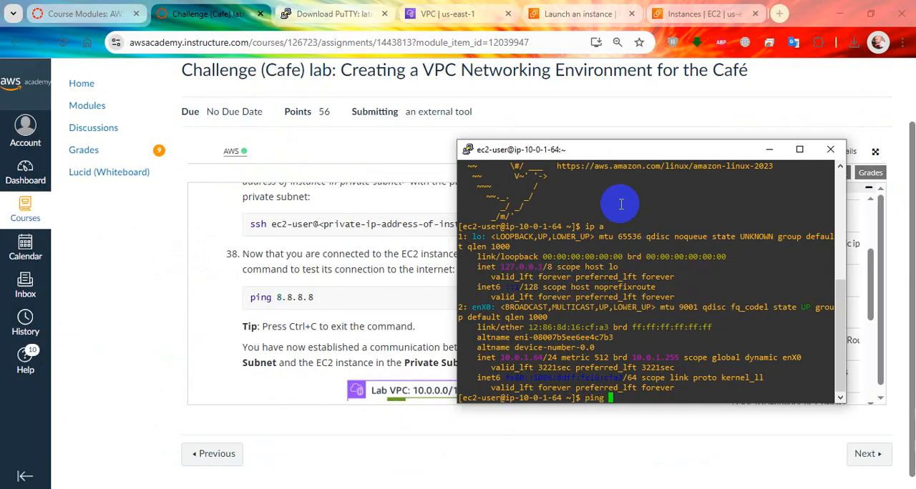
type("ping 8.8.8.8")
key("Return")
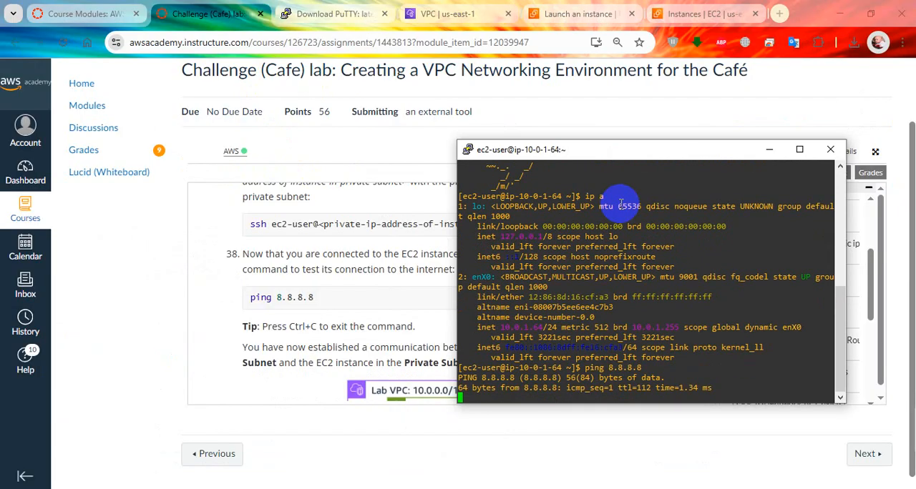
key("ctrl+c")
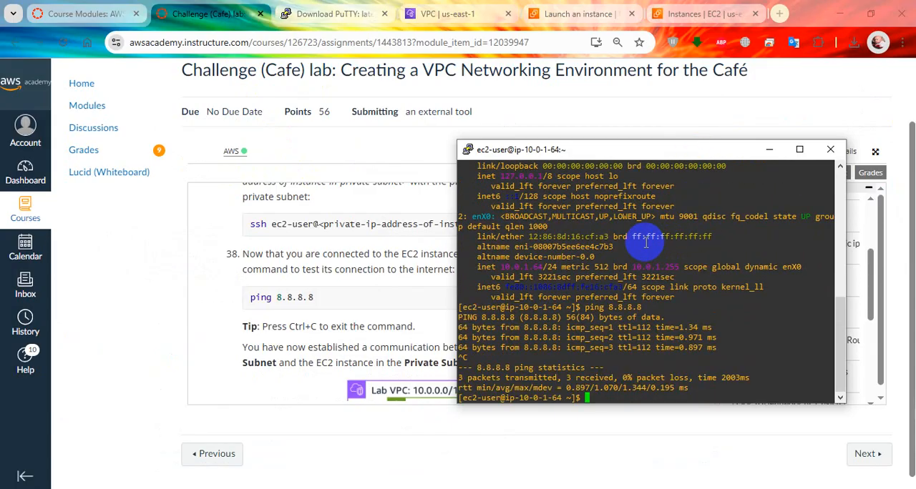
Examine the Lab VPC diagram of traffic from the café administrator through the bastion host to the private EC2 instance
left_click(370, 287)
scroll(370, 290, "down", 2)
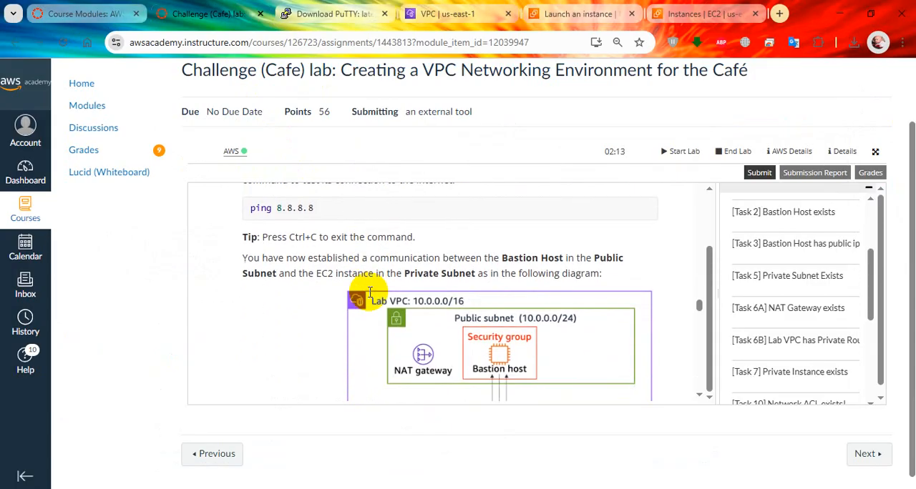
scroll(370, 292, "down", 1)
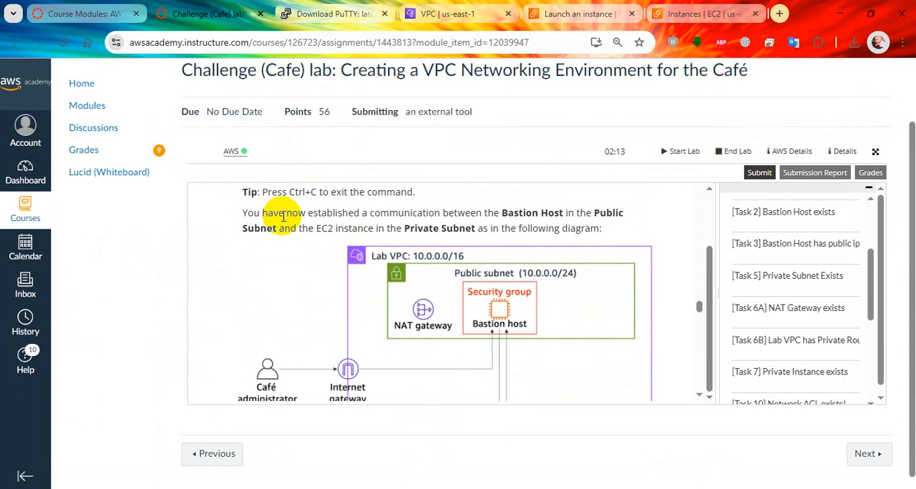
scroll(284, 221, "down", 2)
scroll(284, 221, "up", 2)
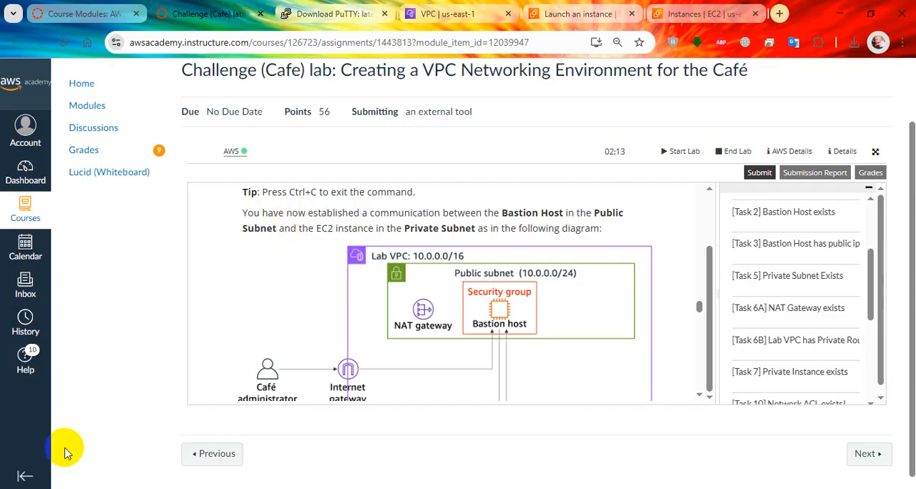
scroll(529, 225, "down", 4)
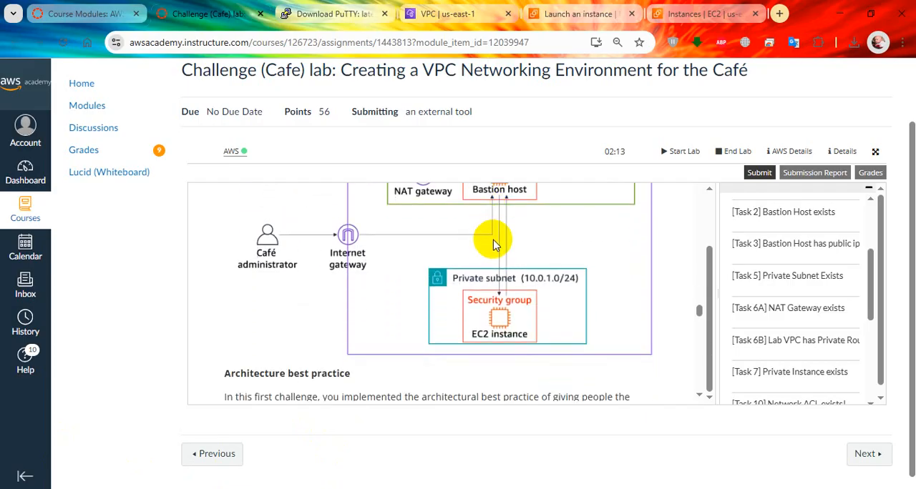
scroll(501, 236, "up", 5)
scroll(519, 244, "down", 7)
scroll(490, 247, "up", 2)
scroll(486, 247, "up", 2)
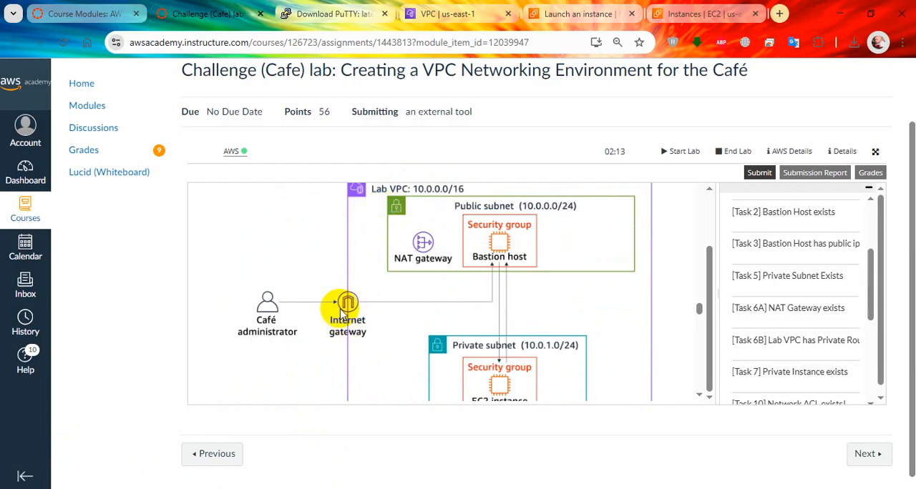
scroll(515, 354, "down", 3)
scroll(500, 343, "up", 3)
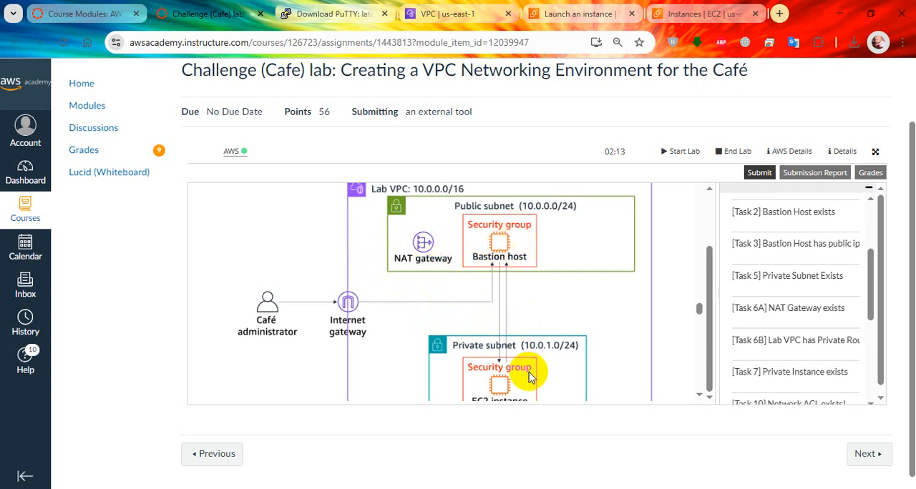
scroll(439, 260, "down", 2)
scroll(444, 266, "down", 5)
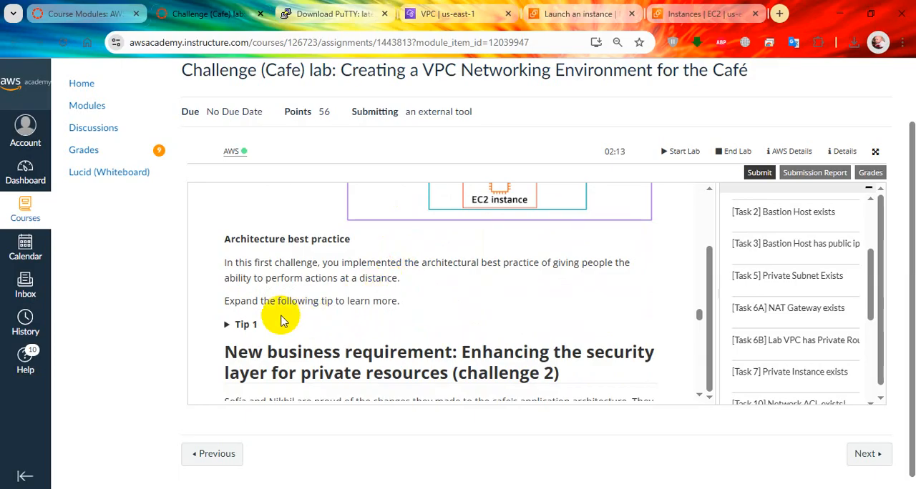
Expand Tip 1 under Architecture best practice and read it along with the challenge 2 introduction
scroll(229, 273, "up", 1)
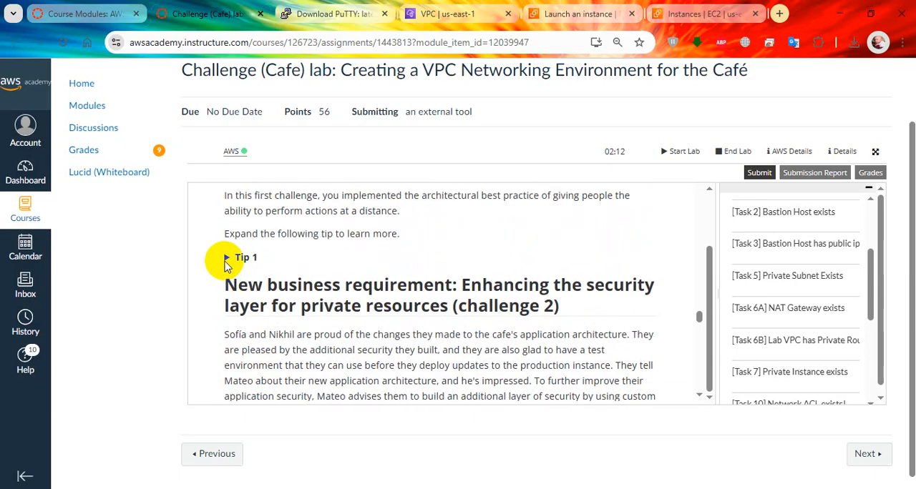
left_click(226, 259)
scroll(368, 231, "down", 3)
scroll(815, 308, "down", 3)
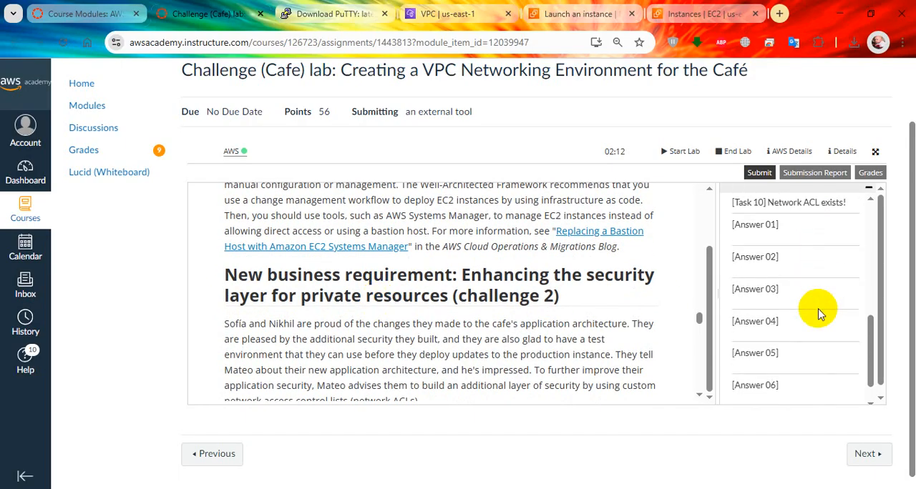
scroll(819, 312, "down", 1)
scroll(494, 327, "down", 3)
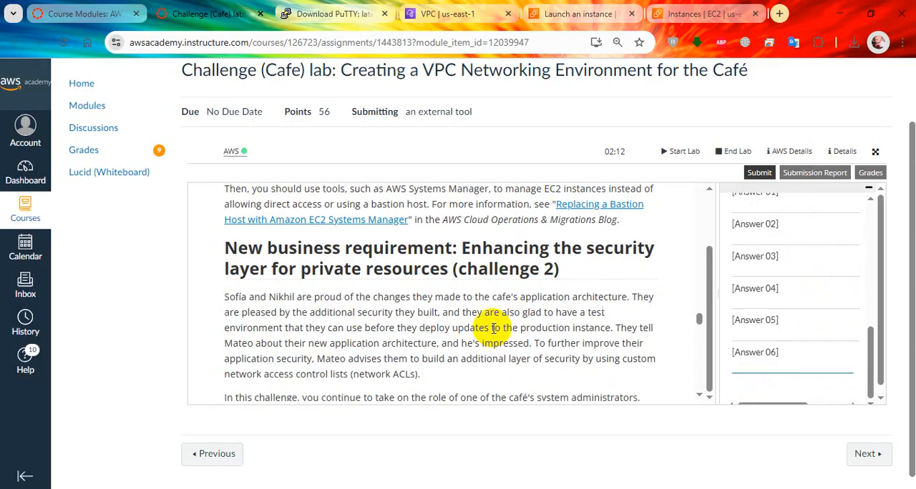
scroll(493, 328, "down", 2)
scroll(493, 327, "up", 7)
scroll(491, 327, "up", 3)
scroll(490, 327, "down", 3)
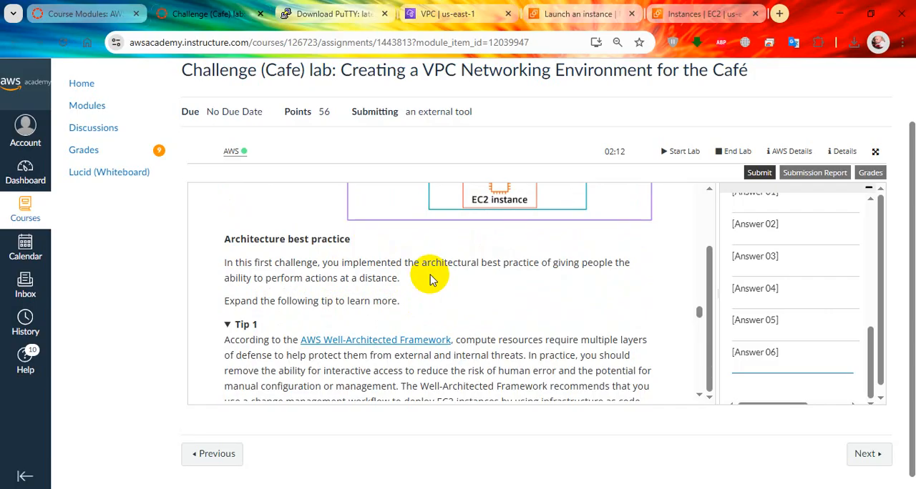
scroll(429, 279, "down", 2)
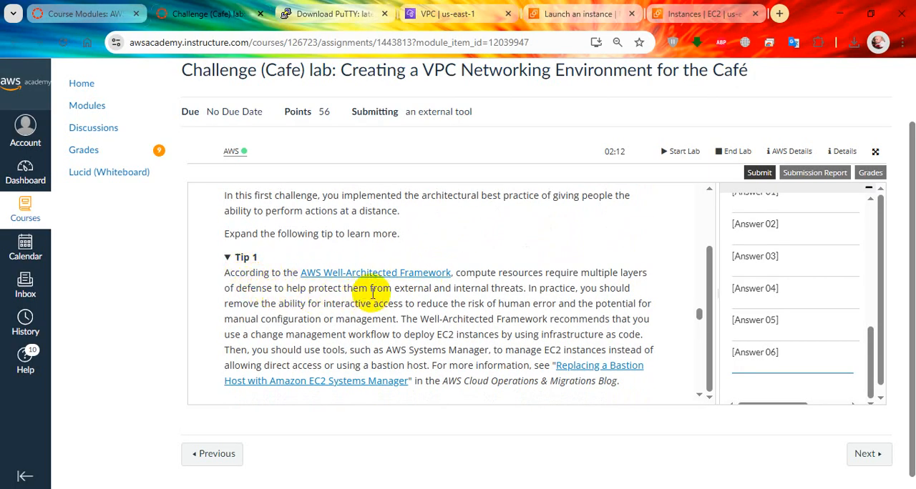
Skim the remaining lab instructions through Submitting your work, and return to read the Task 9 introduction on creating a network ACL
scroll(372, 293, "down", 5)
scroll(422, 309, "down", 5)
scroll(423, 309, "down", 6)
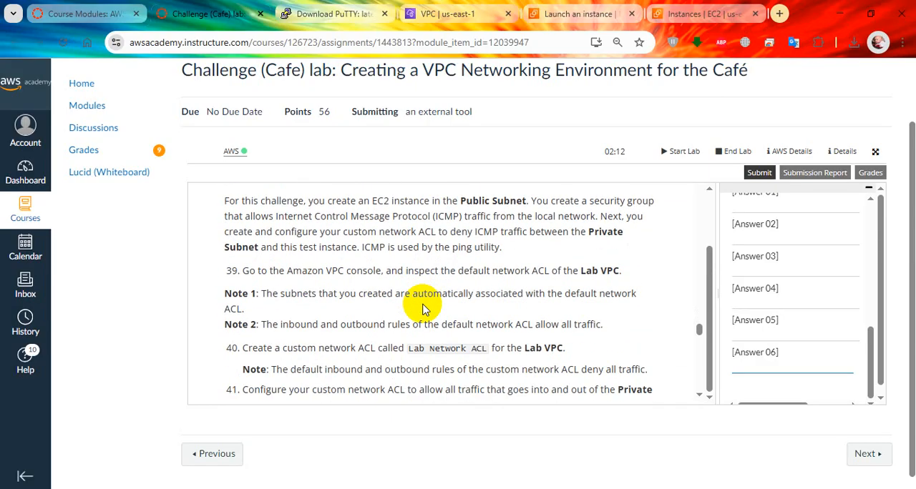
scroll(422, 309, "down", 10)
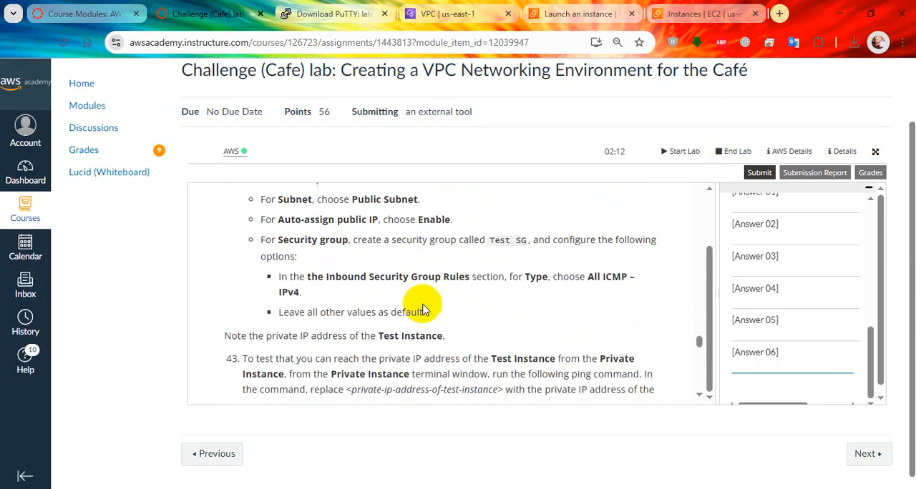
scroll(422, 309, "down", 12)
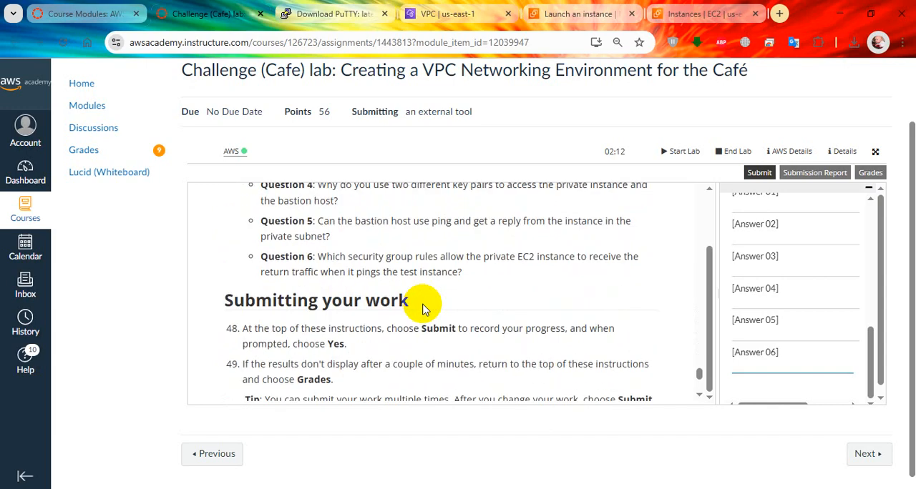
scroll(422, 309, "up", 3)
scroll(422, 309, "up", 15)
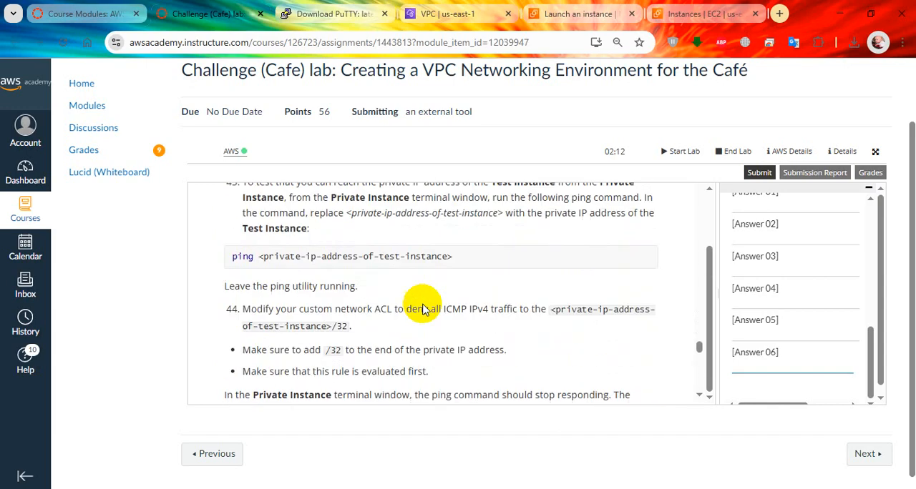
scroll(422, 307, "up", 6)
scroll(423, 308, "down", 4)
scroll(424, 307, "down", 3)
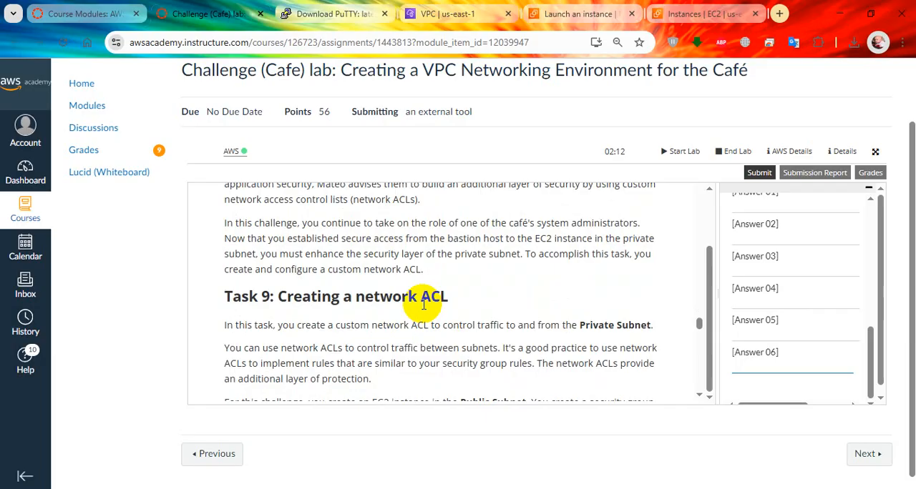
scroll(487, 325, "down", 1)
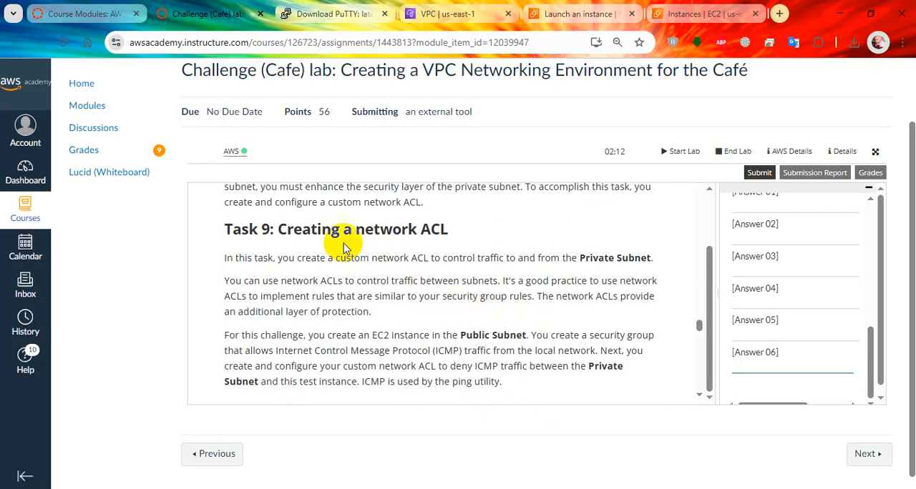
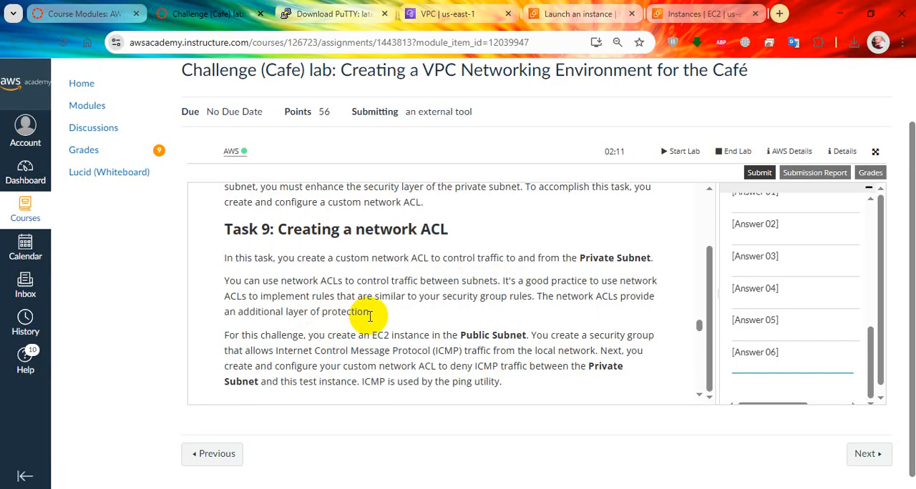
Read lab steps 39 to 41 of Task 9 on inspecting the default network ACL and creating a custom one
scroll(365, 323, "down", 1)
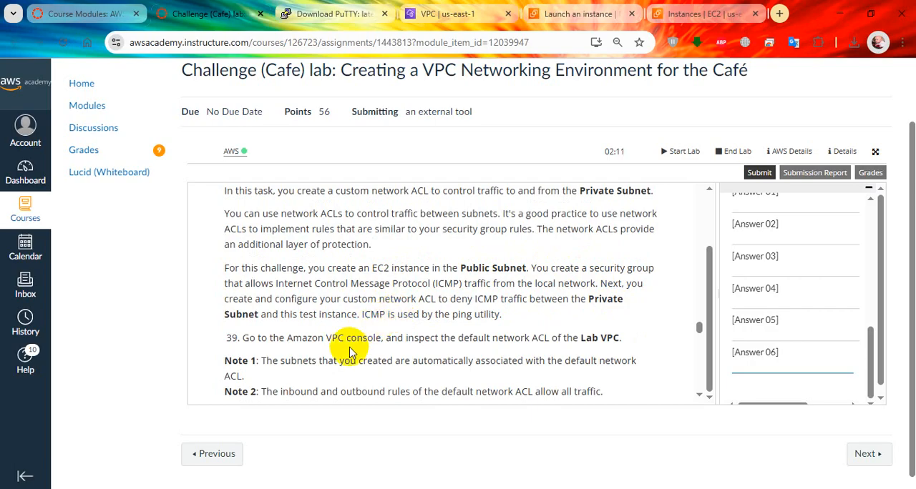
scroll(349, 347, "down", 2)
scroll(346, 300, "down", 2)
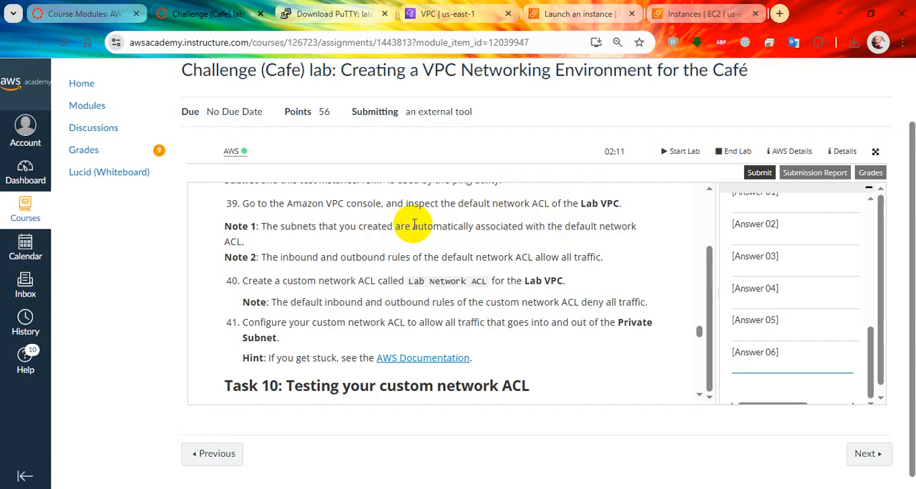
Show the Lab VPC's details in the VPC console, recheck lab step 39, and locate the VPC's main network ACL
left_click(443, 10)
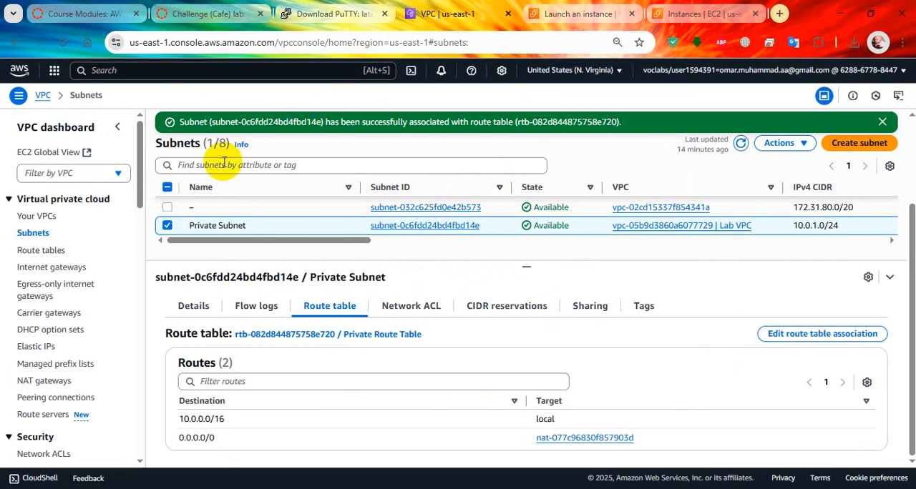
left_click(75, 217)
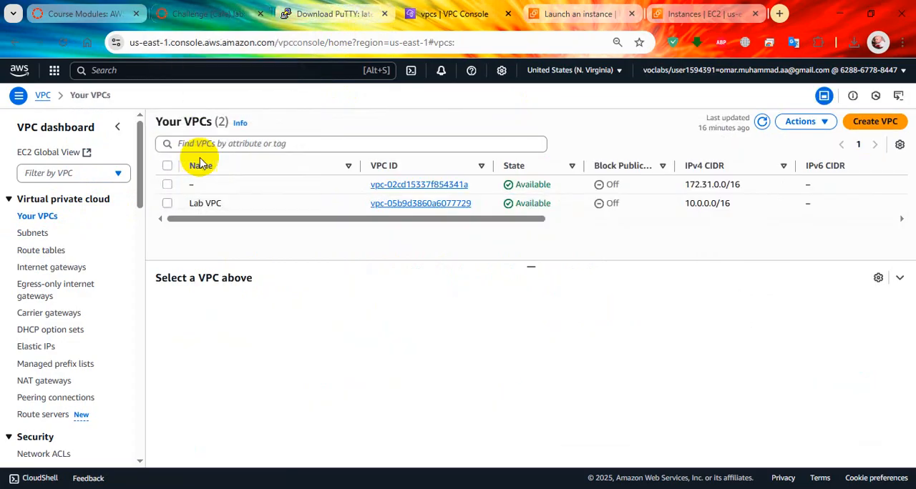
left_click(167, 203)
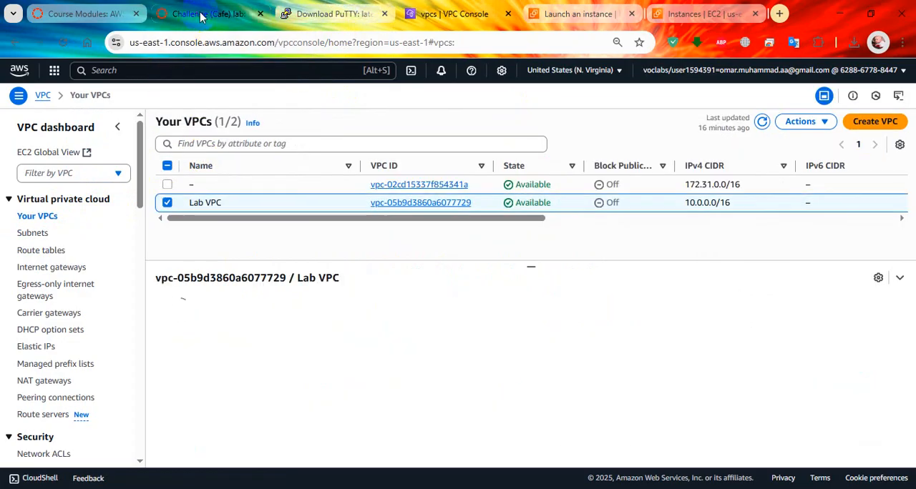
left_click(201, 17)
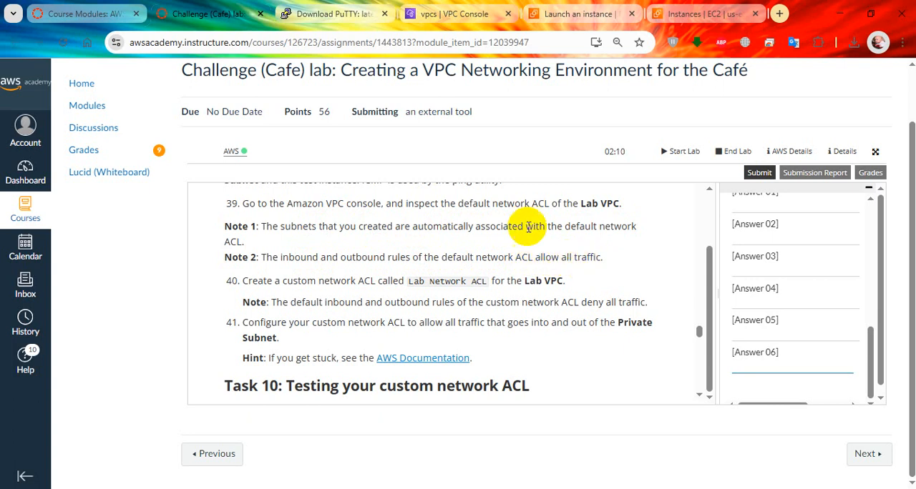
left_click(462, 6)
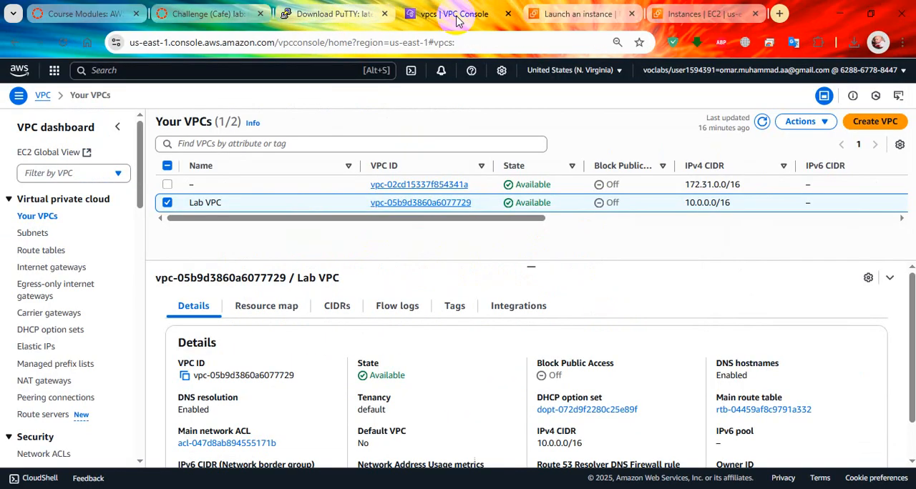
scroll(332, 366, "down", 1)
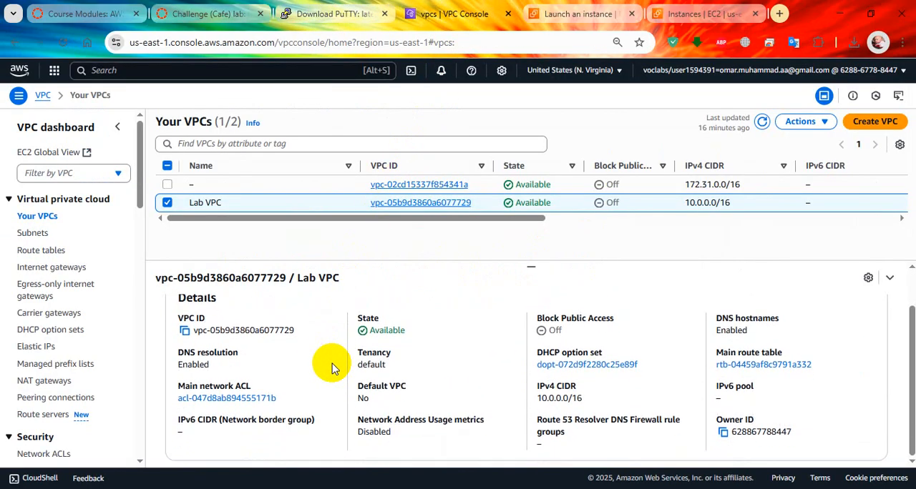
scroll(332, 363, "up", 1)
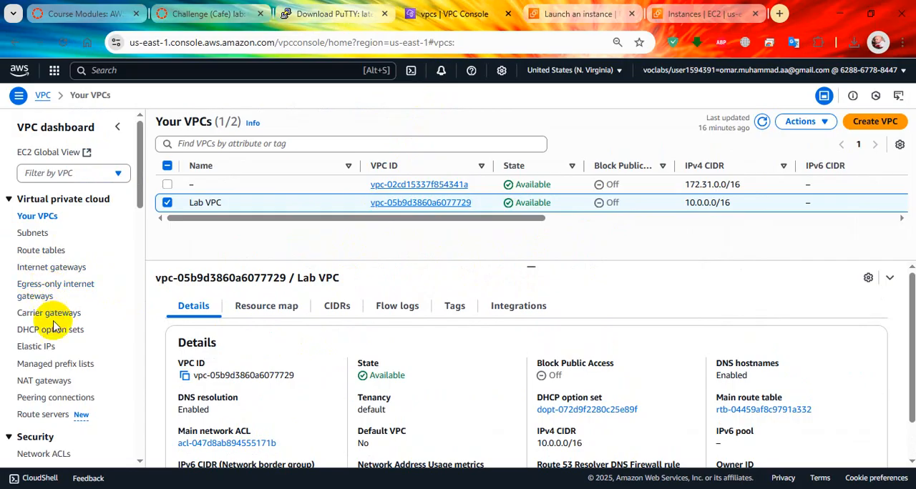
scroll(377, 388, "down", 1)
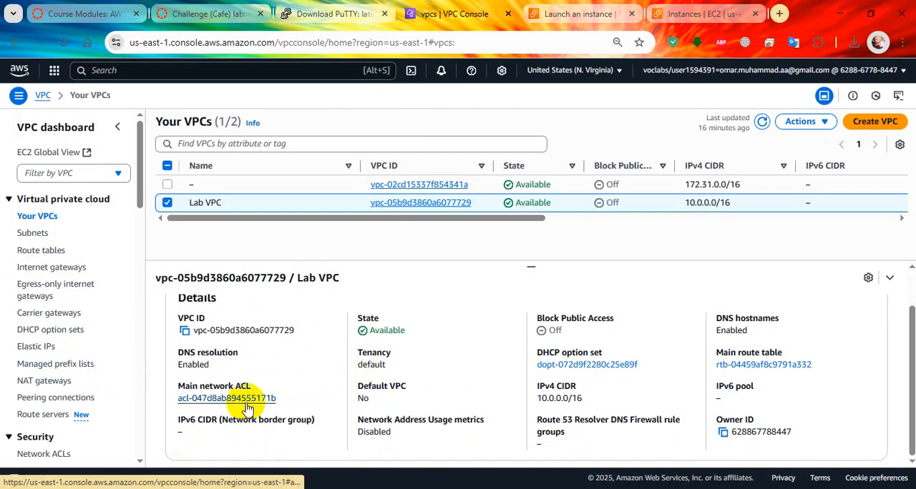
scroll(246, 408, "up", 1)
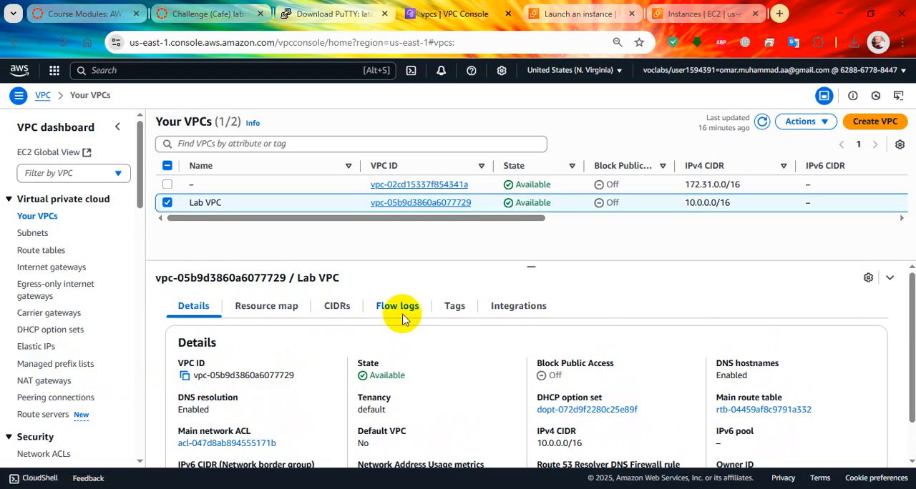
scroll(268, 387, "down", 1)
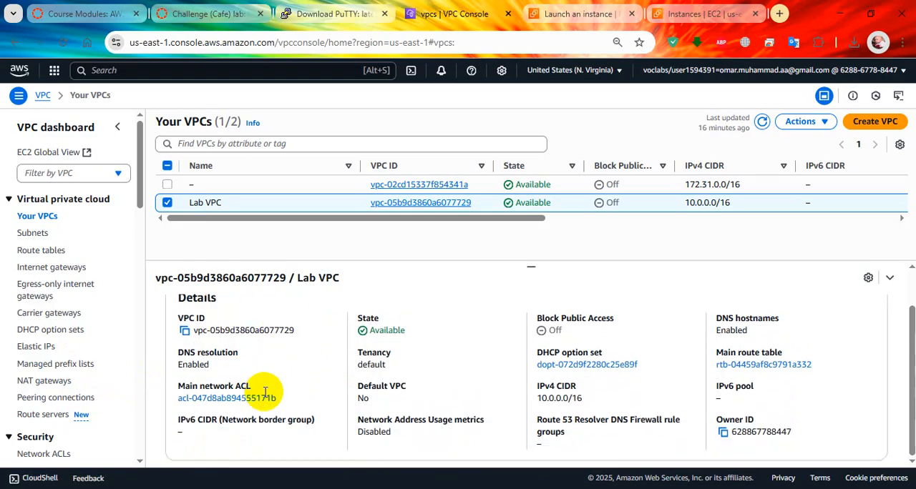
Open the Lab VPC's main network ACL in a separate browser tab and inspect its inbound and outbound rules
middle_click(265, 398)
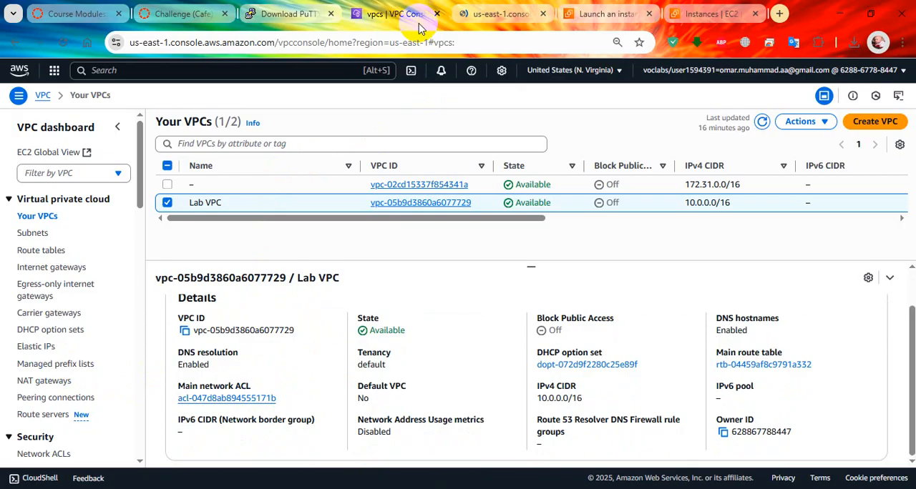
left_click(495, 14)
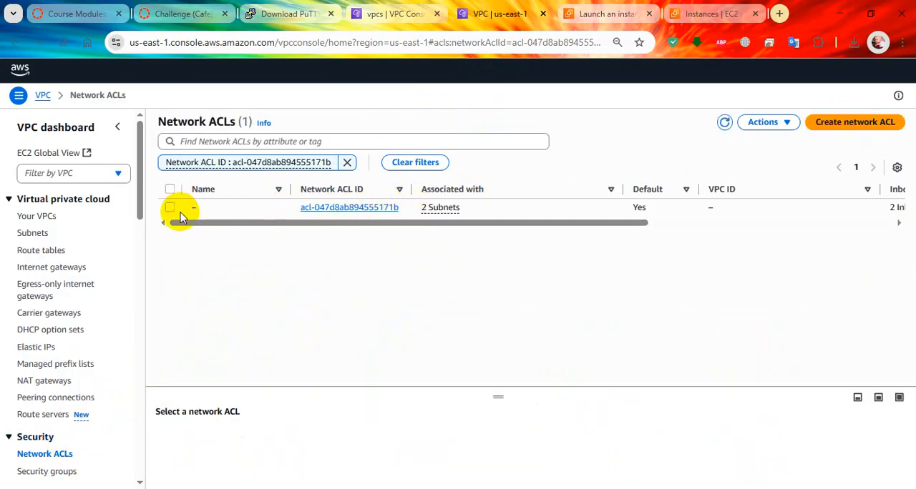
left_click(170, 207)
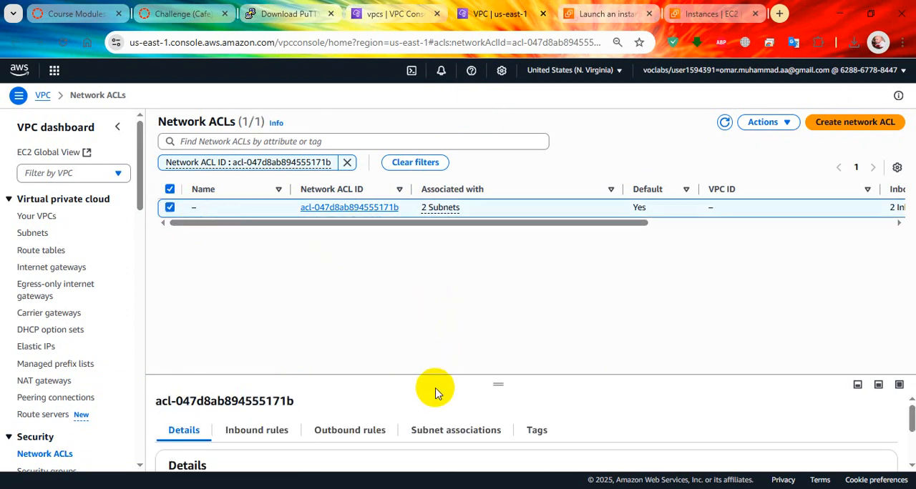
left_click_drag(489, 383, 487, 242)
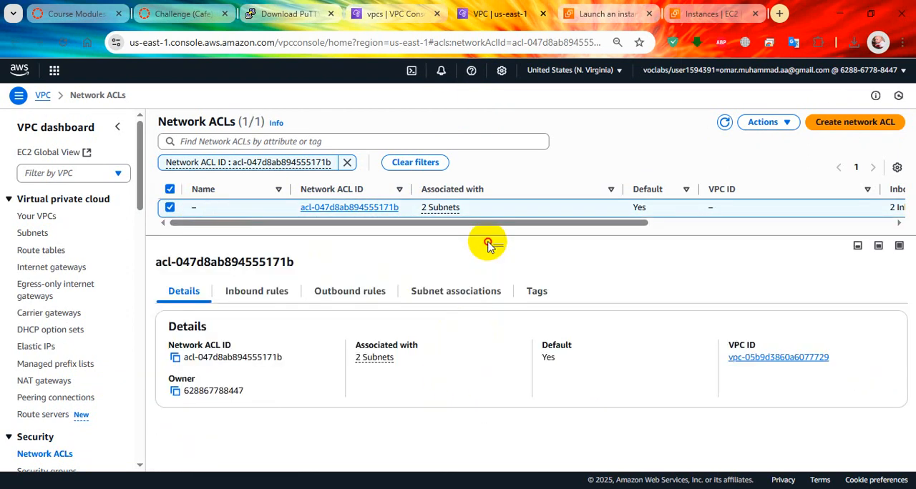
left_click(258, 292)
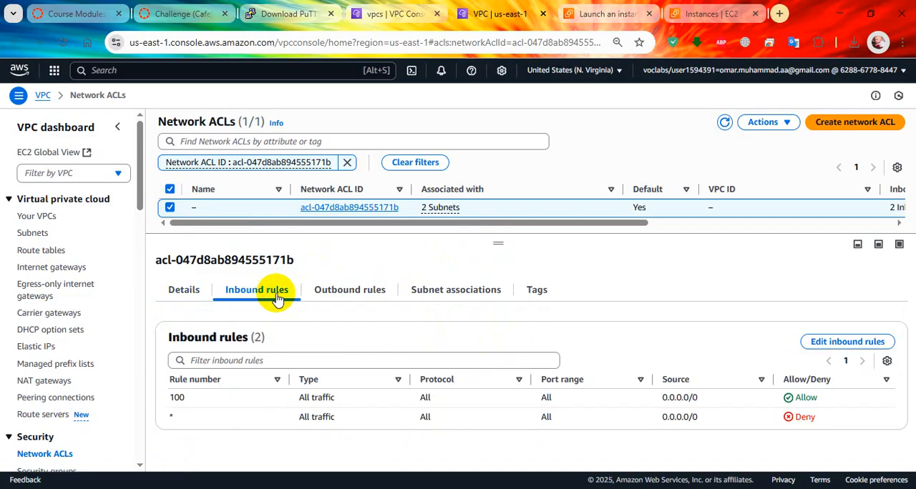
left_click(334, 293)
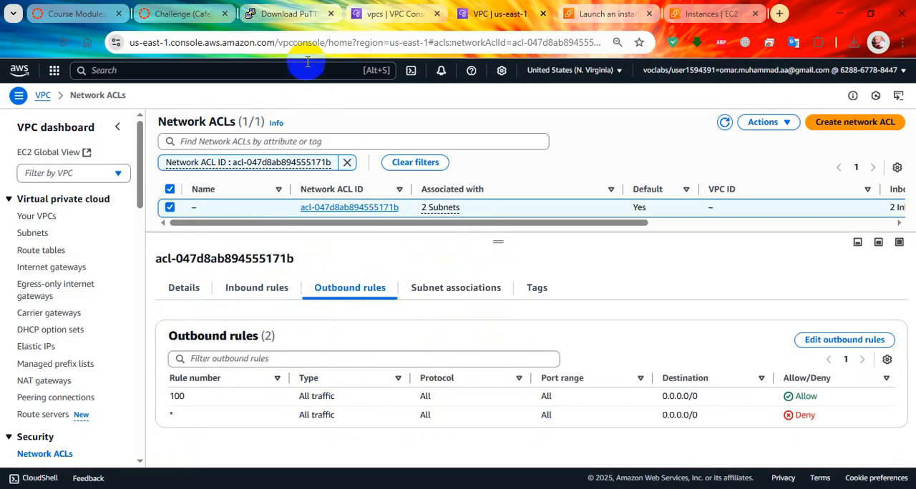
Copy the name Lab Network ACL from step 40 of the lab instructions
left_click(183, 14)
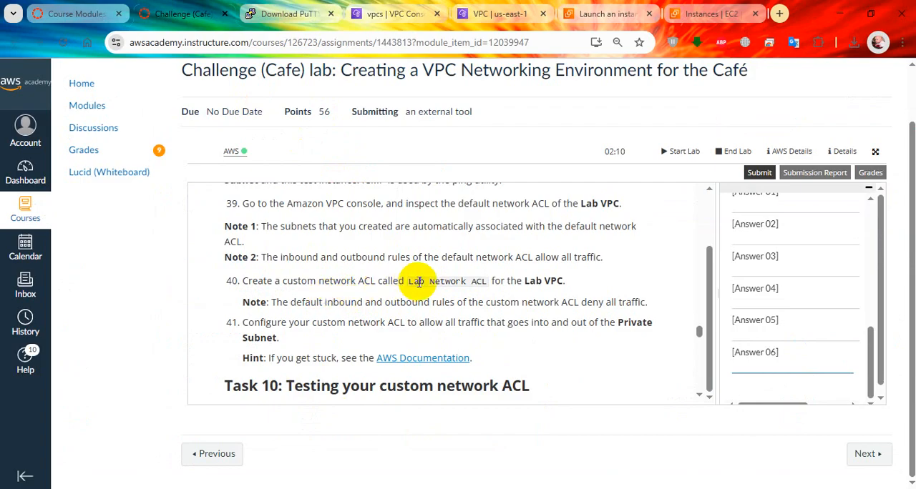
left_click_drag(410, 281, 481, 279)
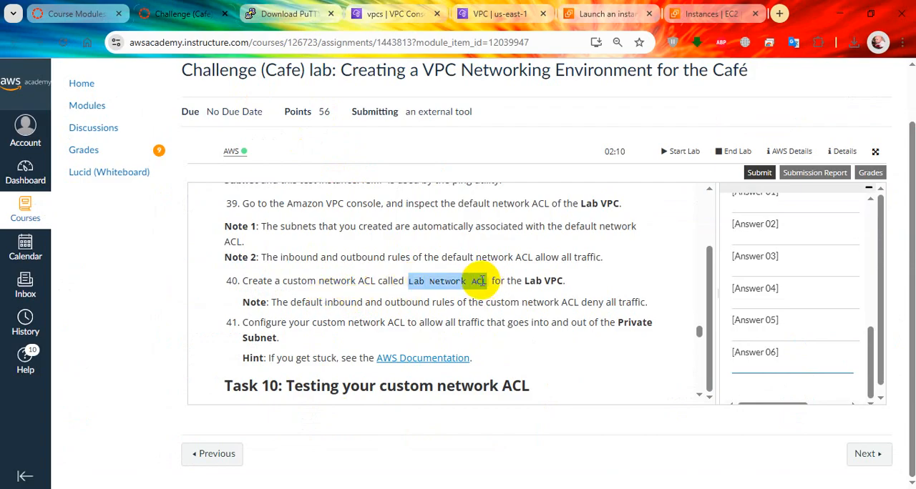
right_click(479, 282)
left_click(527, 296)
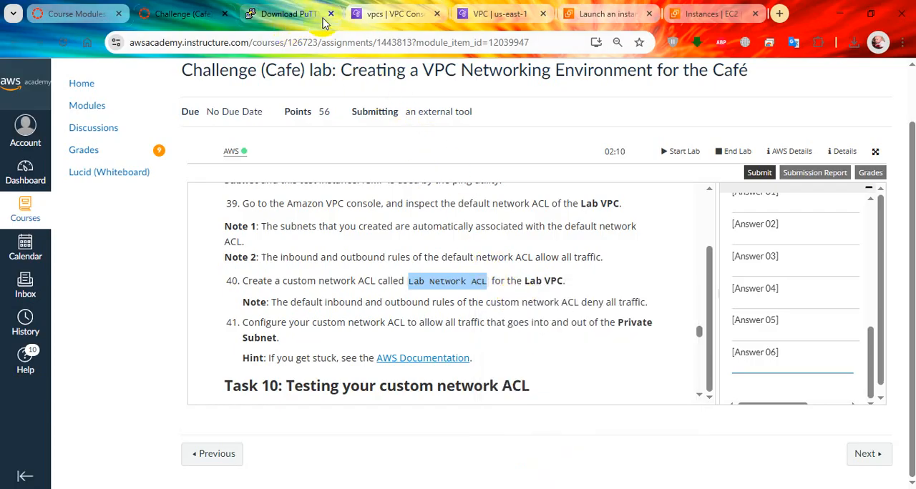
Create a network ACL named Lab Network ACL for the Lab VPC in the VPC console
left_click(387, 14)
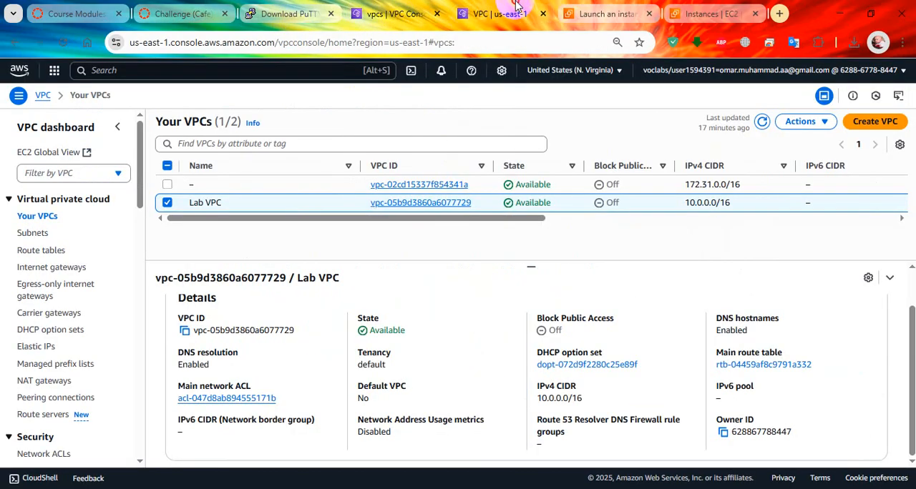
left_click(501, 13)
left_click(845, 123)
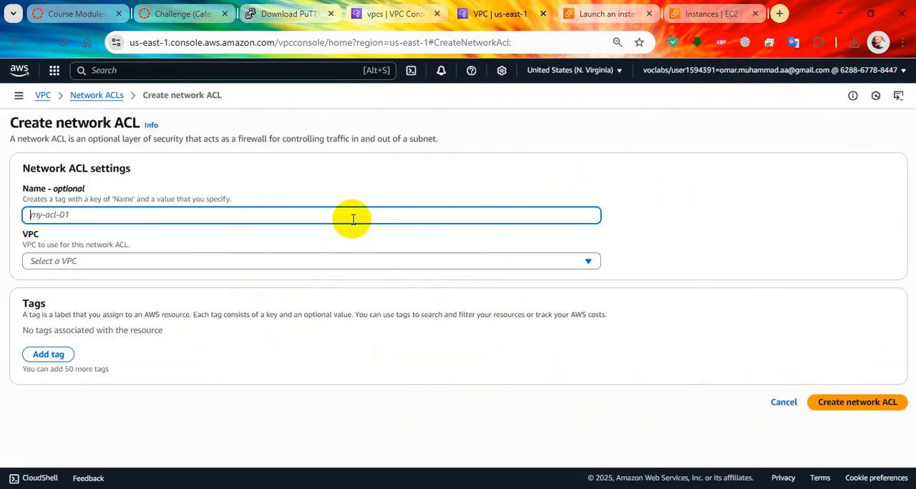
key("ctrl+v")
left_click(327, 260)
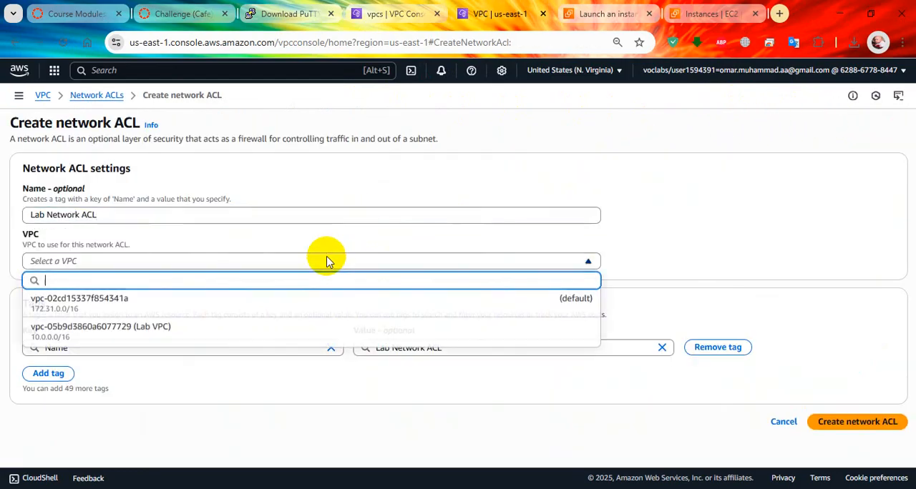
left_click(279, 325)
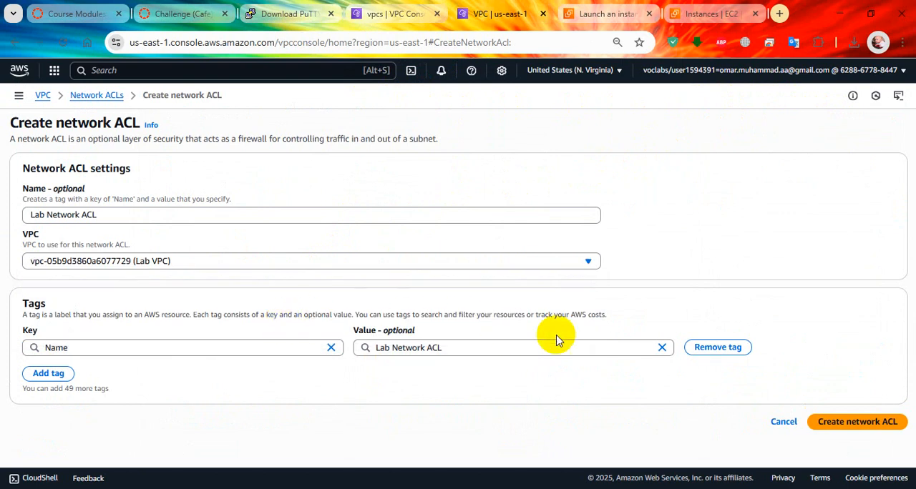
left_click(846, 421)
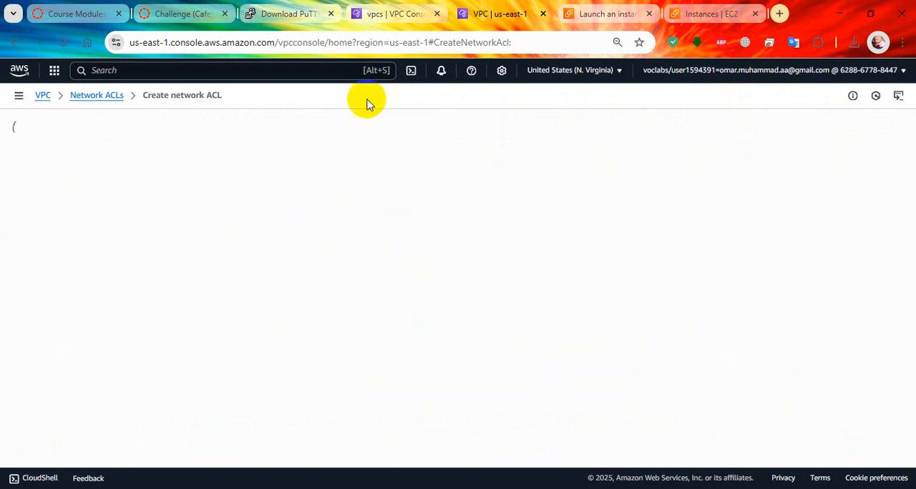
Read lab step 41 on allowing all Private Subnet traffic and glance at the start of Task 10
left_click(185, 14)
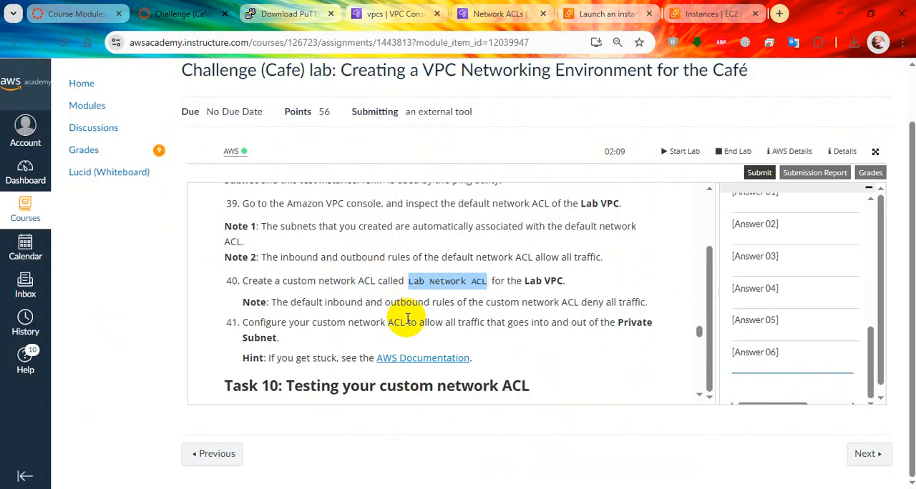
scroll(407, 322, "down", 1)
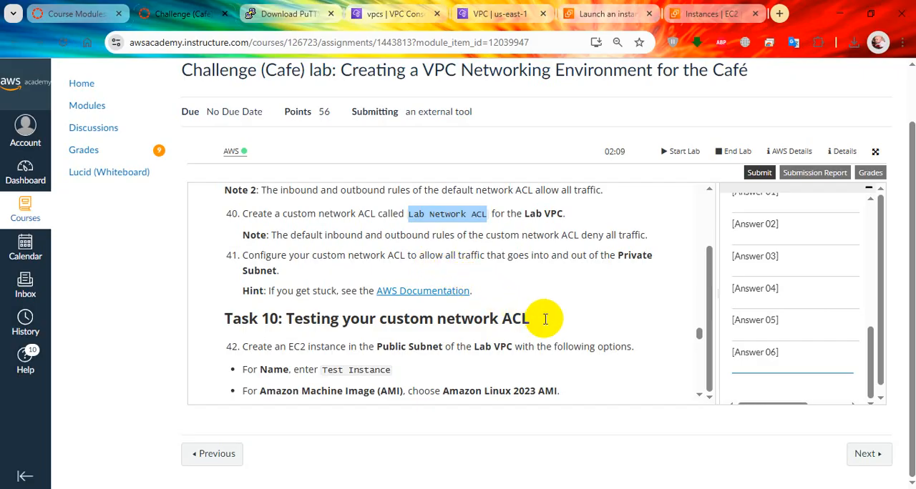
scroll(542, 313, "up", 1)
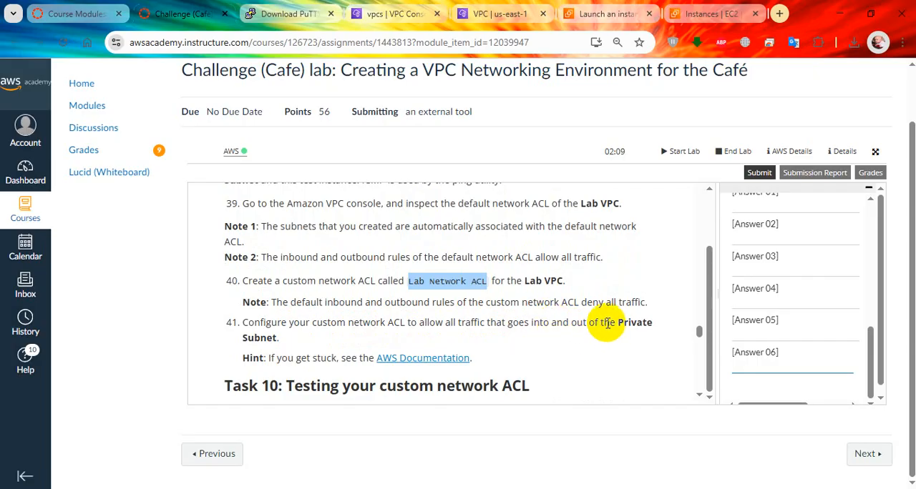
Check the Private Instance in the EC2 instances list and return to the VPC console's network ACLs page
left_click(692, 14)
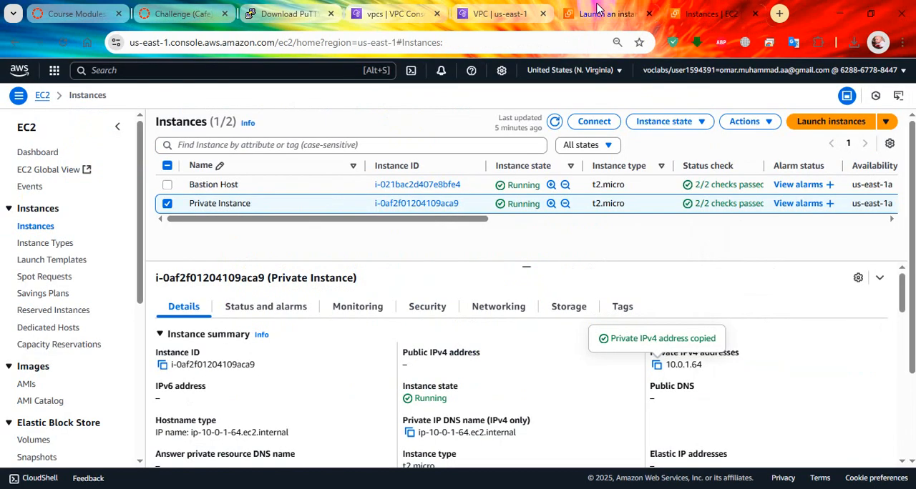
left_click(605, 14)
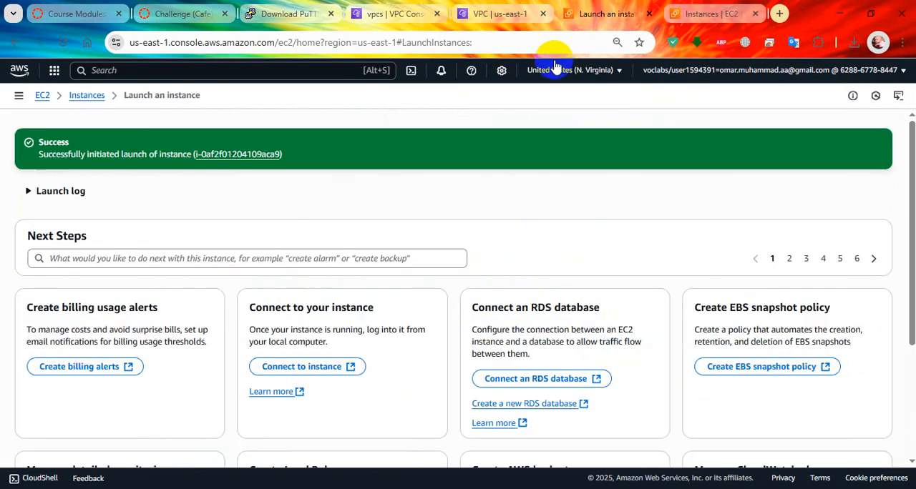
left_click(239, 155)
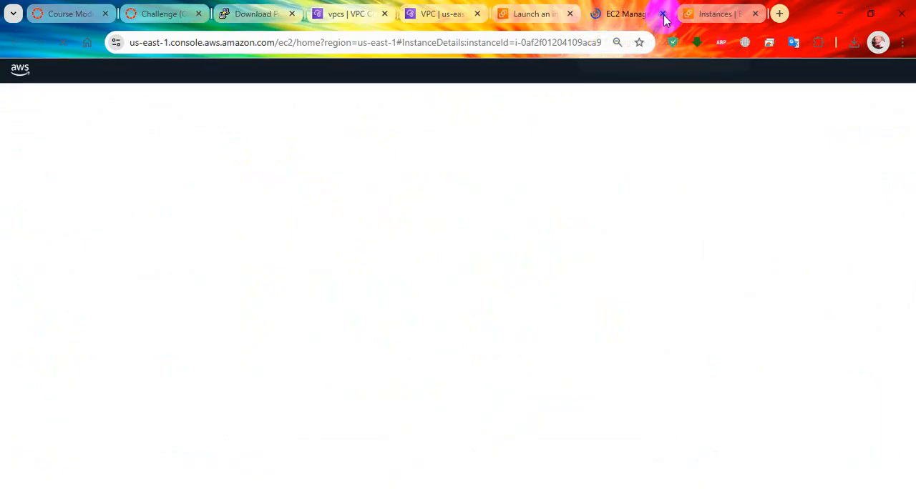
left_click(662, 14)
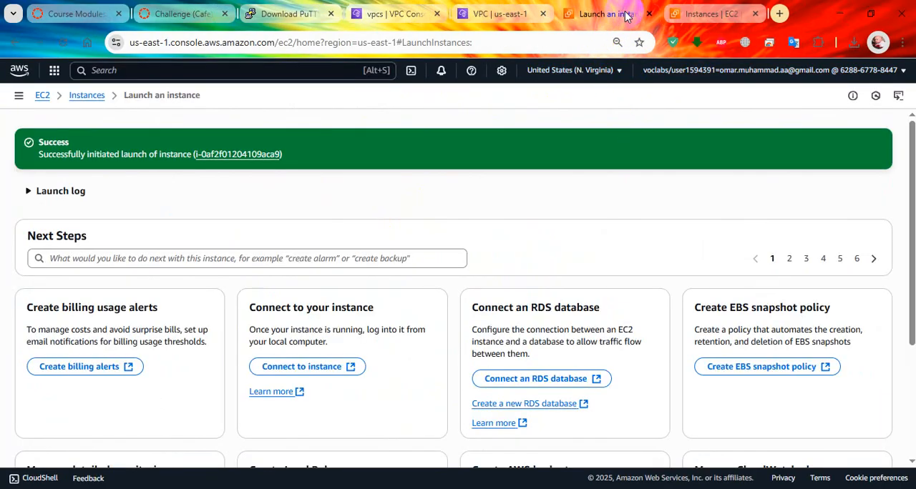
left_click(708, 13)
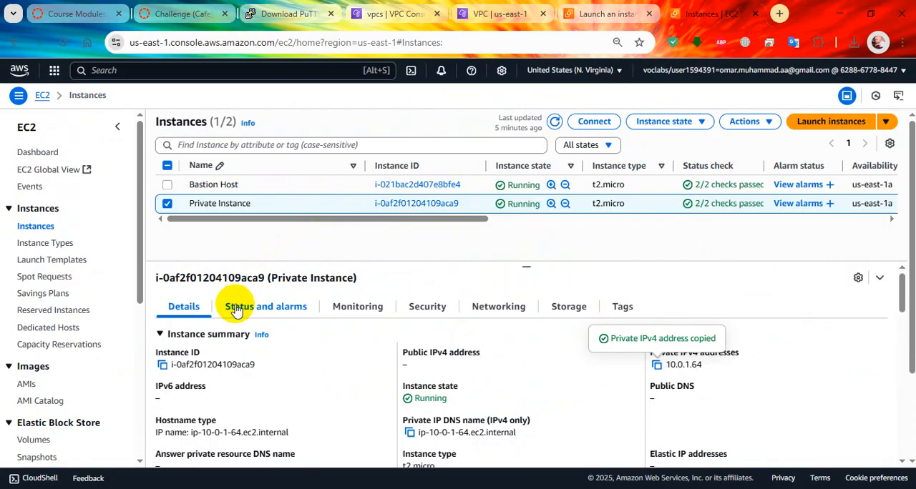
left_click(484, 13)
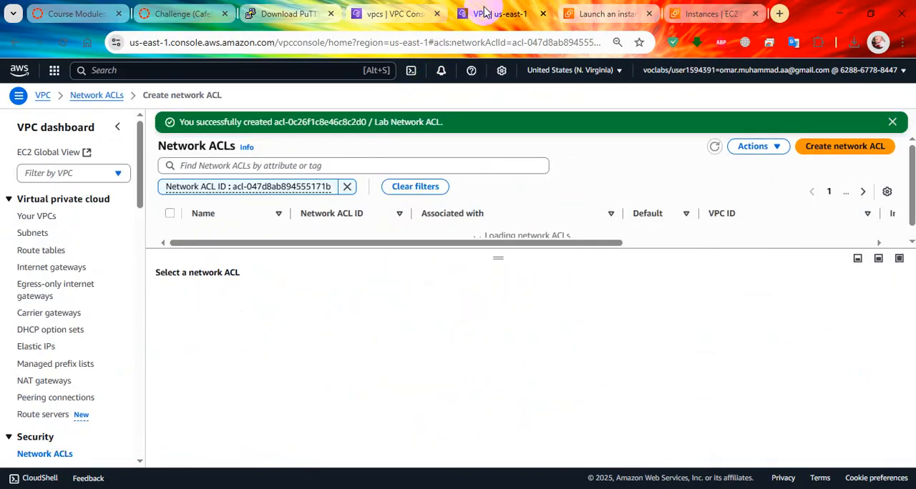
Inspect the inbound and outbound rules of the Lab VPC's default network ACL
left_click(763, 141)
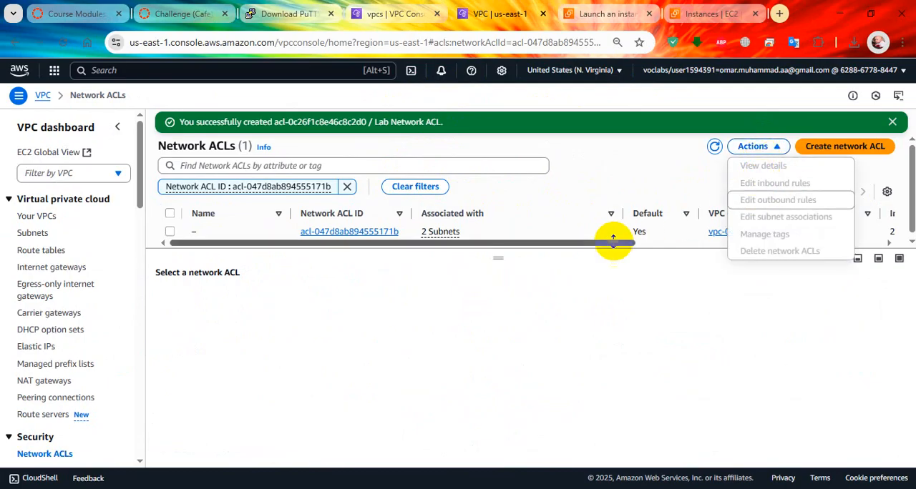
left_click(540, 276)
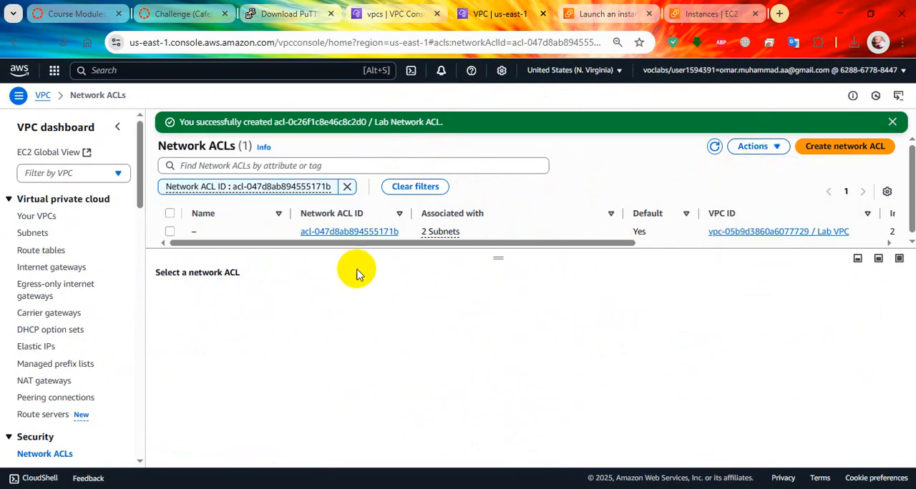
left_click(169, 232)
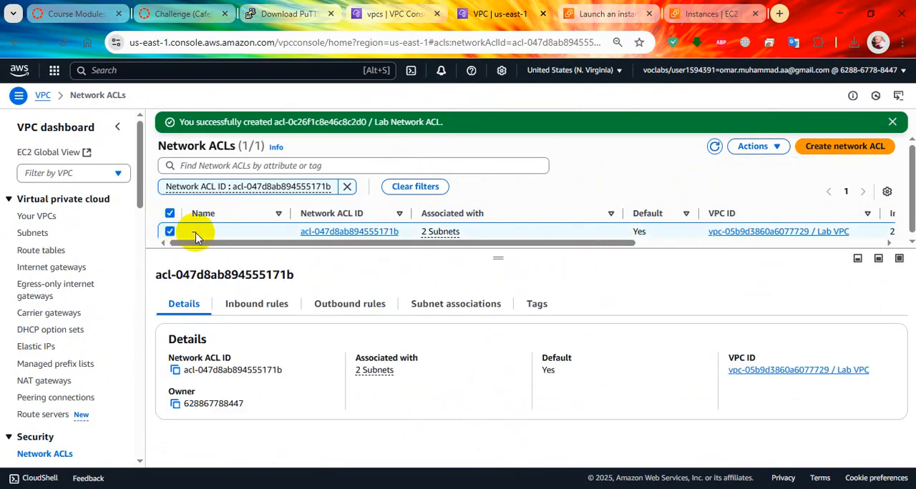
left_click(261, 309)
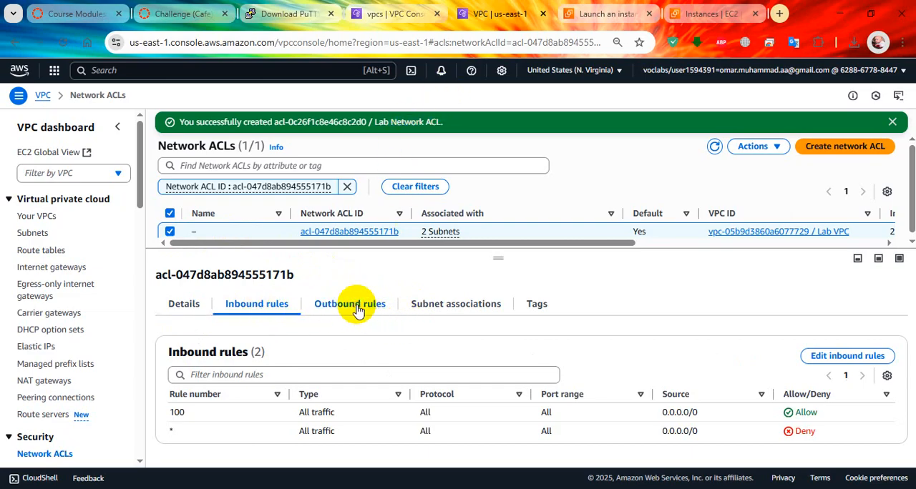
left_click(350, 310)
left_click(256, 304)
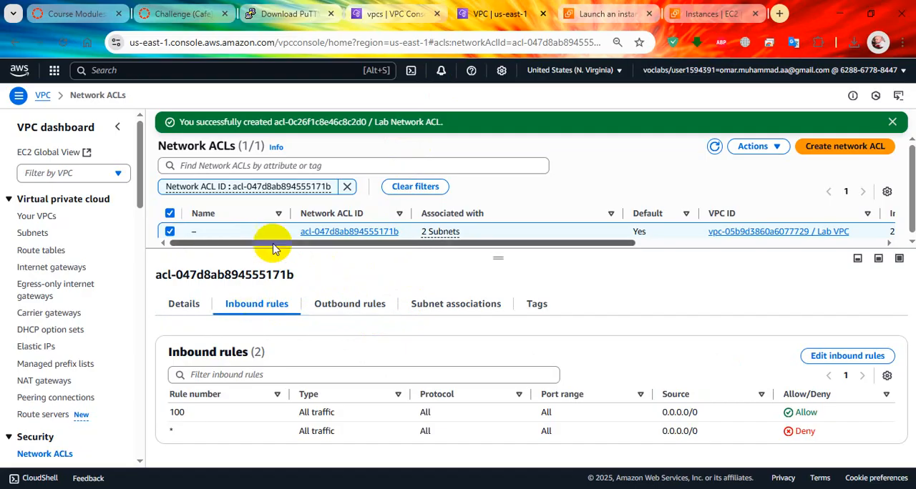
Reread lab step 41 and the start of Task 10, checking the default network ACL's outbound rules in between
left_click(183, 13)
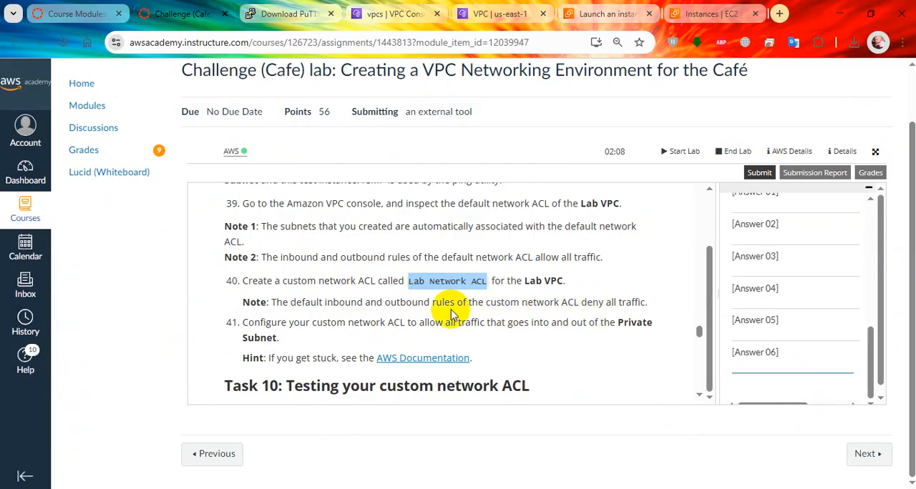
left_click(501, 14)
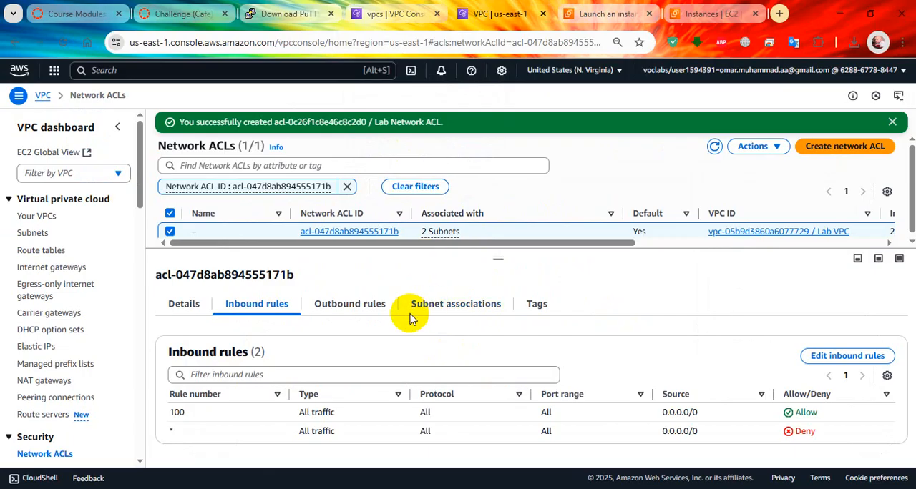
left_click(349, 306)
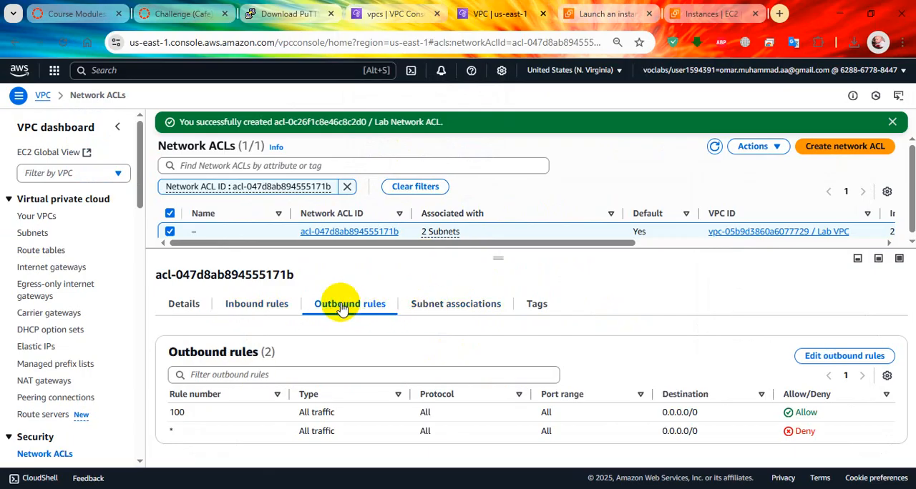
left_click(175, 13)
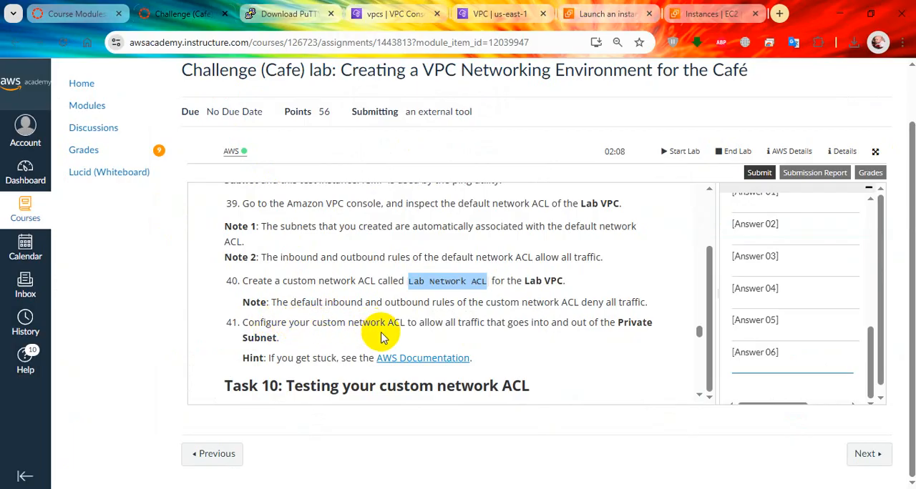
scroll(336, 347, "down", 2)
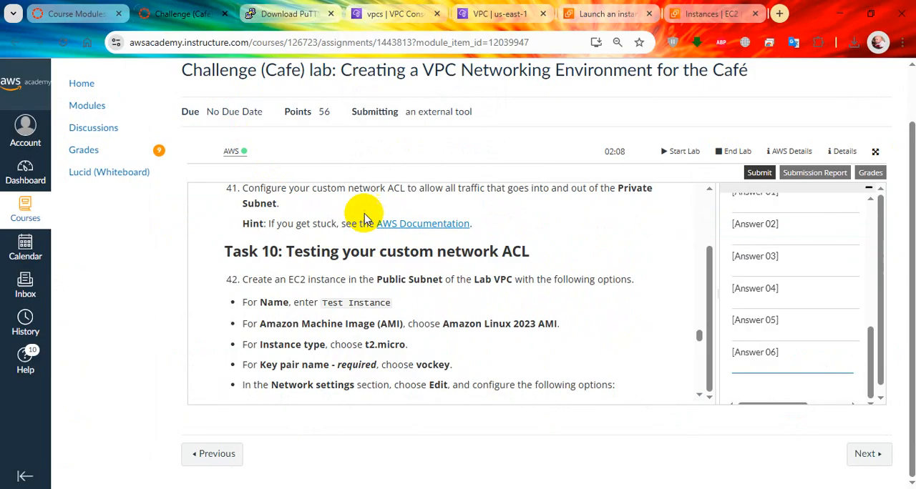
left_click(500, 10)
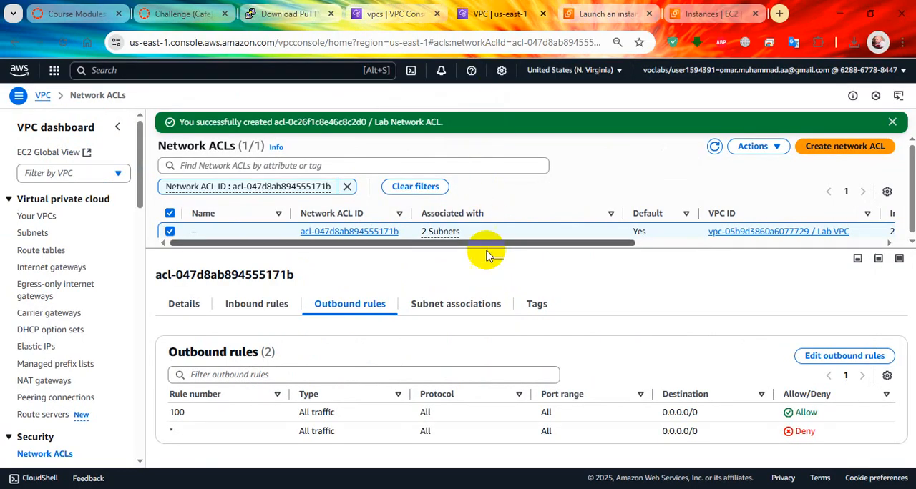
Edit the default network ACL's inbound rule 100 and set its type to Custom ICMP - IPv4, keeping the protocol at All
left_click(258, 304)
left_click(848, 357)
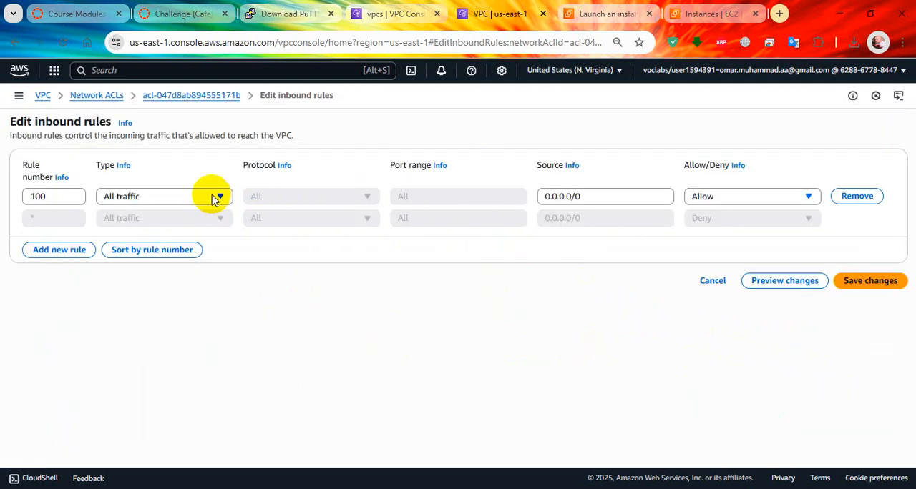
left_click(215, 197)
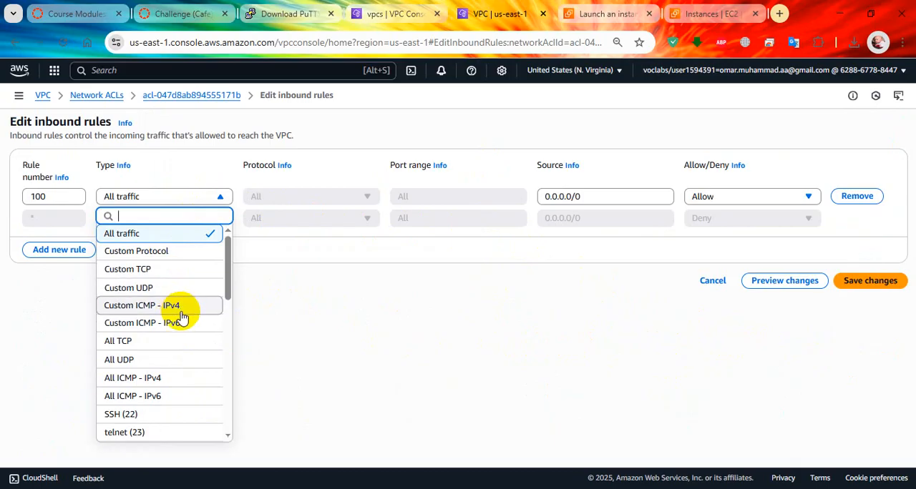
scroll(184, 318, "down", 10)
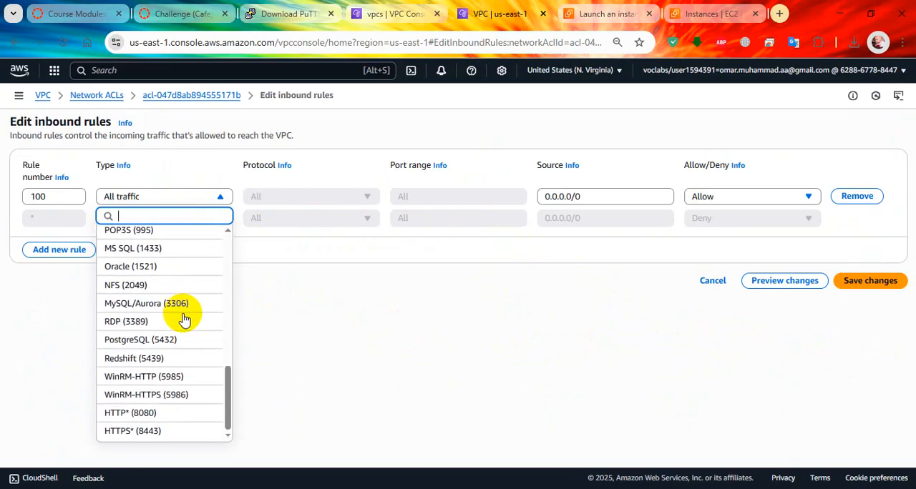
scroll(184, 318, "up", 8)
scroll(184, 318, "up", 1)
left_click(190, 268)
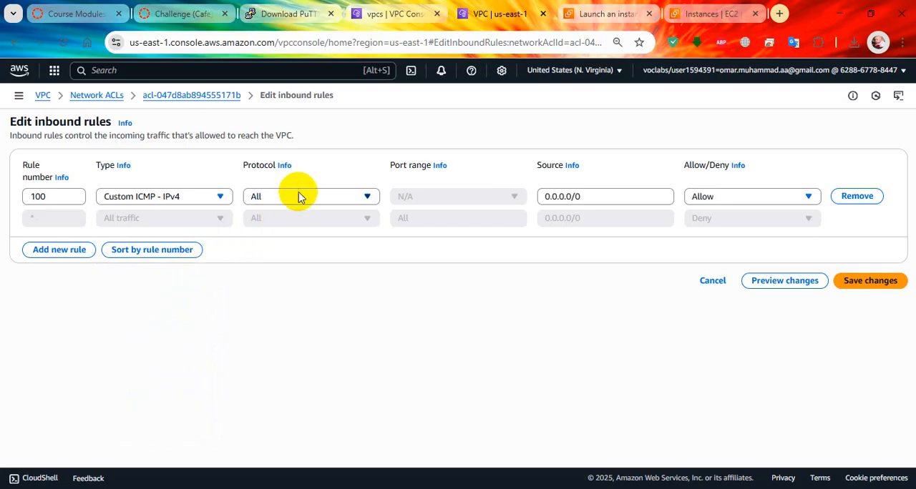
left_click(362, 197)
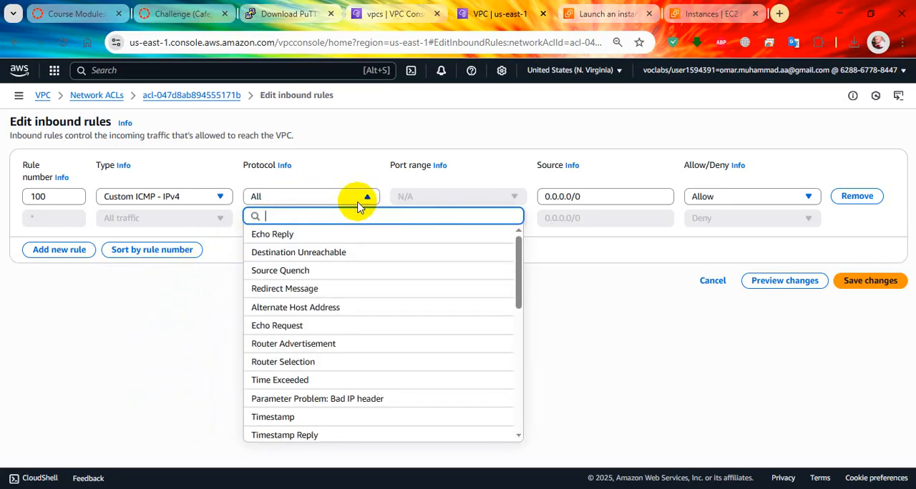
left_click(360, 200)
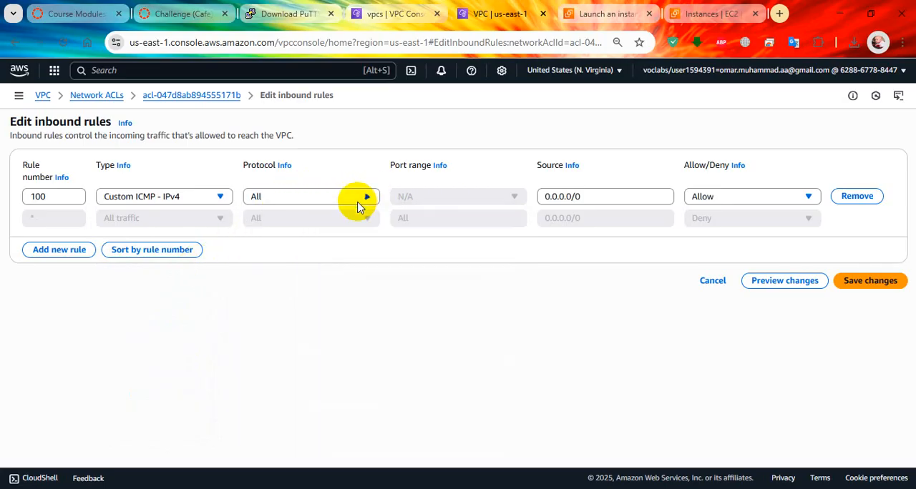
Set inbound rule 100's source to 10.0.1.0/24 and try to save the changes
left_click_drag(588, 198, 475, 201)
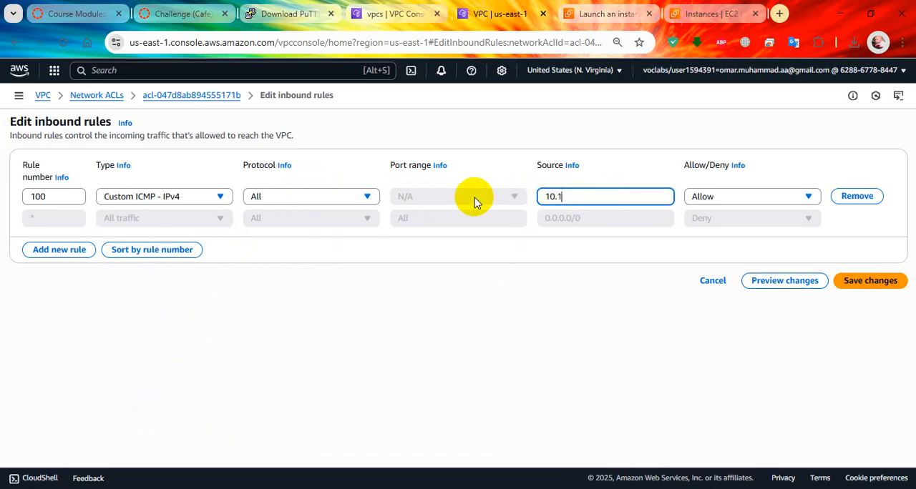
type("10.0.1.0/24")
key("ctrl+a")
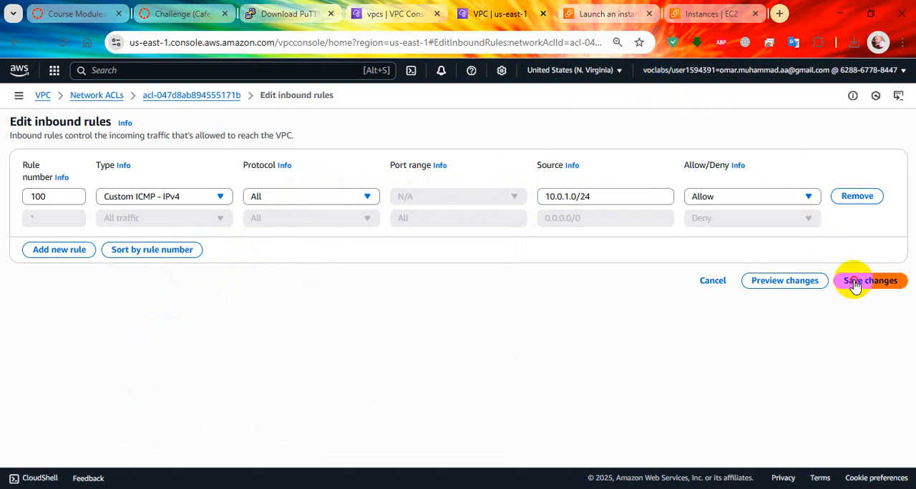
left_click(854, 283)
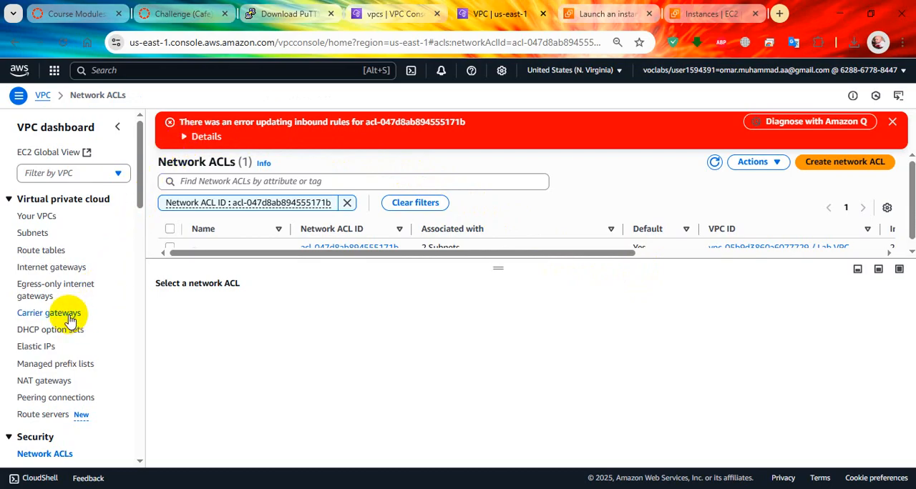
Reload the unfiltered network ACLs list, read the details of the inbound rule update error, and dismiss it
scroll(70, 321, "down", 3)
left_click(45, 319)
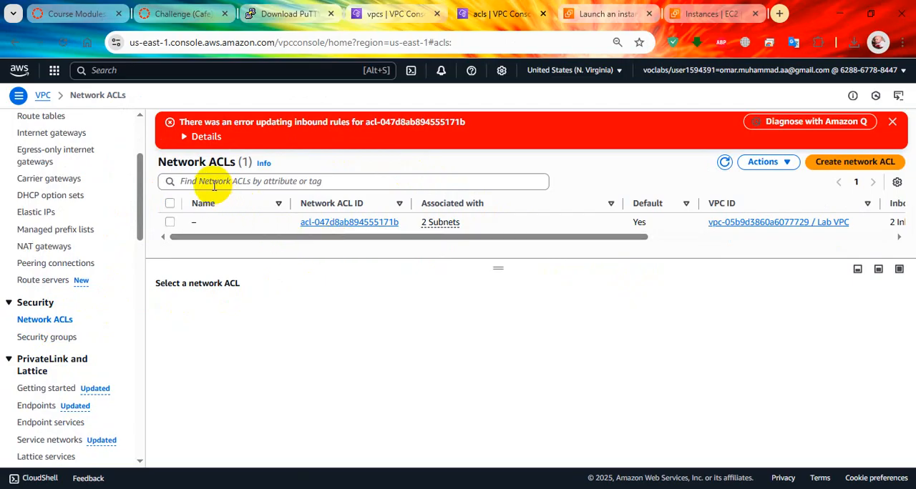
left_click(197, 137)
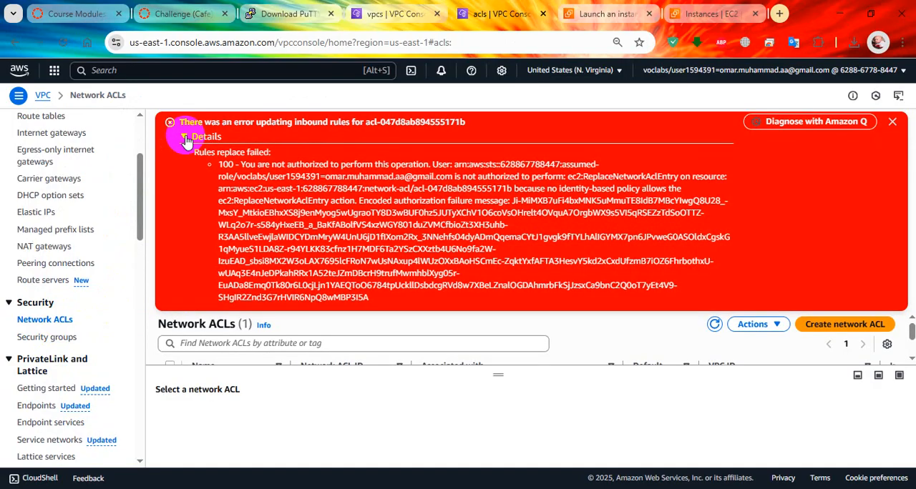
left_click(185, 138)
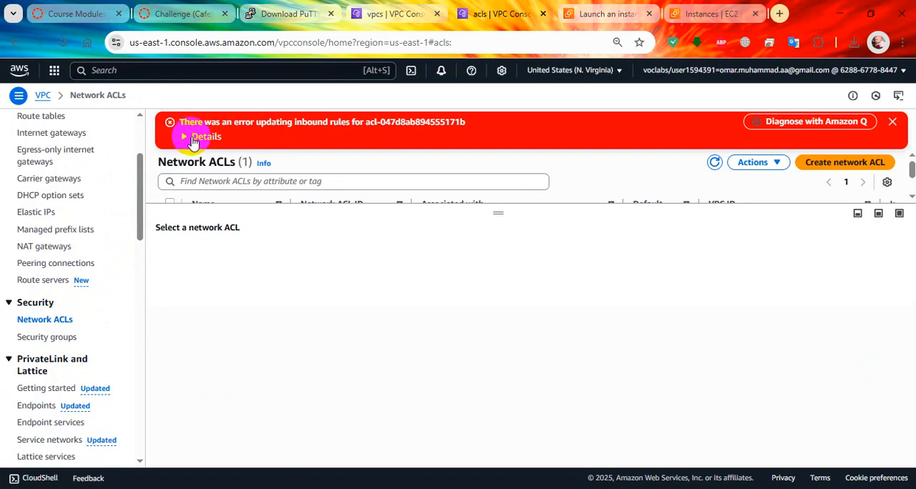
left_click(893, 123)
Add inbound rule 101 to the default network ACL, allowing Custom ICMP - IPv4 from 10.0.1.0/24, and save it
left_click_drag(487, 173, 501, 310)
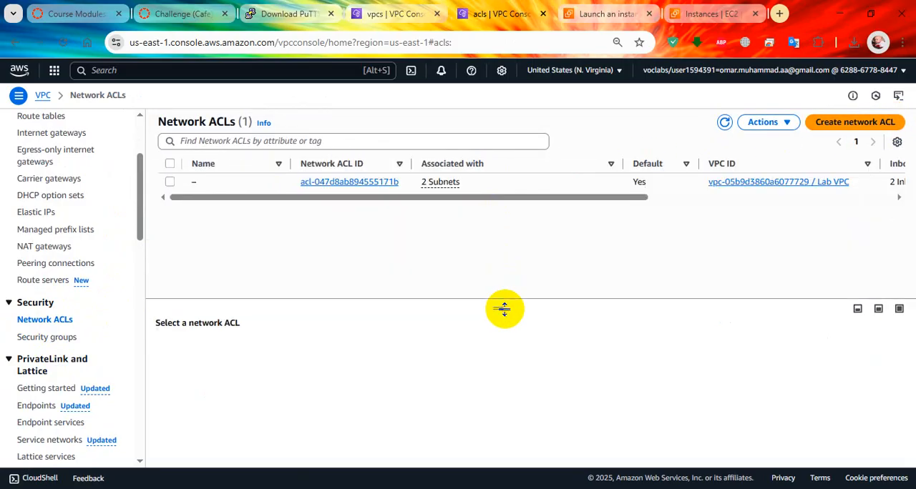
left_click(172, 185)
left_click_drag(508, 309, 495, 224)
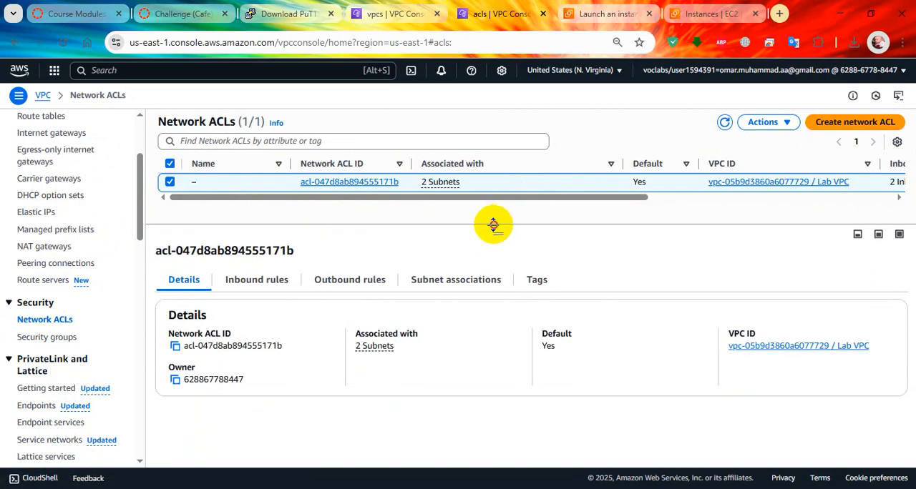
left_click(261, 281)
left_click(850, 329)
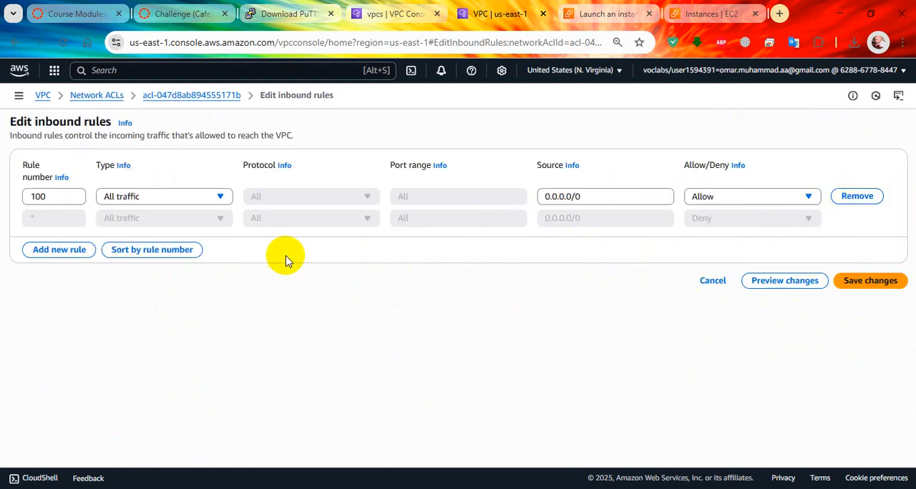
left_click(65, 250)
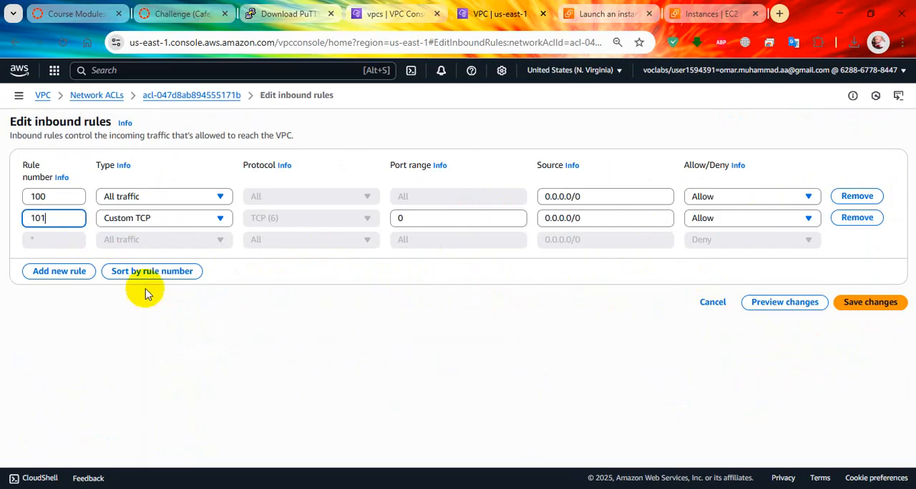
left_click(180, 219)
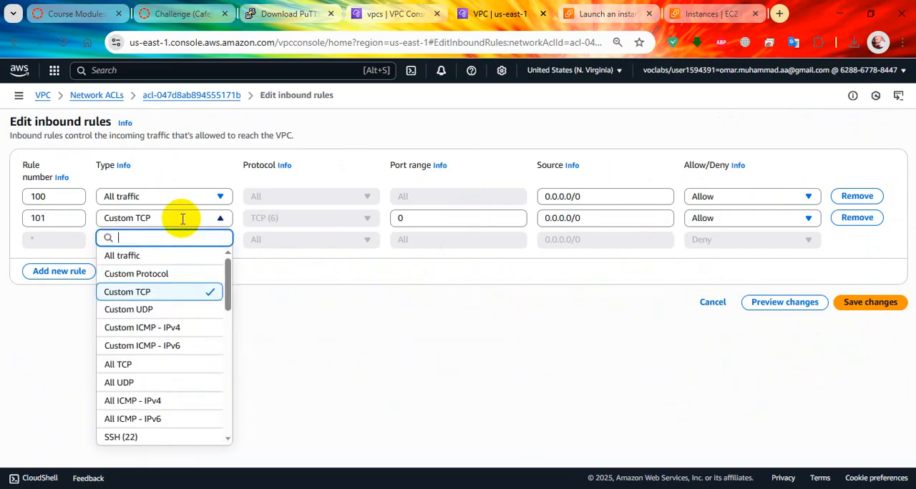
left_click(180, 327)
left_click_drag(583, 218, 458, 209)
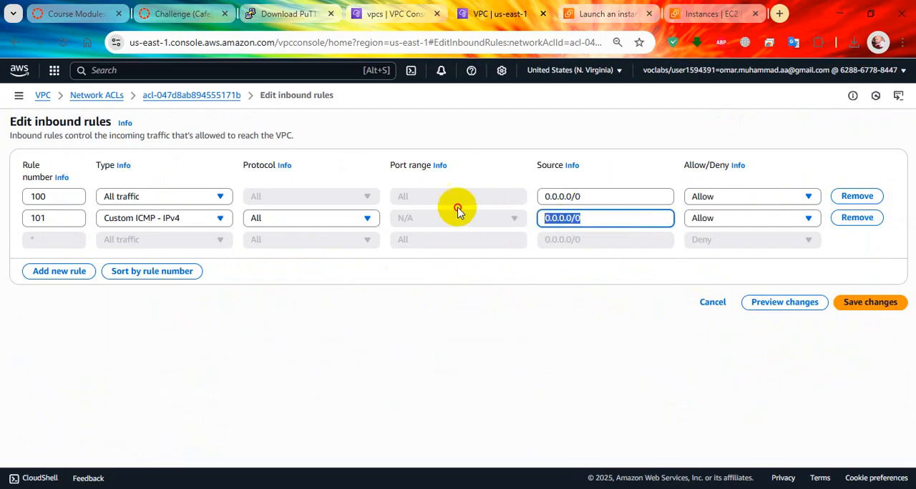
type("10.0.1.0/24")
left_click(864, 309)
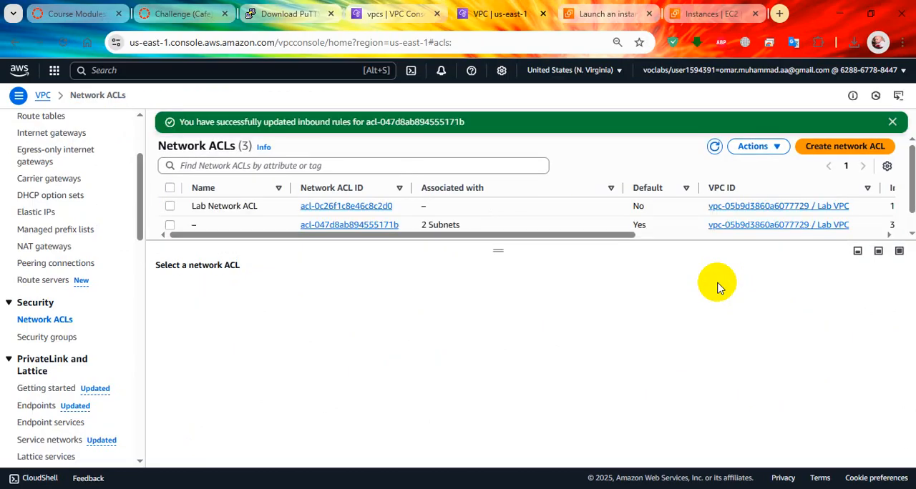
Check the inbound rules of Lab Network ACL
left_click(170, 207)
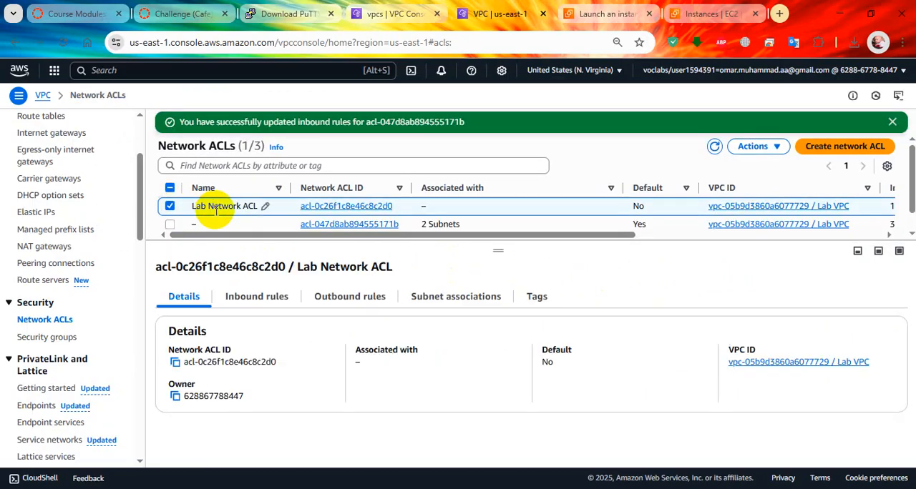
left_click(263, 296)
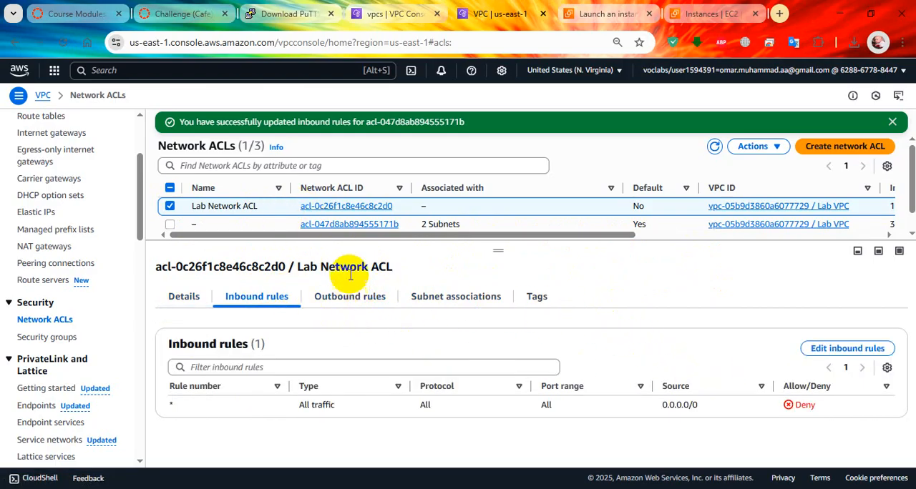
left_click(170, 207)
Remove inbound rule 101 from the default network ACL and save the changes
left_click(170, 224)
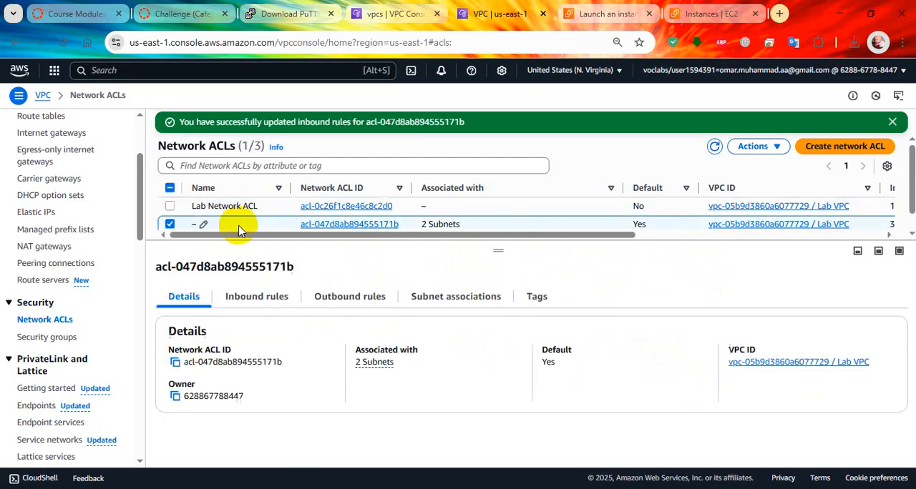
left_click(776, 150)
left_click(753, 188)
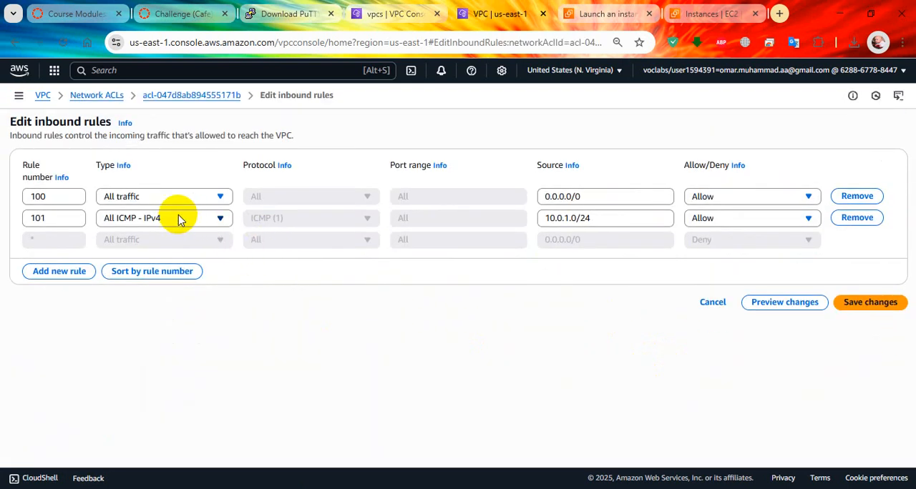
left_click(856, 217)
left_click(864, 281)
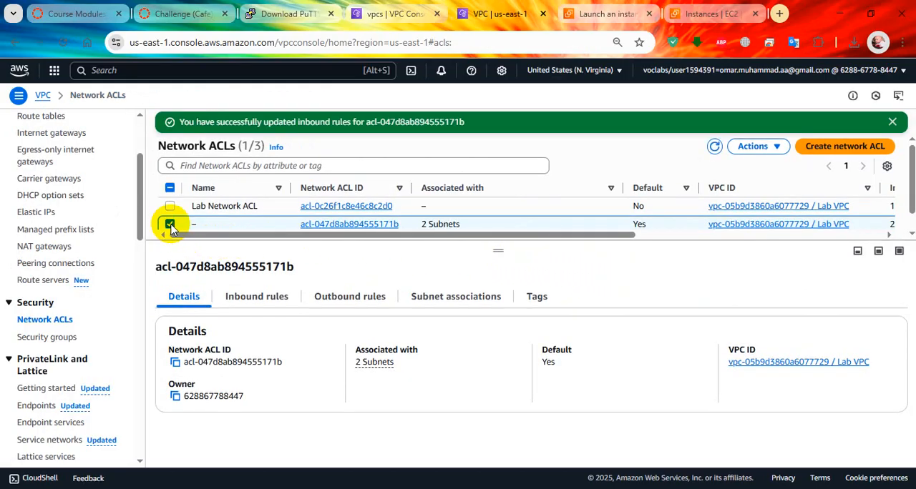
Add inbound rule 100 to Lab Network ACL, allowing Custom ICMP - IPv4 from 10.0.1.0/24, and save it
left_click(171, 224)
left_click(170, 207)
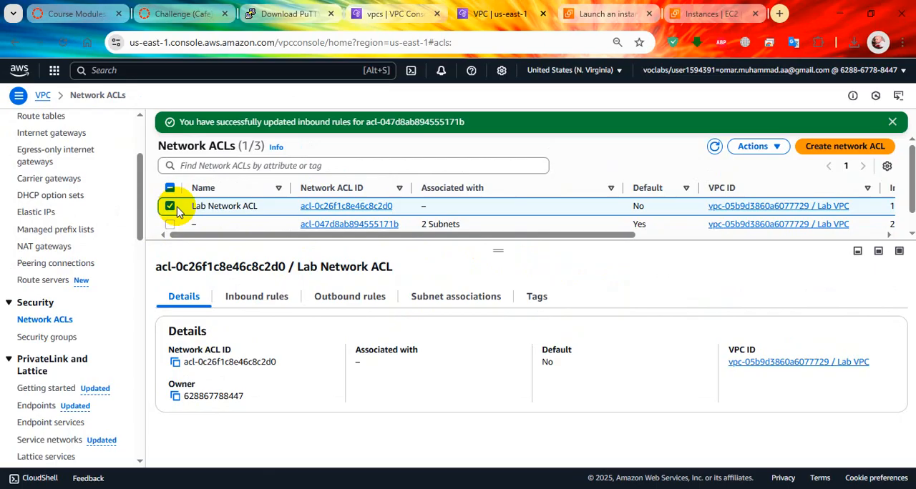
left_click(247, 297)
left_click(863, 349)
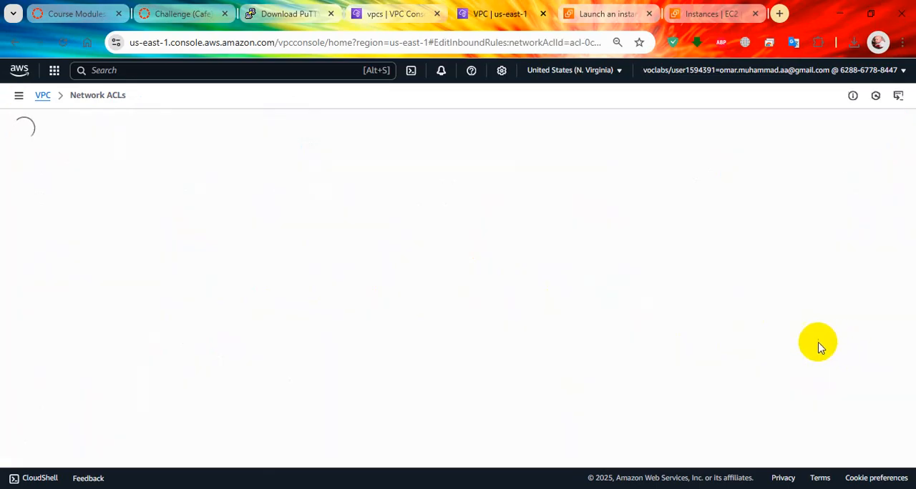
left_click(60, 228)
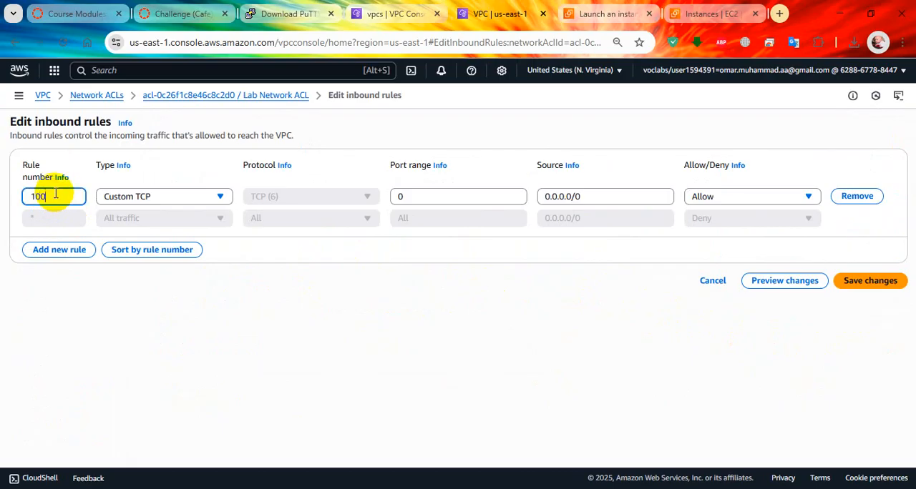
left_click(203, 189)
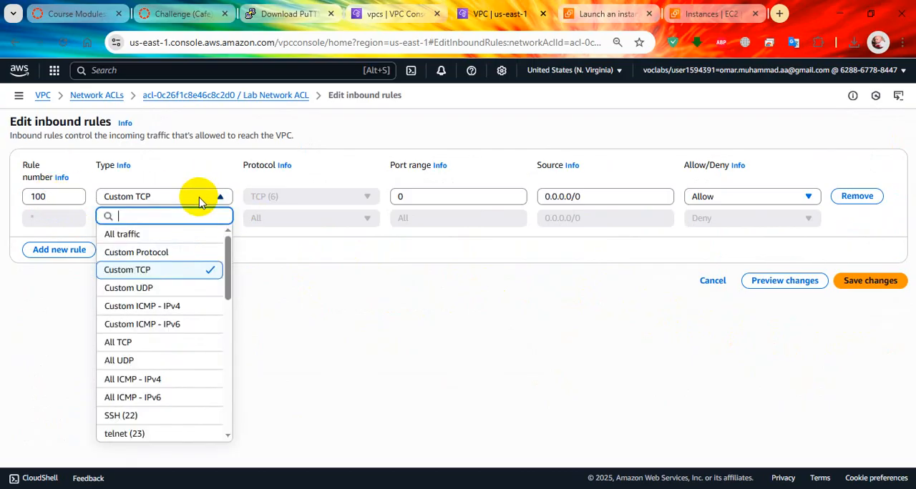
left_click(179, 305)
left_click_drag(606, 196, 506, 190)
type("10.0.1.0/24")
left_click(871, 284)
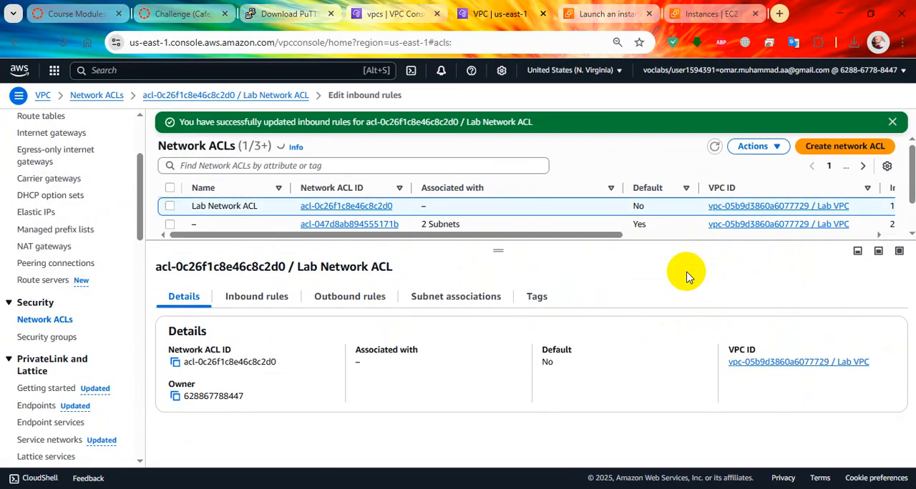
Add outbound rule 100 to Lab Network ACL, allowing Custom ICMP - IPv4 to 10.0.1.0/24, and save it
left_click(354, 299)
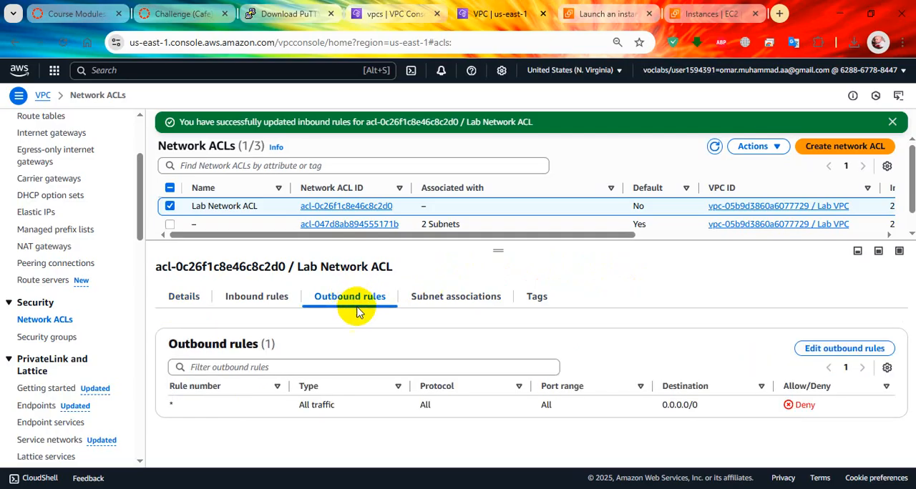
left_click(830, 349)
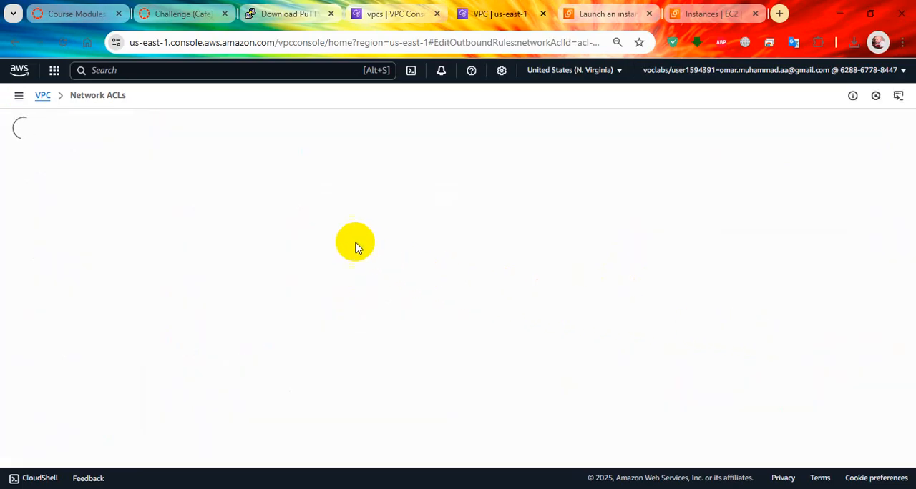
left_click(64, 233)
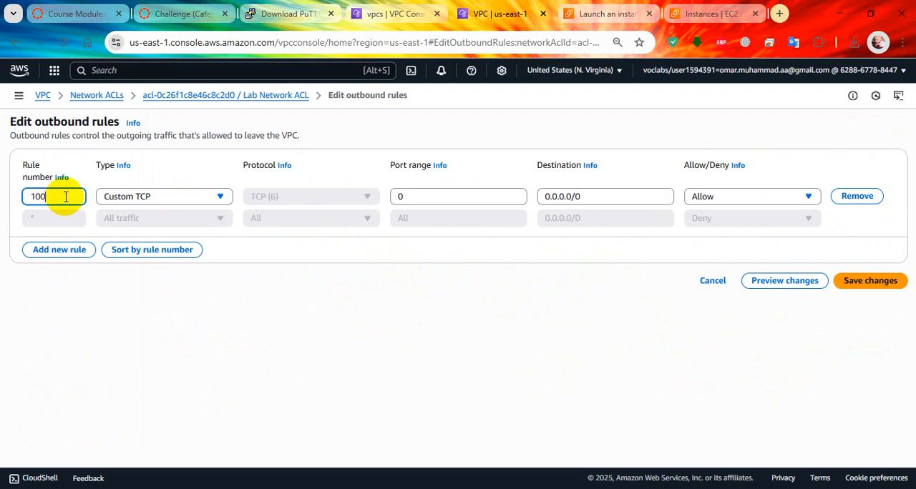
left_click(189, 204)
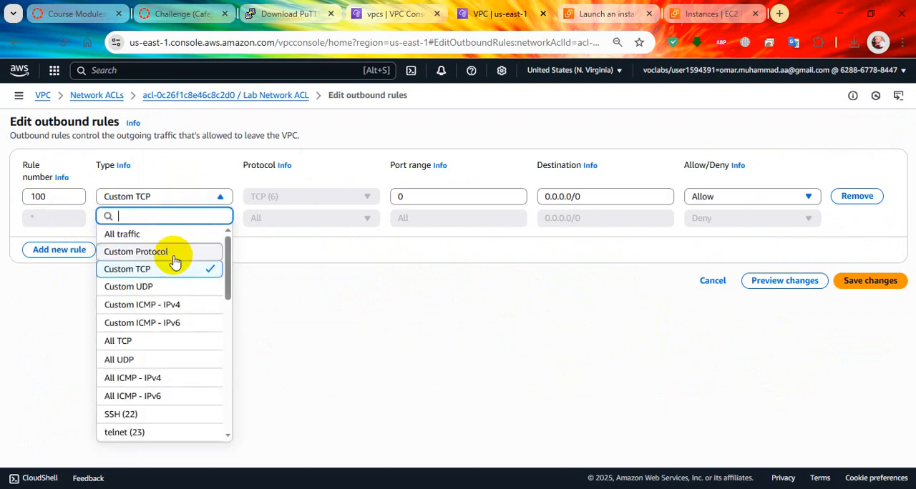
left_click(172, 302)
triple_click(571, 198)
type("10.0.1.0/24")
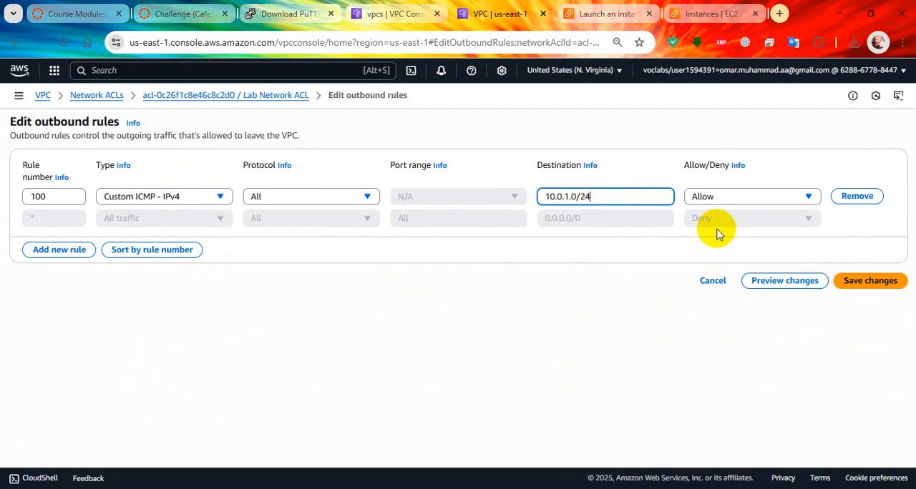
left_click(870, 282)
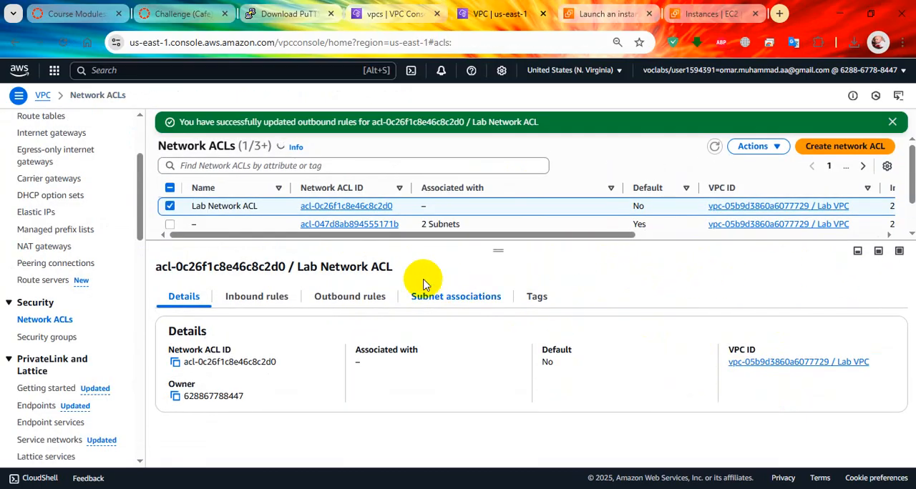
Open Lab Network ACL's inbound rules for editing and reread the lab's instruction on which traffic the custom ACL must allow
left_click(276, 304)
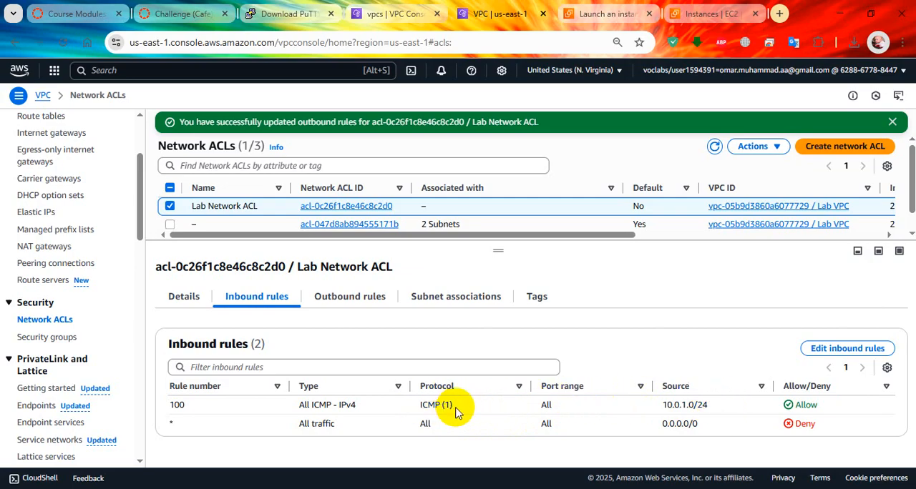
left_click(832, 354)
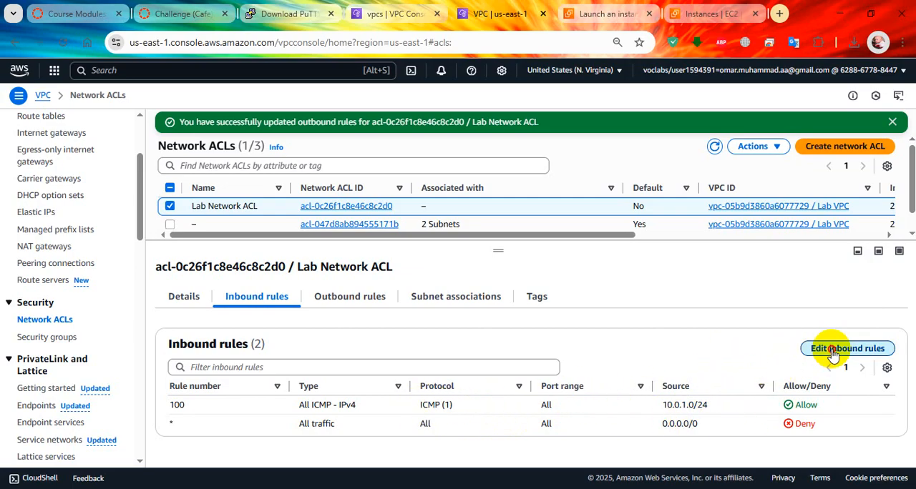
left_click(183, 13)
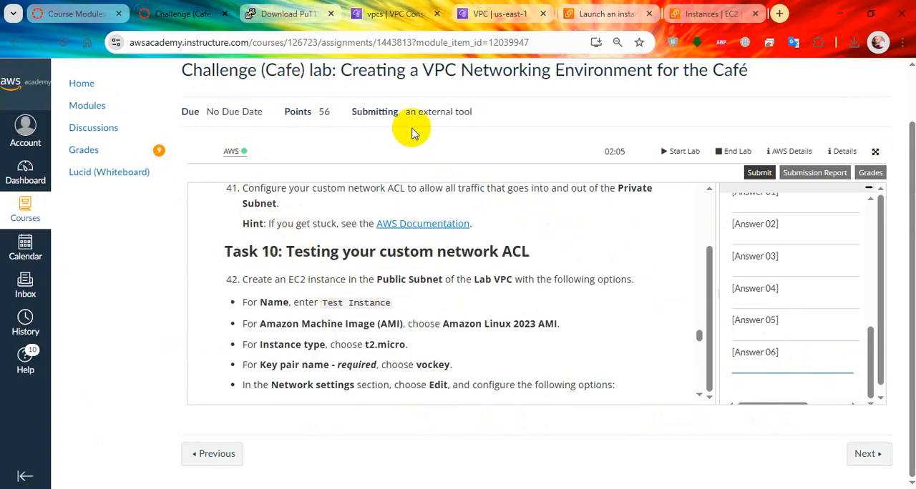
left_click(500, 13)
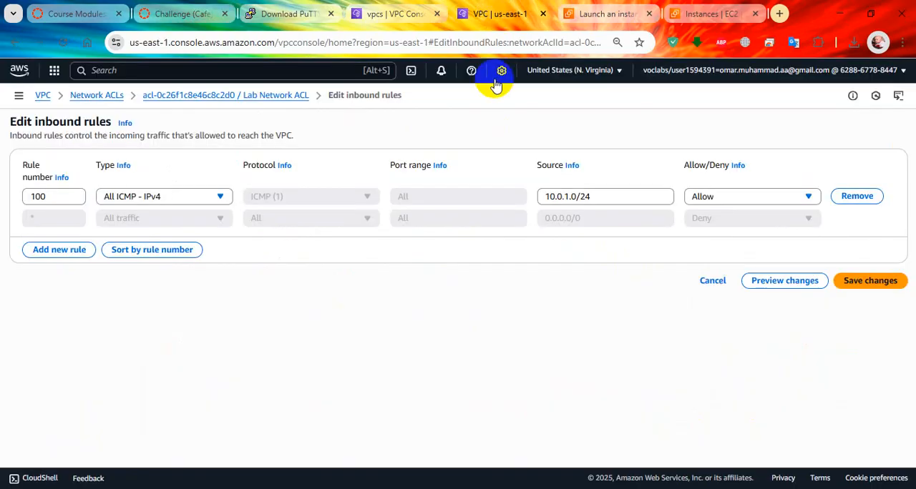
Try to change the type of Lab Network ACL's inbound rule 100 to All traffic and save it
left_click(167, 197)
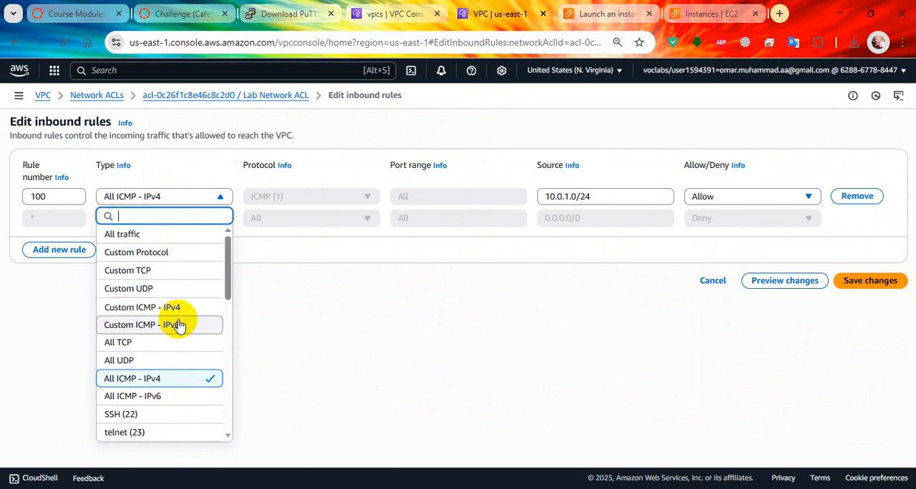
left_click(178, 239)
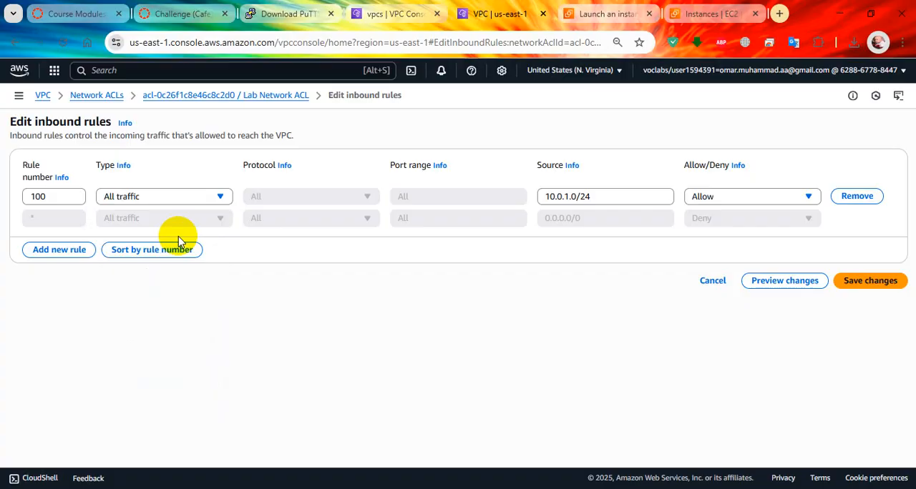
left_click(887, 280)
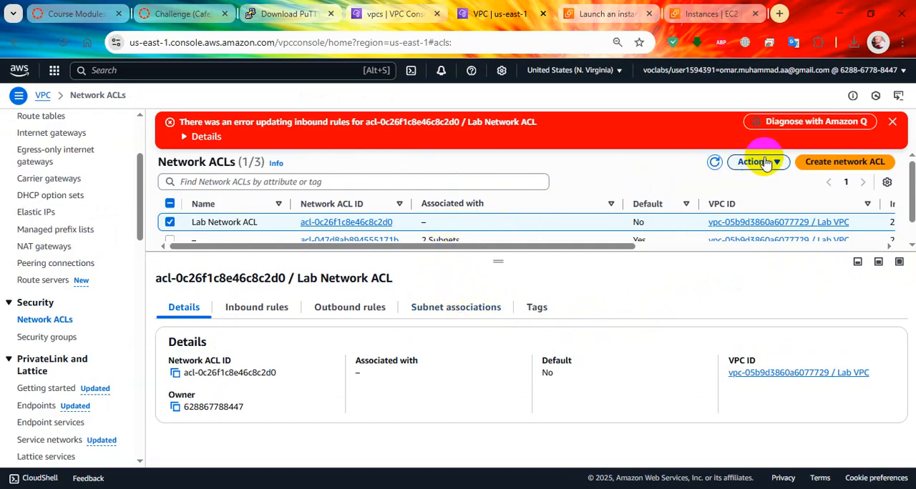
left_click(893, 122)
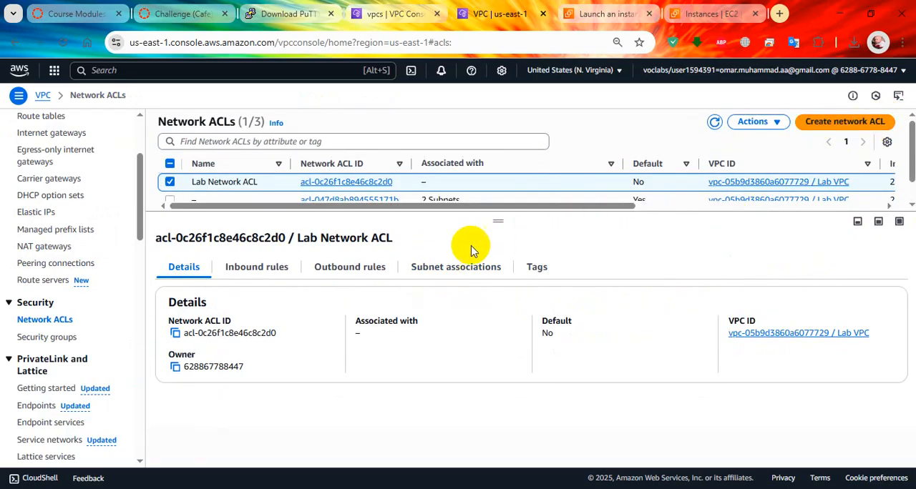
Try to replace Lab Network ACL's inbound rule 100 in a single save with one allowing All traffic from 10.0.1.0/24
left_click(276, 266)
left_click(847, 319)
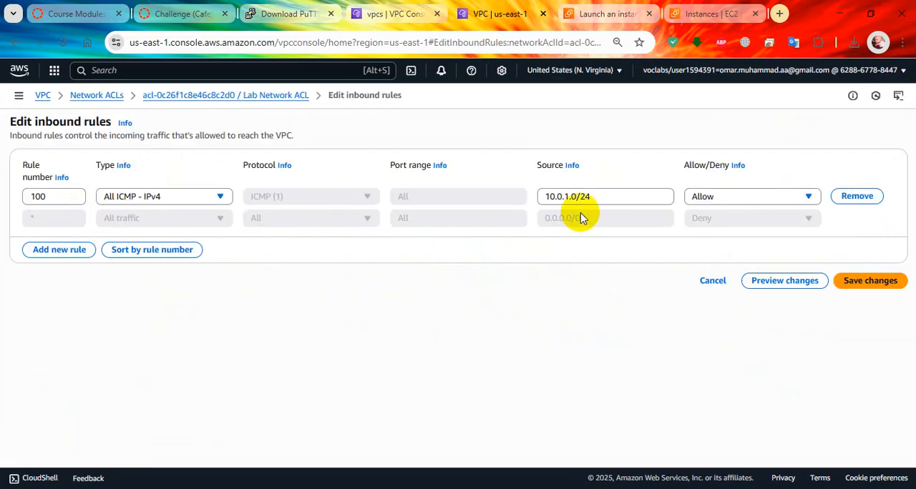
left_click(875, 199)
left_click(61, 243)
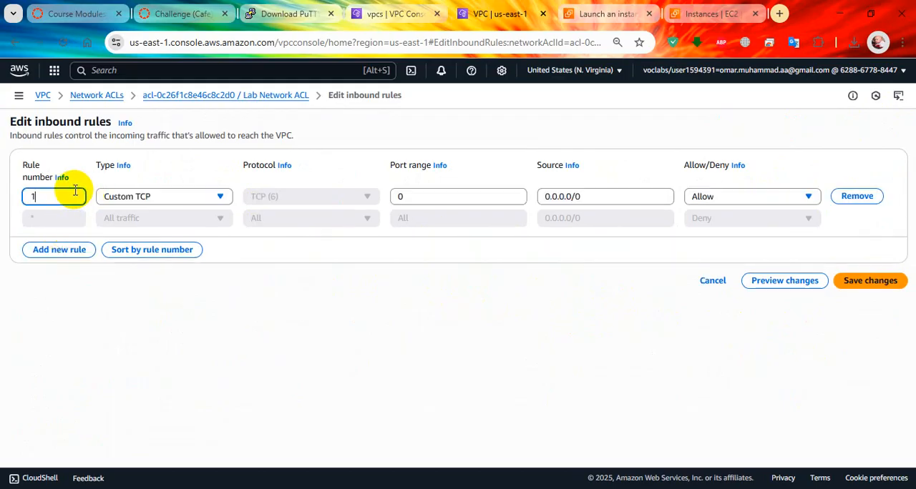
left_click(203, 196)
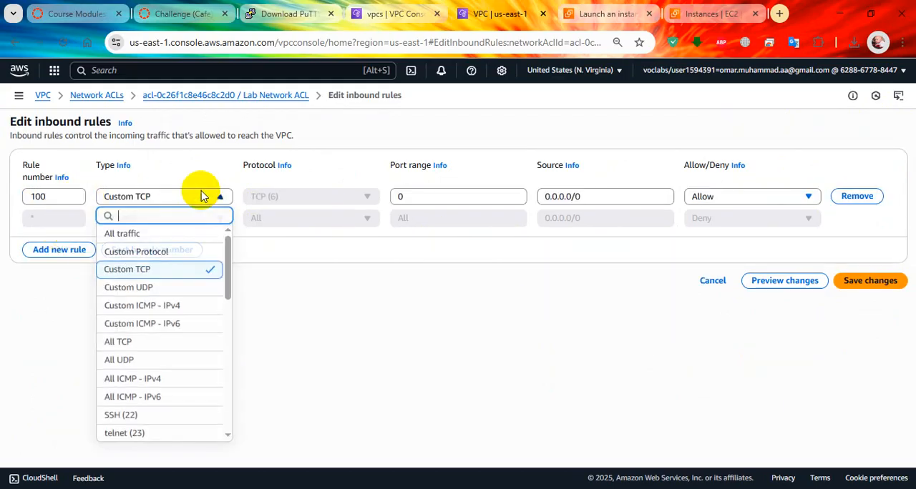
left_click(189, 240)
left_click_drag(579, 197, 430, 180)
type("v")
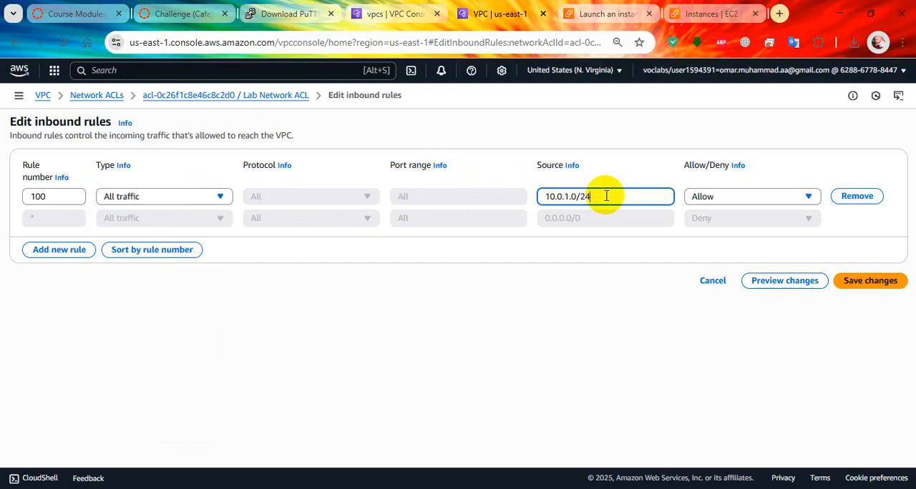
left_click(883, 281)
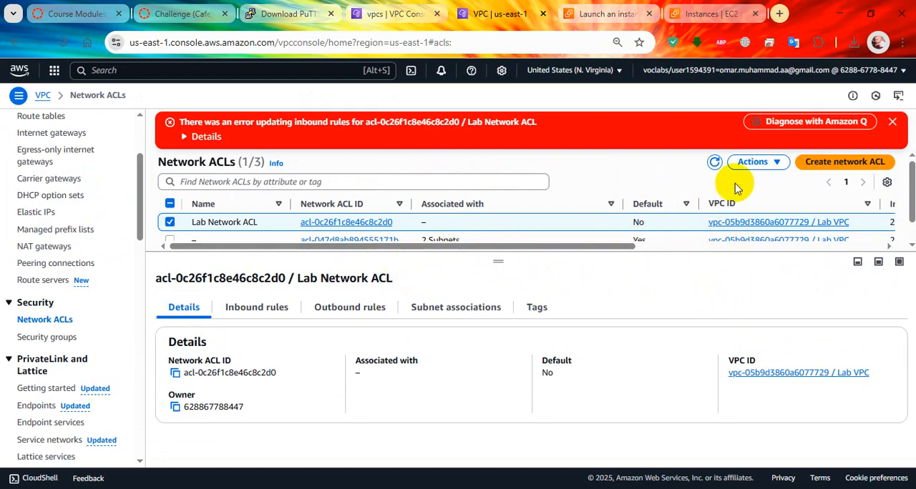
Remove inbound rule 100 from Lab Network ACL and save the changes
left_click(261, 307)
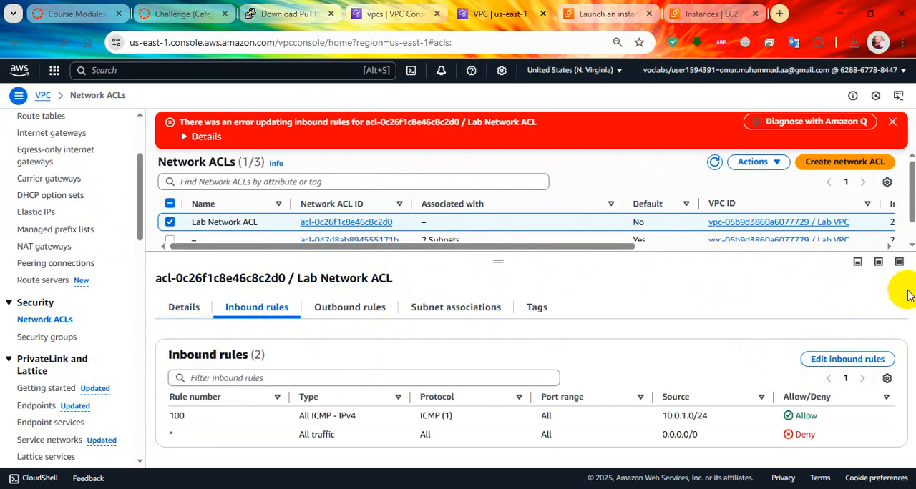
left_click(846, 360)
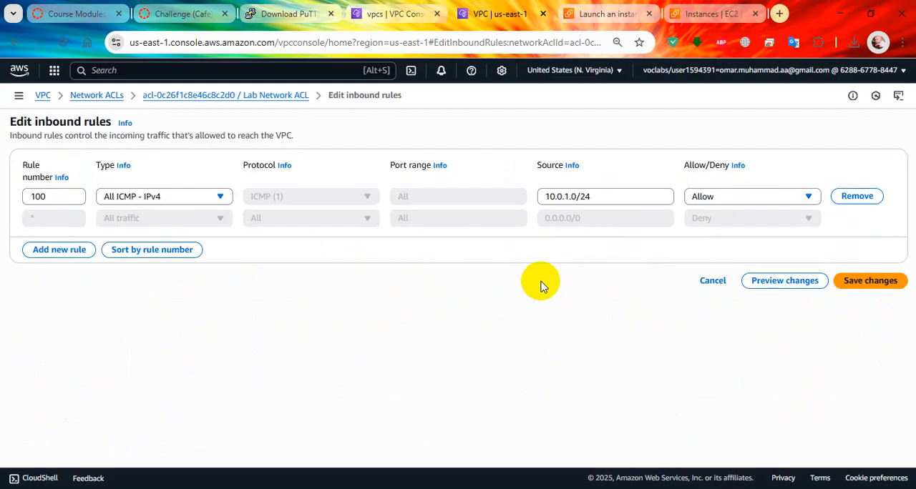
left_click(857, 196)
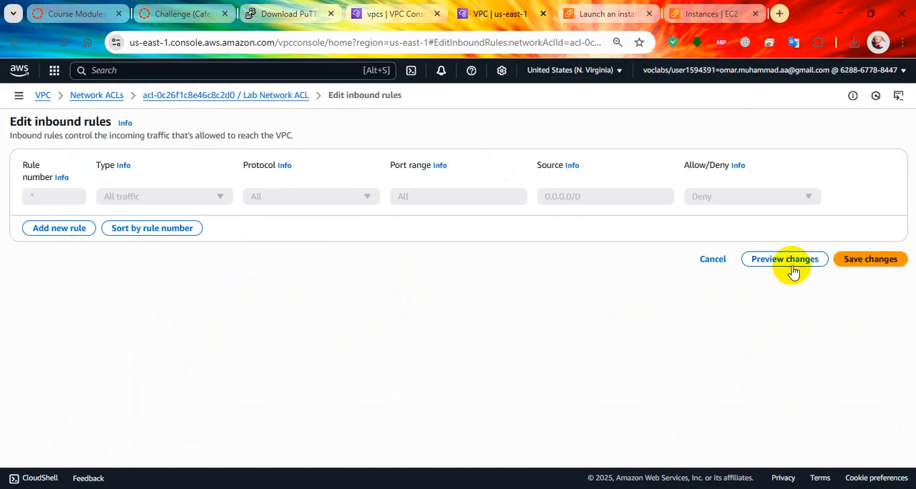
left_click(861, 260)
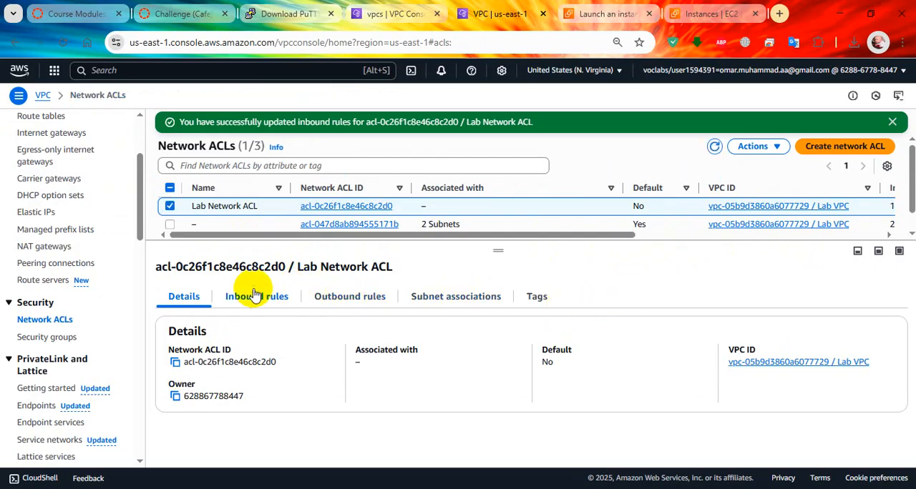
Add inbound rule 100 to Lab Network ACL, allowing All traffic from 10.0.1.0/24, and save it
left_click(254, 295)
left_click(821, 350)
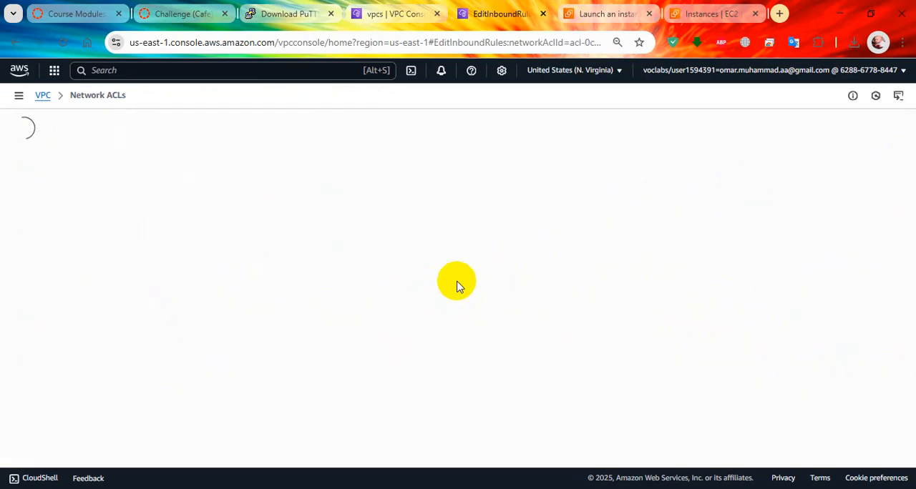
left_click(81, 229)
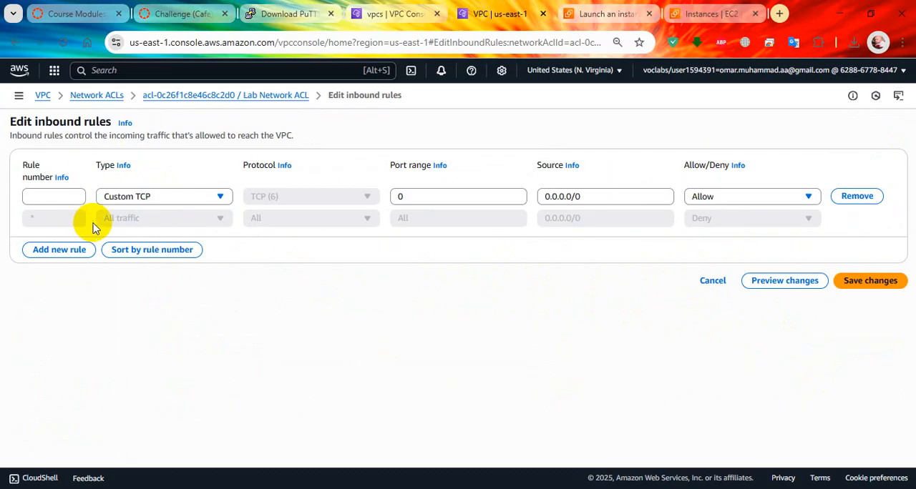
left_click(70, 197)
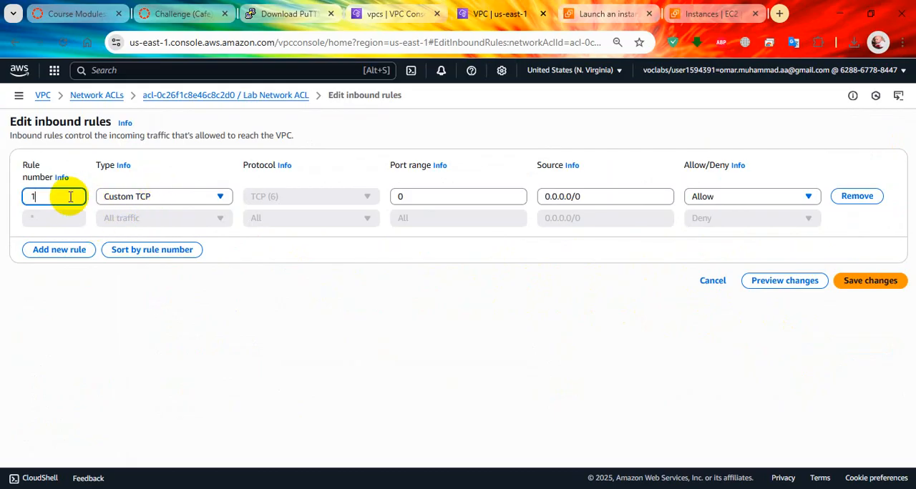
left_click(126, 197)
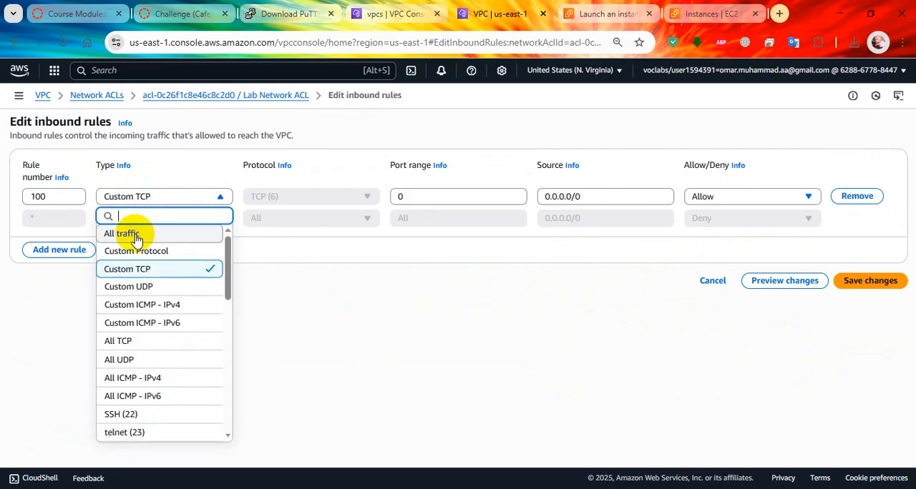
left_click(128, 231)
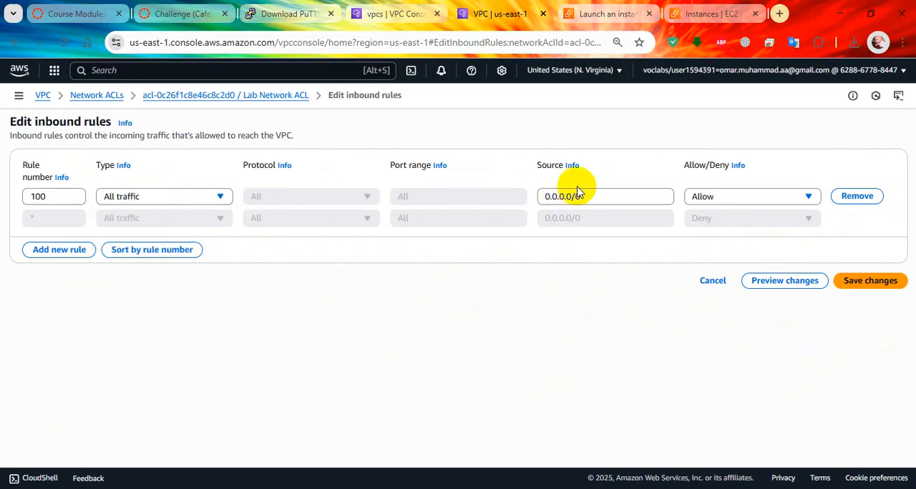
left_click_drag(613, 196, 466, 170)
type("10.0.1.0/24")
left_click(870, 277)
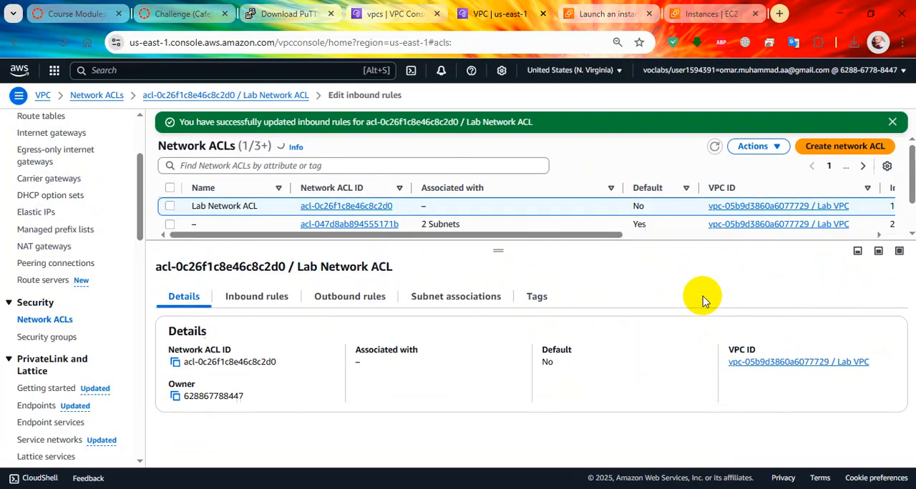
Open Lab Network ACL's outbound rules for editing and remove rule 100
left_click(331, 298)
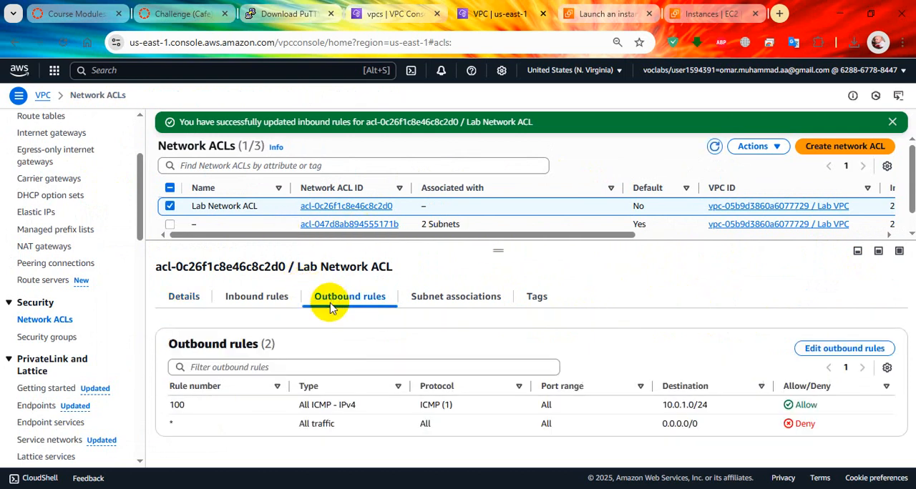
left_click(835, 347)
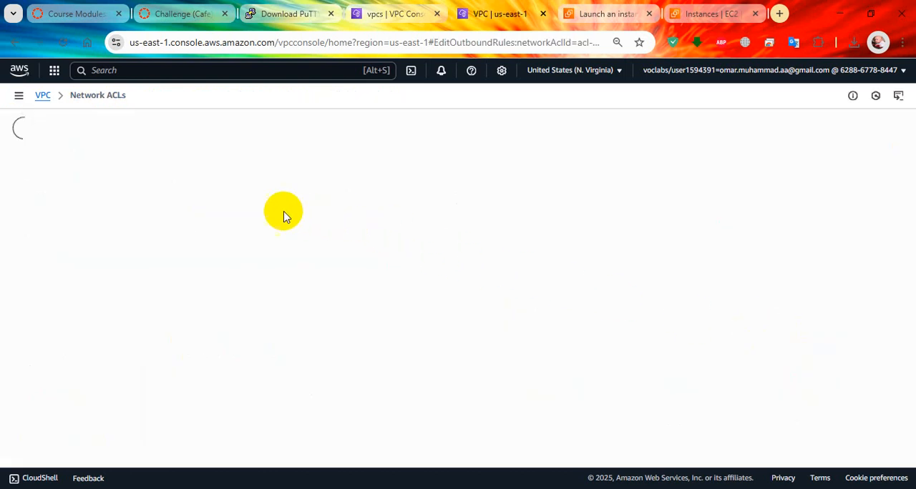
left_click(856, 197)
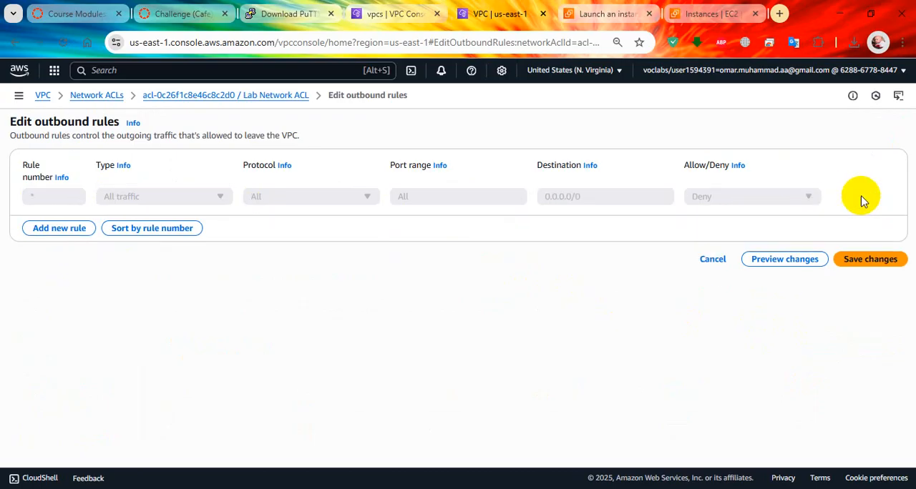
Add outbound rule 101 to Lab Network ACL, allowing All traffic to 10.0.1.0/24, save it, and check the ACL's rules
left_click(60, 229)
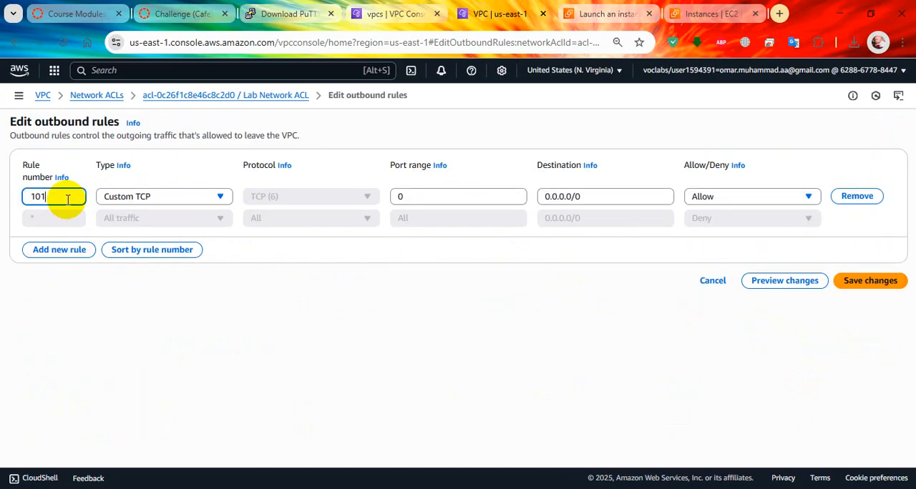
left_click(152, 198)
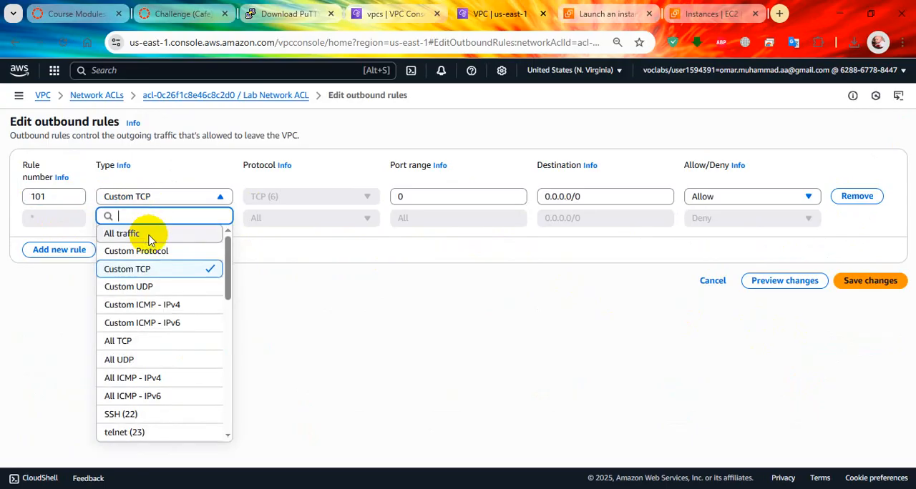
left_click(149, 236)
left_click(580, 196)
key("ctrl+a")
type("10.0.1.0/24")
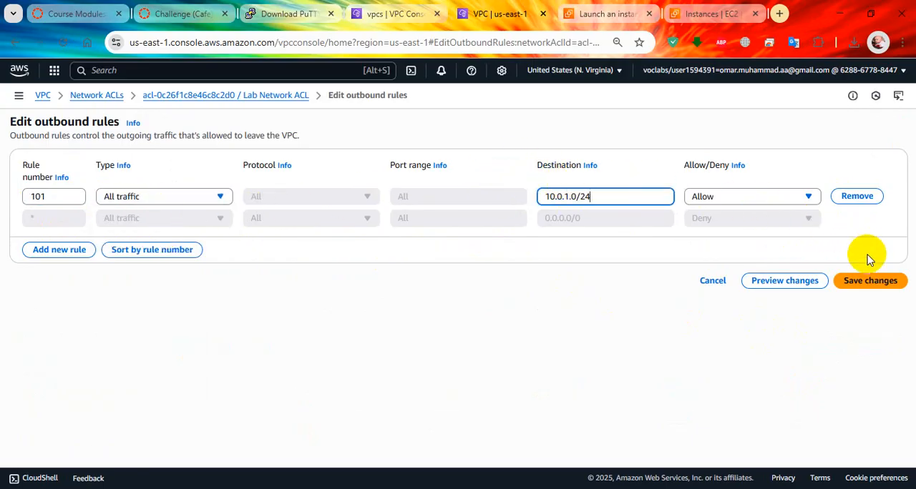
left_click(872, 281)
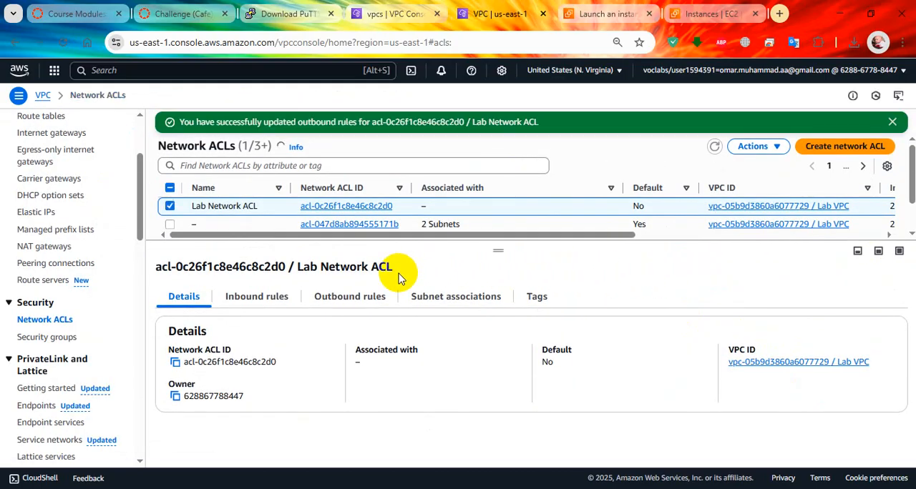
left_click(362, 302)
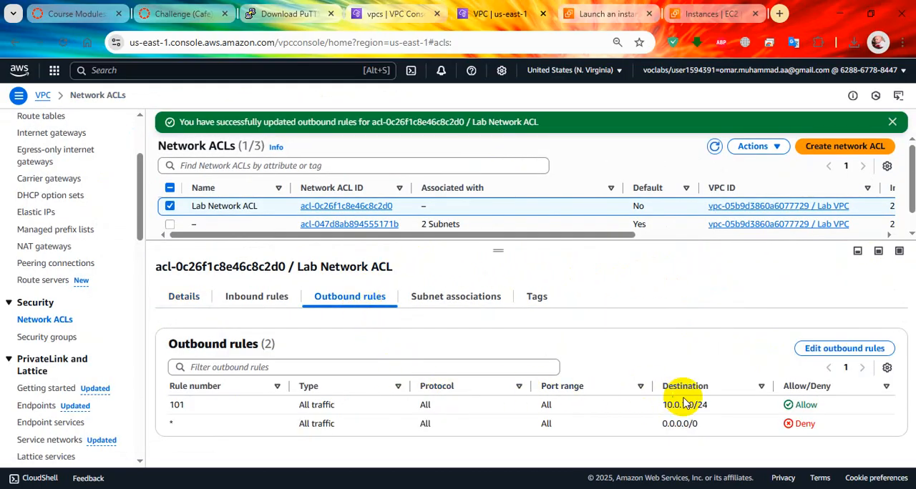
left_click(259, 300)
Copy the name Test Instance from the Task 10 lab instructions and start launching a new EC2 instance
left_click(182, 14)
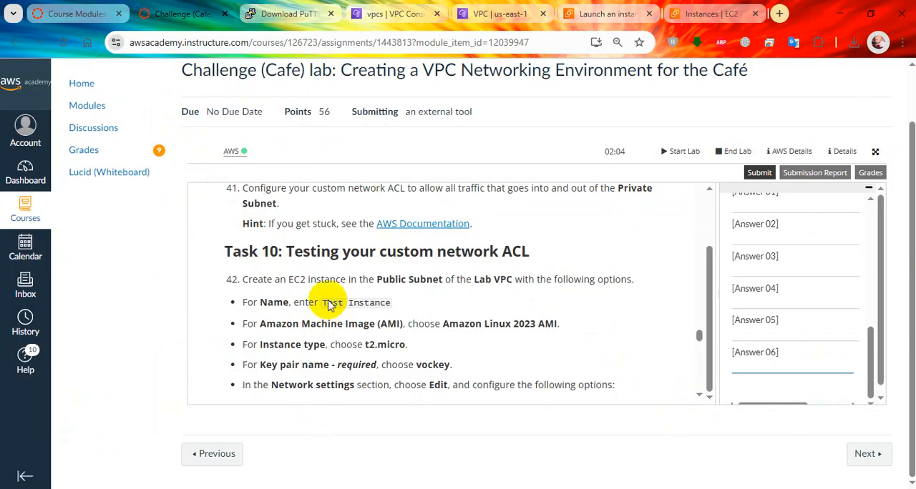
scroll(329, 305, "down", 2)
scroll(331, 294, "up", 2)
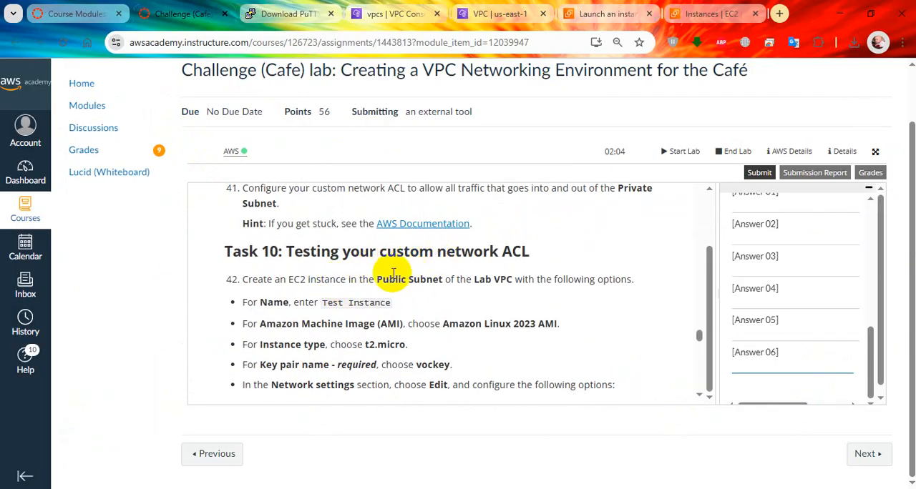
scroll(381, 284, "up", 2)
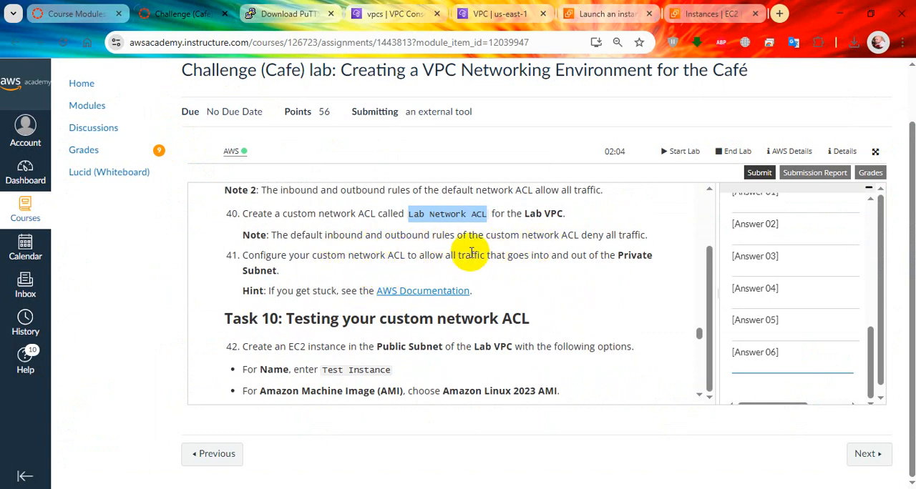
scroll(389, 290, "down", 2)
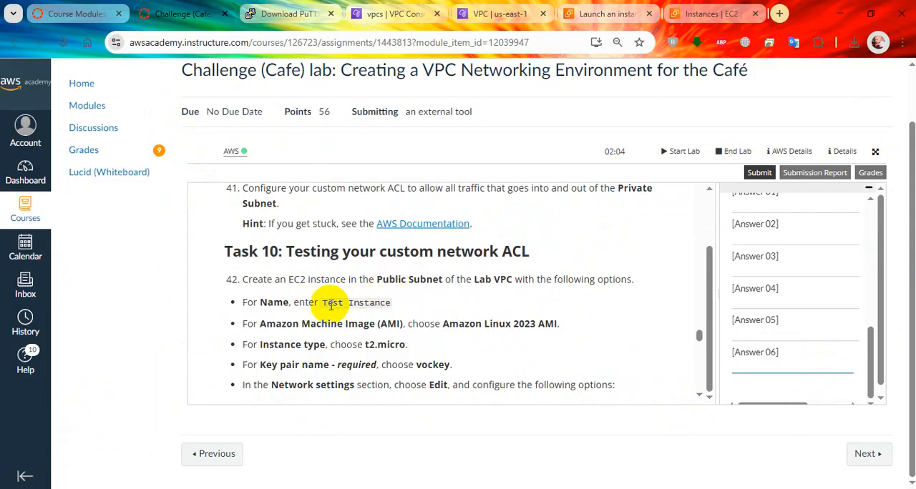
left_click_drag(339, 304, 392, 306)
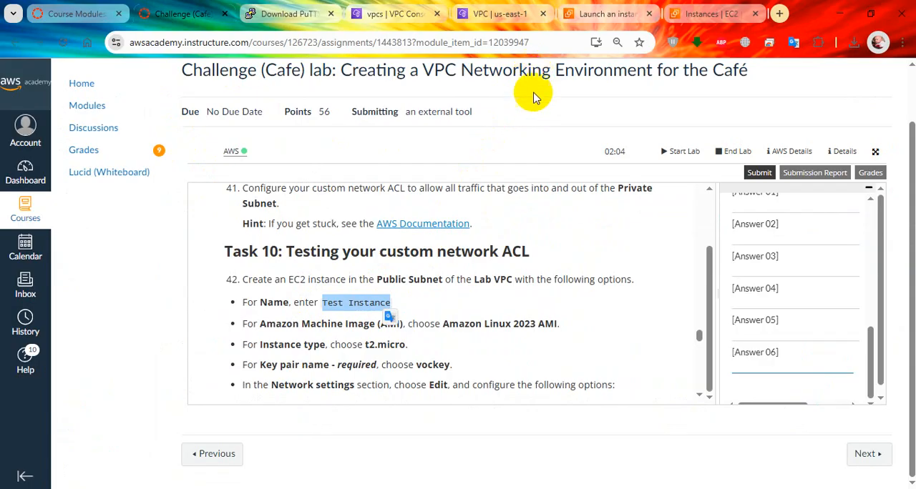
left_click(708, 14)
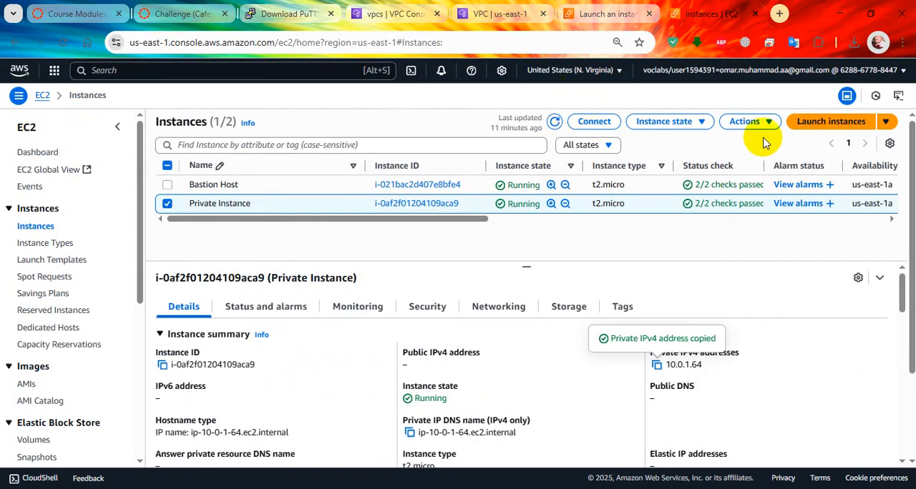
left_click(824, 121)
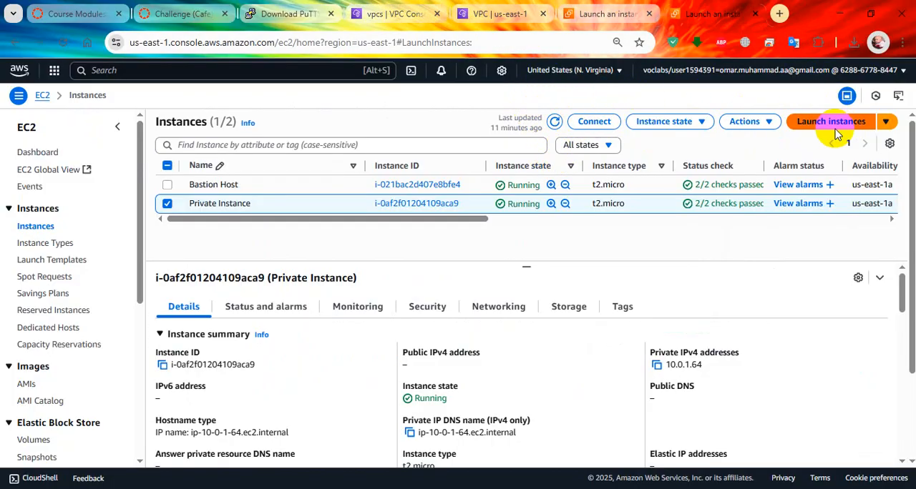
Read the lab instructions for Test Instance's image, instance type, key pair, network settings and security group
left_click(161, 8)
scroll(372, 280, "down", 1)
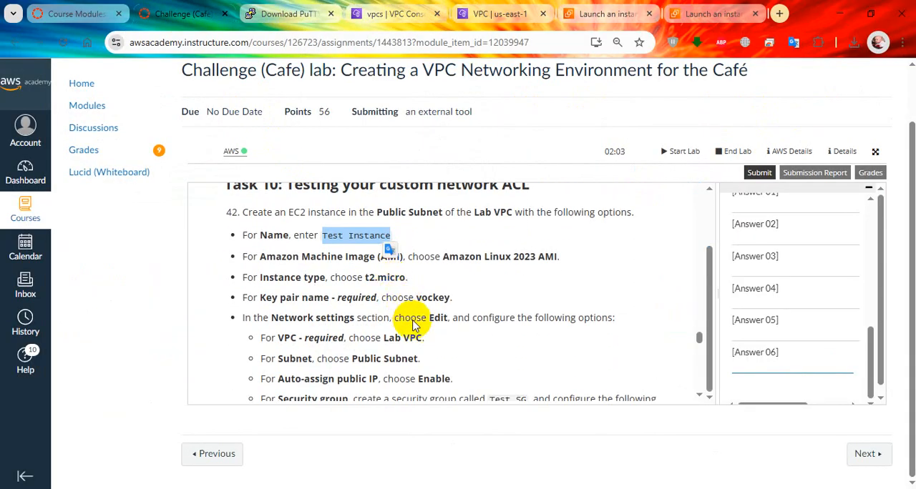
scroll(415, 330, "down", 1)
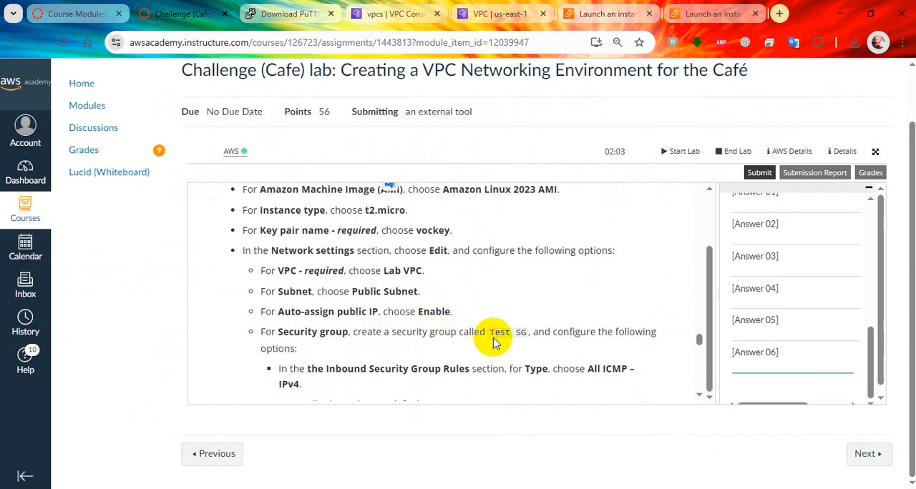
scroll(494, 342, "up", 1)
scroll(493, 342, "down", 1)
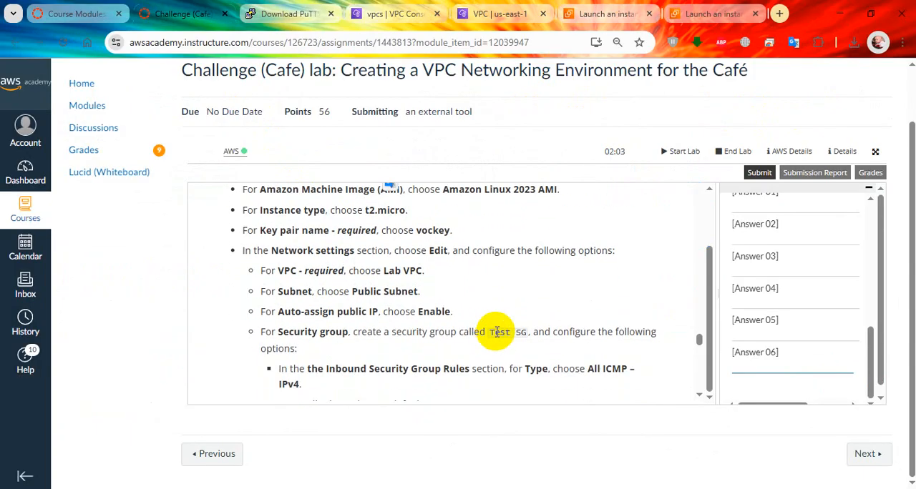
scroll(494, 333, "down", 1)
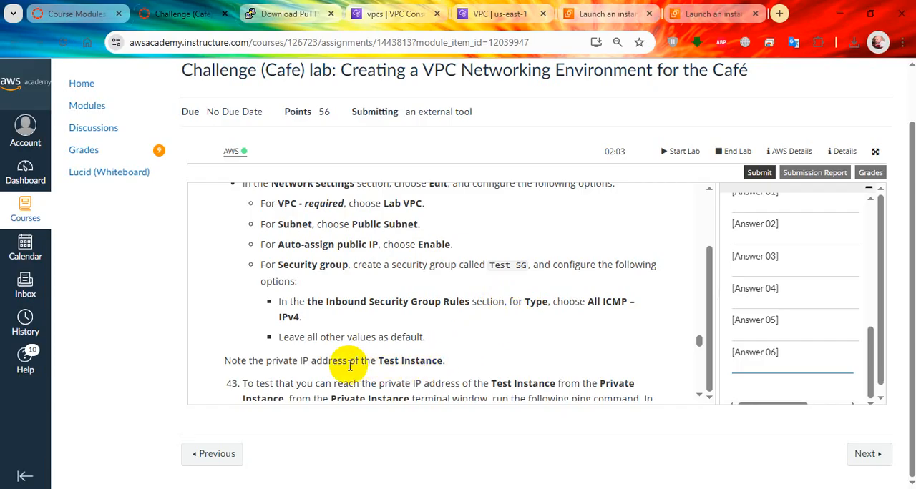
Return to the EC2 launch form and name the new instance Test Instance
left_click(716, 14)
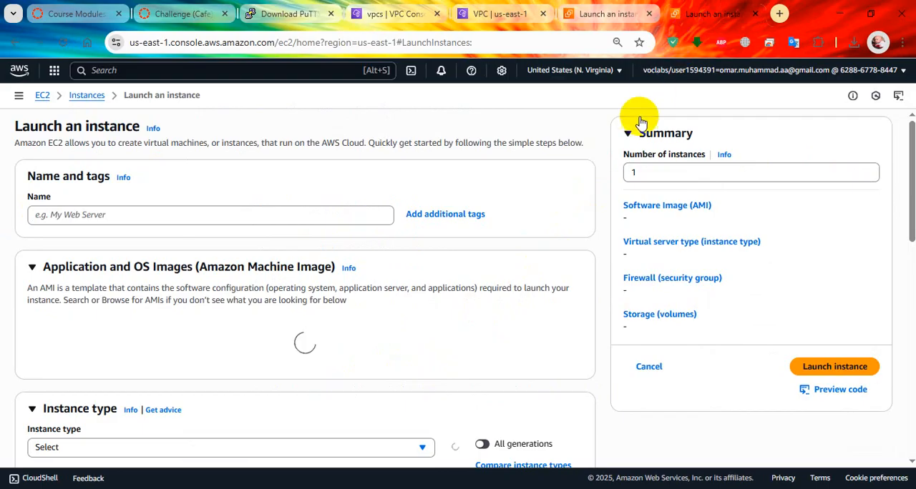
left_click(327, 214)
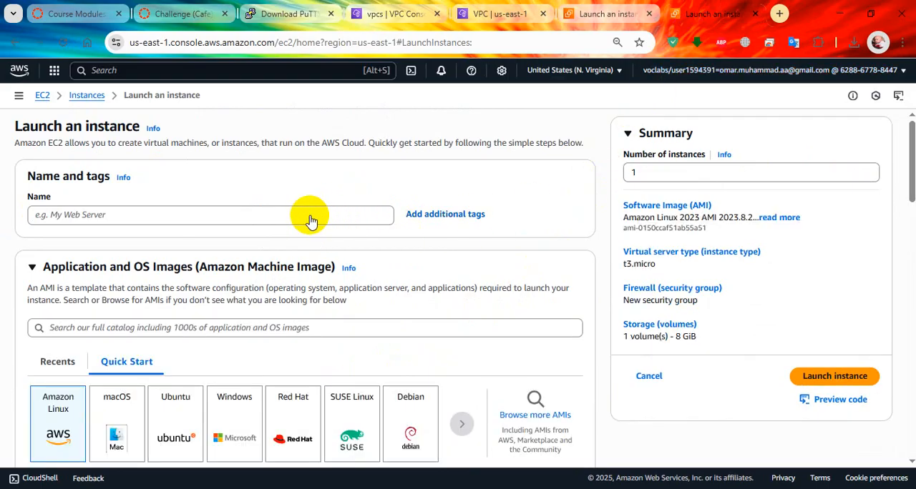
left_click(349, 217)
Set the instance type to t2.micro and the key pair to vockey
scroll(354, 223, "down", 3)
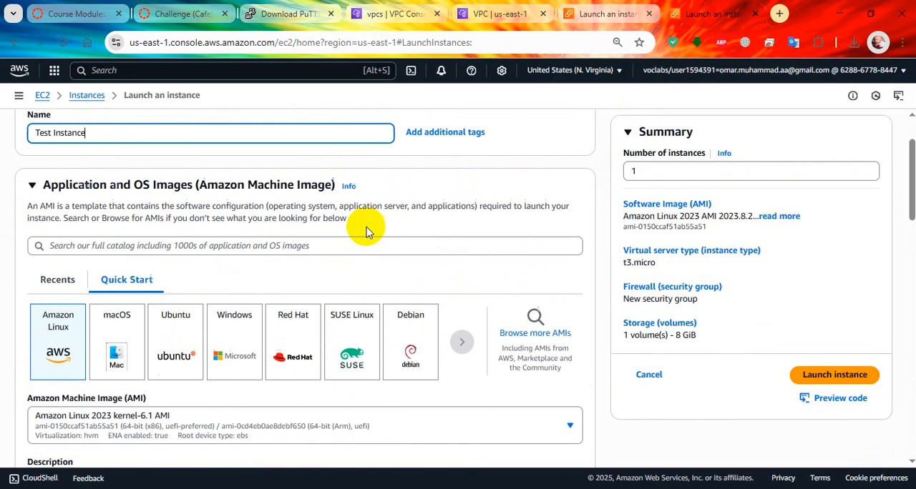
scroll(300, 315, "down", 2)
scroll(292, 322, "down", 1)
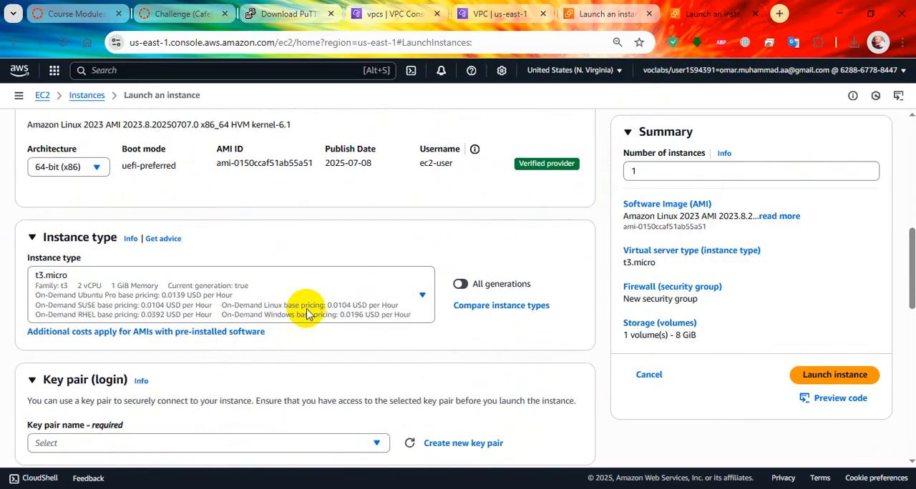
left_click(406, 293)
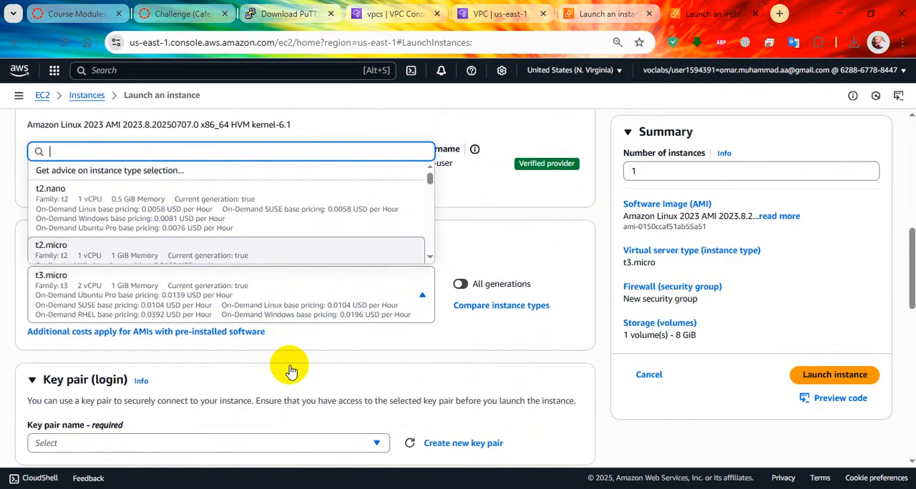
scroll(329, 359, "down", 3)
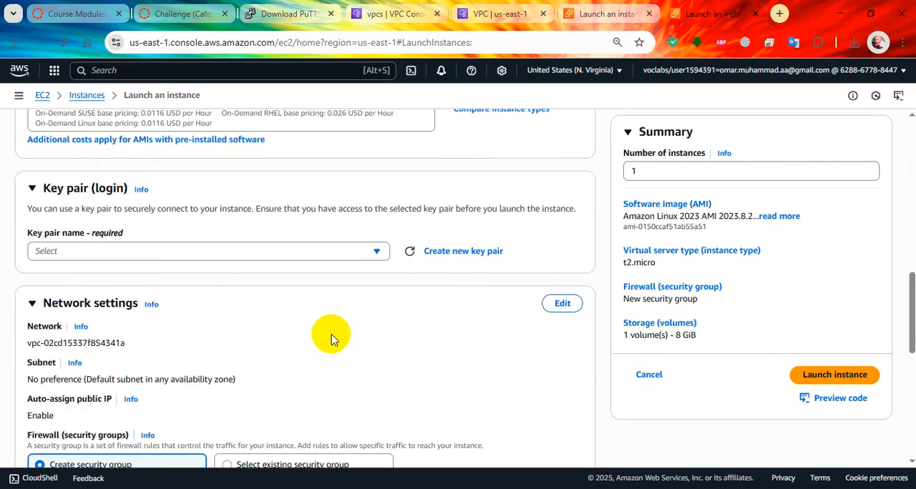
scroll(330, 339, "up", 2)
left_click(373, 383)
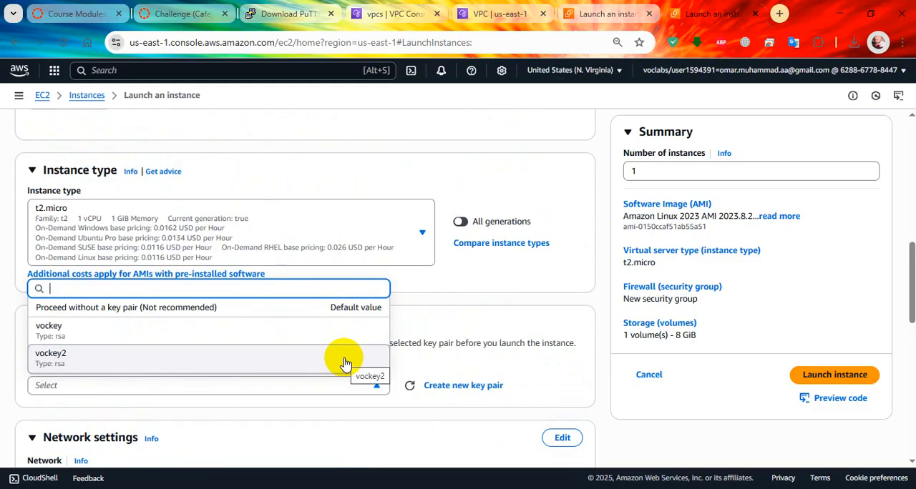
left_click(359, 336)
Edit the instance's network settings and select Lab VPC as its VPC
scroll(371, 339, "down", 2)
left_click(562, 305)
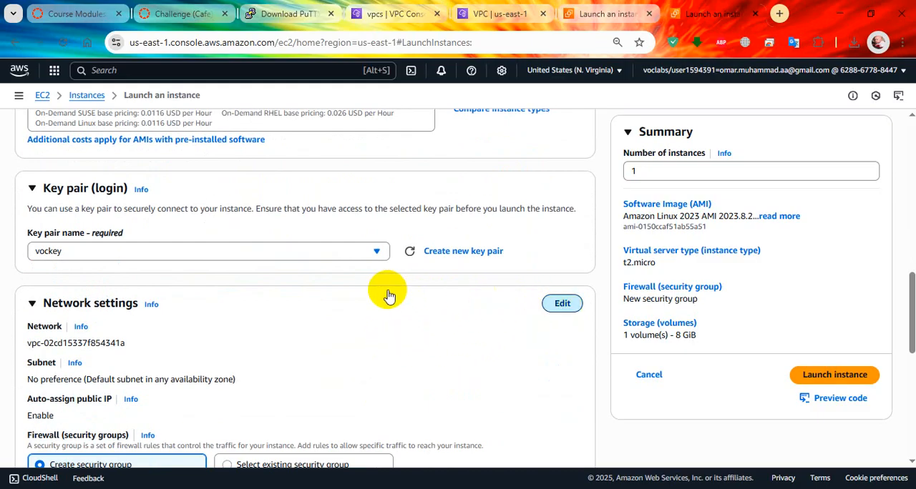
scroll(370, 297, "down", 2)
left_click(296, 212)
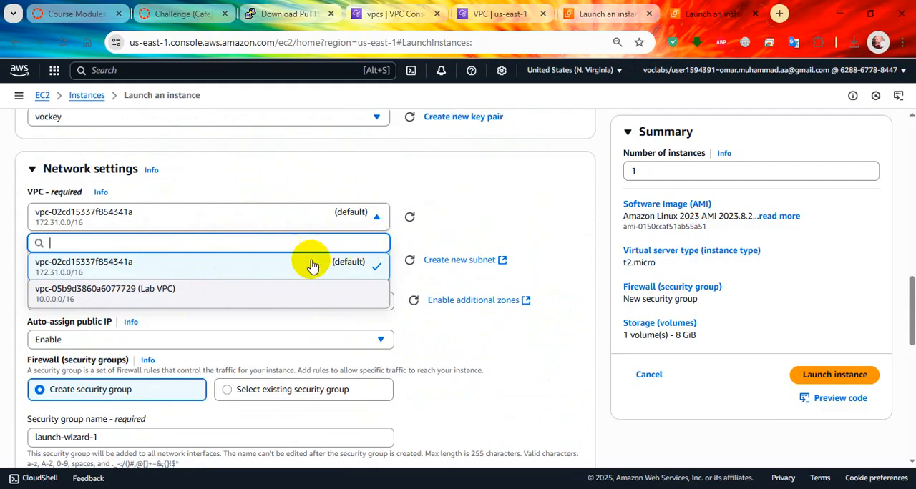
left_click(315, 290)
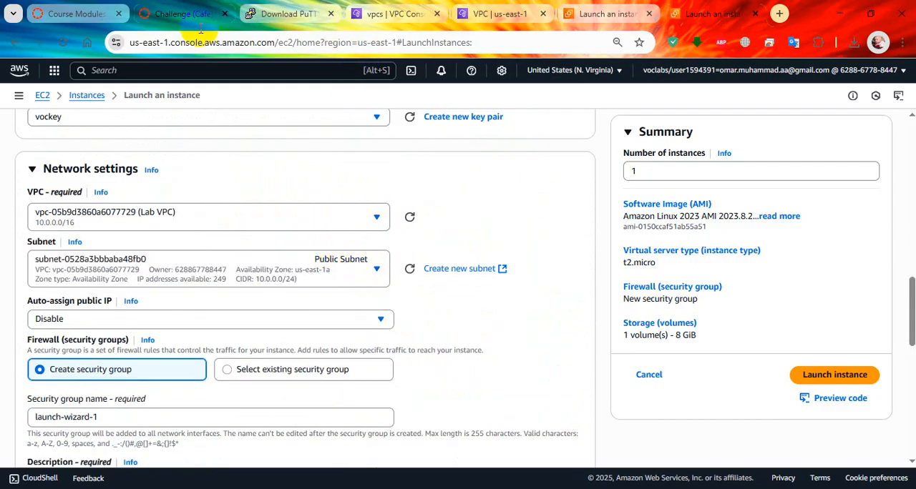
Copy the security group name Test SG from the Task 10 lab instructions
left_click(179, 13)
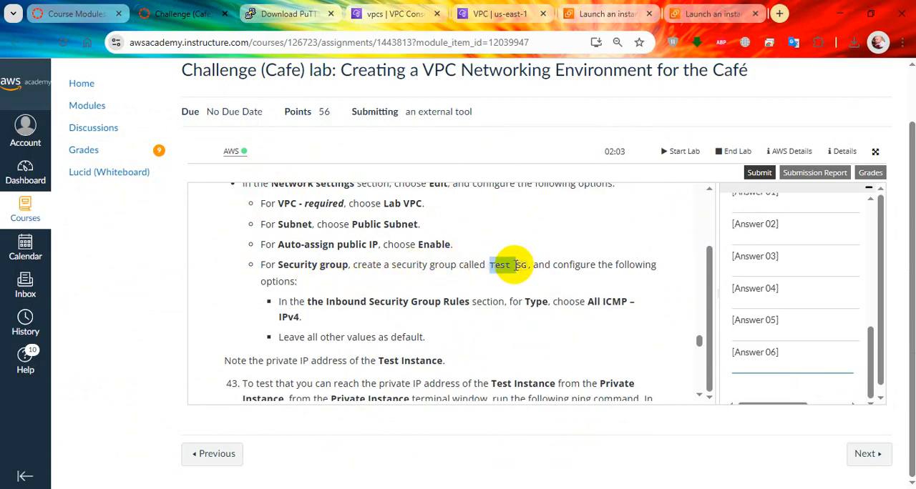
left_click_drag(528, 269, 504, 264)
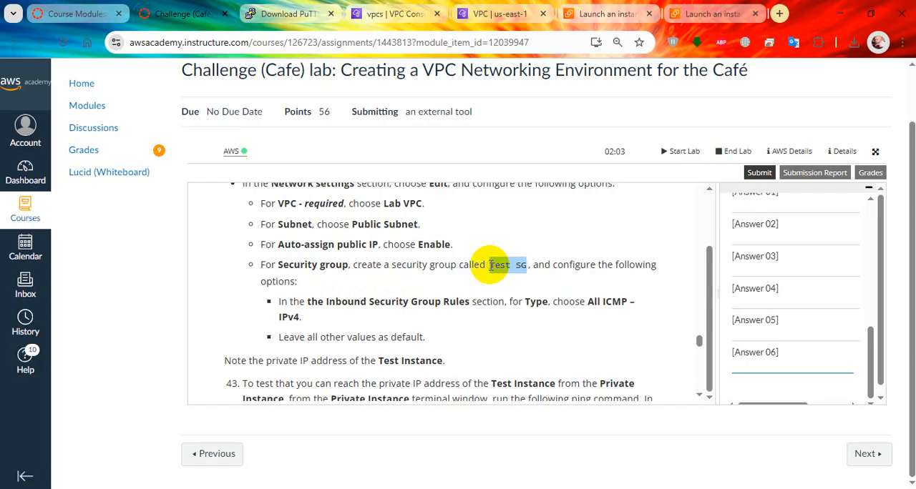
right_click(491, 265)
left_click(513, 282)
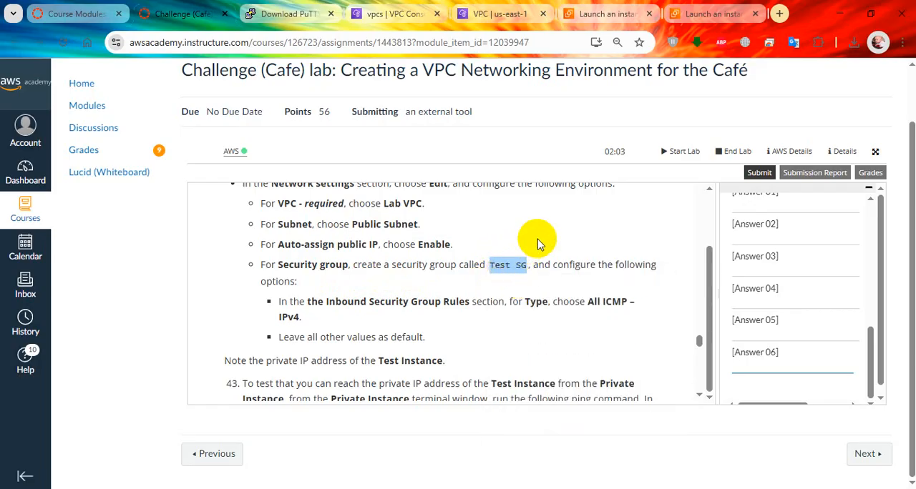
Return to the EC2 launch form and enable auto-assignment of a public IP for the instance
left_click(686, 13)
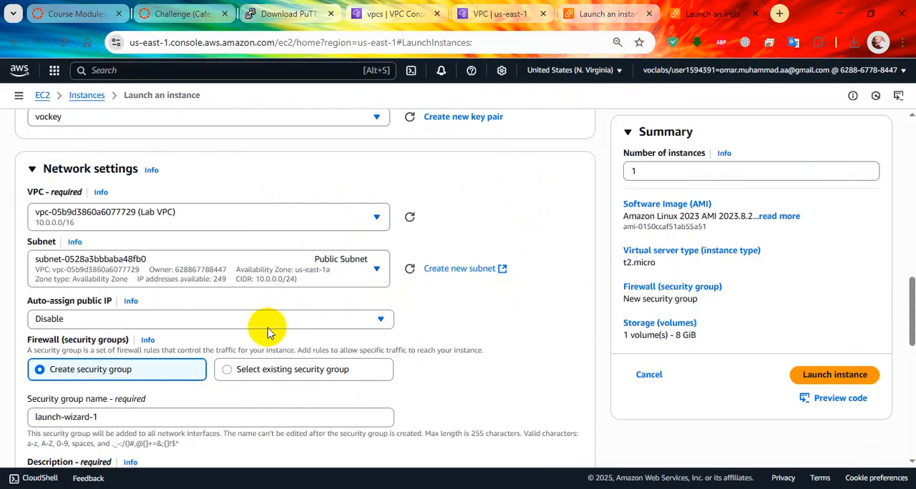
scroll(267, 331, "down", 2)
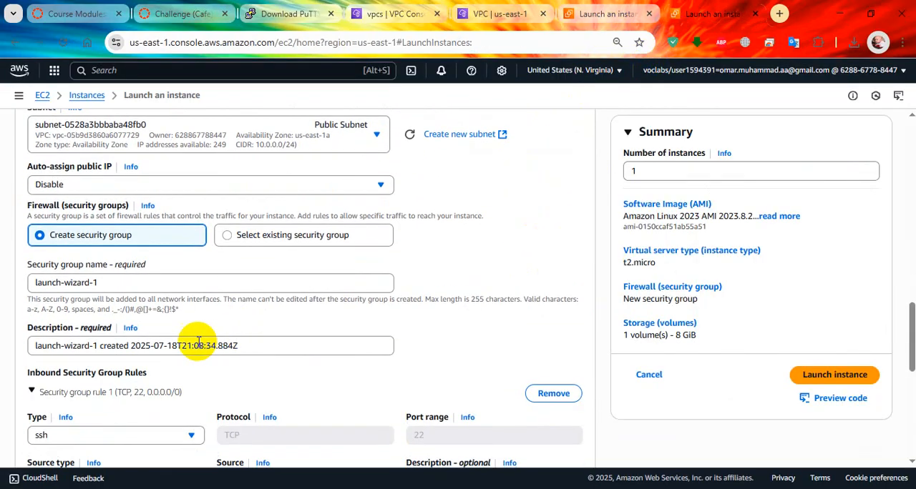
left_click(183, 184)
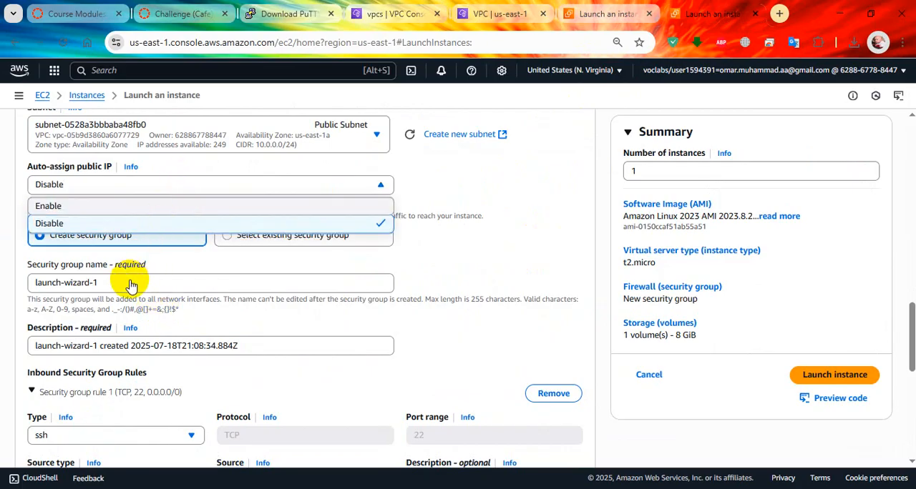
left_click(143, 206)
Set both the name and the description of the new security group to Test SG
left_click_drag(131, 280, 2, 264)
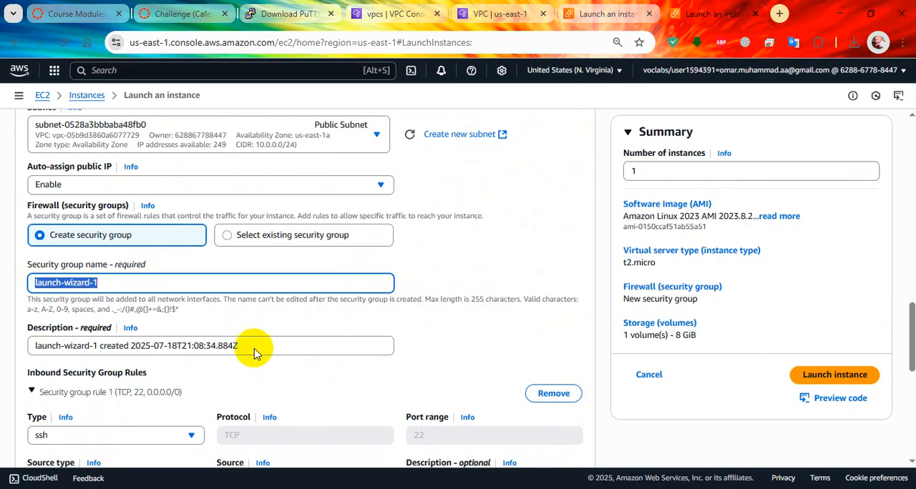
type("Test SG")
left_click_drag(256, 346, 24, 336)
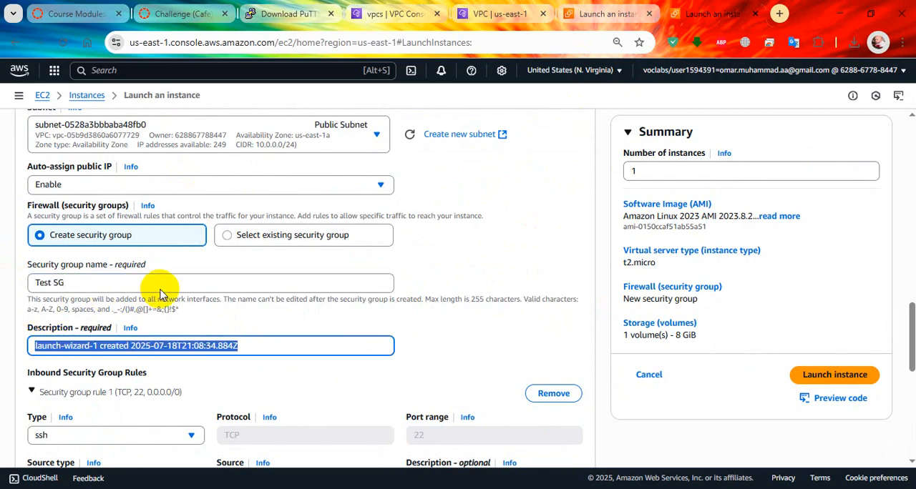
key("ctrl+v")
Set the type of the first inbound security group rule to Custom ICMP - IPv4
scroll(368, 137, "down", 2)
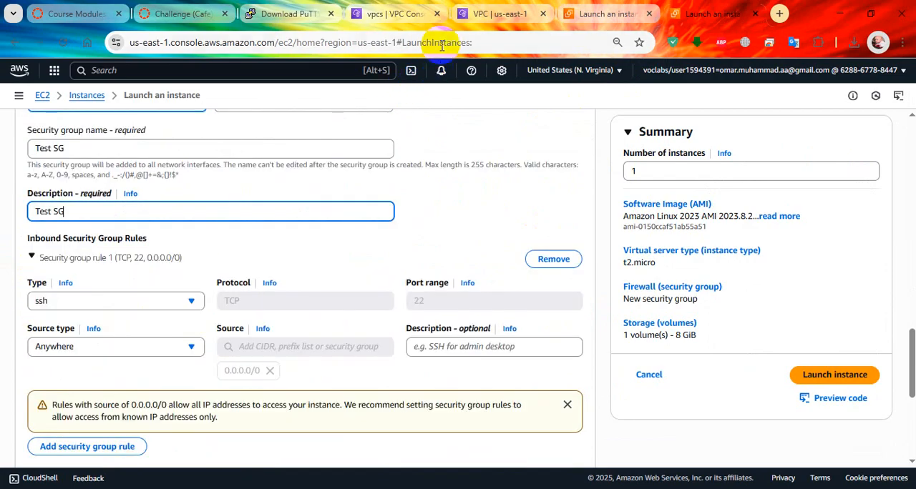
left_click(188, 301)
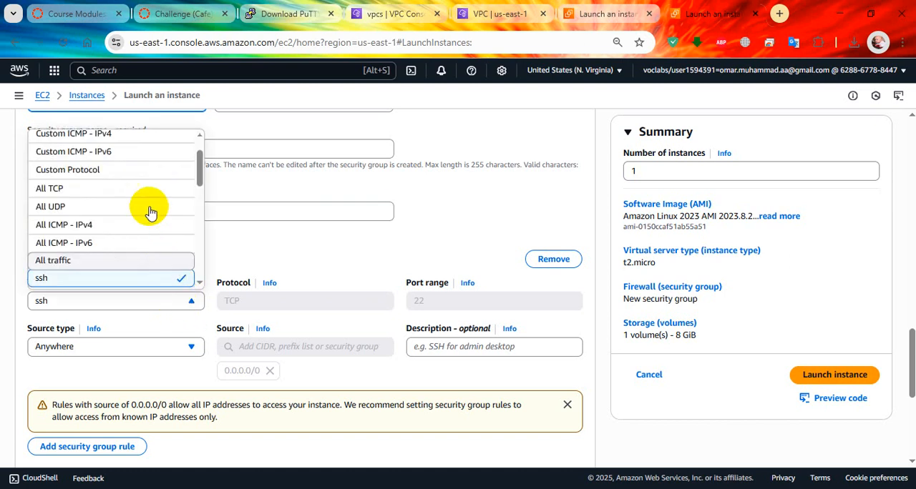
scroll(137, 147, "up", 1)
left_click(136, 146)
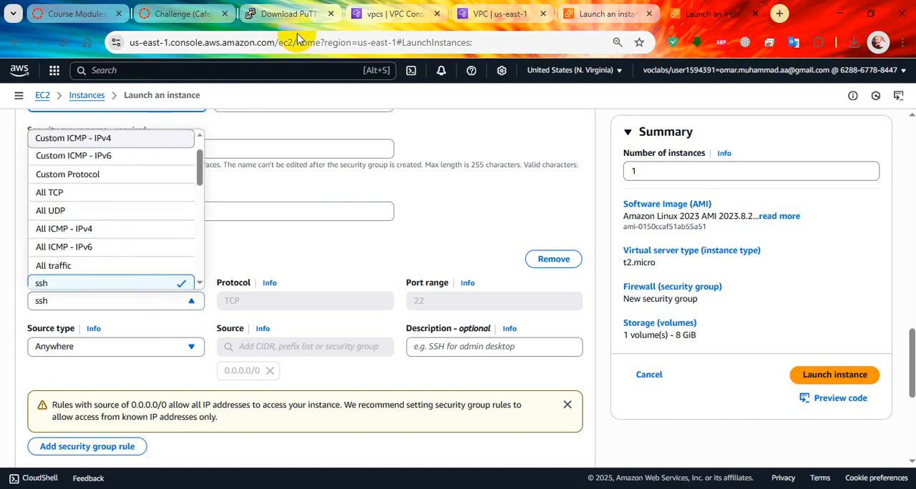
Check the remaining Test SG options in the lab instructions and launch the instance
left_click(194, 13)
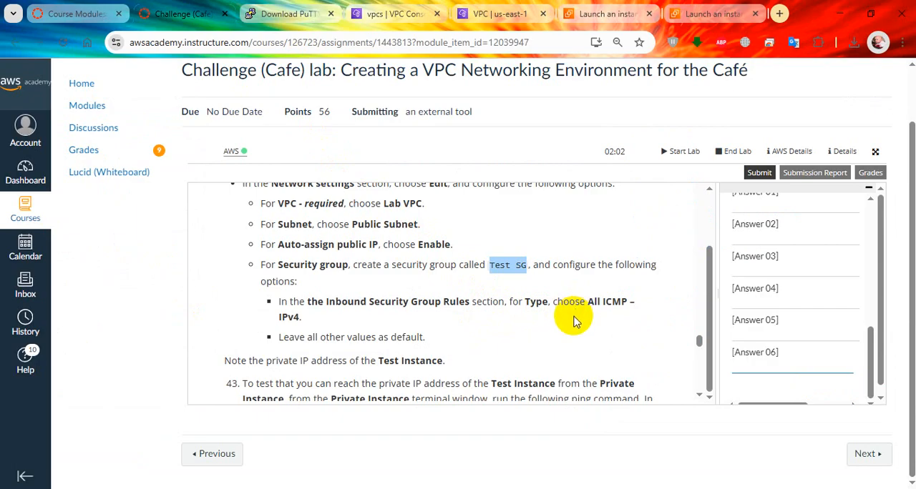
scroll(573, 322, "down", 1)
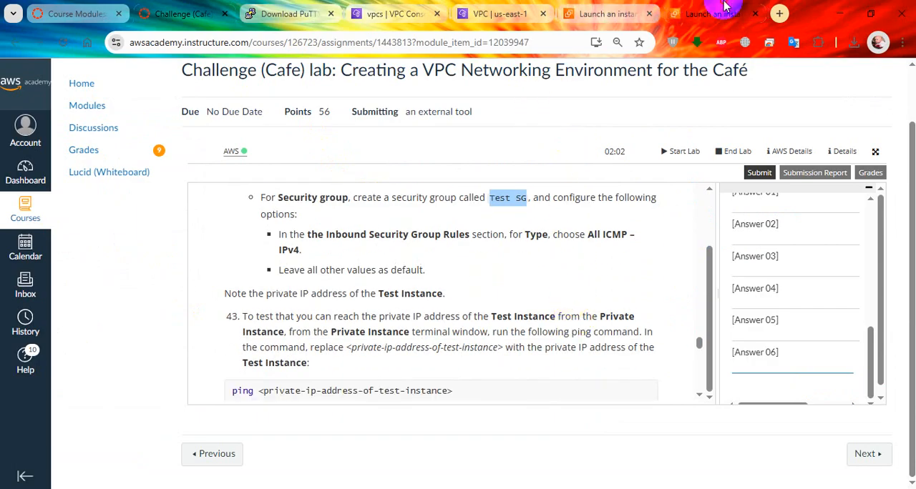
left_click(725, 9)
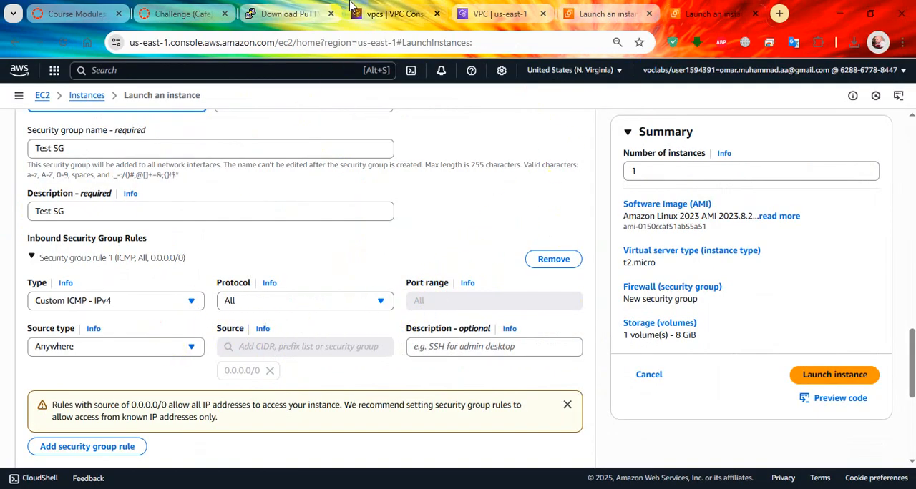
left_click(183, 13)
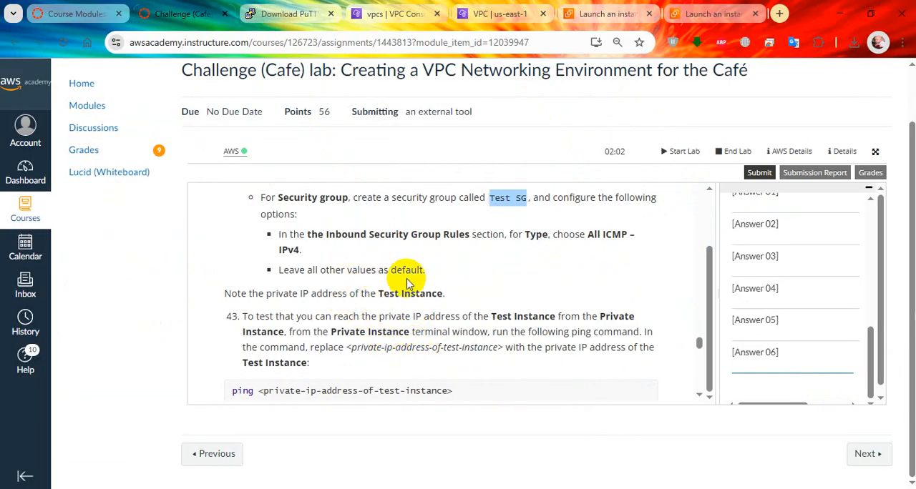
scroll(419, 306, "down", 2)
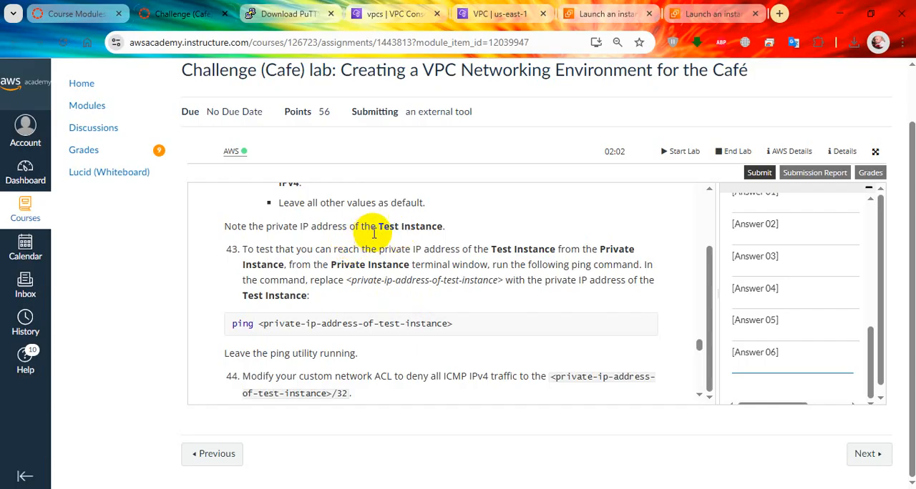
left_click(690, 14)
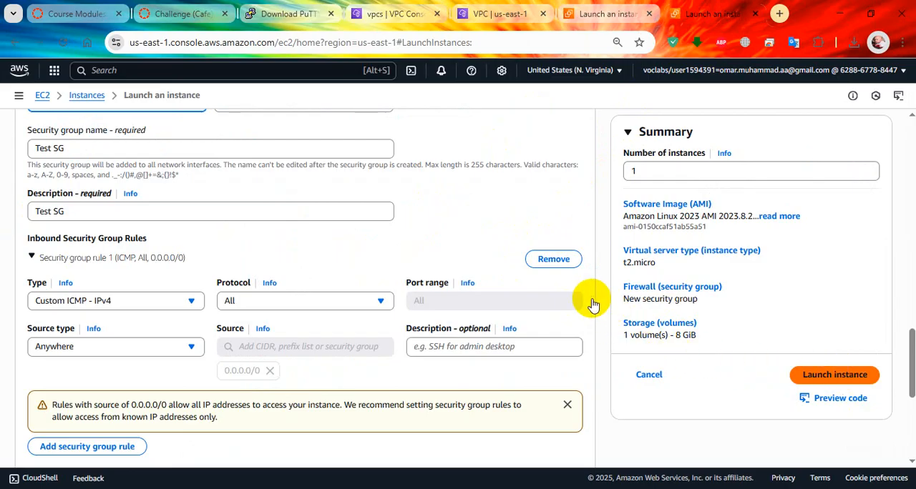
Review lab steps 43 and 44 on pinging Test Instance from the Private Instance terminal and denying ICMP in the custom network ACL
left_click(188, 14)
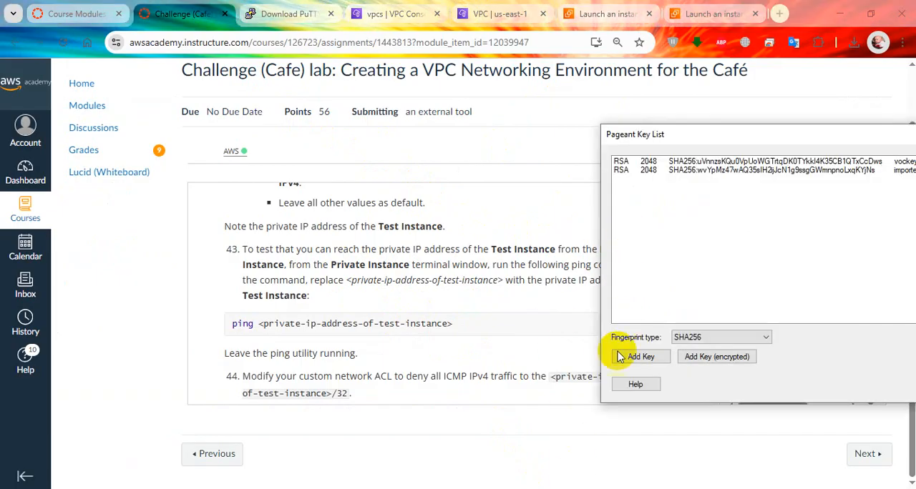
left_click_drag(834, 134, 778, 172)
left_click(865, 386)
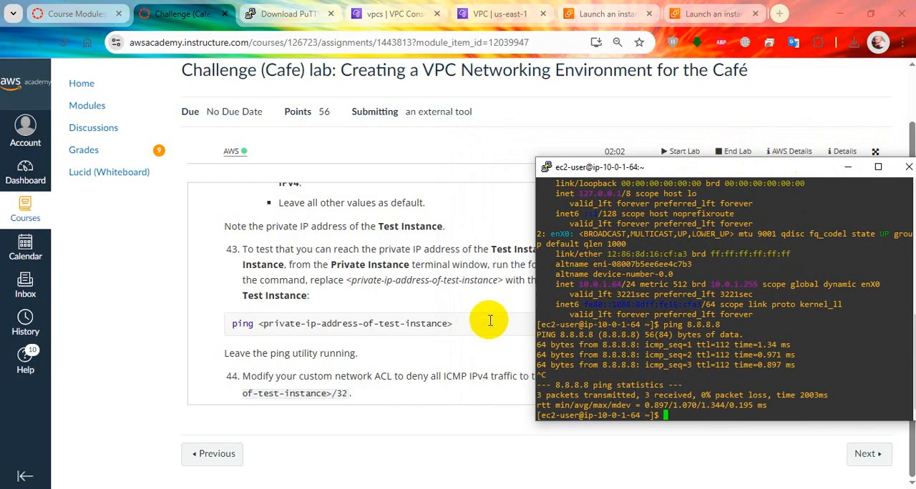
left_click(403, 282)
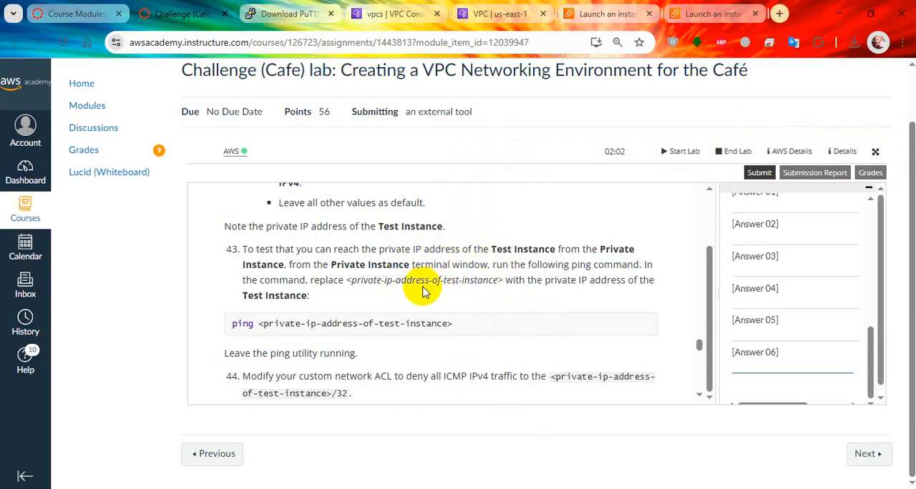
scroll(419, 286, "down", 1)
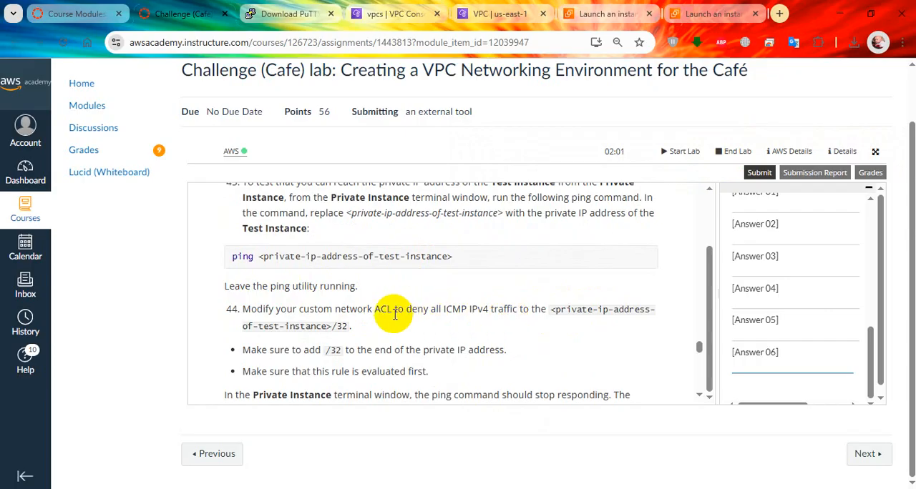
scroll(392, 313, "down", 1)
scroll(393, 314, "up", 1)
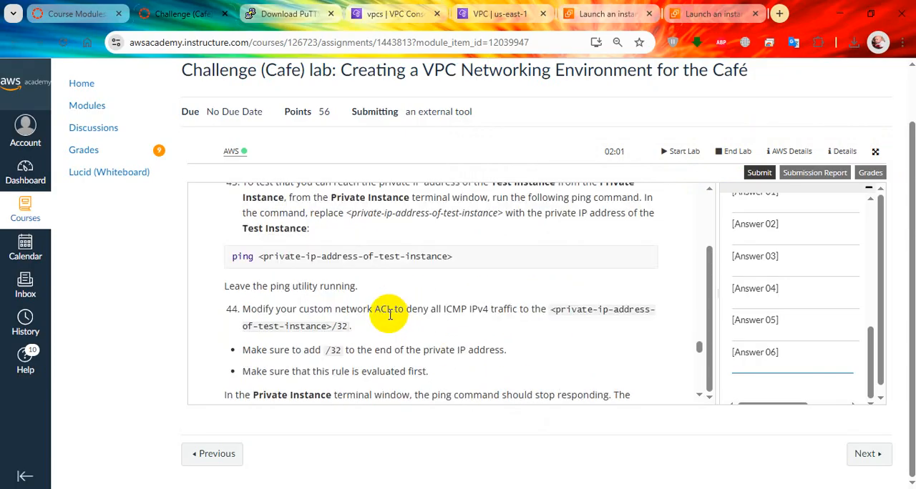
scroll(394, 318, "up", 1)
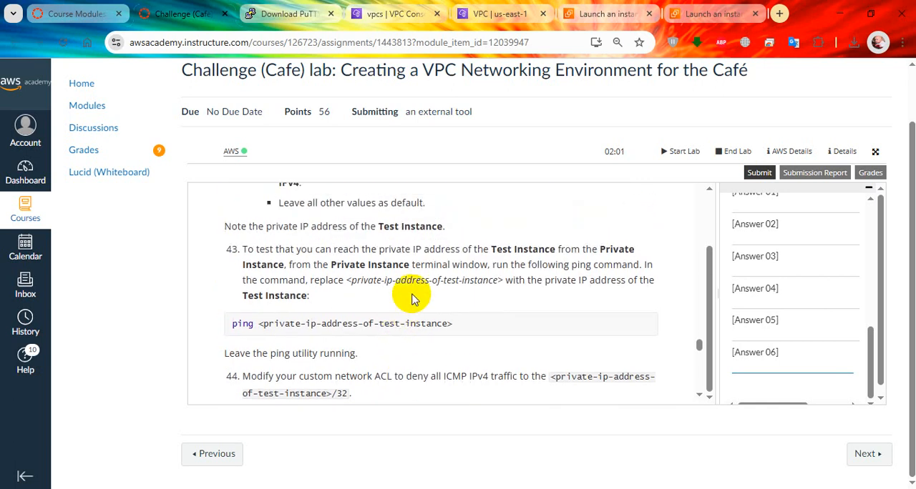
scroll(412, 299, "up", 1)
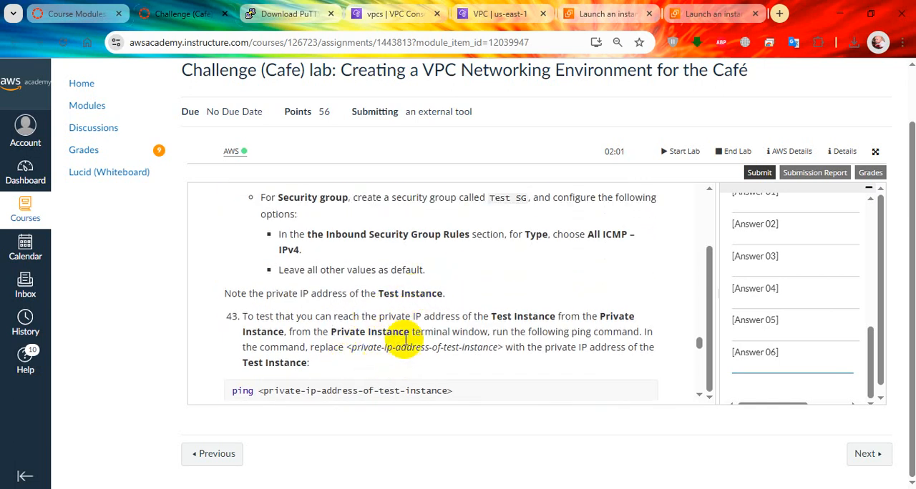
Open the details page of the launched instance and begin the command ping 10.0.1. in the Private Instance terminal
left_click(712, 13)
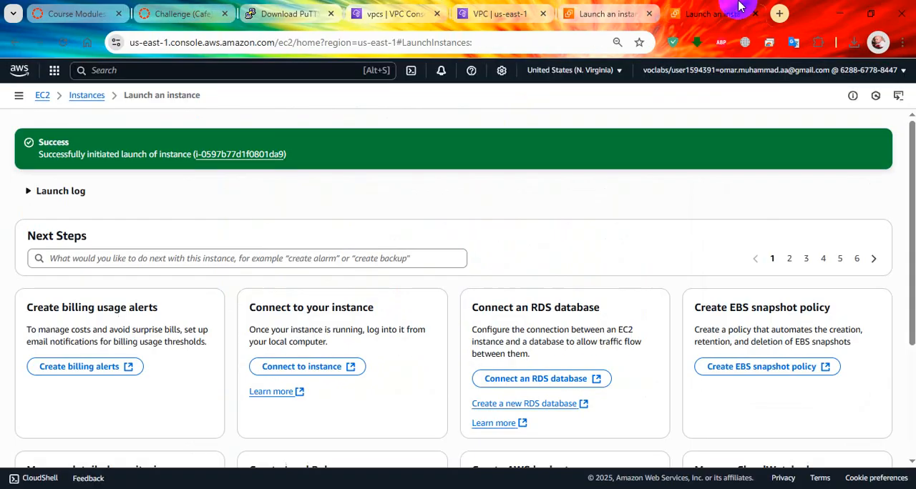
left_click(236, 154)
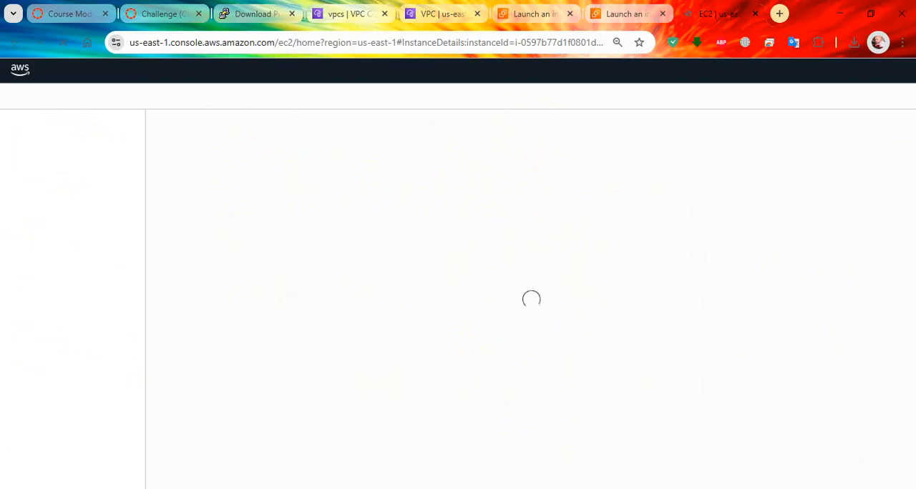
key("alt+Tab")
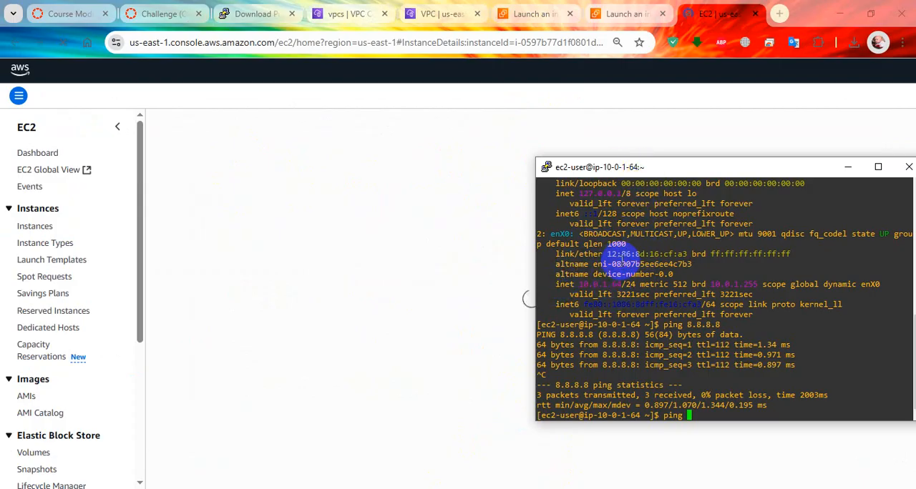
scroll(630, 256, "up", 4)
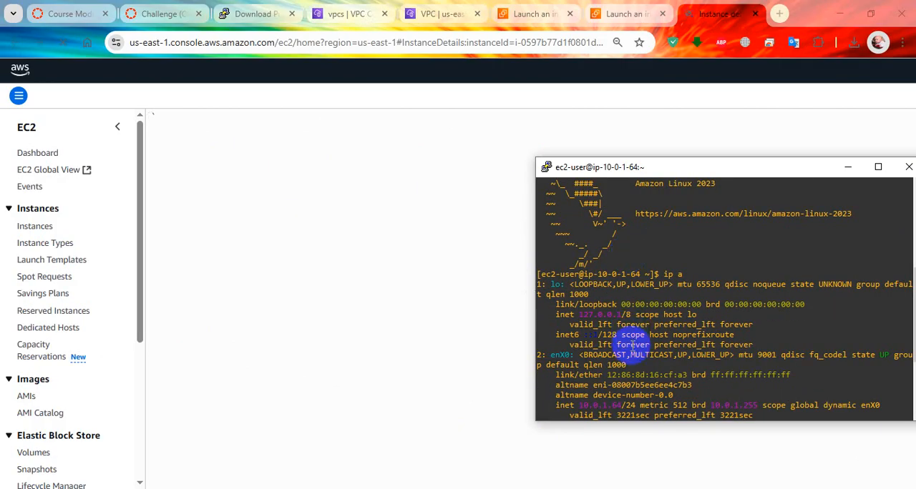
scroll(634, 361, "down", 4)
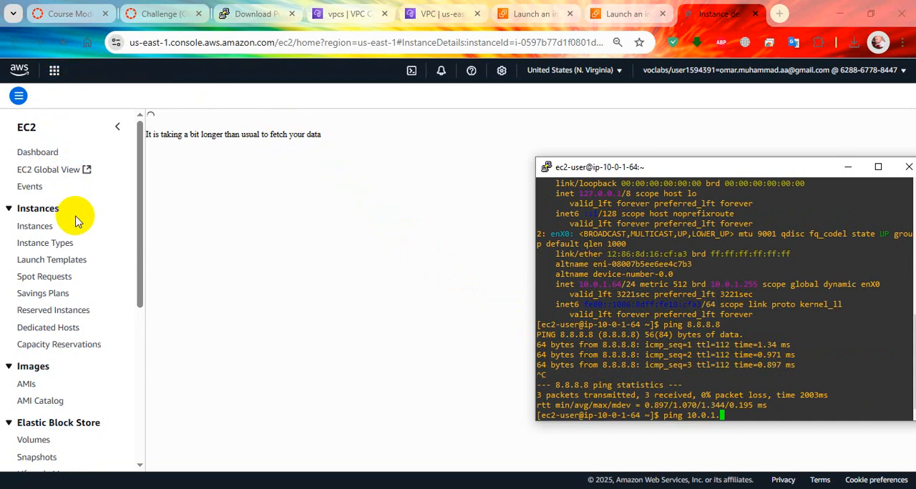
Look up Test Instance's private IPv4 address and recheck its network settings in the lab instructions
scroll(65, 229, "down", 2)
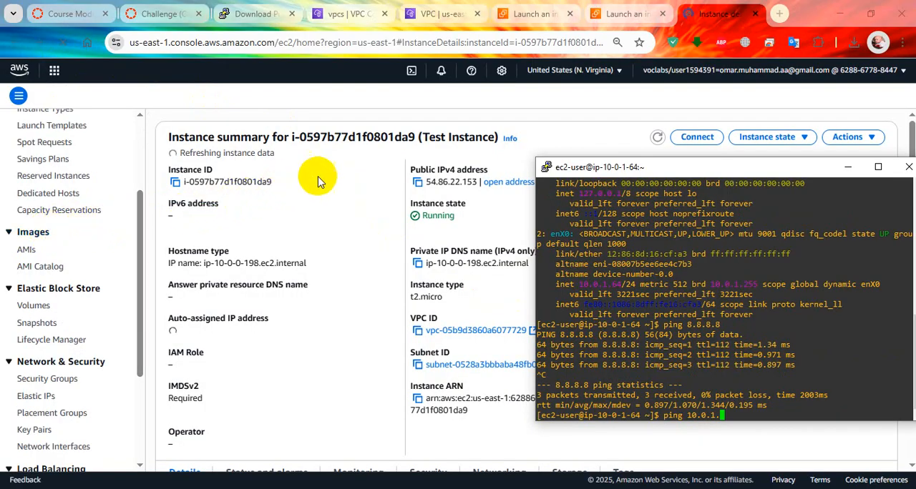
left_click_drag(677, 167, 662, 264)
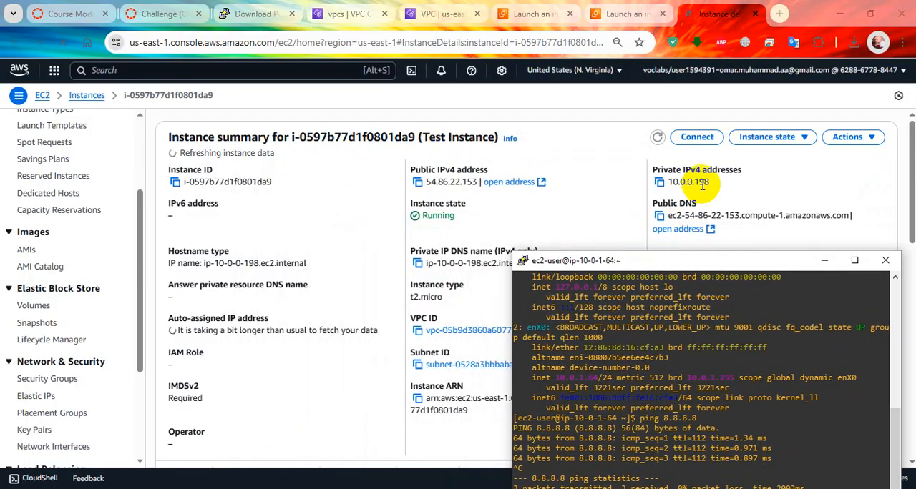
left_click(725, 181)
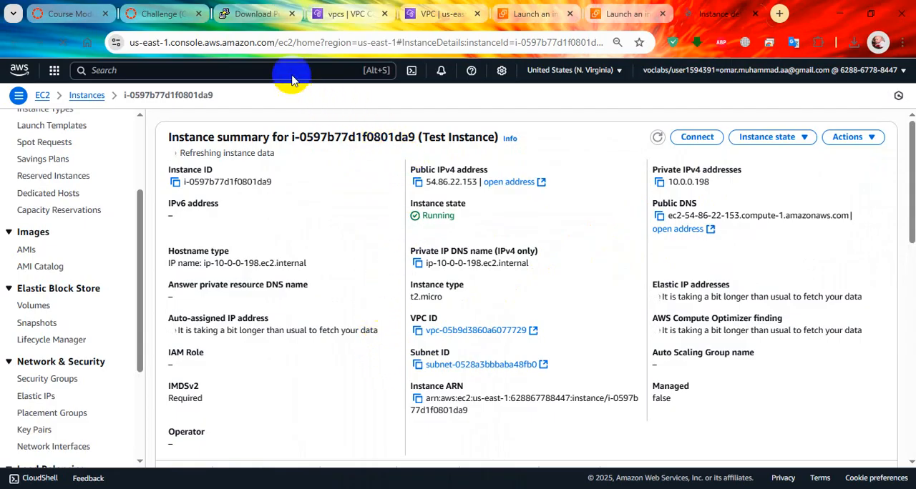
left_click(166, 9)
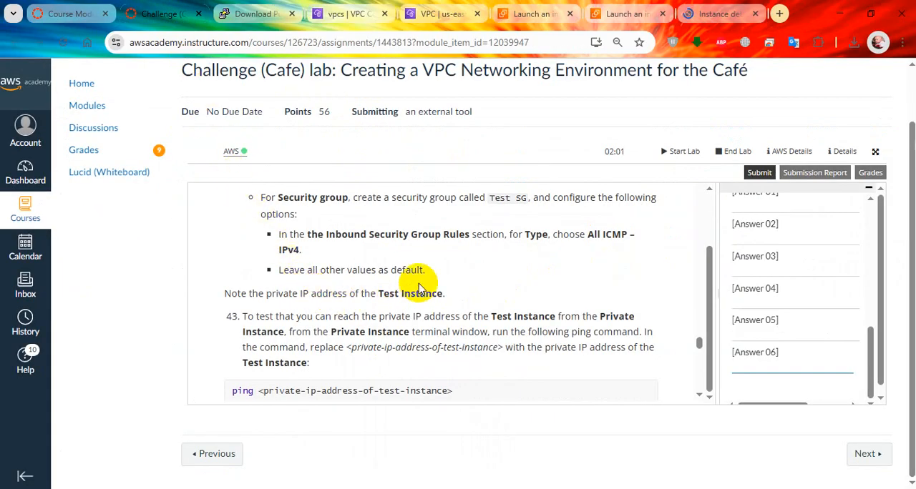
scroll(419, 284, "up", 2)
scroll(419, 283, "up", 2)
scroll(404, 293, "down", 2)
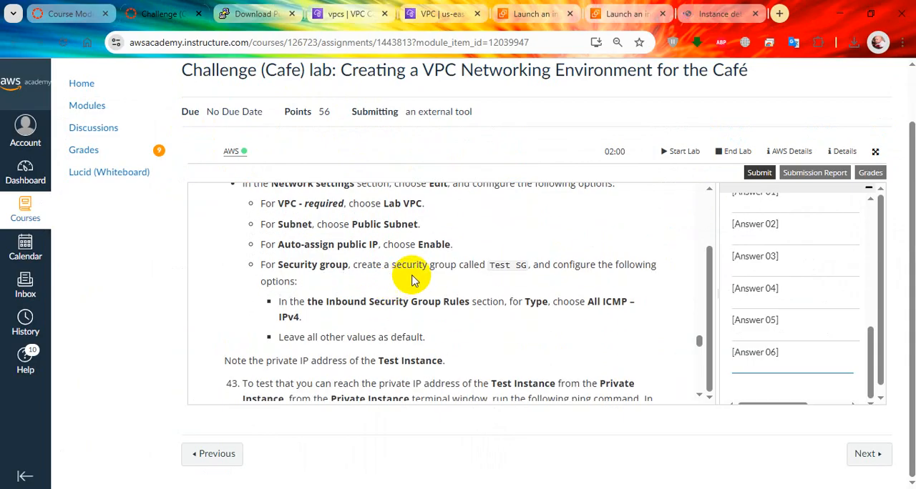
Complete the ping command in the Private Instance terminal with Test Instance's private address 10.0.0.198 and run it
key("alt+Tab")
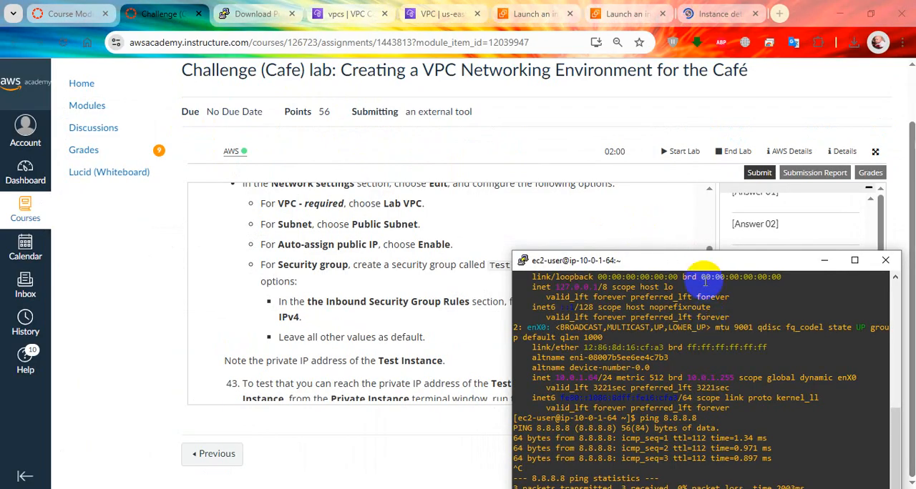
left_click_drag(701, 266, 686, 178)
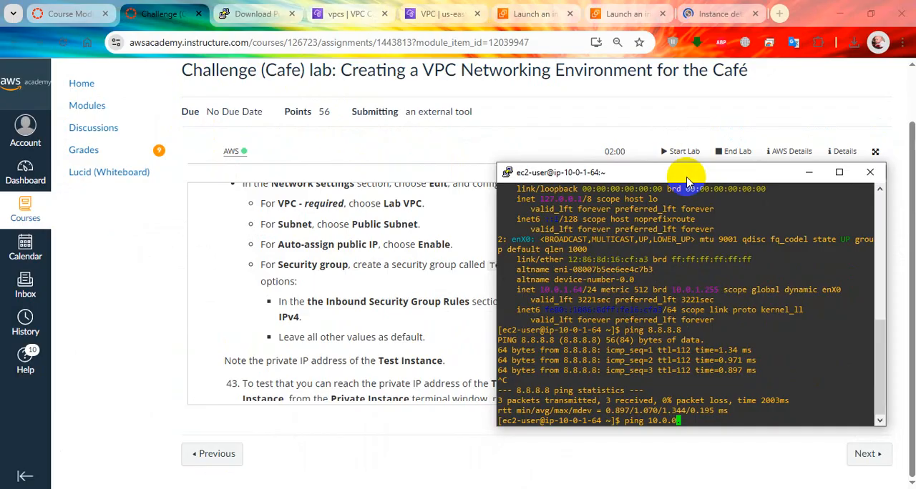
left_click(718, 13)
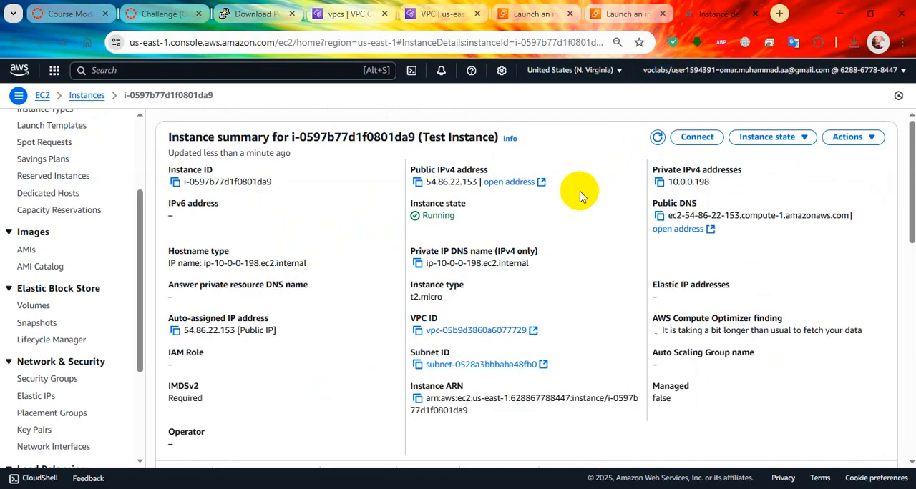
key("alt+Tab")
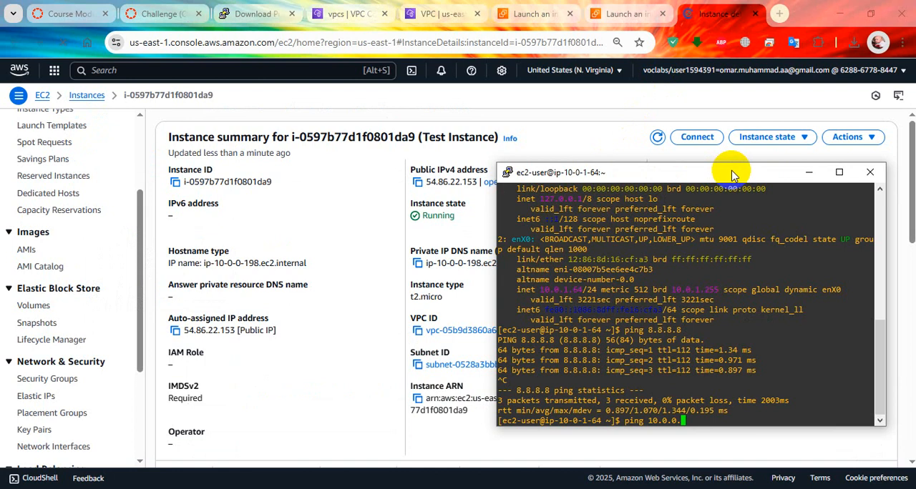
type("198")
key("Return")
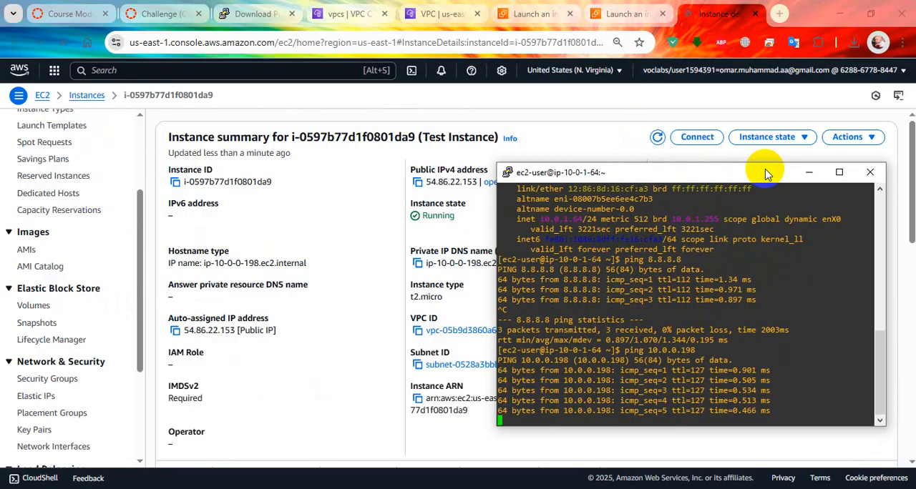
Read lab step 44 on denying ICMP IPv4 traffic to Test Instance and check Lab Network ACL's current inbound rules
left_click(159, 10)
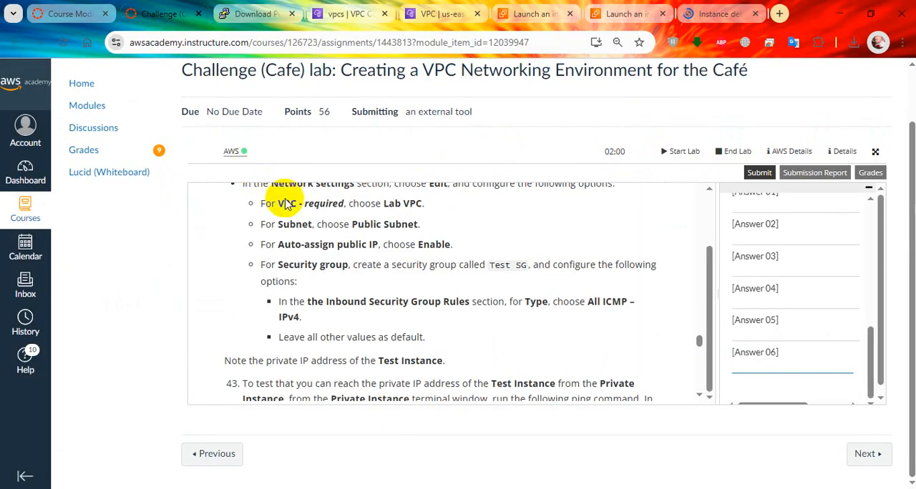
scroll(440, 305, "down", 1)
scroll(440, 305, "down", 2)
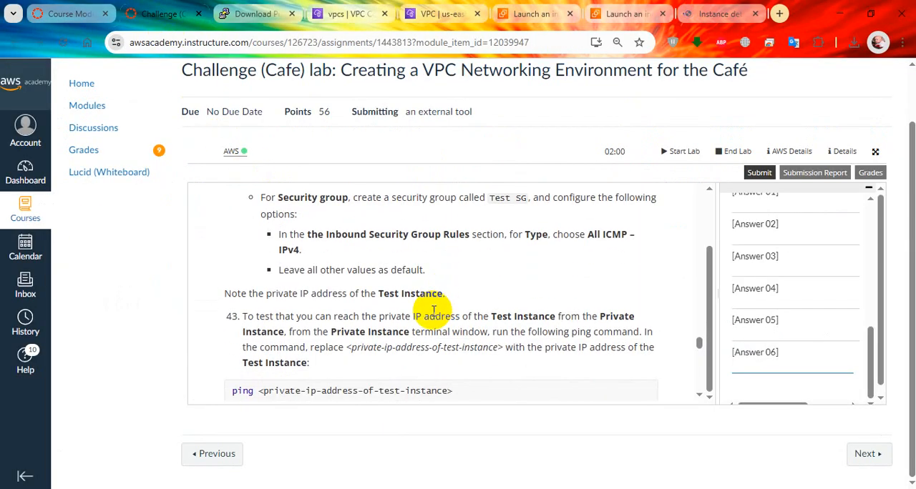
scroll(412, 304, "up", 2)
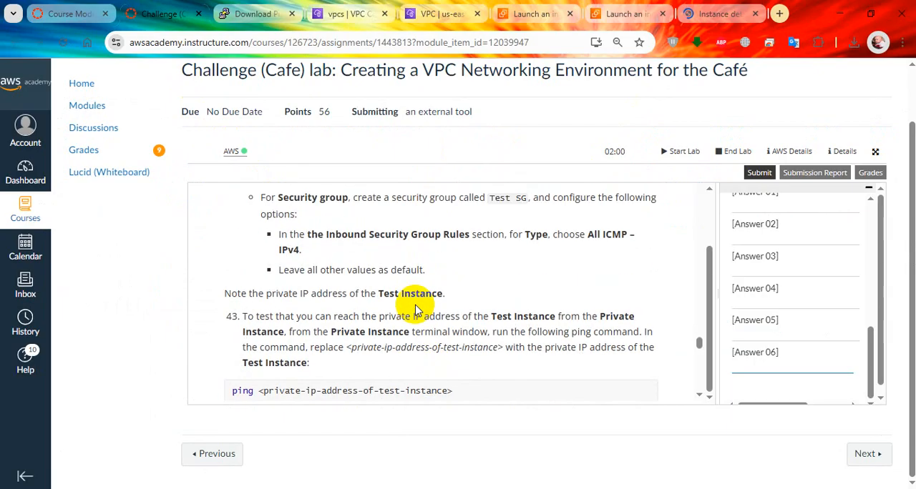
scroll(415, 306, "down", 3)
scroll(323, 312, "down", 2)
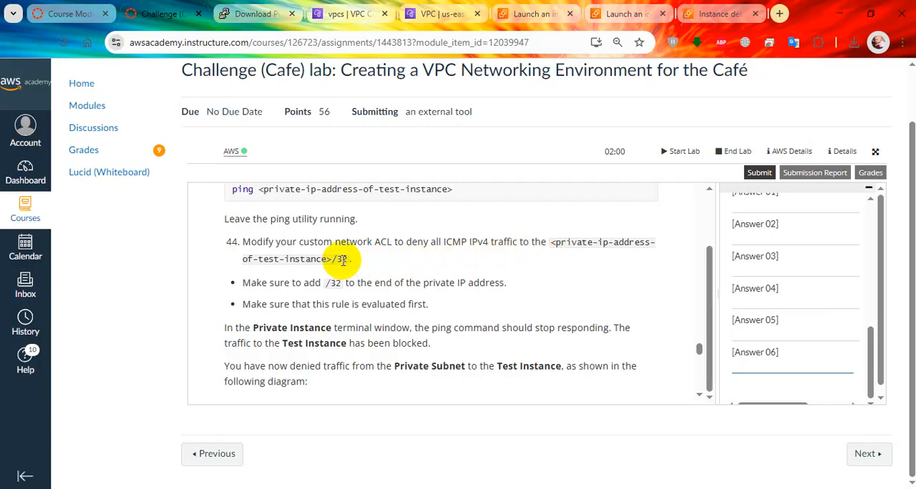
left_click(712, 15)
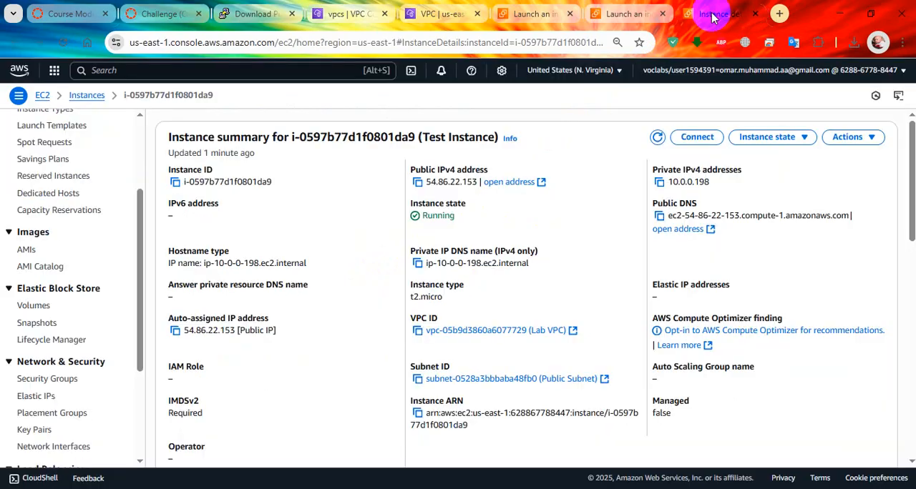
left_click(627, 15)
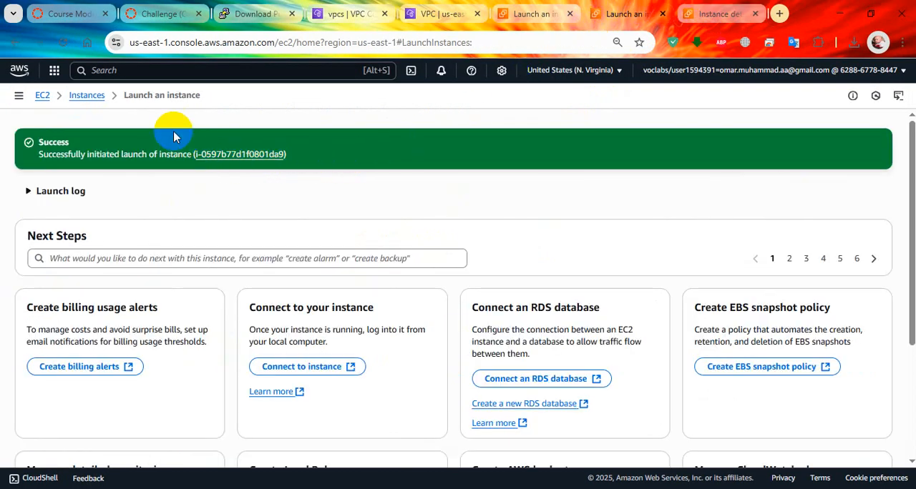
left_click(433, 16)
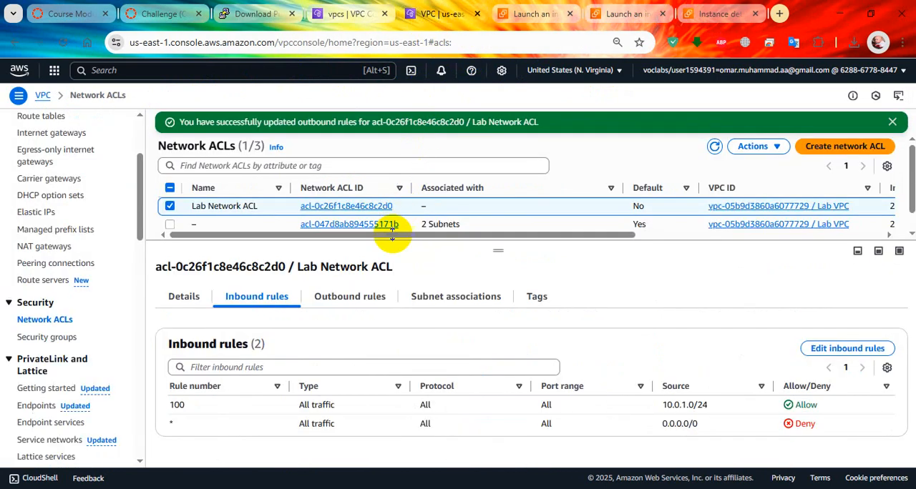
left_click(161, 14)
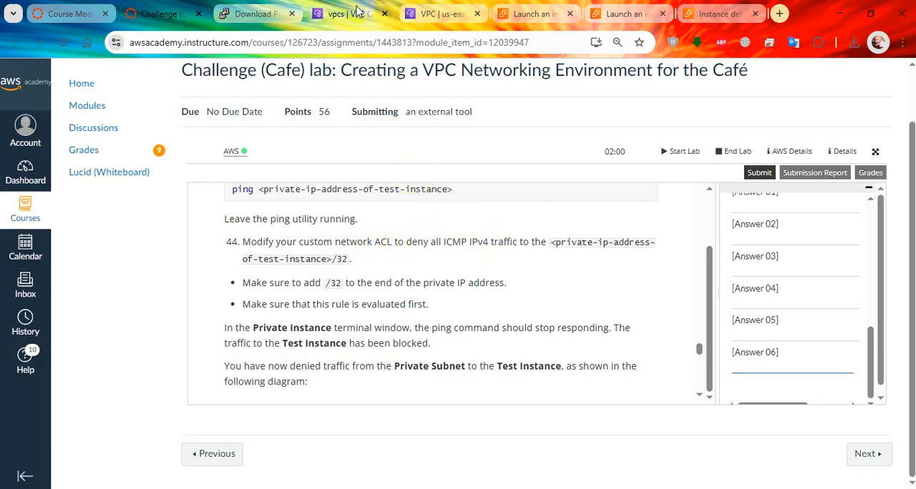
Add inbound rule 101 of type Custom ICMP - IPv4 with protocol All to Lab Network ACL
left_click(359, 10)
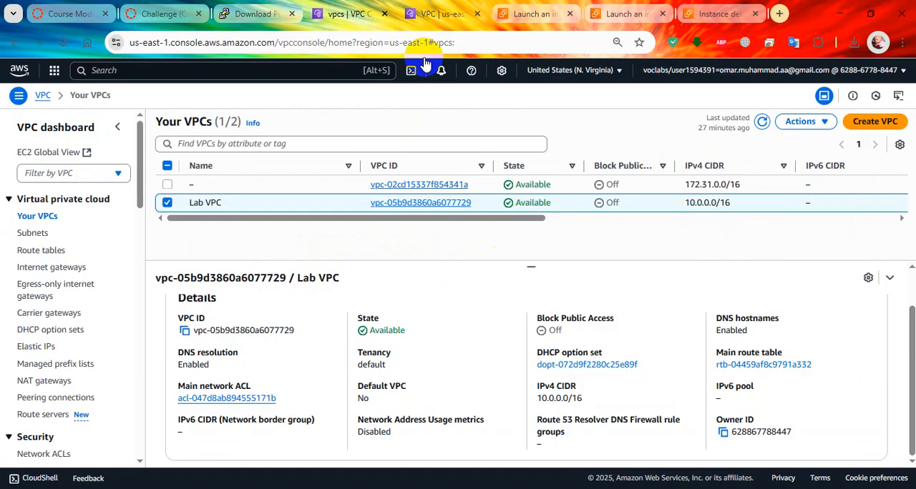
left_click(412, 14)
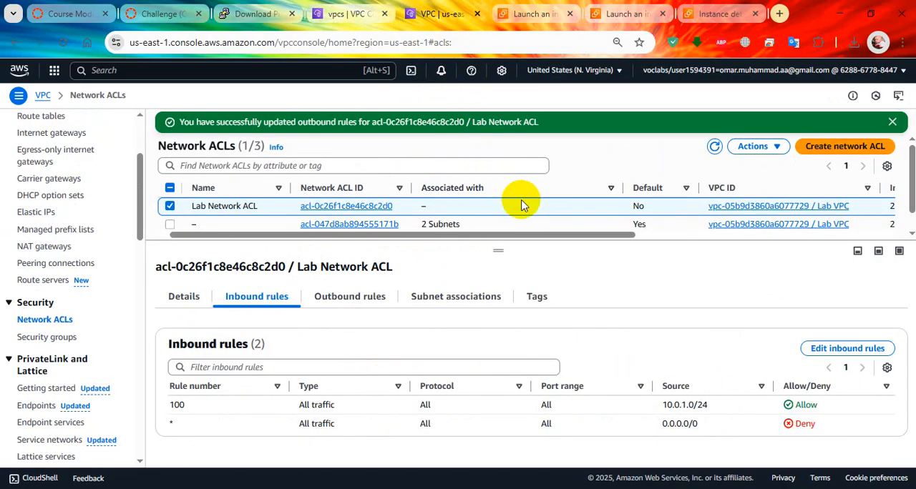
left_click(840, 349)
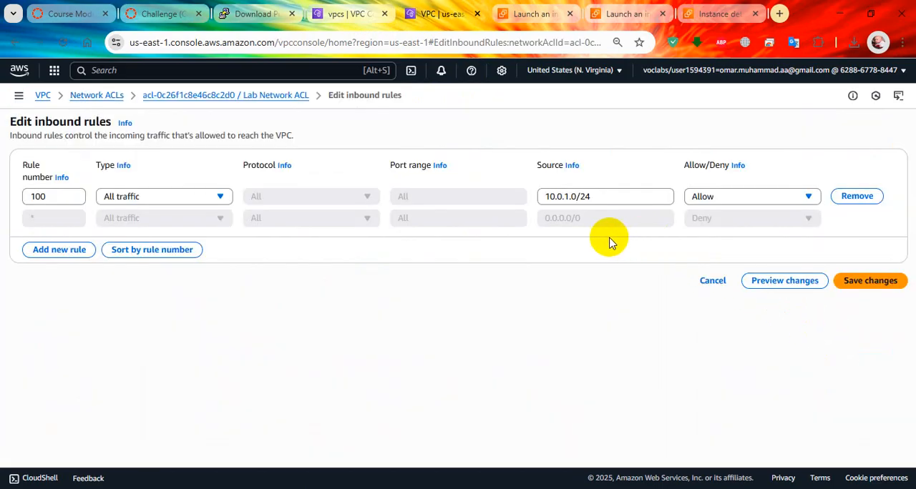
left_click(70, 254)
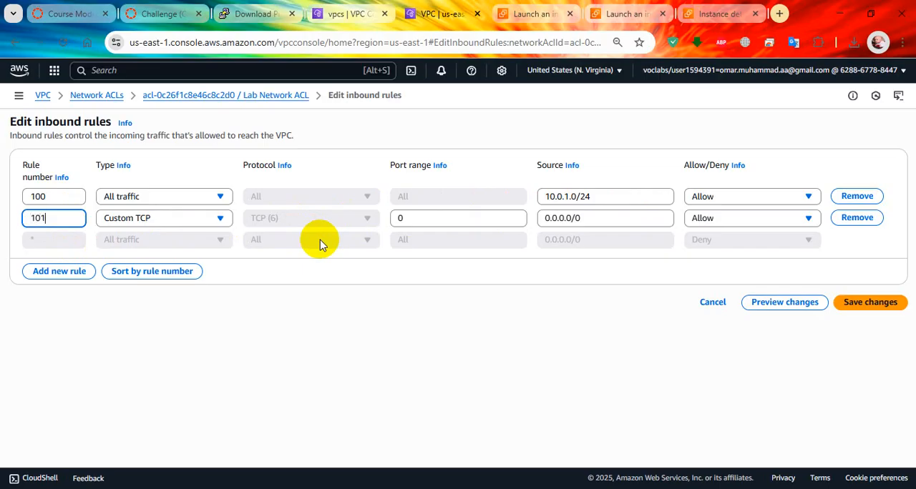
left_click(219, 219)
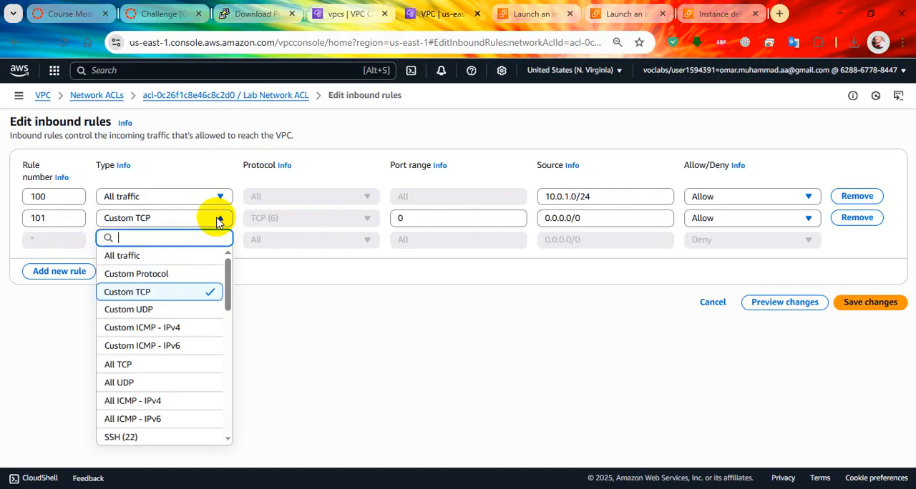
left_click(182, 330)
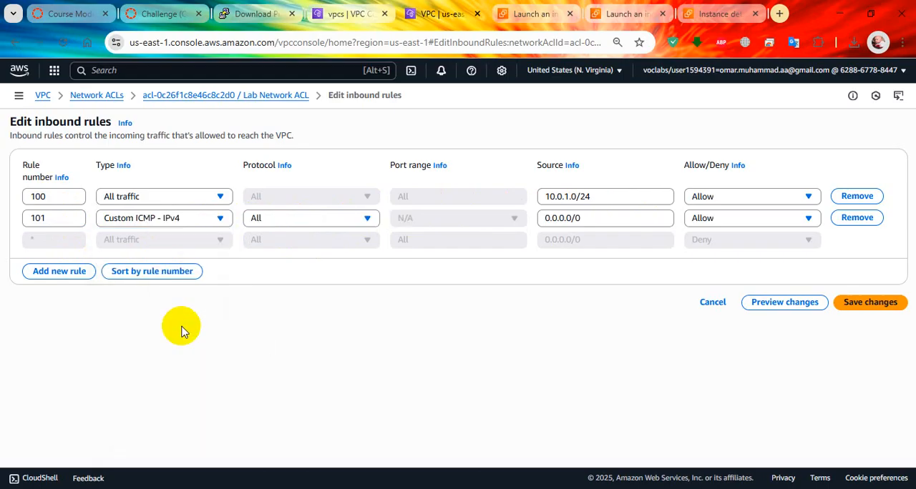
left_click(338, 220)
left_click(339, 220)
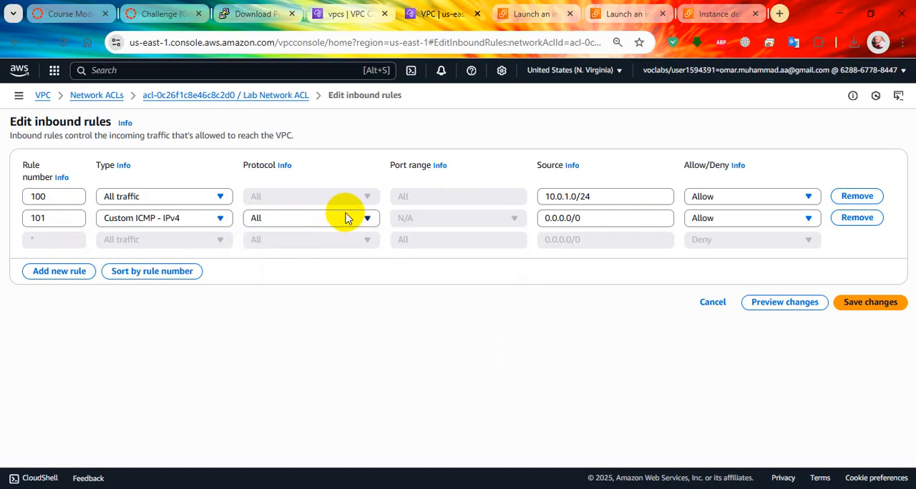
Recheck the target address required by lab step 44 and Test Instance's private IPv4 address
left_click(165, 13)
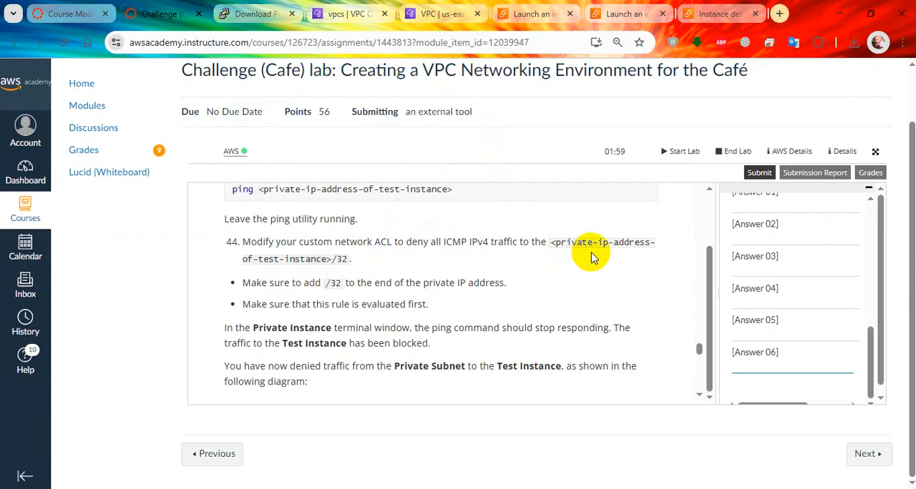
left_click(711, 14)
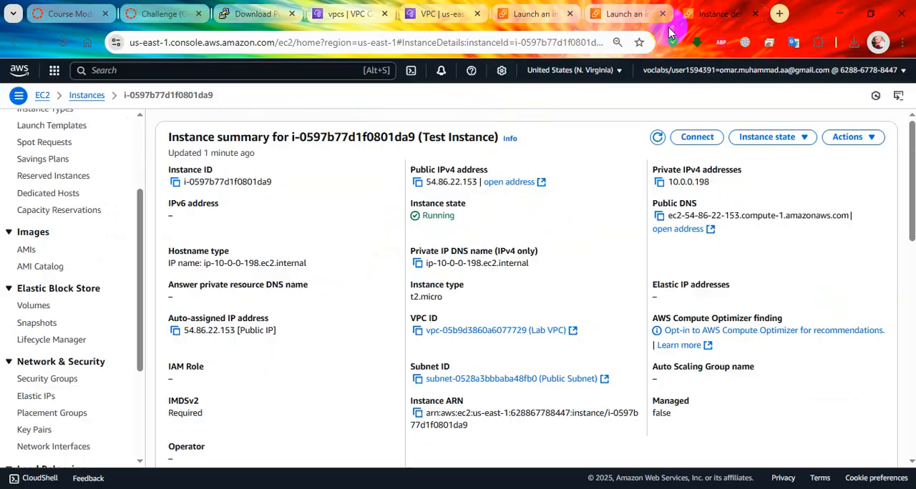
left_click(175, 18)
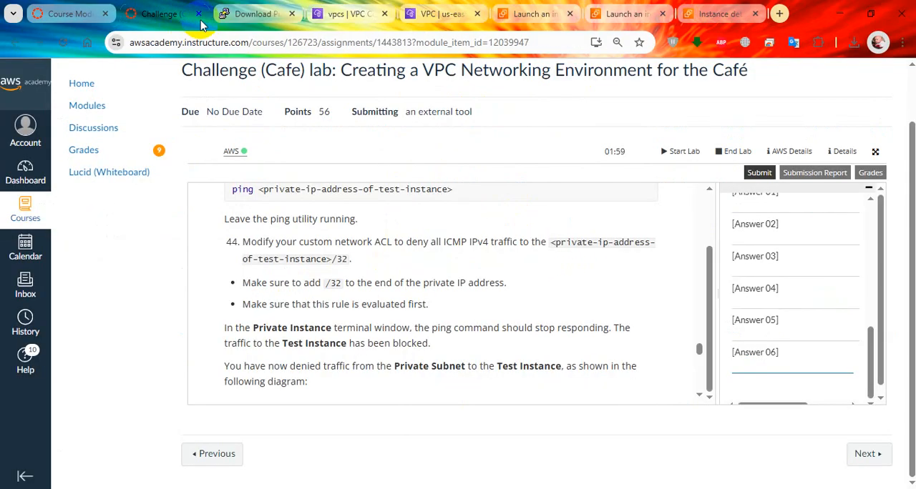
left_click(247, 13)
left_click(83, 11)
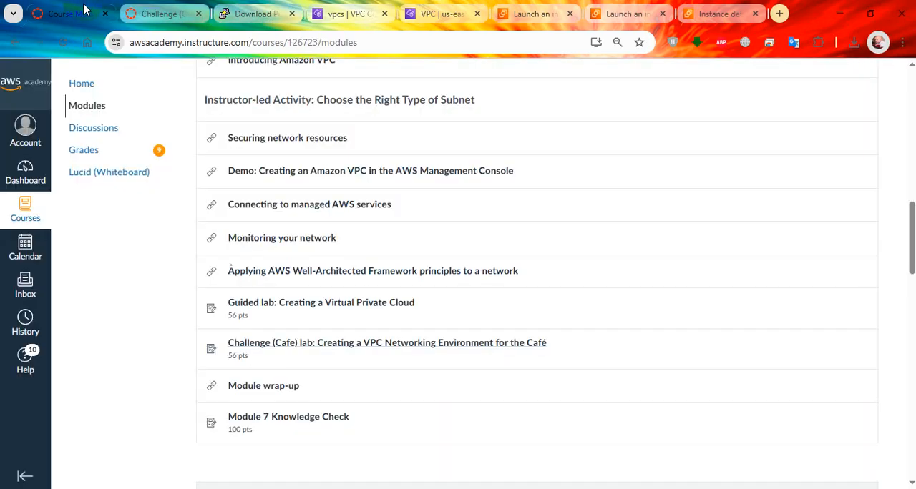
left_click(350, 14)
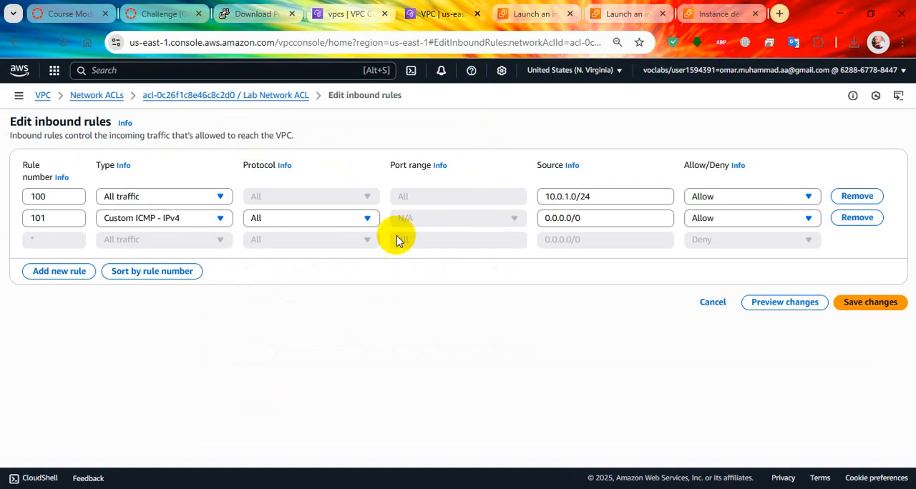
left_click(601, 219)
key("ctrl+a")
type("Test SG")
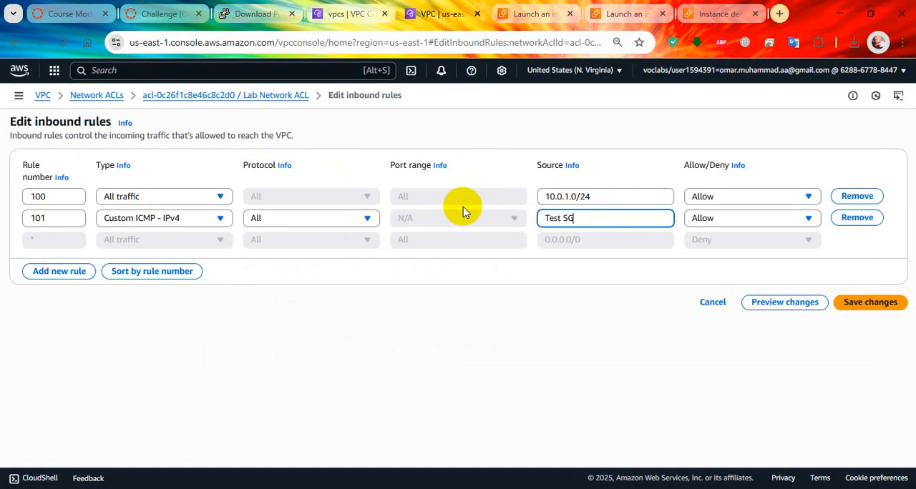
Set rule 101's source to 10.0.0.198/32 and its action to Deny, and save the inbound rules
left_click_drag(598, 218, 409, 216)
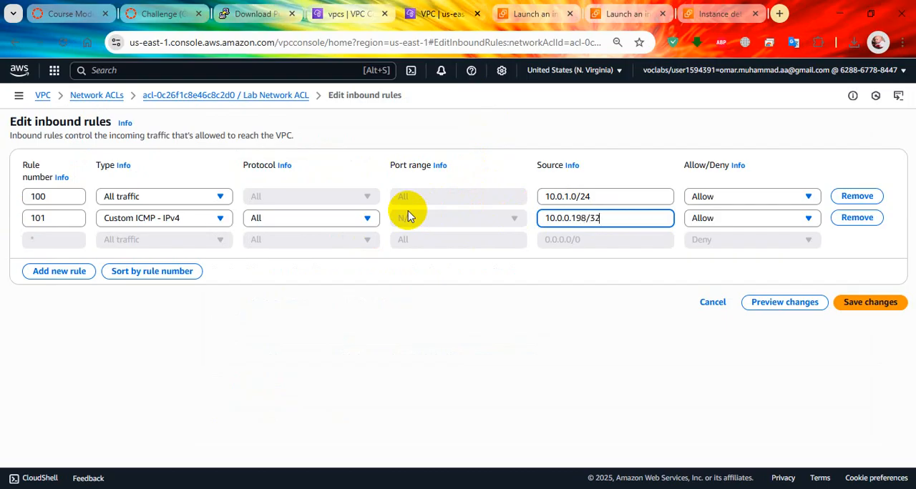
left_click(722, 219)
left_click(723, 256)
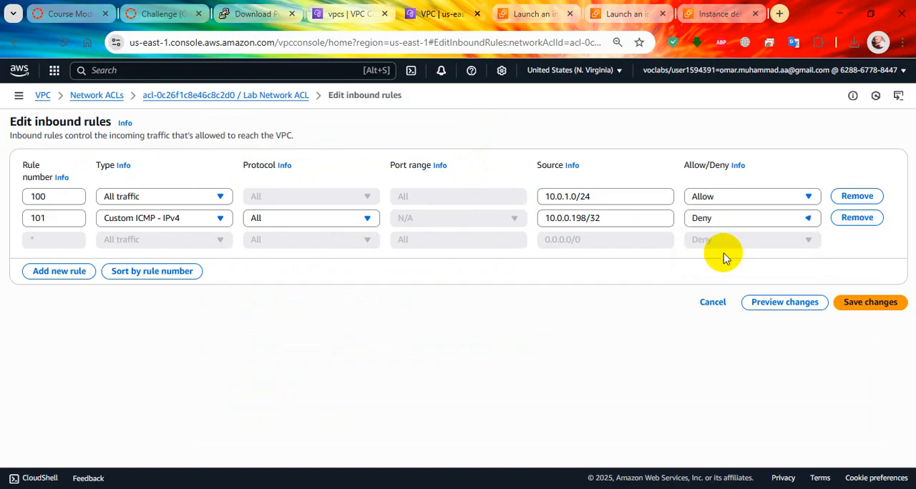
double_click(72, 222)
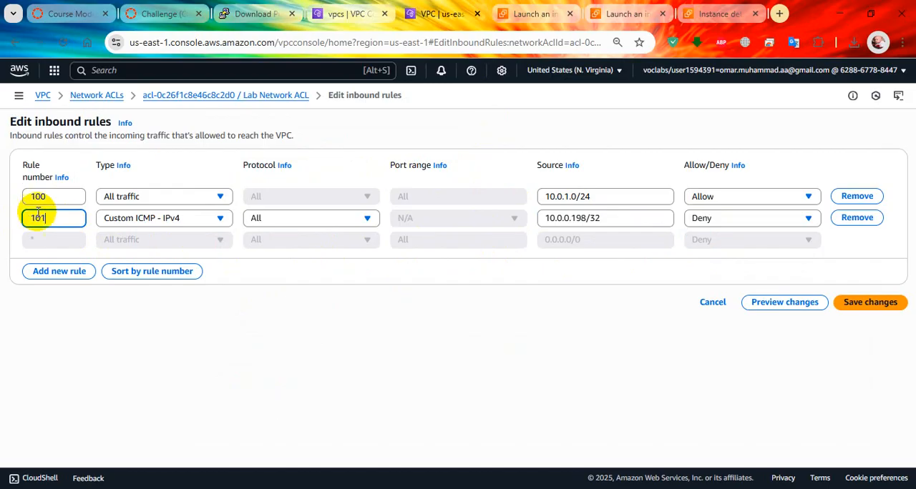
left_click(860, 307)
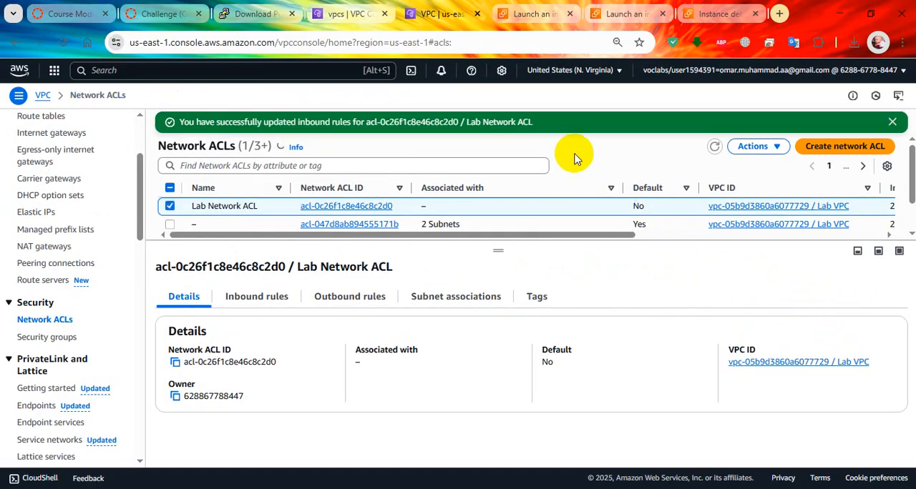
Review the lab instructions from step 44 back to step 39 on creating, configuring and testing the custom network ACL
left_click(163, 13)
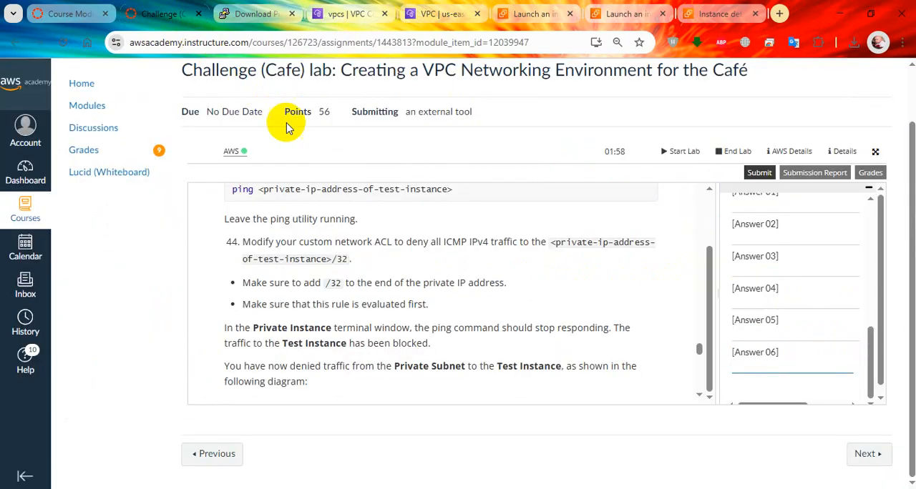
scroll(403, 272, "down", 1)
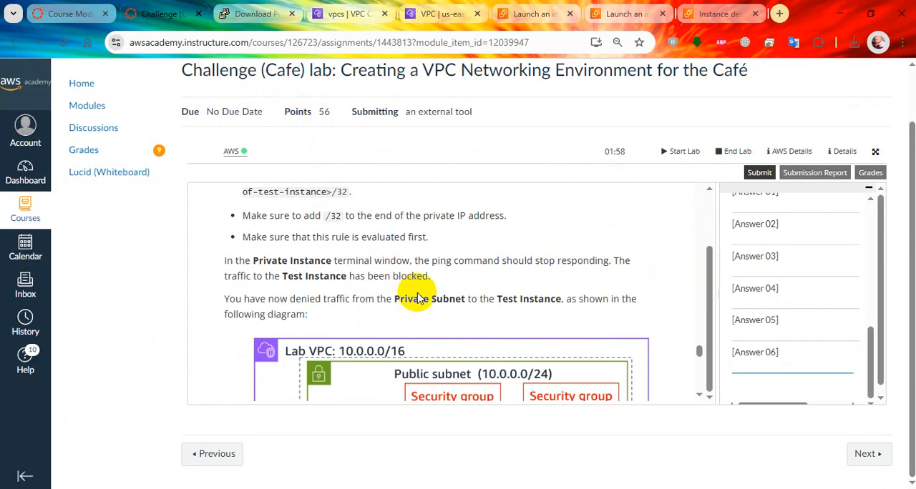
scroll(465, 283, "up", 1)
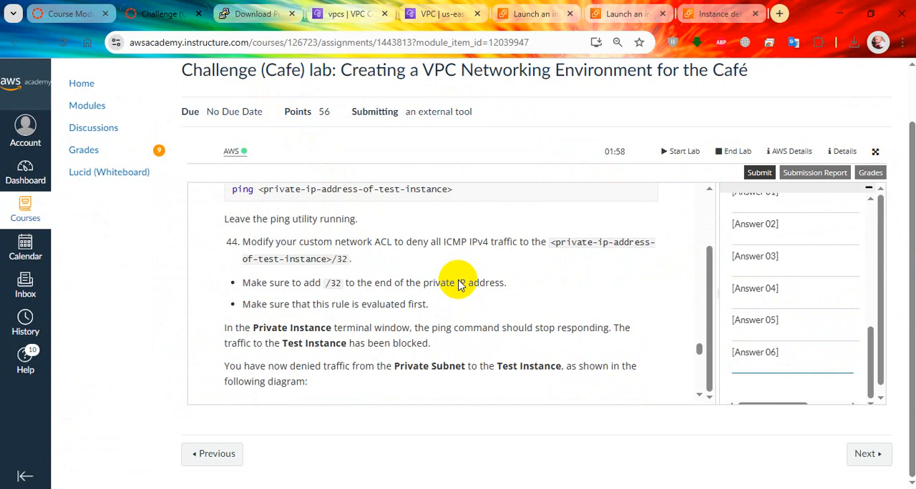
scroll(460, 284, "up", 5)
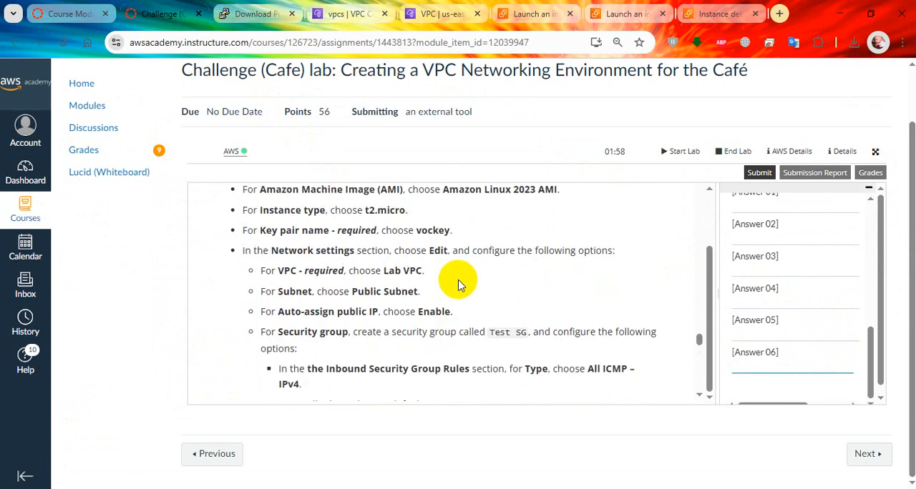
scroll(447, 322, "up", 3)
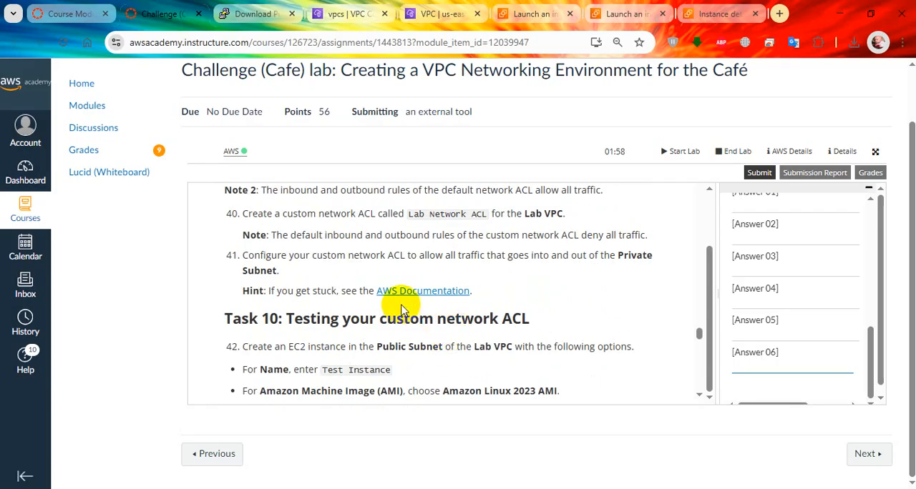
scroll(440, 328, "up", 3)
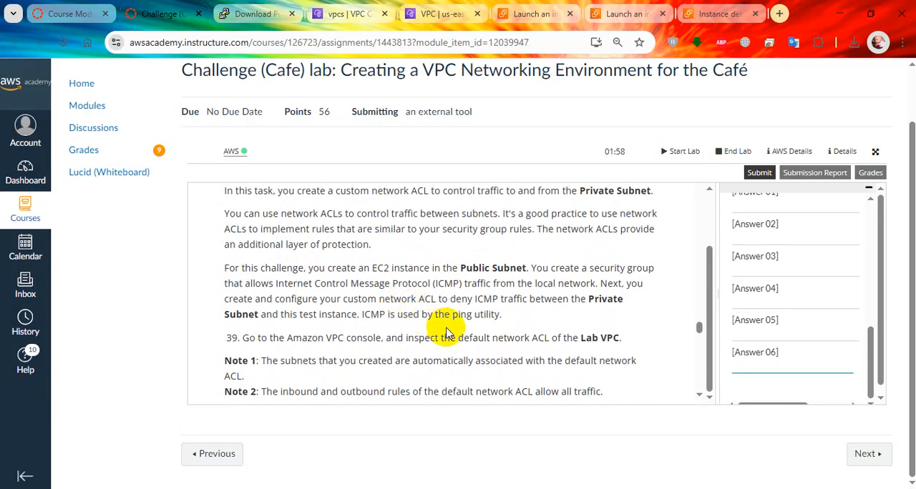
Check the running ping to Test Instance in the terminal session and submit the lab for grading
scroll(437, 326, "up", 2)
scroll(450, 326, "down", 2)
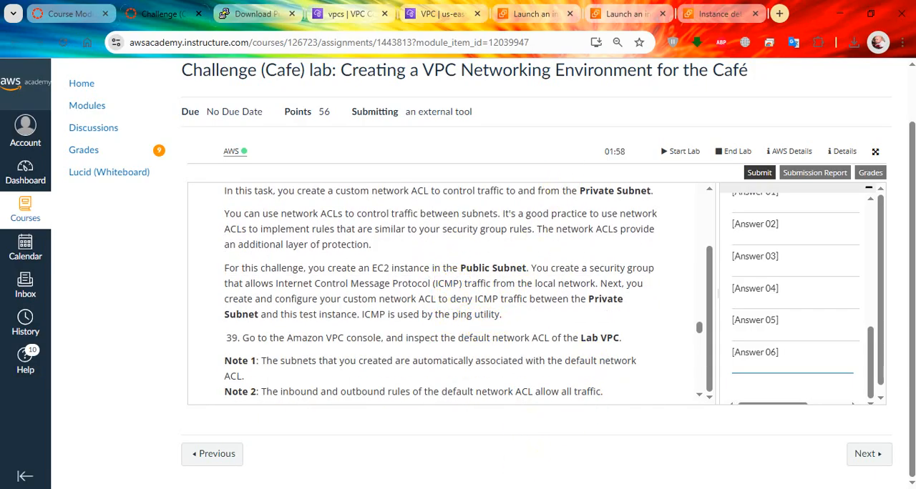
left_click(458, 488)
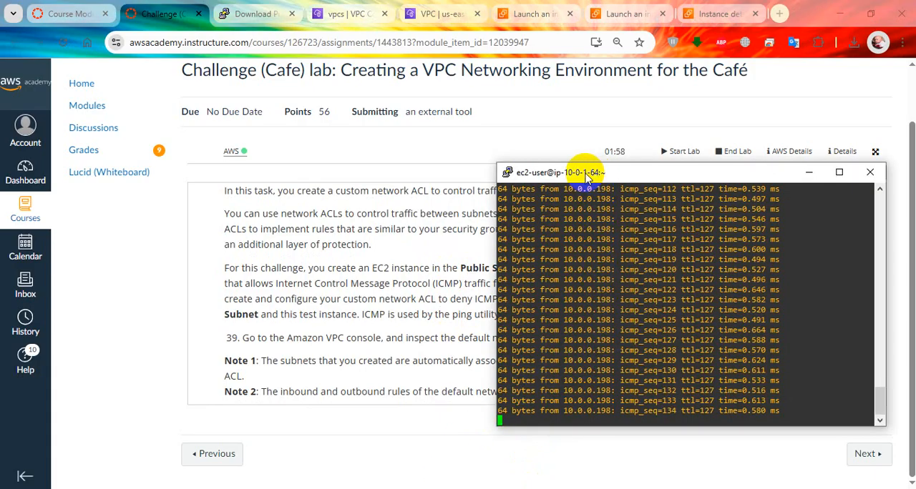
left_click(336, 245)
left_click(760, 173)
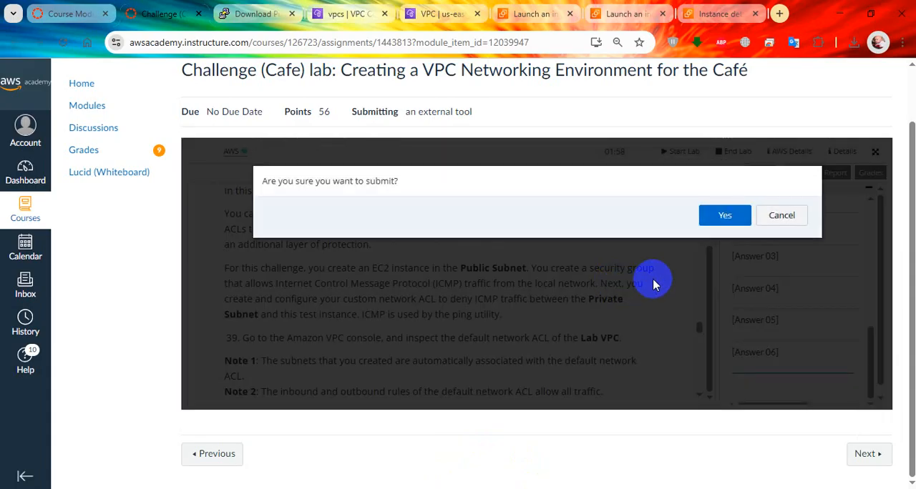
left_click(710, 215)
Look through the EC2 console's navigation sections, including Network & Security, for network ACL options
left_click(716, 13)
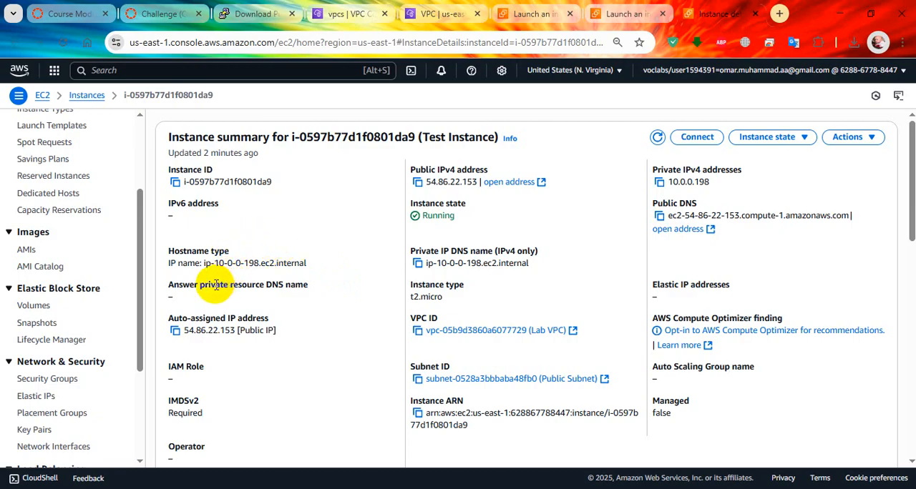
scroll(122, 280, "up", 5)
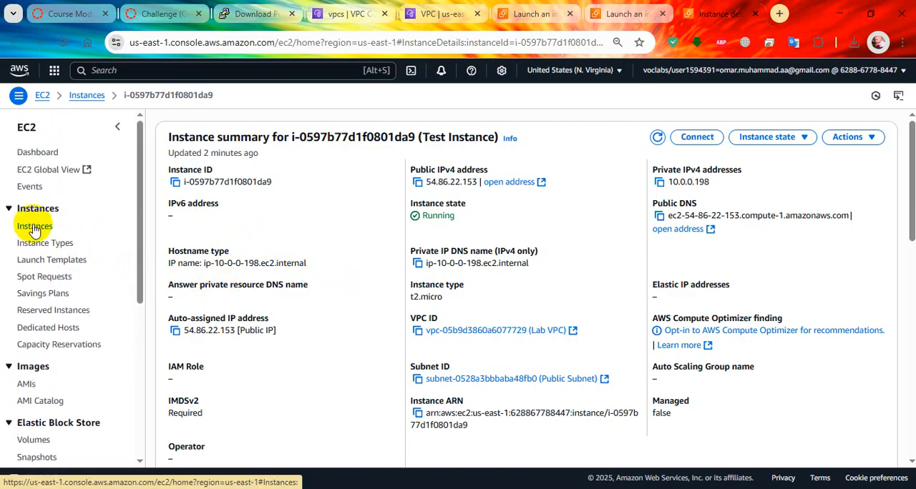
scroll(43, 322, "down", 2)
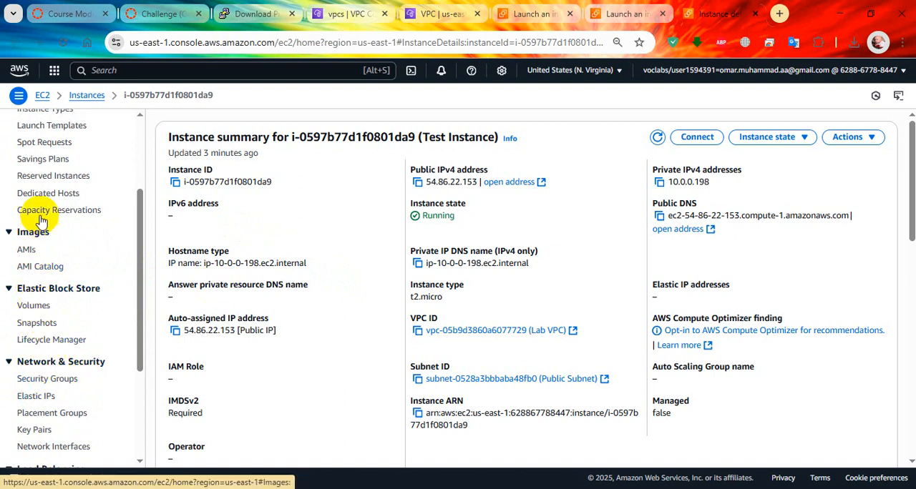
scroll(55, 199, "up", 2)
scroll(57, 257, "down", 3)
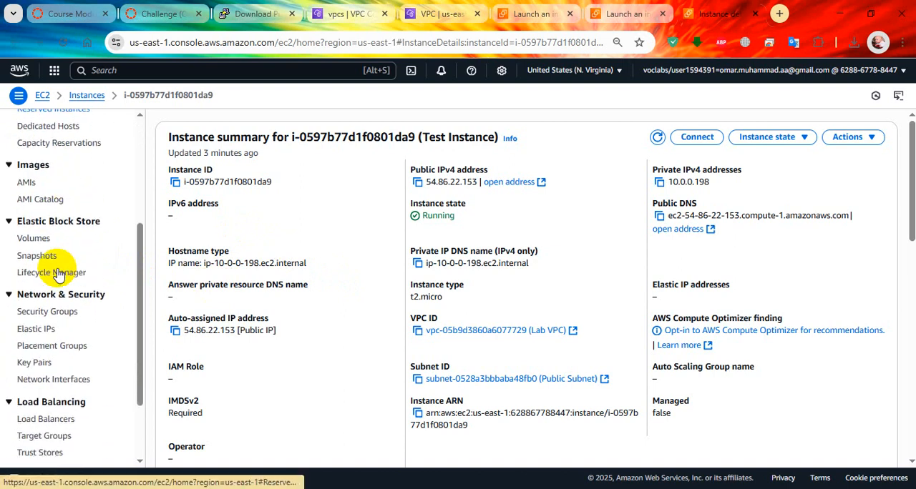
scroll(68, 329, "down", 1)
scroll(64, 322, "up", 1)
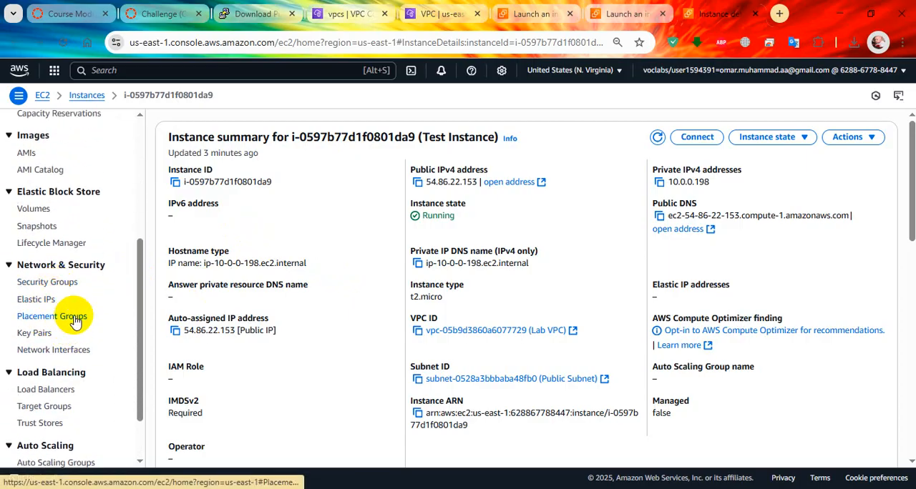
scroll(71, 247, "up", 3)
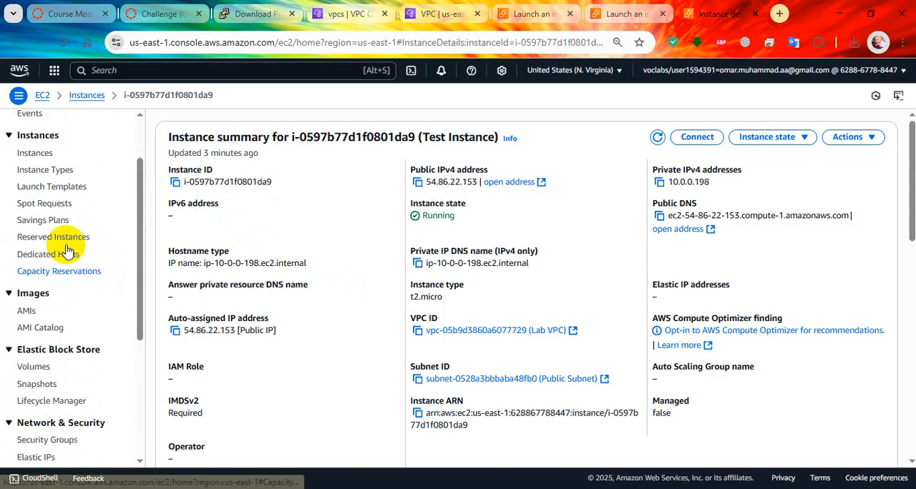
scroll(67, 251, "up", 1)
scroll(68, 251, "down", 2)
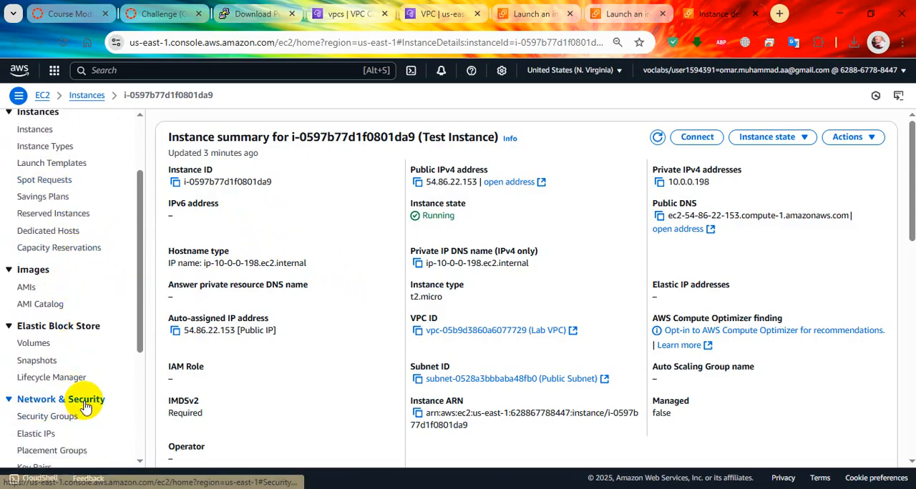
scroll(84, 407, "down", 2)
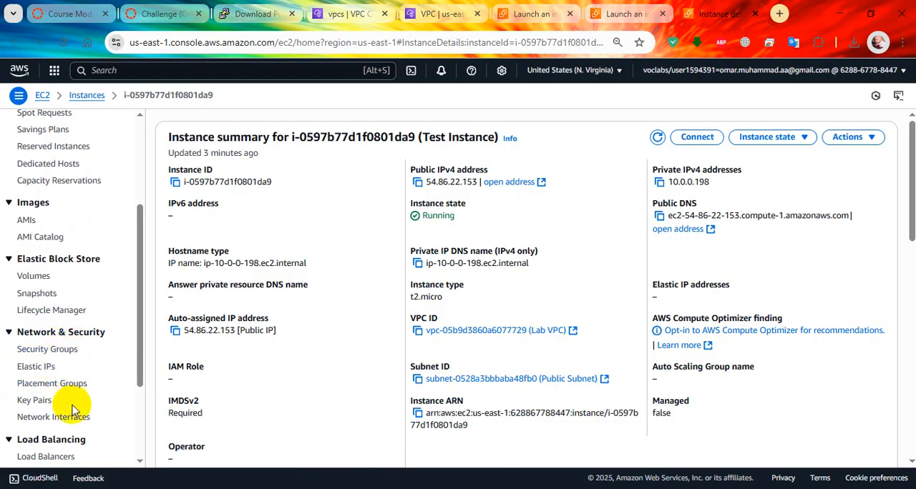
left_click(72, 338)
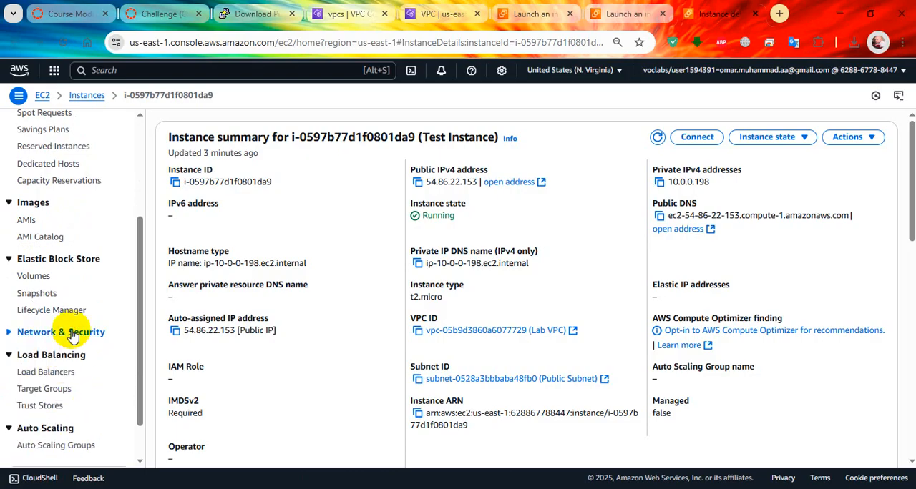
left_click(72, 338)
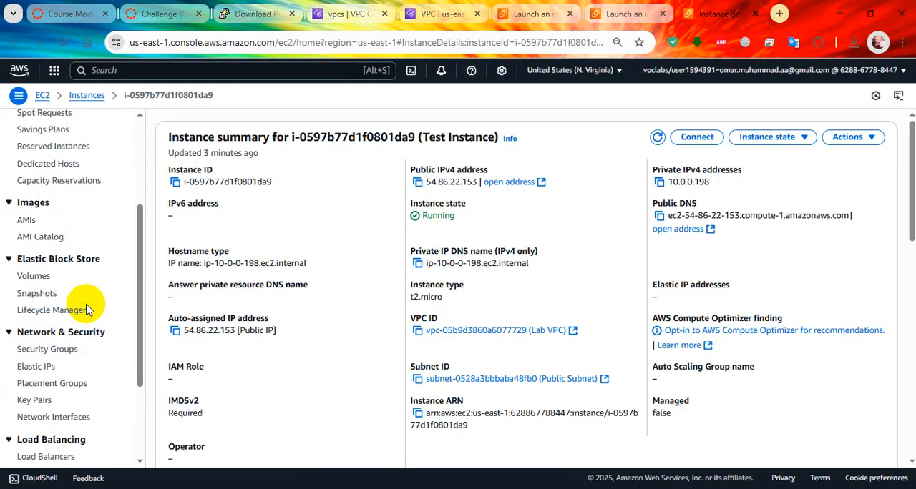
Deselect Lab Network ACL and examine the details of Lab VPC, including its main network ACL
left_click(345, 14)
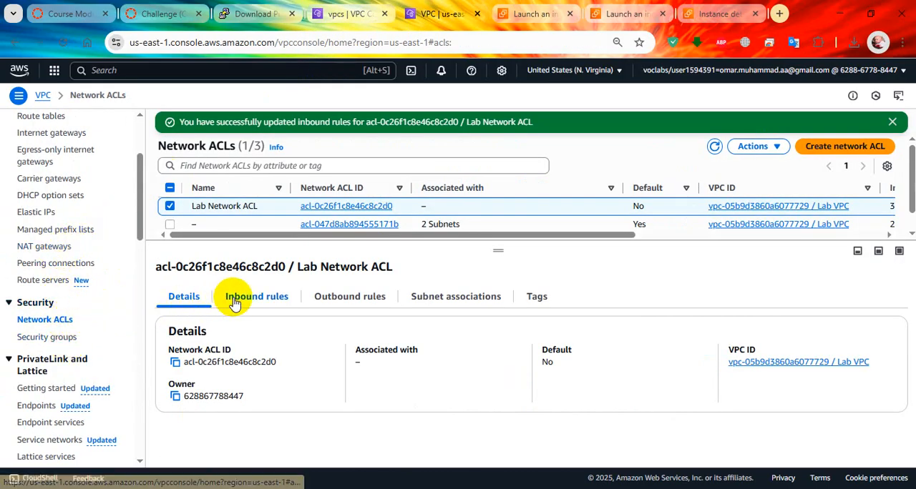
left_click(169, 207)
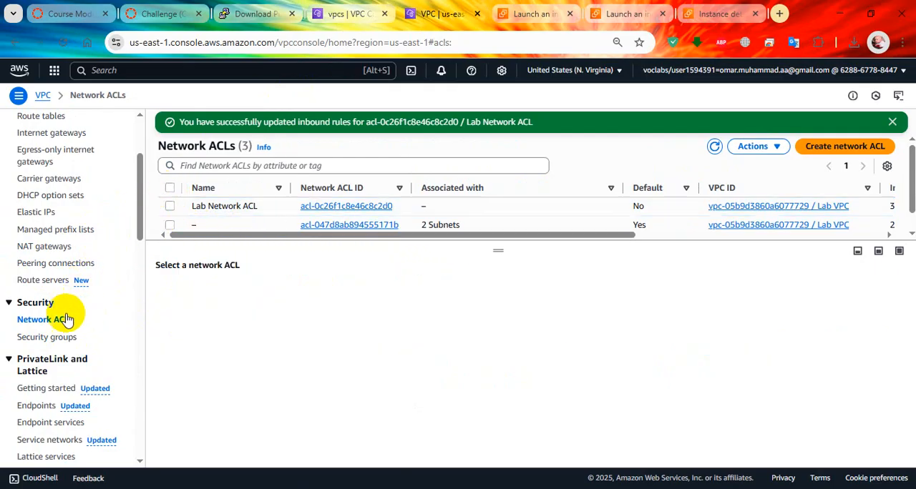
scroll(57, 204, "up", 3)
left_click(50, 217)
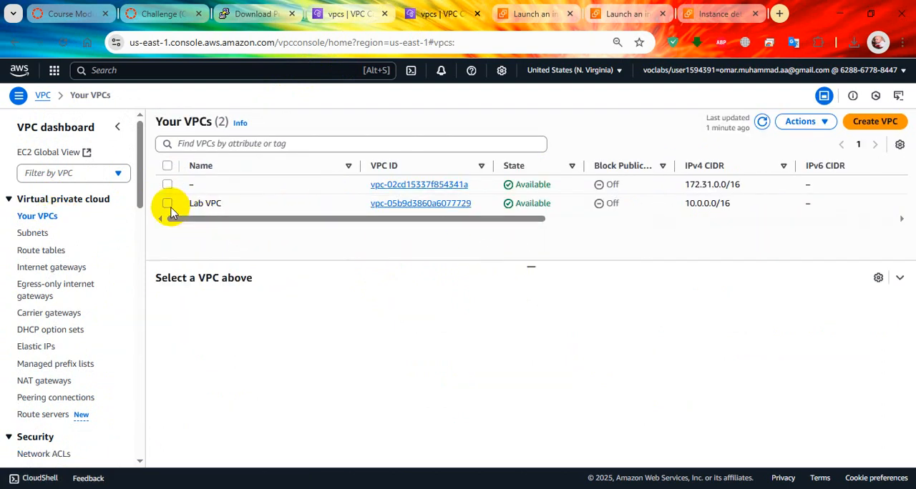
left_click(168, 205)
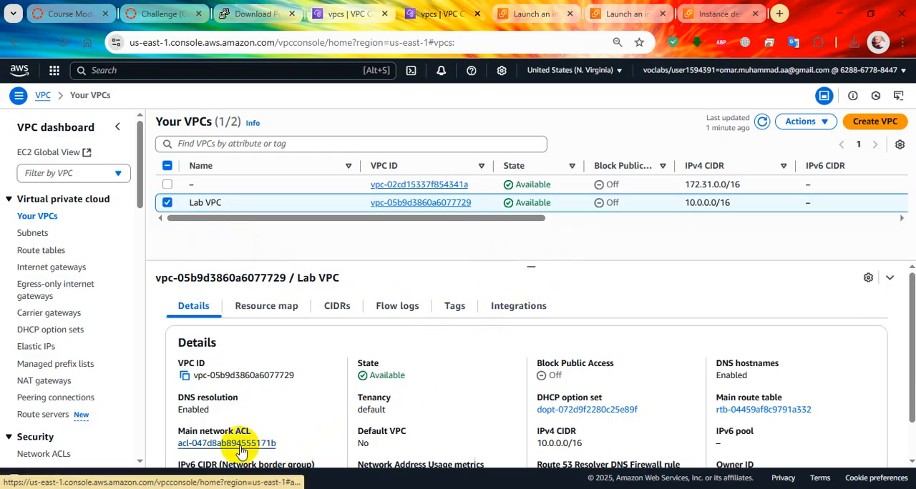
scroll(453, 303, "down", 1)
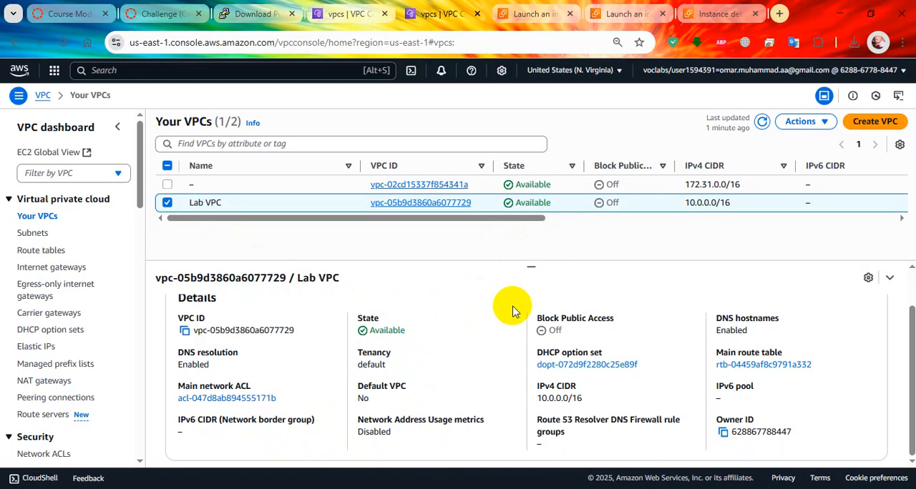
scroll(530, 300, "up", 1)
Inspect Lab VPC's editable DHCP and DNS settings and its other available actions, leaving without saving any changes
left_click(805, 123)
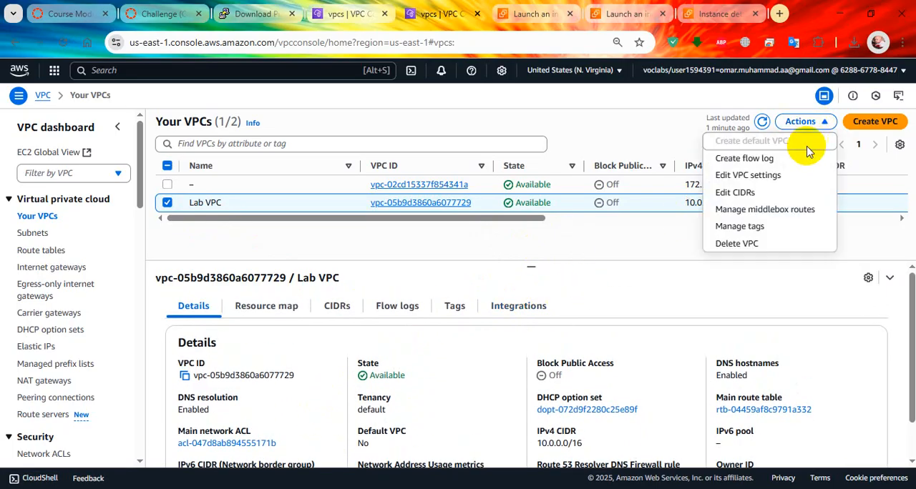
left_click(793, 180)
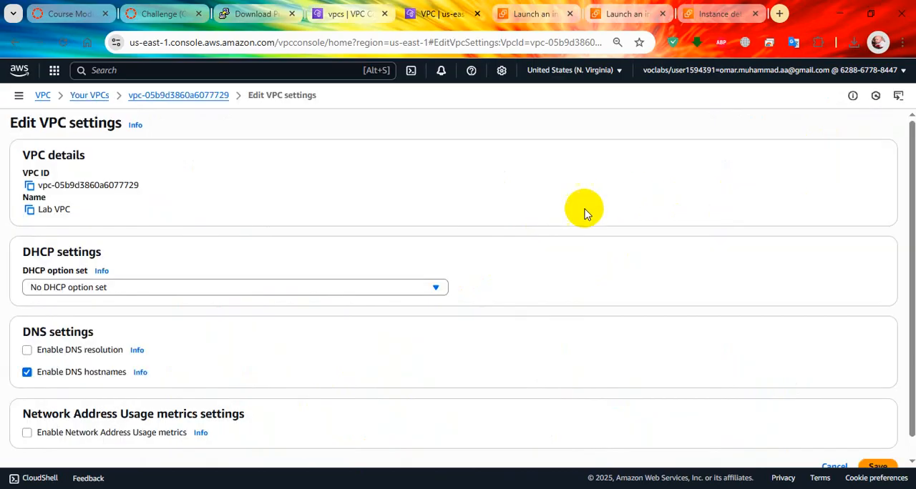
scroll(437, 269, "down", 1)
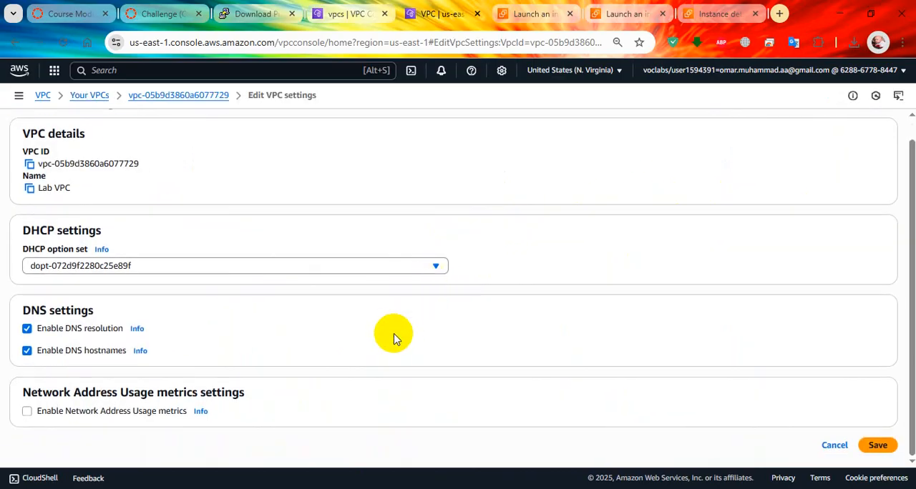
scroll(120, 325, "up", 1)
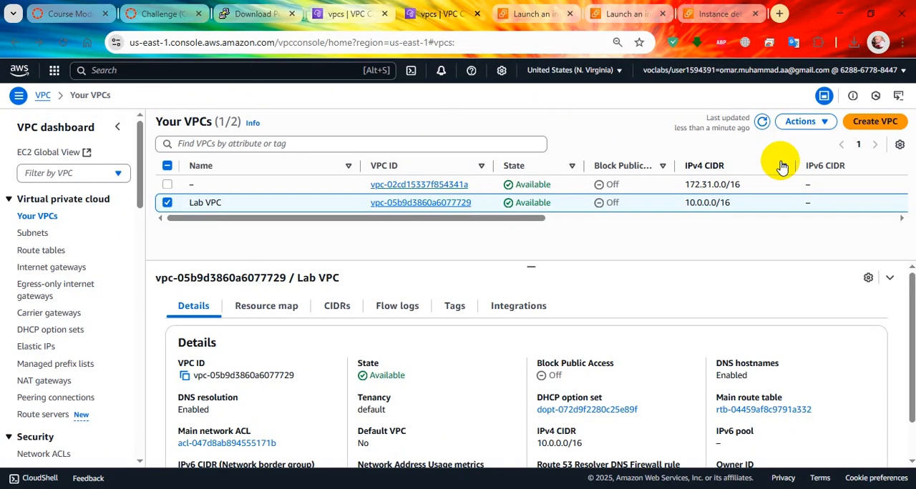
left_click(804, 122)
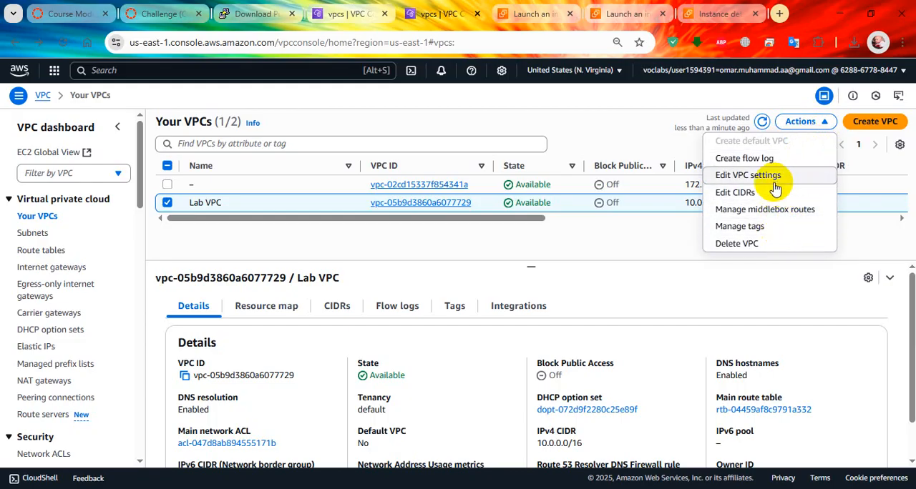
left_click(706, 357)
scroll(638, 348, "down", 1)
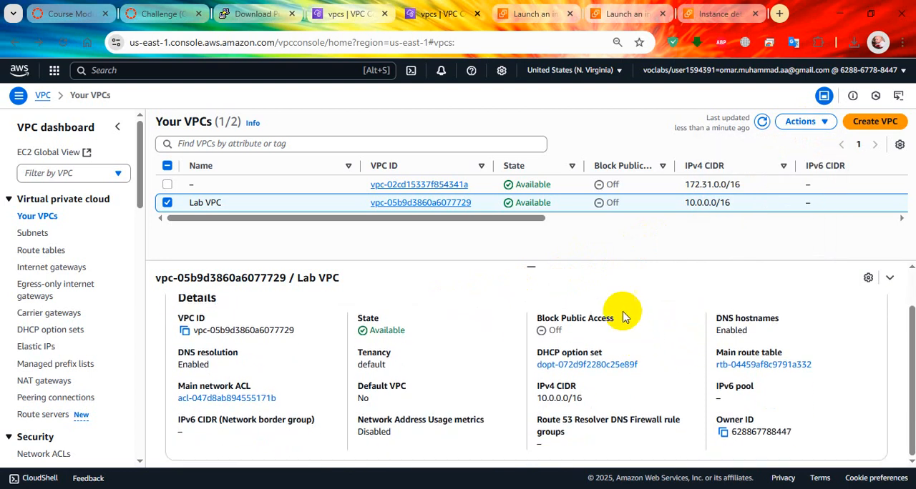
Widen the lab's grading results and review the scores for each task and answer, including the Network ACL check
left_click(163, 13)
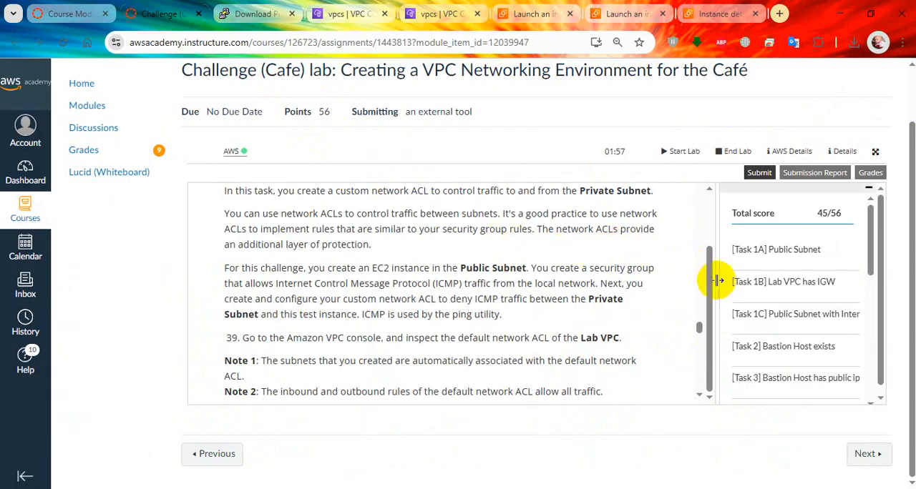
left_click_drag(716, 282, 579, 272)
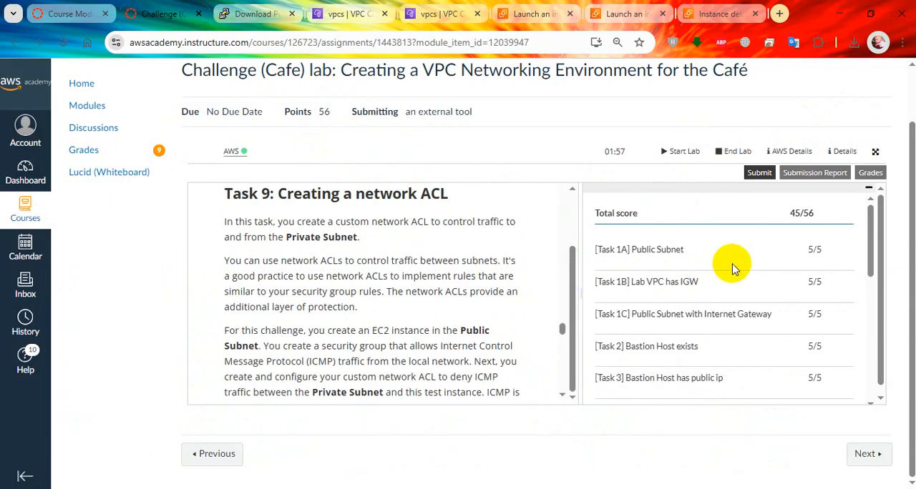
scroll(731, 267, "down", 4)
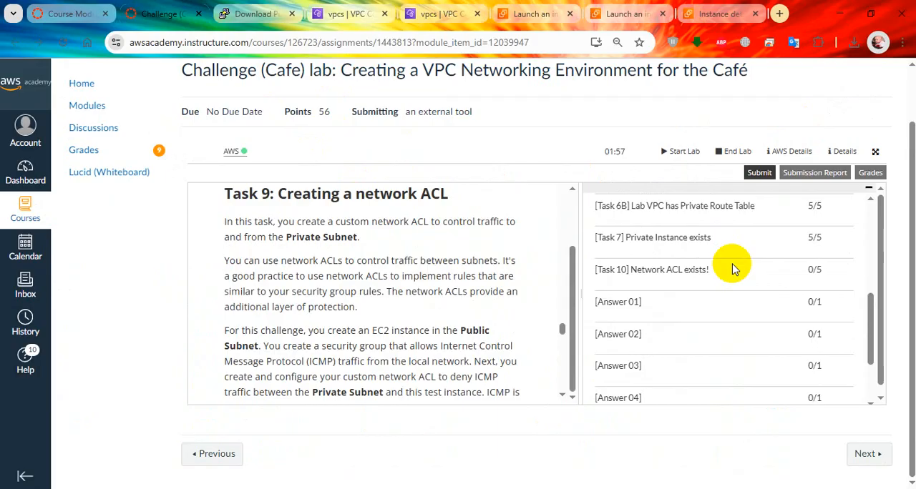
left_click_drag(724, 281, 630, 270)
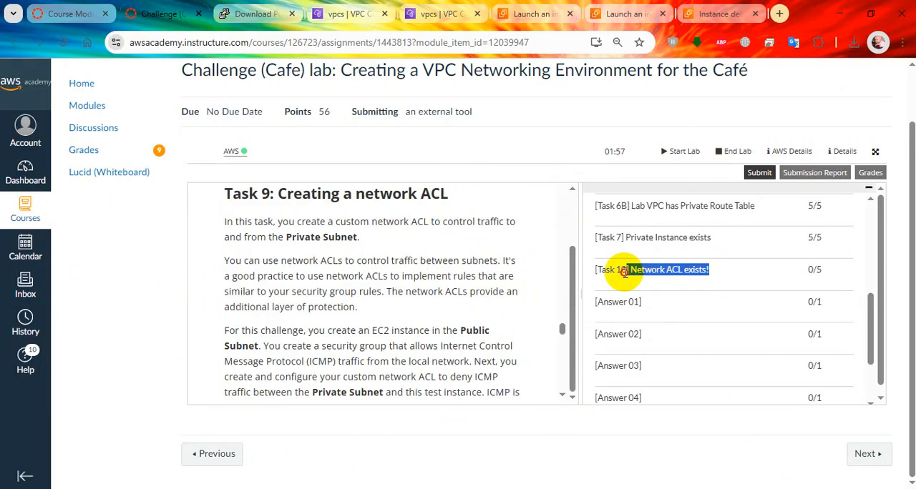
scroll(724, 286, "down", 2)
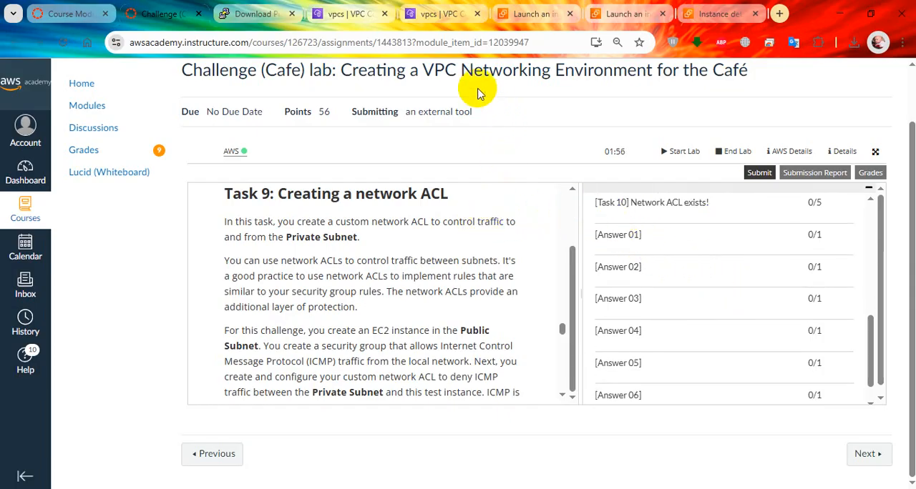
Read the submission report's feedback on the network ACL association with the Private Subnet and close the report
left_click(433, 10)
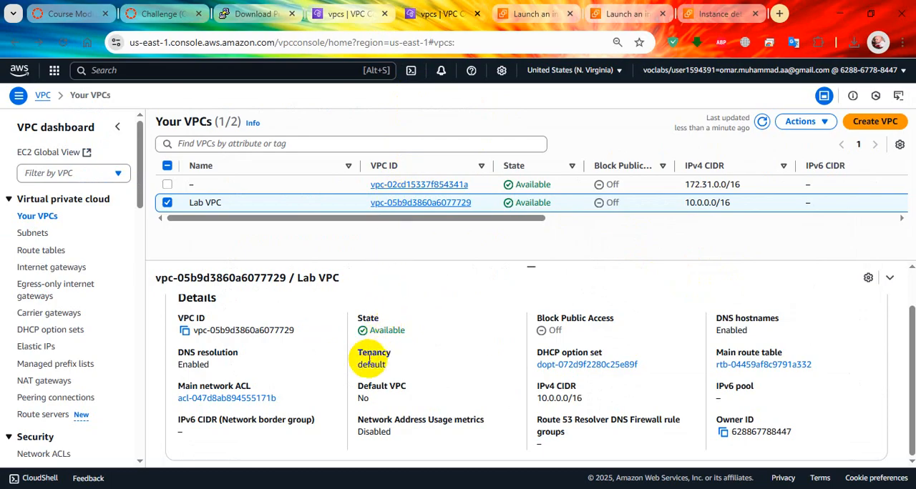
left_click(163, 13)
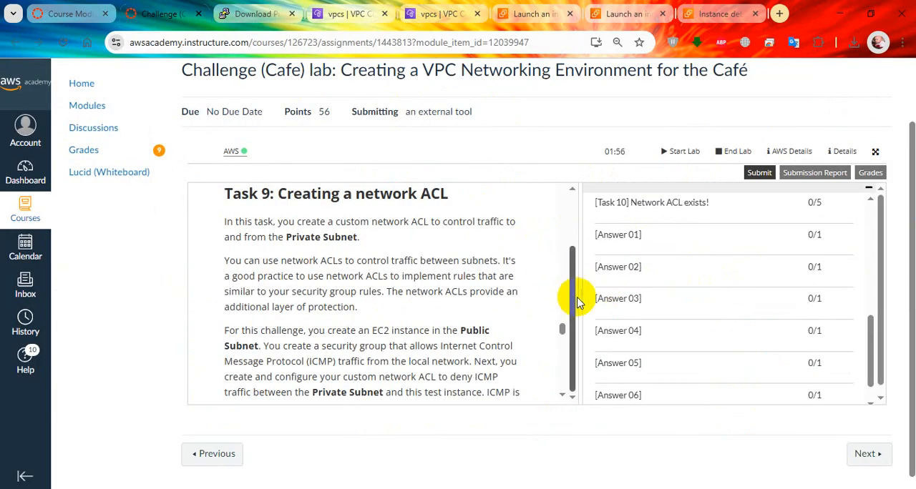
mouse_move(580, 298)
left_mouse_down()
mouse_move(559, 295)
mouse_move(566, 296)
left_mouse_up()
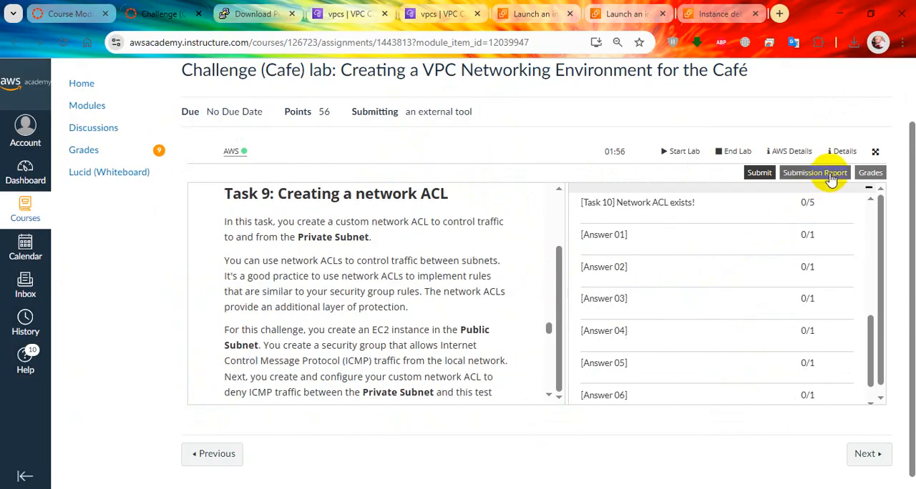
left_click(823, 174)
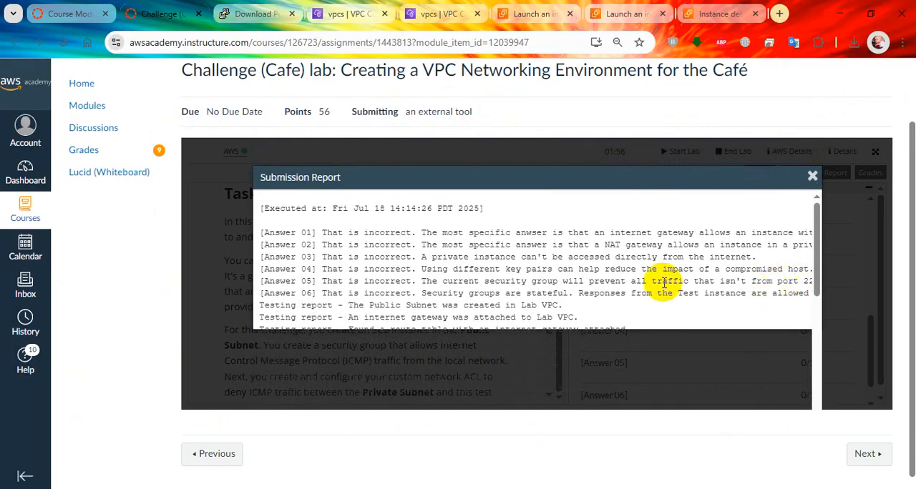
scroll(393, 271, "down", 3)
left_click_drag(374, 281, 715, 283)
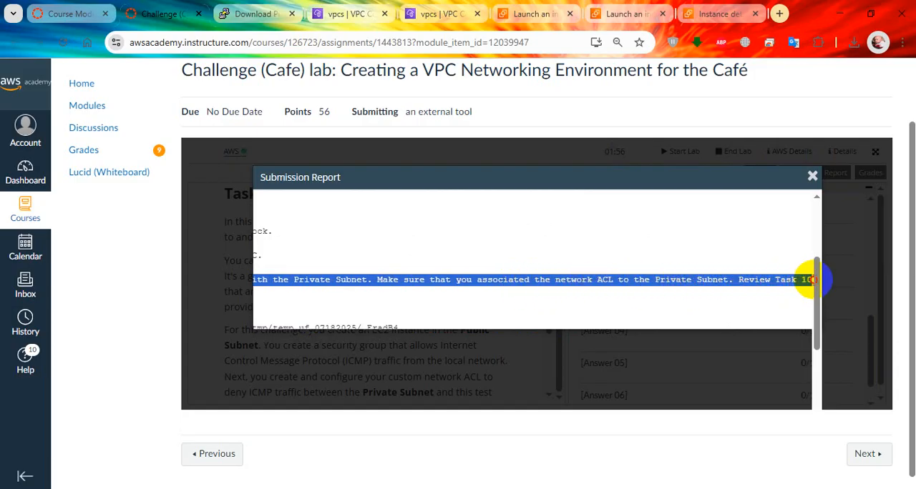
left_click(813, 177)
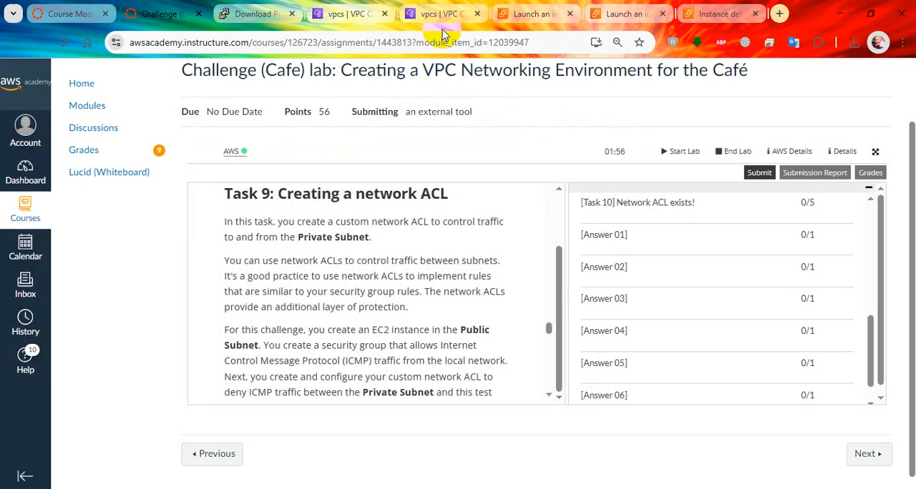
Select Private Subnet among the VPC console's subnets and show its network ACL
left_click(440, 15)
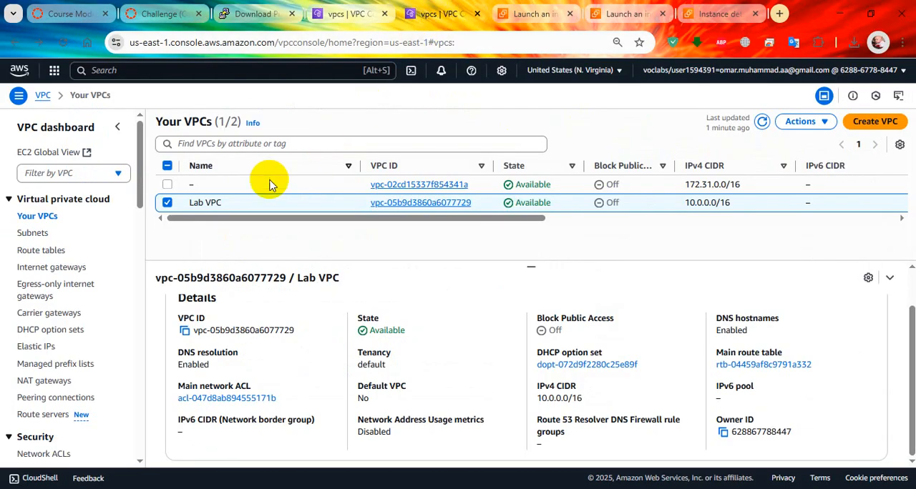
left_click(27, 234)
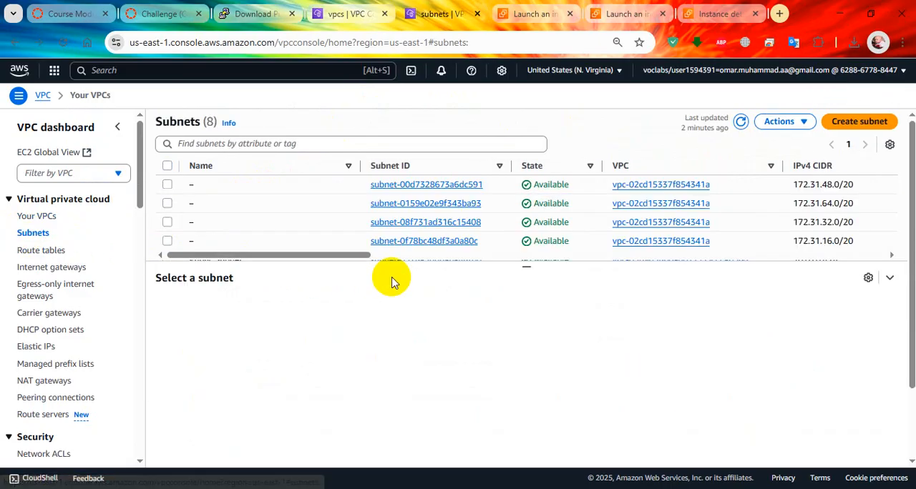
scroll(280, 186, "down", 4)
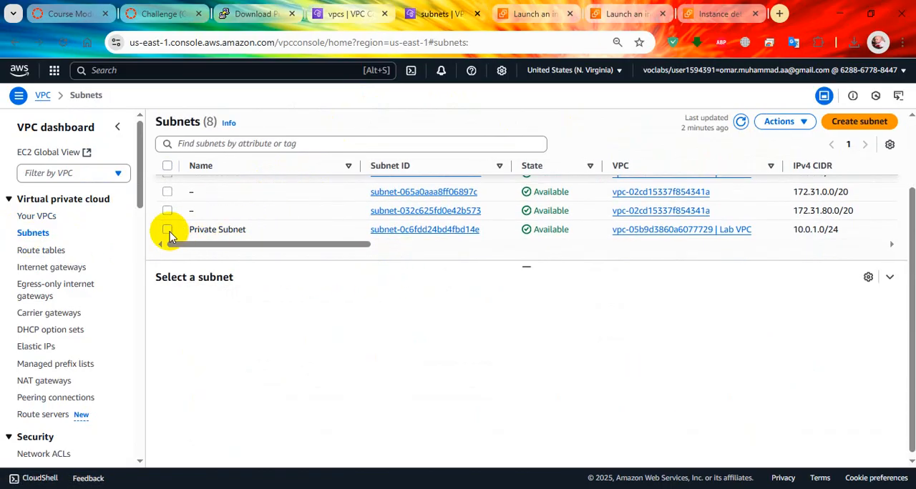
left_click(168, 230)
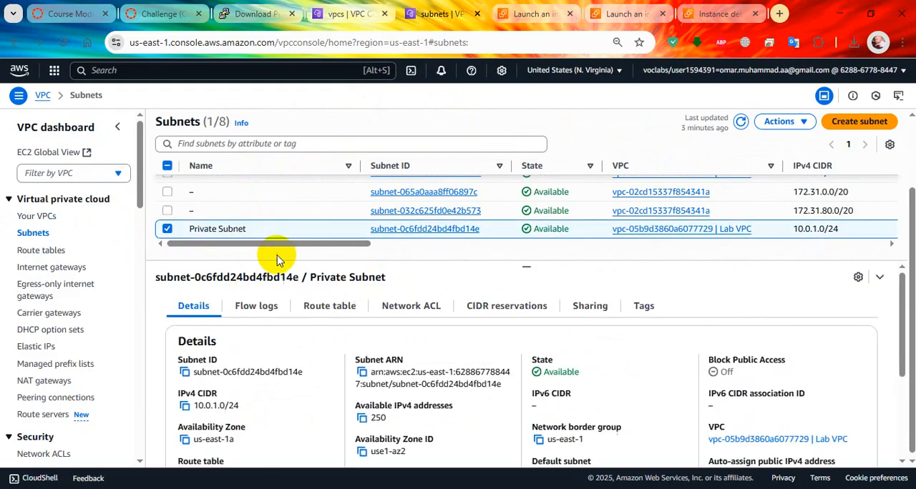
left_click(435, 307)
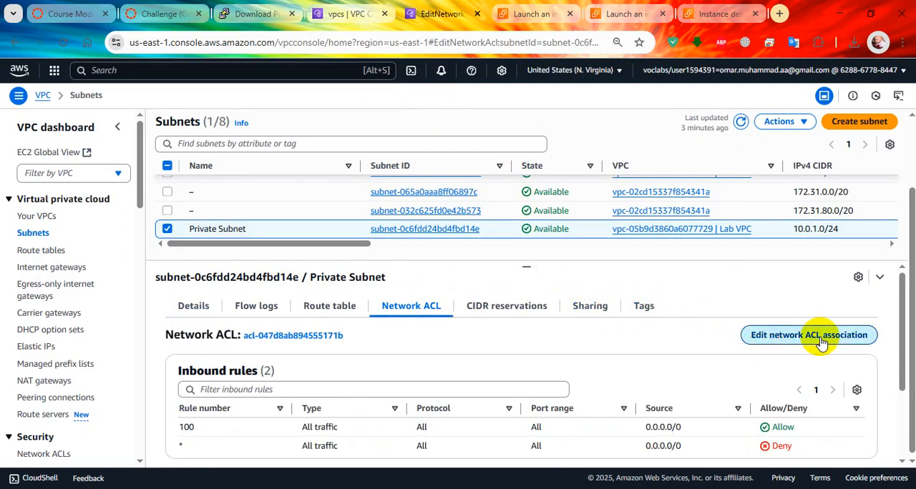
Change the Private Subnet's network ACL association to Lab Network ACL, review its inbound and outbound rules, and save
left_click(816, 336)
scroll(433, 224, "down", 2)
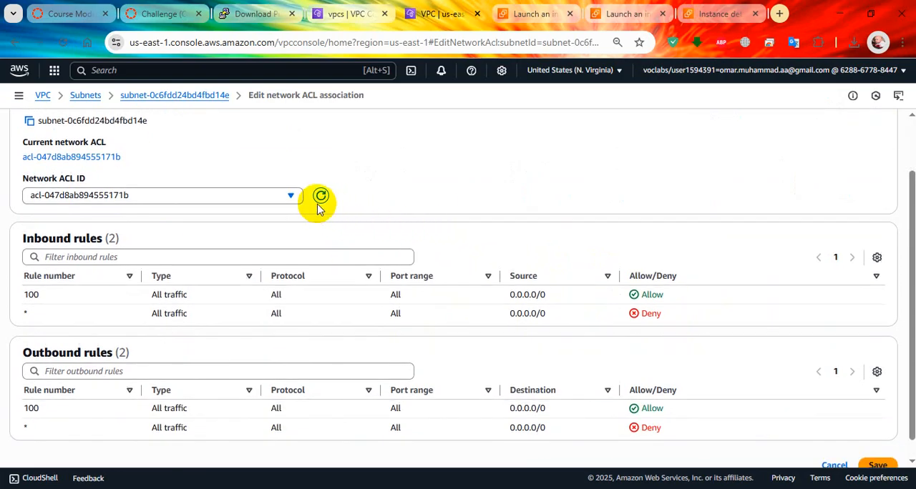
left_click(276, 199)
left_click(259, 245)
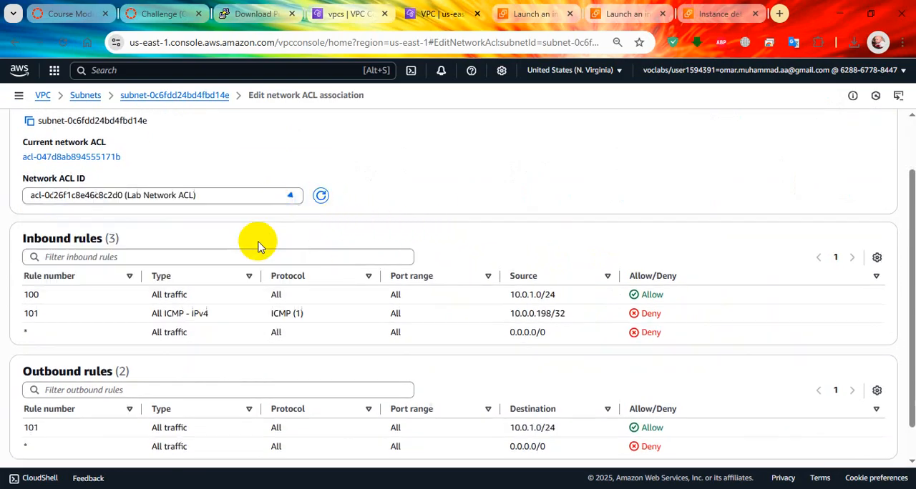
scroll(623, 370, "up", 1)
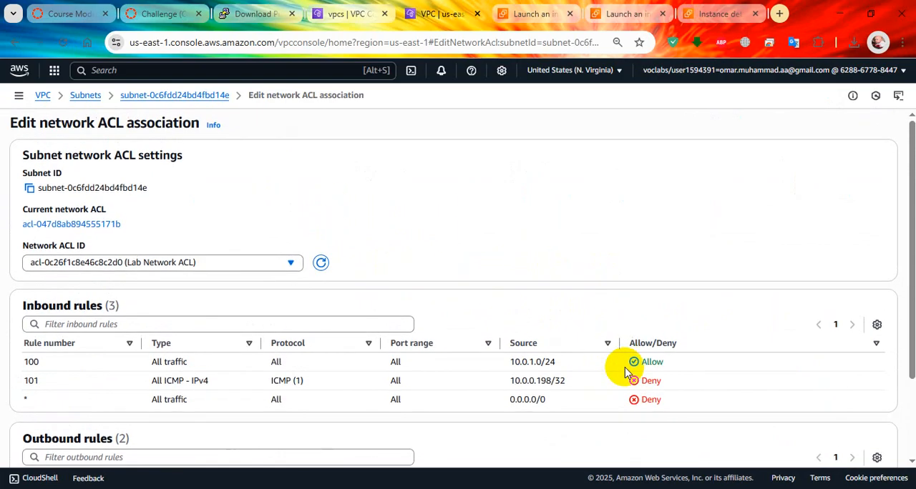
scroll(543, 351, "down", 2)
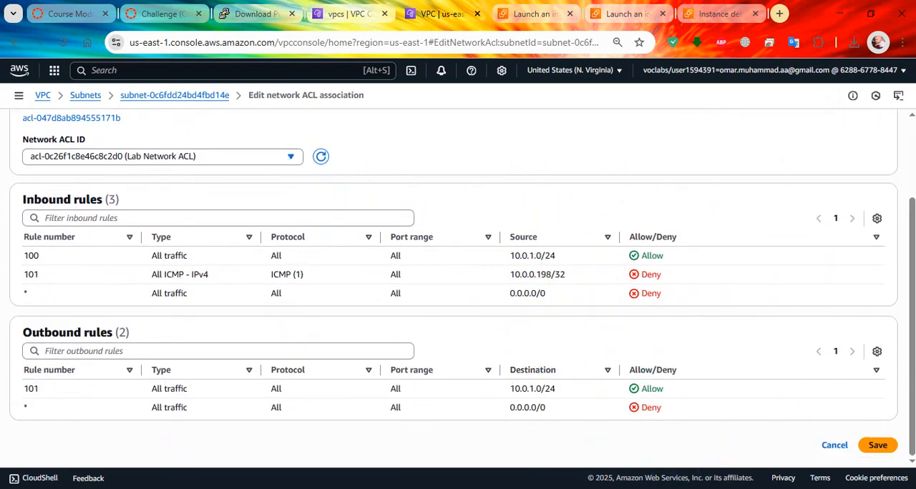
key("alt+Tab")
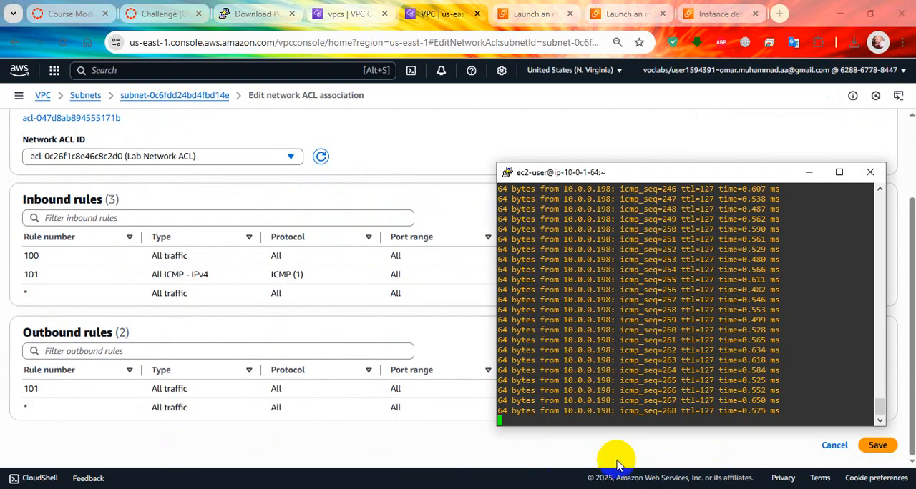
left_click(878, 444)
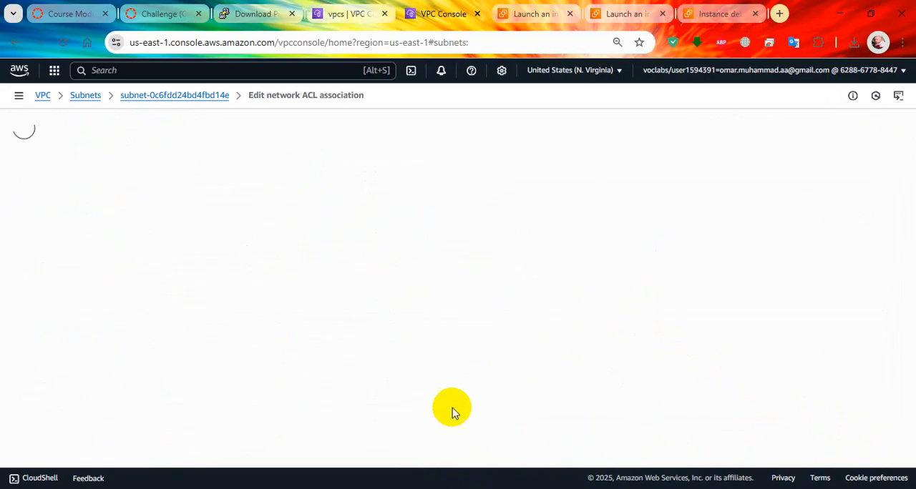
Check the ping output in the private instance's terminal, and submit the lab work again for grading
key("alt+Tab")
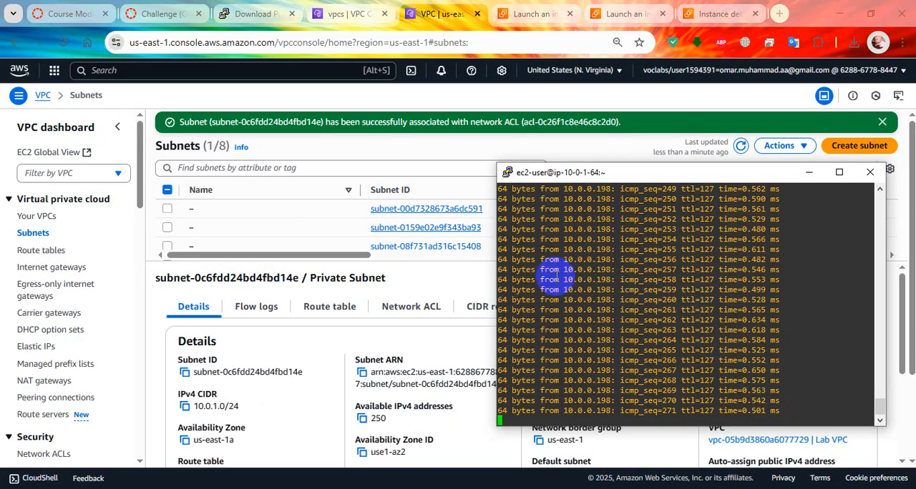
left_click(261, 12)
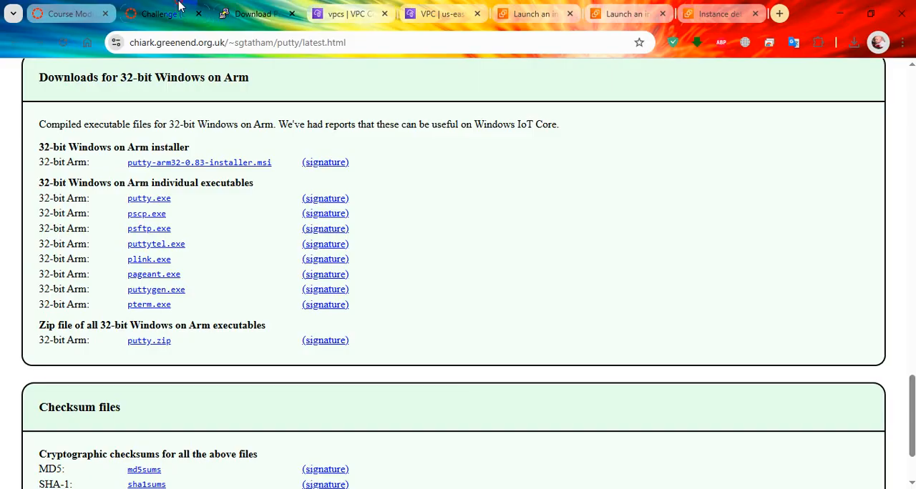
left_click(178, 6)
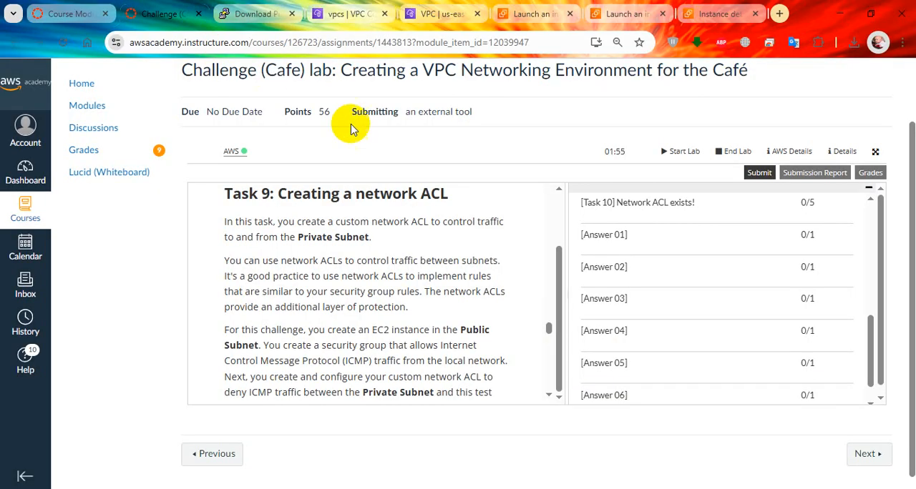
left_click(760, 174)
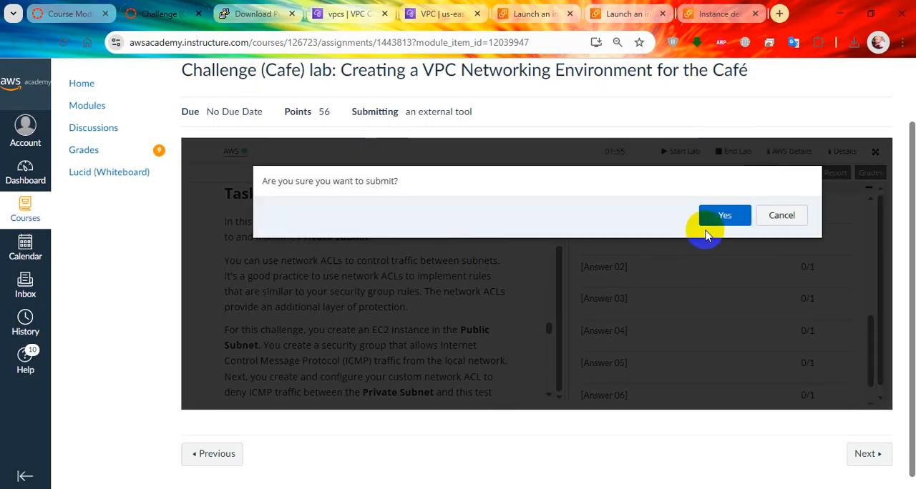
left_click(725, 206)
Widen the lab instructions and reread the network ACL, ping test, question and submission sections while grading runs
left_click_drag(566, 330, 718, 323)
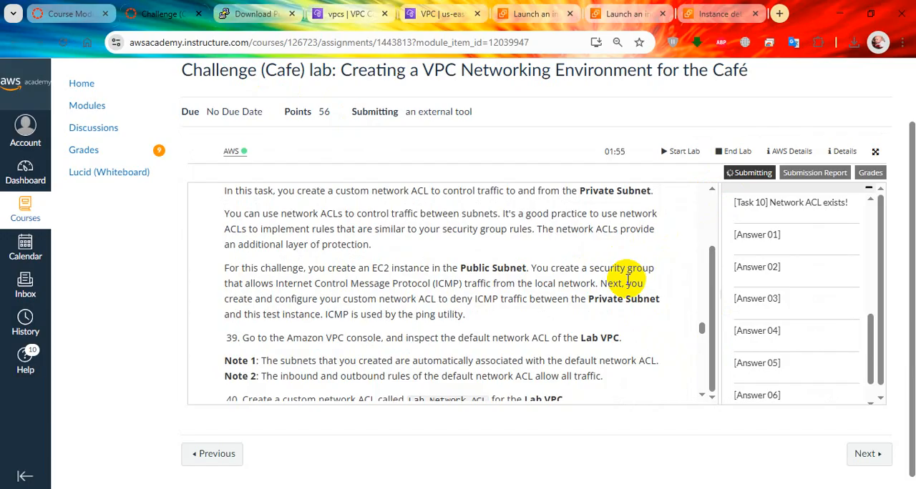
scroll(607, 285, "up", 1)
scroll(607, 283, "down", 1)
scroll(606, 281, "up", 1)
scroll(607, 282, "down", 1)
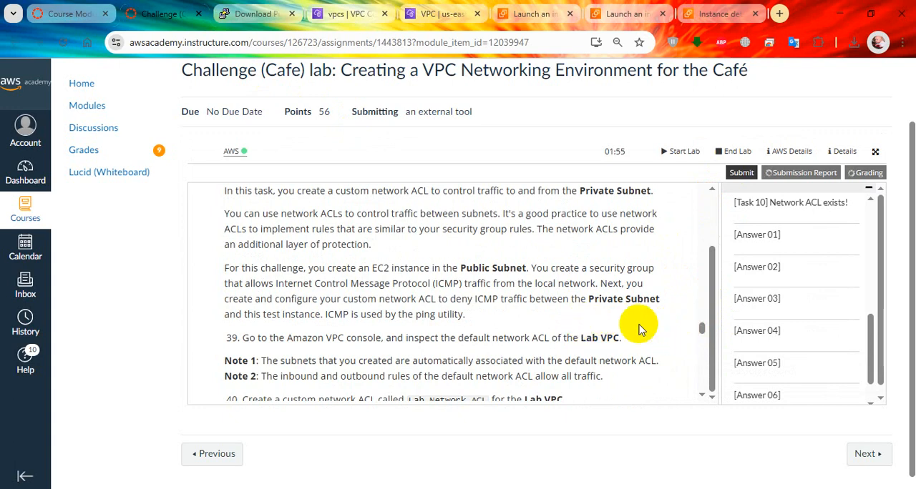
left_click_drag(702, 328, 706, 375)
scroll(574, 325, "up", 1)
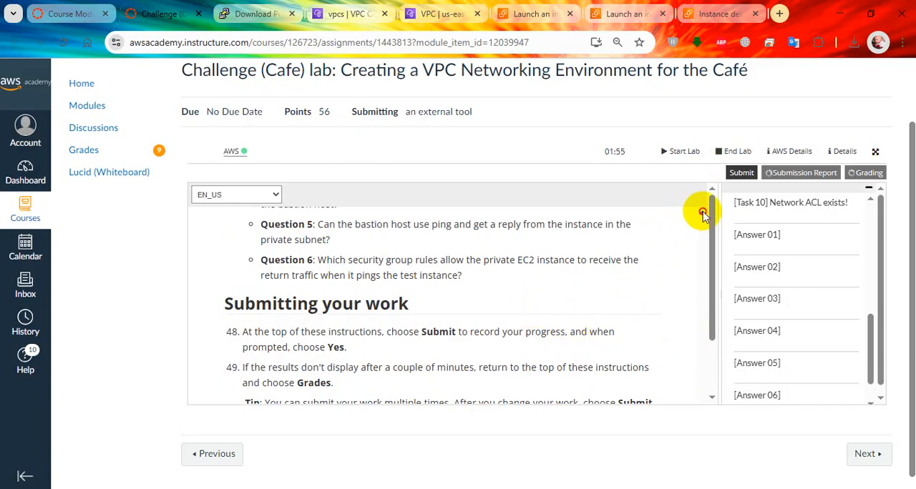
scroll(703, 214, "up", 5)
scroll(702, 214, "up", 5)
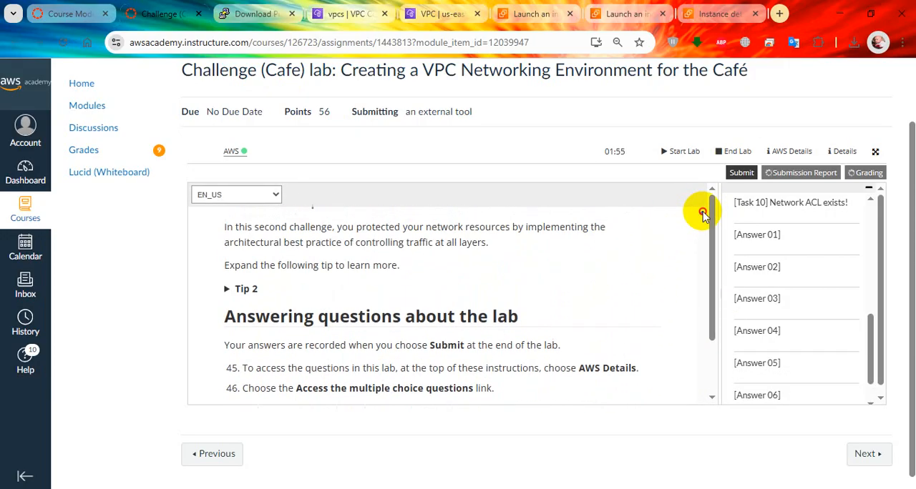
scroll(703, 214, "up", 5)
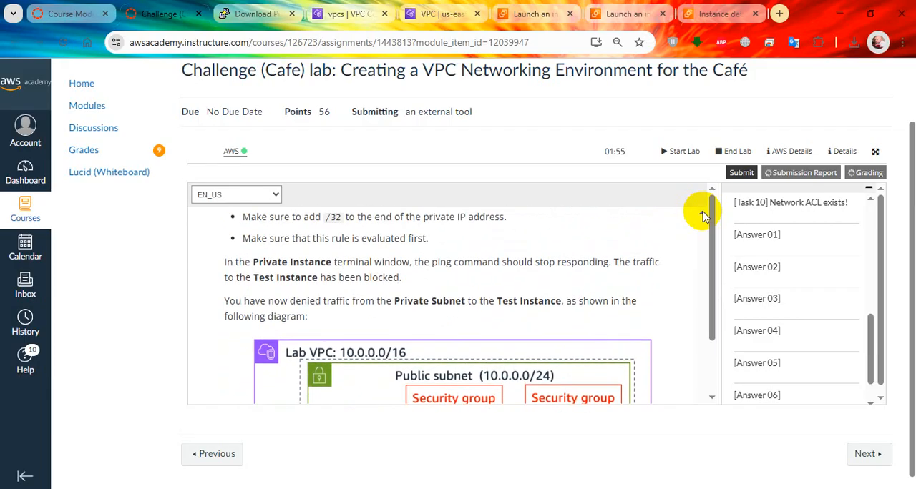
scroll(702, 214, "up", 3)
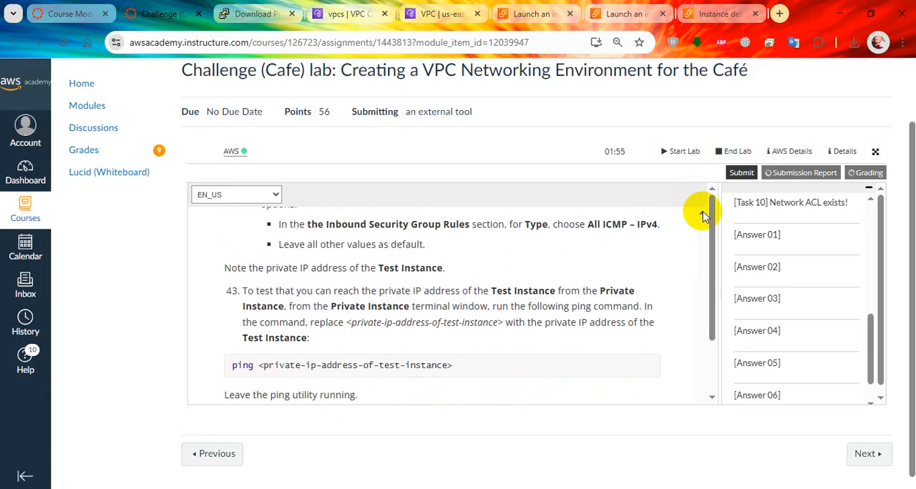
left_click(710, 401)
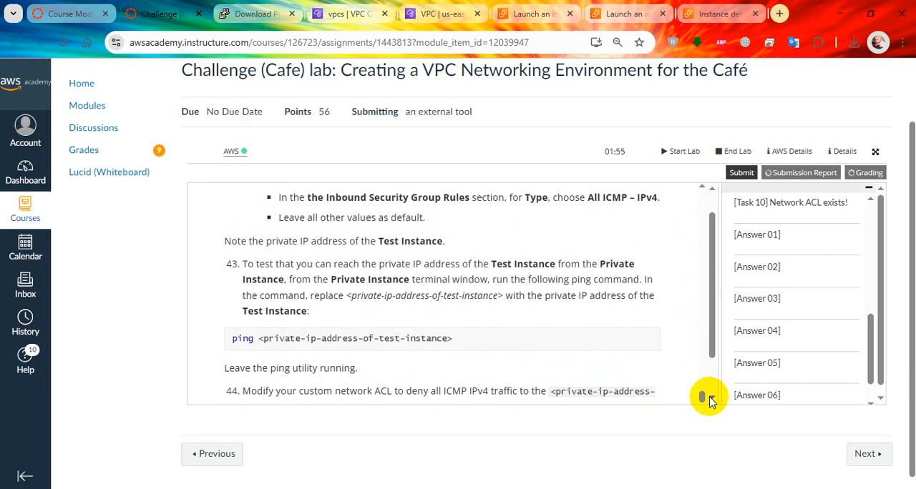
scroll(654, 362, "down", 1)
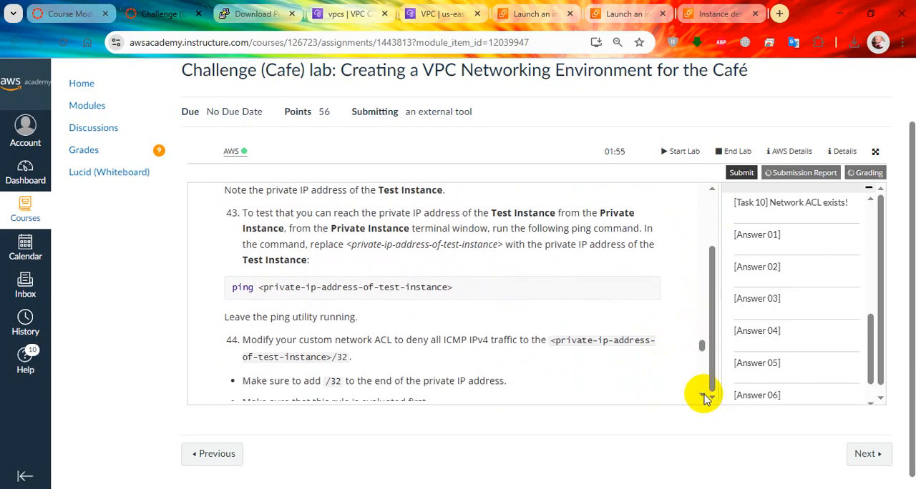
scroll(704, 397, "down", 3)
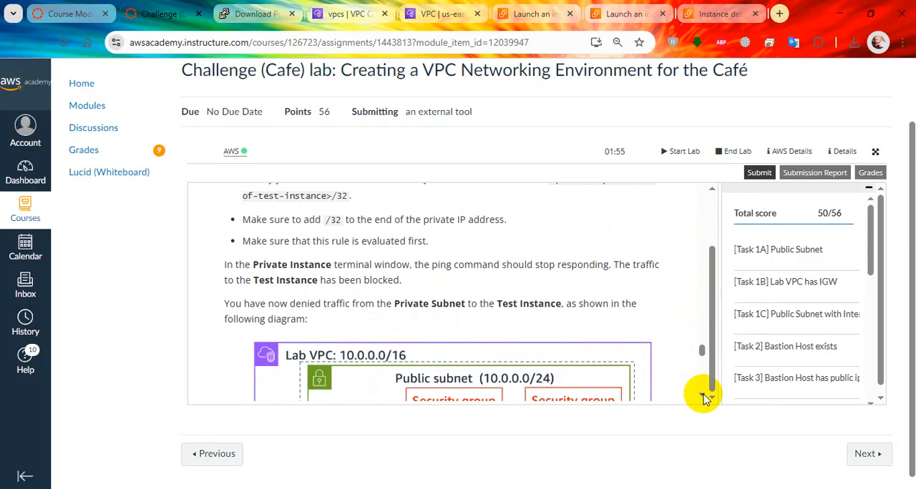
scroll(830, 290, "down", 6)
scroll(830, 290, "up", 2)
Widen the grading results and review the scores for the Network ACL task and the question answers
left_click_drag(719, 309, 606, 309)
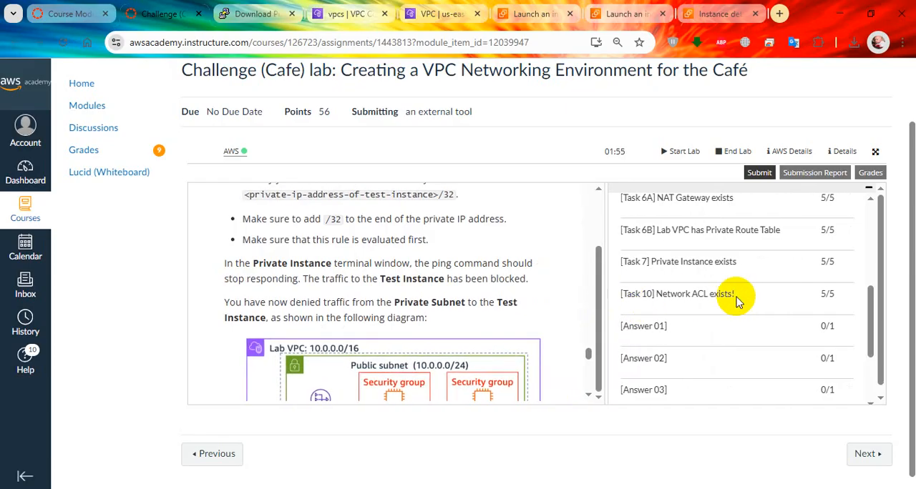
scroll(736, 297, "up", 5)
scroll(737, 300, "down", 6)
scroll(737, 301, "down", 1)
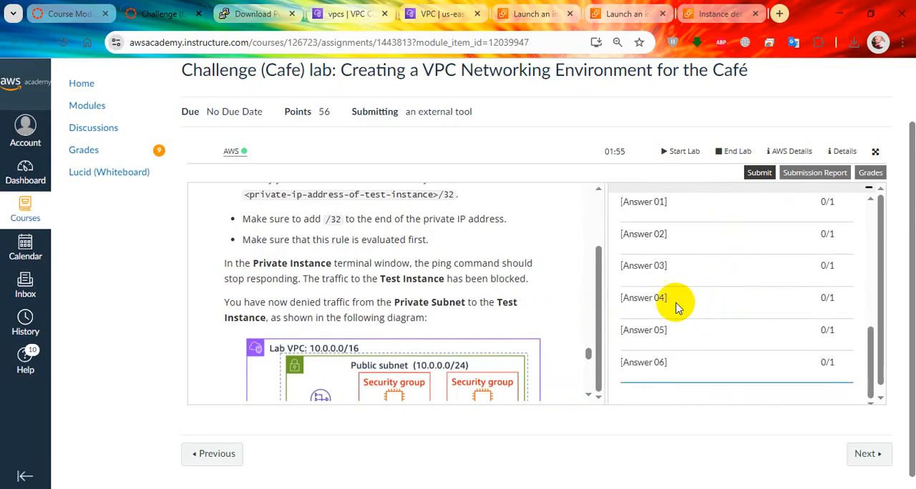
Widen the instructions again and read the network diagram and the directions for answering the lab's multiple choice questions
left_click_drag(605, 317, 712, 313)
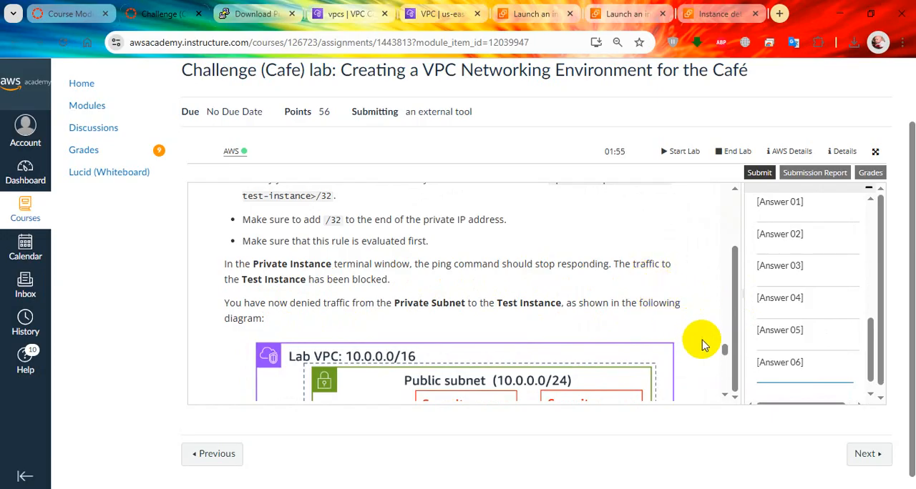
left_click(724, 397)
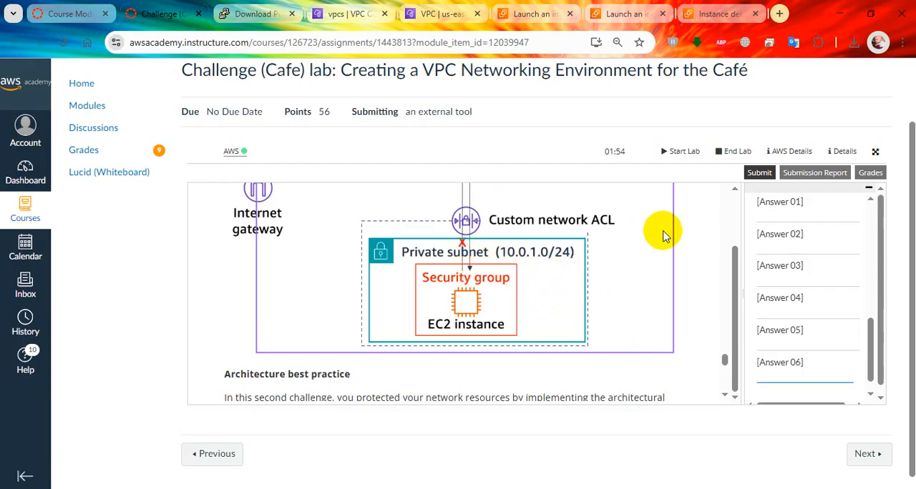
left_click(725, 395)
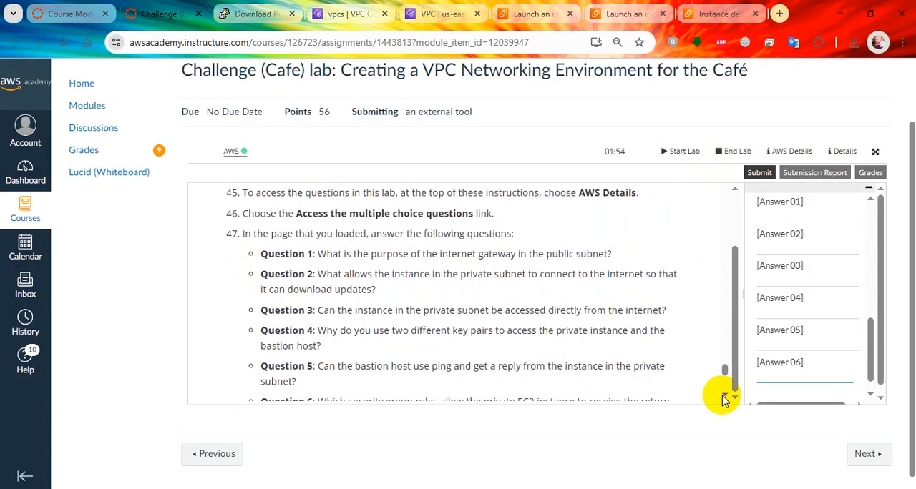
Open the multiple choice questions from the lab's AWS details and submit an answer to question 1
left_click(843, 152)
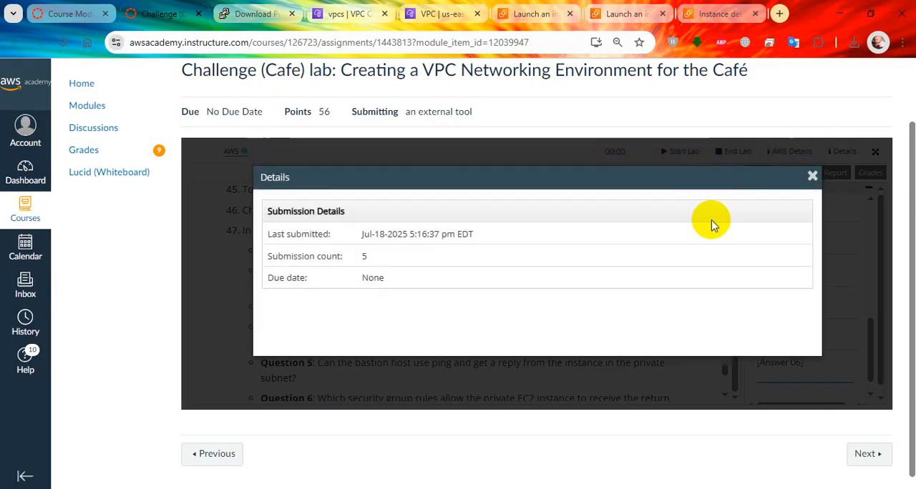
left_click(813, 177)
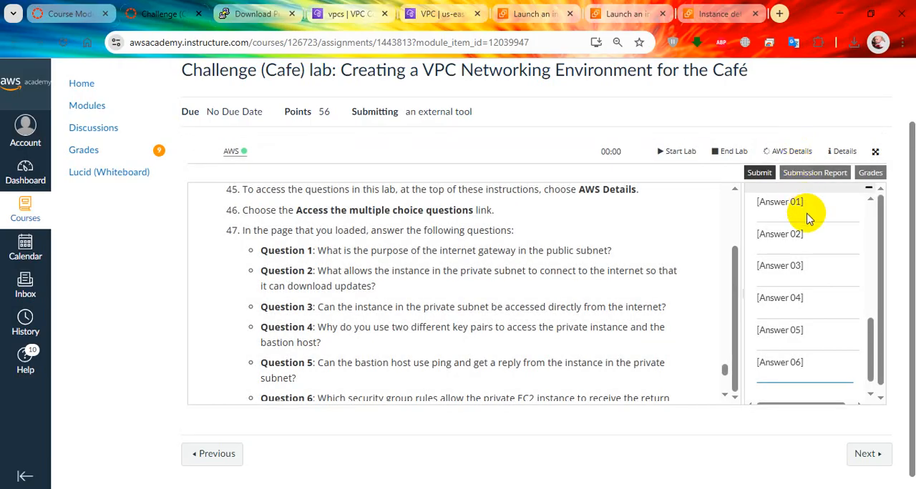
scroll(823, 293, "down", 1)
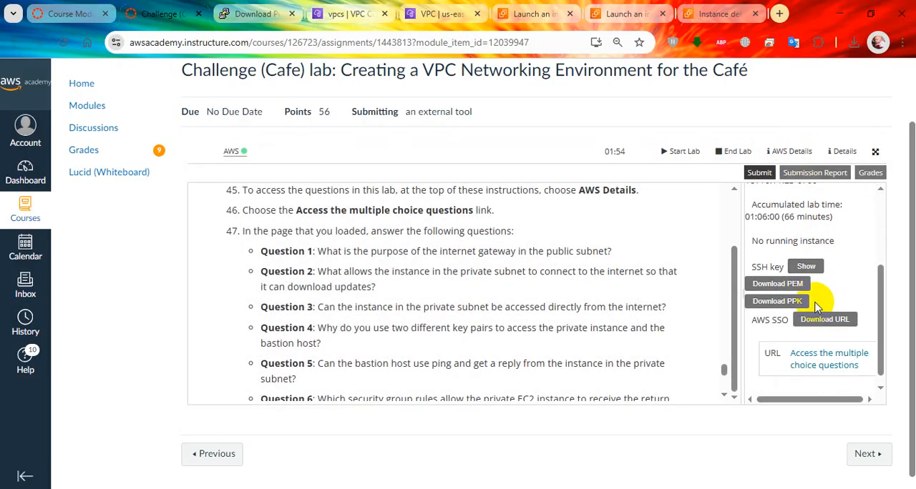
scroll(771, 277, "down", 1)
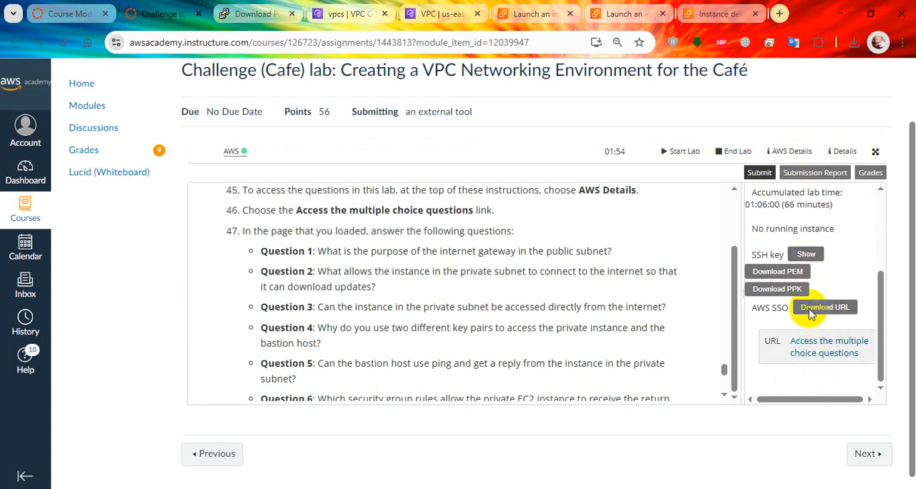
left_click(823, 307)
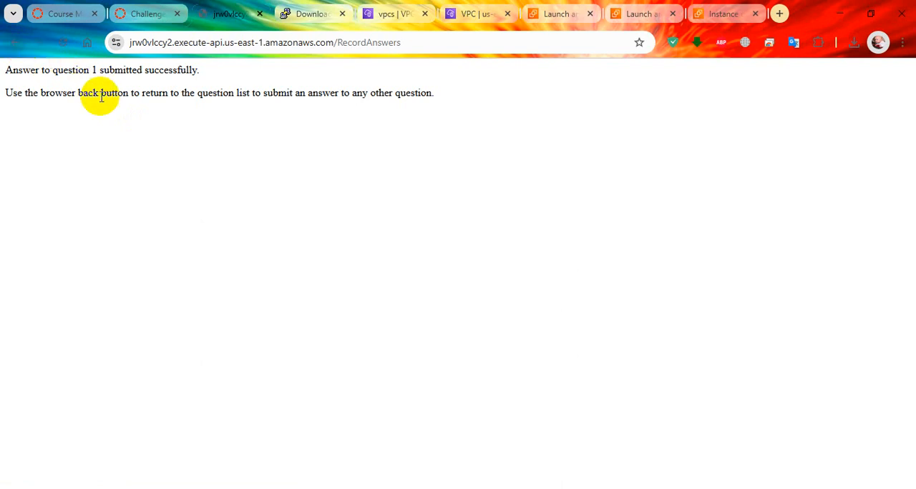
Return to the question list and submit an answer to question 2
key("alt+Left")
scroll(153, 244, "down", 1)
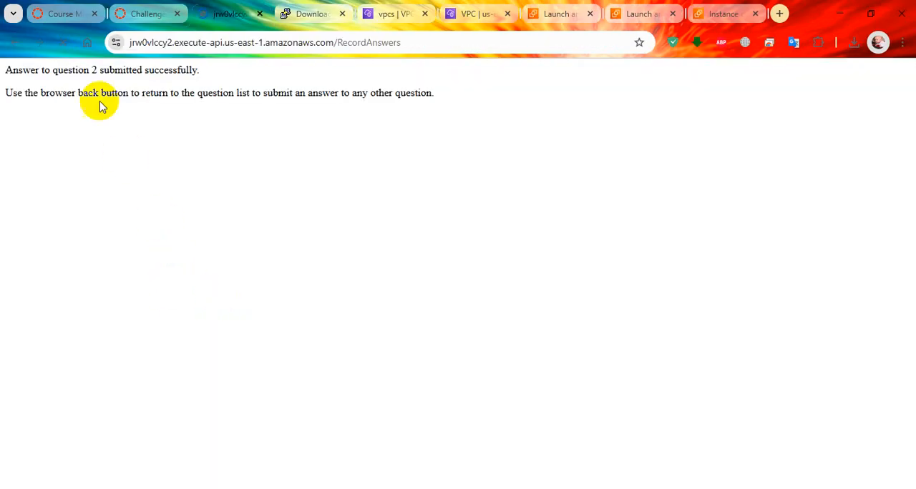
Return to the question list and submit "No" for question 3 on accessing the private subnet instance directly from the internet
key("alt+Left")
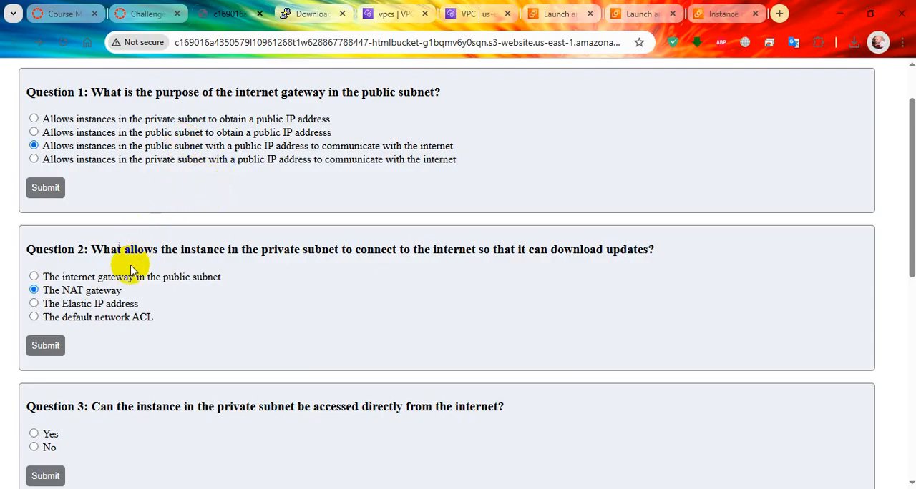
scroll(118, 282, "down", 2)
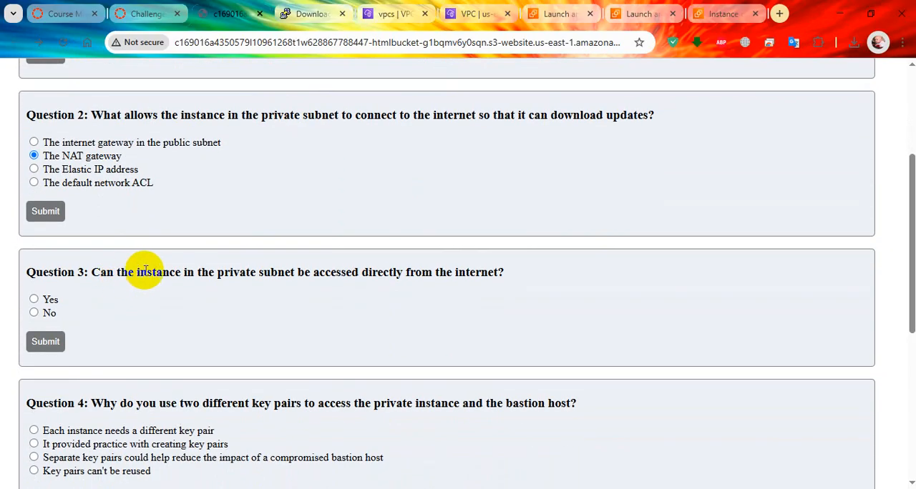
scroll(143, 270, "down", 1)
double_click(158, 212)
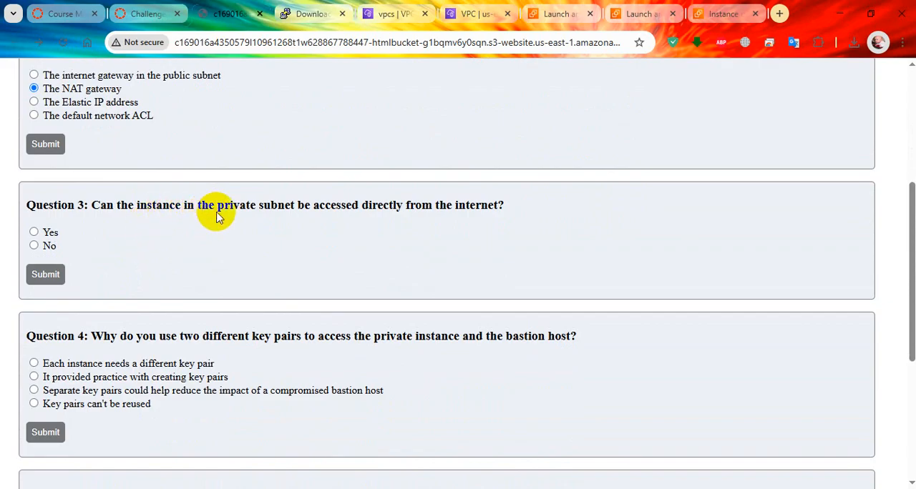
double_click(385, 215)
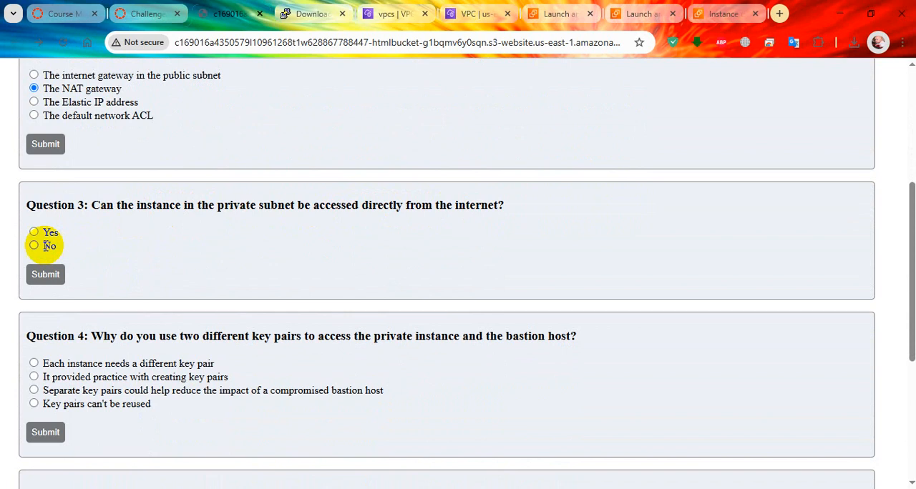
left_click(47, 280)
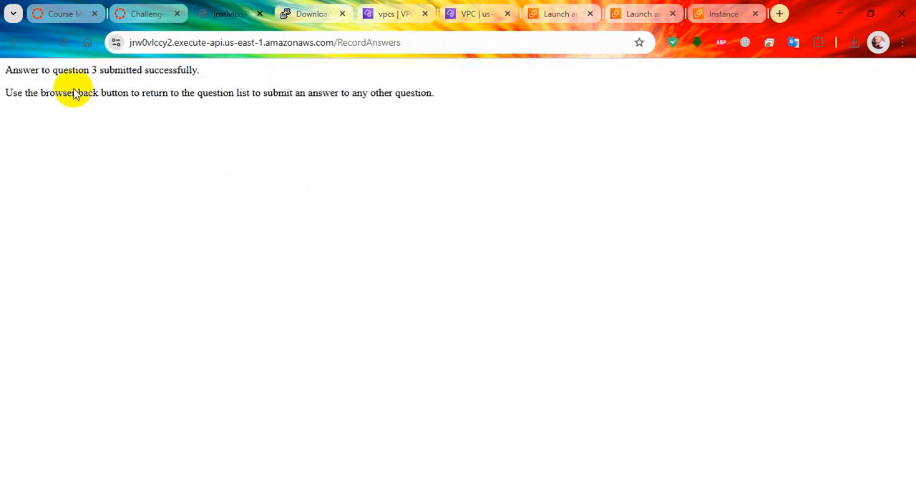
Go back and answer question 4 with "Separate key pairs could help reduce the impact of a compromised bastion host", then submit it
left_click(14, 42)
scroll(215, 251, "down", 3)
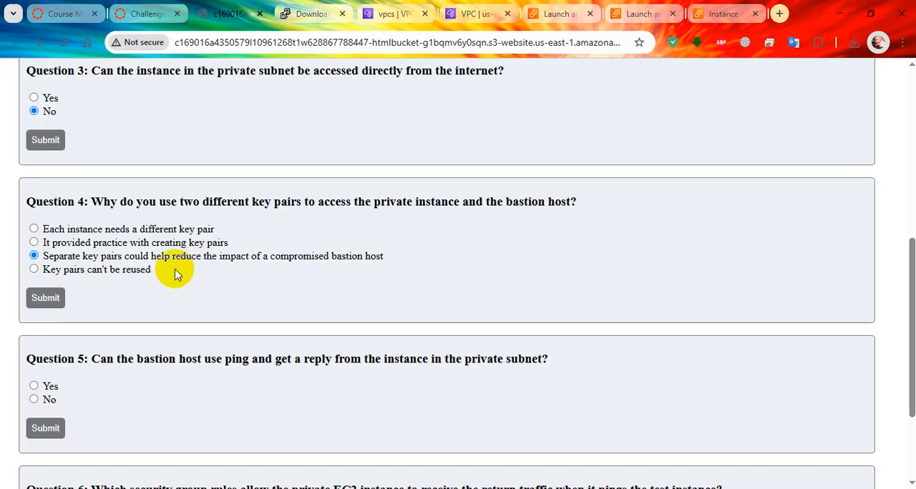
left_click(50, 299)
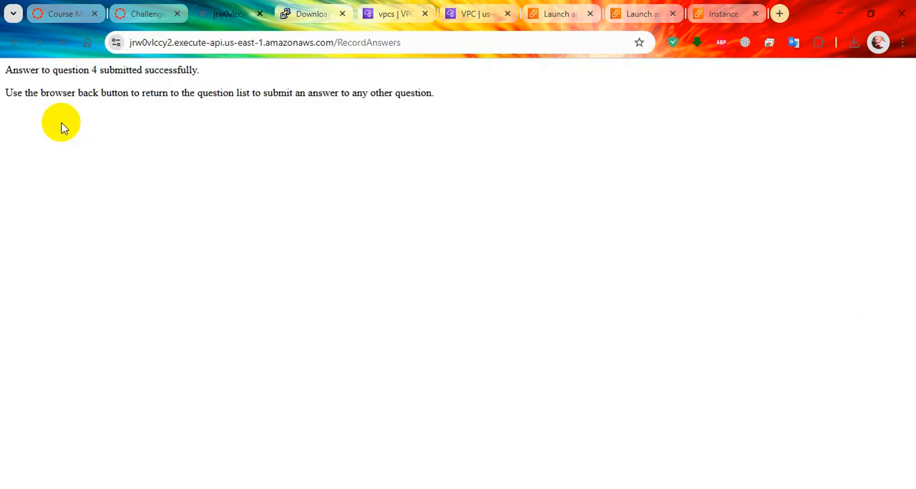
Reopen the question list and submit "Yes" for question 5 on the bastion host pinging the private subnet instance
left_click(17, 45)
scroll(174, 269, "down", 2)
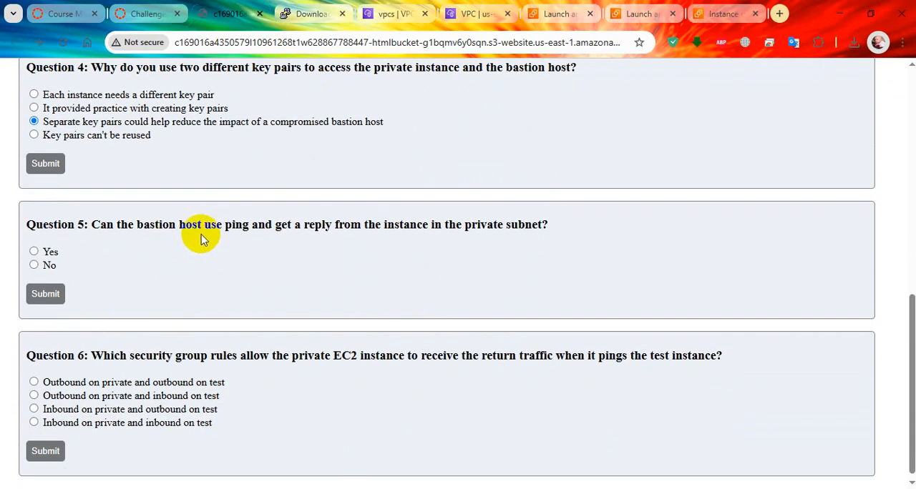
double_click(240, 225)
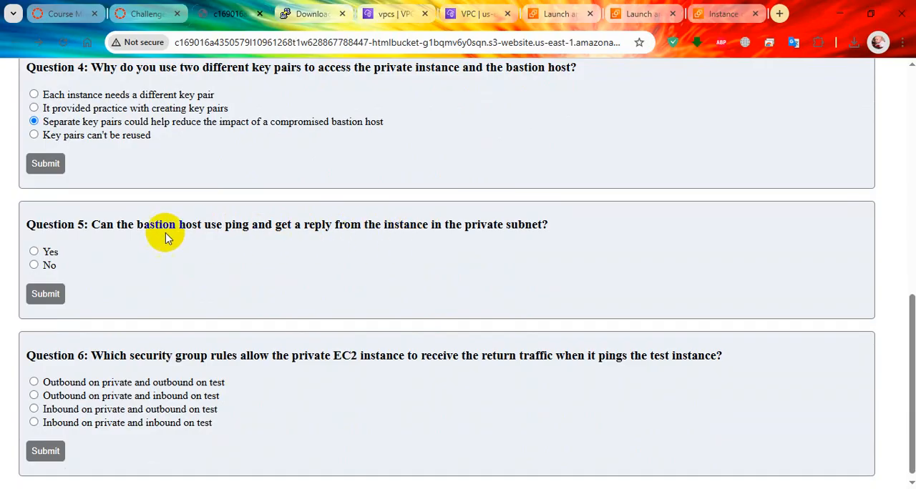
left_click(34, 251)
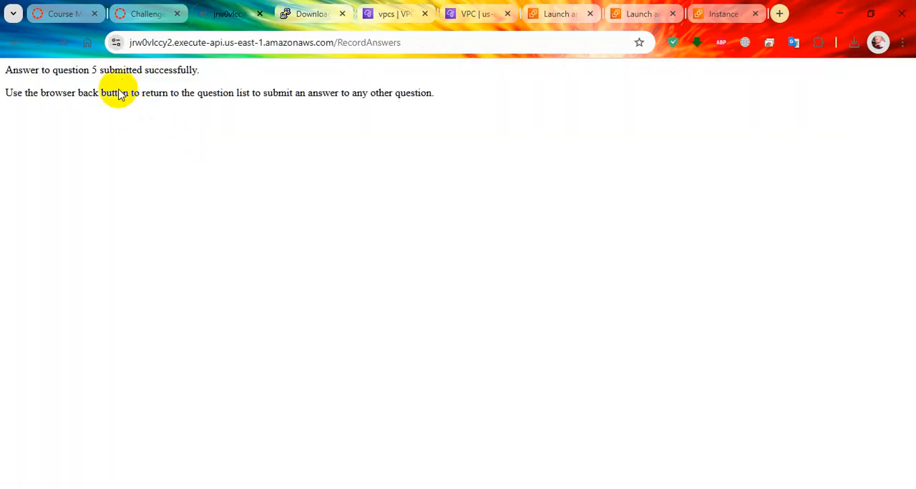
Return to the question list and read question 6 about which security group rules allow the private EC2 instance's return ping traffic
left_click(14, 43)
scroll(165, 255, "down", 1)
double_click(191, 349)
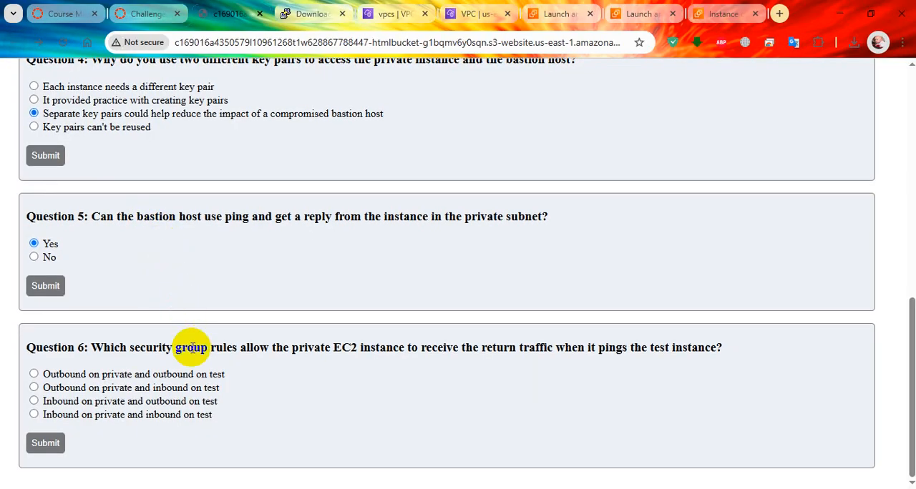
double_click(252, 350)
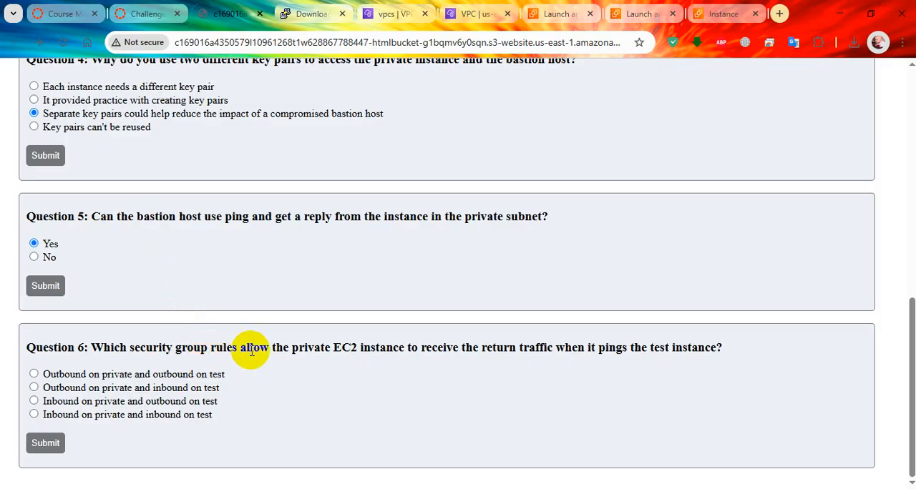
left_click(257, 357)
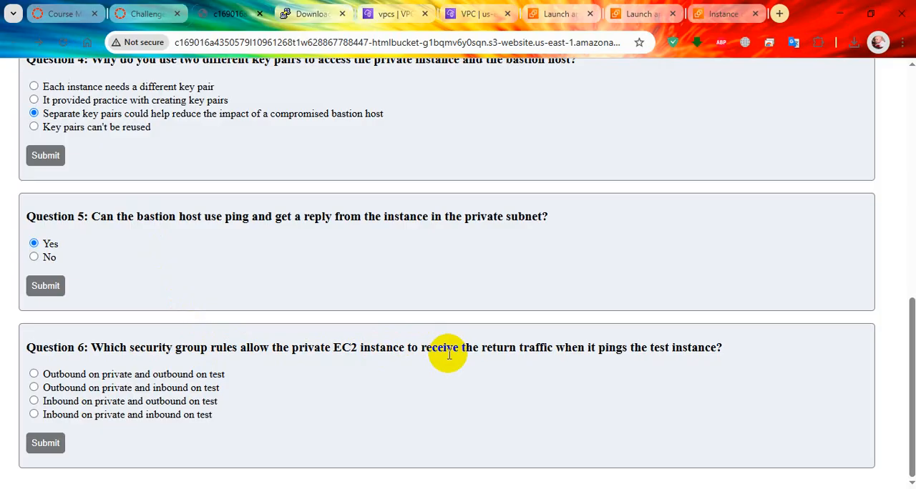
double_click(615, 352)
left_click(646, 350)
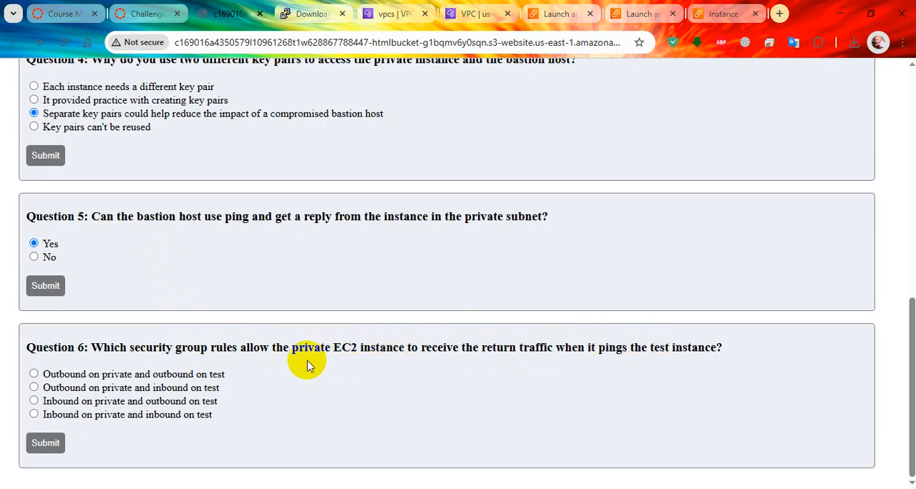
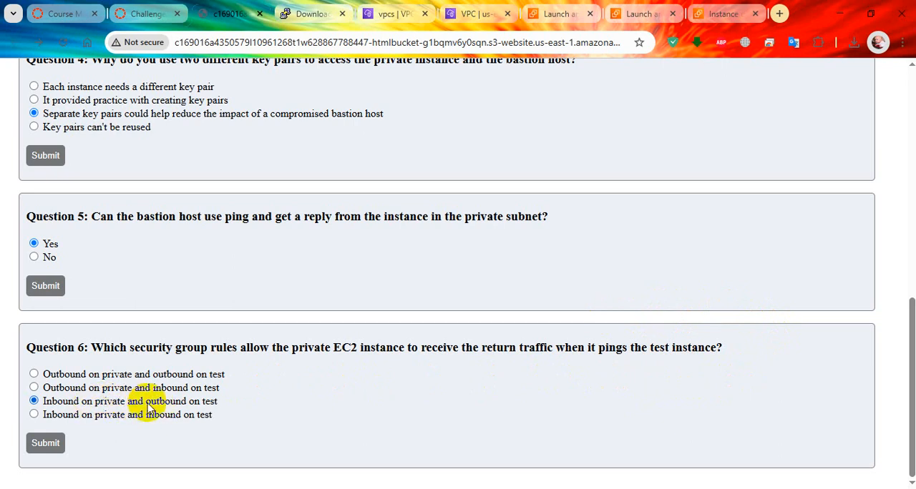
Submit "Inbound on private and outbound on test" as the answer to question 6 and return to the question list
left_click(187, 403)
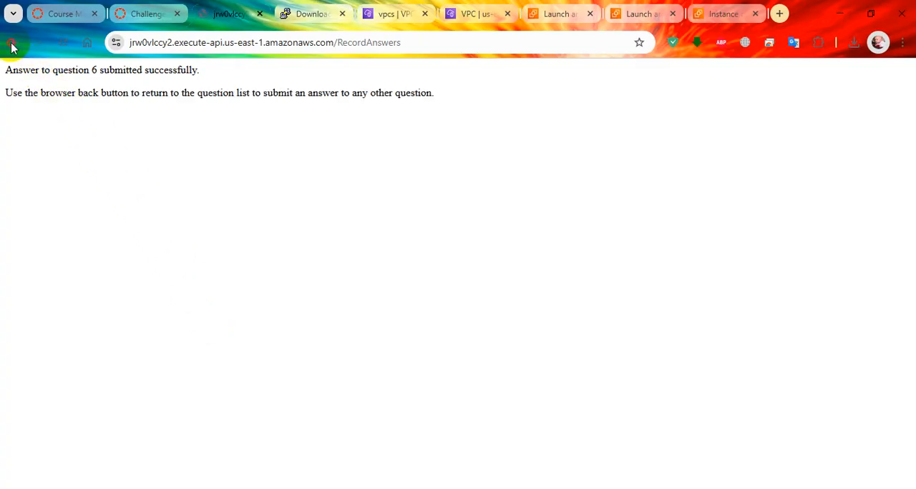
left_click(14, 43)
scroll(430, 277, "up", 10)
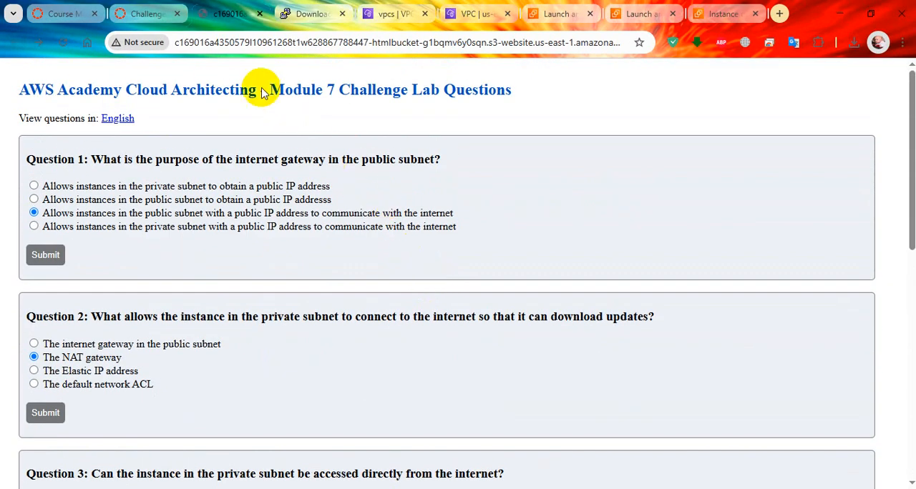
Submit the VPC networking challenge lab for grading and widen the lab details area beside the instructions
left_click(146, 13)
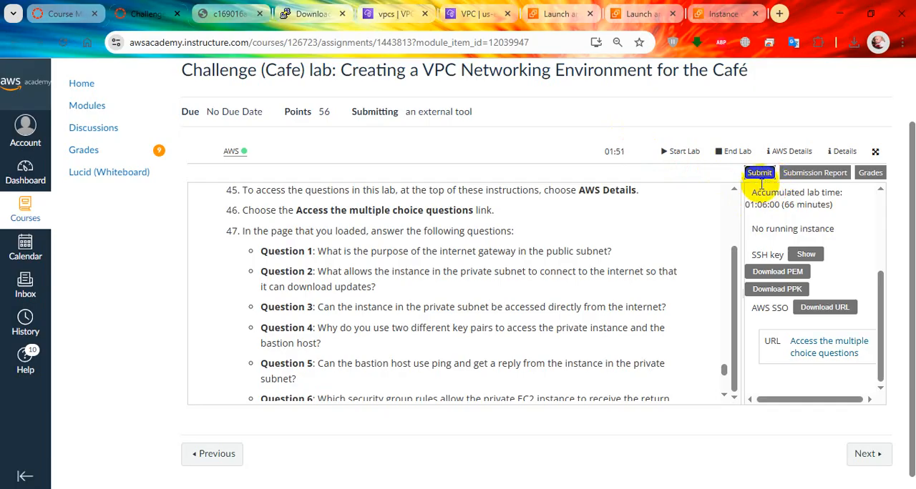
left_click_drag(744, 341, 604, 349)
left_click(721, 213)
scroll(734, 247, "up", 1)
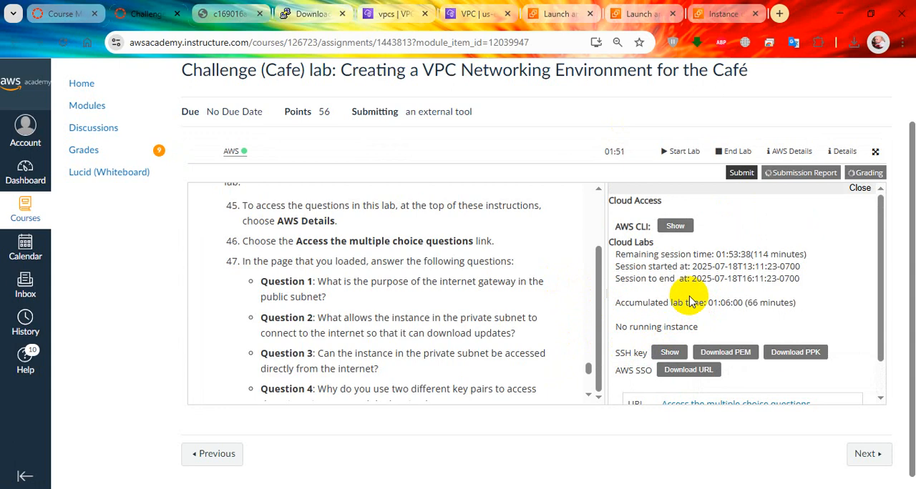
Look through the lab instructions and examine the scores for each task and each answer in the grading results
left_click_drag(589, 372, 578, 196)
scroll(522, 272, "up", 5)
scroll(522, 272, "up", 8)
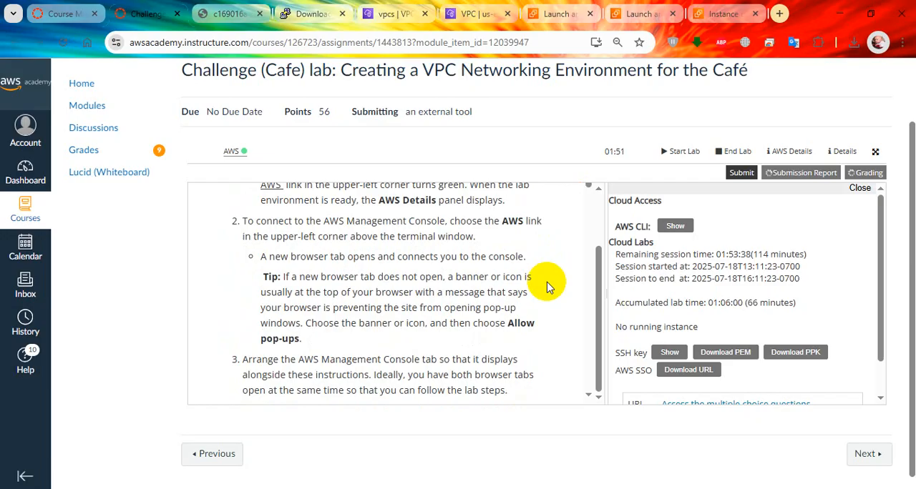
scroll(556, 303, "down", 1)
scroll(559, 306, "down", 1)
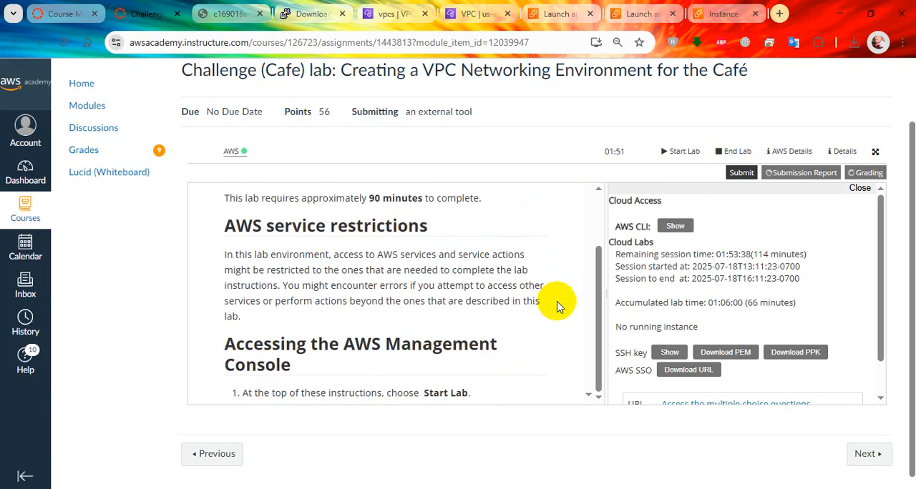
scroll(528, 301, "down", 5)
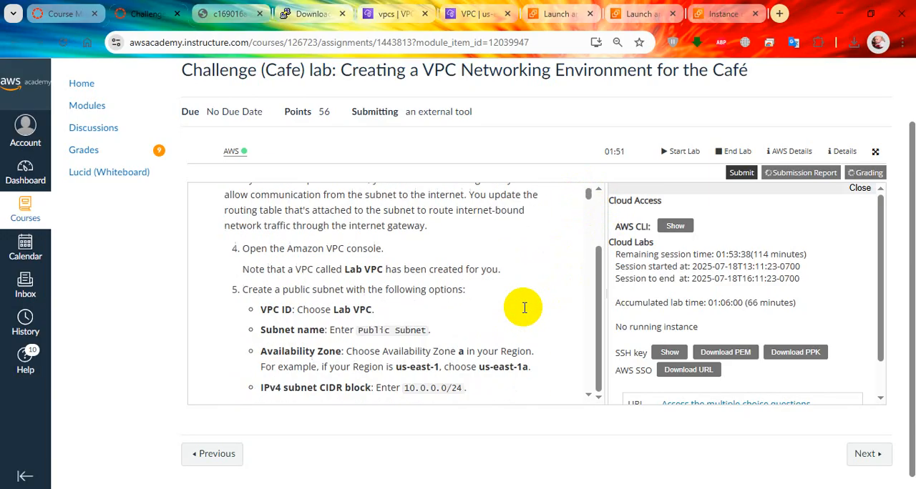
scroll(493, 295, "down", 20)
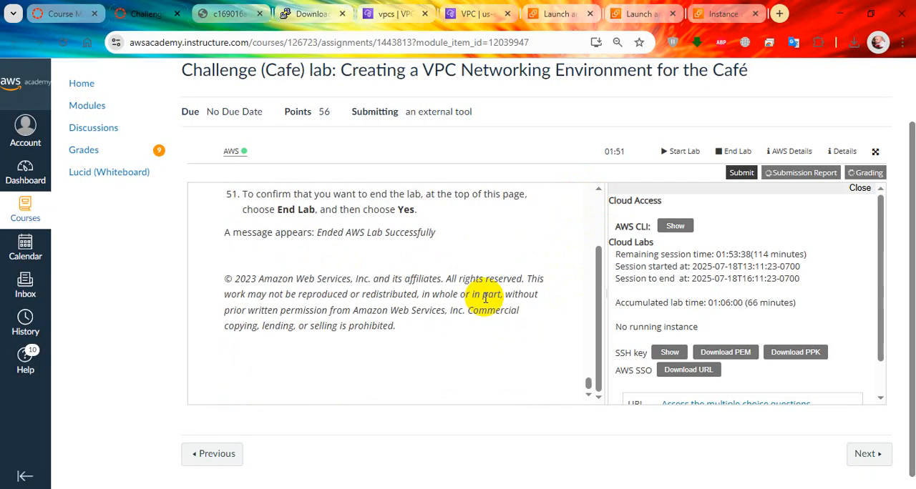
scroll(537, 308, "up", 6)
scroll(533, 309, "up", 3)
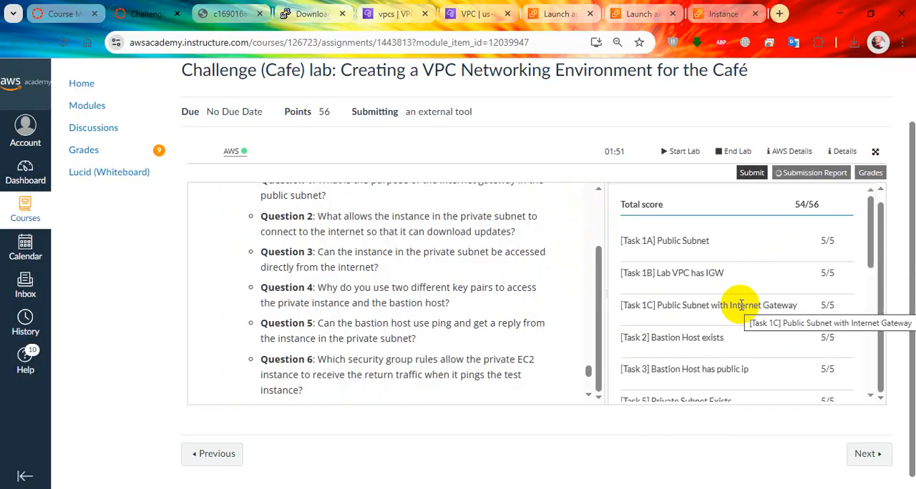
scroll(823, 290, "down", 10)
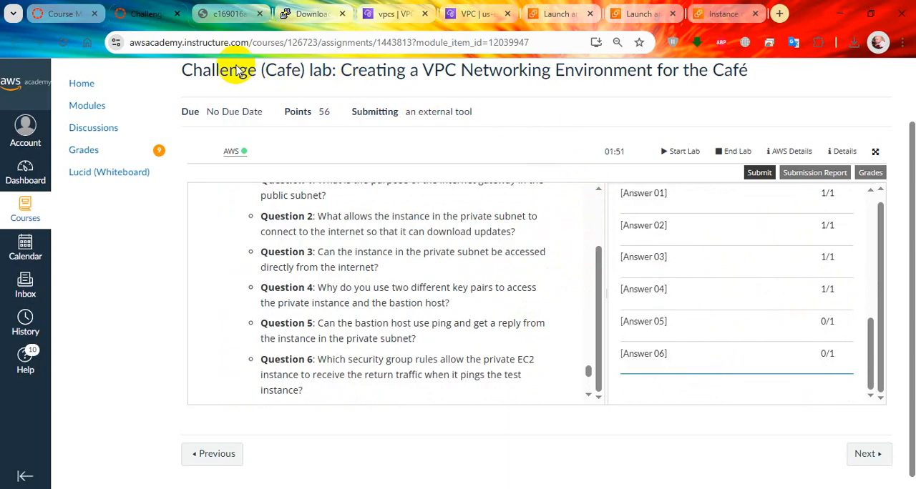
Submit "No" for question 5 and "Outbound on private and inbound on test" for question 6 on the lab questions page
left_click(213, 8)
scroll(317, 297, "down", 8)
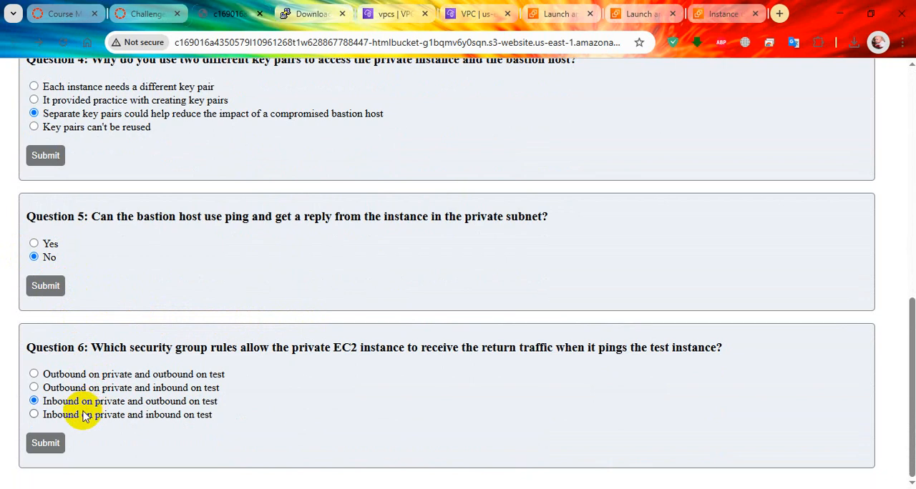
left_click(34, 388)
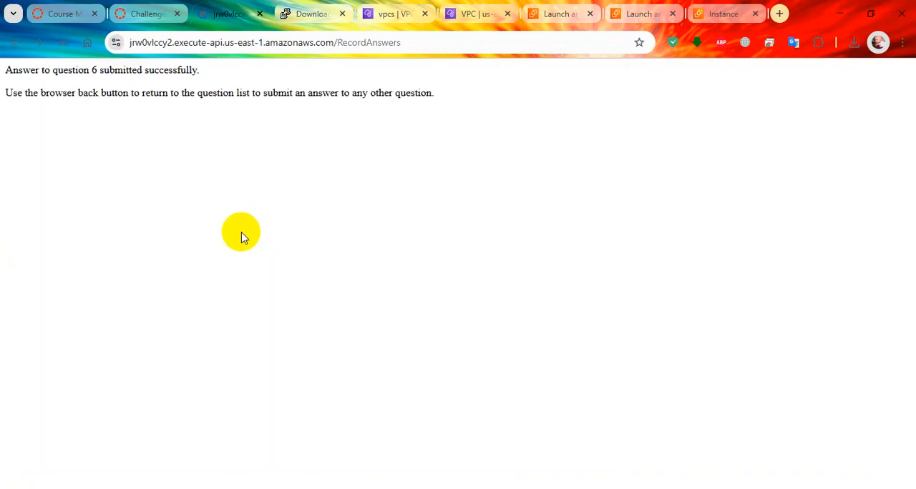
left_click(19, 42)
left_click(44, 286)
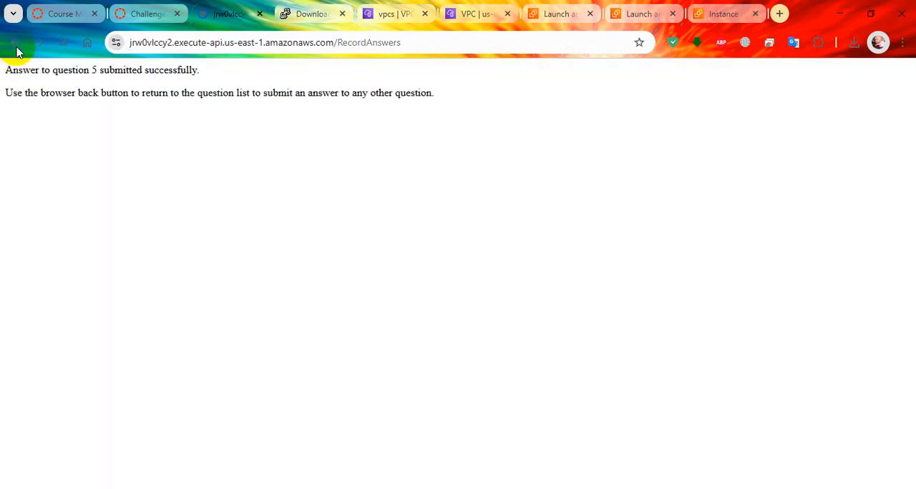
left_click(18, 45)
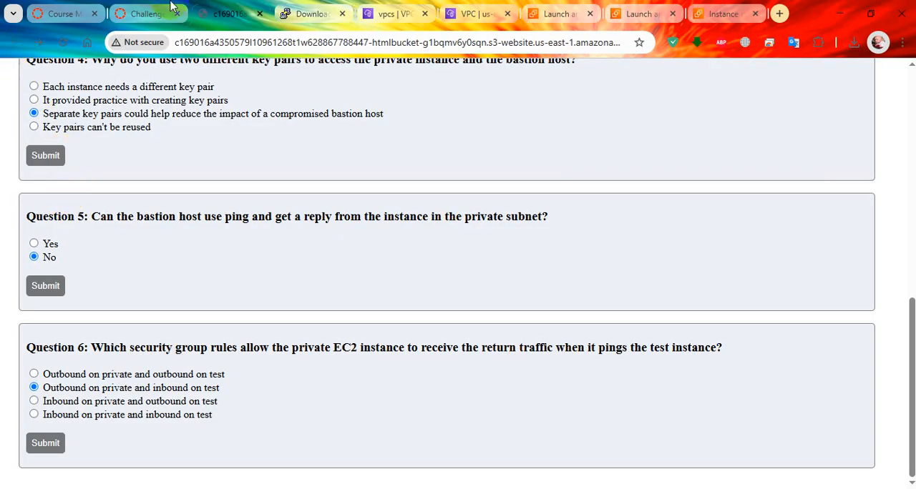
Resubmit the challenge lab for grading with the corrected answers and confirm the submission
left_click(146, 11)
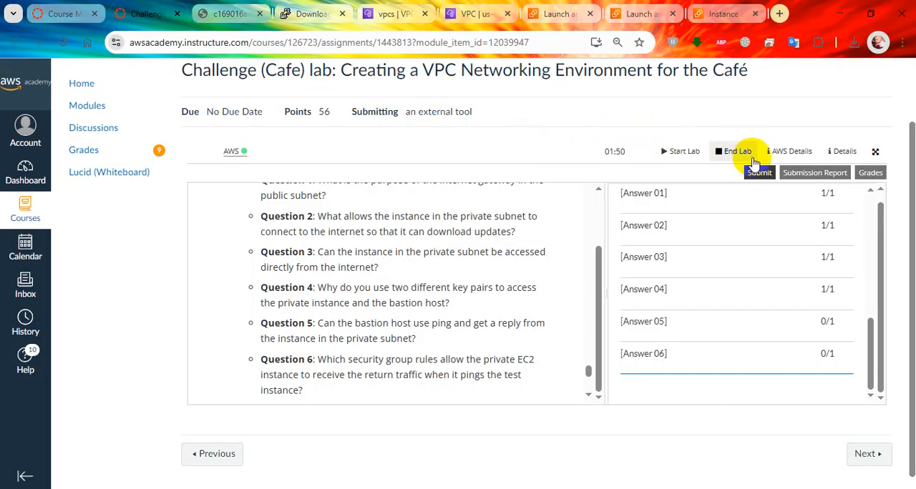
left_click(759, 172)
left_click(715, 217)
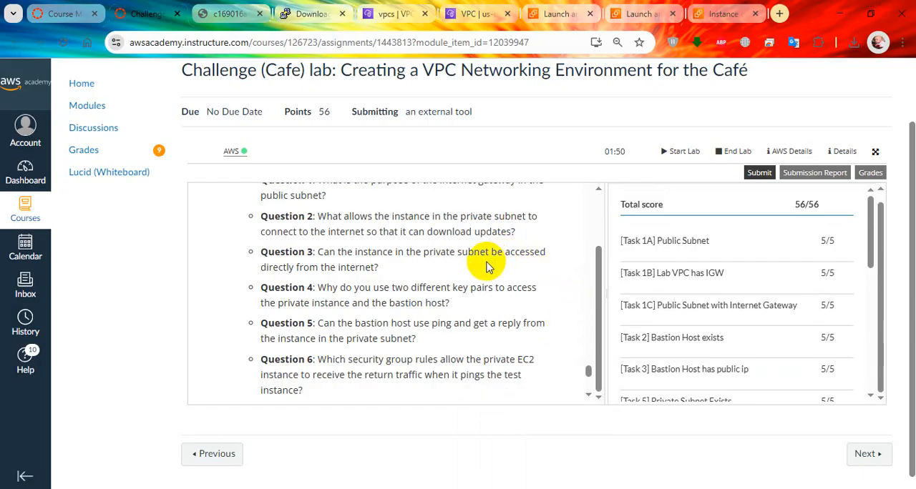
Open the course grades and check the recorded score for the challenge lab on creating a VPC networking environment
left_click(86, 151)
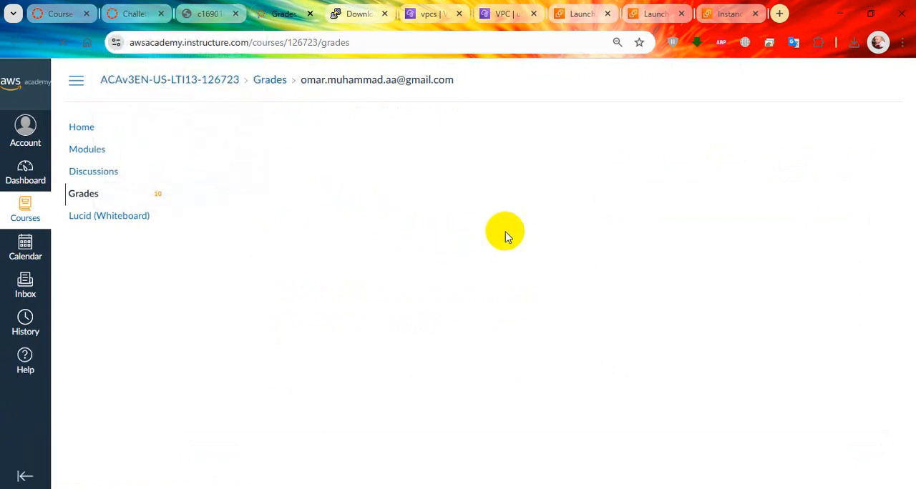
scroll(419, 337, "down", 10)
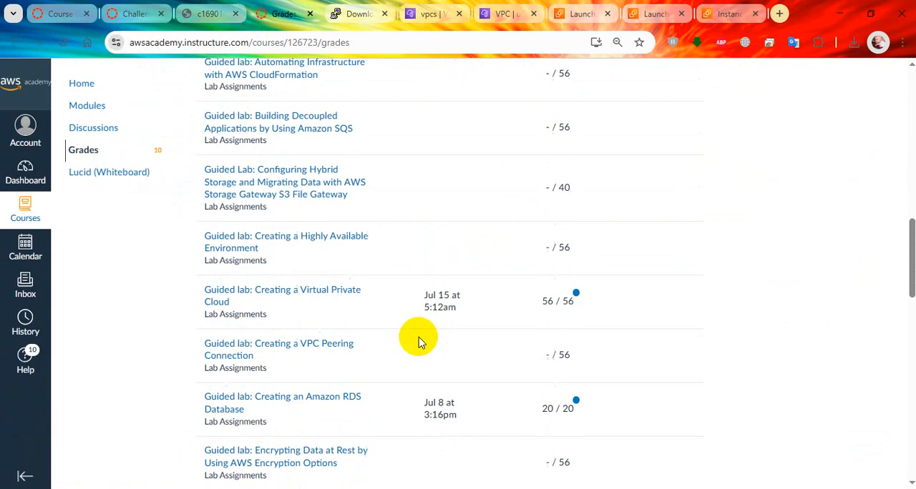
scroll(419, 342, "down", 5)
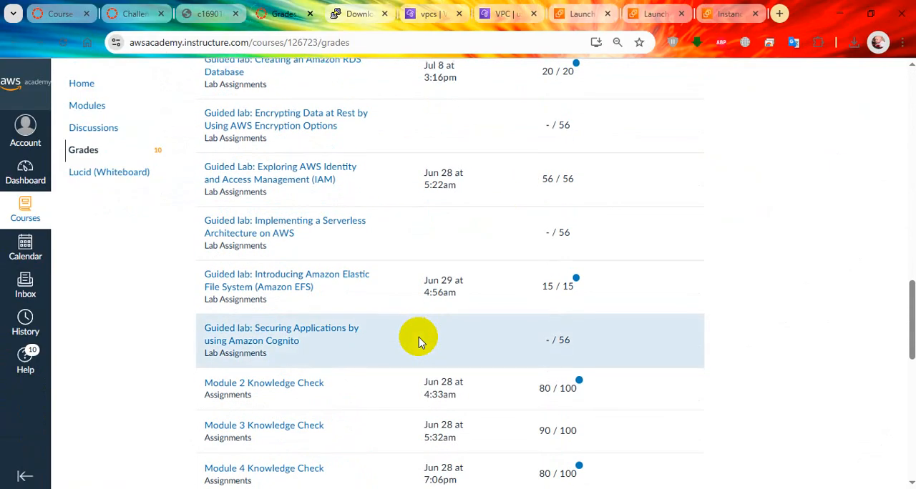
scroll(419, 342, "down", 4)
scroll(403, 327, "up", 3)
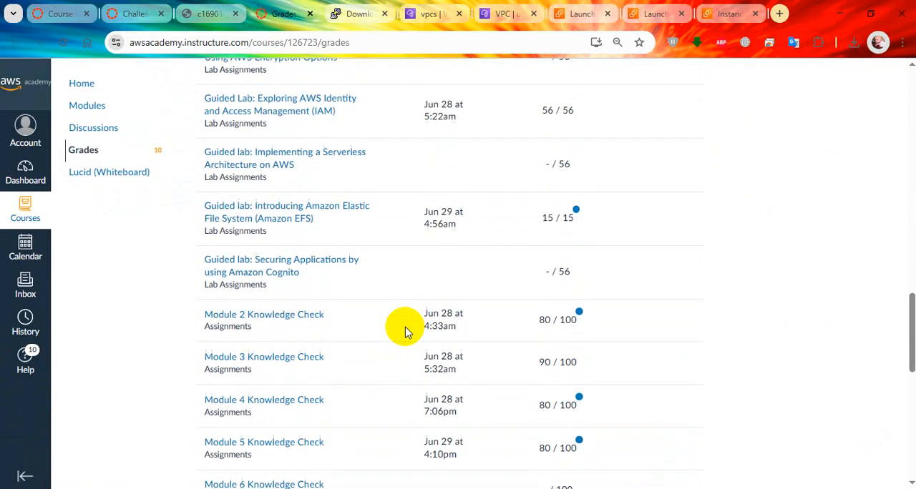
scroll(384, 279, "up", 4)
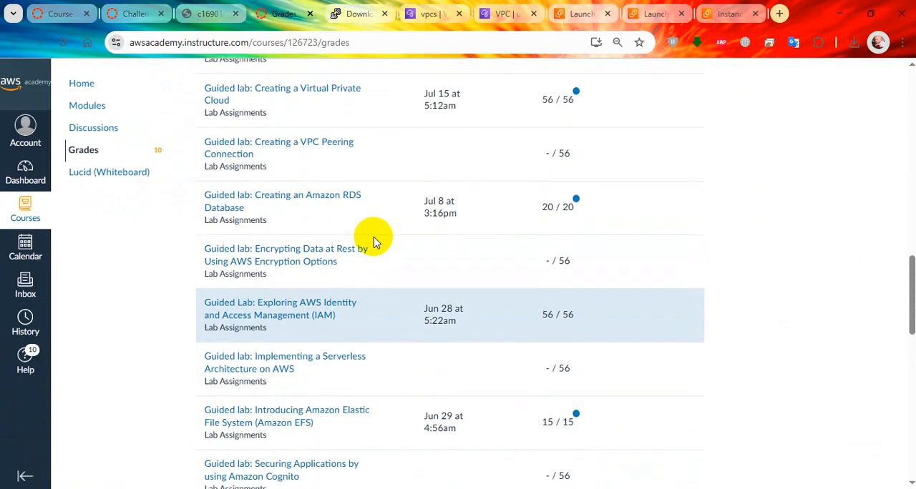
scroll(374, 241, "up", 3)
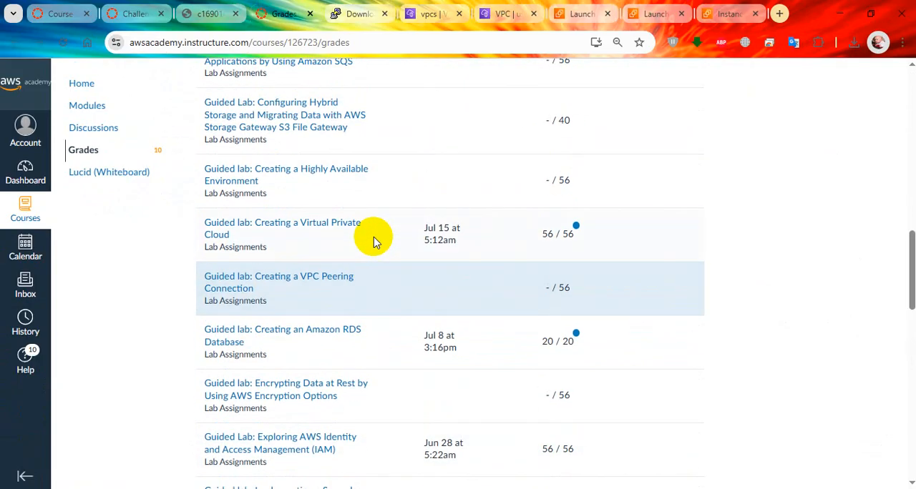
scroll(374, 242, "up", 4)
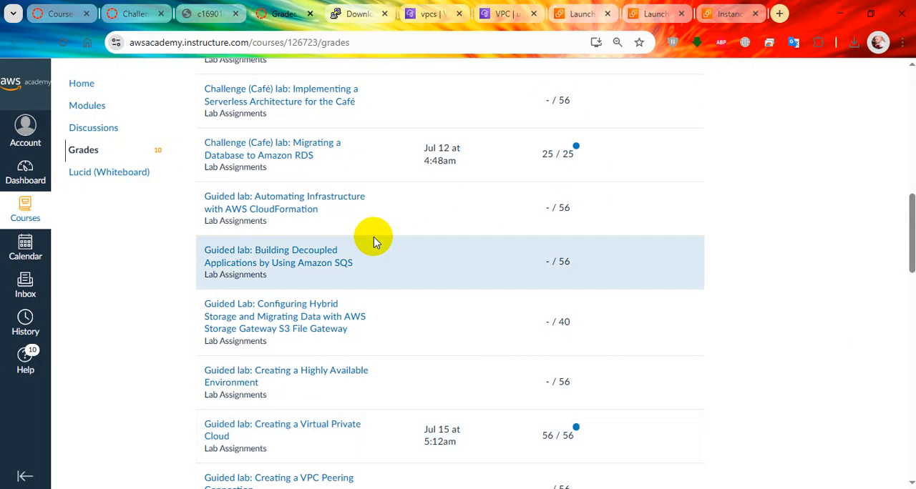
scroll(374, 242, "up", 1)
scroll(373, 239, "up", 1)
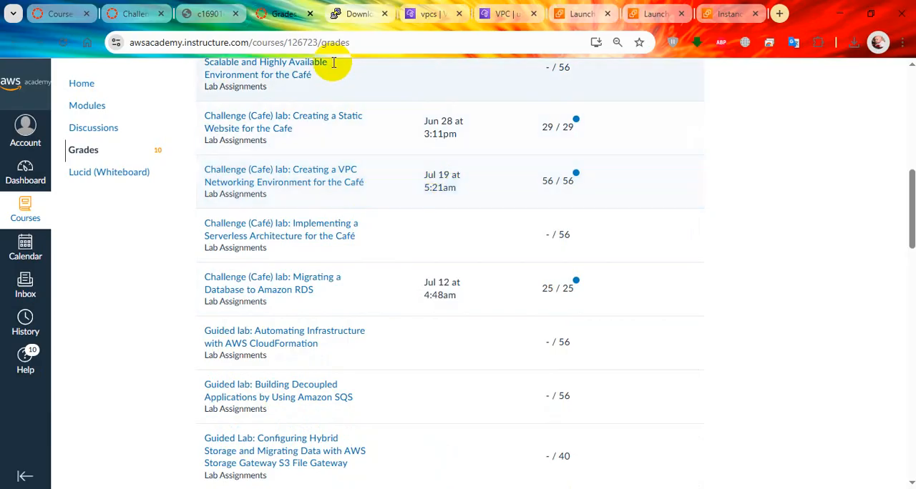
Return to the challenge lab page, end the lab session, and confirm the deletion of its AWS resources
left_click(136, 10)
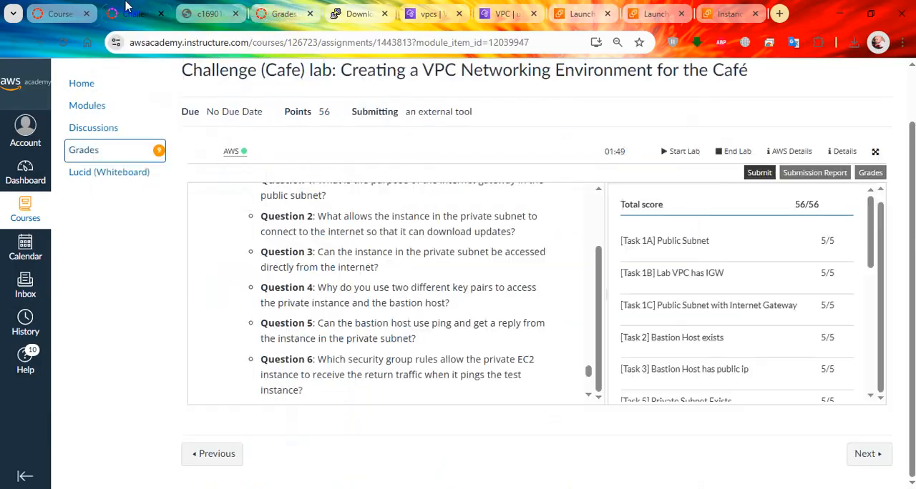
left_click(730, 151)
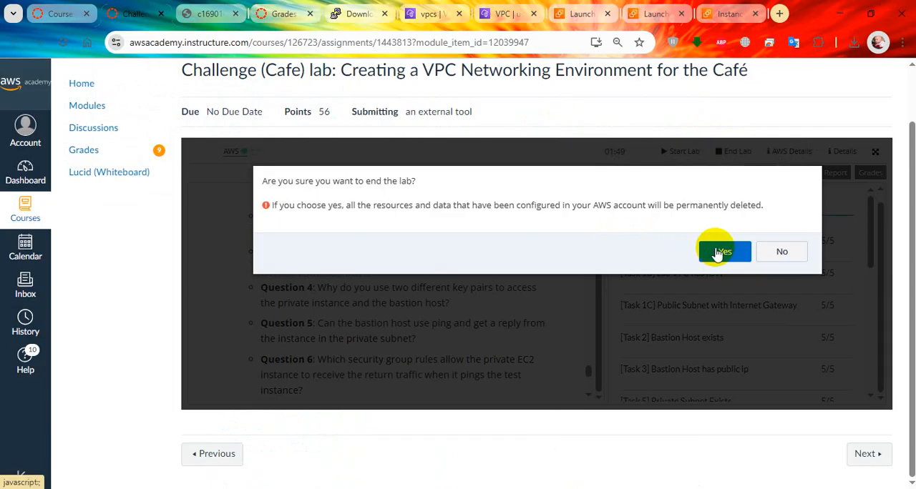
left_click(722, 252)
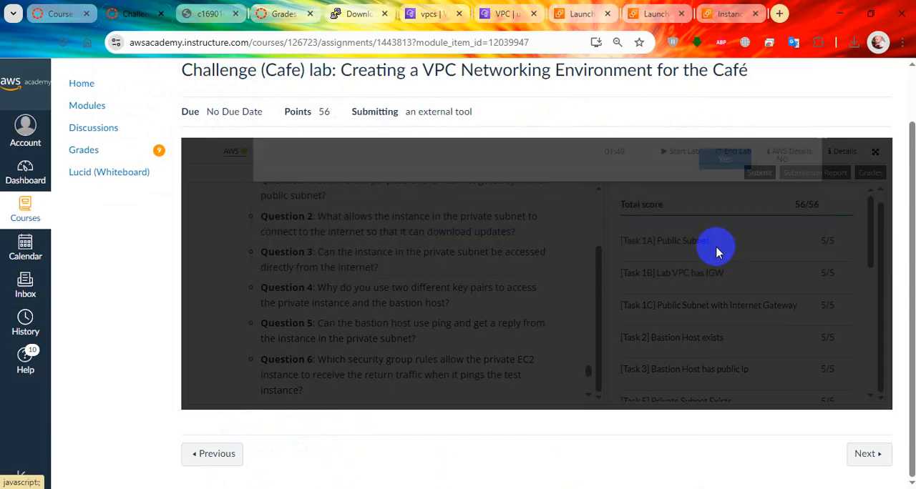